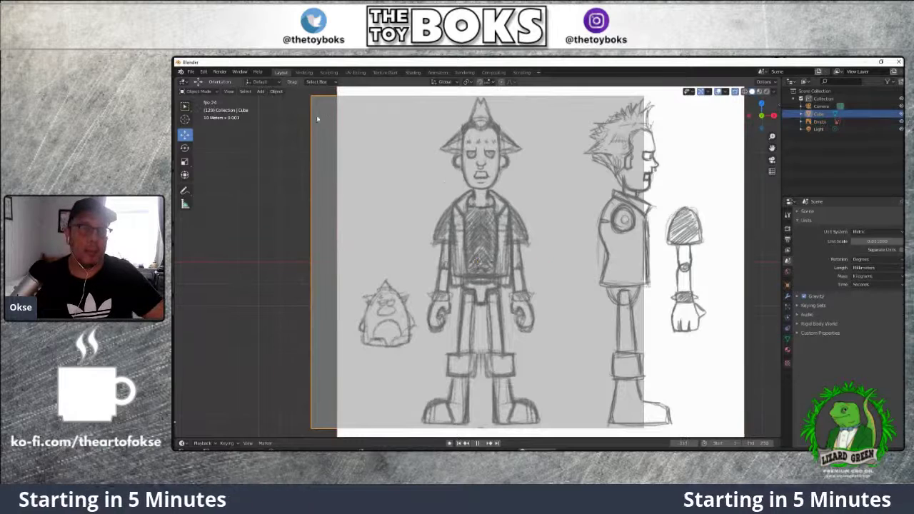
Delete the oversized cube covering the character sketch, show the tool settings sidebar, and return to the front view
{"action": "key", "text": "Delete"}
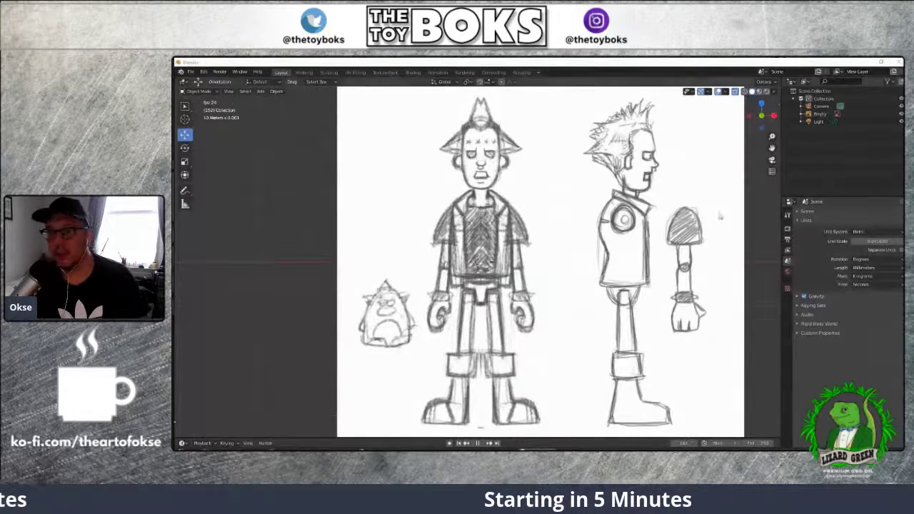
{"action": "left_click", "coordinate": [777, 106]}
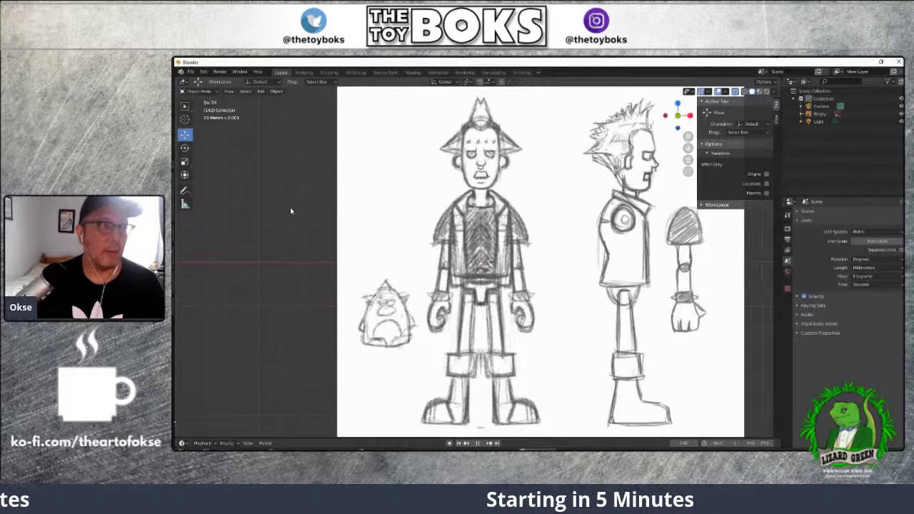
{"action": "mouse_move", "coordinate": [600, 293]}
{"action": "middle_mouse_down"}
{"action": "mouse_move", "coordinate": [590, 300]}
{"action": "mouse_move", "coordinate": [706, 127]}
{"action": "middle_mouse_up"}
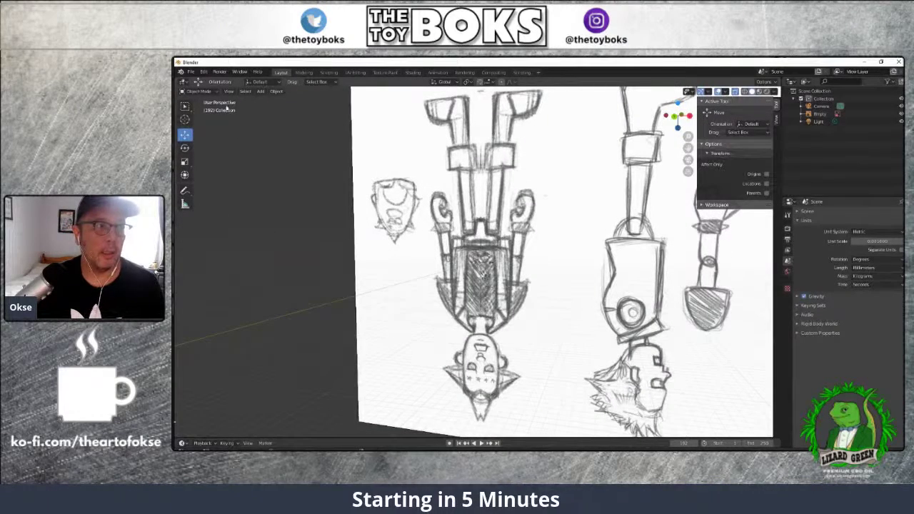
{"action": "key", "text": "KP_1"}
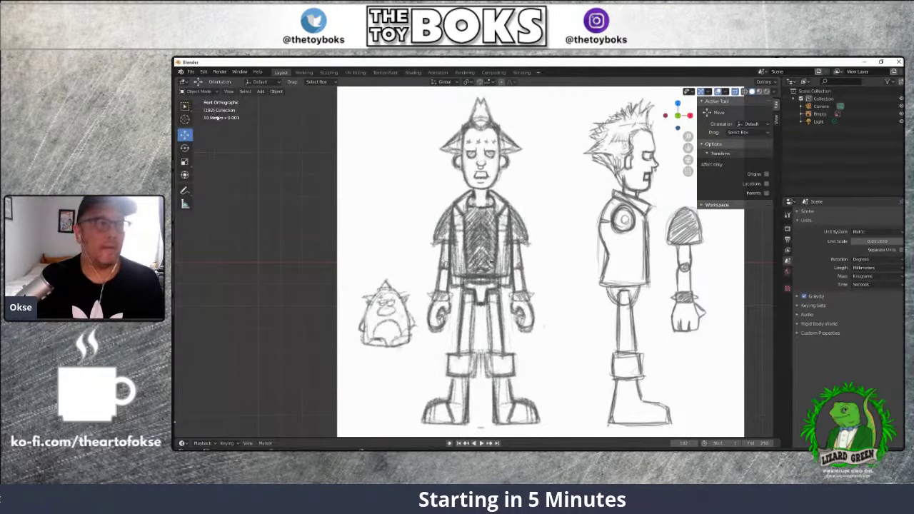
Add a new cube mesh at the world origin in front of the character sketch
{"action": "left_click", "coordinate": [191, 72]}
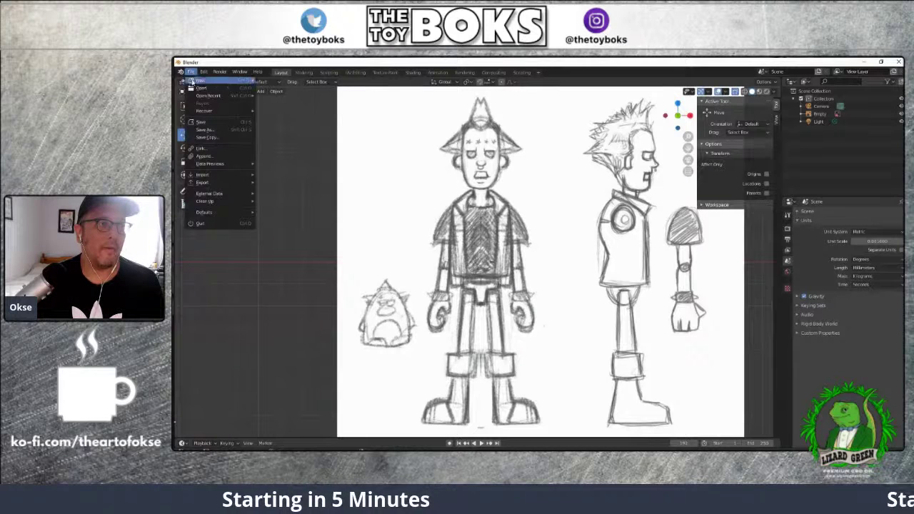
{"action": "left_click", "coordinate": [277, 92]}
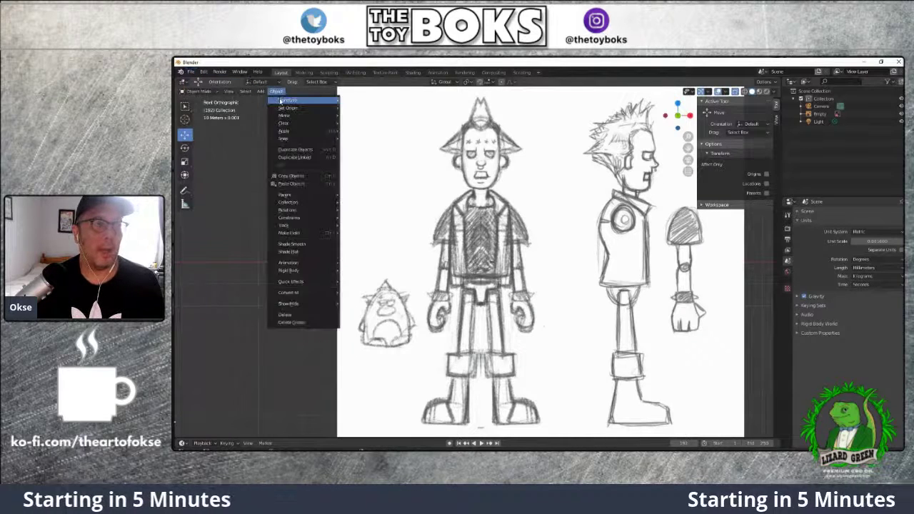
{"action": "left_click", "coordinate": [260, 92]}
{"action": "mouse_move", "coordinate": [262, 100]}
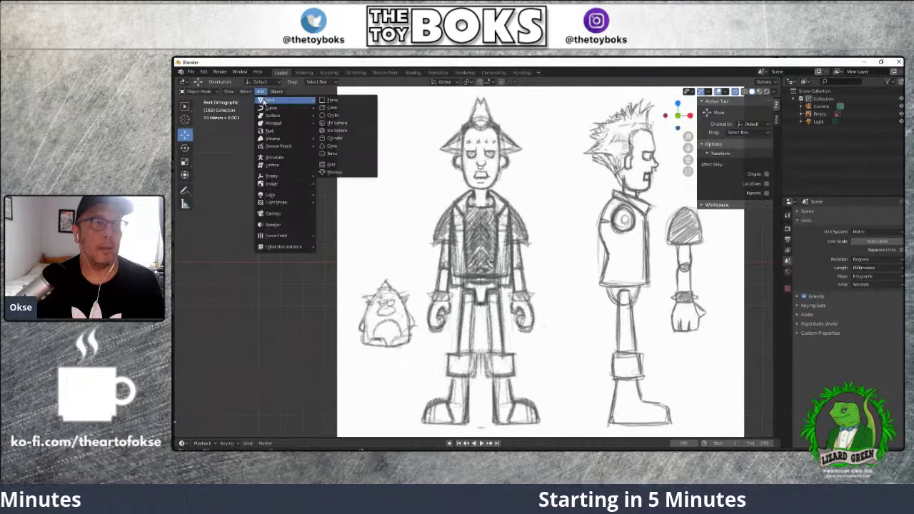
{"action": "left_click", "coordinate": [335, 107]}
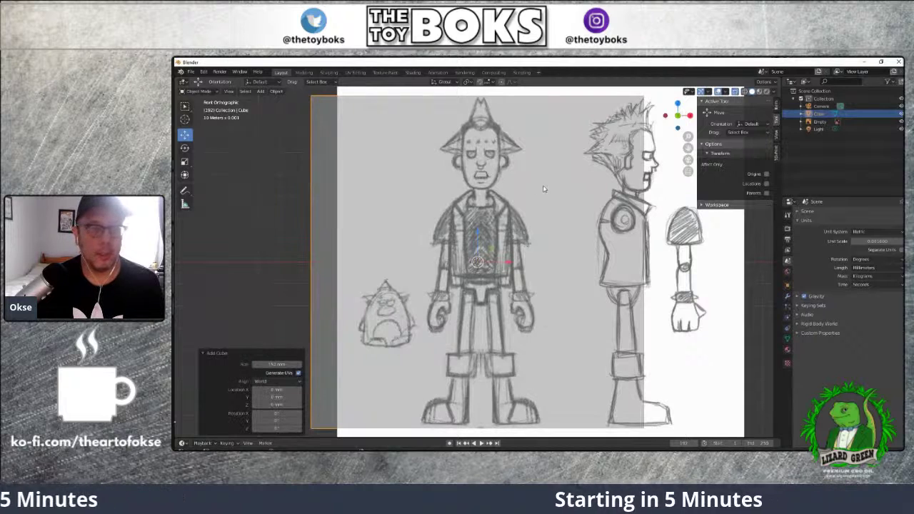
Scale the new cube down uniformly to about 0.156 so it roughly matches the front figure's torso width
{"action": "scroll", "coordinate": [543, 189], "scroll_direction": "down", "scroll_amount": 3}
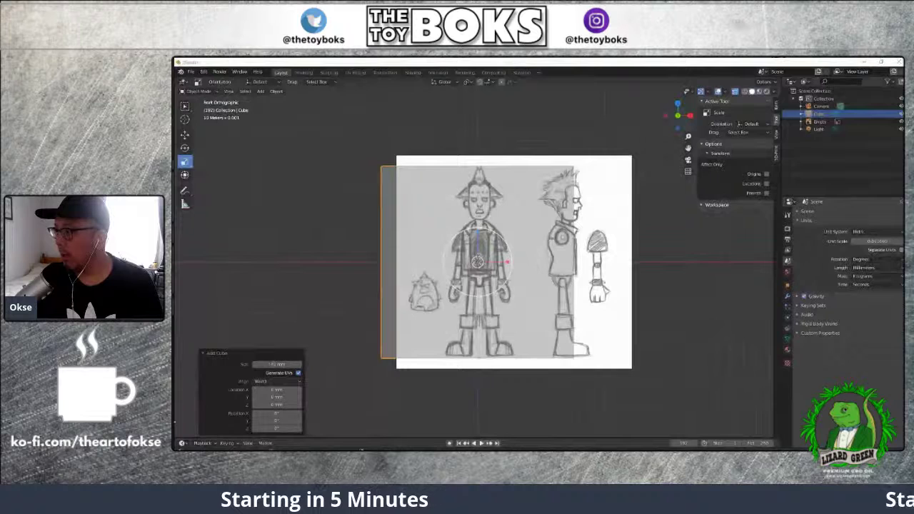
{"action": "left_click_drag", "start_coordinate": [505, 243], "coordinate": [482, 267]}
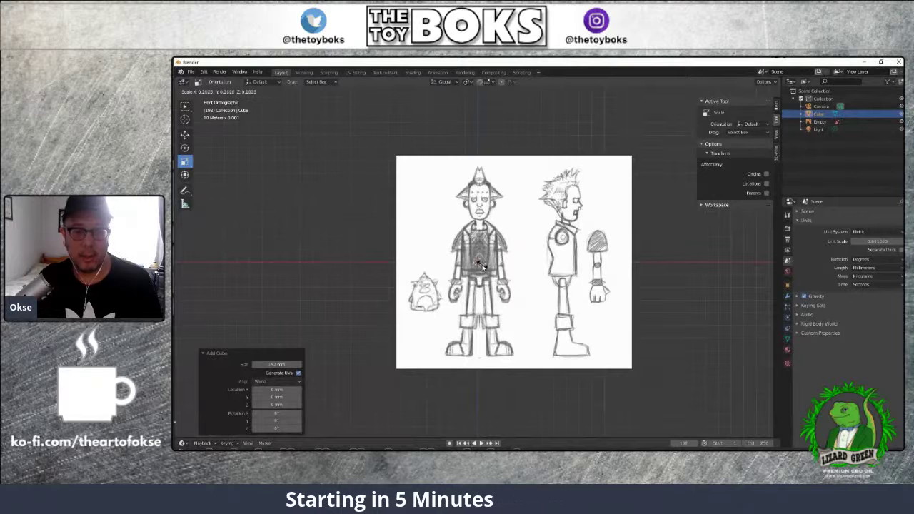
{"action": "left_click_drag", "start_coordinate": [483, 267], "coordinate": [485, 265]}
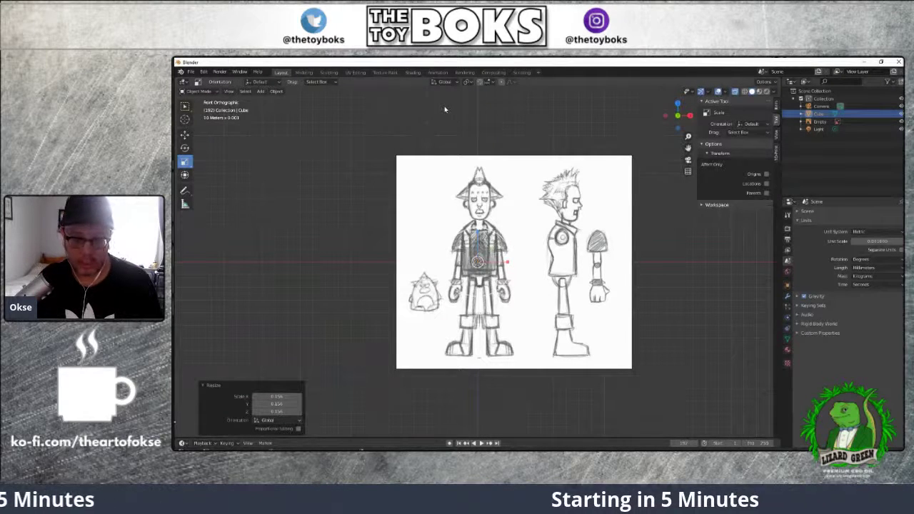
Try Wireframe viewport shading and settle on Rendered shading so the cube shows as a filled shape
{"action": "key", "text": "z"}
{"action": "left_click", "coordinate": [398, 125]}
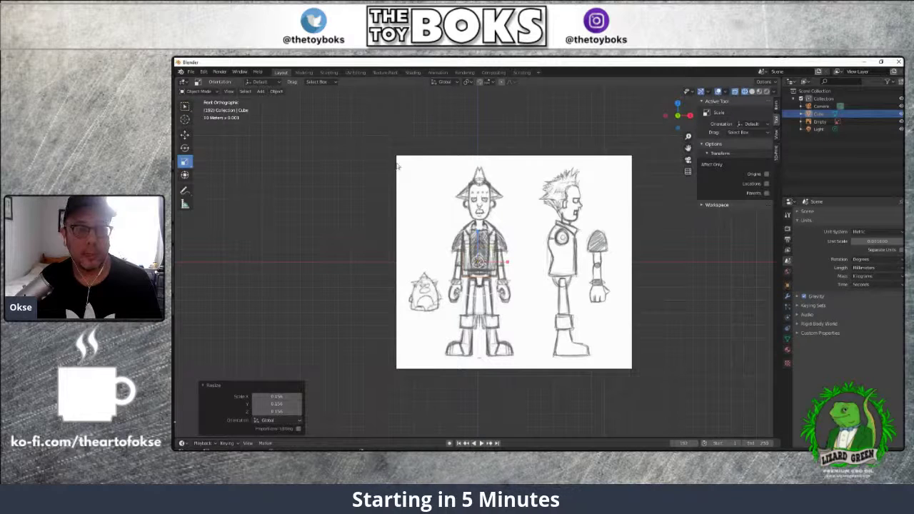
{"action": "key", "text": "z"}
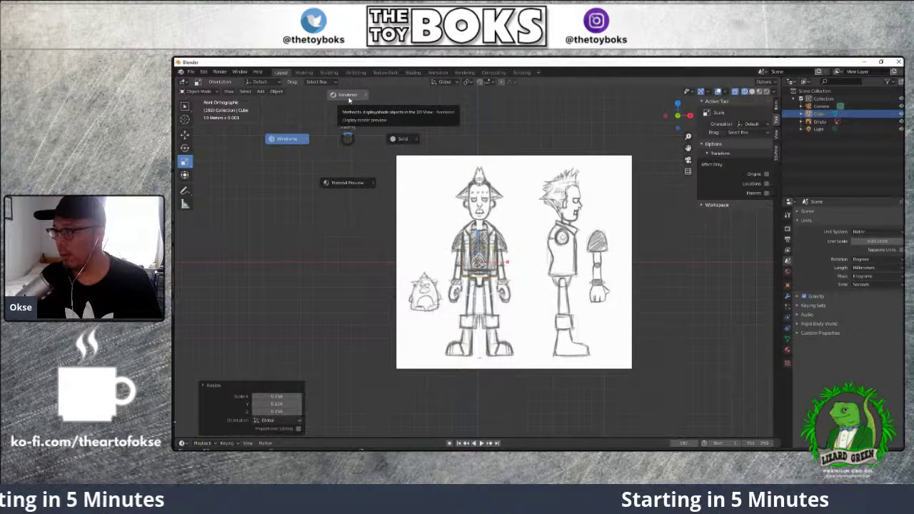
{"action": "left_click", "coordinate": [349, 100]}
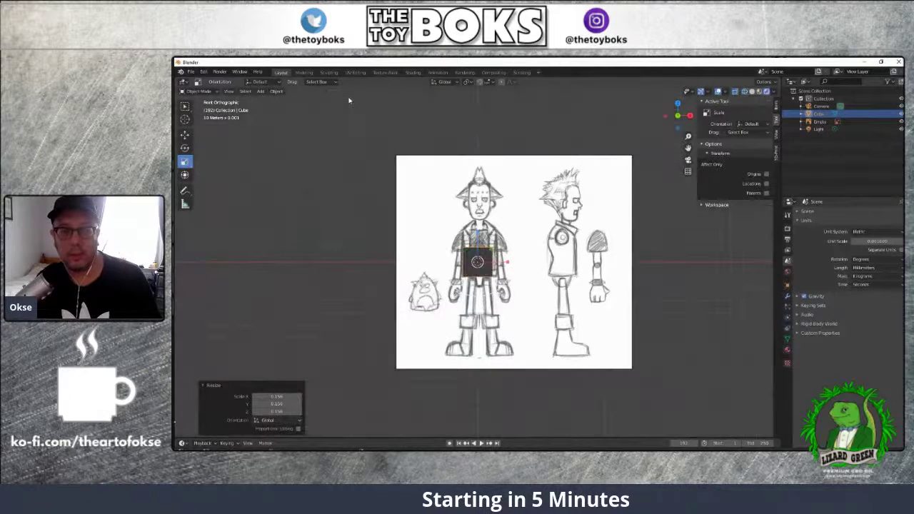
Move the cube straight up onto the front figure's upper chest and undo the slight sideways shift
{"action": "scroll", "coordinate": [476, 232], "scroll_direction": "up", "scroll_amount": 6}
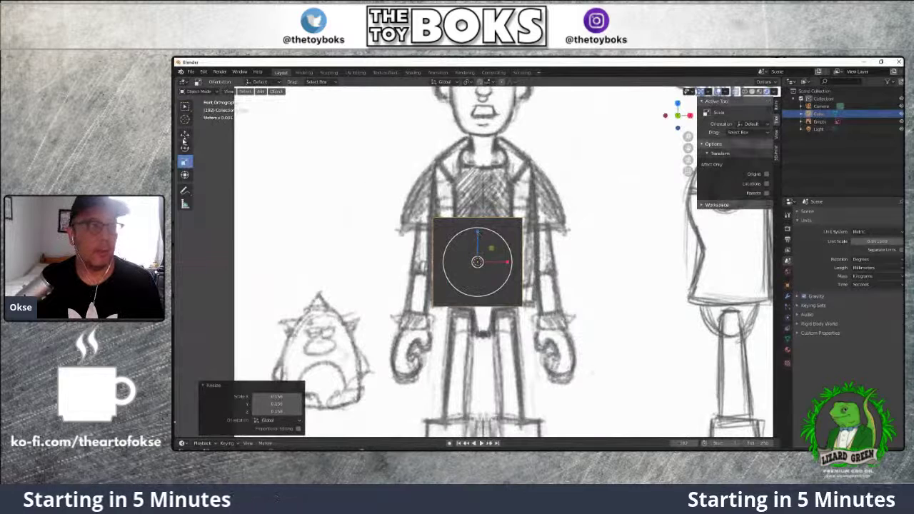
{"action": "key", "text": "shift+space"}
{"action": "key", "text": "g"}
{"action": "left_click_drag", "start_coordinate": [482, 237], "coordinate": [485, 151]}
{"action": "left_click_drag", "start_coordinate": [503, 183], "coordinate": [506, 183]}
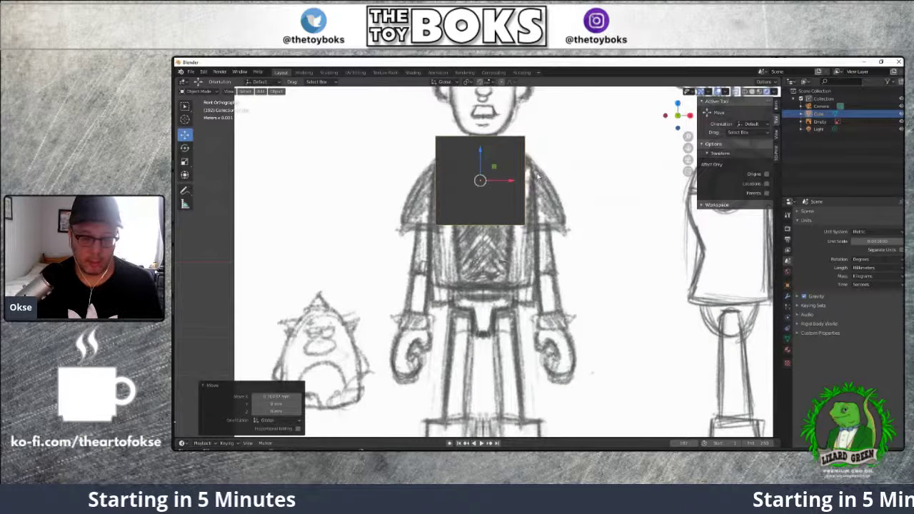
{"action": "key", "text": "ctrl+z"}
{"action": "scroll", "coordinate": [561, 185], "scroll_direction": "up", "scroll_amount": 2}
{"action": "scroll", "coordinate": [561, 185], "scroll_direction": "down", "scroll_amount": 5}
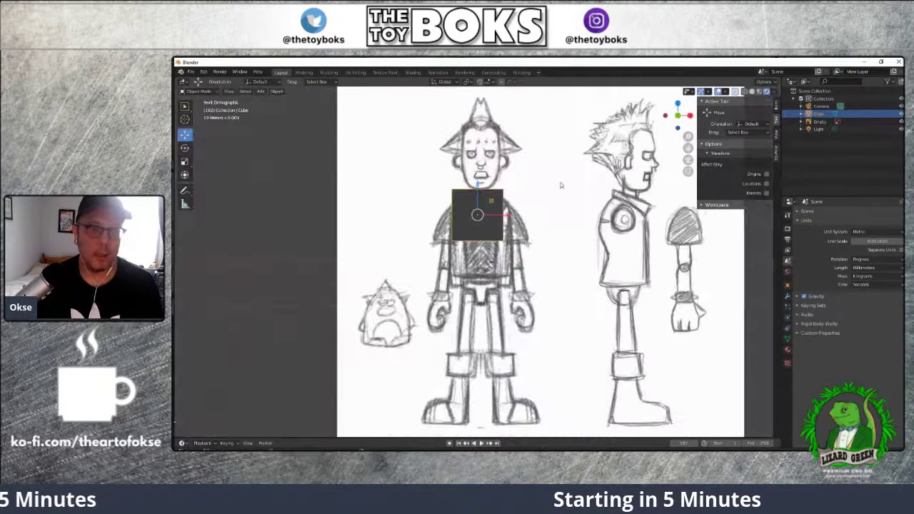
Shift the reference image slightly in the negative X direction so the front figure is centred behind the cube
{"action": "left_click", "coordinate": [488, 173]}
{"action": "left_click_drag", "start_coordinate": [571, 264], "coordinate": [564, 261]}
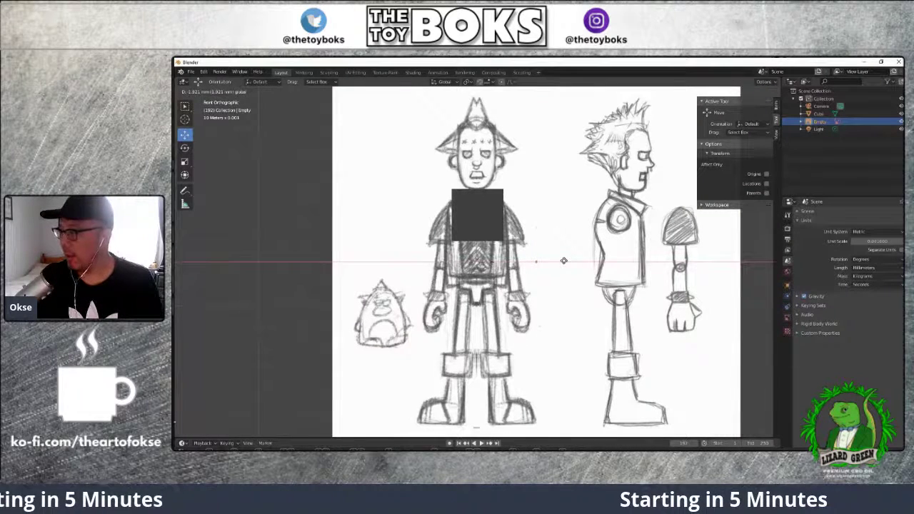
{"action": "left_click_drag", "start_coordinate": [563, 260], "coordinate": [562, 261]}
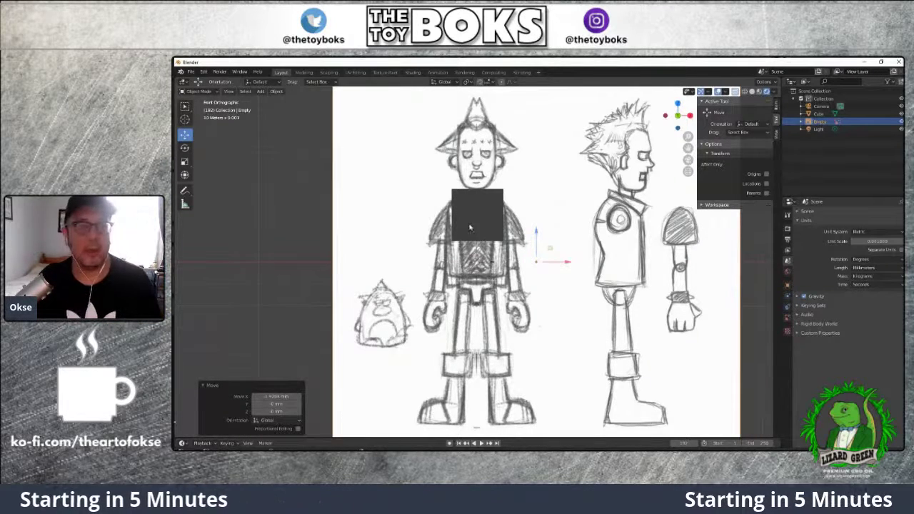
Open the cube in Edit Mode and deselect all of its geometry
{"action": "left_click", "coordinate": [494, 211]}
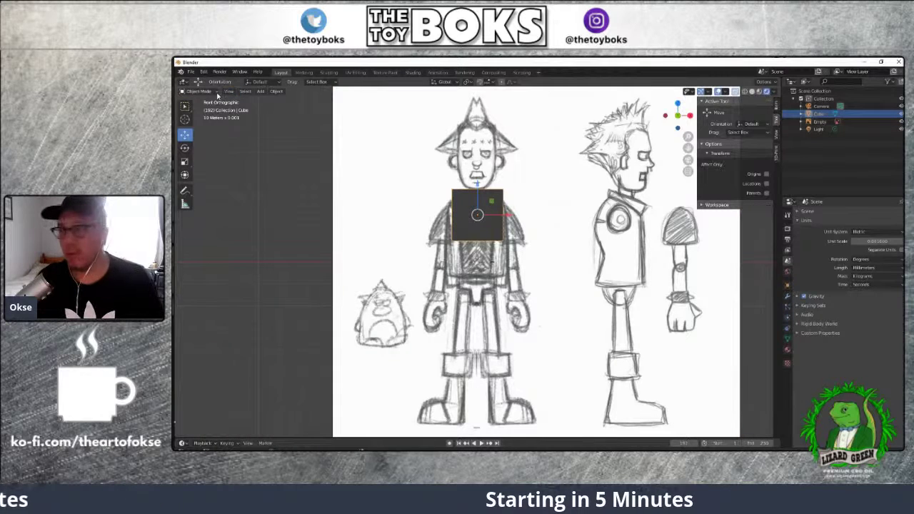
{"action": "left_click", "coordinate": [200, 92]}
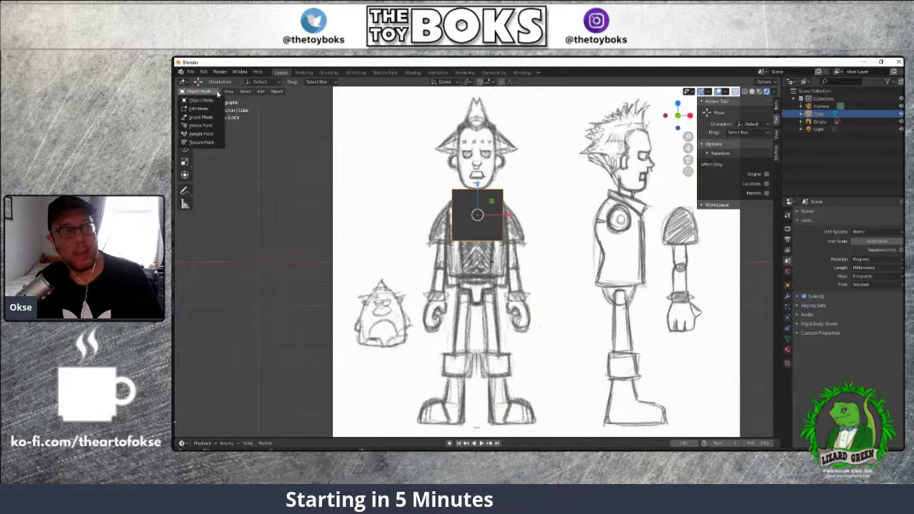
{"action": "left_click", "coordinate": [207, 108]}
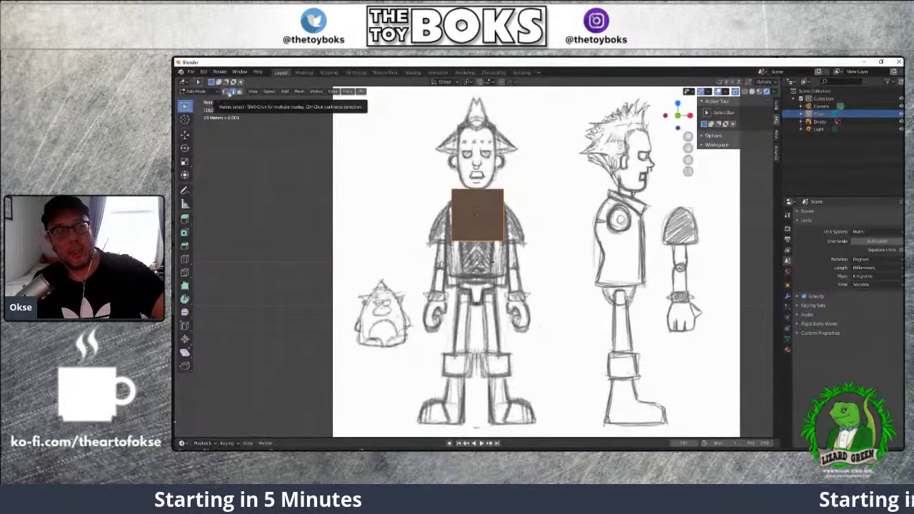
{"action": "left_click", "coordinate": [239, 92]}
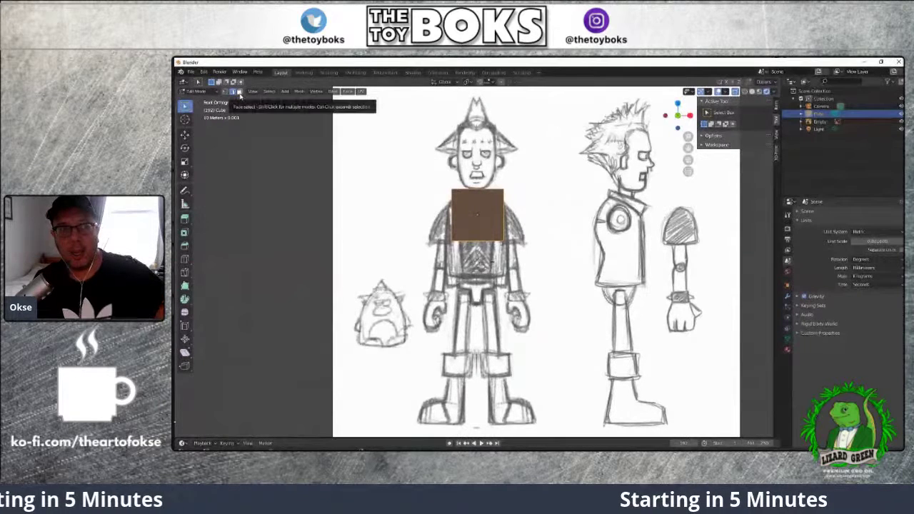
{"action": "key", "text": "alt+a"}
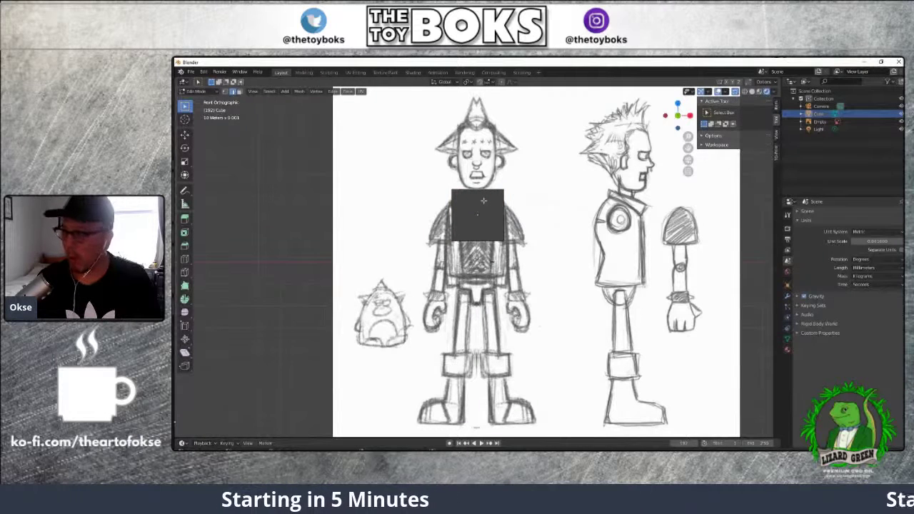
Add one vertical loop cut through the centre of the cube, dividing it into two equal halves
{"action": "key", "text": "ctrl+r"}
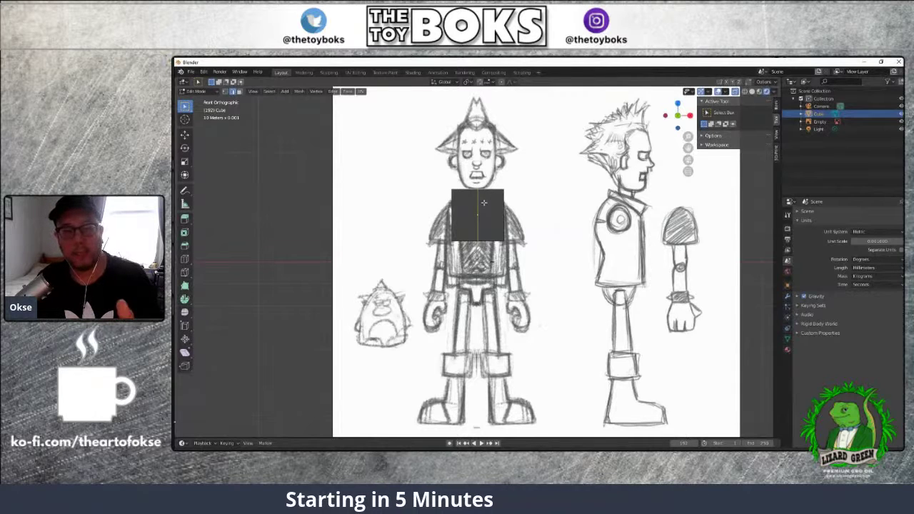
{"action": "left_click", "coordinate": [483, 204]}
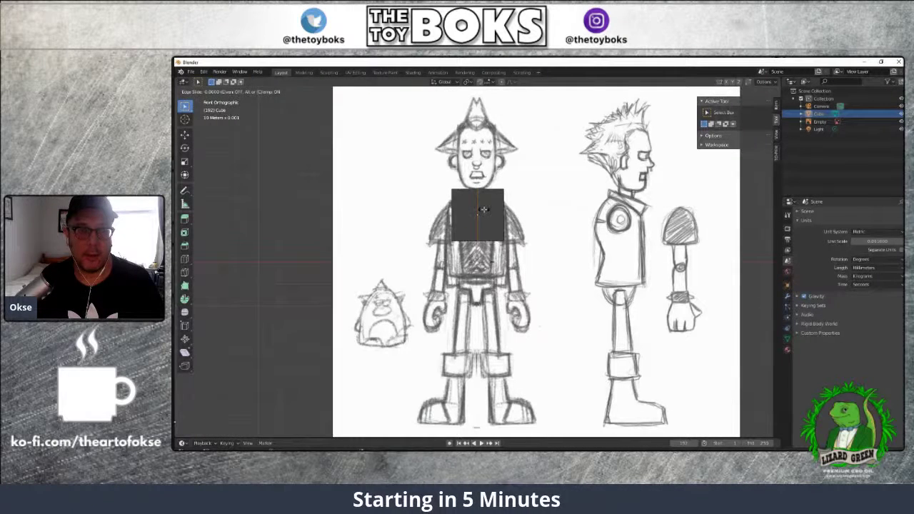
{"action": "left_click", "coordinate": [484, 210]}
{"action": "key", "text": "ctrl+z"}
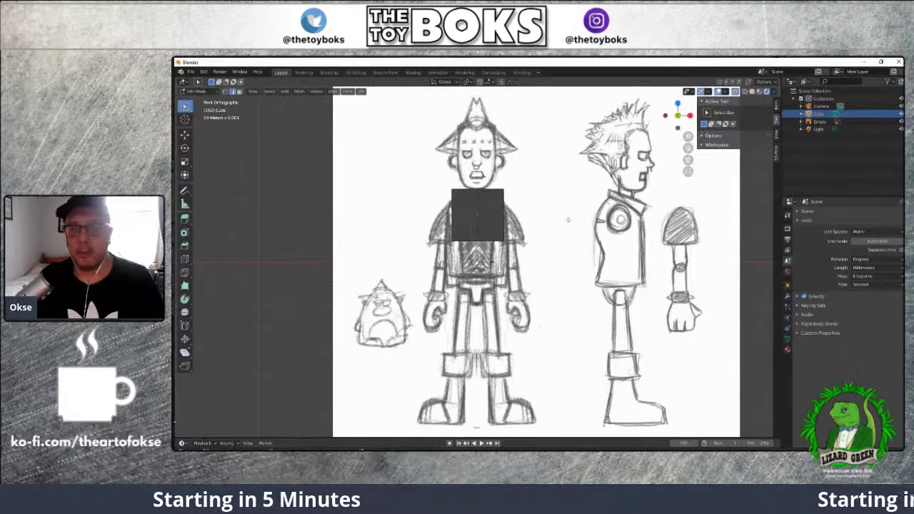
{"action": "mouse_move", "coordinate": [568, 220]}
{"action": "middle_mouse_down"}
{"action": "mouse_move", "coordinate": [515, 256]}
{"action": "mouse_move", "coordinate": [286, 278]}
{"action": "mouse_move", "coordinate": [236, 261]}
{"action": "middle_mouse_up"}
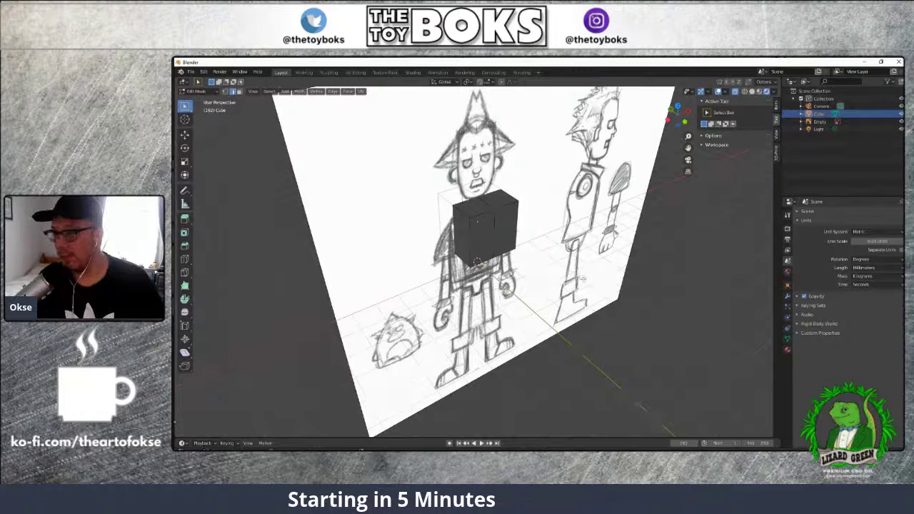
{"action": "middle_click_drag", "start_coordinate": [582, 279], "coordinate": [499, 275]}
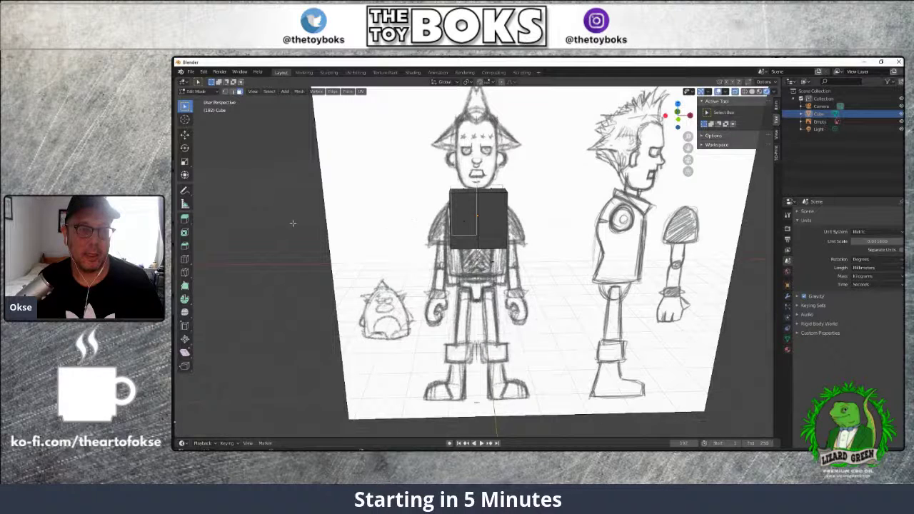
{"action": "middle_click_drag", "start_coordinate": [292, 224], "coordinate": [430, 230]}
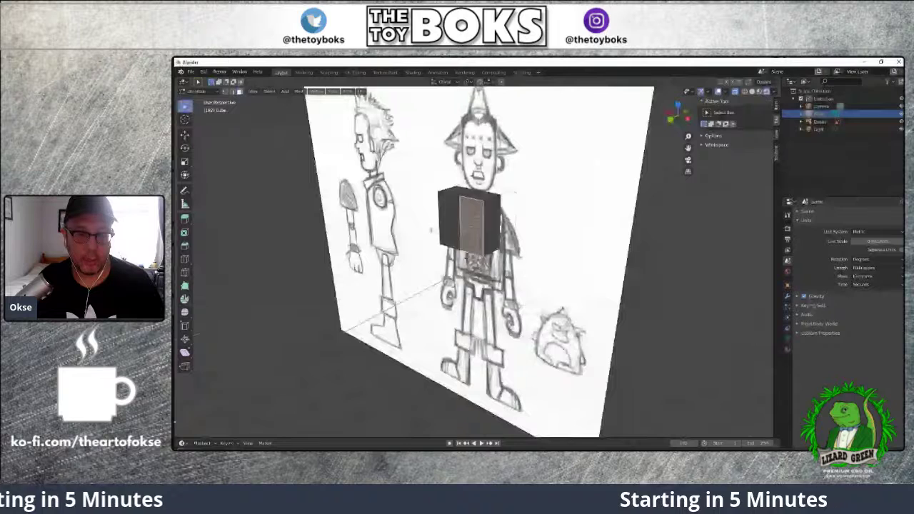
{"action": "middle_click_drag", "start_coordinate": [430, 230], "coordinate": [471, 211]}
{"action": "left_click", "coordinate": [485, 197], "text": "ctrl"}
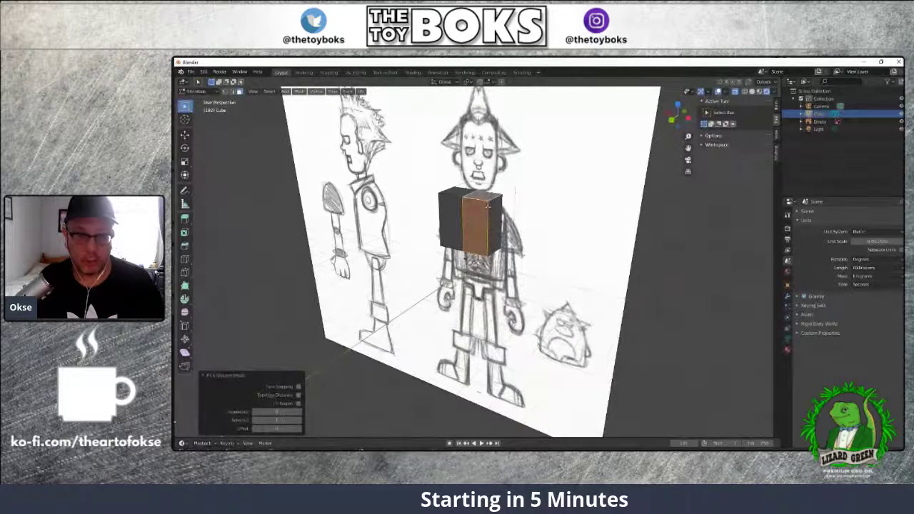
{"action": "left_click", "coordinate": [652, 272]}
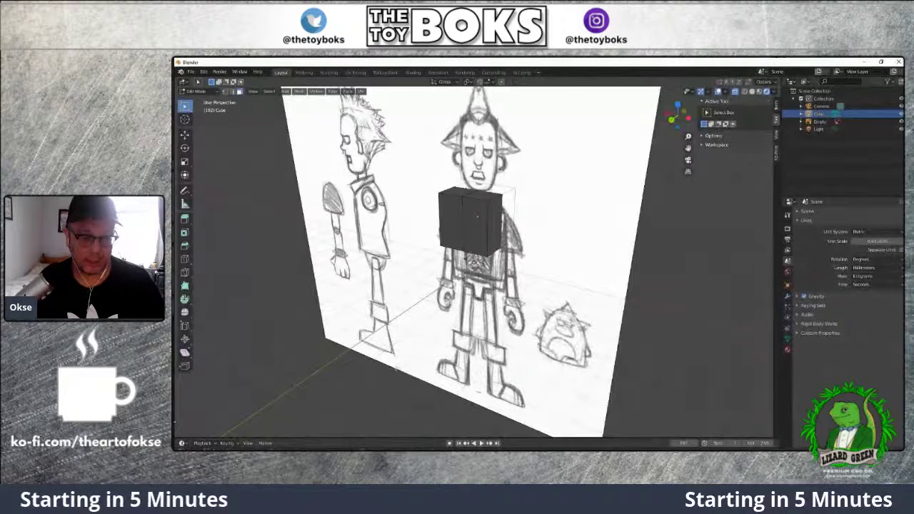
Select and delete the faces of the cube's half on the negative X side of the centre cut
{"action": "middle_click_drag", "start_coordinate": [389, 370], "coordinate": [442, 364]}
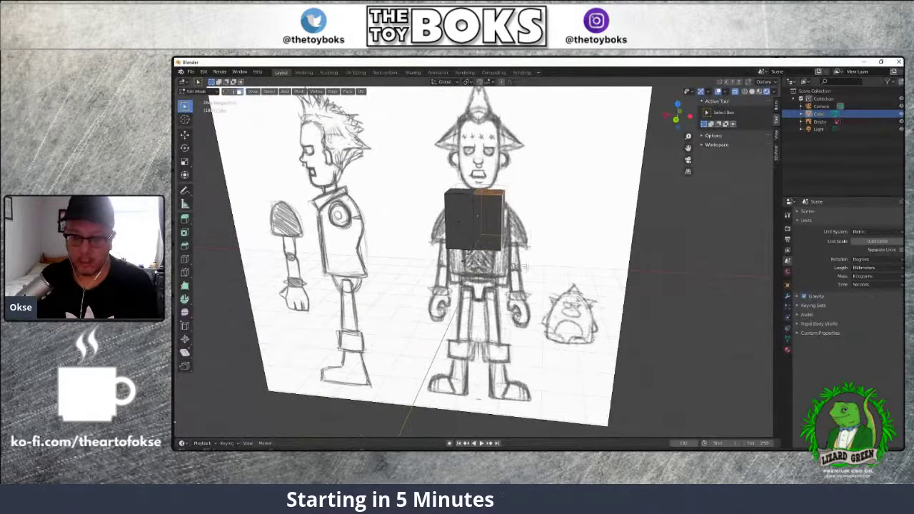
{"action": "left_click", "coordinate": [490, 221]}
{"action": "key", "text": "x"}
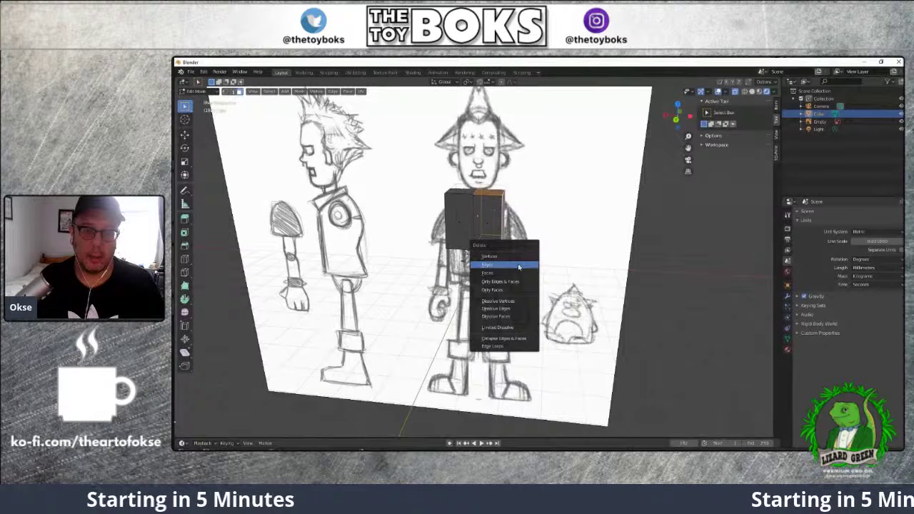
{"action": "left_click", "coordinate": [496, 273]}
{"action": "left_click", "coordinate": [495, 222]}
{"action": "key", "text": "x"}
{"action": "left_click", "coordinate": [496, 218]}
{"action": "mouse_move", "coordinate": [641, 243]}
{"action": "middle_mouse_down"}
{"action": "mouse_move", "coordinate": [580, 219]}
{"action": "mouse_move", "coordinate": [482, 244]}
{"action": "mouse_move", "coordinate": [766, 214]}
{"action": "middle_mouse_up"}
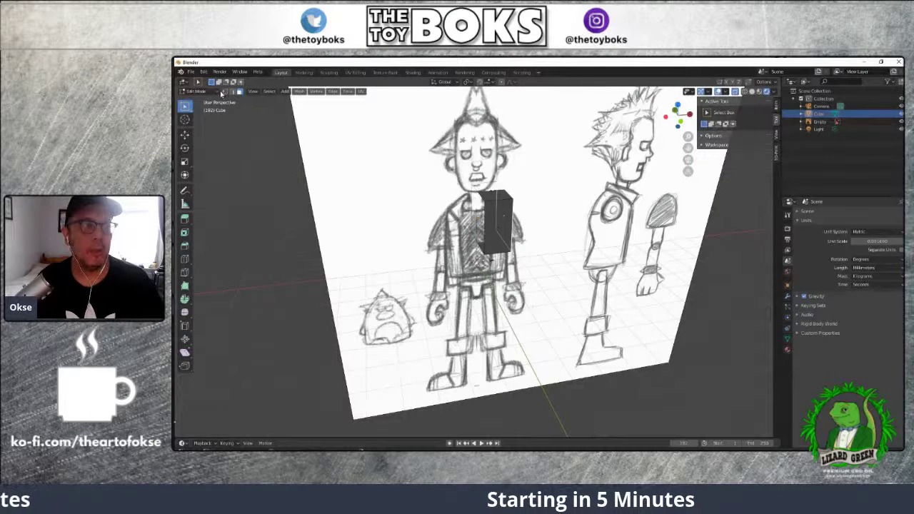
Leave Edit Mode, hide the reference image and select the half cube
{"action": "key", "text": "Tab"}
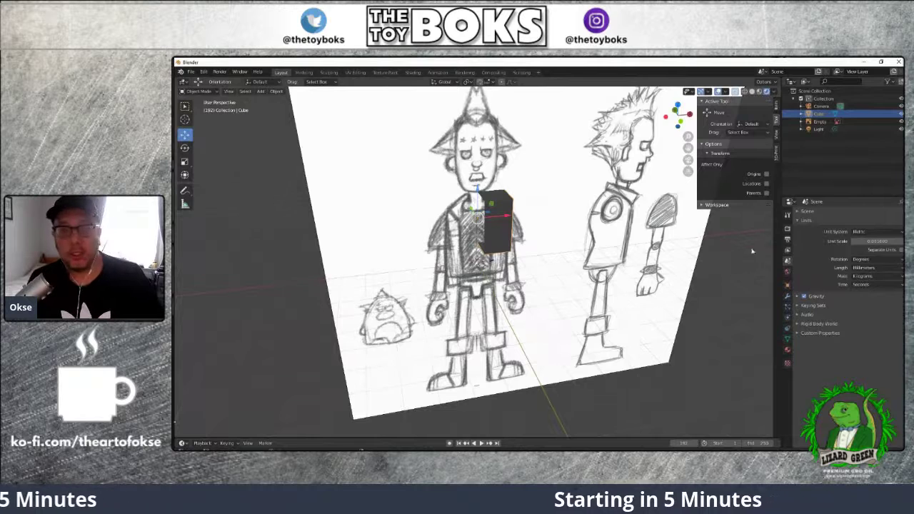
{"action": "left_click", "coordinate": [901, 114]}
{"action": "left_click", "coordinate": [901, 114]}
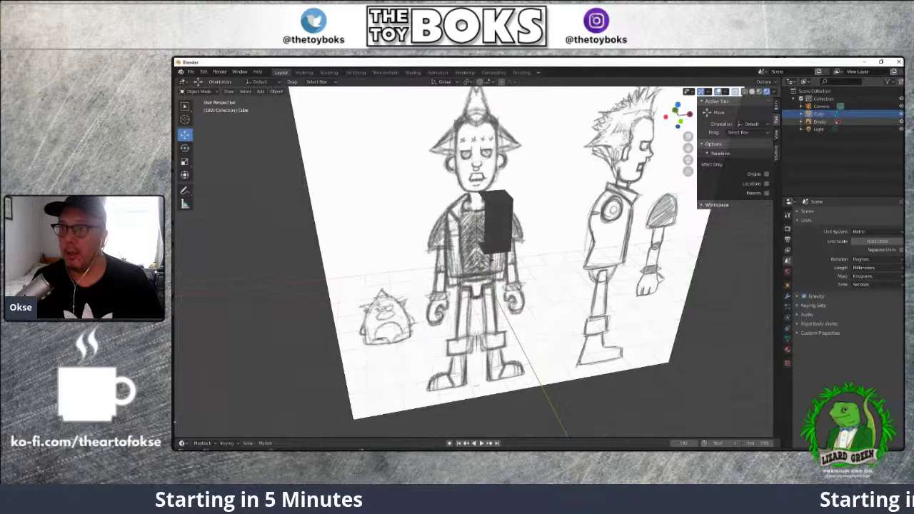
{"action": "left_click", "coordinate": [901, 122]}
{"action": "left_click", "coordinate": [507, 216]}
Display the half cube in wireframe shading from the front orthographic view
{"action": "middle_click_drag", "start_coordinate": [597, 221], "coordinate": [582, 220]}
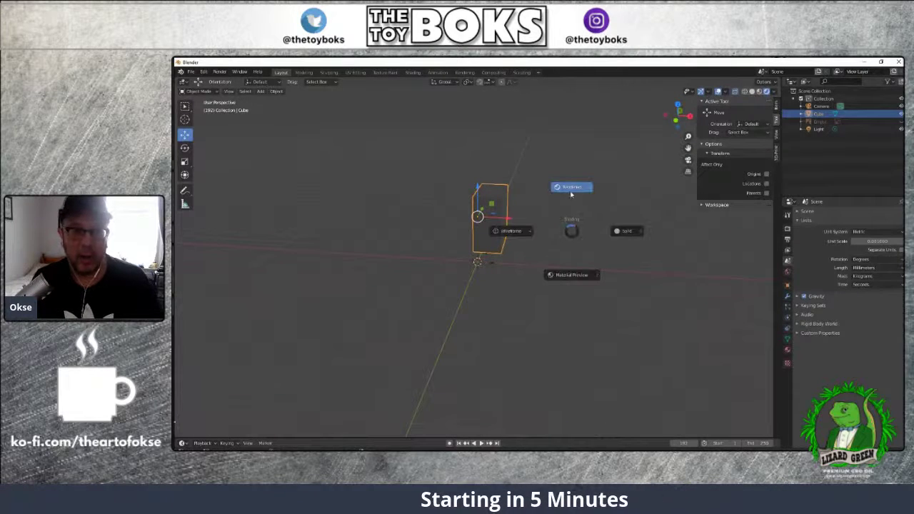
{"action": "left_click", "coordinate": [506, 232]}
{"action": "middle_click_drag", "start_coordinate": [567, 234], "coordinate": [594, 227]}
{"action": "left_click", "coordinate": [594, 226]}
{"action": "key", "text": "KP_1"}
{"action": "left_click", "coordinate": [504, 193]}
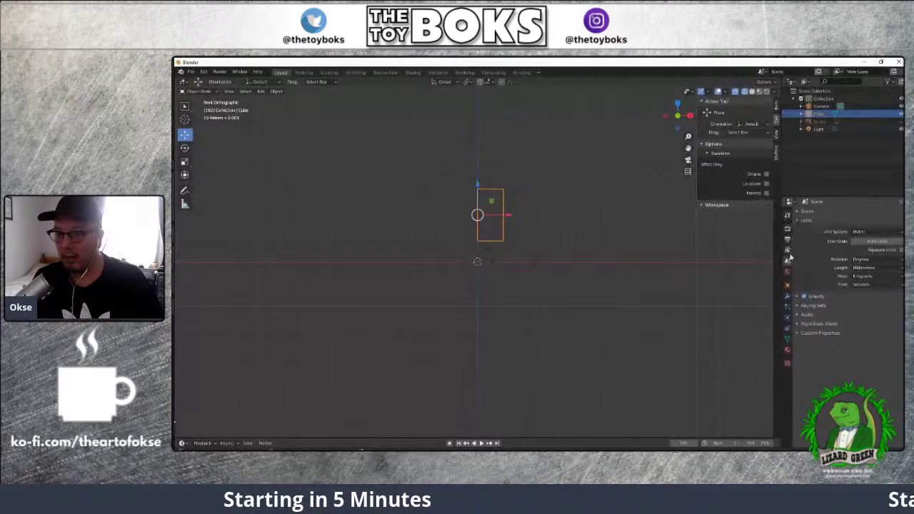
Add a Mirror modifier on the X axis to the half cube
{"action": "left_click", "coordinate": [789, 299]}
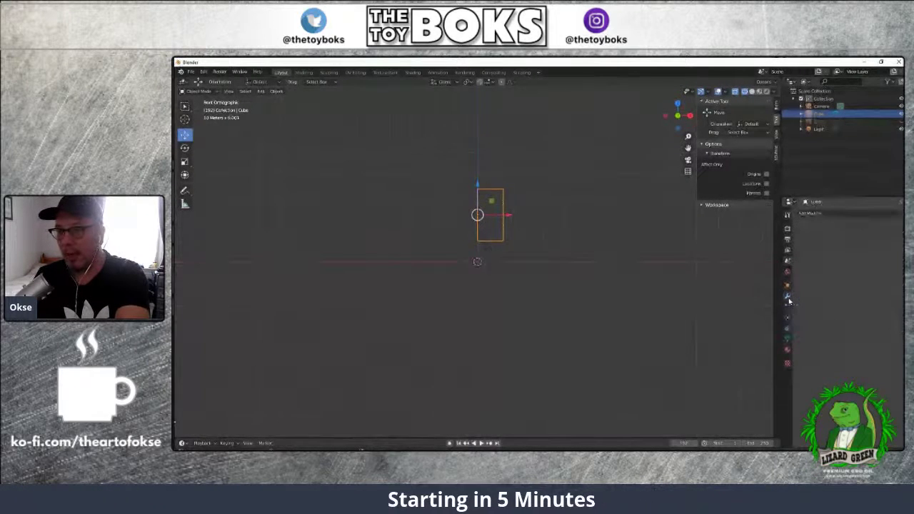
{"action": "left_click", "coordinate": [829, 213]}
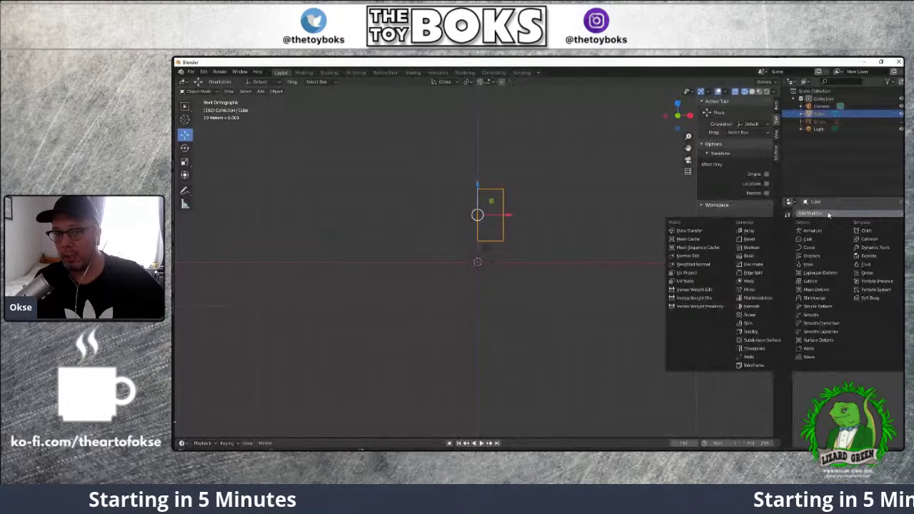
{"action": "left_click", "coordinate": [758, 295]}
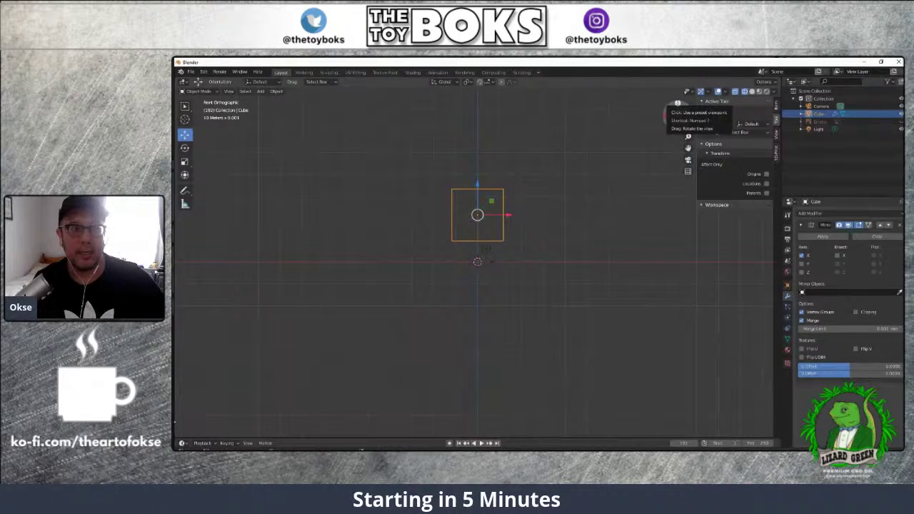
View the mirrored cube from the top, then return to the front orthographic view and reselect it
{"action": "left_click", "coordinate": [678, 105]}
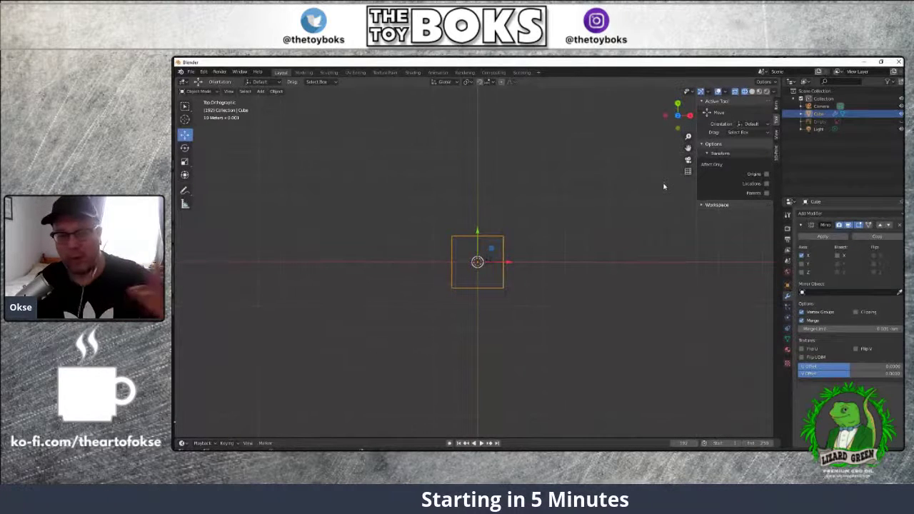
{"action": "key", "text": "KP_1"}
{"action": "left_click", "coordinate": [549, 196]}
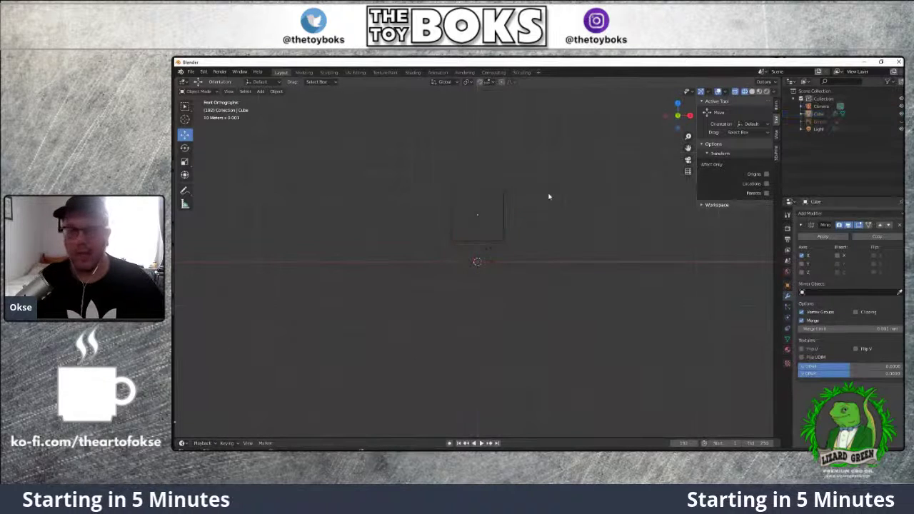
{"action": "left_click", "coordinate": [488, 206]}
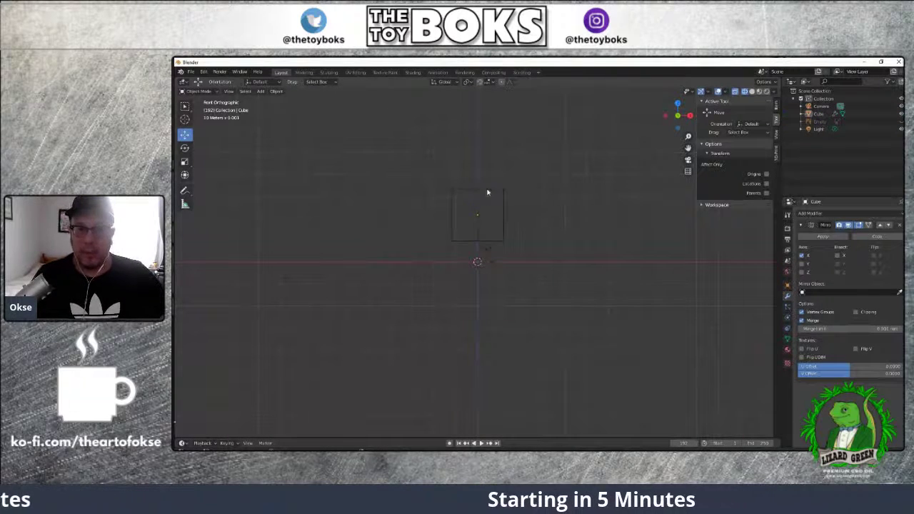
{"action": "left_click", "coordinate": [488, 192]}
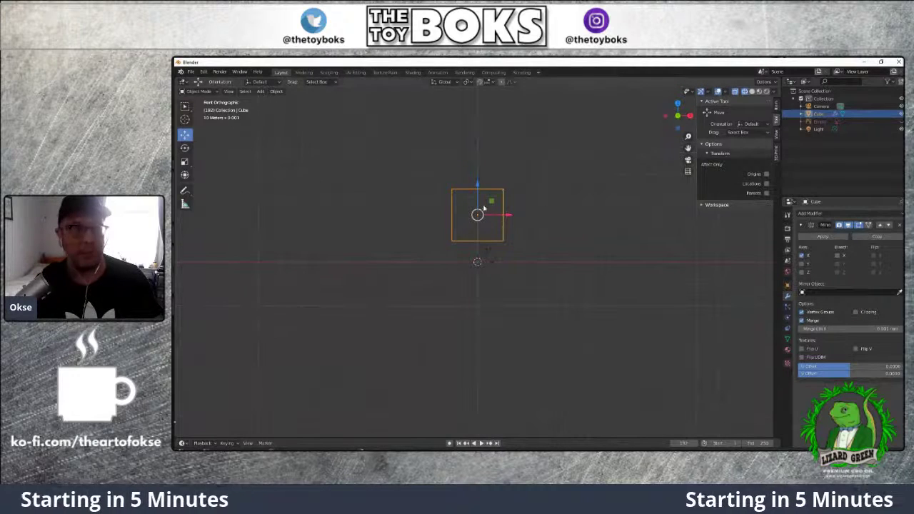
Open the mirrored cube in Edit Mode and switch to vertex selection
{"action": "left_click", "coordinate": [228, 91]}
{"action": "mouse_move", "coordinate": [216, 92]}
{"action": "left_click", "coordinate": [210, 109]}
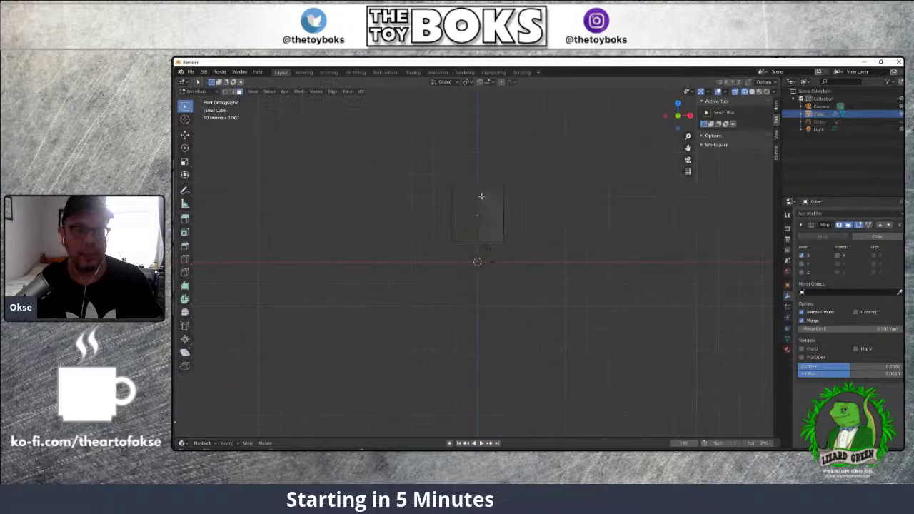
{"action": "key", "text": "a"}
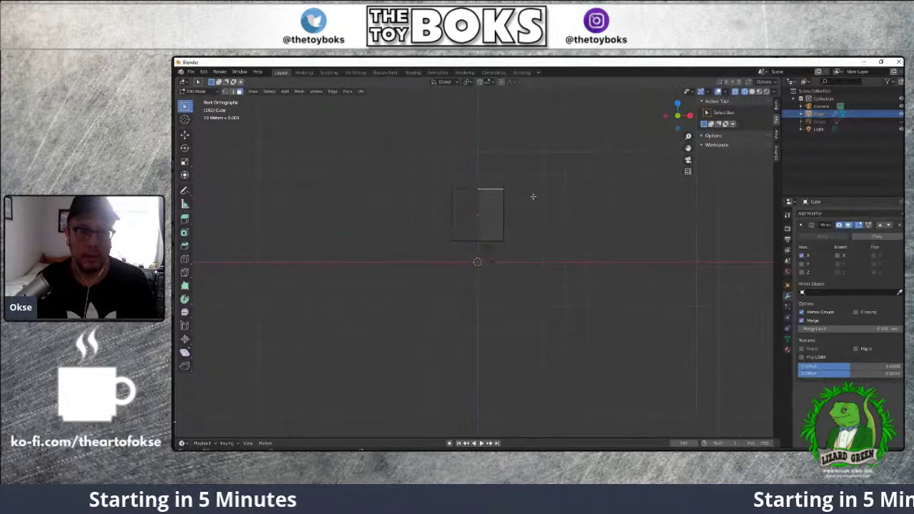
{"action": "left_click", "coordinate": [225, 93]}
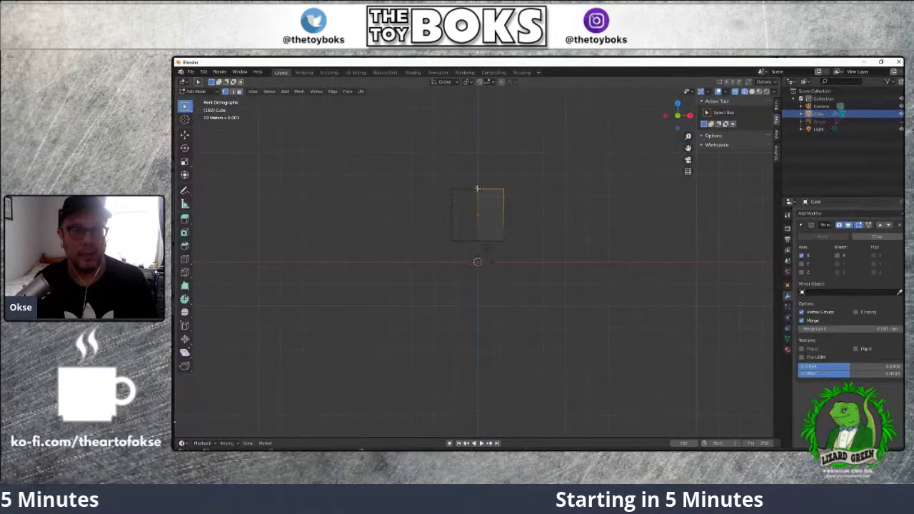
Try moving the upper centre vertex along X to both sides of the mirror plane, and undo the moves
{"action": "left_click", "coordinate": [185, 135]}
{"action": "left_click_drag", "start_coordinate": [505, 188], "coordinate": [493, 188]}
{"action": "scroll", "coordinate": [588, 192], "scroll_direction": "up", "scroll_amount": 4}
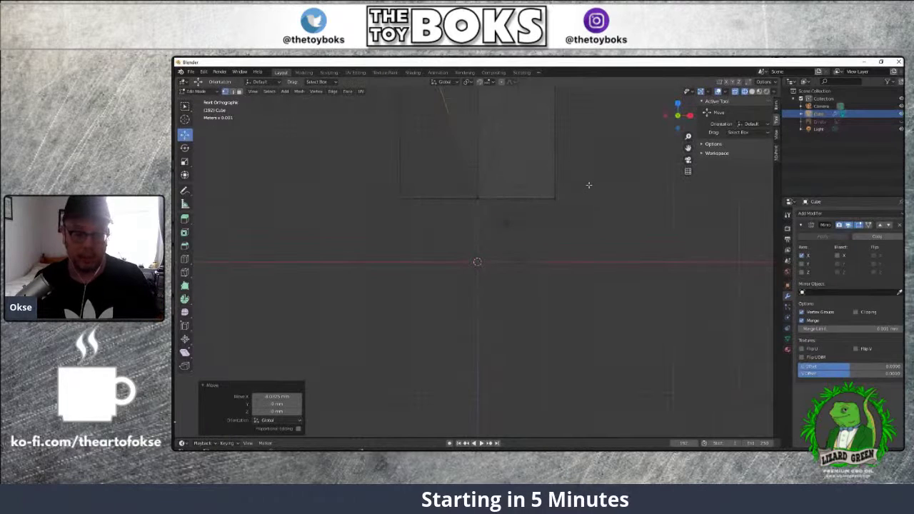
{"action": "left_click_drag", "start_coordinate": [689, 148], "coordinate": [706, 287]}
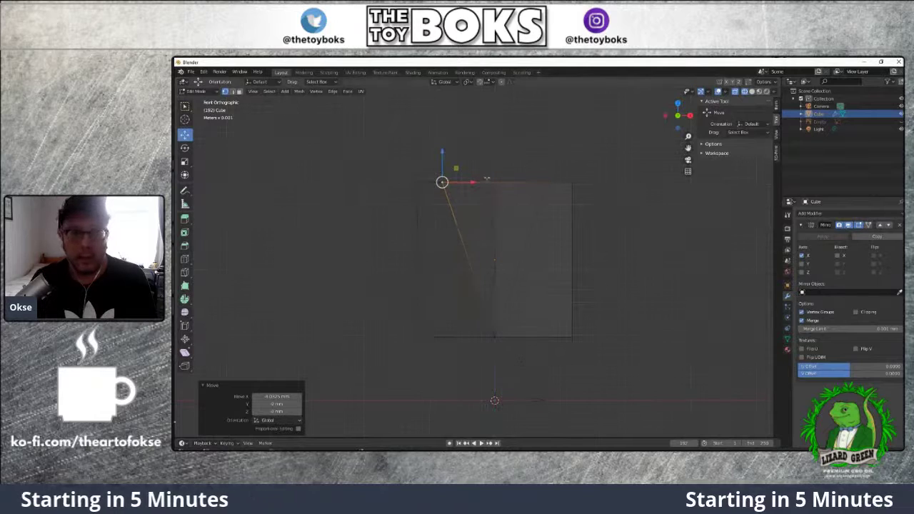
{"action": "key", "text": "g"}
{"action": "key", "text": "x"}
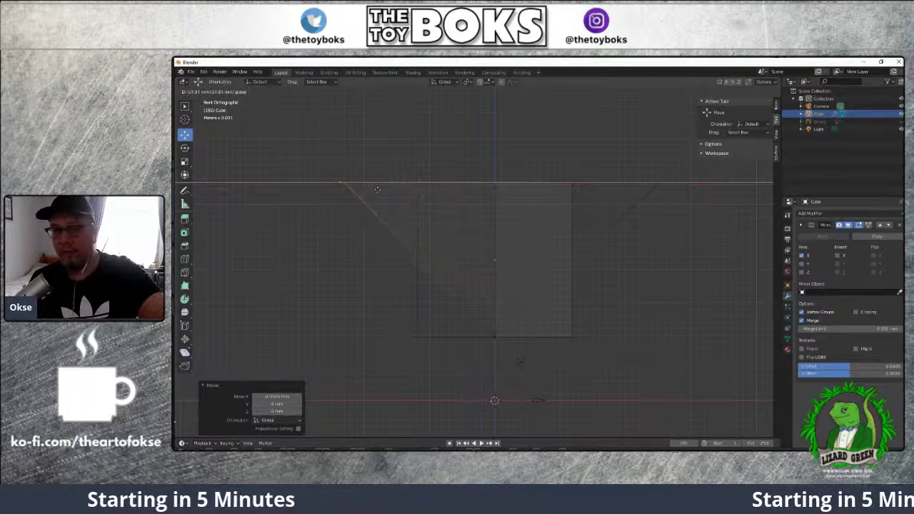
{"action": "left_click", "coordinate": [516, 186]}
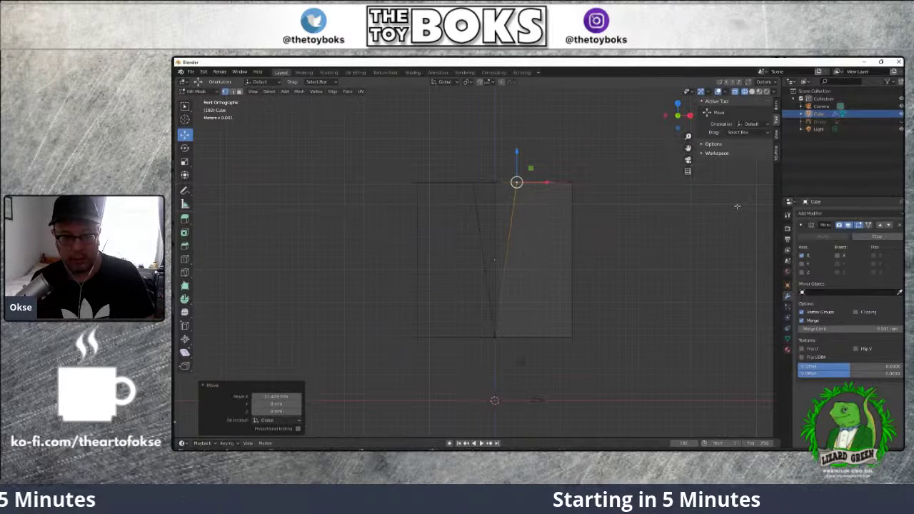
{"action": "key", "text": "ctrl+z"}
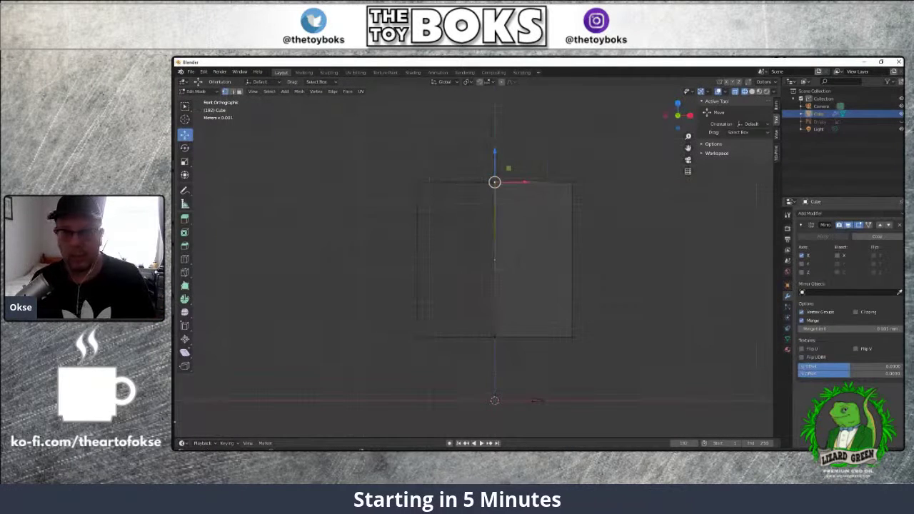
Enable Clipping on the Mirror modifier and test it by moving the upper centre vertex along negative X
{"action": "left_click", "coordinate": [856, 313]}
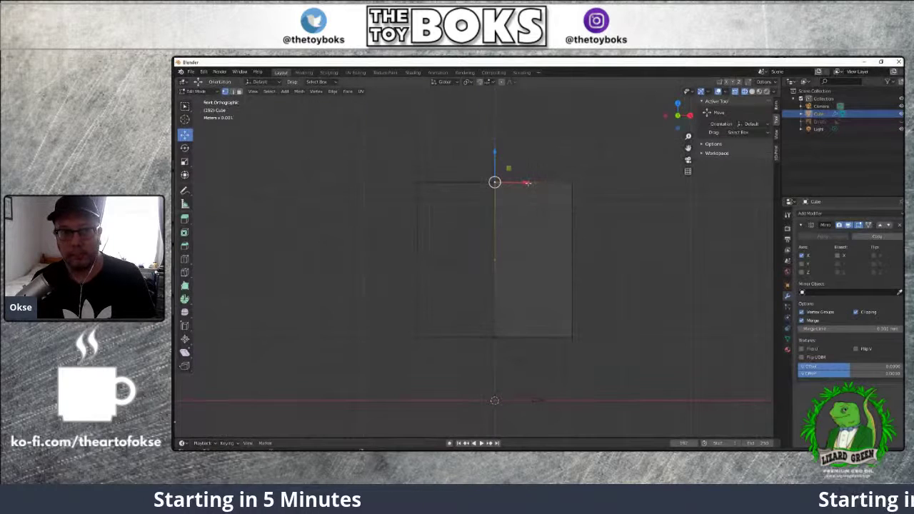
{"action": "left_click_drag", "start_coordinate": [527, 184], "coordinate": [368, 183]}
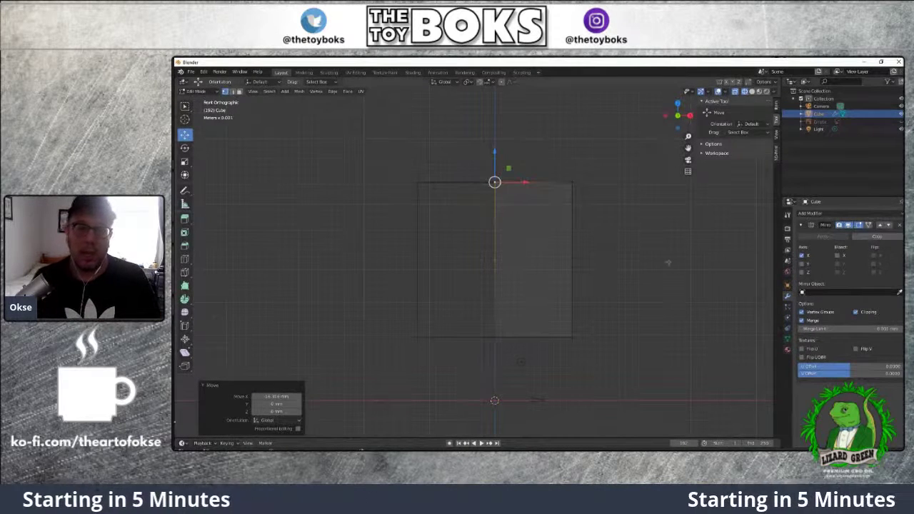
{"action": "scroll", "coordinate": [609, 243], "scroll_direction": "down", "scroll_amount": 2}
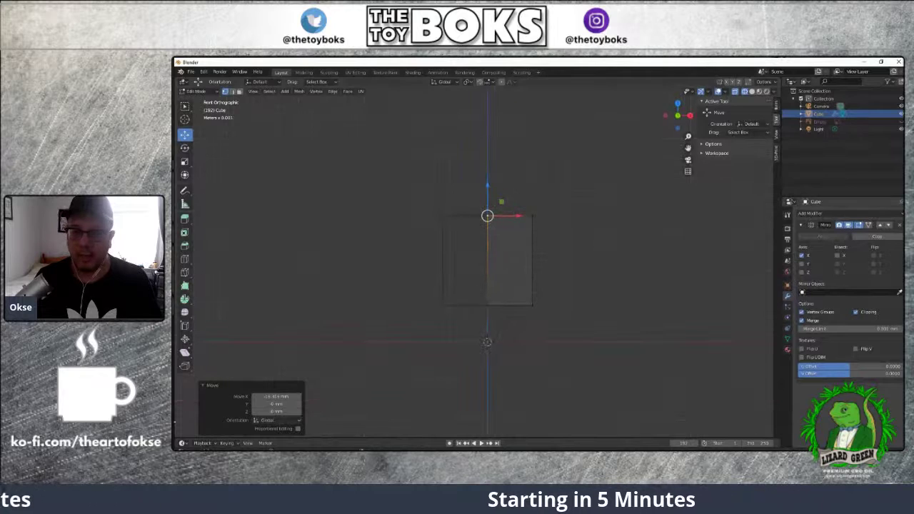
{"action": "scroll", "coordinate": [572, 240], "scroll_direction": "down", "scroll_amount": 1}
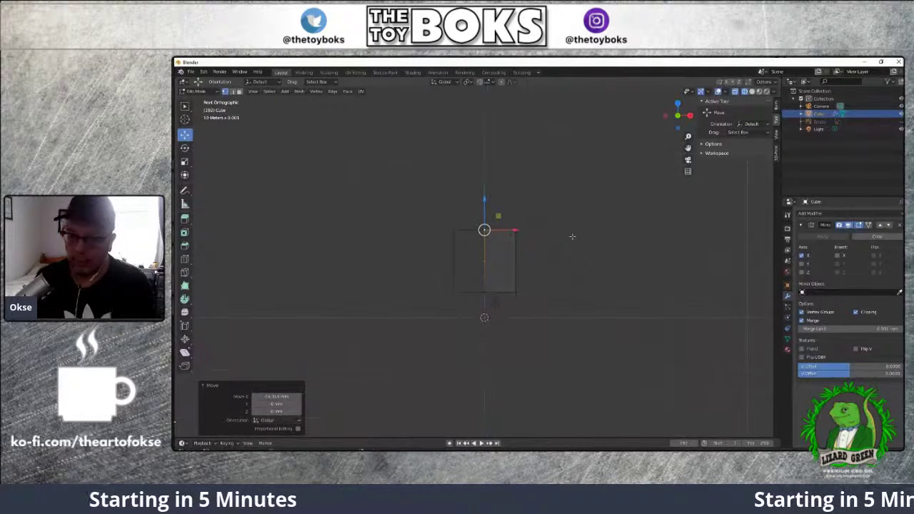
{"action": "scroll", "coordinate": [576, 240], "scroll_direction": "down", "scroll_amount": 1}
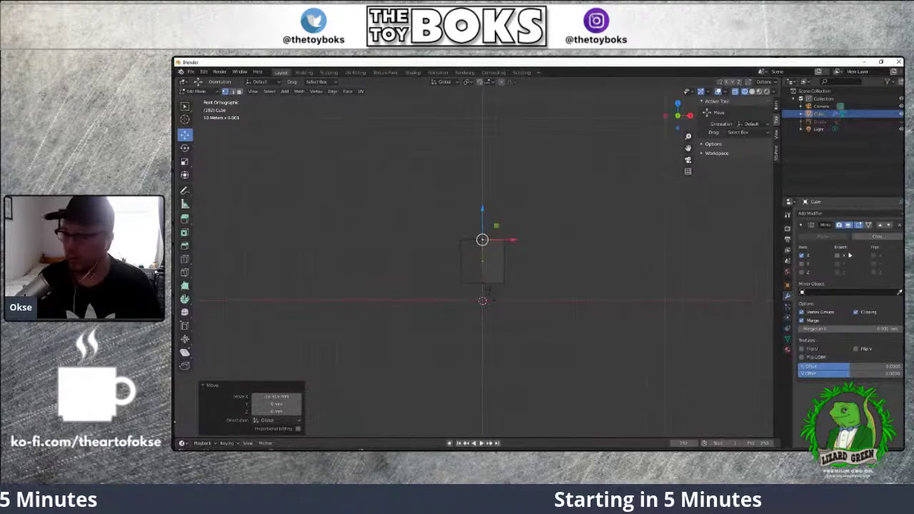
Rename the reference image empty as Front, then show it briefly and hide it again
{"action": "left_click", "coordinate": [817, 122]}
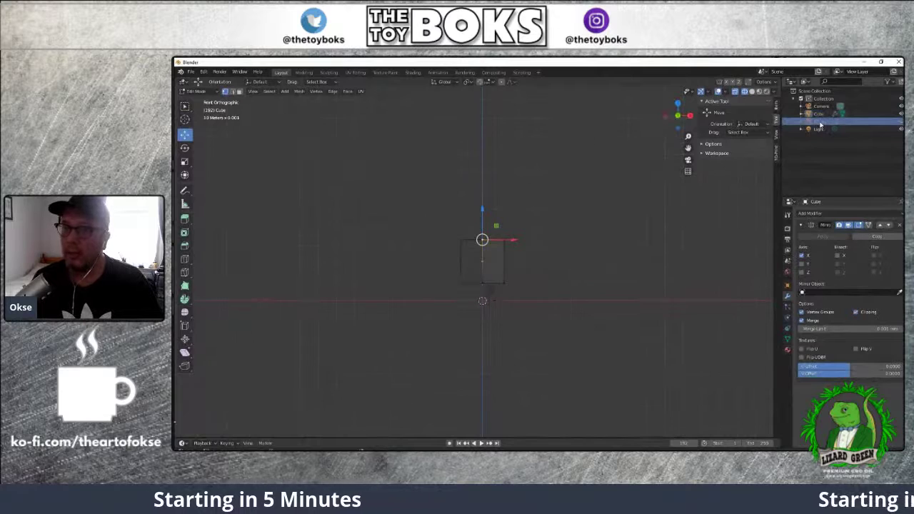
{"action": "double_click", "coordinate": [819, 122]}
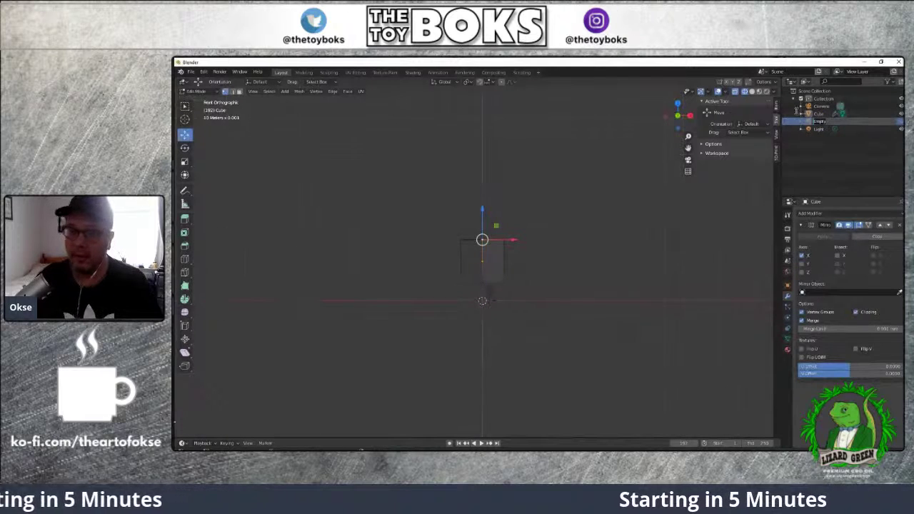
{"action": "type", "text": "Foot"}
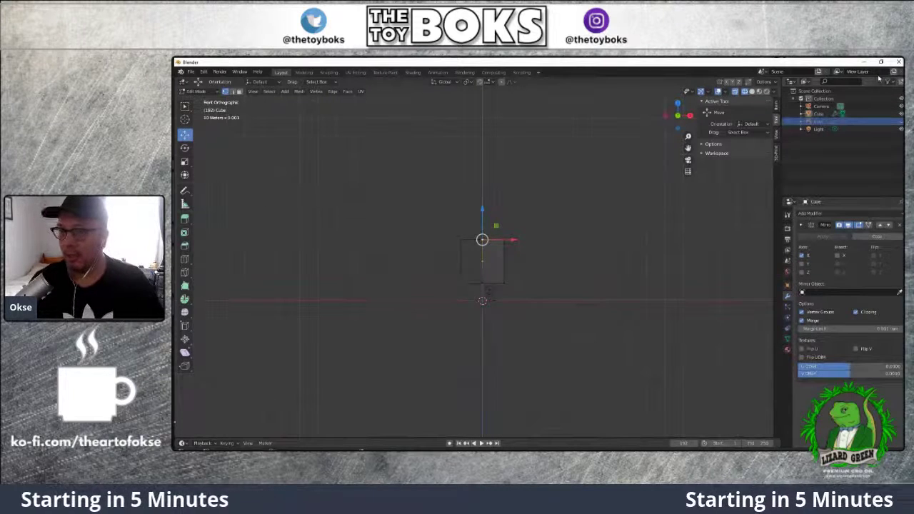
{"action": "left_click", "coordinate": [900, 122]}
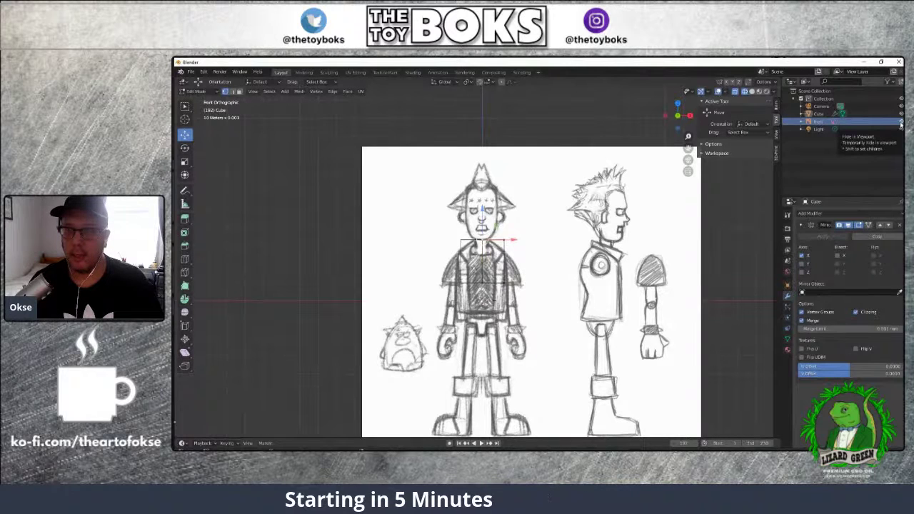
{"action": "left_click", "coordinate": [900, 122]}
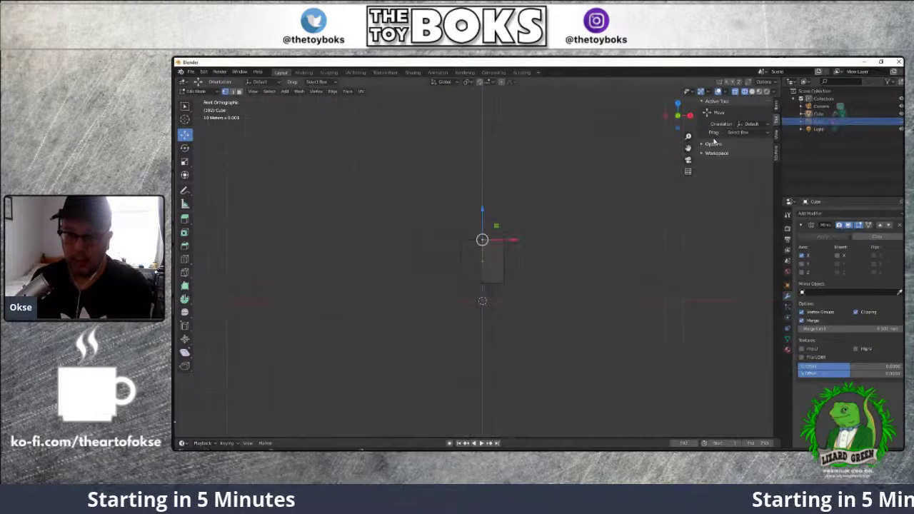
Look at the mirrored cube from several preset directions, ending with a closer view in right orthographic
{"action": "key", "text": "KP_8"}
{"action": "key", "text": "KP_7"}
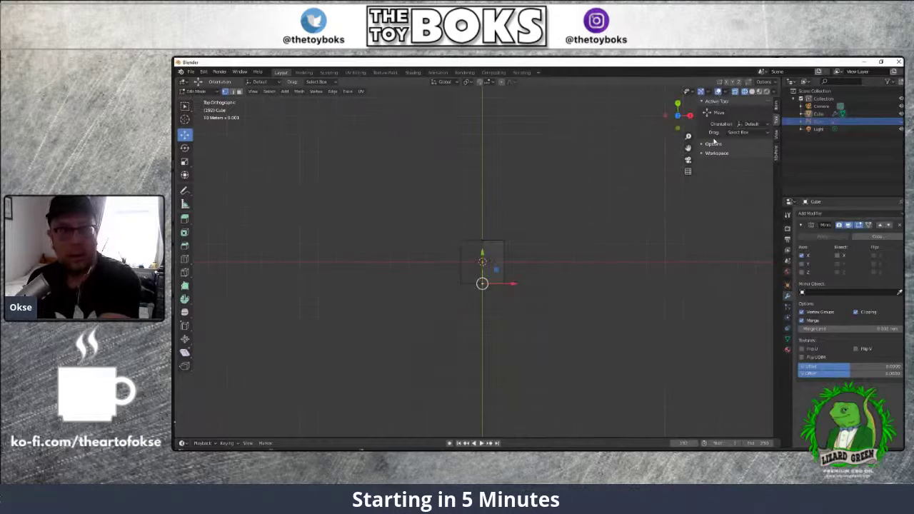
{"action": "key", "text": "KP_8"}
{"action": "key", "text": "KP_6"}
{"action": "key", "text": "KP_4"}
{"action": "key", "text": "KP_5"}
{"action": "key", "text": "KP_7"}
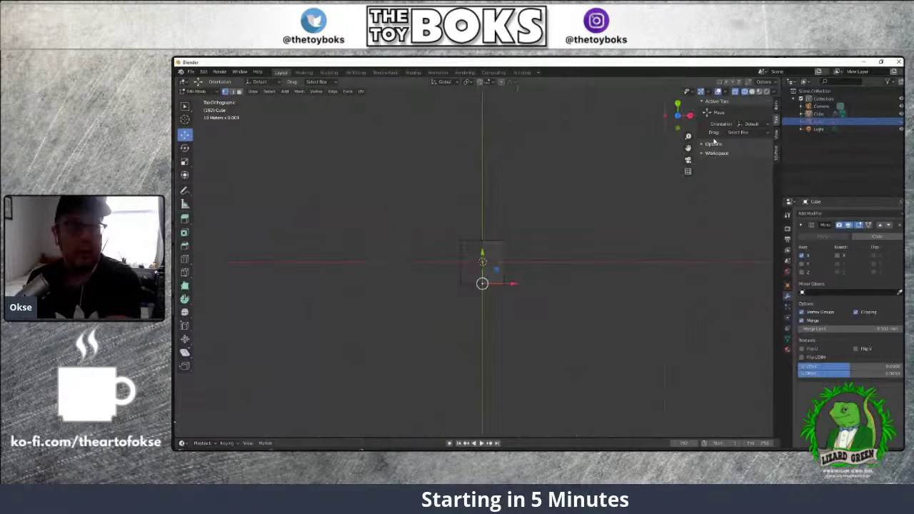
{"action": "key", "text": "KP_9"}
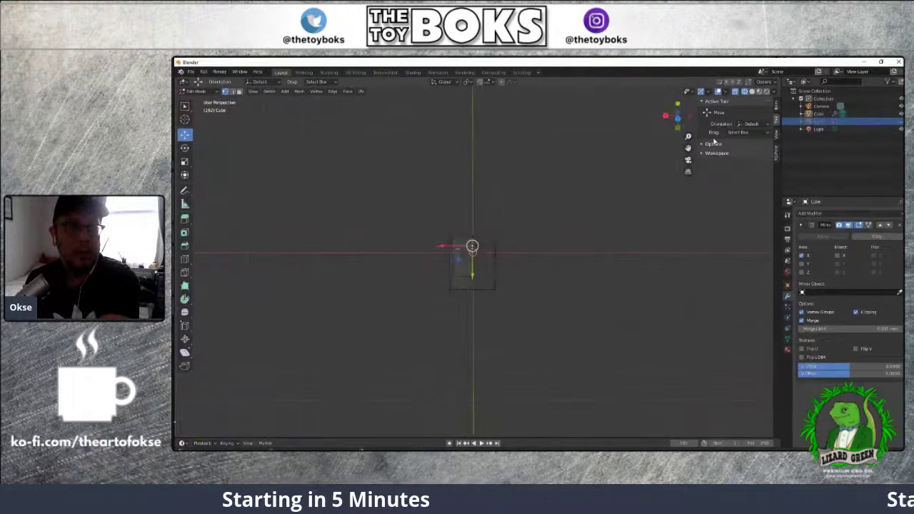
{"action": "key", "text": "KP_1"}
{"action": "key", "text": "KP_3"}
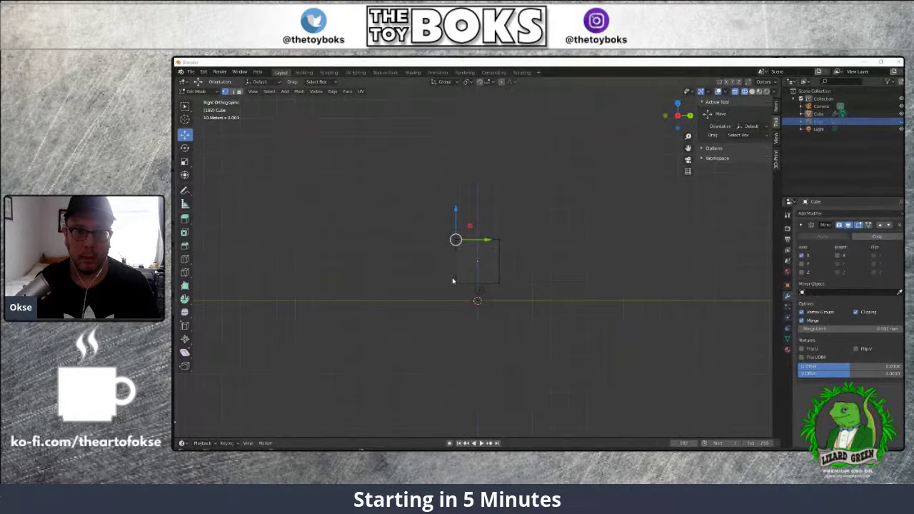
{"action": "scroll", "coordinate": [514, 266], "scroll_direction": "up", "scroll_amount": 8}
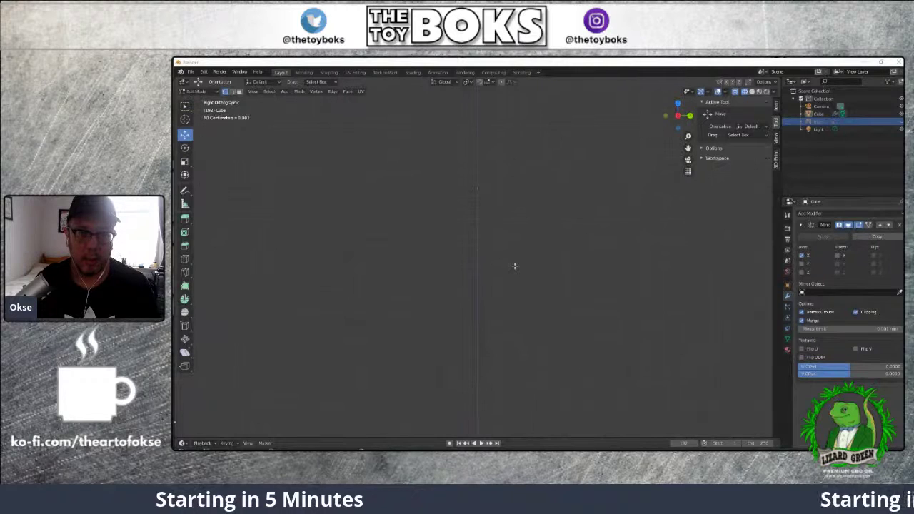
{"action": "scroll", "coordinate": [515, 264], "scroll_direction": "down", "scroll_amount": 4}
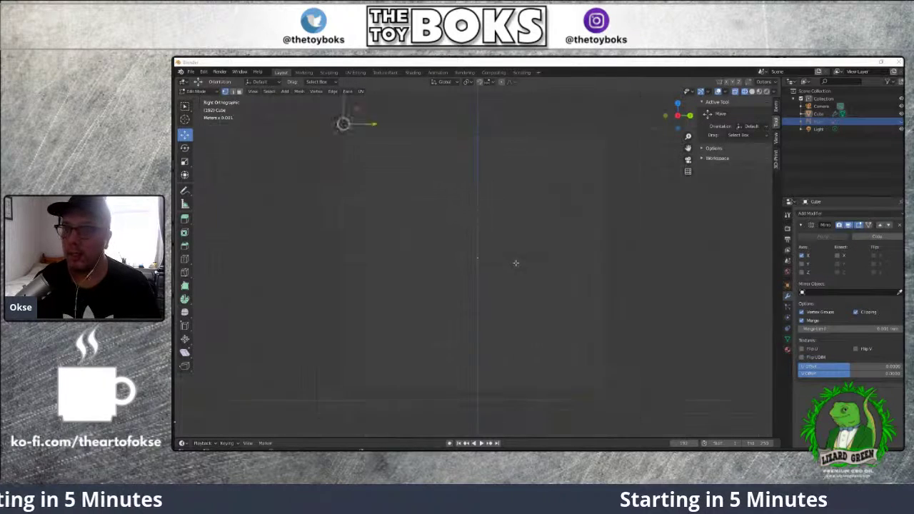
Switch the viewport to Rendered shading and show the Front reference image again in front orthographic view
{"action": "scroll", "coordinate": [515, 262], "scroll_direction": "down", "scroll_amount": 5}
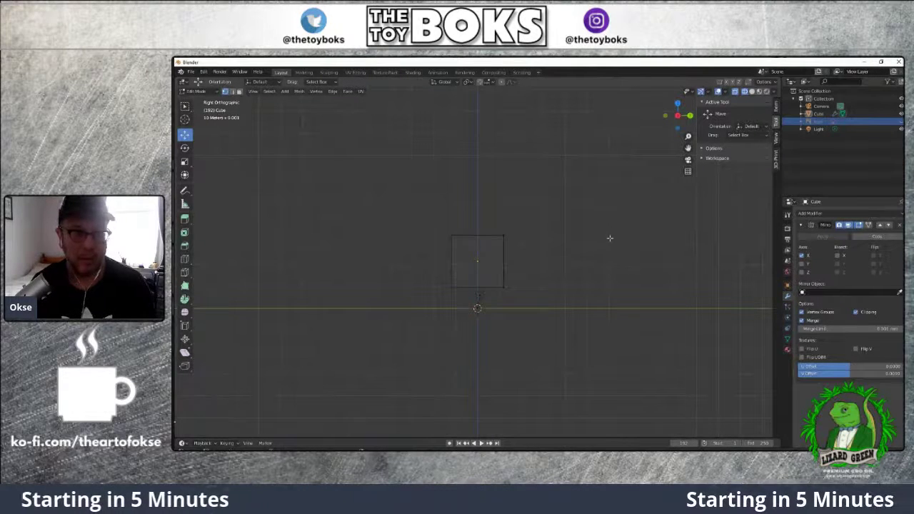
{"action": "key", "text": "z"}
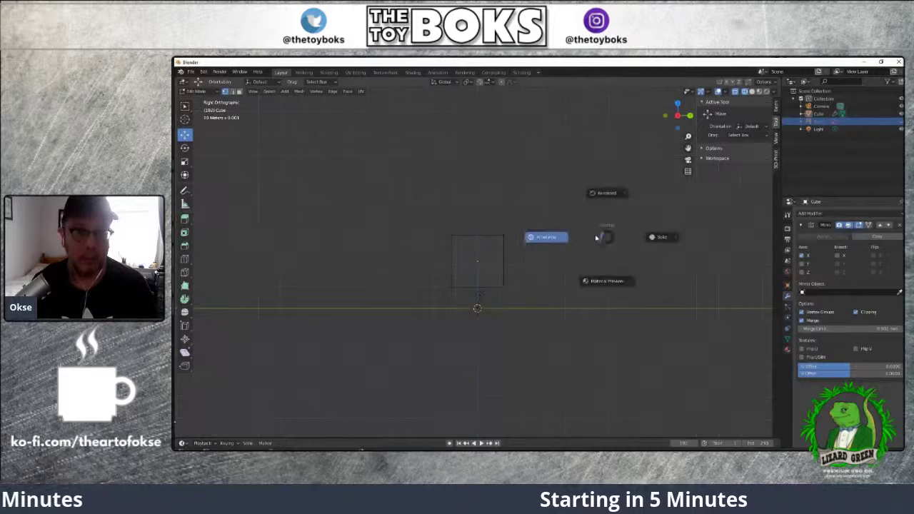
{"action": "left_click", "coordinate": [601, 195]}
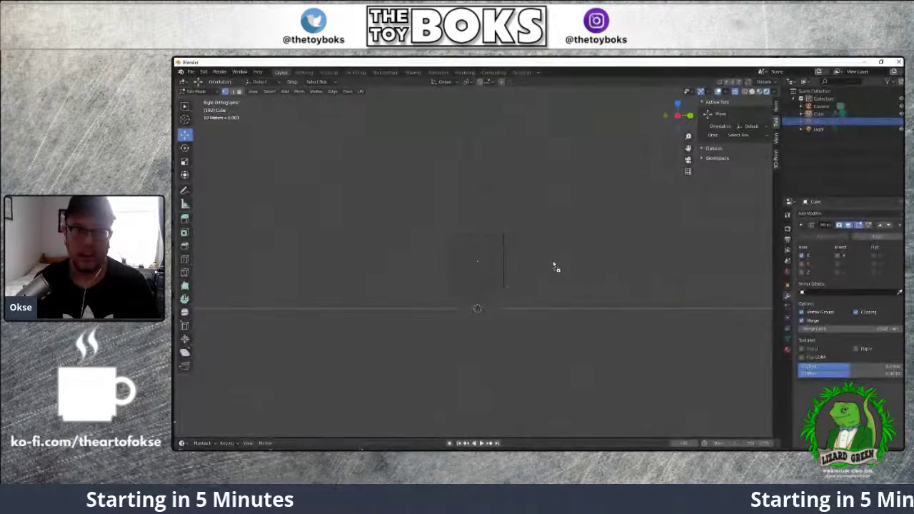
{"action": "scroll", "coordinate": [553, 261], "scroll_direction": "down", "scroll_amount": 5}
{"action": "scroll", "coordinate": [552, 261], "scroll_direction": "up", "scroll_amount": 5}
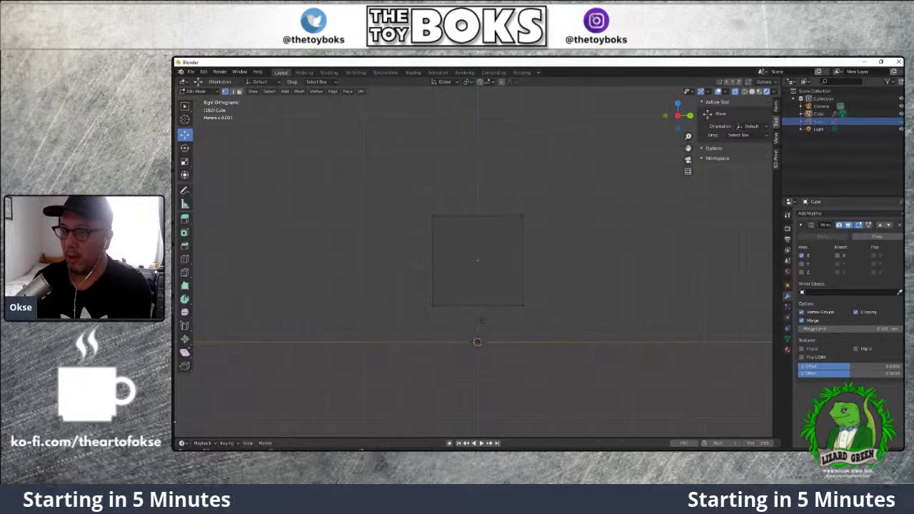
{"action": "left_click", "coordinate": [667, 198]}
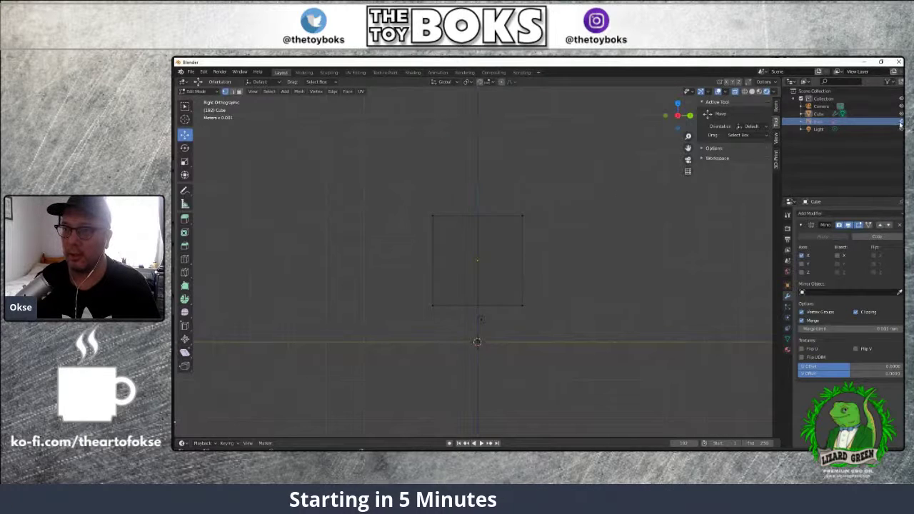
{"action": "scroll", "coordinate": [571, 211], "scroll_direction": "up", "scroll_amount": 2}
{"action": "scroll", "coordinate": [578, 208], "scroll_direction": "down", "scroll_amount": 4}
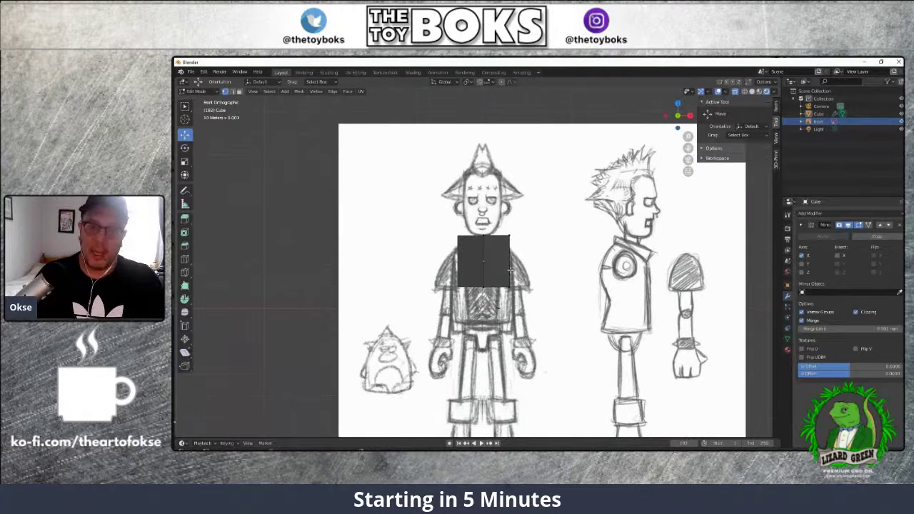
Select outer vertical edges of the half cube in edge selection mode, and toggle the viewport overlays off and on
{"action": "left_click", "coordinate": [508, 236]}
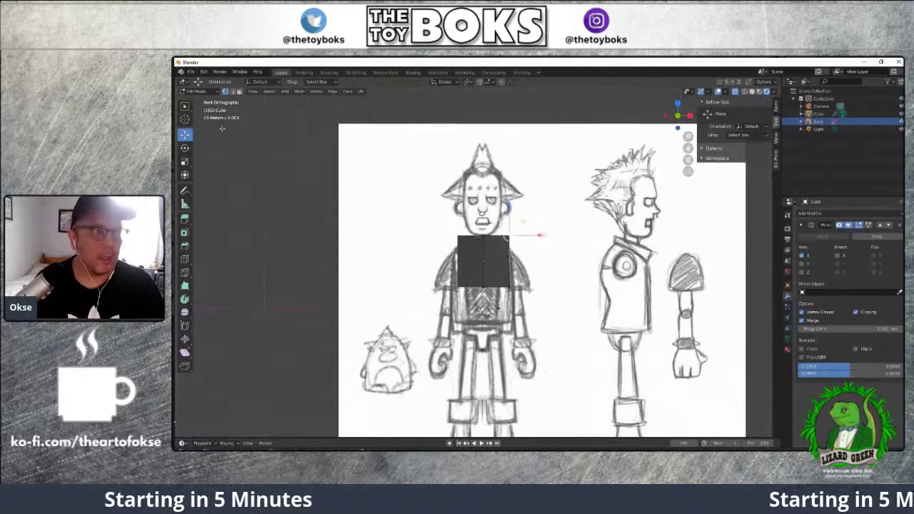
{"action": "left_click", "coordinate": [238, 91]}
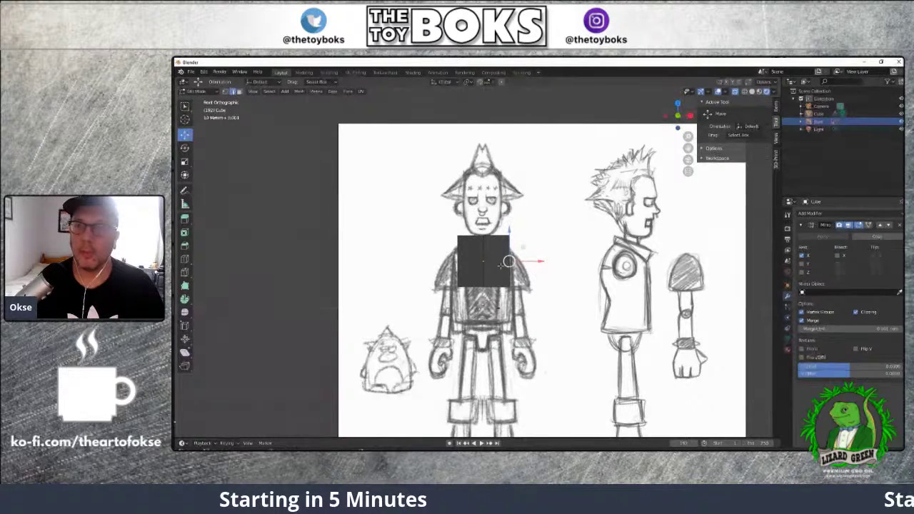
{"action": "left_click", "coordinate": [718, 91]}
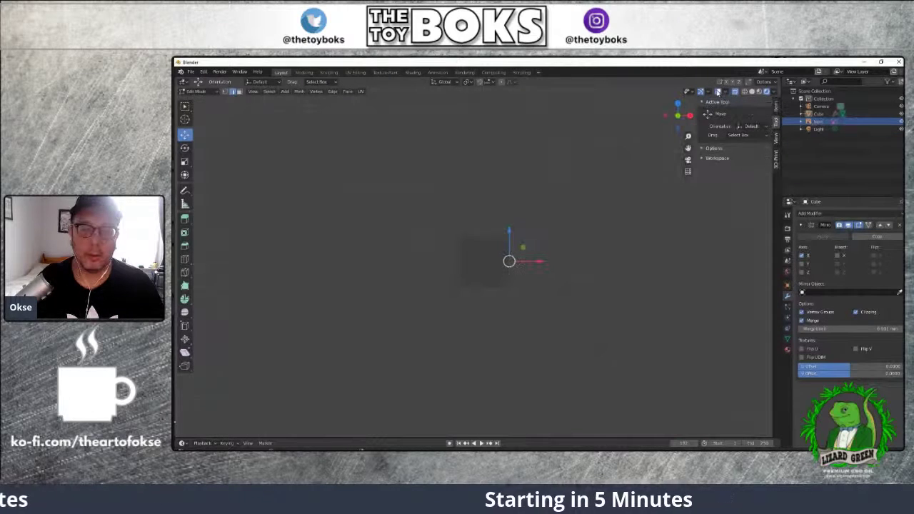
{"action": "left_click", "coordinate": [718, 91]}
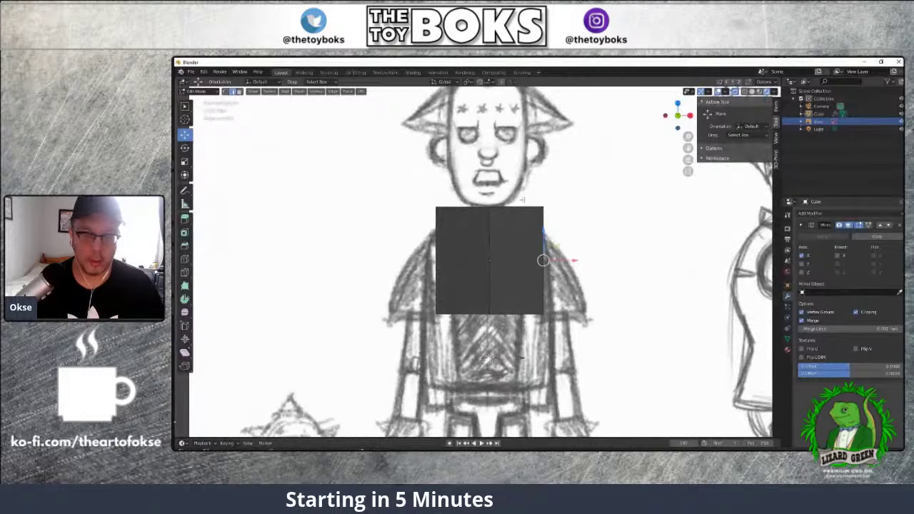
{"action": "middle_click_drag", "start_coordinate": [568, 195], "coordinate": [448, 271]}
{"action": "left_click", "coordinate": [478, 313]}
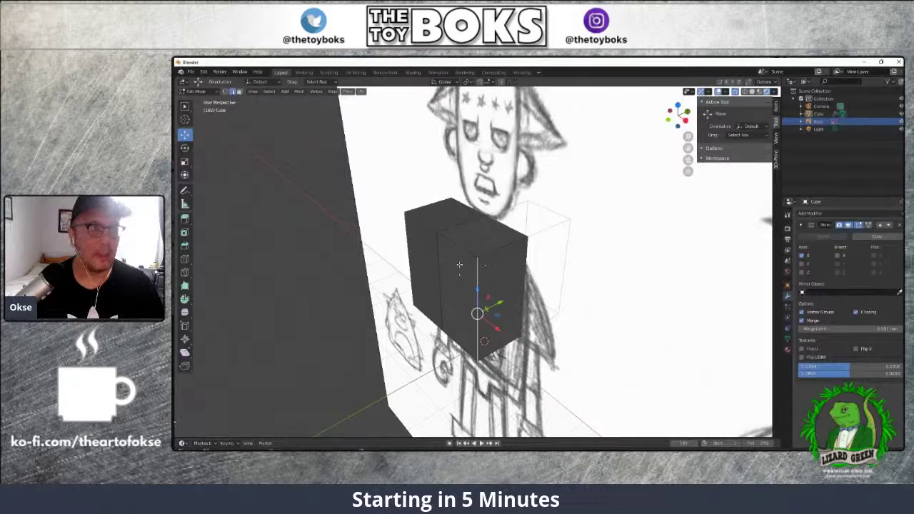
Switch to face selection and delete the top face of the half cube
{"action": "left_click", "coordinate": [240, 91]}
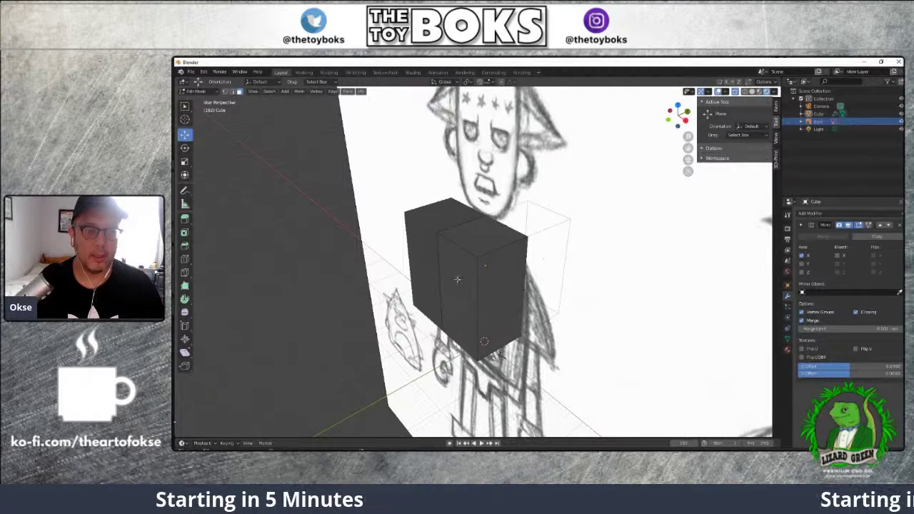
{"action": "left_click", "coordinate": [461, 286]}
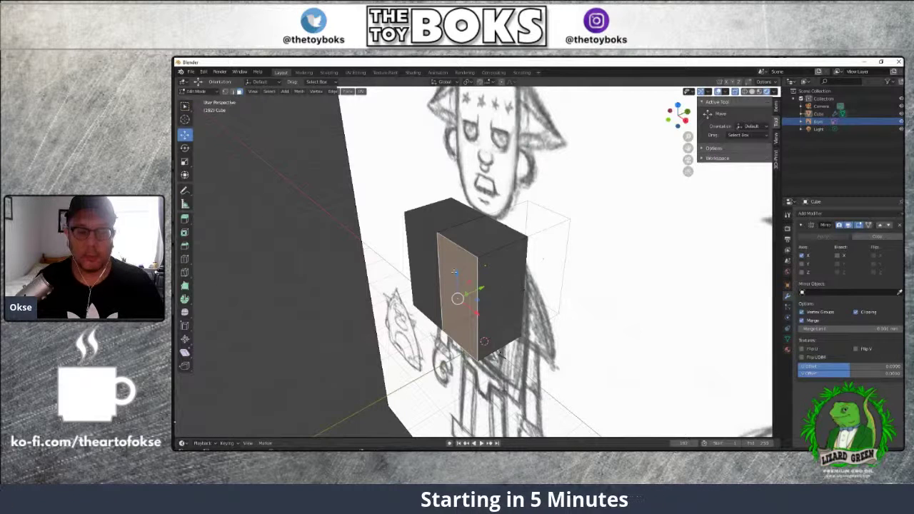
{"action": "left_click", "coordinate": [657, 219]}
{"action": "left_click", "coordinate": [505, 307]}
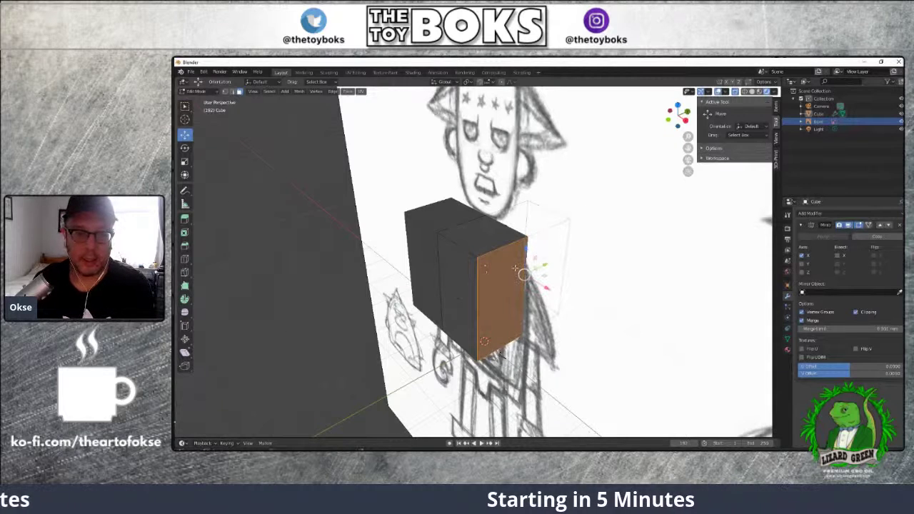
{"action": "key", "text": "x"}
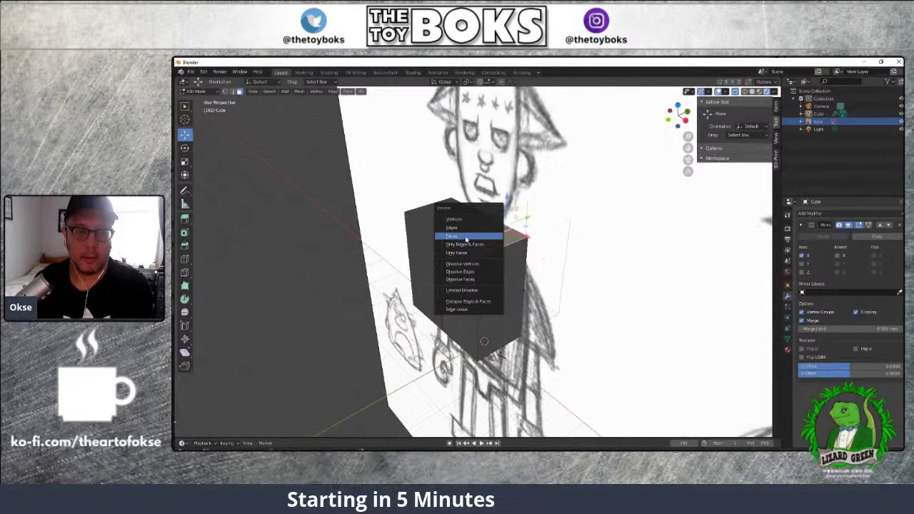
{"action": "left_click", "coordinate": [466, 238]}
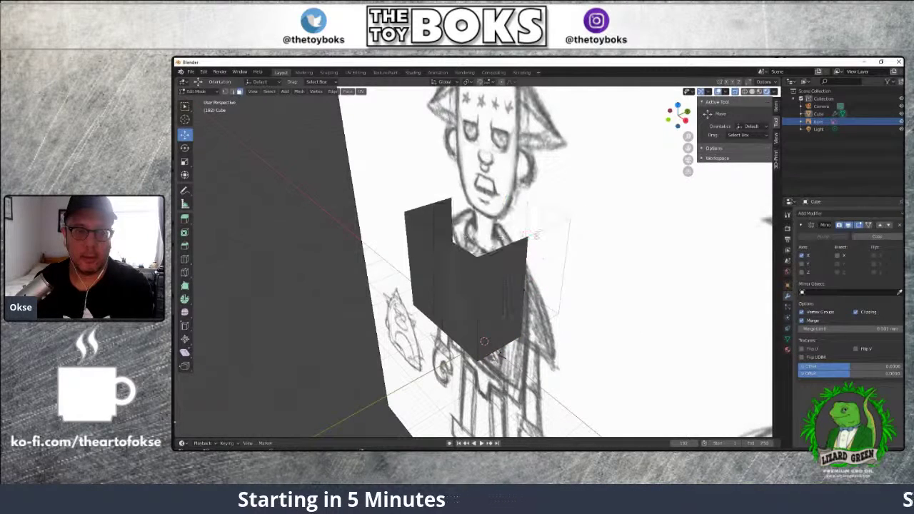
Box-select the half cube's outer side face and delete it
{"action": "left_click", "coordinate": [548, 250]}
{"action": "middle_click_drag", "start_coordinate": [500, 355], "coordinate": [568, 270]}
{"action": "left_click_drag", "start_coordinate": [419, 173], "coordinate": [628, 245]}
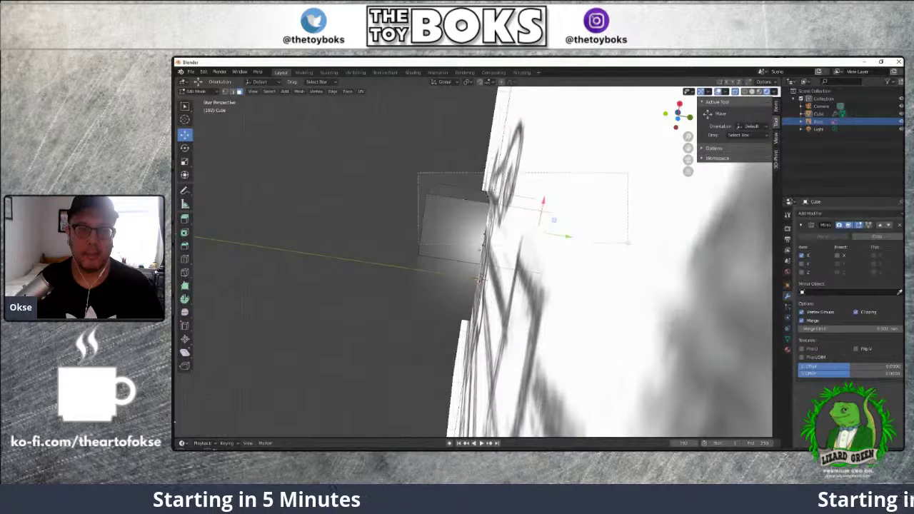
{"action": "left_click_drag", "start_coordinate": [471, 168], "coordinate": [569, 225]}
{"action": "key", "text": "x"}
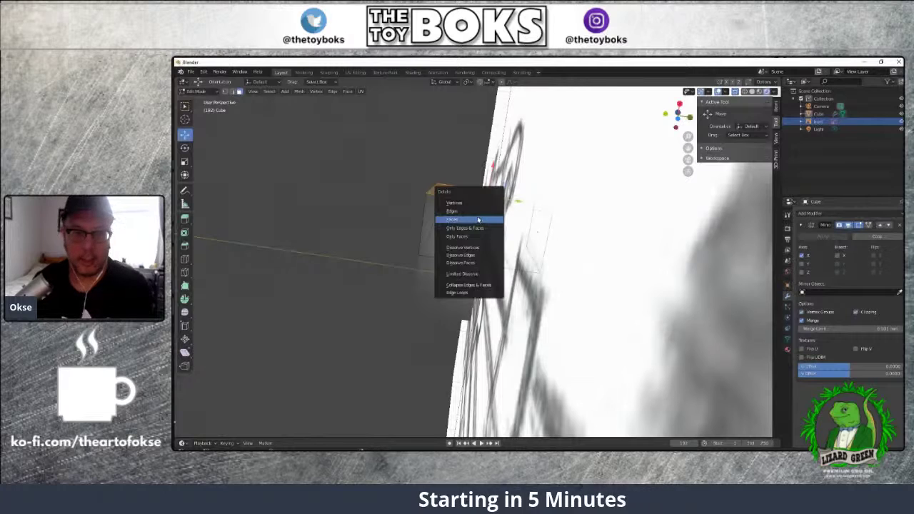
{"action": "left_click", "coordinate": [470, 219]}
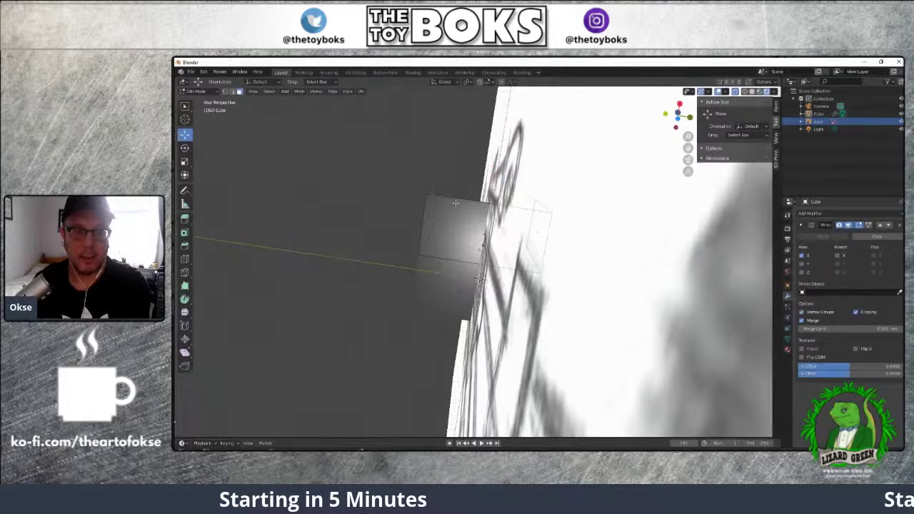
{"action": "middle_click_drag", "start_coordinate": [453, 187], "coordinate": [504, 257]}
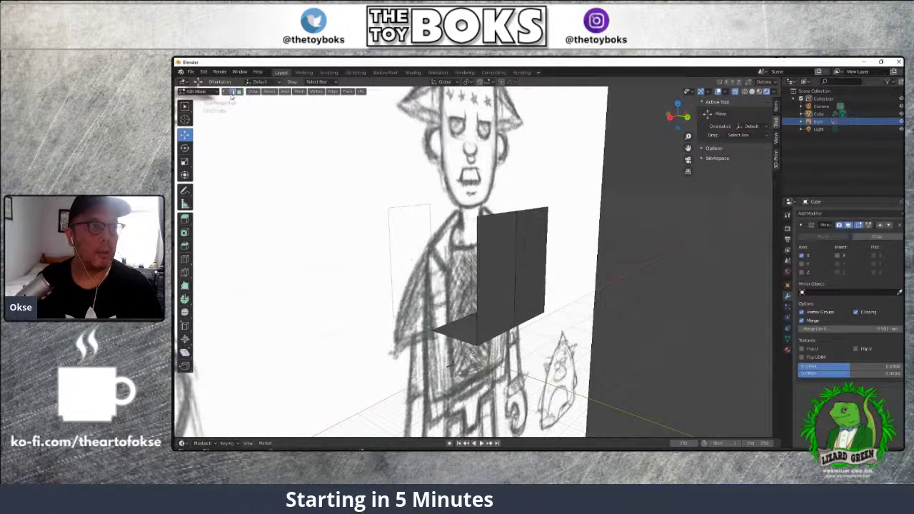
Try the Faces delete option with only the half cube's outer vertical edge selected in edge mode
{"action": "left_click", "coordinate": [514, 269]}
{"action": "key", "text": "w"}
{"action": "left_click", "coordinate": [489, 241]}
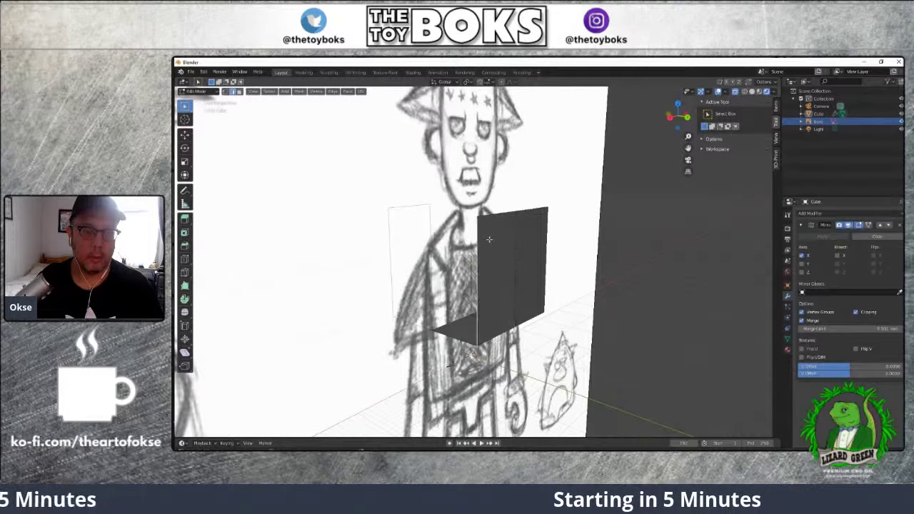
{"action": "key", "text": "x"}
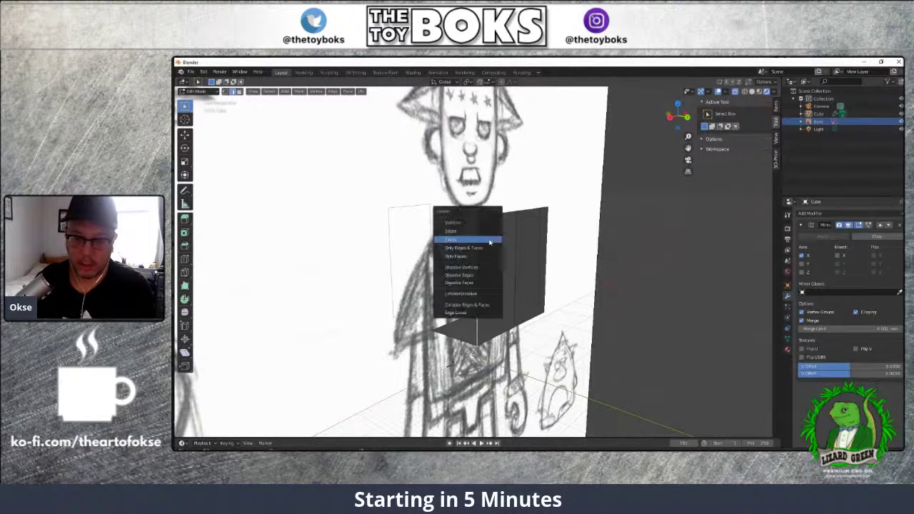
{"action": "left_click", "coordinate": [474, 241]}
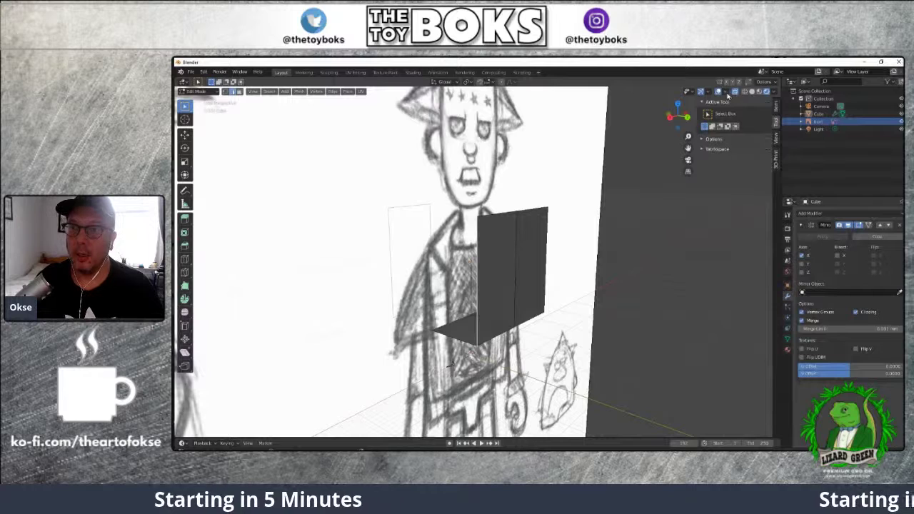
Look over the Viewport Overlays options
{"action": "left_click", "coordinate": [727, 96]}
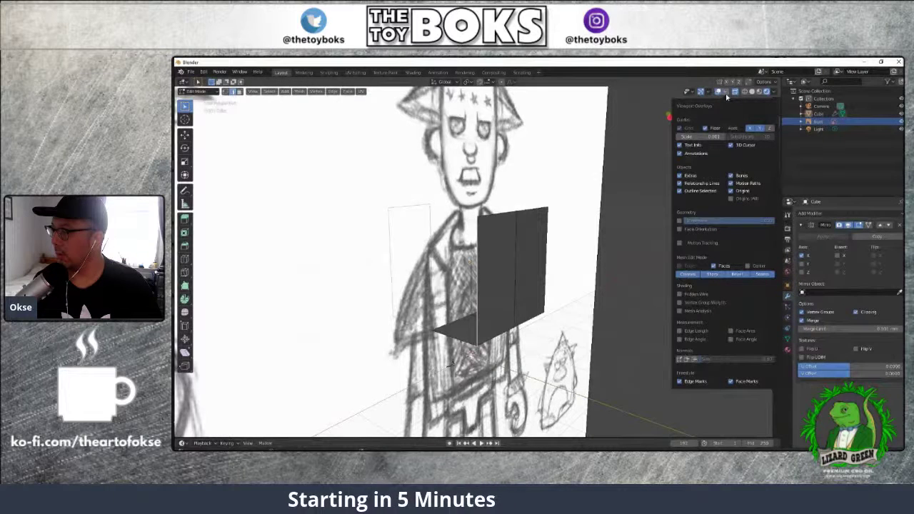
{"action": "left_click", "coordinate": [725, 95]}
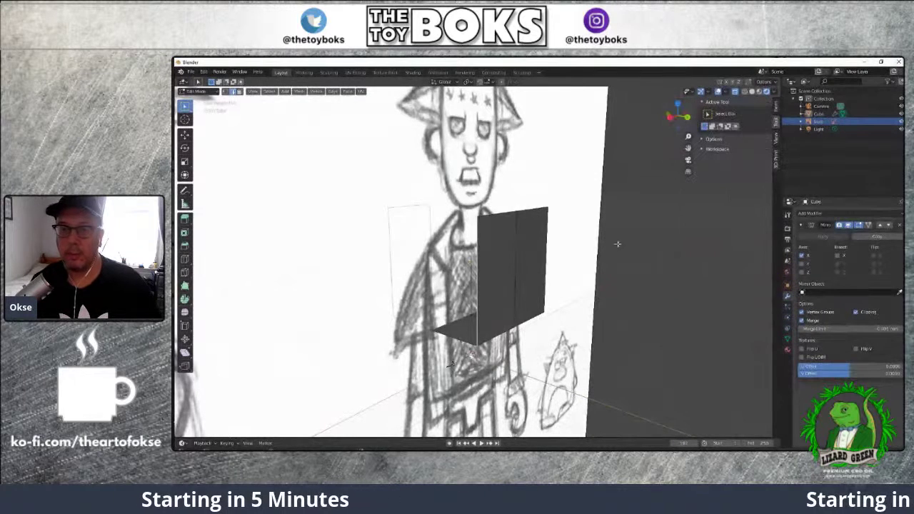
{"action": "left_click", "coordinate": [725, 95]}
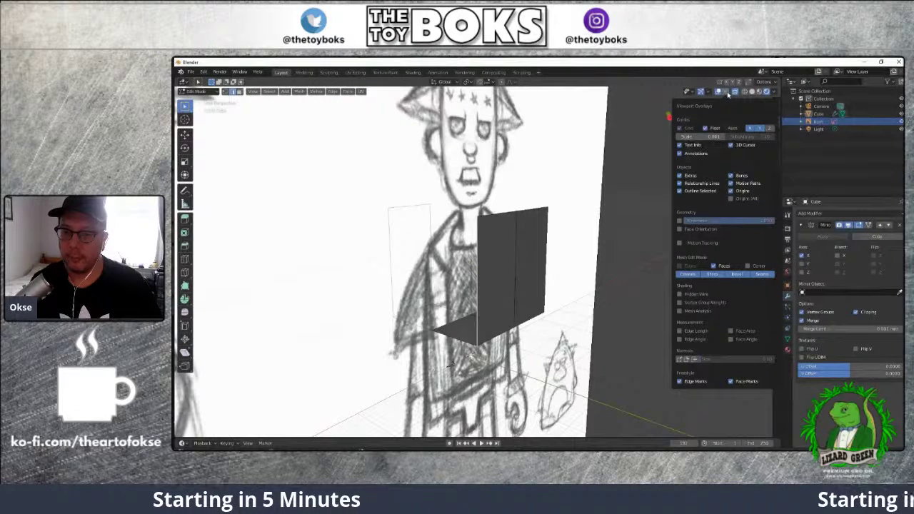
In face selection, delete one of the half cube's vertical faces parallel to the reference image
{"action": "mouse_move", "coordinate": [622, 257]}
{"action": "middle_mouse_down"}
{"action": "mouse_move", "coordinate": [655, 257]}
{"action": "mouse_move", "coordinate": [634, 256]}
{"action": "middle_mouse_up"}
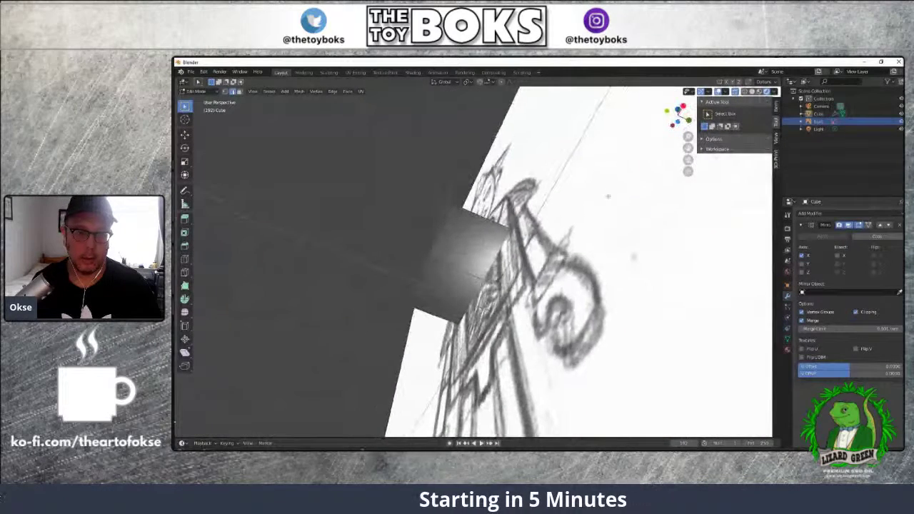
{"action": "key", "text": "shift+alt+z"}
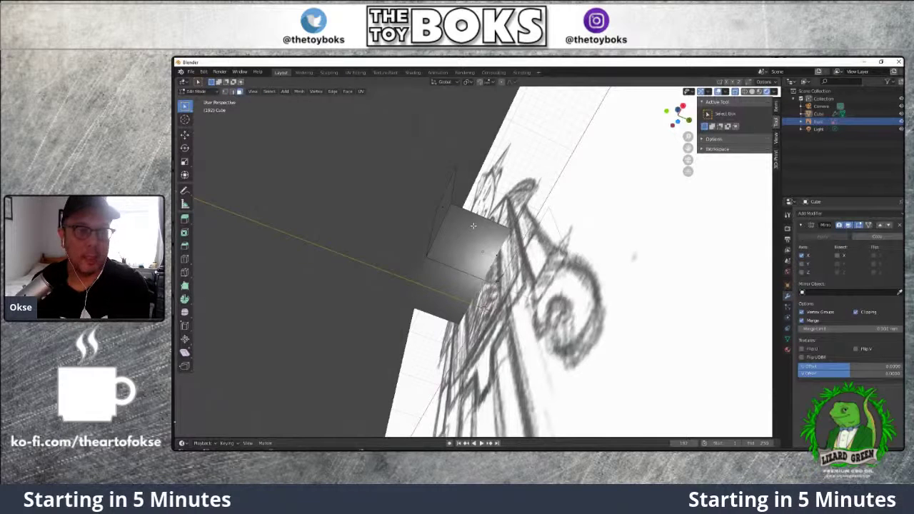
{"action": "left_click", "coordinate": [464, 213]}
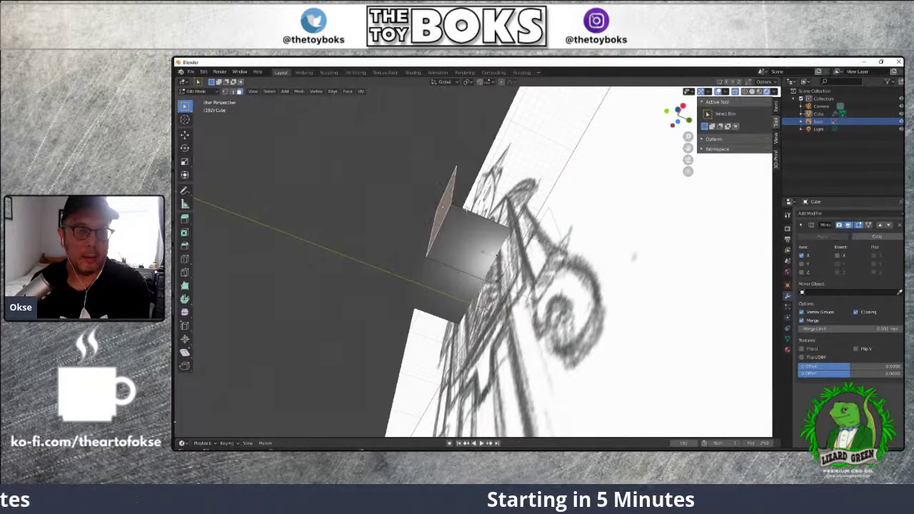
{"action": "middle_click_drag", "start_coordinate": [471, 181], "coordinate": [464, 306]}
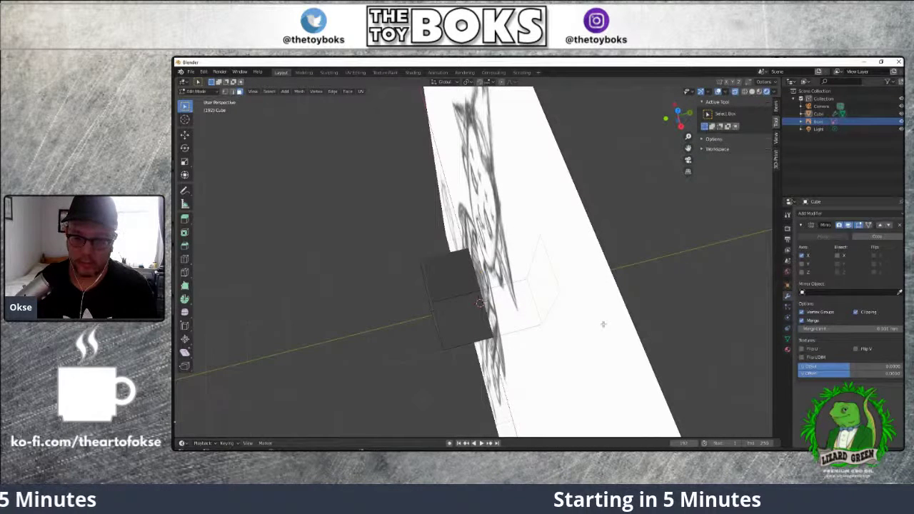
{"action": "key", "text": "x"}
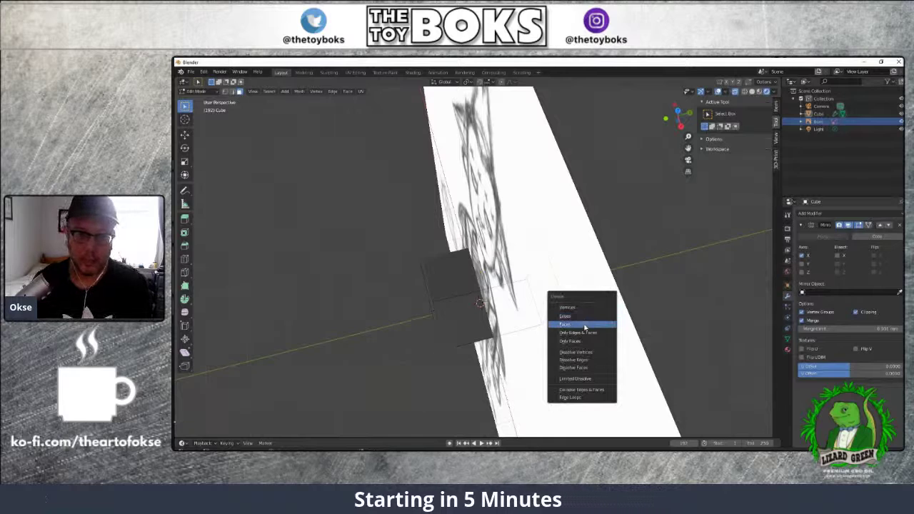
{"action": "left_click", "coordinate": [585, 326]}
Select one upright face of the half cube parallel to the reference image, invert the selection, and delete the other faces
{"action": "middle_click_drag", "start_coordinate": [679, 263], "coordinate": [702, 228]}
{"action": "middle_click_drag", "start_coordinate": [702, 208], "coordinate": [495, 324]}
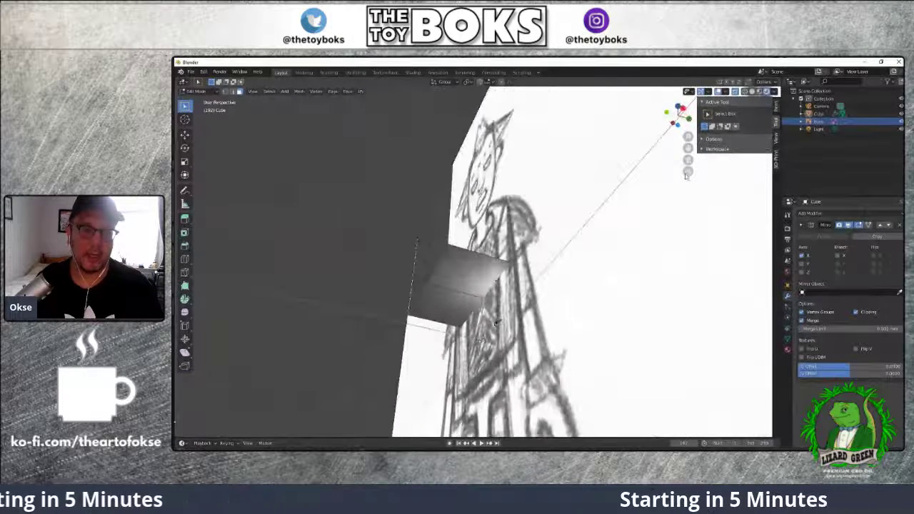
{"action": "middle_click_drag", "start_coordinate": [331, 294], "coordinate": [470, 241]}
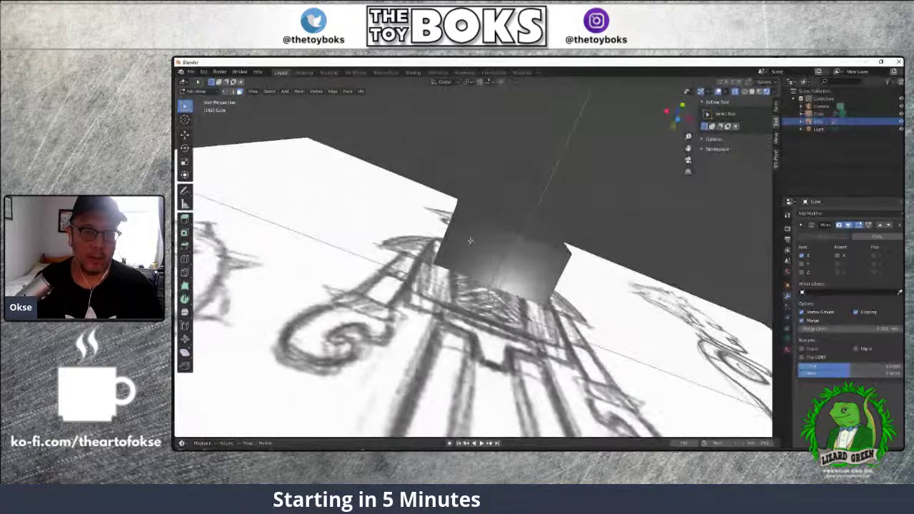
{"action": "left_click", "coordinate": [538, 251]}
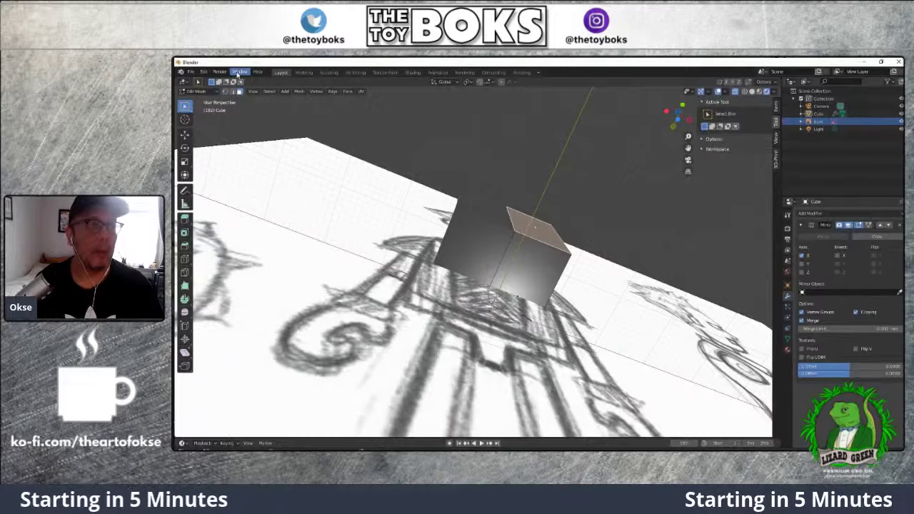
{"action": "left_click", "coordinate": [271, 91]}
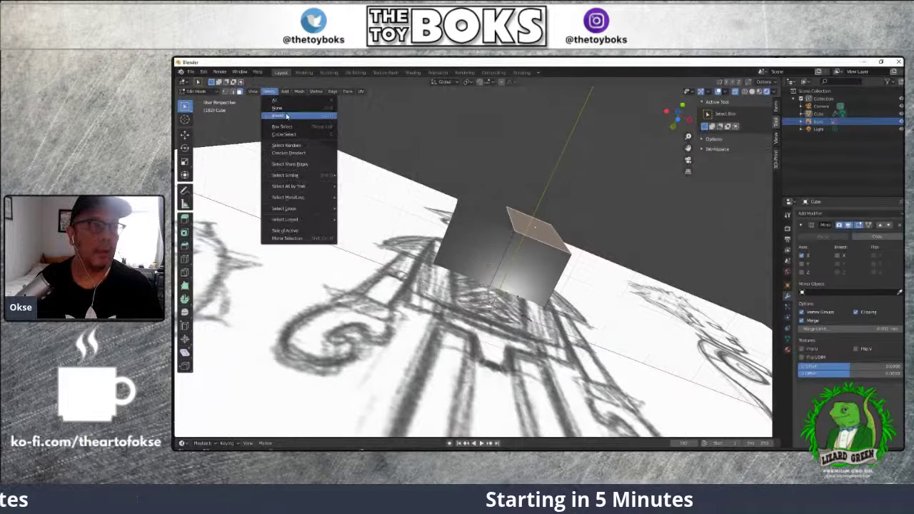
{"action": "left_click", "coordinate": [288, 115]}
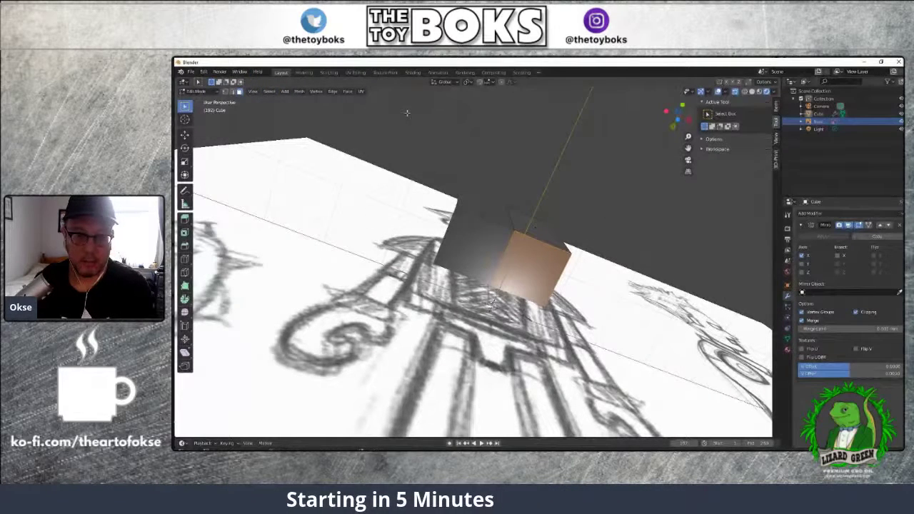
{"action": "key", "text": "x"}
{"action": "left_click", "coordinate": [391, 116]}
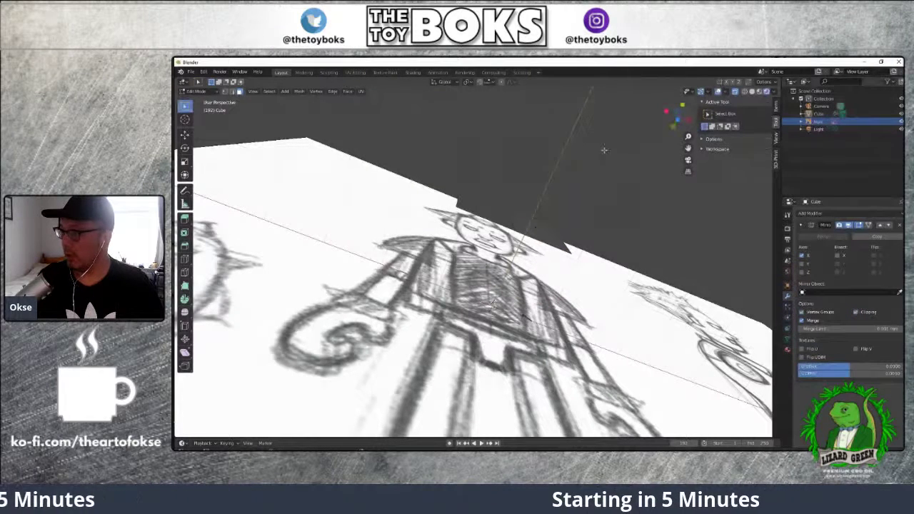
In front view, move the remaining mirrored face up over the character's head and shift it inward to narrow it
{"action": "scroll", "coordinate": [610, 152], "scroll_direction": "up", "scroll_amount": 3}
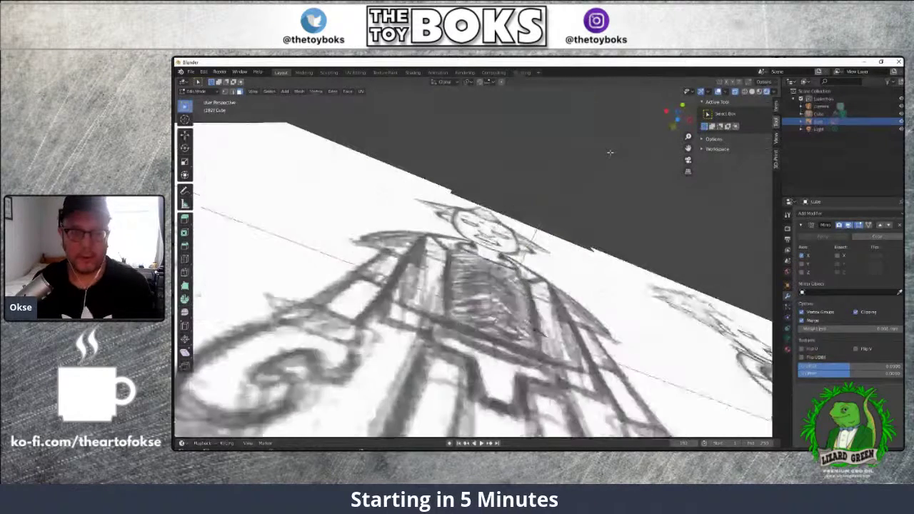
{"action": "key", "text": "KP_1"}
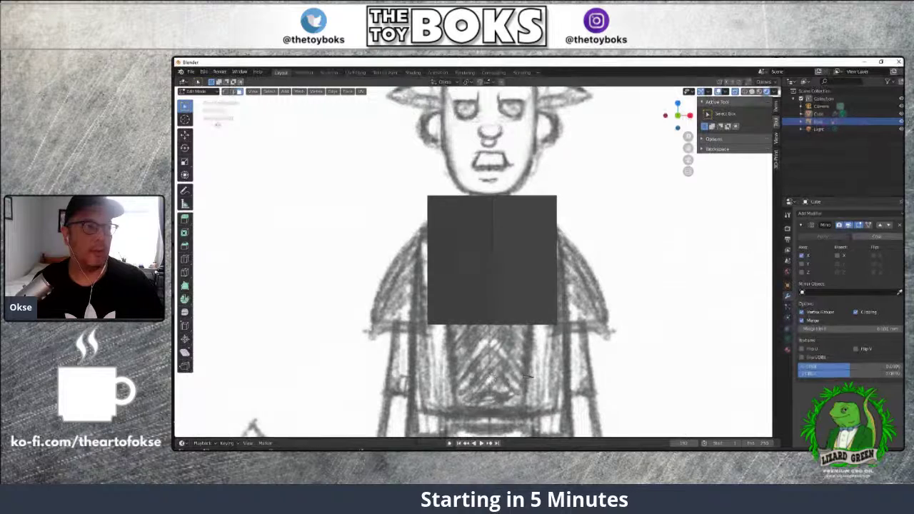
{"action": "key", "text": "shift+space"}
{"action": "key", "text": "g"}
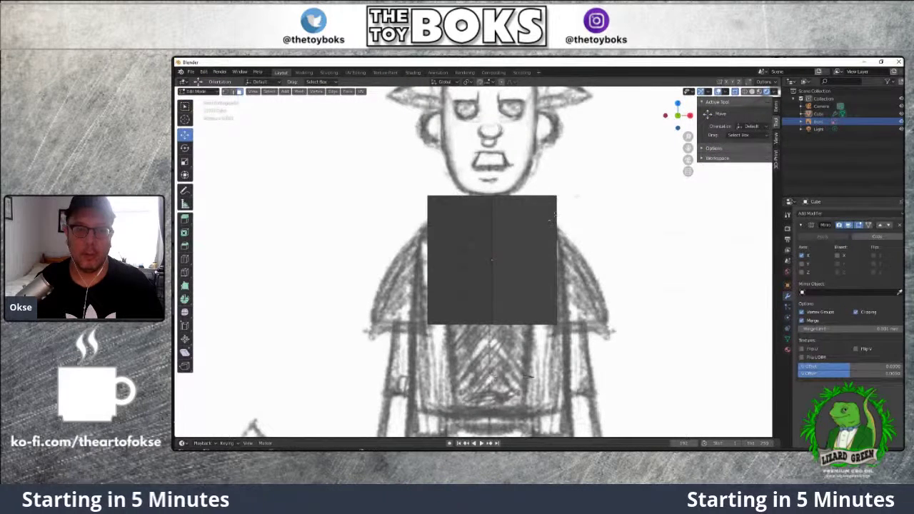
{"action": "left_click_drag", "start_coordinate": [605, 365], "coordinate": [473, 364]}
{"action": "left_click_drag", "start_coordinate": [523, 230], "coordinate": [514, 100]}
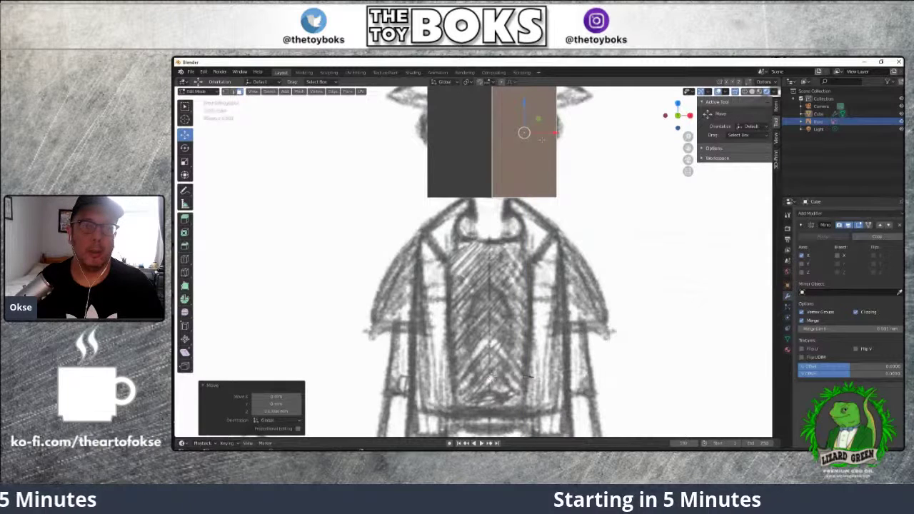
{"action": "mouse_move", "coordinate": [552, 133]}
{"action": "left_mouse_down"}
{"action": "mouse_move", "coordinate": [521, 133]}
{"action": "mouse_move", "coordinate": [536, 132]}
{"action": "left_mouse_up"}
{"action": "left_click", "coordinate": [273, 165]}
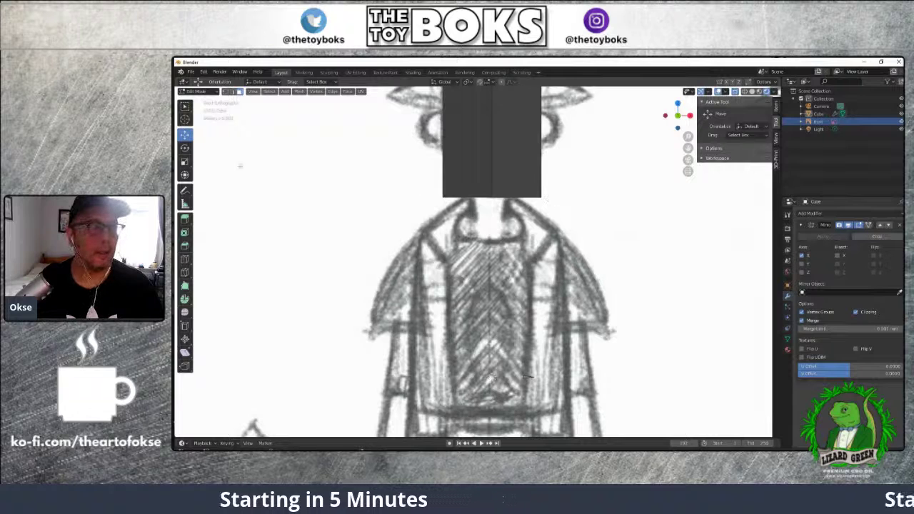
In vertex selection, raise the half face's outer and centre lower vertices vertically from chin level to the top of the eyes
{"action": "left_click", "coordinate": [225, 92]}
{"action": "left_click_drag", "start_coordinate": [550, 181], "coordinate": [507, 207]}
{"action": "key", "text": "g"}
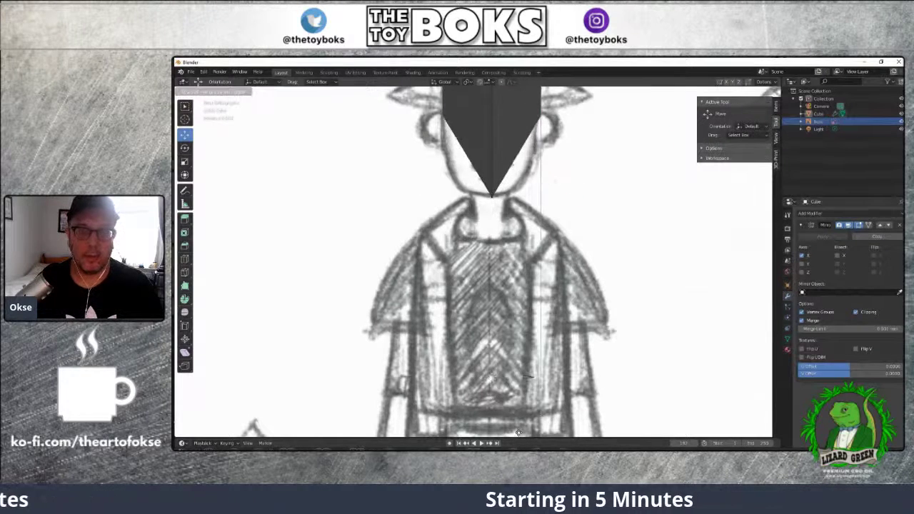
{"action": "left_click", "coordinate": [515, 421]}
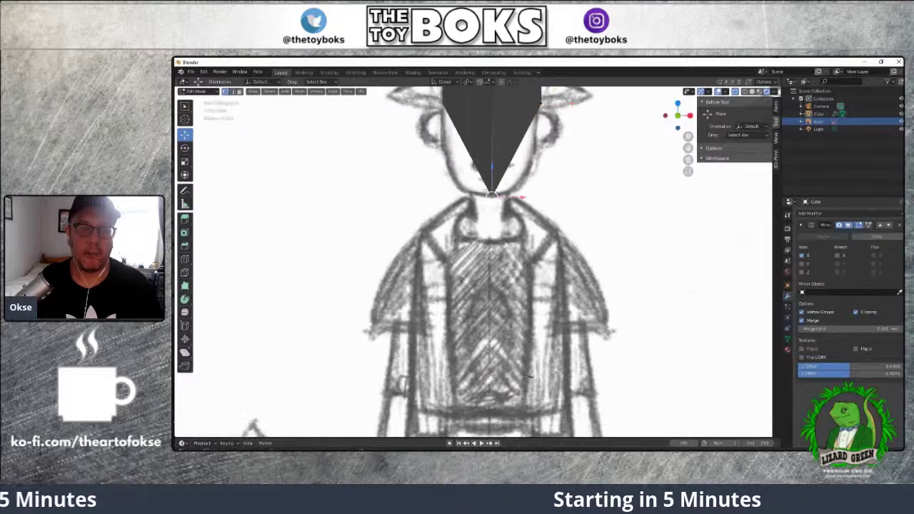
{"action": "key", "text": "g"}
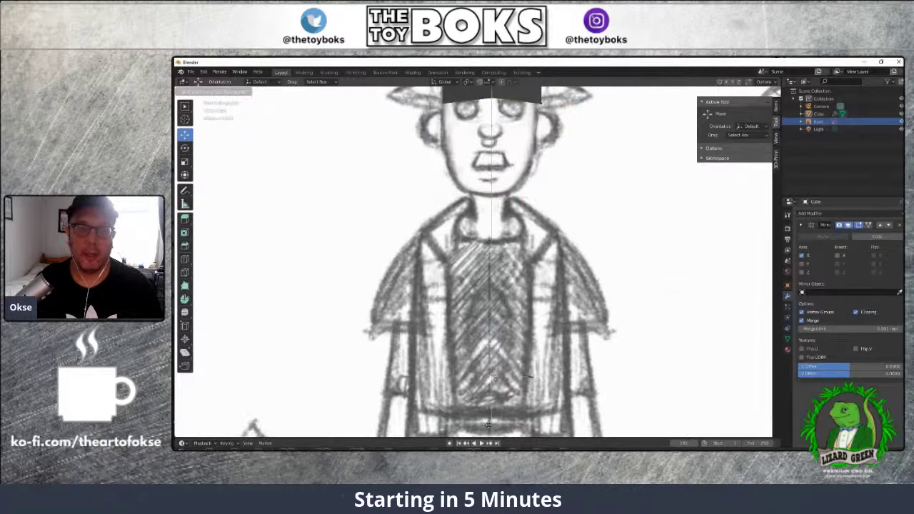
{"action": "left_click", "coordinate": [488, 432]}
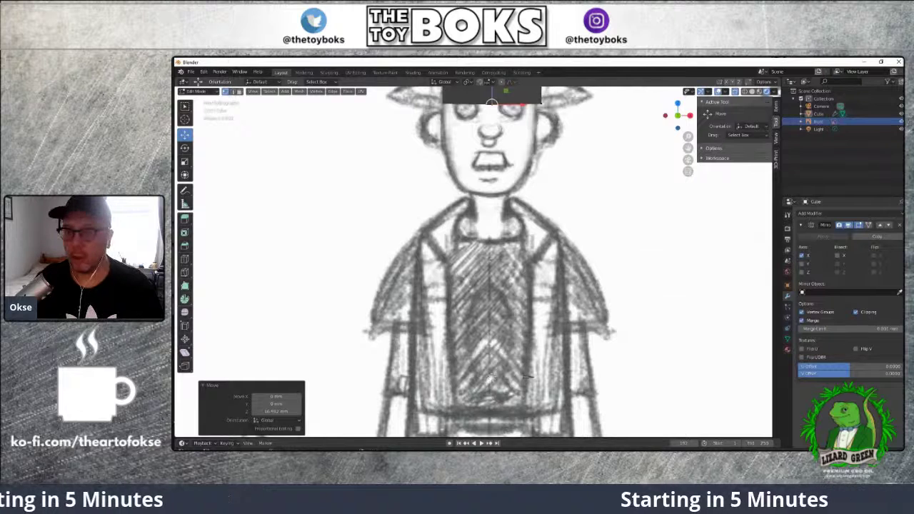
Raise the face's two lower vertices a little further so its bottom edge sits just above the eyes
{"action": "left_click", "coordinate": [541, 104]}
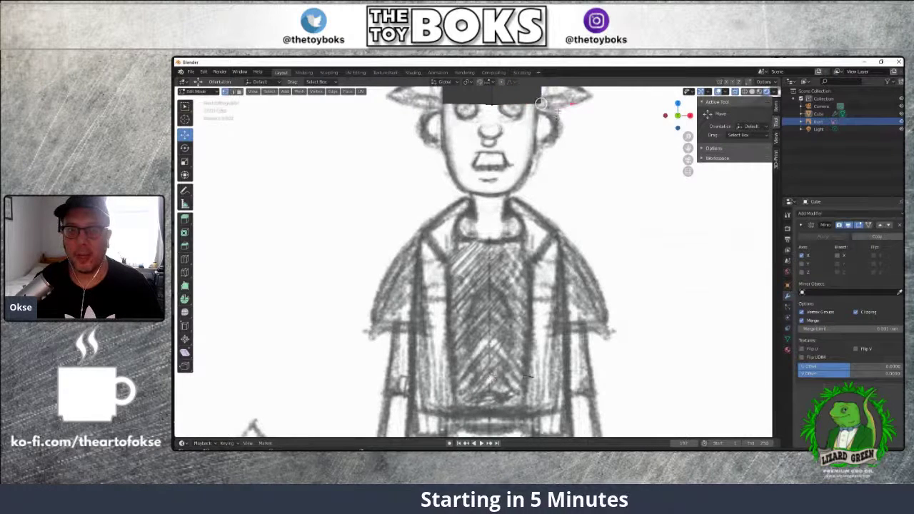
{"action": "scroll", "coordinate": [553, 115], "scroll_direction": "up", "scroll_amount": 1}
{"action": "scroll", "coordinate": [553, 116], "scroll_direction": "down", "scroll_amount": 3}
{"action": "left_click_drag", "start_coordinate": [529, 100], "coordinate": [489, 98]}
{"action": "left_click", "coordinate": [489, 130]}
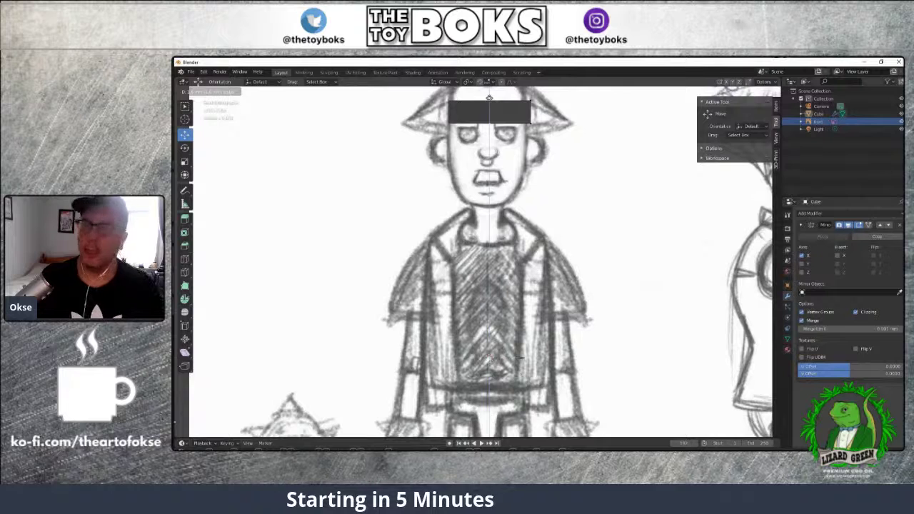
{"action": "left_click_drag", "start_coordinate": [489, 98], "coordinate": [489, 98]}
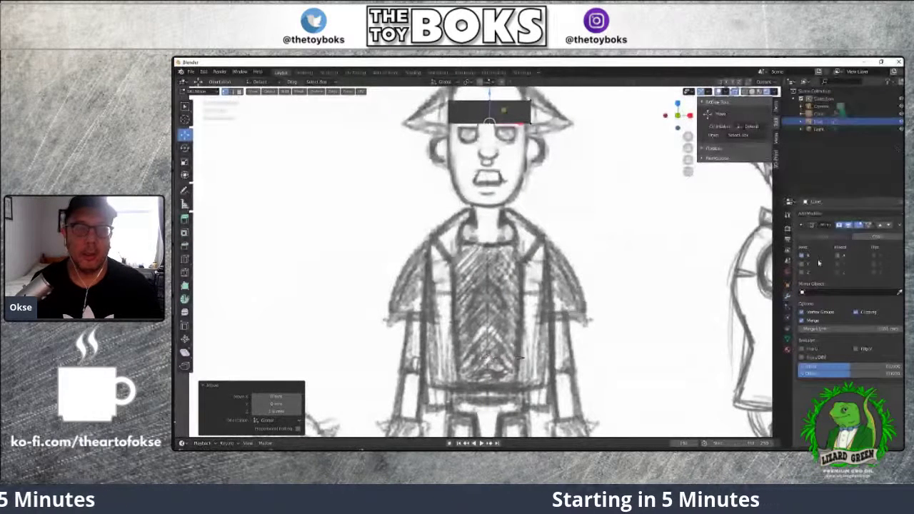
Select the forehead band's two outer vertices and move them inward along X to narrow the band within the head outline
{"action": "left_click", "coordinate": [555, 145]}
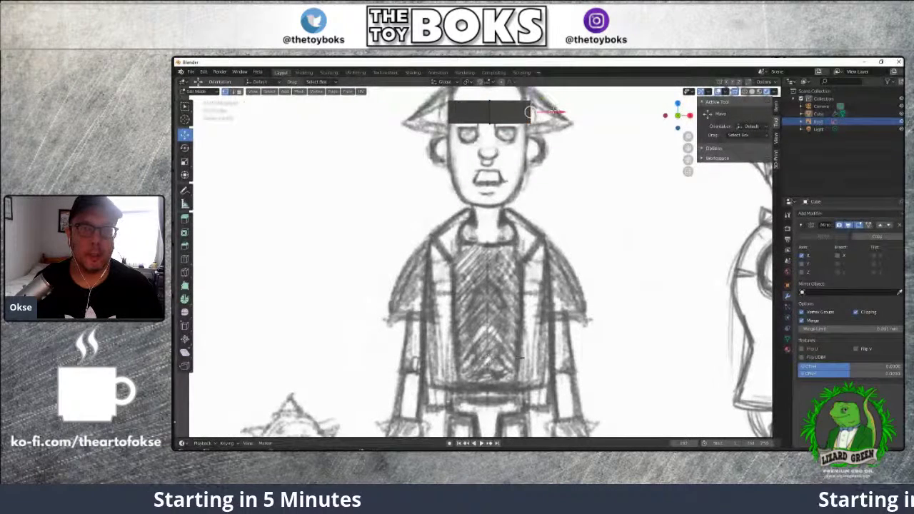
{"action": "key", "text": "s"}
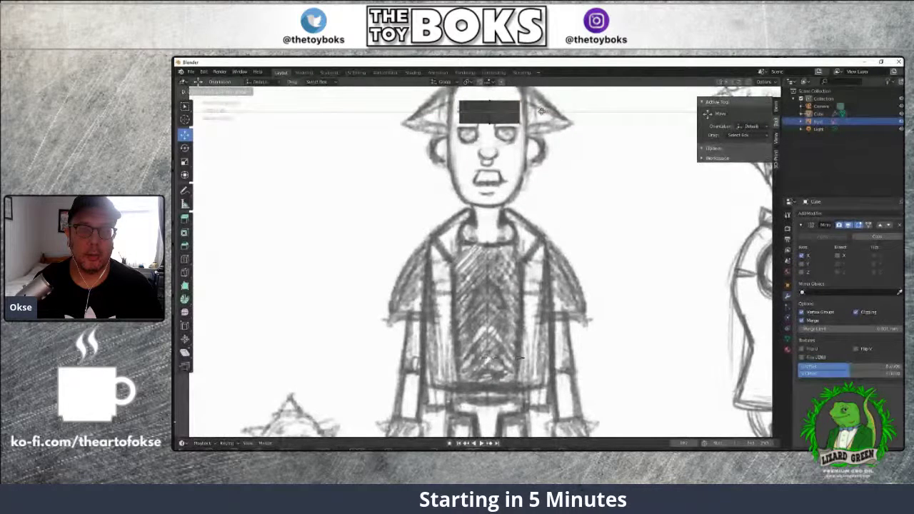
{"action": "left_click", "coordinate": [538, 113]}
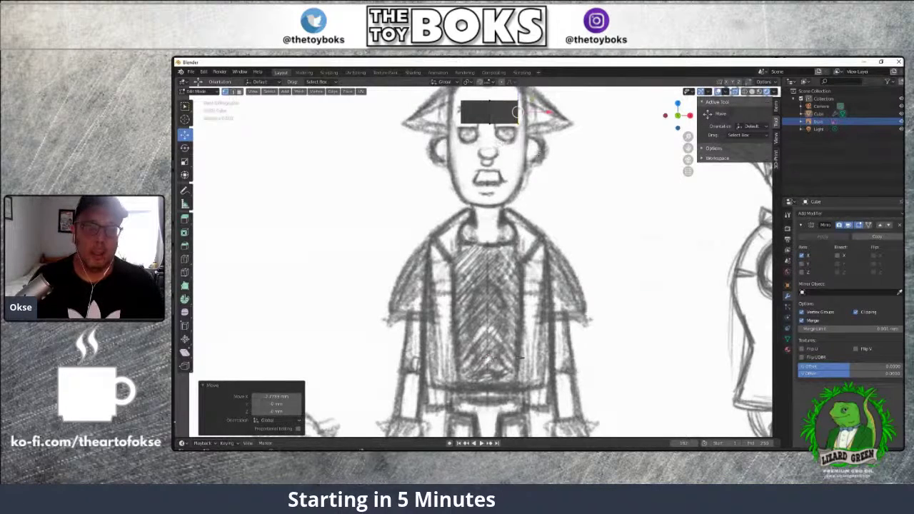
{"action": "scroll", "coordinate": [486, 257], "scroll_direction": "up", "scroll_amount": 1}
{"action": "scroll", "coordinate": [486, 257], "scroll_direction": "down", "scroll_amount": 2}
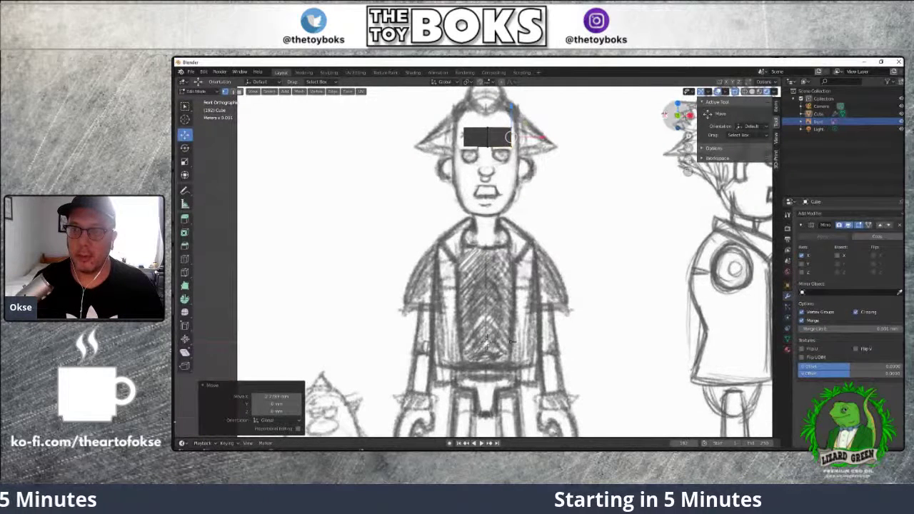
Deselect the vertices, frame the head up close, and collapse the Active Tool settings
{"action": "left_click", "coordinate": [689, 147]}
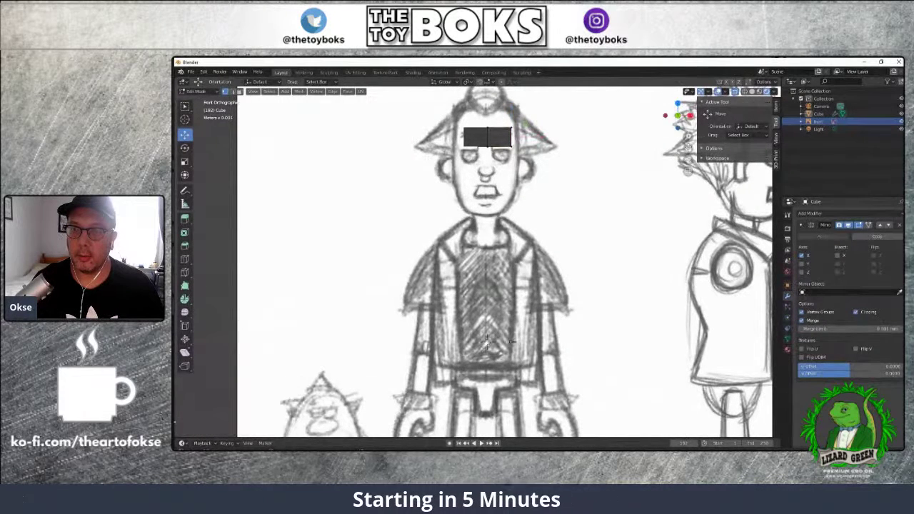
{"action": "middle_click_drag", "start_coordinate": [512, 341], "coordinate": [516, 432], "text": "shift"}
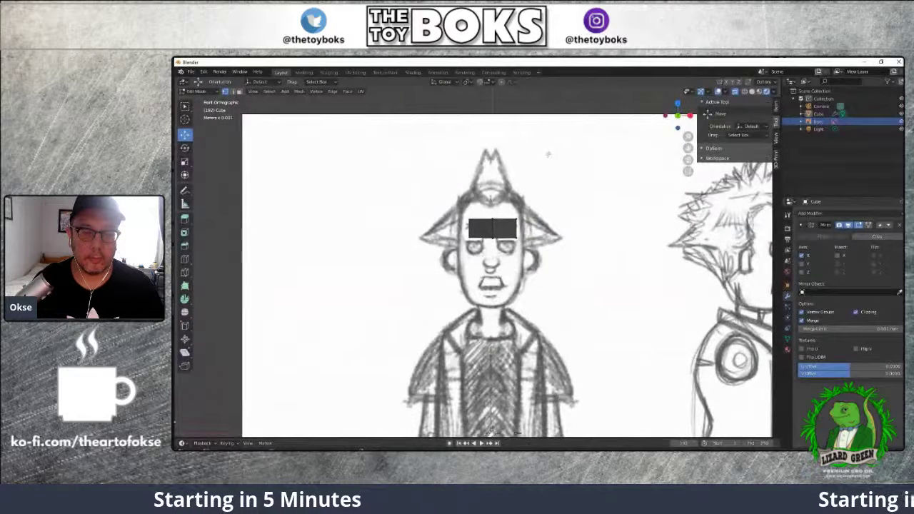
{"action": "scroll", "coordinate": [548, 154], "scroll_direction": "up", "scroll_amount": 5}
{"action": "scroll", "coordinate": [548, 154], "scroll_direction": "up", "scroll_amount": 1}
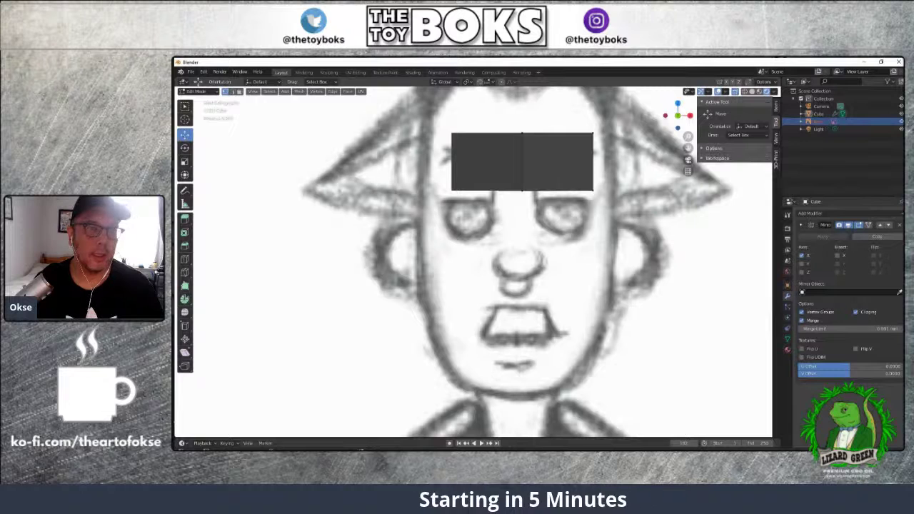
{"action": "left_click", "coordinate": [704, 103]}
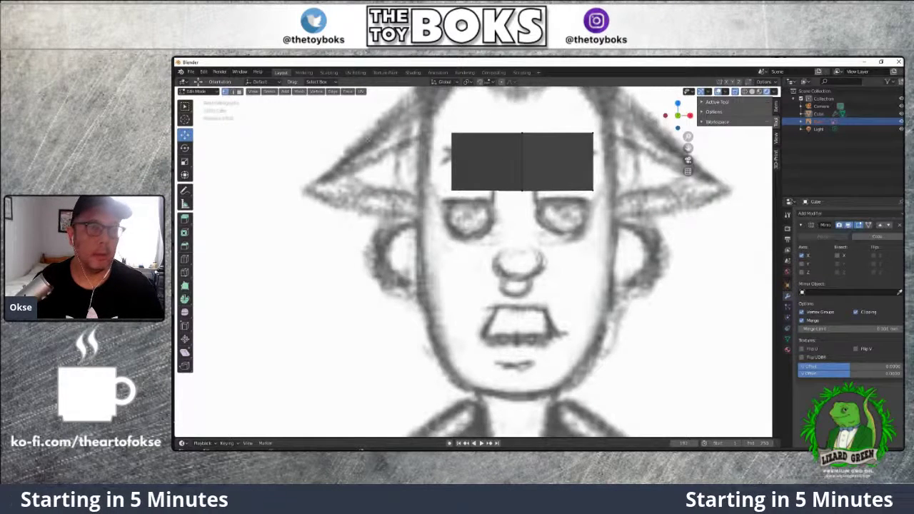
In edge selection, extrude the forehead band's outer edge sideways along X toward the side of the head
{"action": "scroll", "coordinate": [329, 107], "scroll_direction": "down", "scroll_amount": 9}
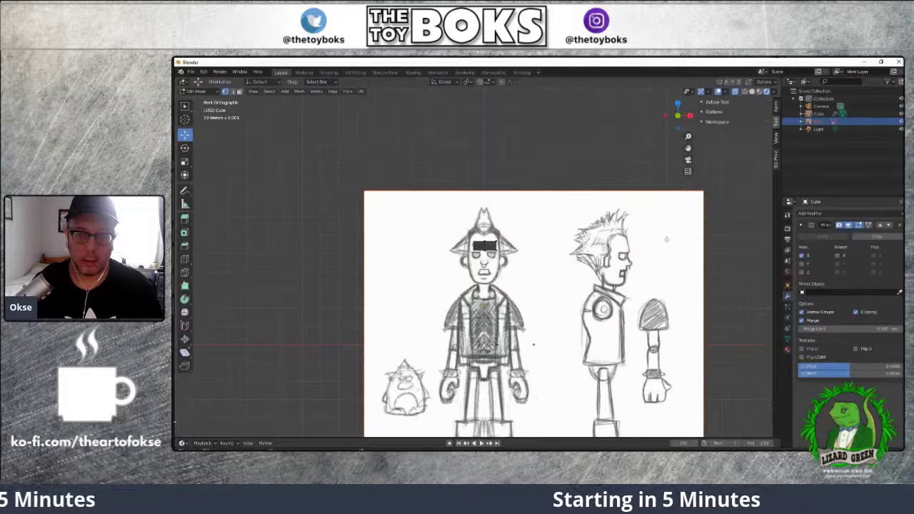
{"action": "scroll", "coordinate": [529, 289], "scroll_direction": "up", "scroll_amount": 1}
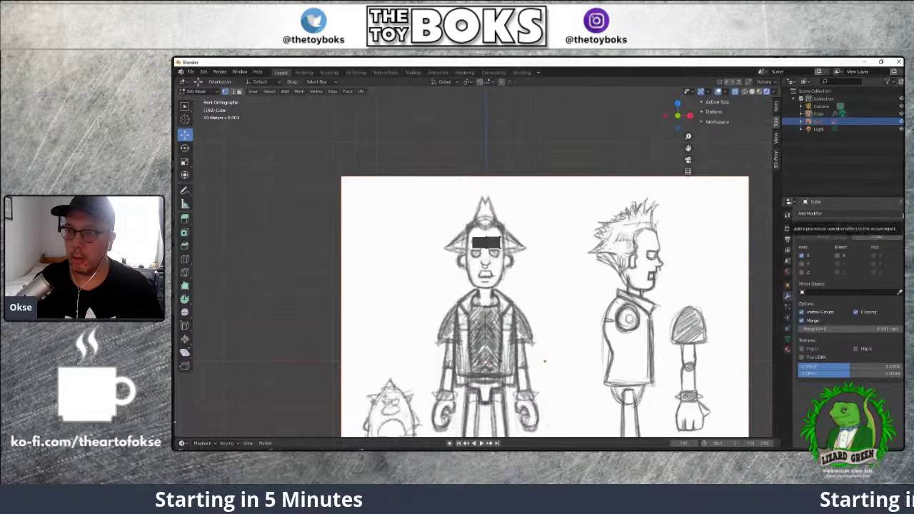
{"action": "scroll", "coordinate": [494, 233], "scroll_direction": "up", "scroll_amount": 3}
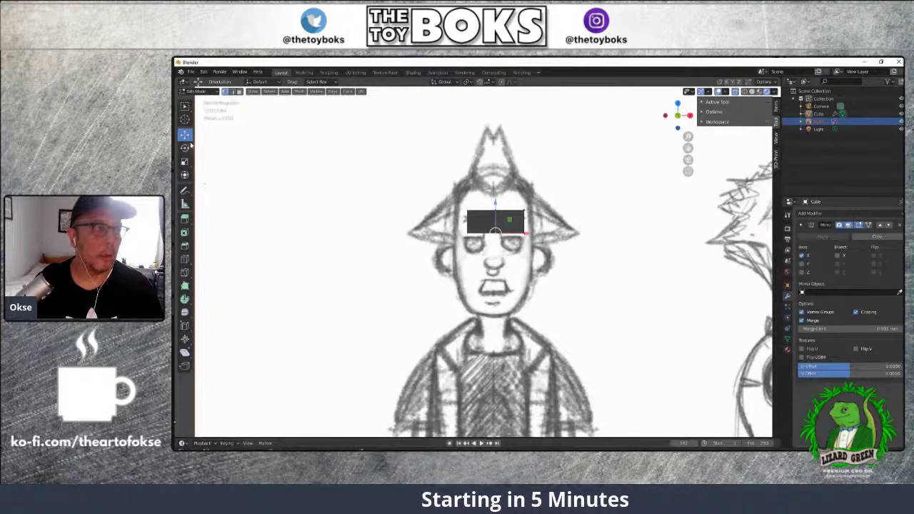
{"action": "scroll", "coordinate": [386, 135], "scroll_direction": "up", "scroll_amount": 3}
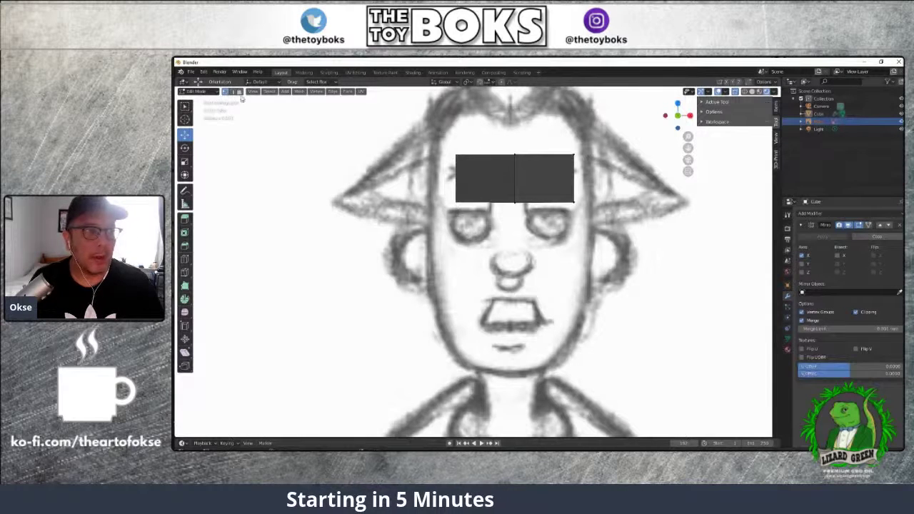
{"action": "left_click", "coordinate": [572, 176]}
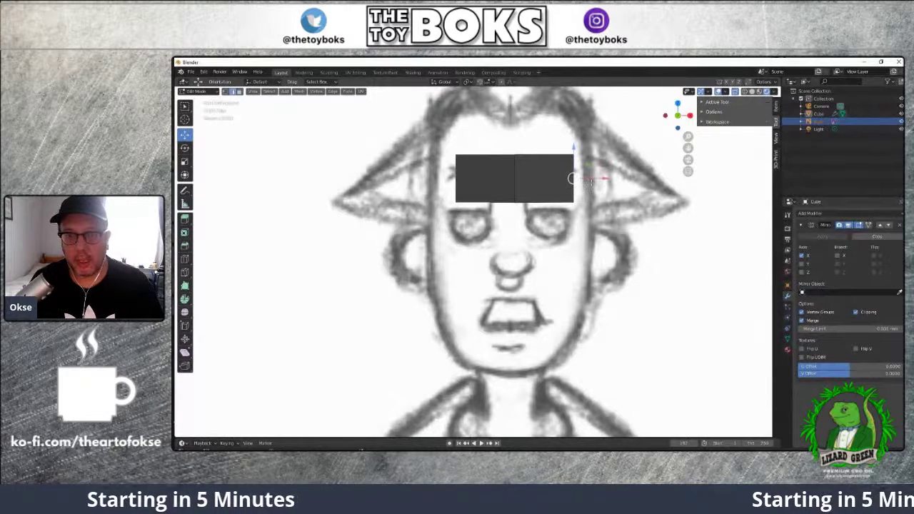
{"action": "mouse_move", "coordinate": [572, 178]}
{"action": "left_mouse_down"}
{"action": "mouse_move", "coordinate": [604, 182]}
{"action": "mouse_move", "coordinate": [586, 178]}
{"action": "left_mouse_up"}
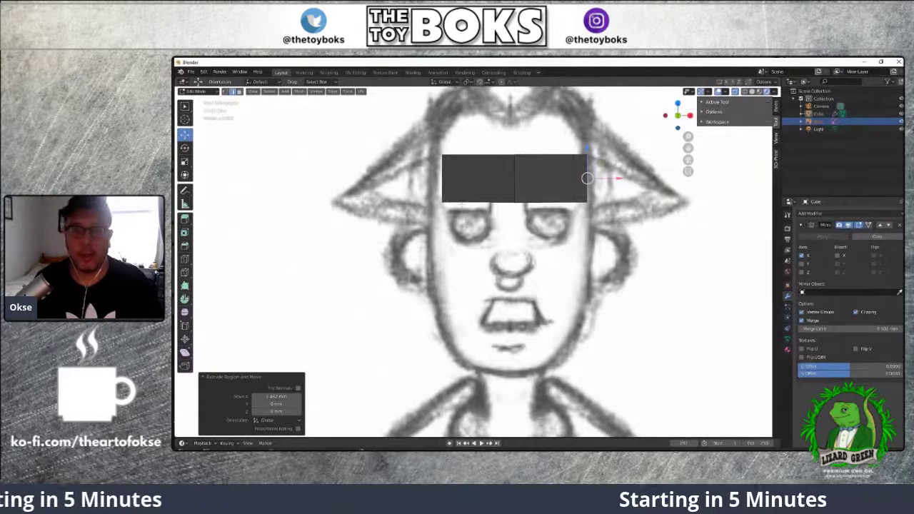
Extrude the upper edge of the band's inner face upward toward the hairline
{"action": "left_click", "coordinate": [546, 155]}
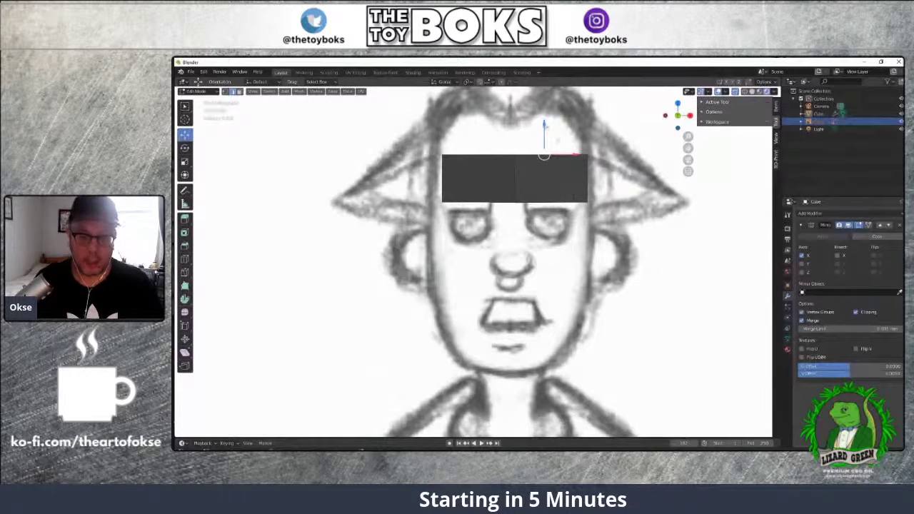
{"action": "key", "text": "e"}
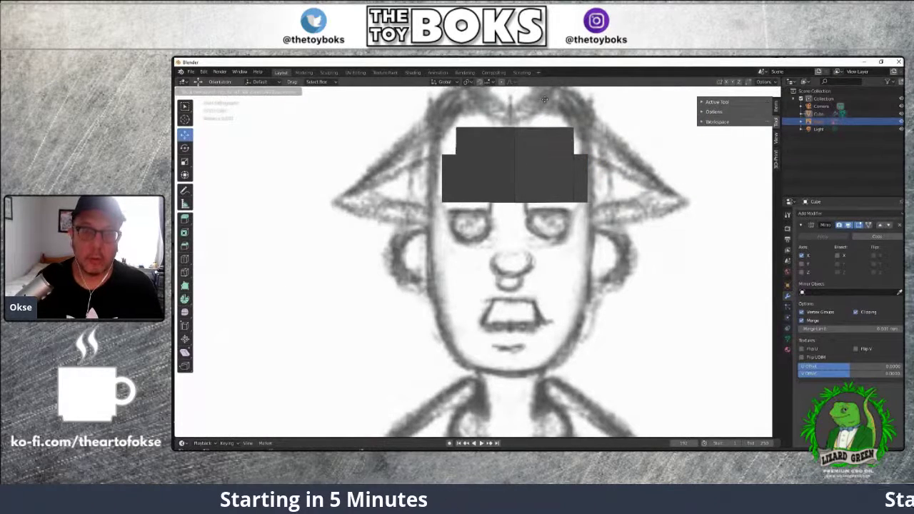
{"action": "left_click", "coordinate": [544, 98]}
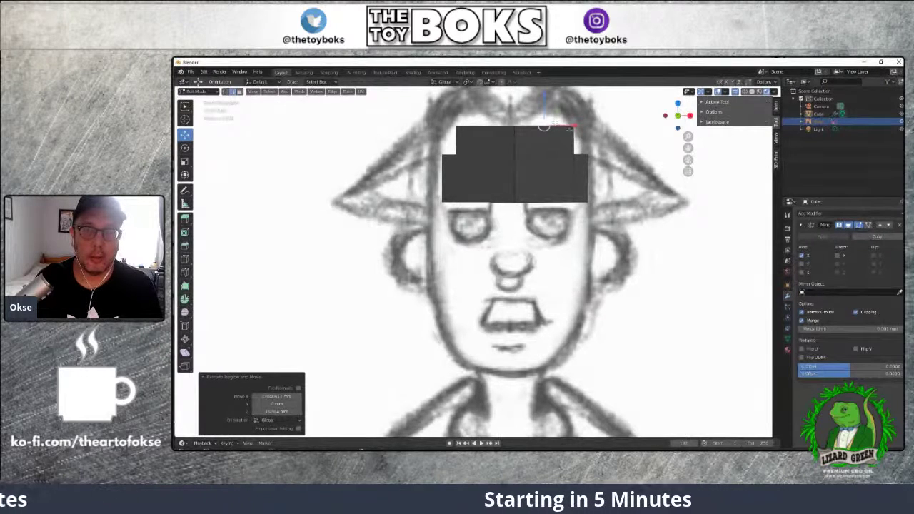
Inspect the extruded forehead planes from an angle and return to the front view of the reference
{"action": "mouse_move", "coordinate": [628, 185]}
{"action": "middle_mouse_down"}
{"action": "mouse_move", "coordinate": [579, 207]}
{"action": "mouse_move", "coordinate": [600, 203]}
{"action": "middle_mouse_up"}
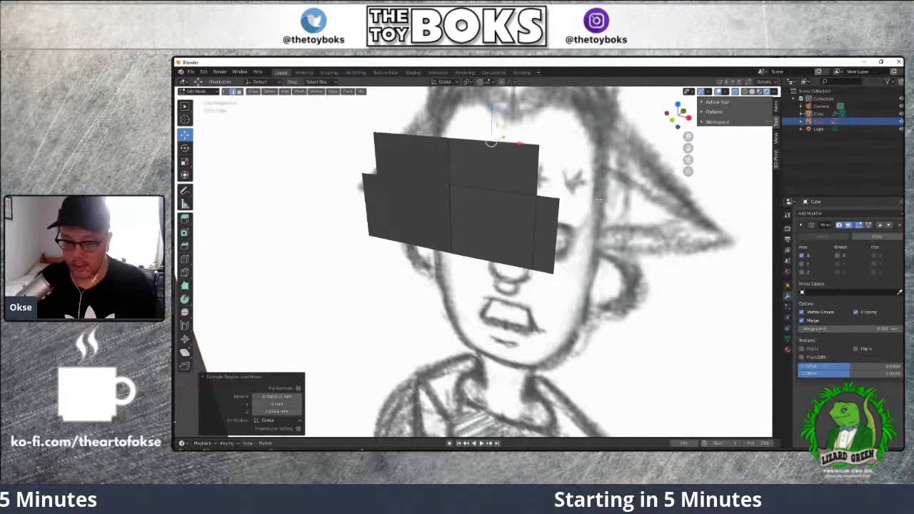
{"action": "middle_click_drag", "start_coordinate": [598, 200], "coordinate": [476, 274]}
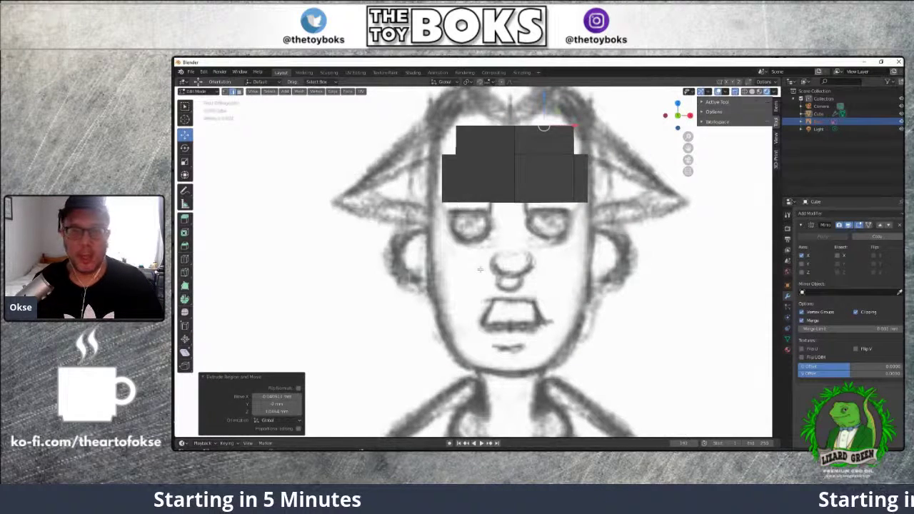
{"action": "scroll", "coordinate": [480, 269], "scroll_direction": "up", "scroll_amount": 3}
{"action": "scroll", "coordinate": [480, 269], "scroll_direction": "down", "scroll_amount": 4}
{"action": "key", "text": "KP_1"}
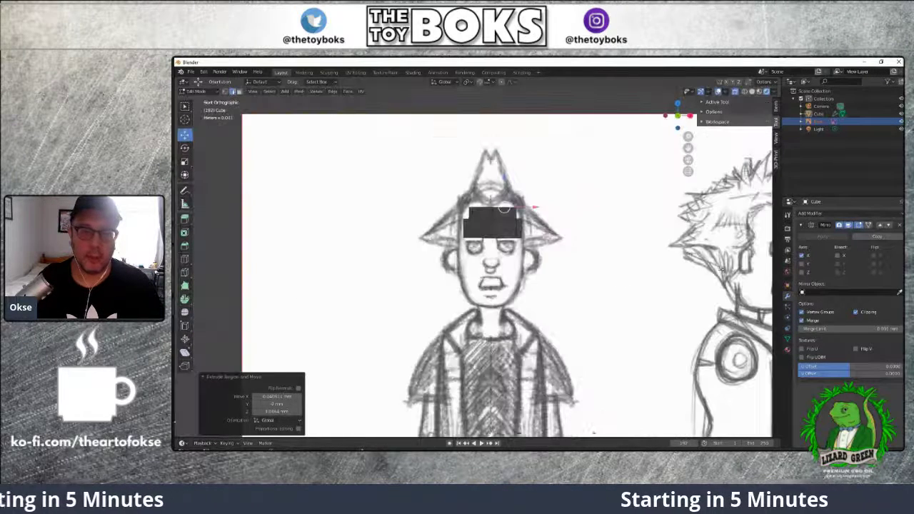
{"action": "scroll", "coordinate": [722, 270], "scroll_direction": "down", "scroll_amount": 1}
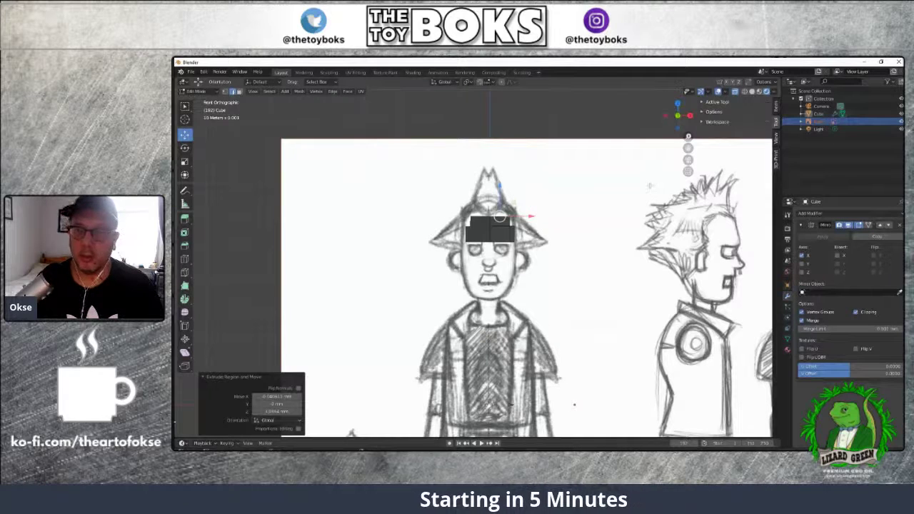
{"action": "left_click", "coordinate": [184, 106]}
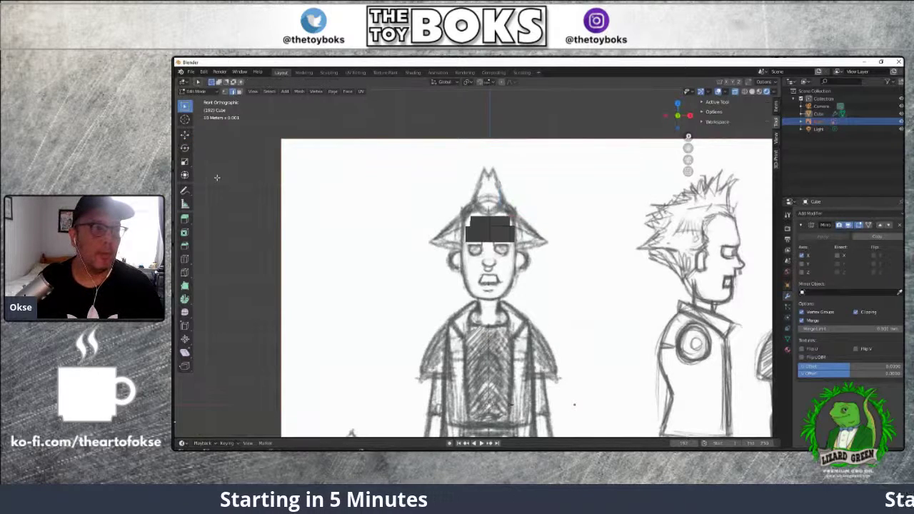
{"action": "left_click", "coordinate": [185, 134]}
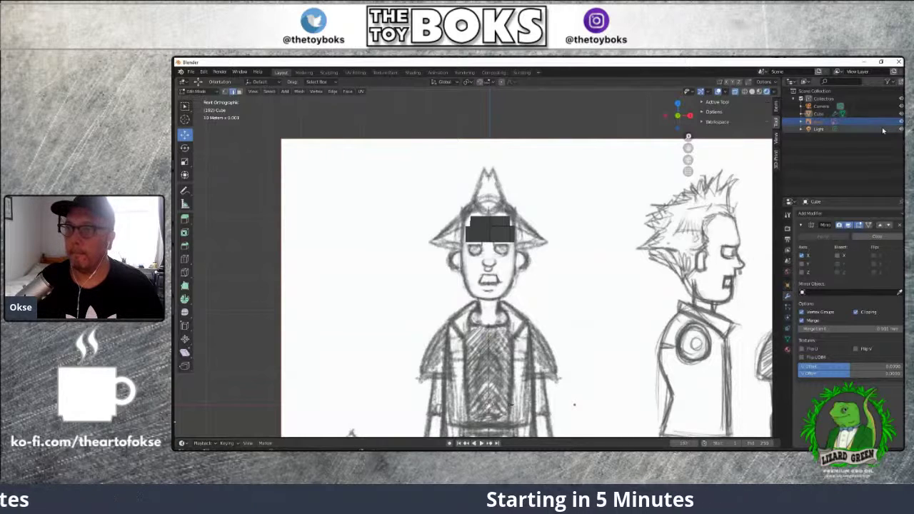
{"action": "left_click", "coordinate": [788, 215]}
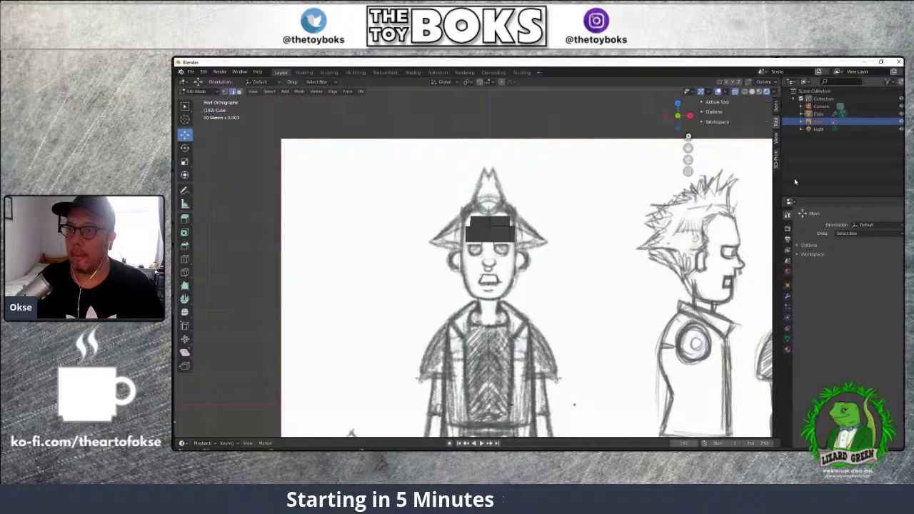
{"action": "scroll", "coordinate": [272, 174], "scroll_direction": "down", "scroll_amount": 5}
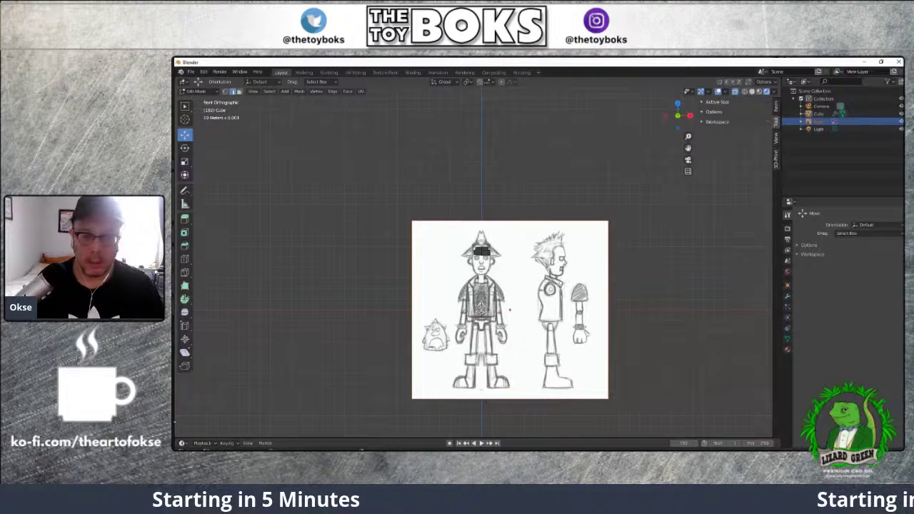
{"action": "left_click", "coordinate": [253, 92]}
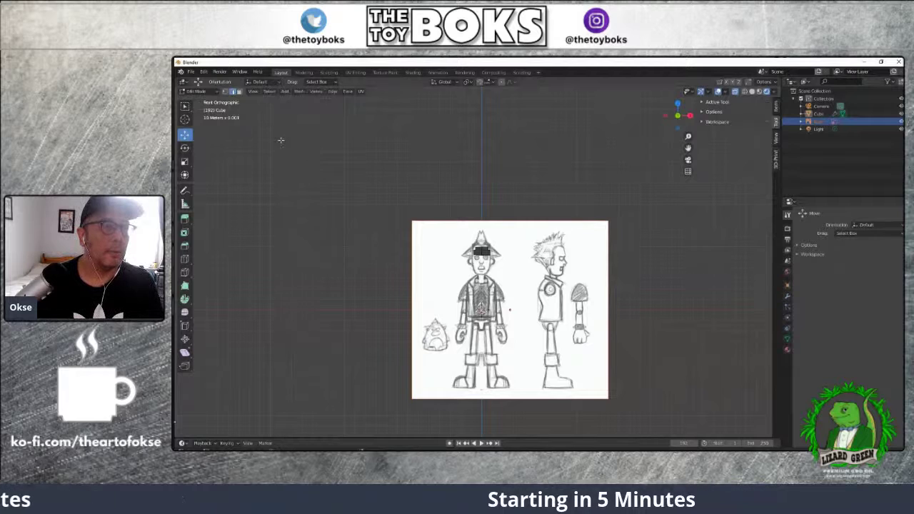
Select the lower edge of the forehead's outer side strip and extrude it downward beside the eye
{"action": "scroll", "coordinate": [486, 148], "scroll_direction": "up", "scroll_amount": 4}
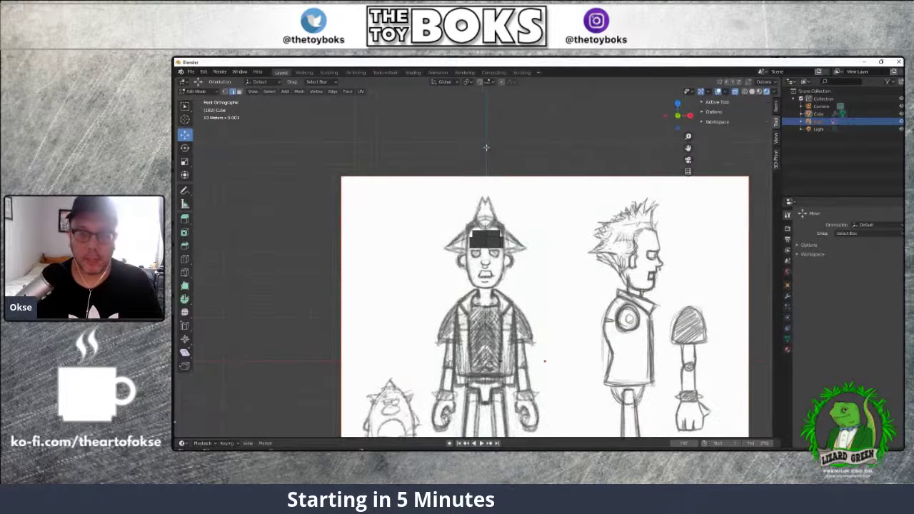
{"action": "scroll", "coordinate": [487, 147], "scroll_direction": "up", "scroll_amount": 6}
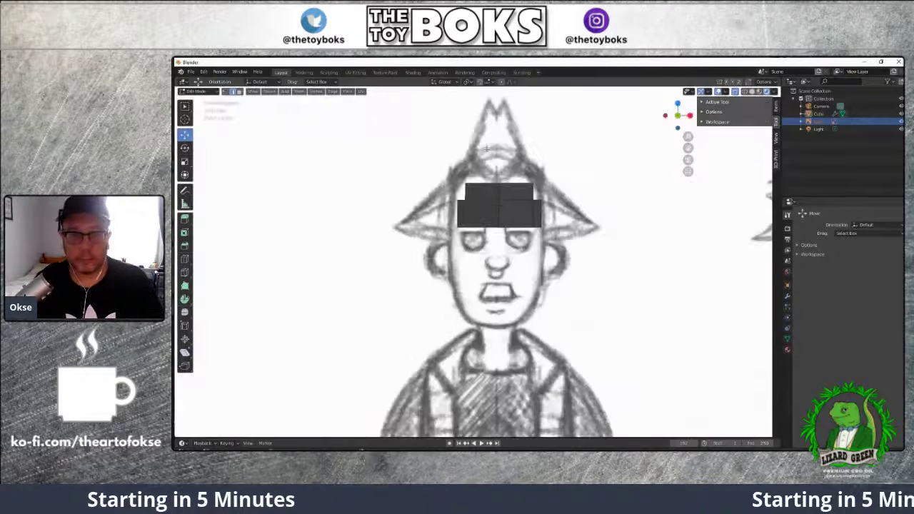
{"action": "left_click", "coordinate": [510, 194]}
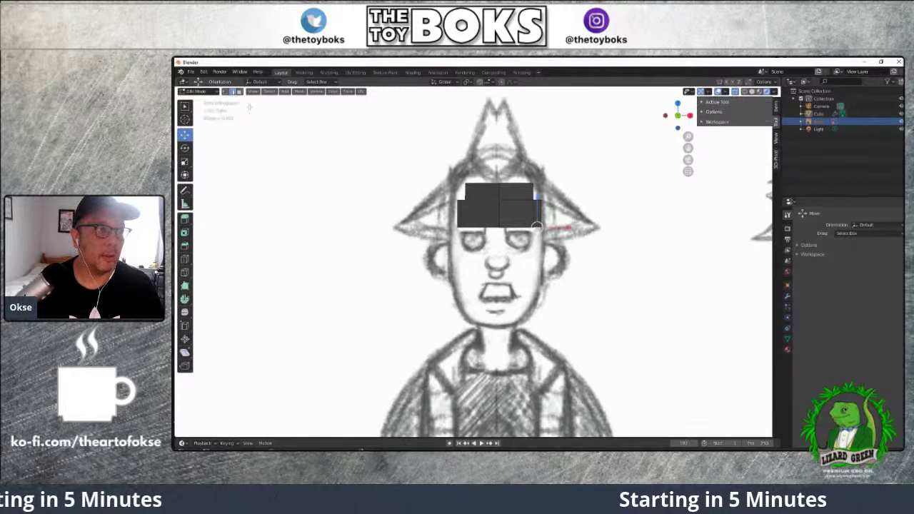
{"action": "key", "text": "Tab"}
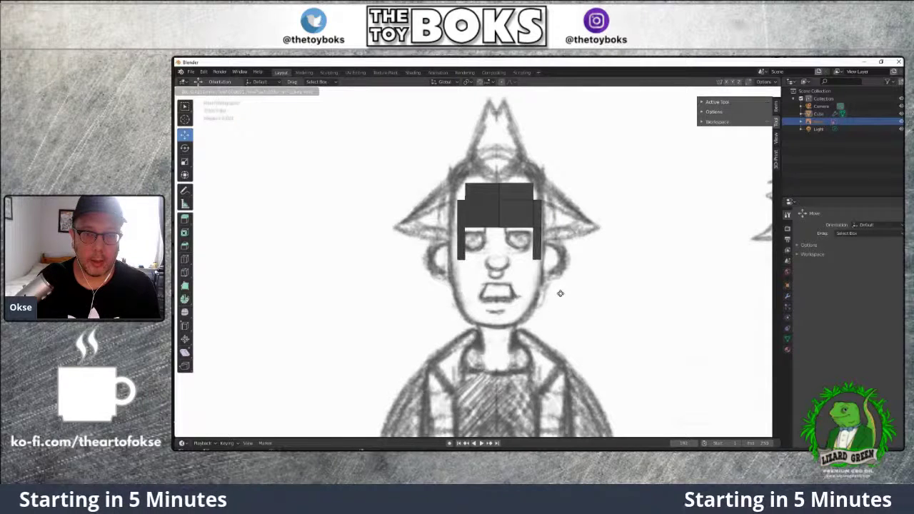
{"action": "key", "text": "Escape"}
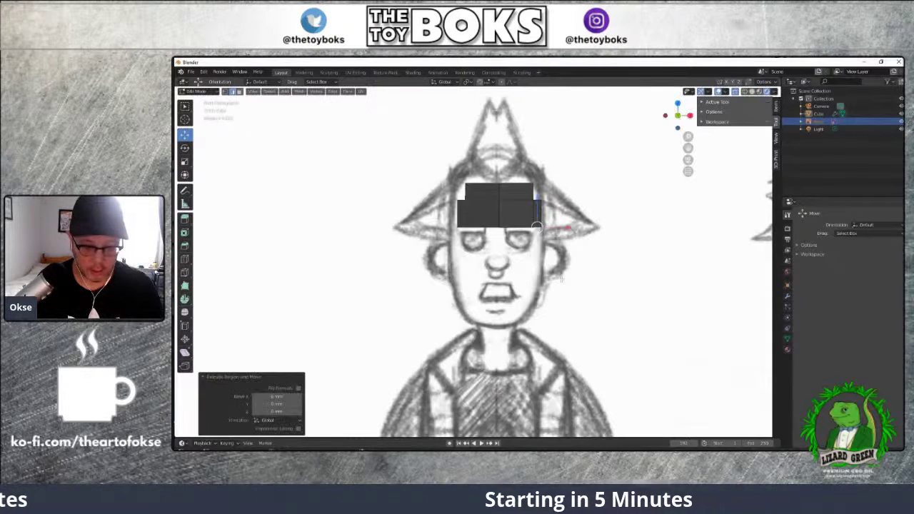
{"action": "key", "text": "s"}
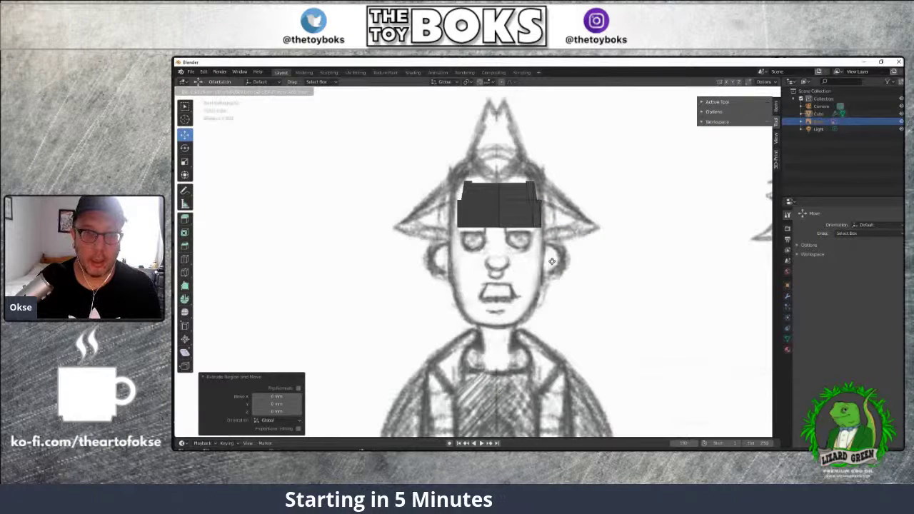
{"action": "left_click", "coordinate": [561, 307]}
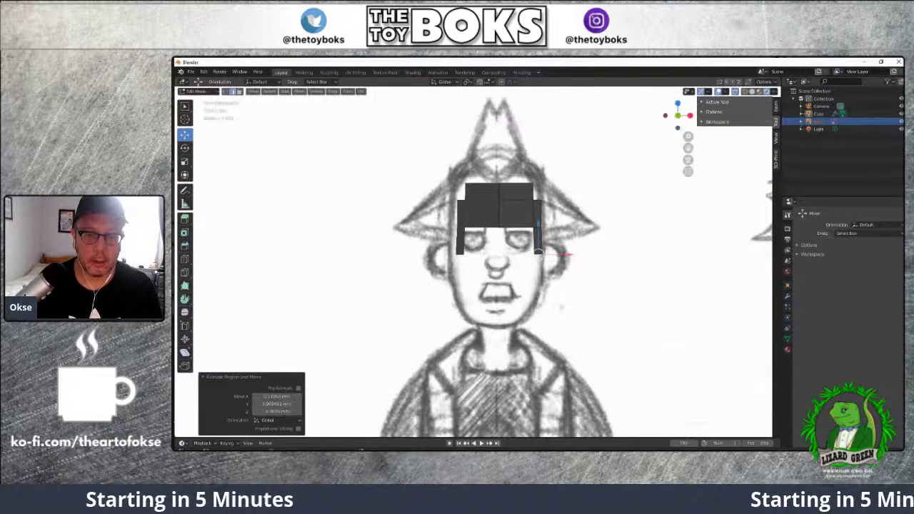
Add a centred vertical loop cut through the editable half of the forehead and clear the selection
{"action": "left_click", "coordinate": [184, 106]}
{"action": "left_click", "coordinate": [528, 202]}
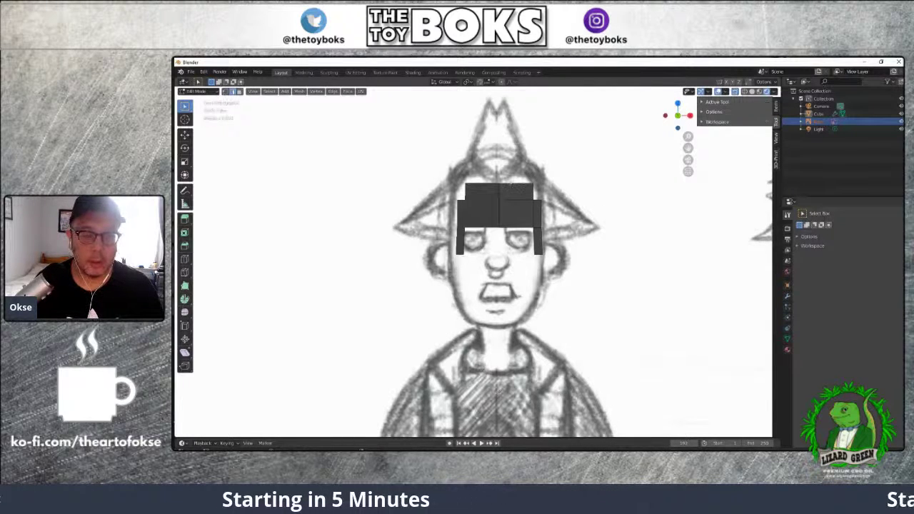
{"action": "key", "text": "ctrl+r"}
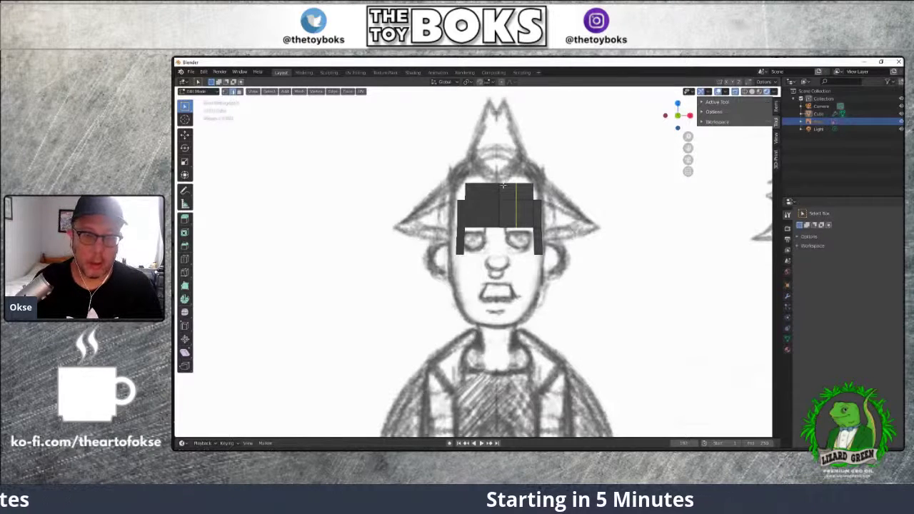
{"action": "left_click", "coordinate": [503, 185]}
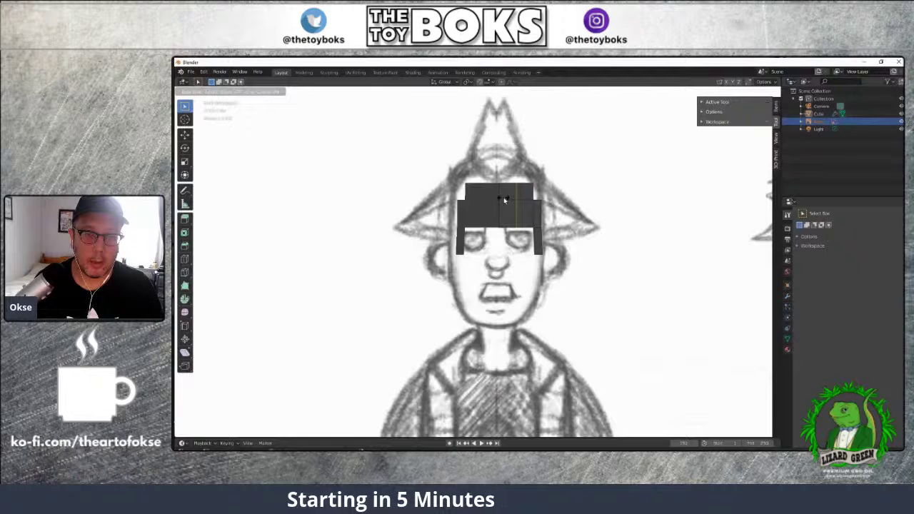
{"action": "right_click", "coordinate": [503, 197]}
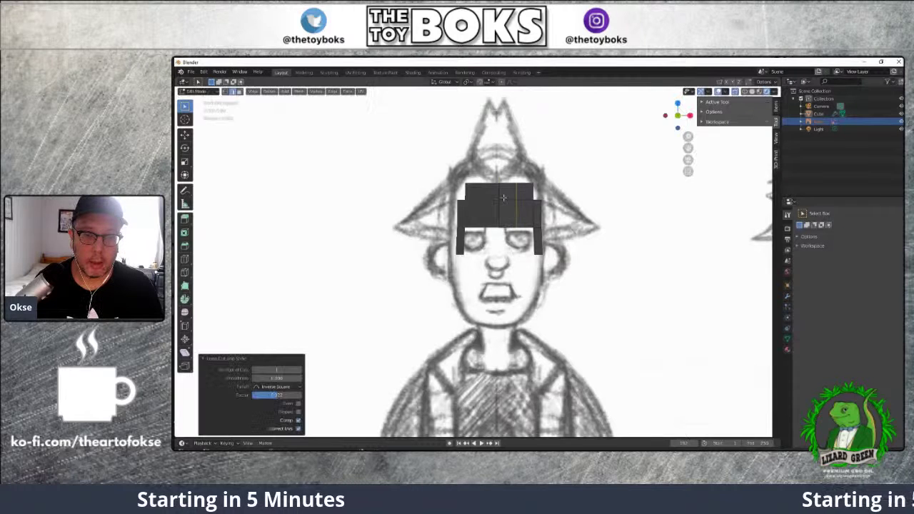
{"action": "left_click", "coordinate": [598, 202]}
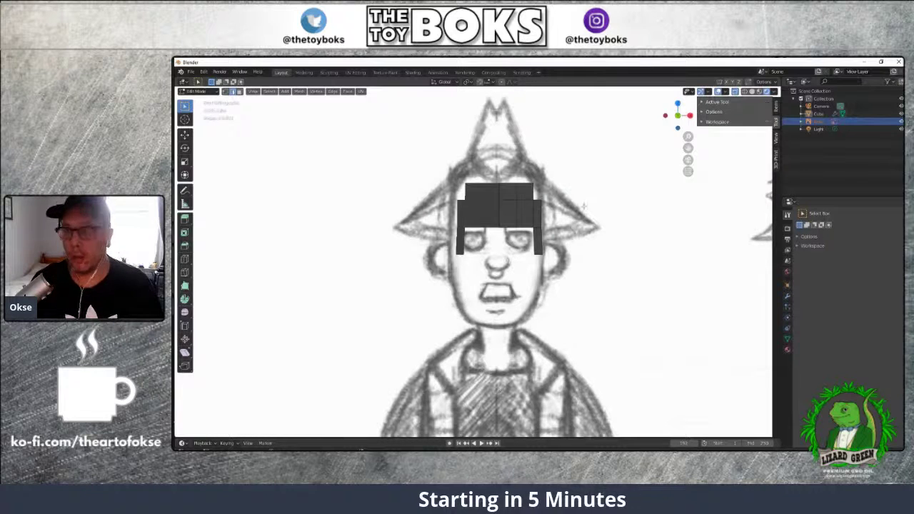
Examine the mirrored forehead mesh from several angles, set the viewport shading to Wireframe, and return to the front view
{"action": "scroll", "coordinate": [571, 213], "scroll_direction": "up", "scroll_amount": 4}
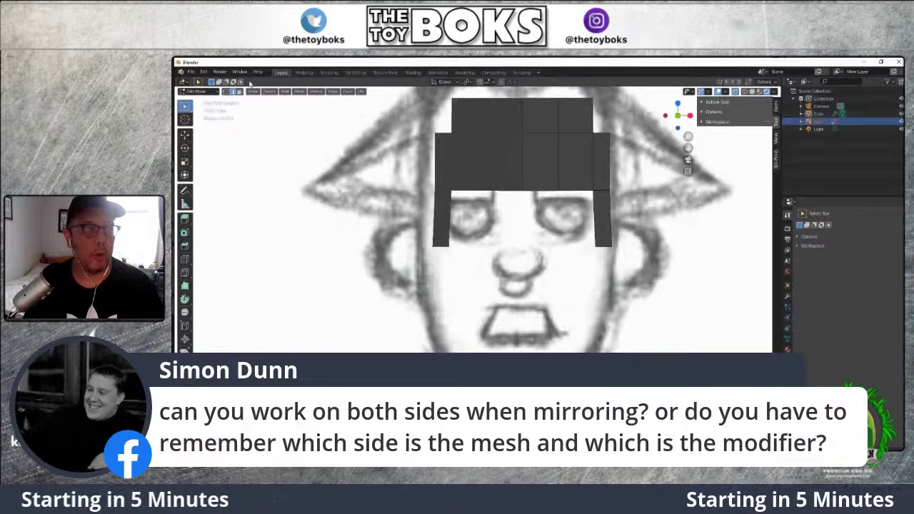
{"action": "middle_click_drag", "start_coordinate": [426, 159], "coordinate": [668, 143]}
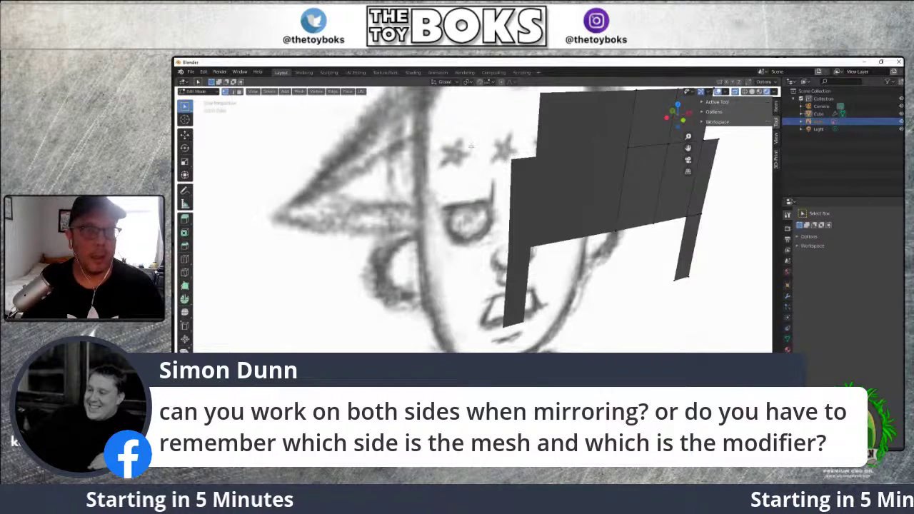
{"action": "mouse_move", "coordinate": [637, 178]}
{"action": "middle_mouse_down"}
{"action": "mouse_move", "coordinate": [727, 198]}
{"action": "mouse_move", "coordinate": [552, 199]}
{"action": "middle_mouse_up"}
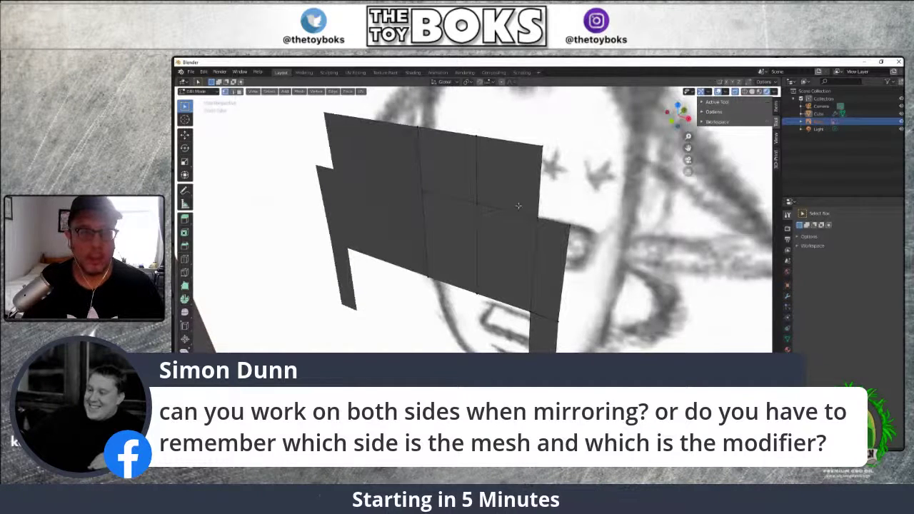
{"action": "mouse_move", "coordinate": [398, 316]}
{"action": "middle_mouse_down"}
{"action": "mouse_move", "coordinate": [507, 299]}
{"action": "mouse_move", "coordinate": [492, 303]}
{"action": "middle_mouse_up"}
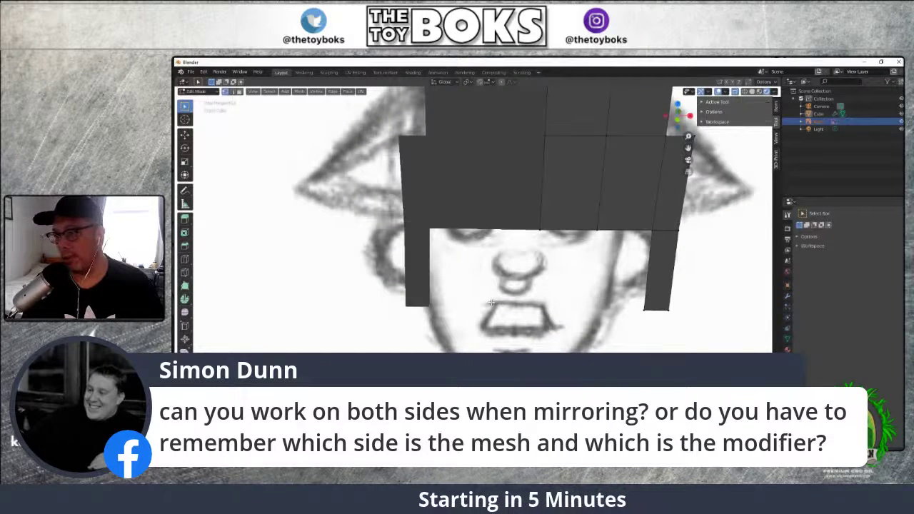
{"action": "middle_click_drag", "start_coordinate": [572, 315], "coordinate": [453, 332]}
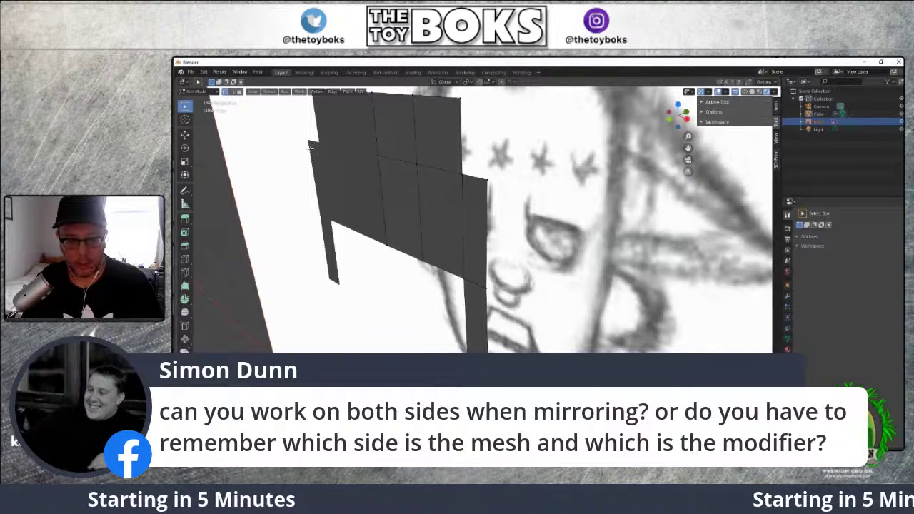
{"action": "key", "text": "z"}
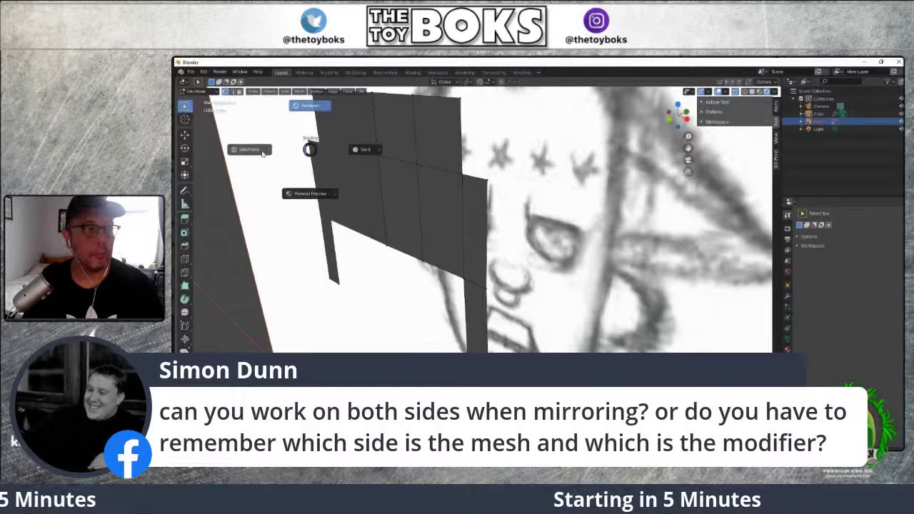
{"action": "left_click", "coordinate": [272, 150]}
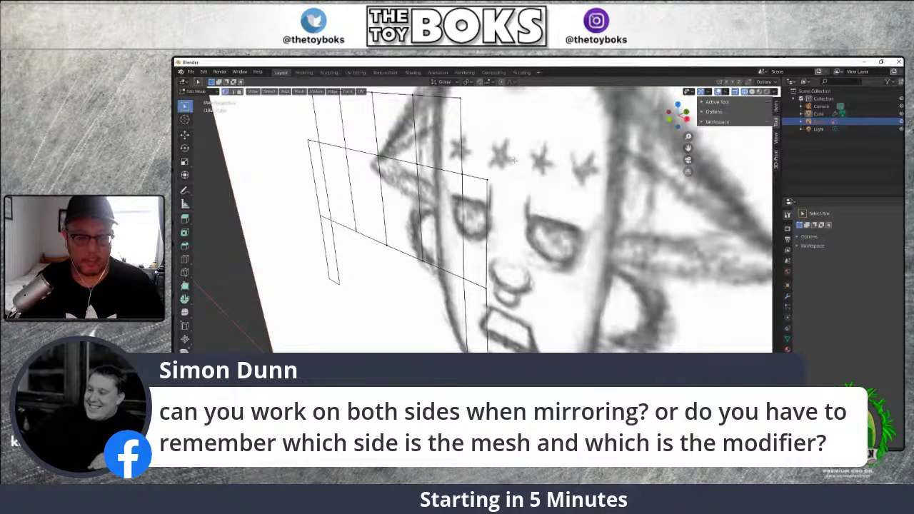
{"action": "scroll", "coordinate": [514, 160], "scroll_direction": "down", "scroll_amount": 6}
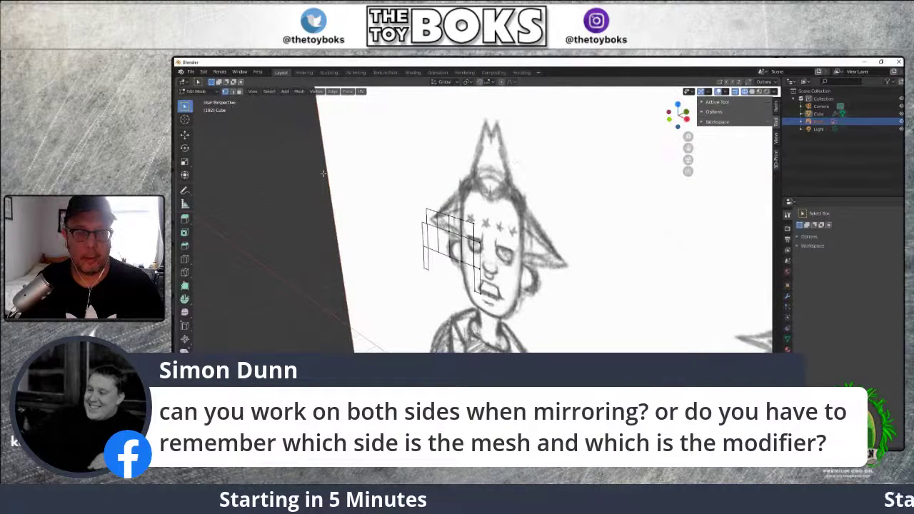
{"action": "mouse_move", "coordinate": [301, 192]}
{"action": "middle_mouse_down"}
{"action": "mouse_move", "coordinate": [588, 196]}
{"action": "mouse_move", "coordinate": [555, 192]}
{"action": "middle_mouse_up"}
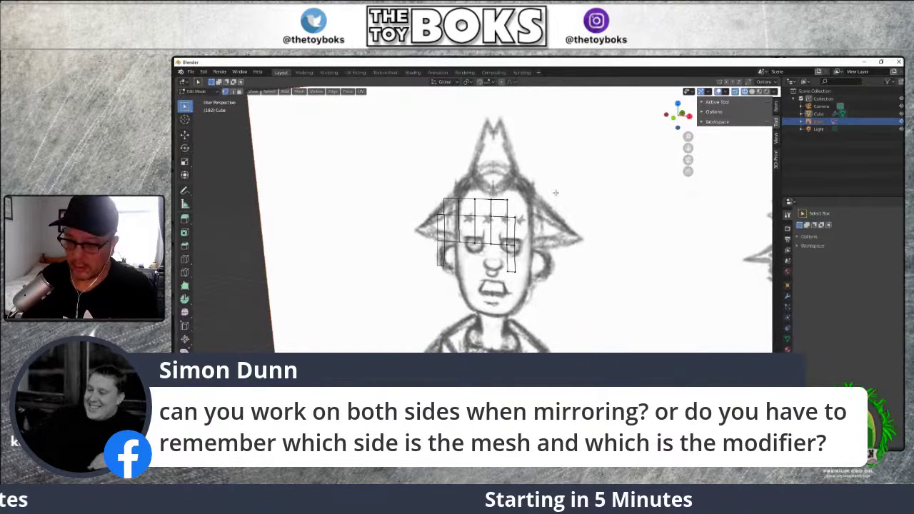
{"action": "key", "text": "KP_1"}
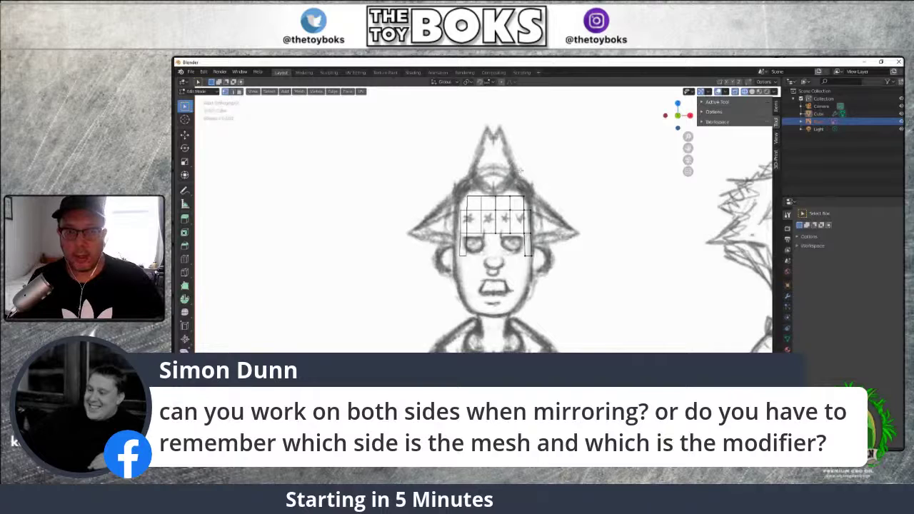
Add a second vertical loop cut on the forehead between the mirror centre line and the existing loop
{"action": "scroll", "coordinate": [519, 171], "scroll_direction": "up", "scroll_amount": 2}
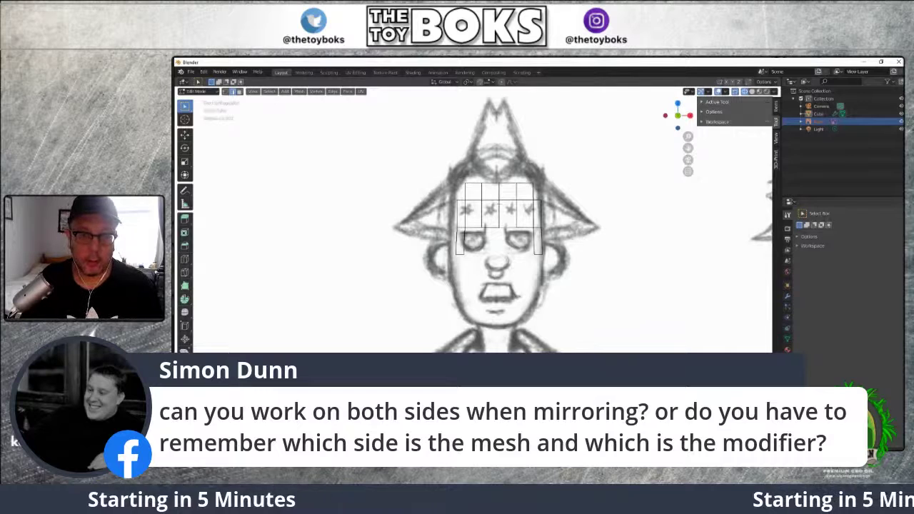
{"action": "key", "text": "ctrl+r"}
{"action": "left_click", "coordinate": [509, 227]}
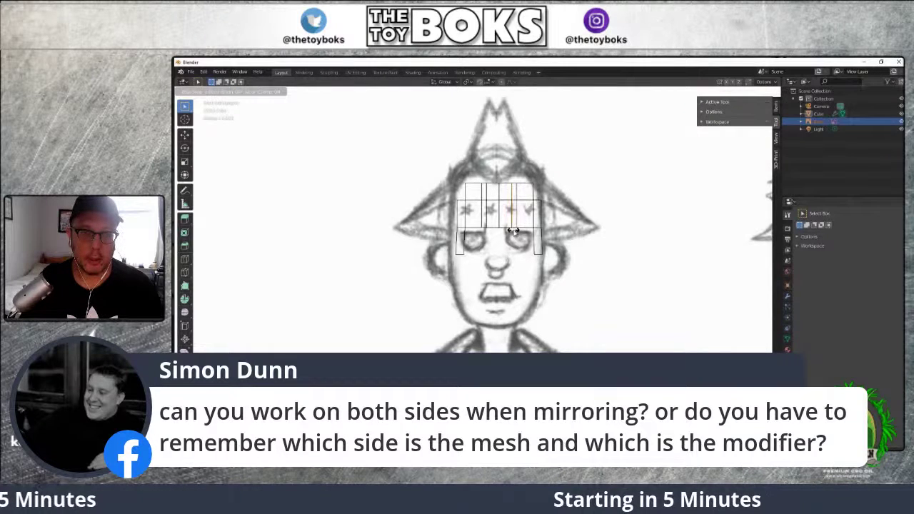
{"action": "left_click", "coordinate": [510, 230]}
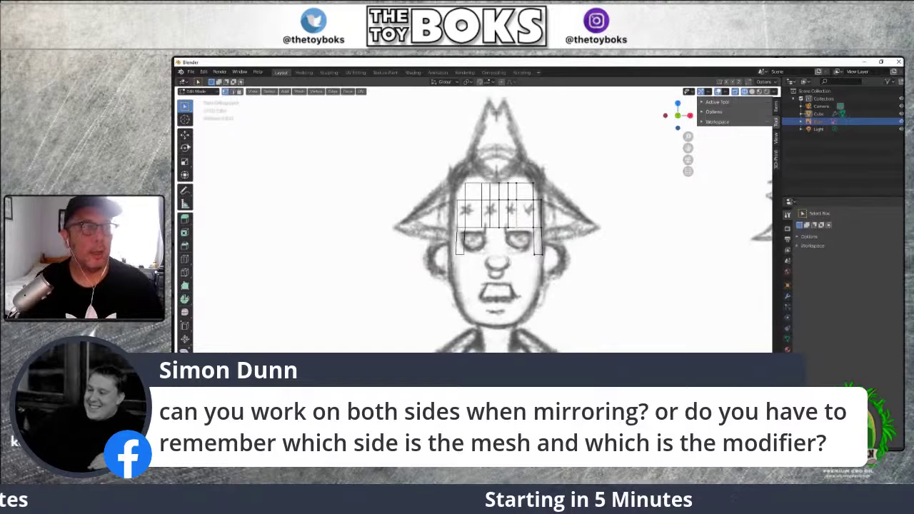
Move the vertices along the forehead's lower edge with the Move tool so they follow the eyebrow line above the eye
{"action": "left_click", "coordinate": [184, 136]}
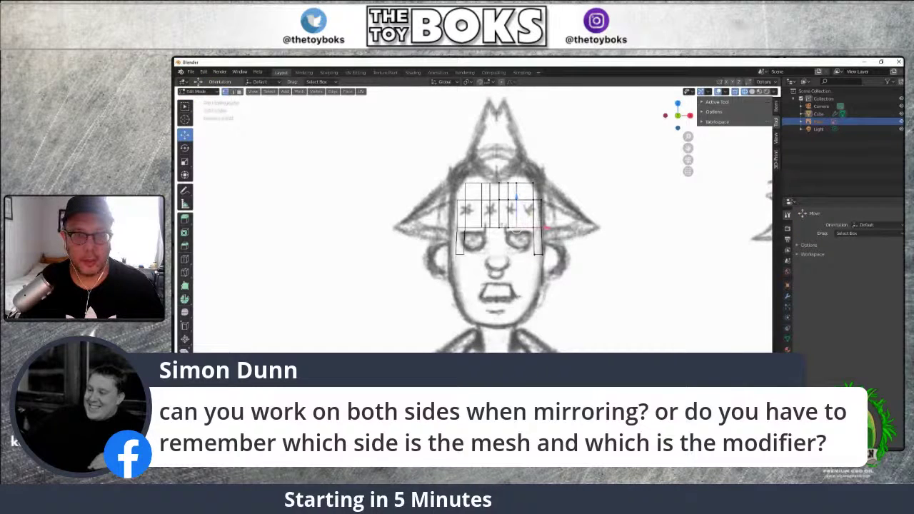
{"action": "left_click_drag", "start_coordinate": [508, 203], "coordinate": [533, 214]}
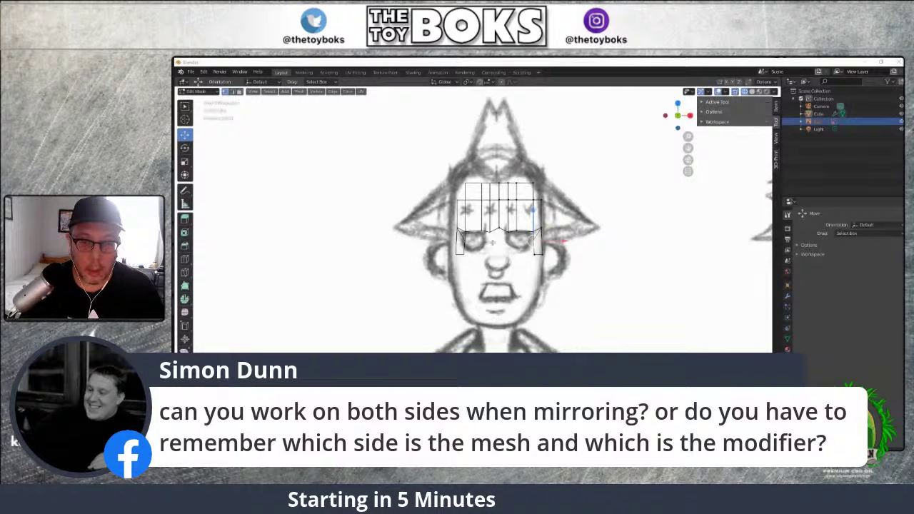
{"action": "scroll", "coordinate": [580, 238], "scroll_direction": "up", "scroll_amount": 6}
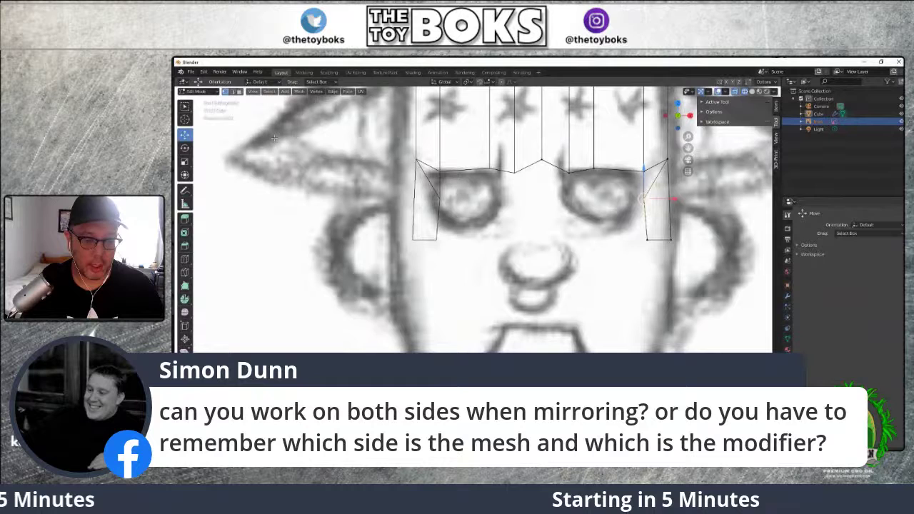
Set the viewport shading to Solid and move the side strip's vertices vertically around the eye's outer corner
{"action": "key", "text": "z"}
{"action": "left_click", "coordinate": [330, 139]}
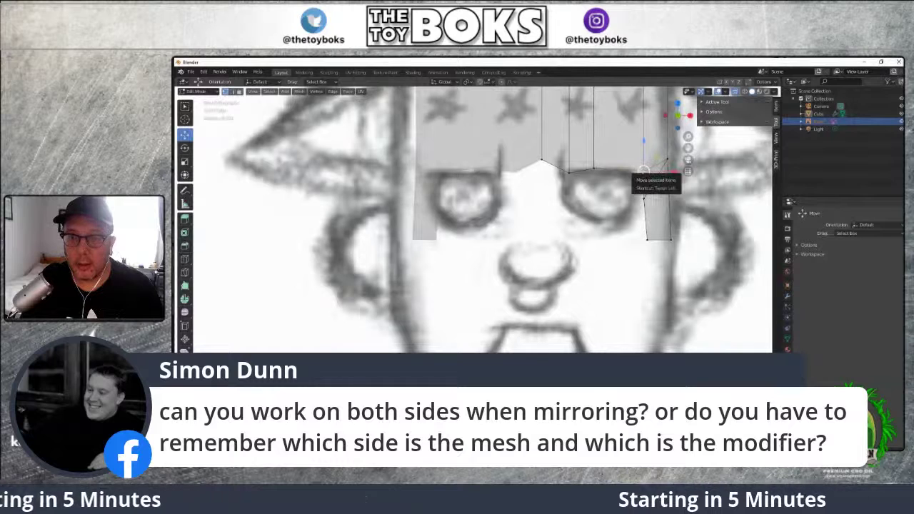
{"action": "key", "text": "k"}
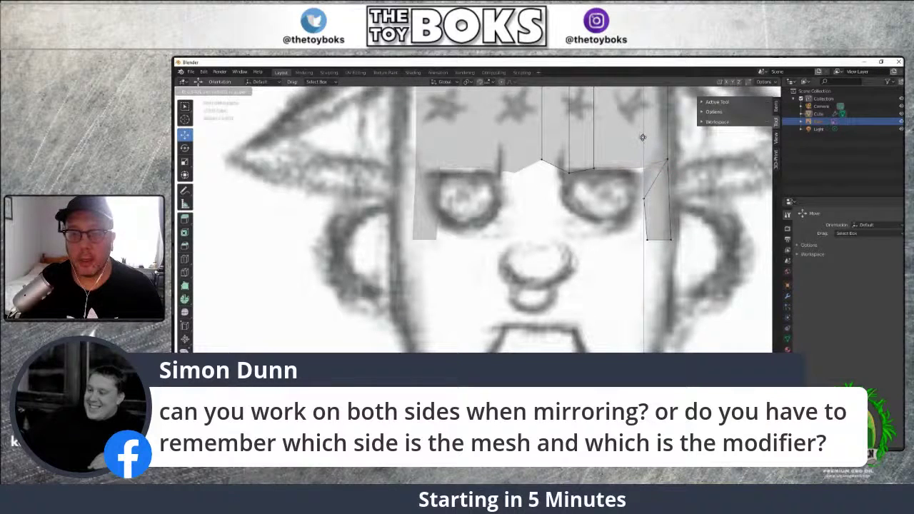
{"action": "key", "text": "Return"}
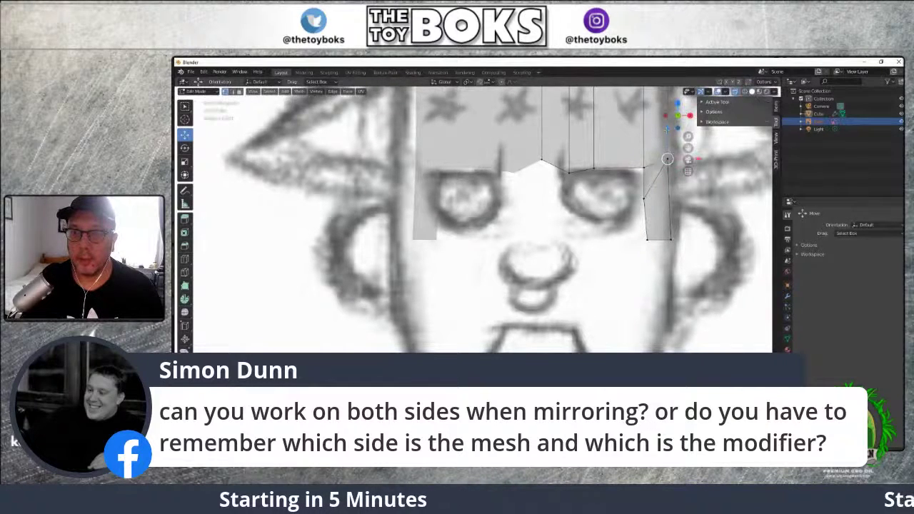
{"action": "key", "text": "k"}
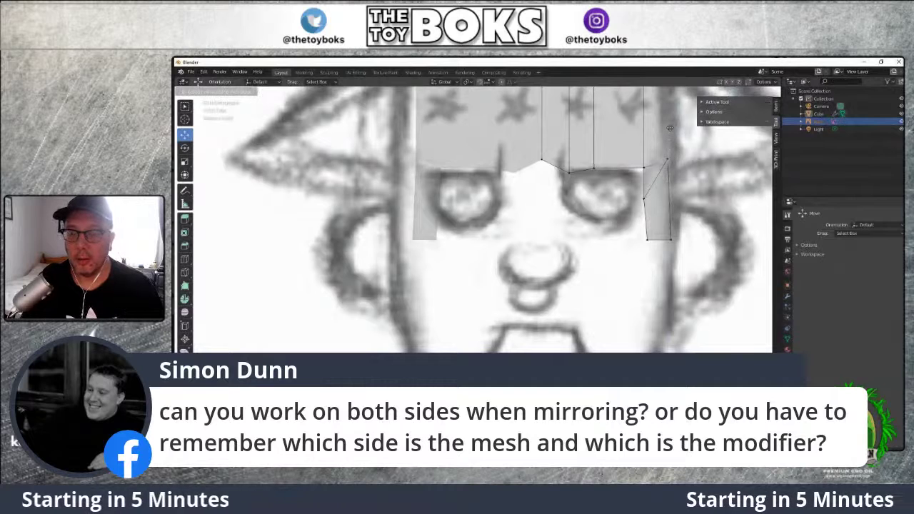
{"action": "key", "text": "Return"}
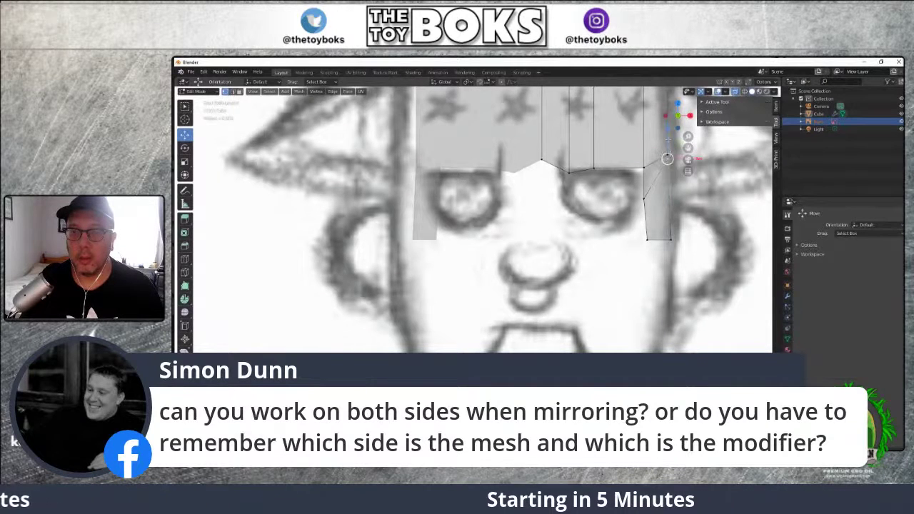
{"action": "key", "text": "k"}
{"action": "key", "text": "Return"}
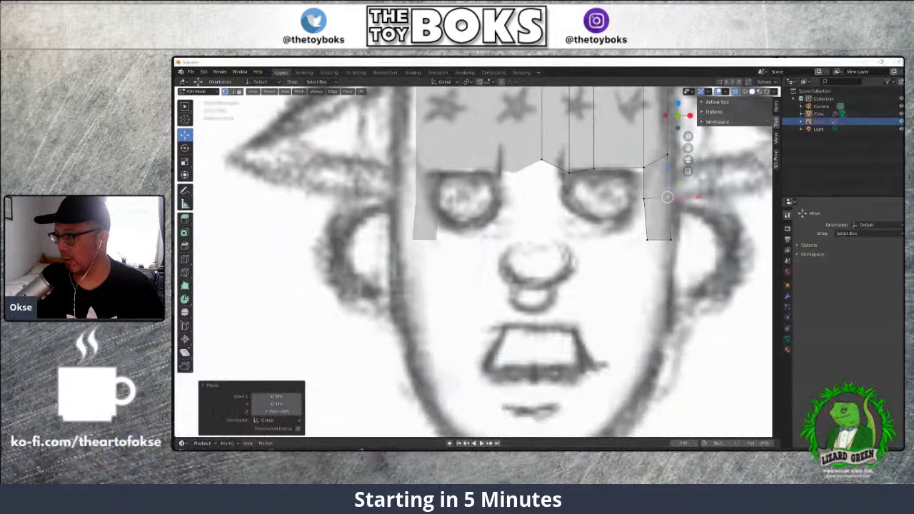
Shift the brow vertex above the middle of the eye outward and lower the vertex at the brow's outer end
{"action": "left_click", "coordinate": [593, 169]}
{"action": "left_click_drag", "start_coordinate": [592, 169], "coordinate": [657, 168]}
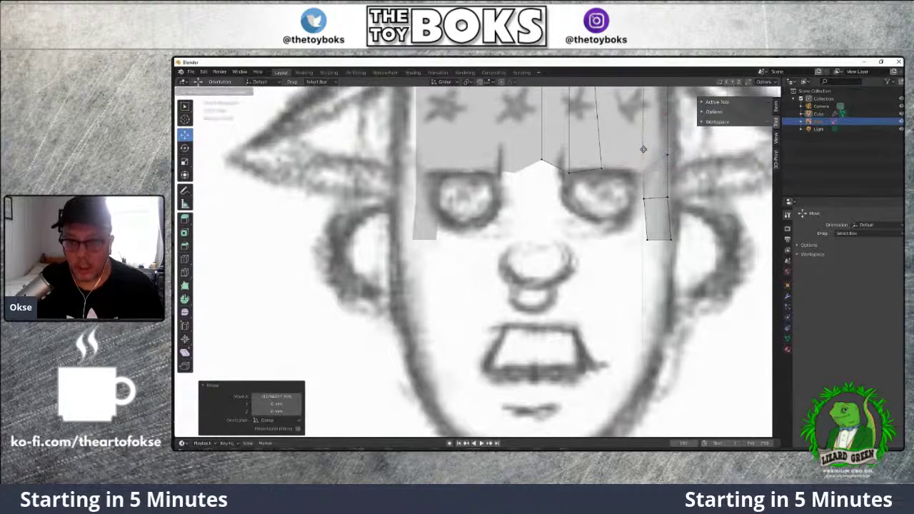
{"action": "scroll", "coordinate": [514, 211], "scroll_direction": "up", "scroll_amount": 2}
{"action": "scroll", "coordinate": [514, 211], "scroll_direction": "down", "scroll_amount": 4}
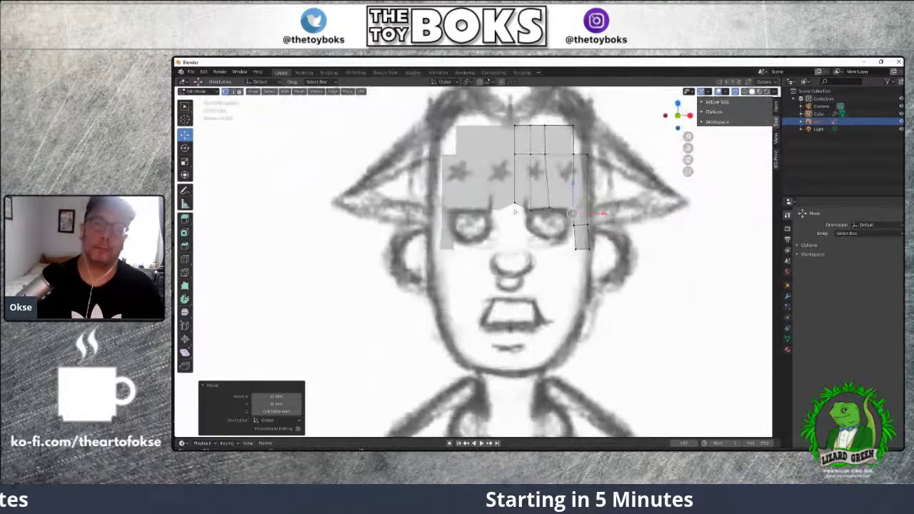
Move the side strip's lower inner corner inward under the eye and reposition the brow's inner vertex
{"action": "left_click", "coordinate": [573, 249]}
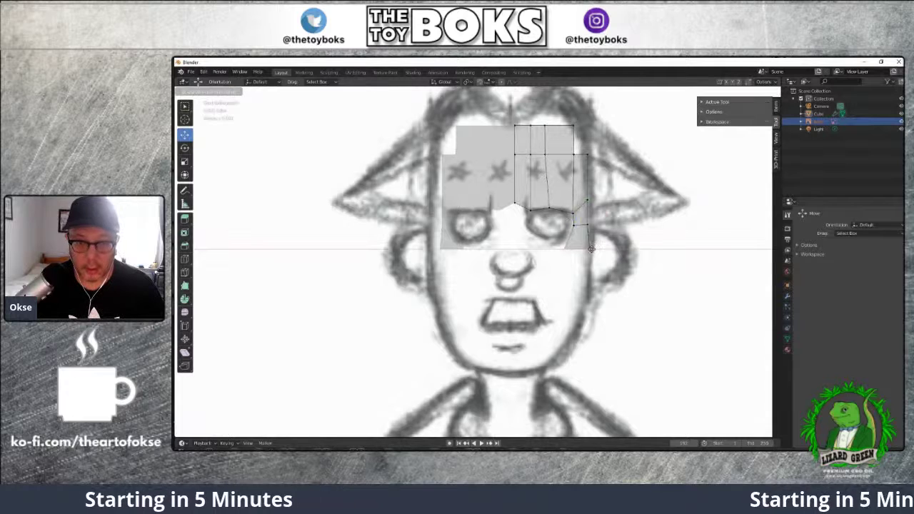
{"action": "left_click_drag", "start_coordinate": [606, 249], "coordinate": [591, 249]}
{"action": "left_click", "coordinate": [530, 208]}
{"action": "left_click_drag", "start_coordinate": [530, 184], "coordinate": [551, 213]}
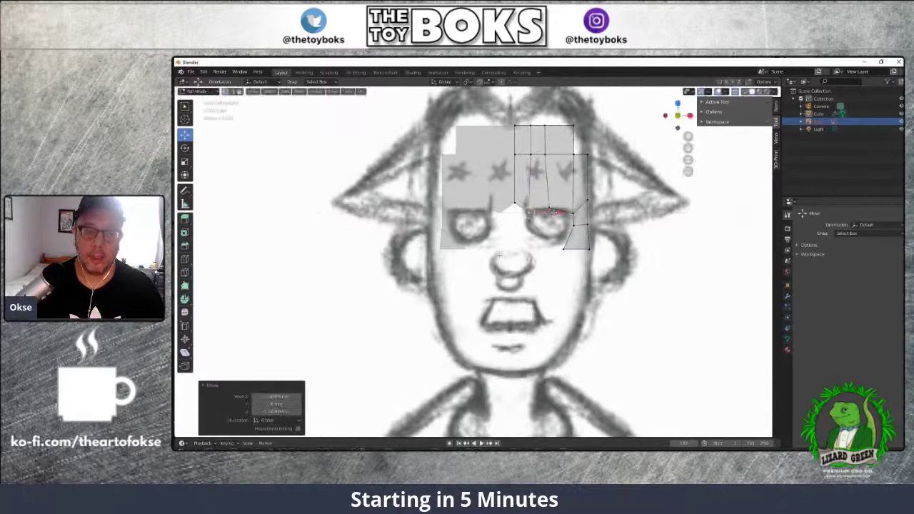
Select the forehead's lower edge between the centre line and the inner brow and extrude it down to the nose
{"action": "left_click", "coordinate": [515, 205]}
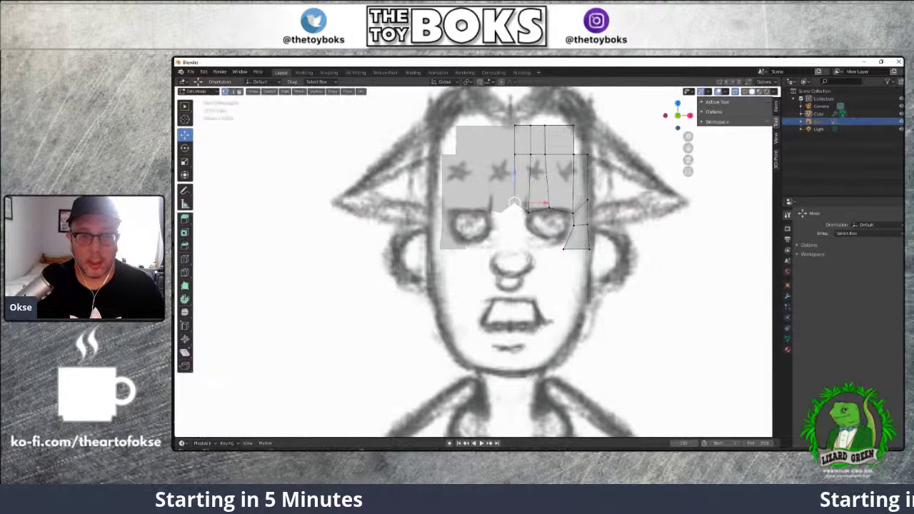
{"action": "left_click", "coordinate": [234, 92]}
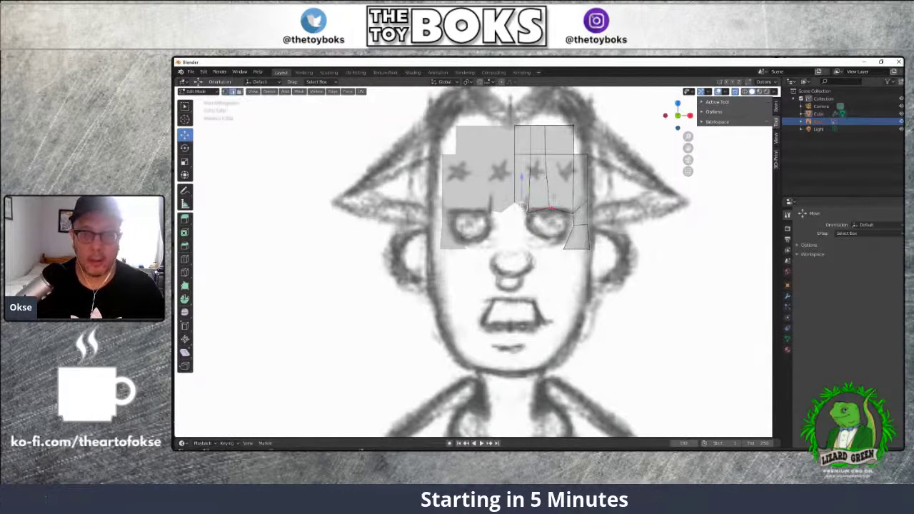
{"action": "key", "text": "g"}
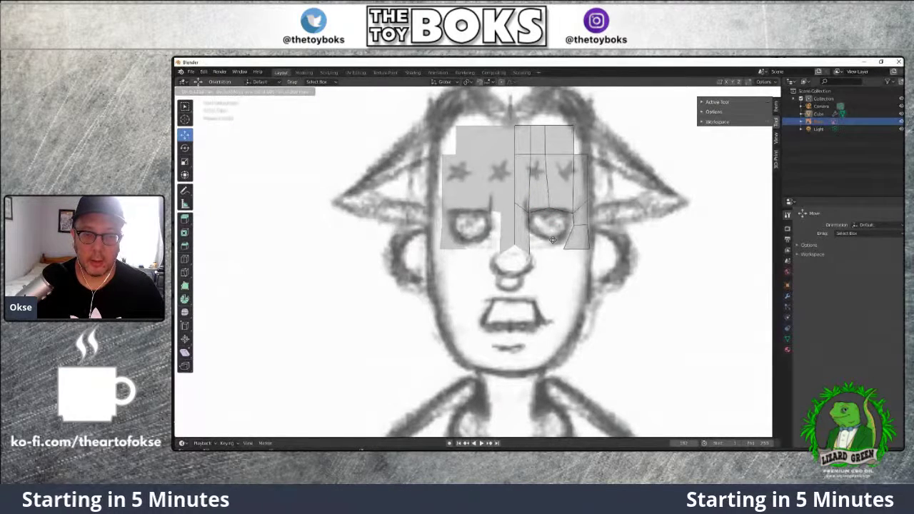
{"action": "left_click", "coordinate": [552, 240]}
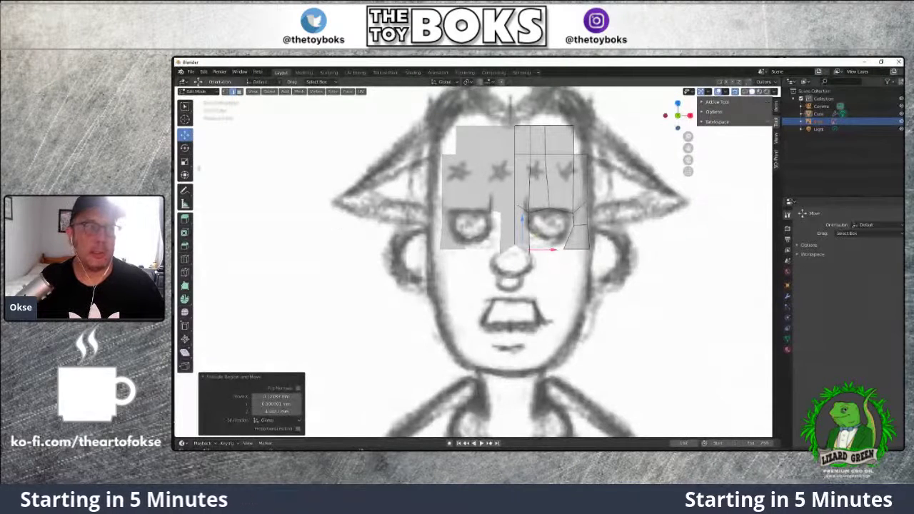
Switch to vertex selection and move the nose bridge's lower outer vertex outward and down beside the nose
{"action": "left_click", "coordinate": [225, 92]}
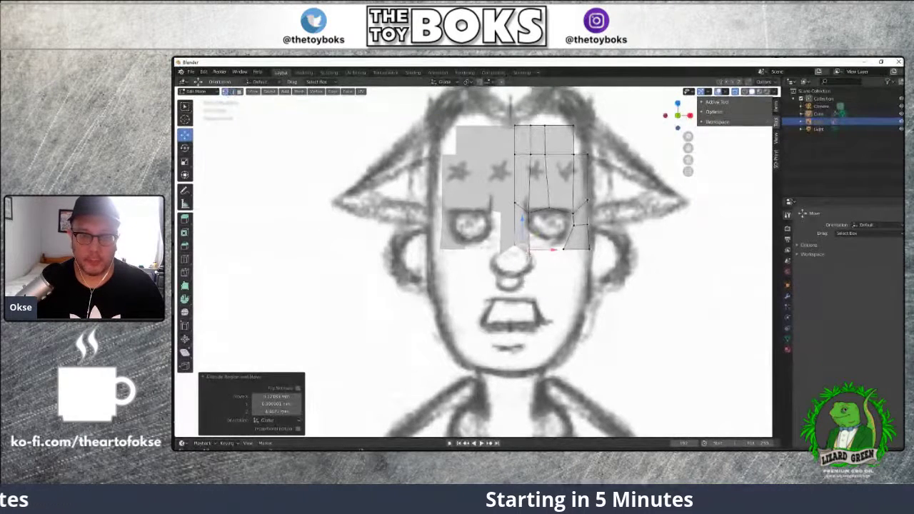
{"action": "left_click", "coordinate": [543, 262]}
{"action": "left_click_drag", "start_coordinate": [559, 255], "coordinate": [550, 252]}
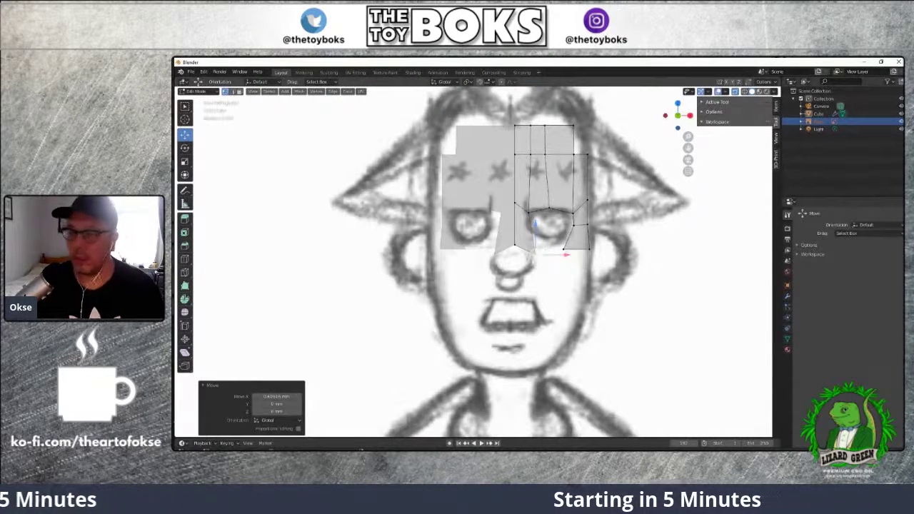
Move the inner brow vertex and the forehead vertex above it along X toward the mirror centre line
{"action": "right_click", "coordinate": [528, 211], "text": "shift"}
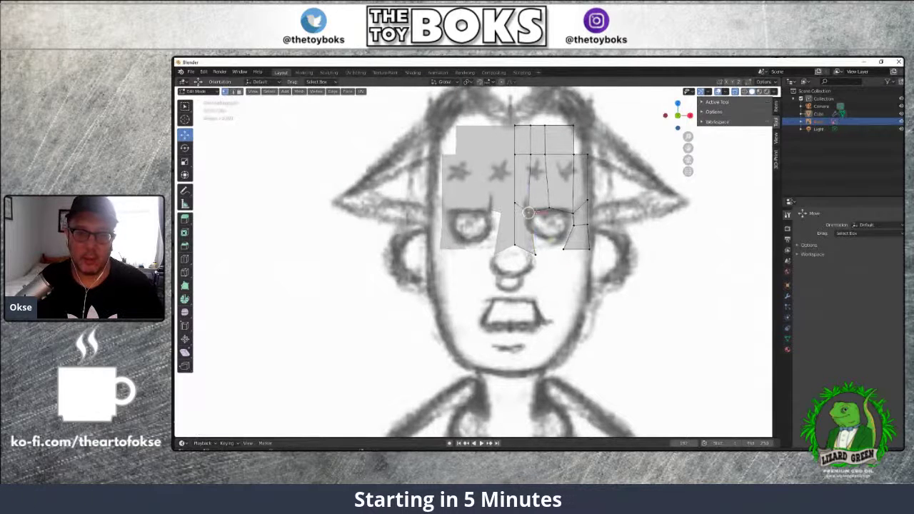
{"action": "key", "text": "g"}
{"action": "key", "text": "x"}
{"action": "left_click", "coordinate": [545, 212]}
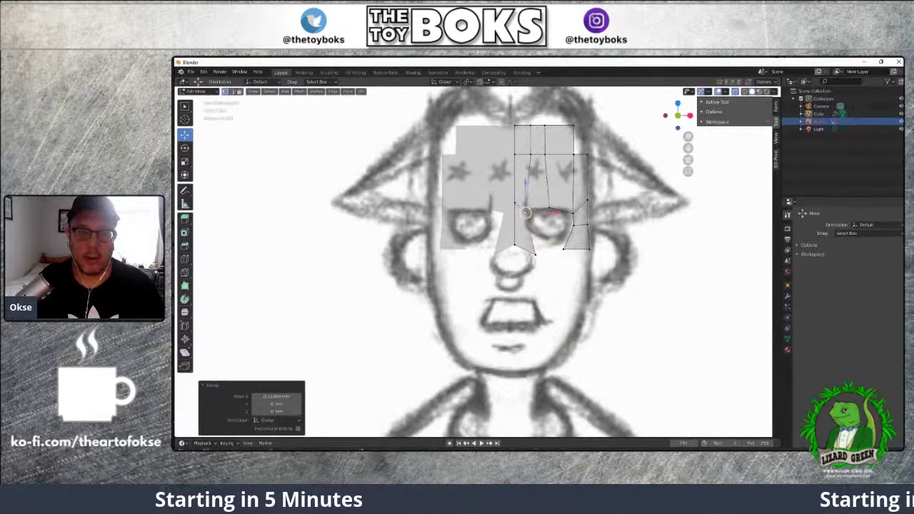
{"action": "left_click", "coordinate": [560, 155]}
{"action": "key", "text": "g"}
{"action": "key", "text": "x"}
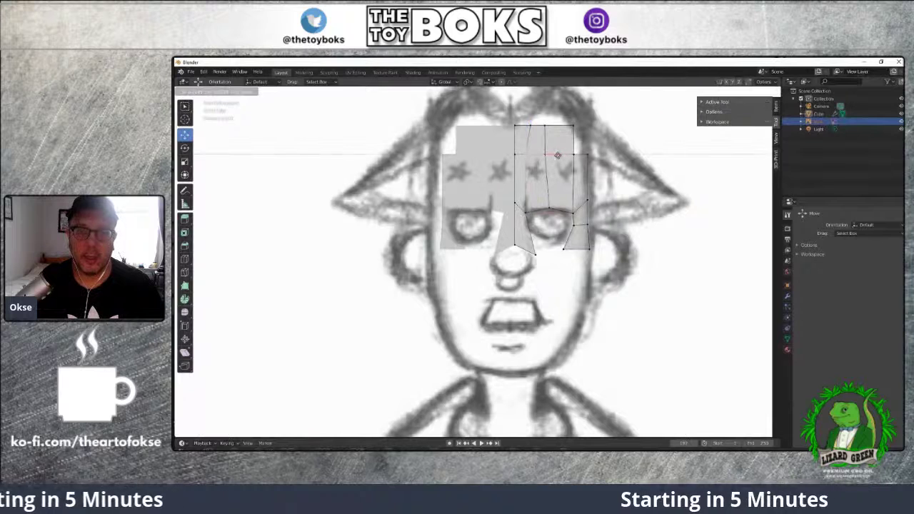
{"action": "left_click", "coordinate": [527, 154]}
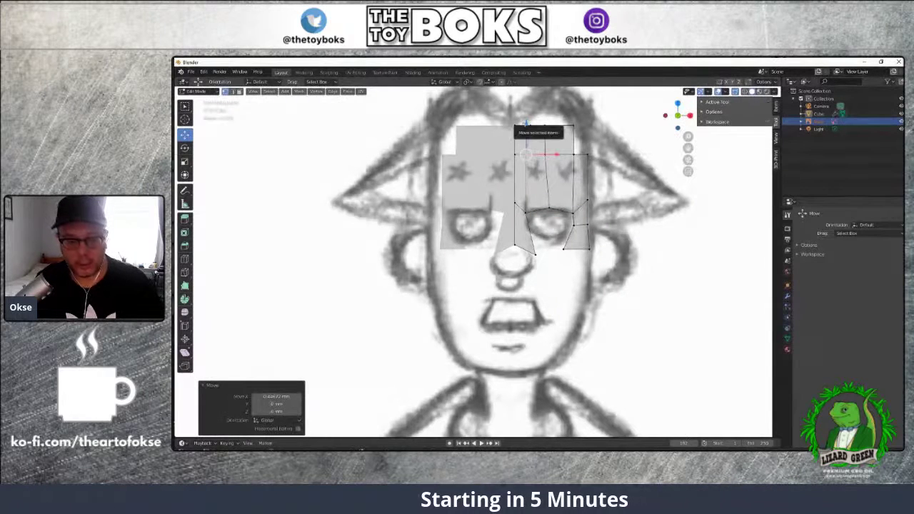
{"action": "key", "text": "F3"}
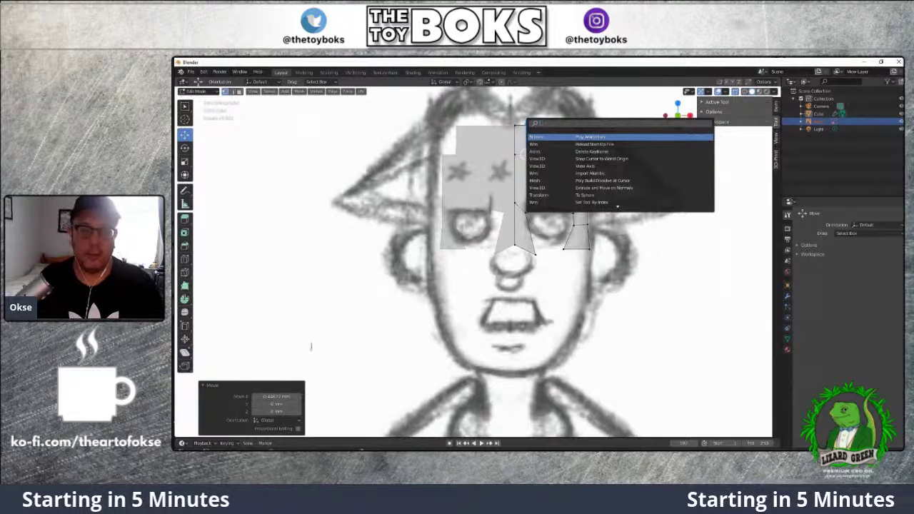
{"action": "key", "text": "Escape"}
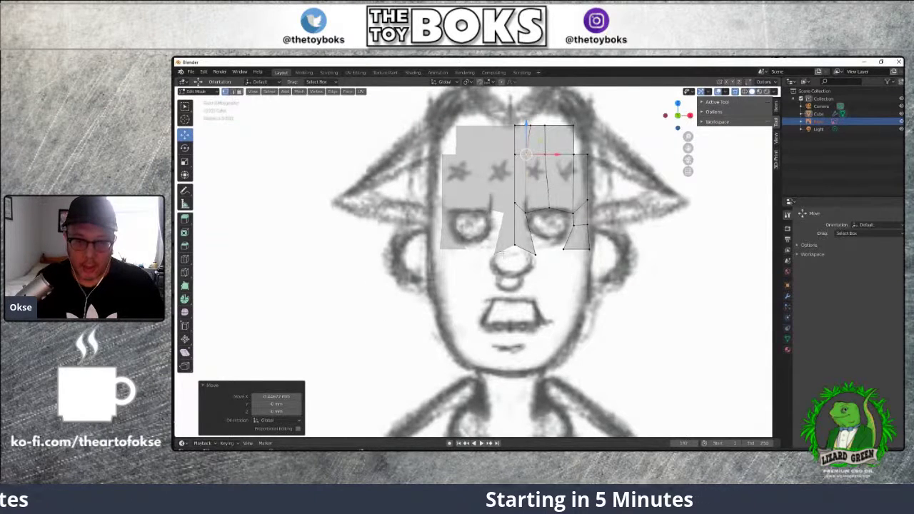
{"action": "left_click", "coordinate": [517, 248]}
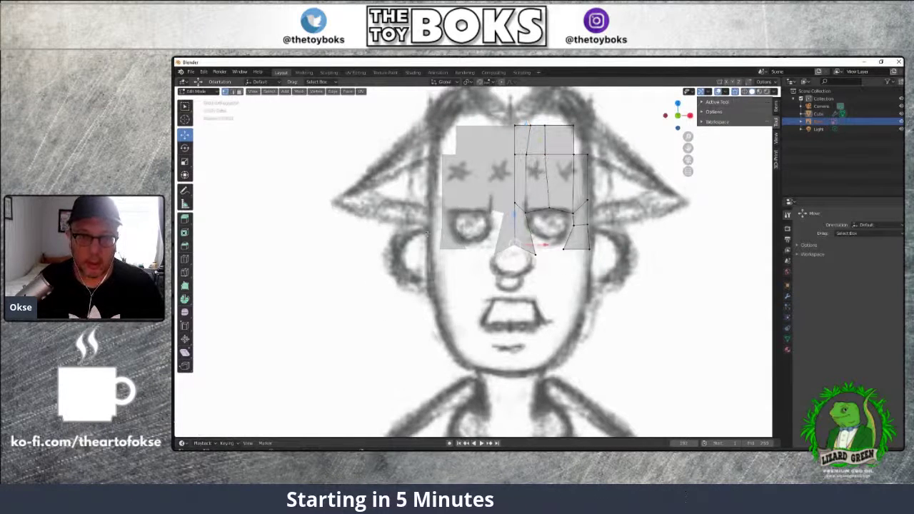
{"action": "key", "text": "g"}
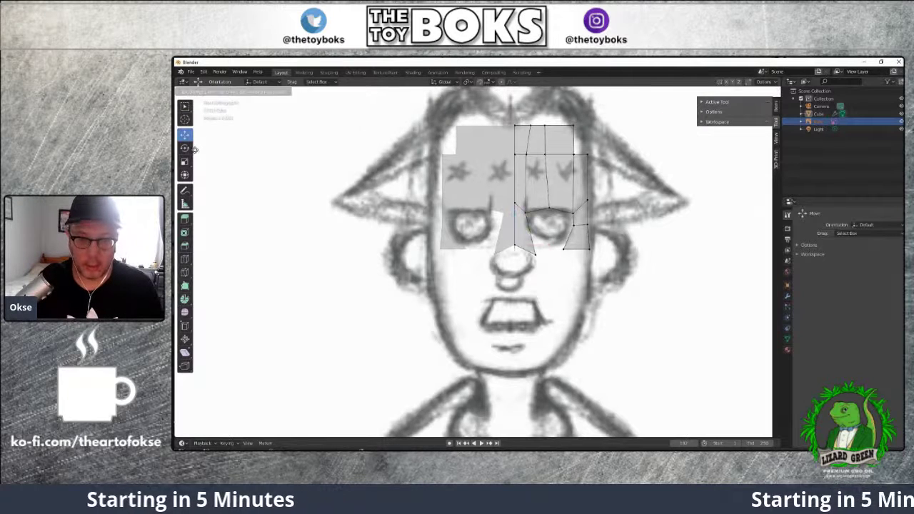
{"action": "right_click", "coordinate": [200, 159]}
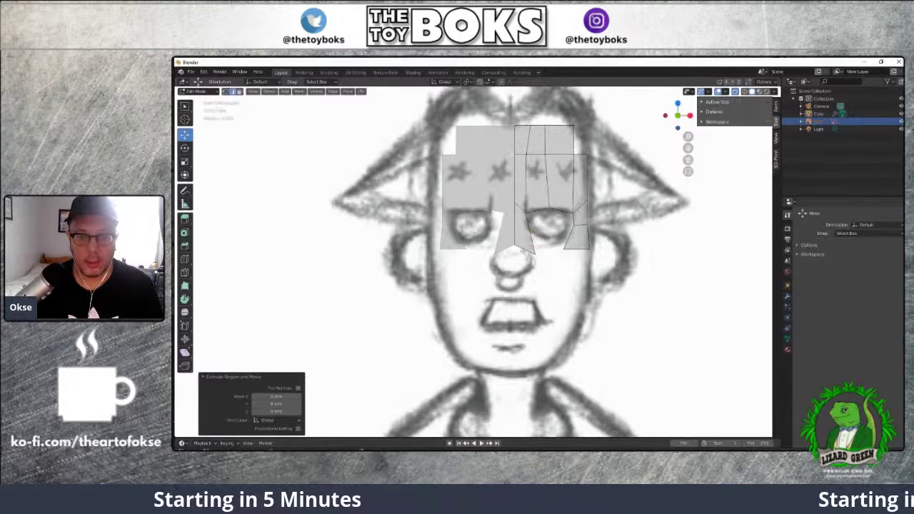
{"action": "key", "text": "ctrl+z"}
Extrude the nose bridge's lower edge downward twice over the nose
{"action": "key", "text": "g"}
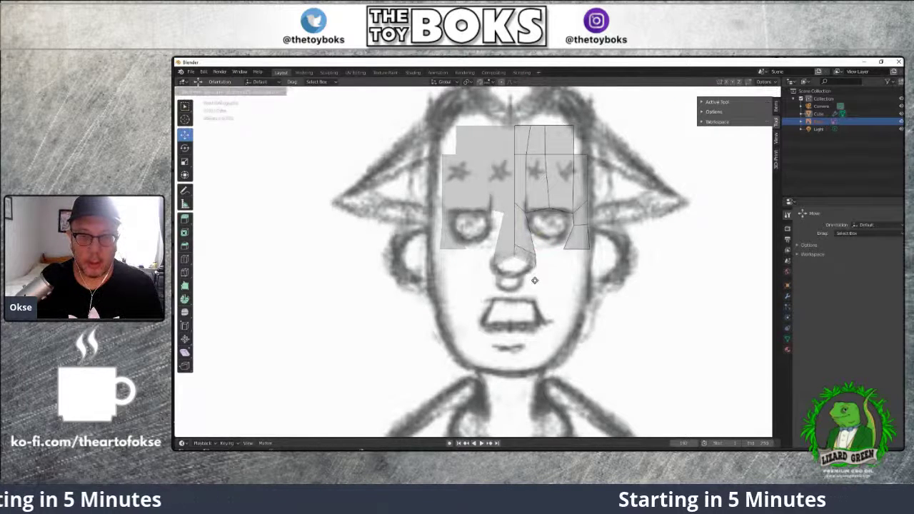
{"action": "left_click", "coordinate": [533, 284]}
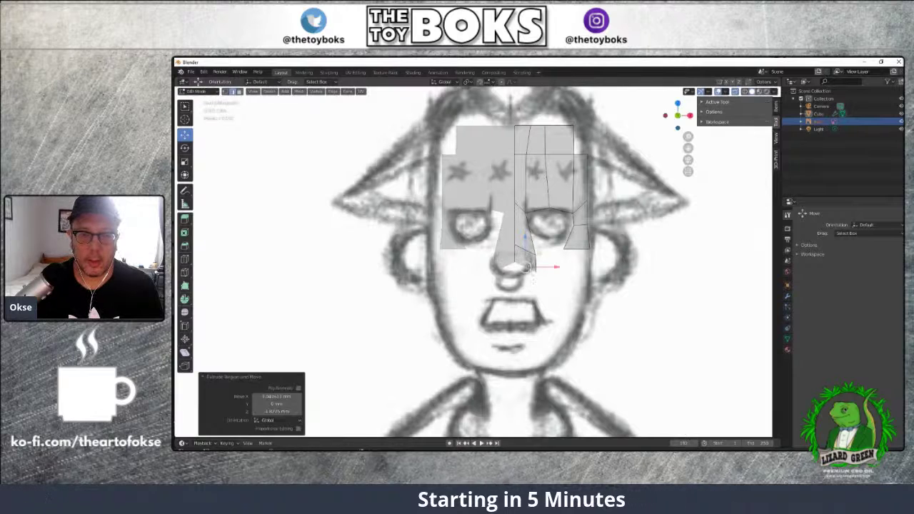
{"action": "left_click_drag", "start_coordinate": [525, 267], "coordinate": [539, 282]}
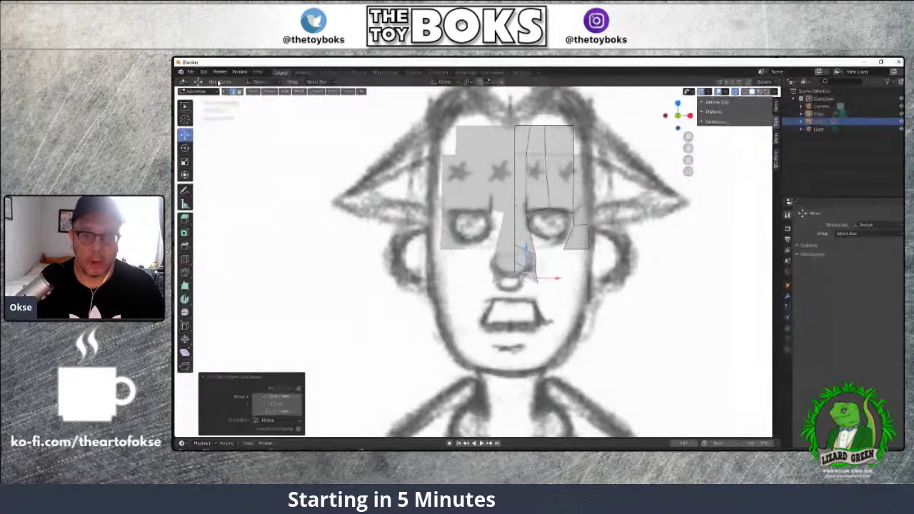
Move the nose's upper centre-line vertex up along Z and try to delete the edges at the selection
{"action": "left_click_drag", "start_coordinate": [526, 250], "coordinate": [514, 217]}
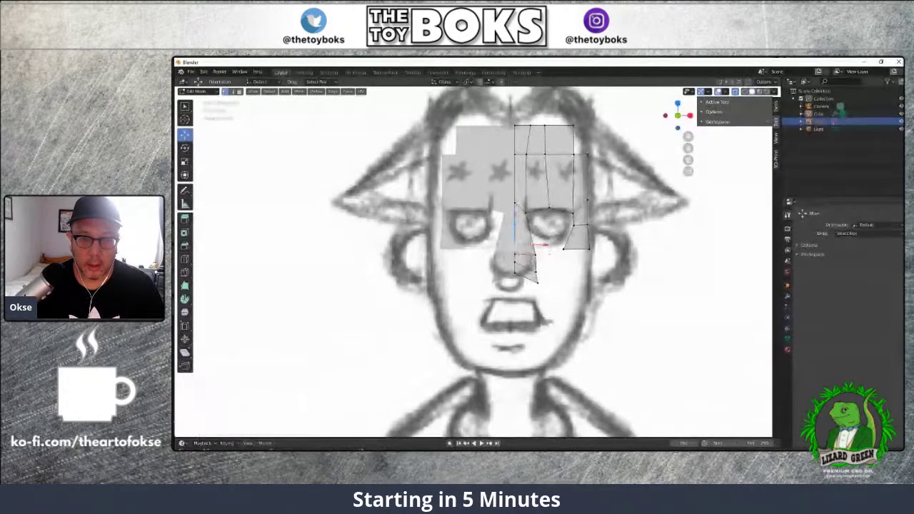
{"action": "left_click", "coordinate": [515, 254]}
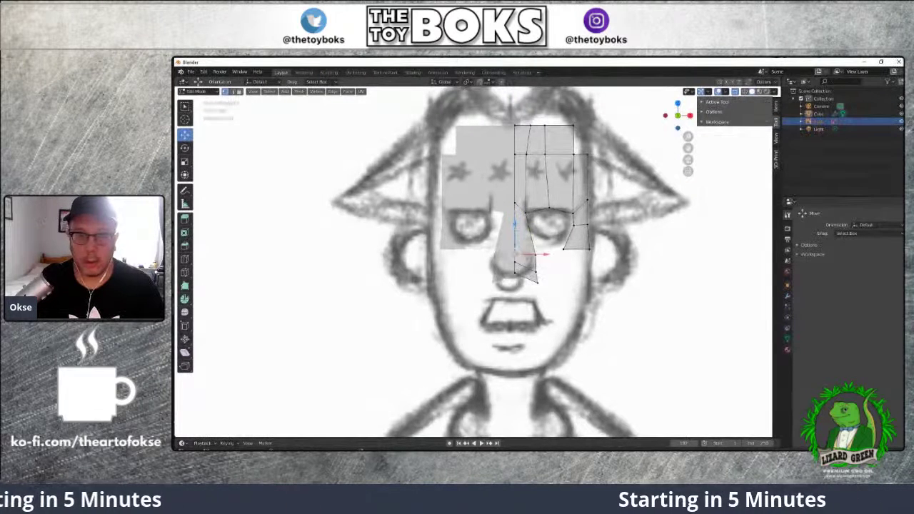
{"action": "left_click_drag", "start_coordinate": [515, 224], "coordinate": [516, 207]}
{"action": "left_click", "coordinate": [514, 245]}
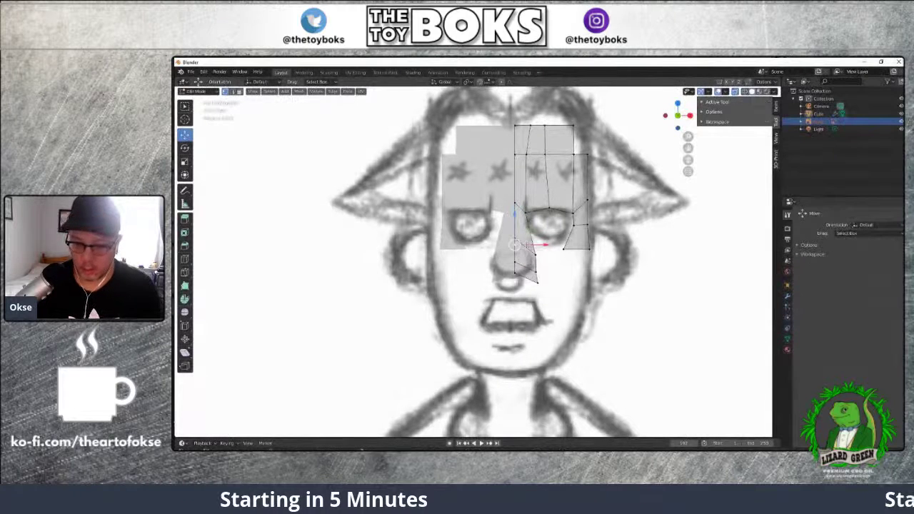
{"action": "left_click_drag", "start_coordinate": [515, 216], "coordinate": [516, 225]}
{"action": "key", "text": "x"}
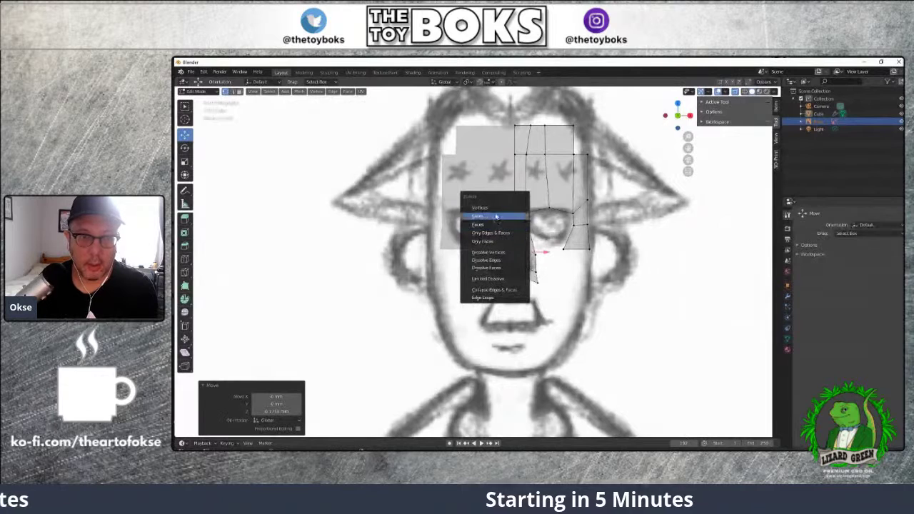
{"action": "left_click", "coordinate": [497, 217]}
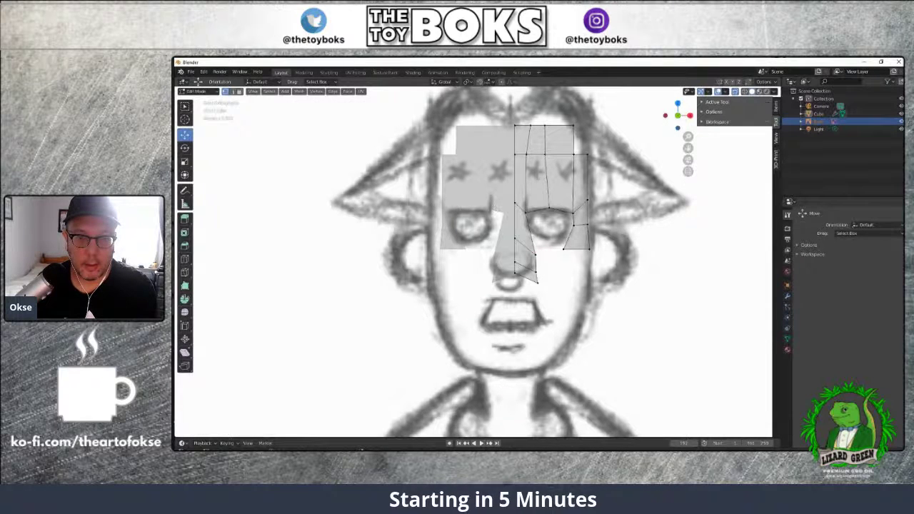
Reposition the nose's centre-line vertices along Z and raise the middle outer vertex beside the nose tip
{"action": "left_click_drag", "start_coordinate": [514, 245], "coordinate": [515, 272]}
{"action": "left_click", "coordinate": [516, 262]}
{"action": "left_click", "coordinate": [515, 238]}
{"action": "left_click_drag", "start_coordinate": [514, 209], "coordinate": [537, 239]}
{"action": "left_click", "coordinate": [536, 270]}
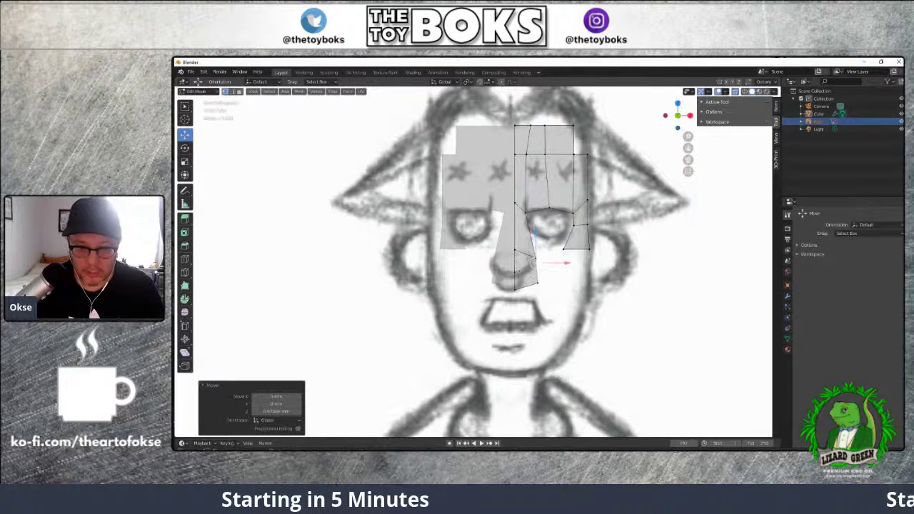
Raise the nose tip's lower centre vertices and move its bottom outer vertex up and inward onto the nostril outline
{"action": "left_click", "coordinate": [515, 263]}
{"action": "left_click_drag", "start_coordinate": [514, 242], "coordinate": [515, 237]}
{"action": "left_click", "coordinate": [514, 288]}
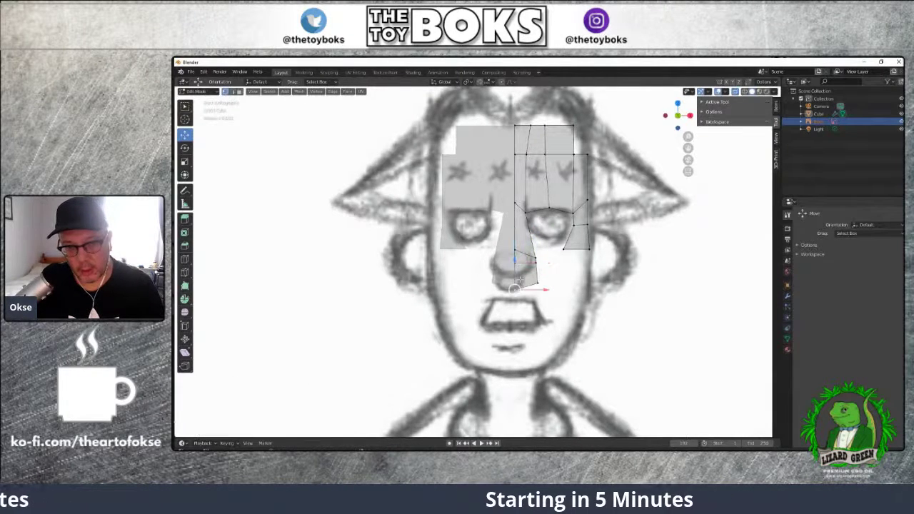
{"action": "left_click_drag", "start_coordinate": [514, 288], "coordinate": [514, 271]}
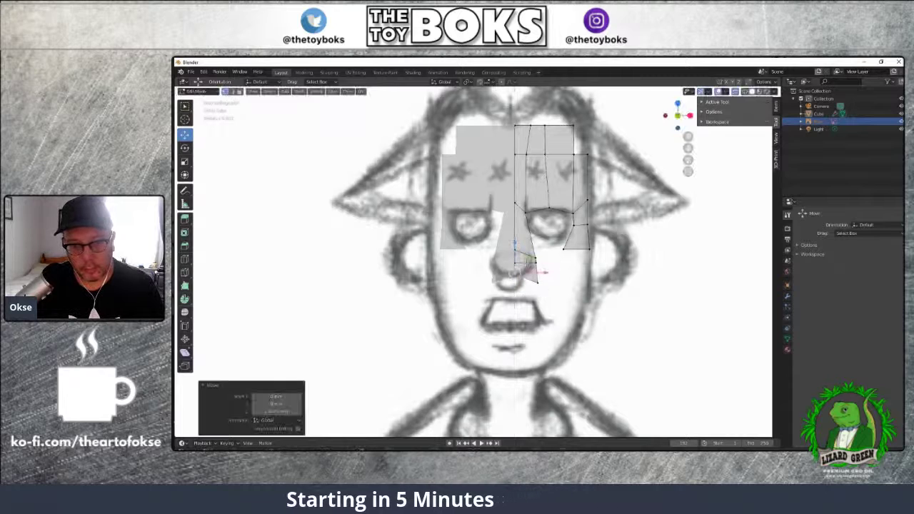
{"action": "left_click", "coordinate": [537, 277]}
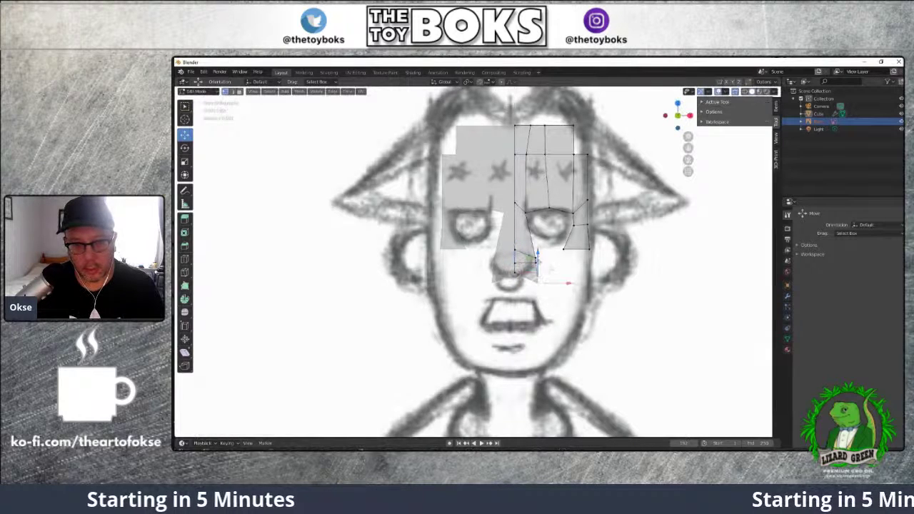
{"action": "left_click_drag", "start_coordinate": [537, 277], "coordinate": [563, 267]}
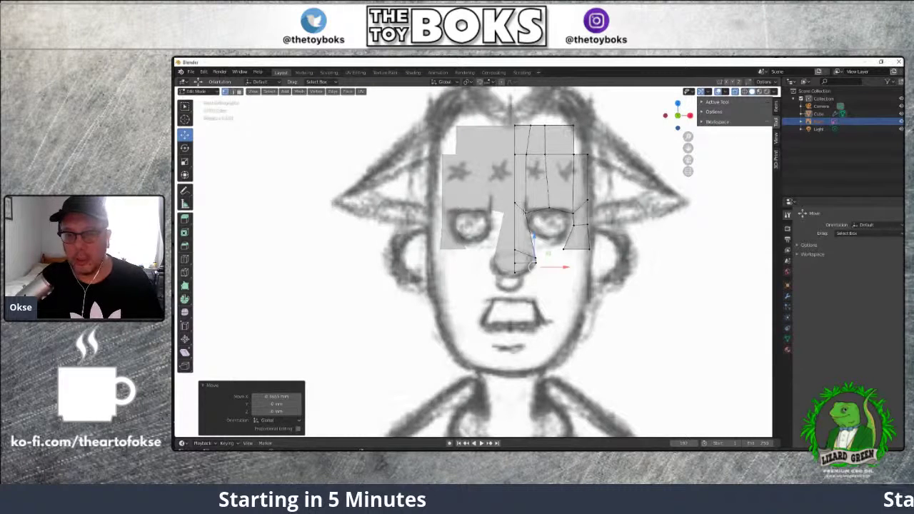
Merge the forehead's two upper outer corner vertices at their center to round off the corner
{"action": "left_click", "coordinate": [525, 213]}
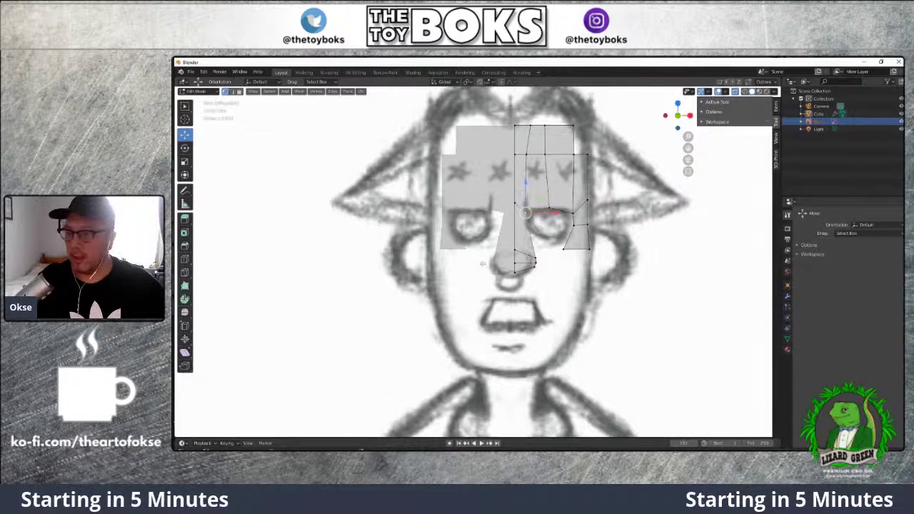
{"action": "left_click", "coordinate": [544, 154]}
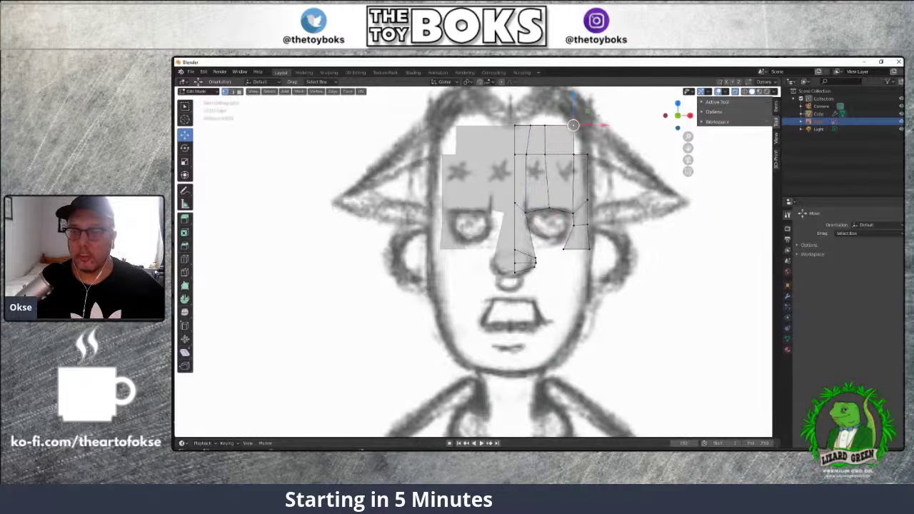
{"action": "left_click_drag", "start_coordinate": [574, 125], "coordinate": [573, 126]}
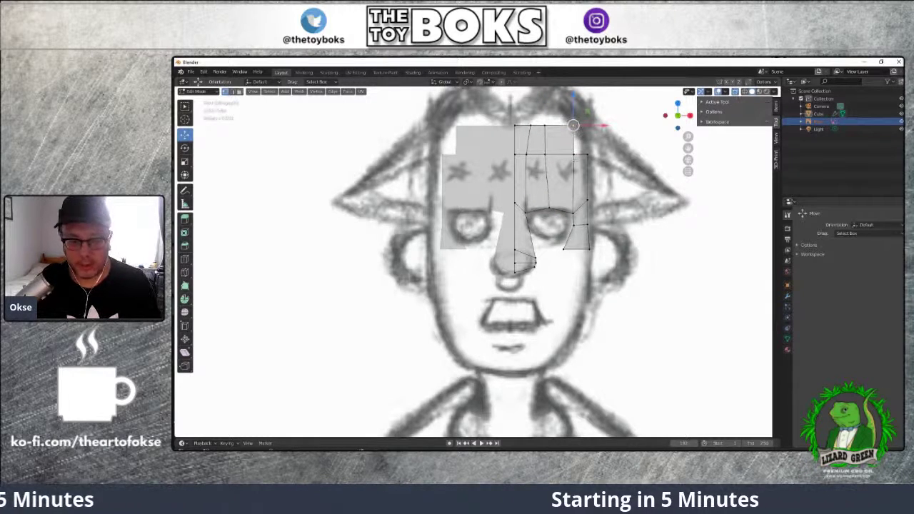
{"action": "right_click", "coordinate": [574, 127]}
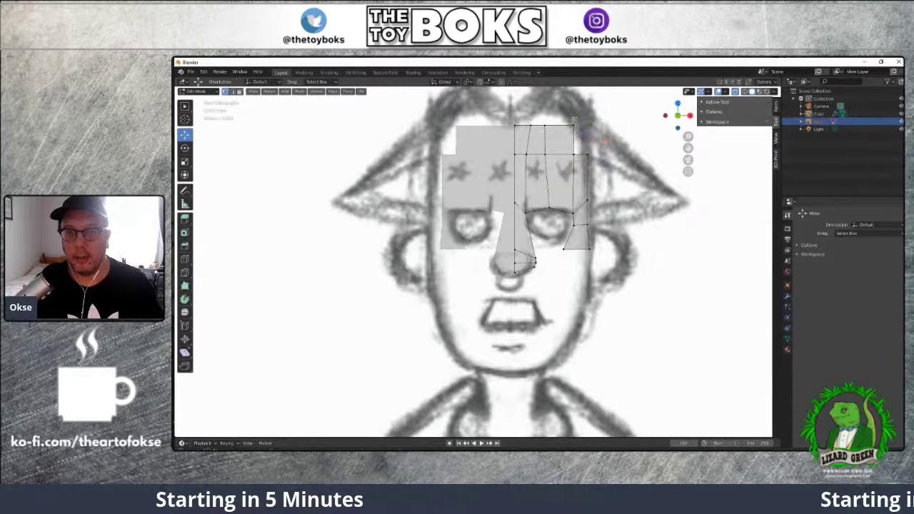
{"action": "key", "text": "m"}
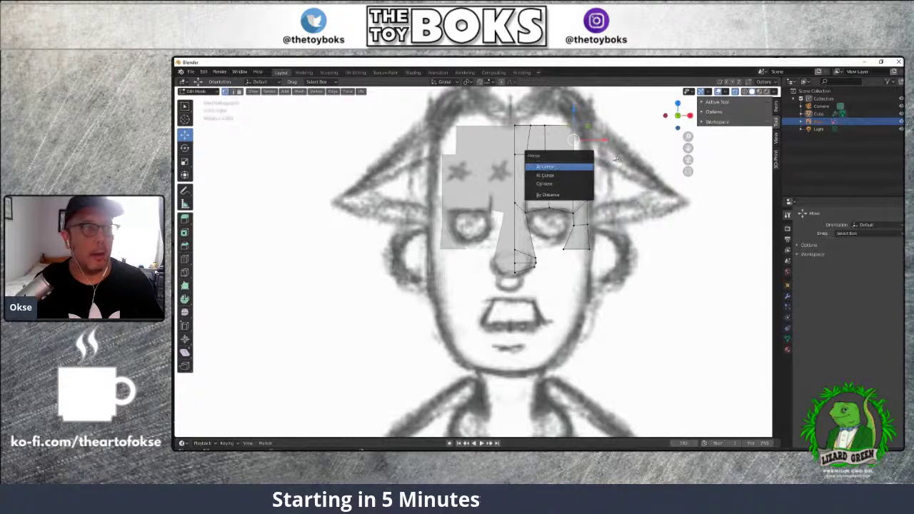
{"action": "left_click", "coordinate": [582, 167]}
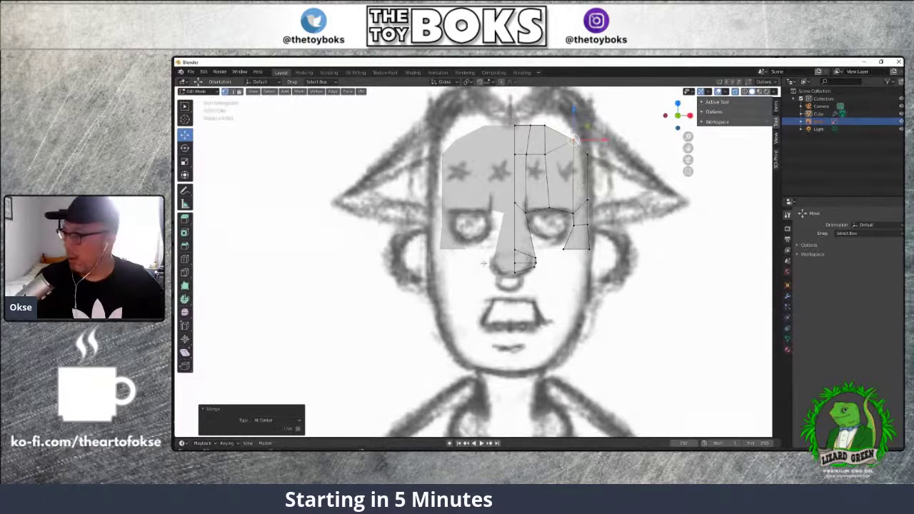
Move the two lower vertices below the eye's outer corner up along Z
{"action": "left_click", "coordinate": [562, 213]}
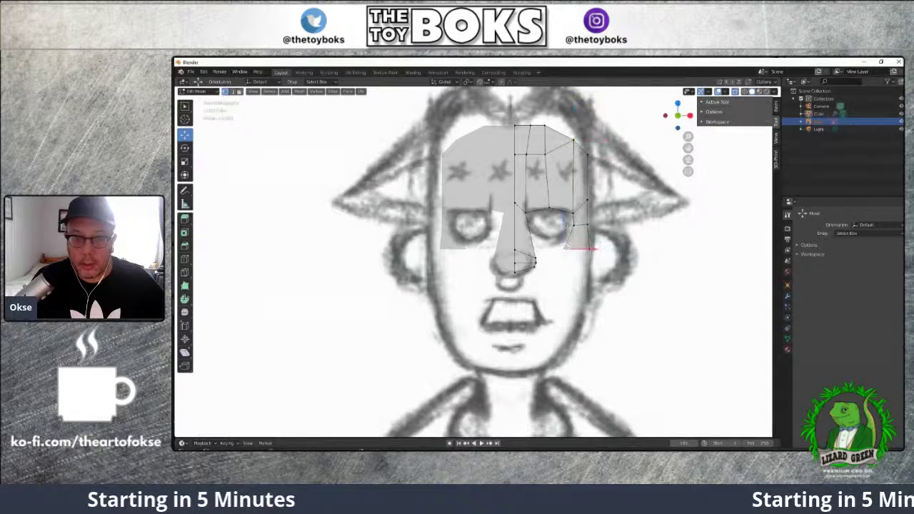
{"action": "key", "text": "g"}
{"action": "left_click", "coordinate": [571, 229]}
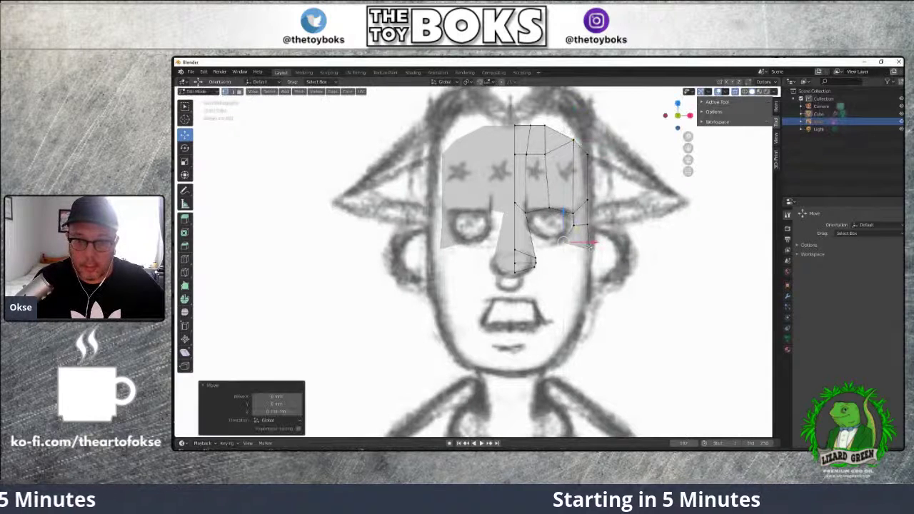
{"action": "left_click", "coordinate": [589, 249]}
{"action": "key", "text": "g"}
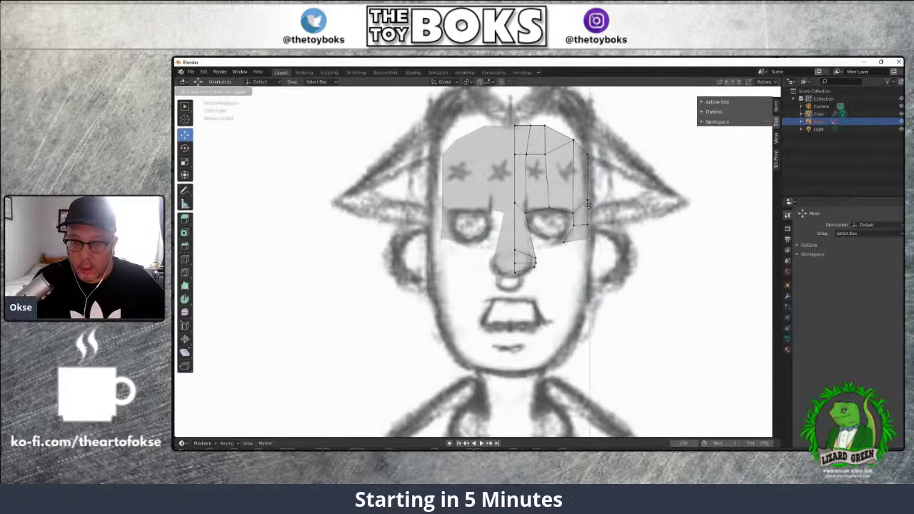
{"action": "left_click", "coordinate": [588, 205]}
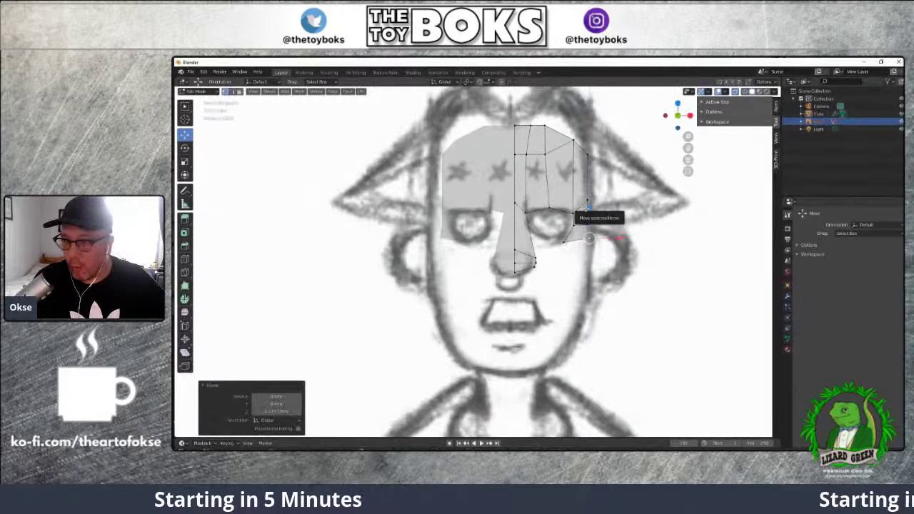
Shift the outer eye-corner vertices slightly inward along X and adjust the inner brow vertex along X
{"action": "left_click", "coordinate": [573, 219]}
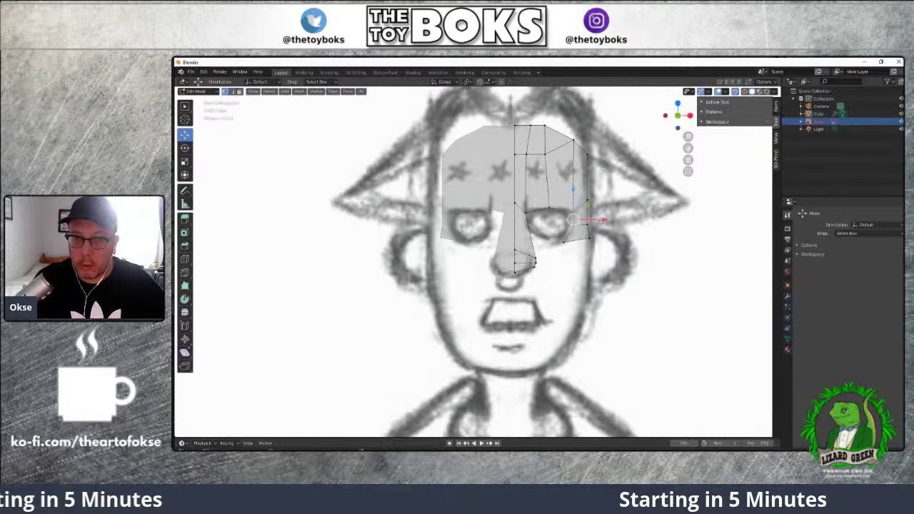
{"action": "key", "text": "g"}
{"action": "left_click", "coordinate": [571, 218]}
{"action": "left_click", "coordinate": [526, 212]}
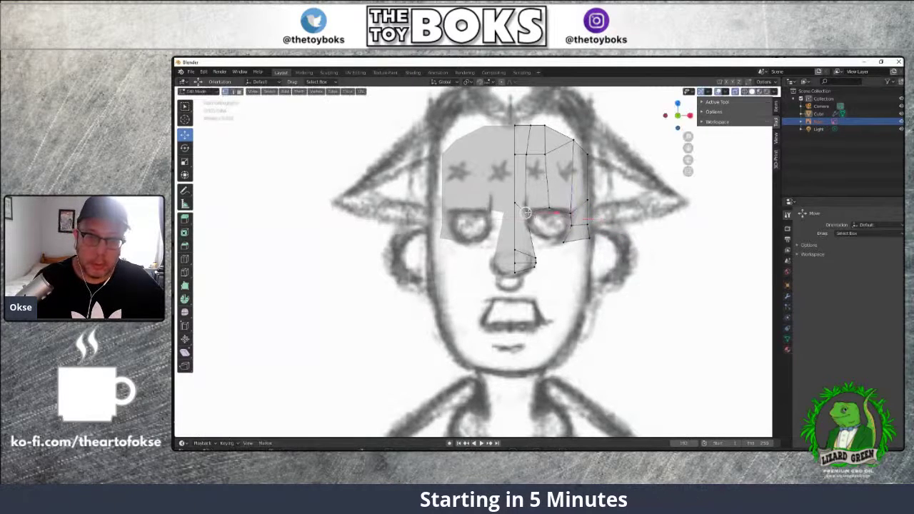
{"action": "key", "text": "g"}
{"action": "left_click", "coordinate": [550, 213]}
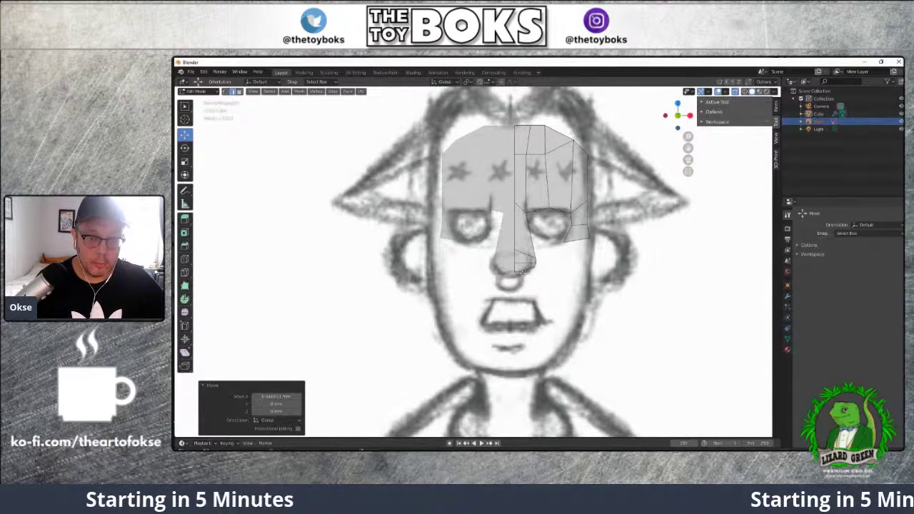
Extrude the nose tip's bottom edge downward twice toward the upper lip
{"action": "left_click", "coordinate": [525, 268]}
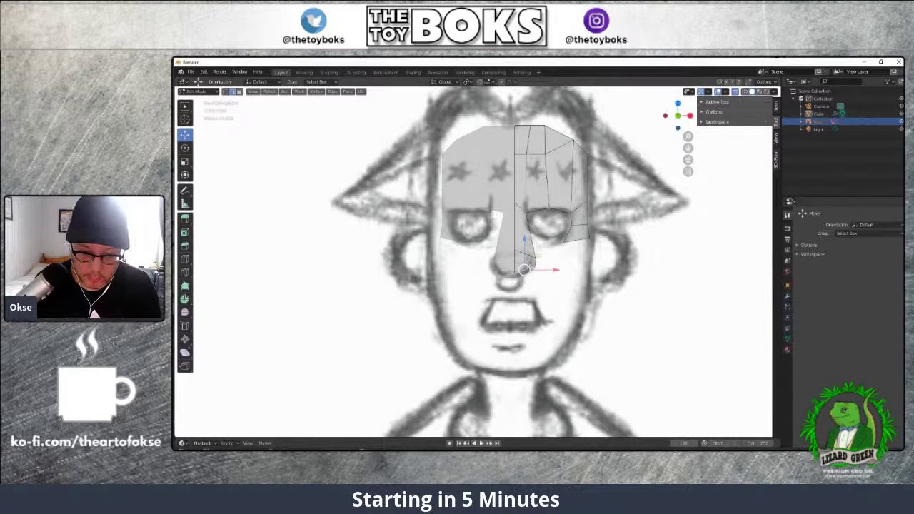
{"action": "mouse_move", "coordinate": [525, 268]}
{"action": "left_mouse_down"}
{"action": "mouse_move", "coordinate": [530, 289]}
{"action": "mouse_move", "coordinate": [526, 282]}
{"action": "left_mouse_up"}
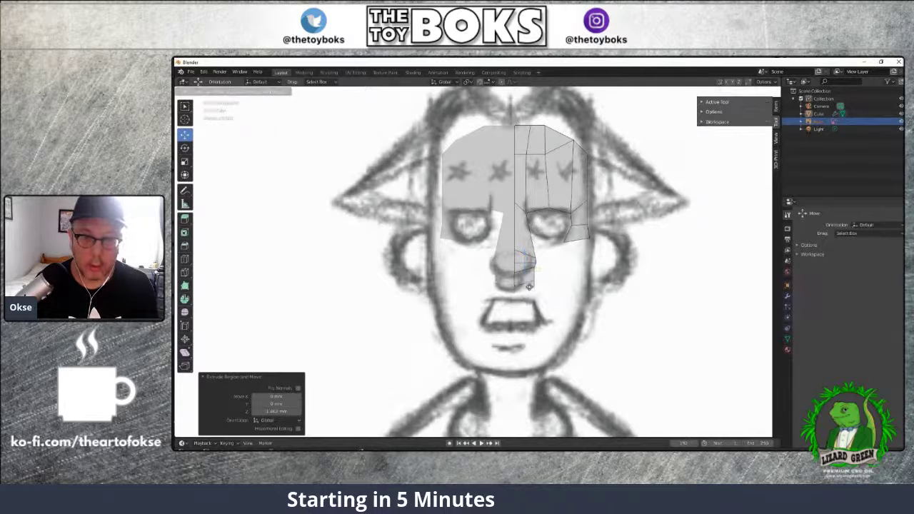
{"action": "left_click", "coordinate": [530, 291]}
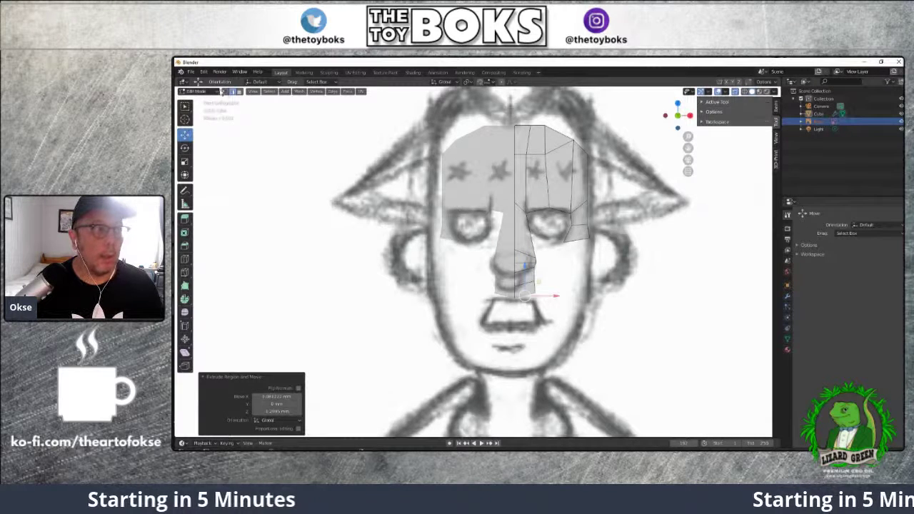
Switch to vertex selection and move the two outer vertices of the new upper-lip faces outward along X
{"action": "left_click", "coordinate": [226, 92]}
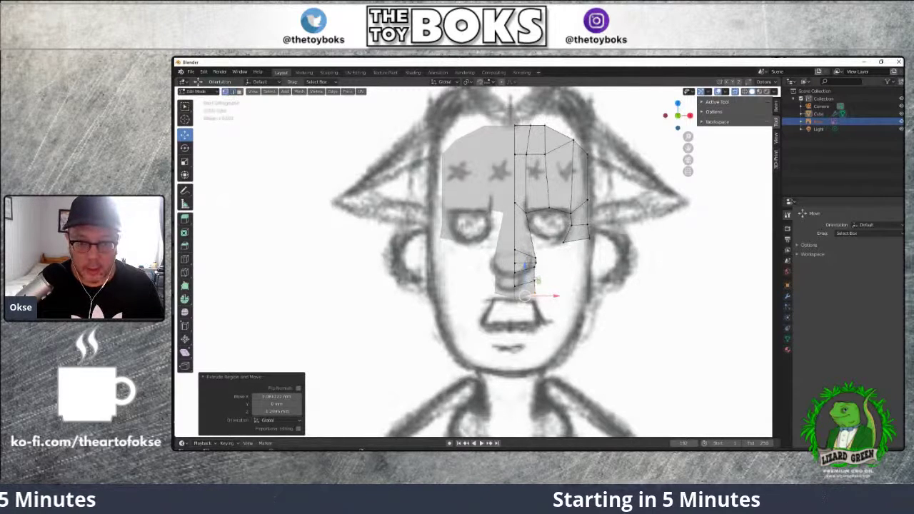
{"action": "left_click", "coordinate": [534, 281]}
{"action": "left_click_drag", "start_coordinate": [560, 283], "coordinate": [565, 281]}
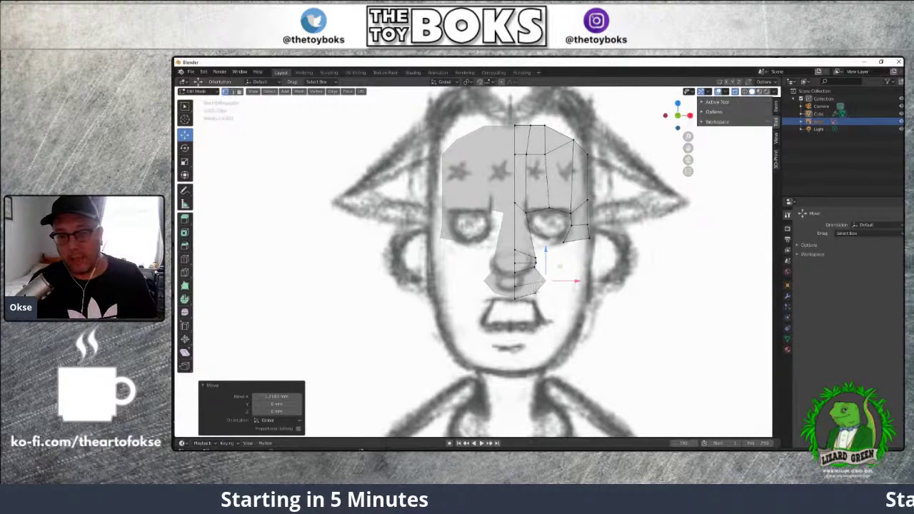
{"action": "left_click", "coordinate": [535, 293]}
{"action": "left_click_drag", "start_coordinate": [566, 295], "coordinate": [579, 294]}
Add a single horizontal loop cut across the forehead between the brow and the hairline
{"action": "left_click", "coordinate": [233, 92]}
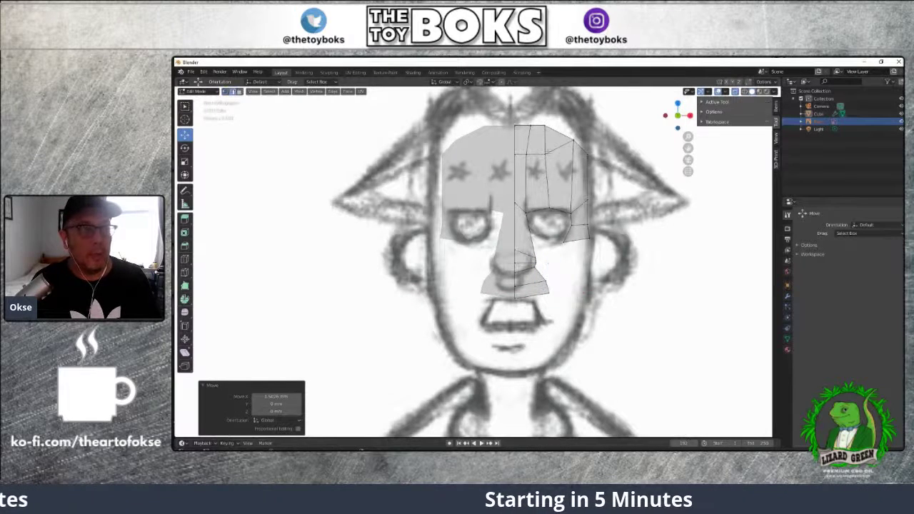
{"action": "left_click", "coordinate": [544, 178]}
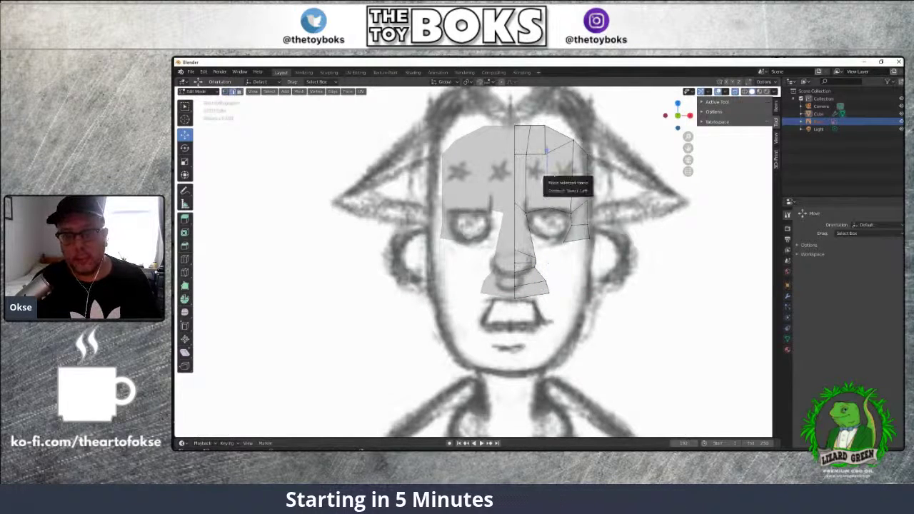
{"action": "left_click", "coordinate": [239, 92]}
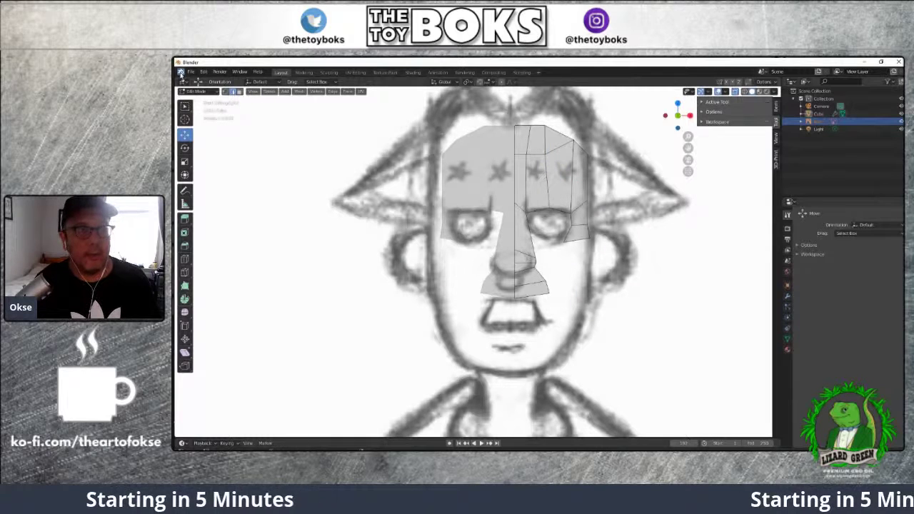
{"action": "left_click", "coordinate": [571, 169]}
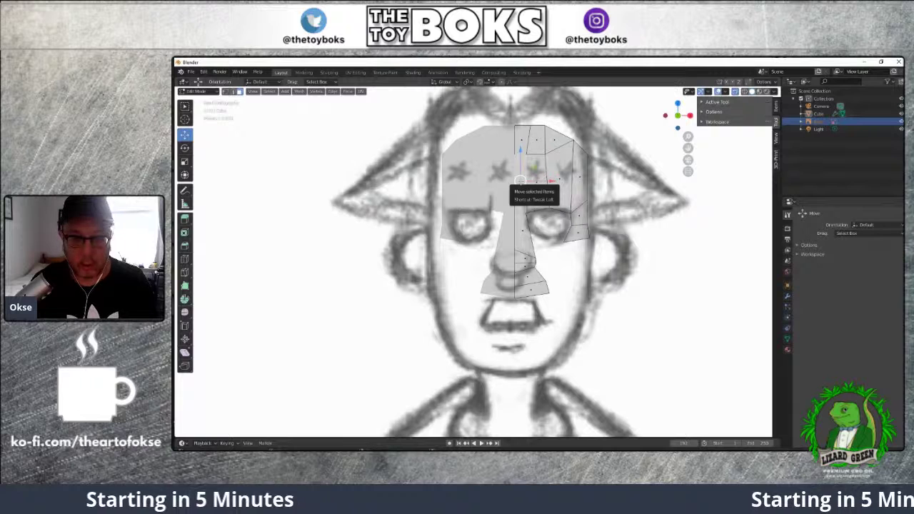
{"action": "left_click_drag", "start_coordinate": [521, 181], "coordinate": [555, 187]}
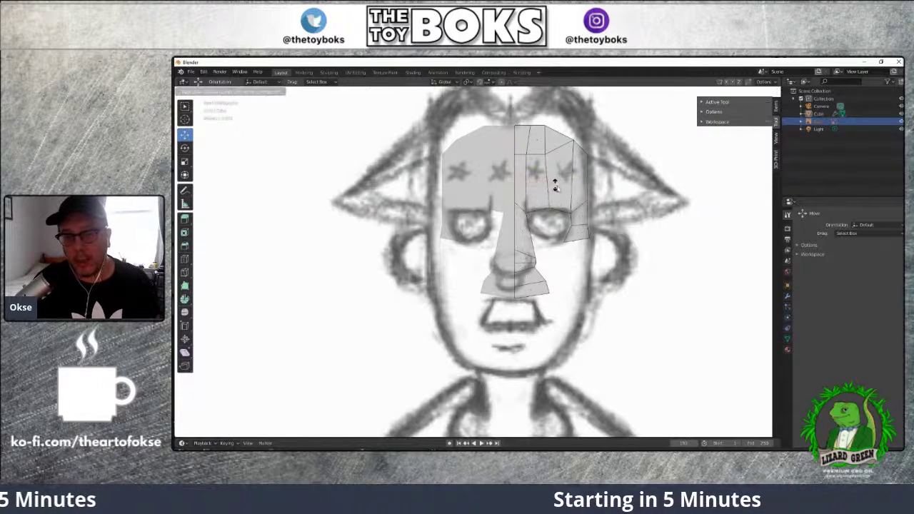
{"action": "left_click", "coordinate": [553, 182]}
{"action": "scroll", "coordinate": [473, 261], "scroll_direction": "up", "scroll_amount": 3}
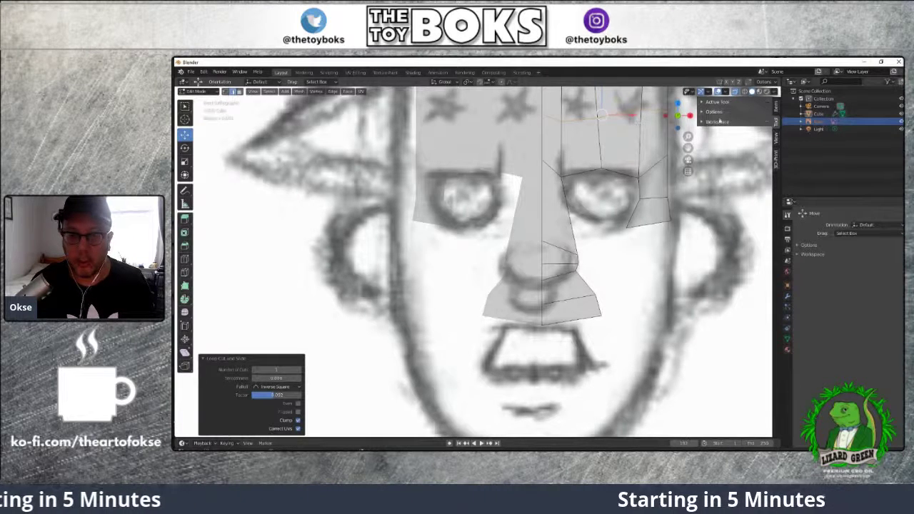
{"action": "middle_click_drag", "start_coordinate": [691, 157], "coordinate": [638, 220], "text": "shift"}
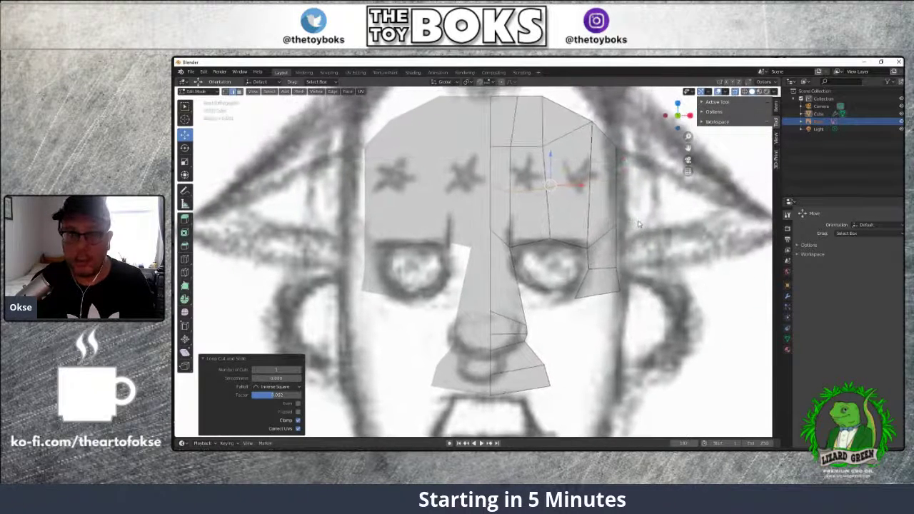
Switch to vertex selection and lower the outer and middle vertices of the new forehead loop along Z toward the brow
{"action": "scroll", "coordinate": [687, 143], "scroll_direction": "up", "scroll_amount": 3}
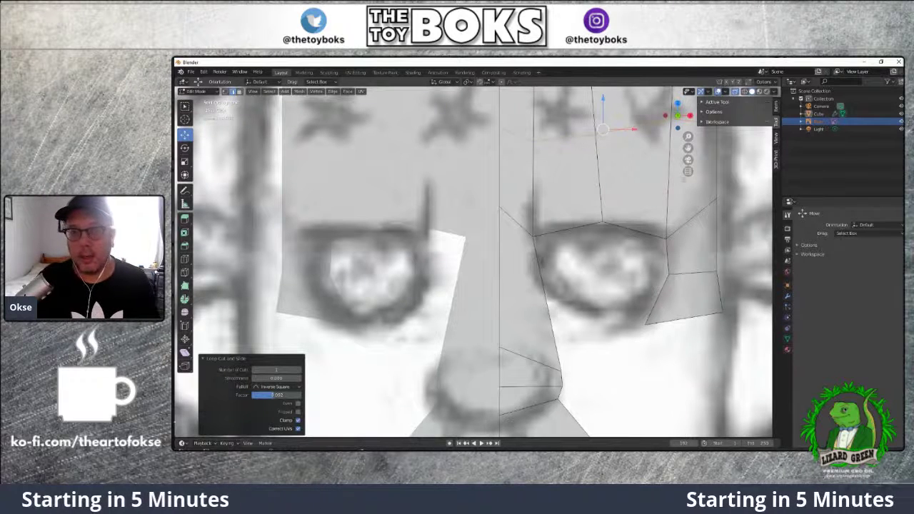
{"action": "scroll", "coordinate": [612, 158], "scroll_direction": "down", "scroll_amount": 6}
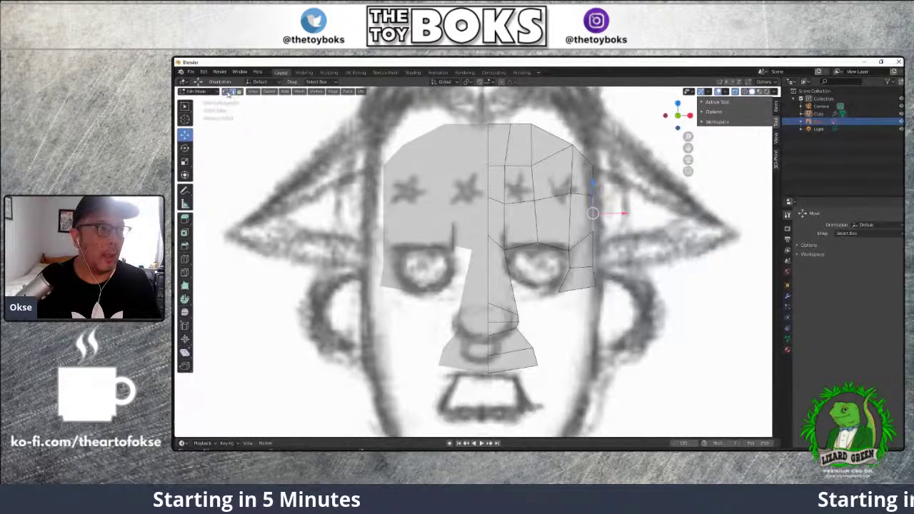
{"action": "key", "text": "1"}
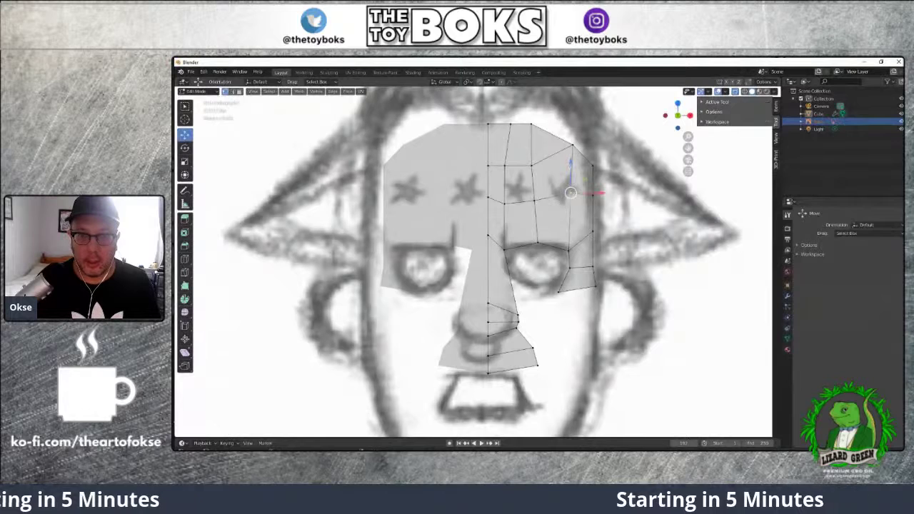
{"action": "key", "text": "g"}
{"action": "key", "text": "z"}
{"action": "left_click", "coordinate": [577, 196]}
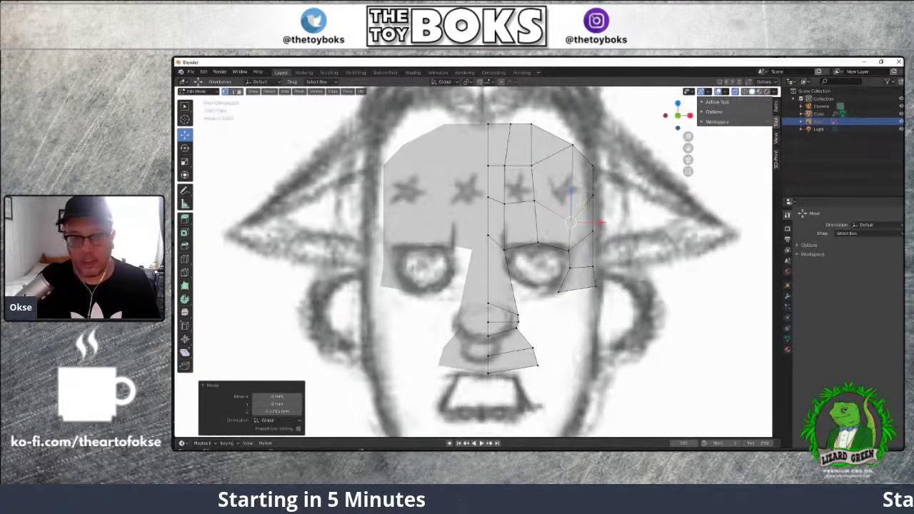
{"action": "key", "text": "g"}
{"action": "key", "text": "z"}
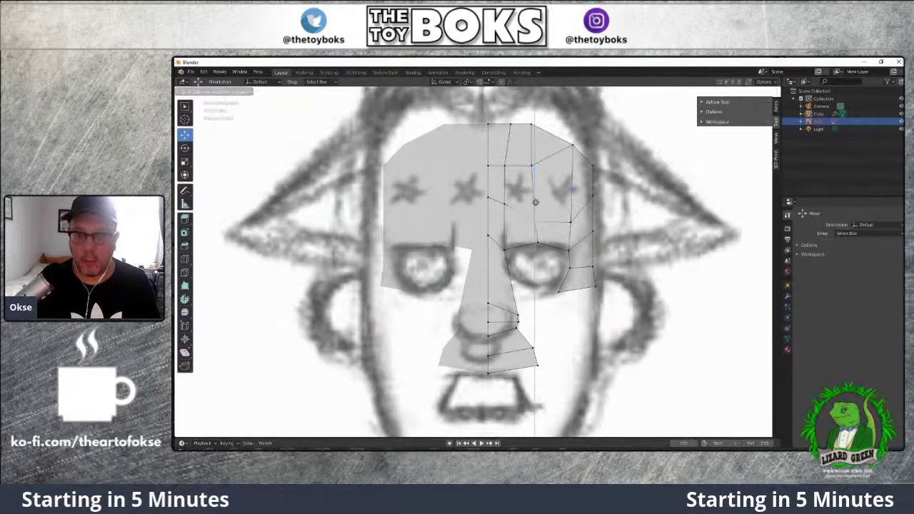
{"action": "key", "text": "Return"}
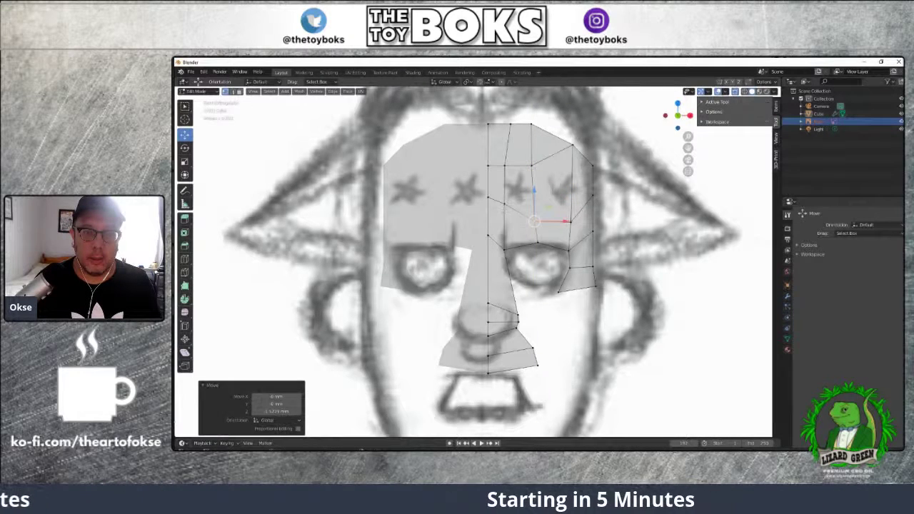
Lower the forehead loop's inner and midline vertices to the same level above the brow, and lower the nose-bridge midline vertex
{"action": "key", "text": "g"}
{"action": "left_click", "coordinate": [504, 206]}
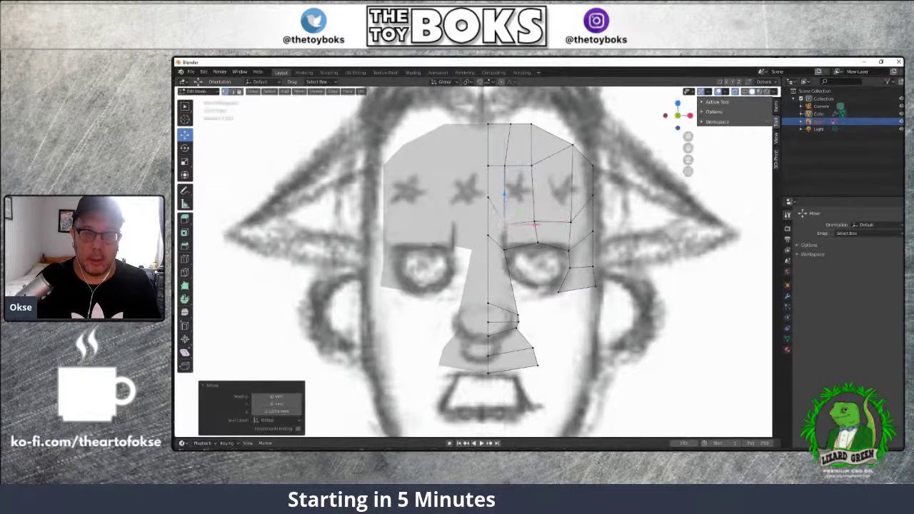
{"action": "key", "text": "g"}
{"action": "left_click", "coordinate": [487, 218]}
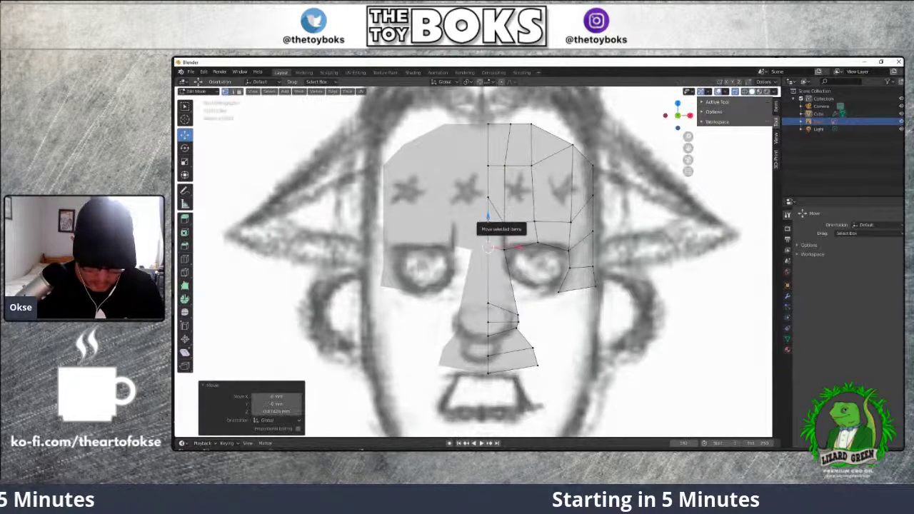
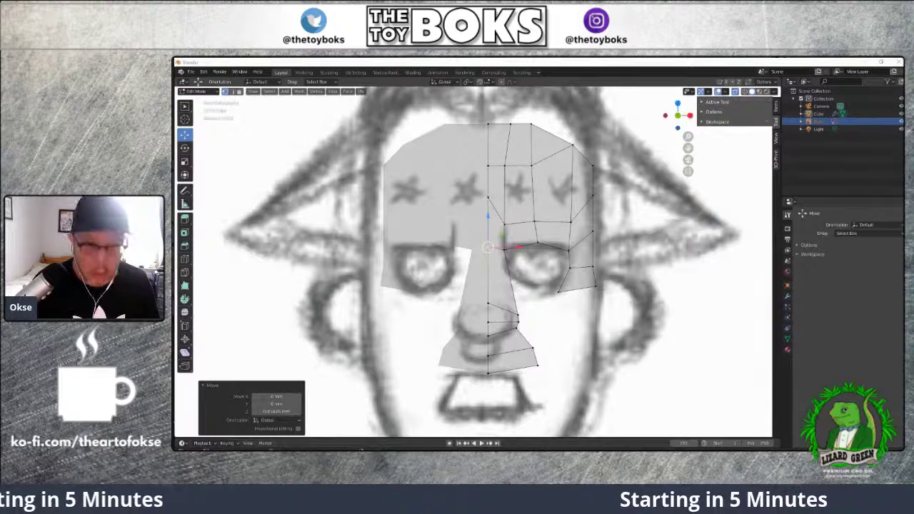
{"action": "left_click", "coordinate": [488, 198]}
{"action": "left_click_drag", "start_coordinate": [488, 198], "coordinate": [488, 222]}
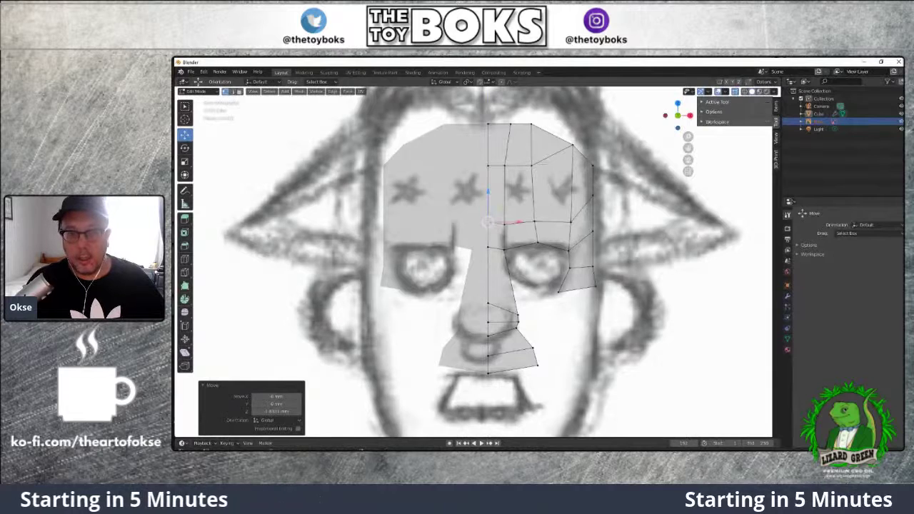
Raise the two hairline vertices beside the midline so the forehead's top edge follows the sketched hairline
{"action": "left_click", "coordinate": [586, 130]}
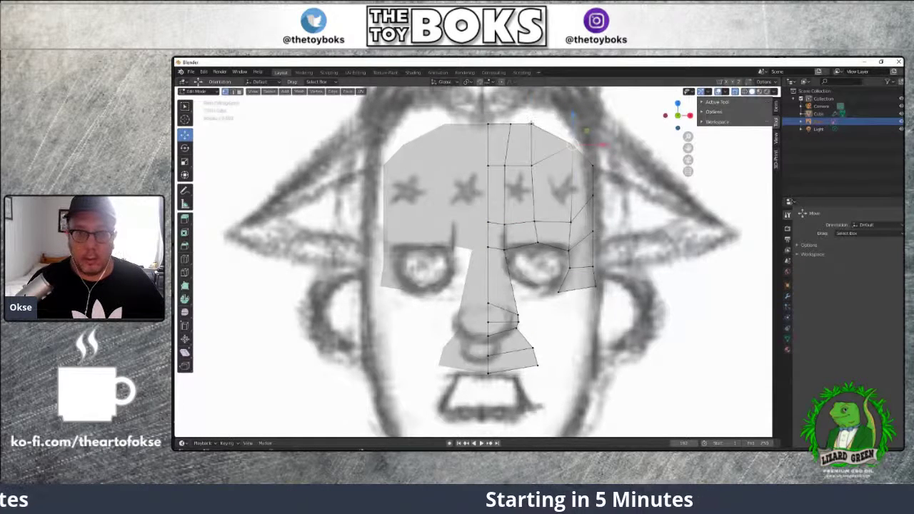
{"action": "left_click_drag", "start_coordinate": [532, 125], "coordinate": [529, 113]}
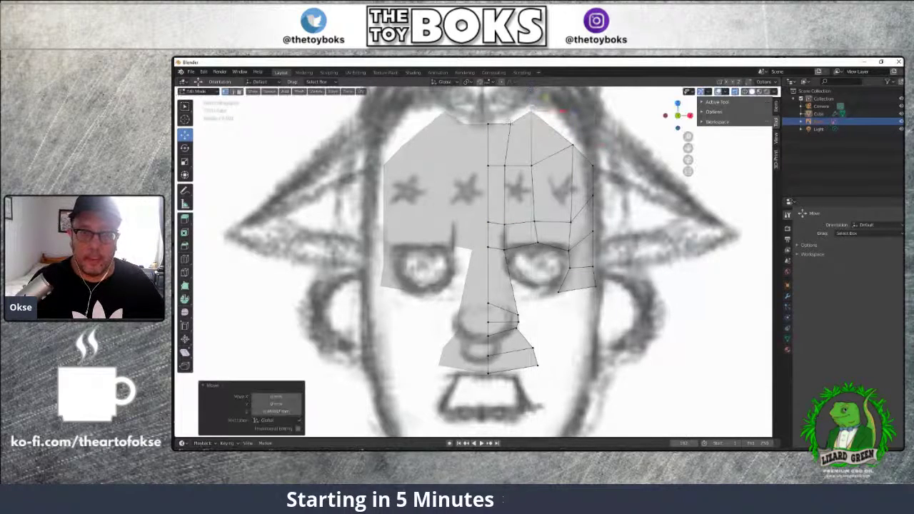
{"action": "key", "text": "s"}
{"action": "left_click", "coordinate": [511, 115]}
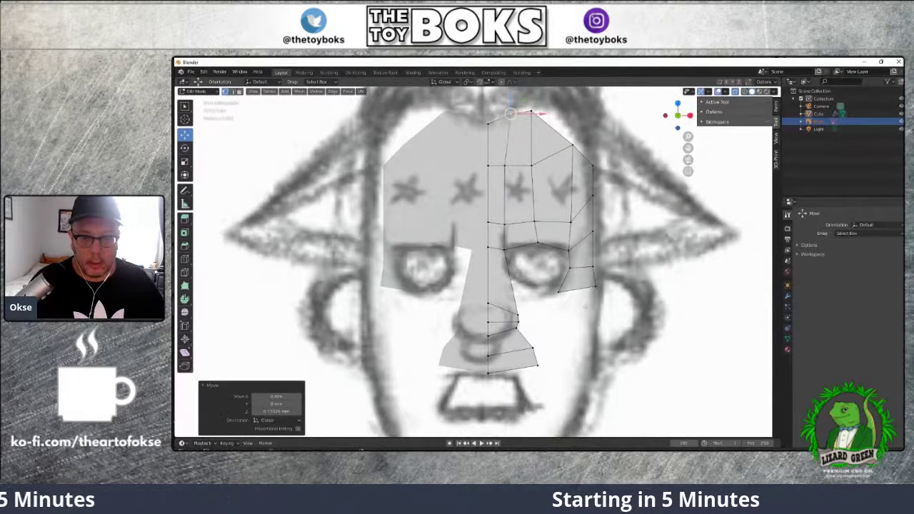
{"action": "scroll", "coordinate": [585, 307], "scroll_direction": "down", "scroll_amount": 2}
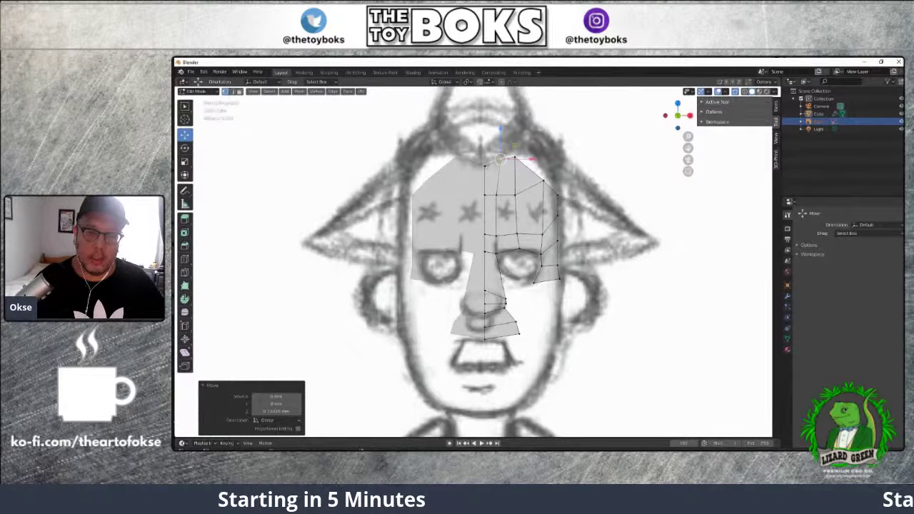
Extrude the bottom edge of the outer-eye faces down onto the cheek and raise the new edge slightly along Z
{"action": "left_click", "coordinate": [533, 282]}
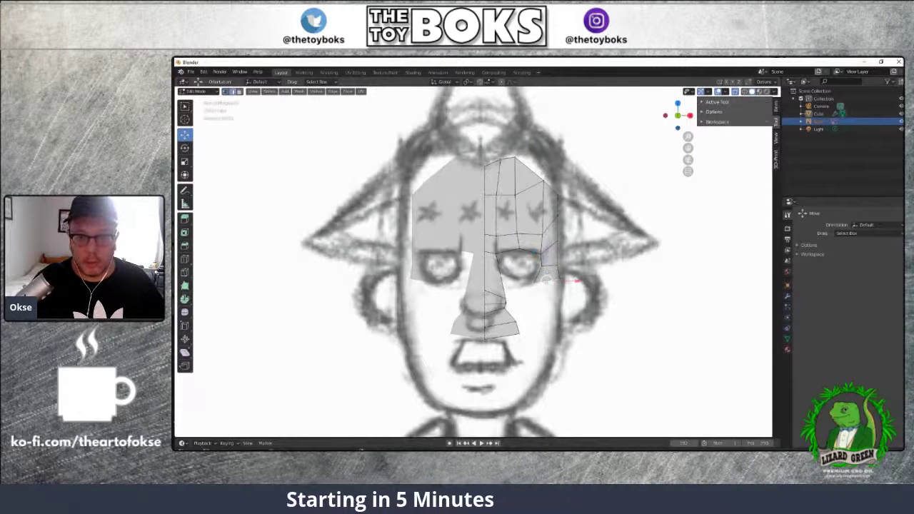
{"action": "key", "text": "e"}
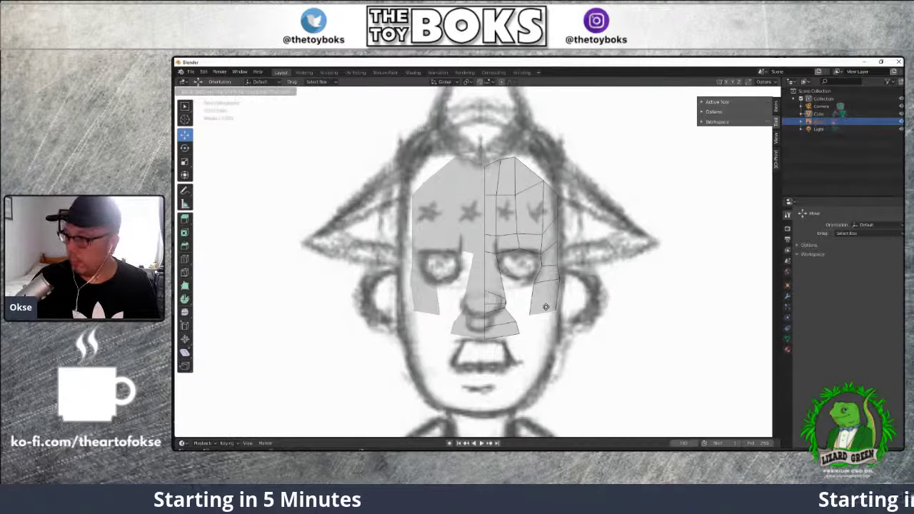
{"action": "left_click", "coordinate": [544, 307]}
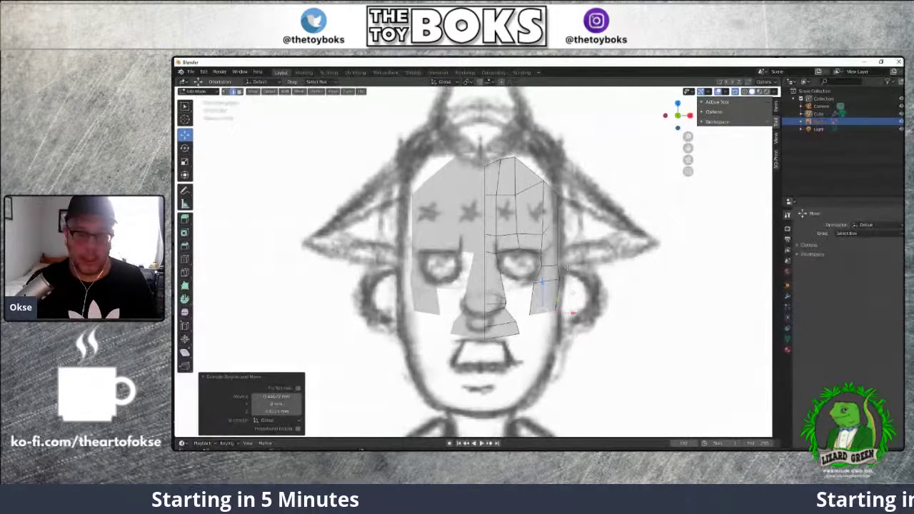
{"action": "key", "text": "g"}
{"action": "key", "text": "z"}
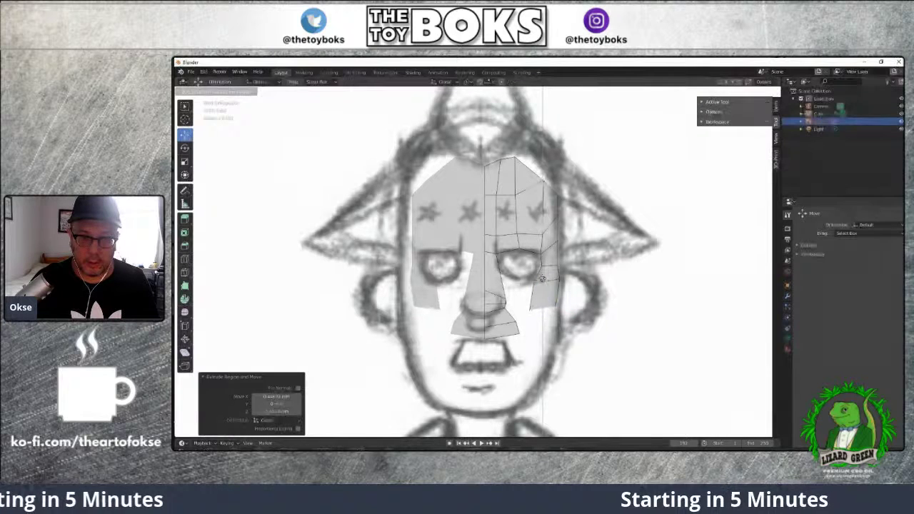
{"action": "left_click", "coordinate": [542, 274]}
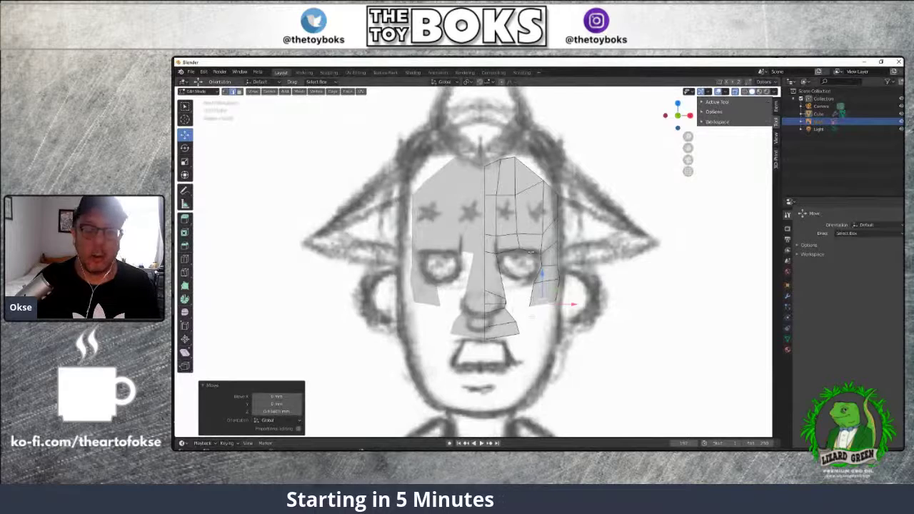
Switch to vertex selection and raise the inner lower vertex of the cheek face slightly along Z
{"action": "key", "text": "1"}
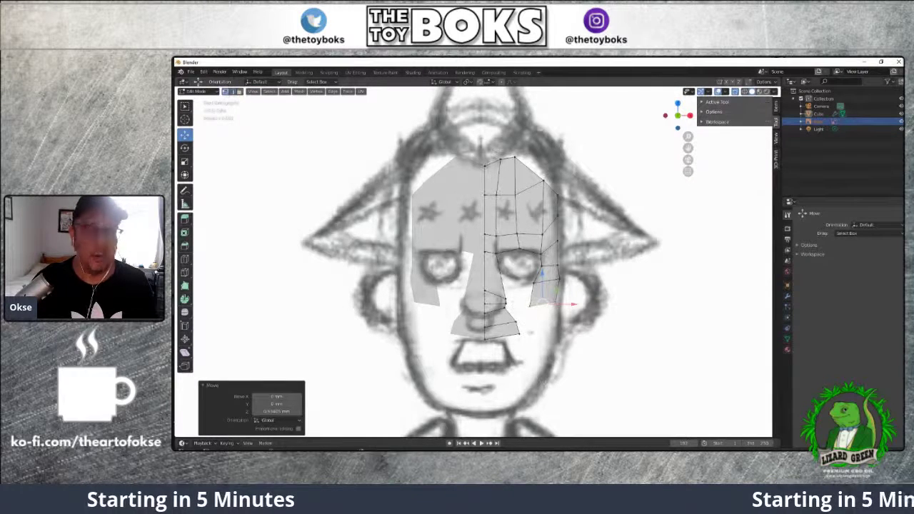
{"action": "left_click", "coordinate": [530, 306]}
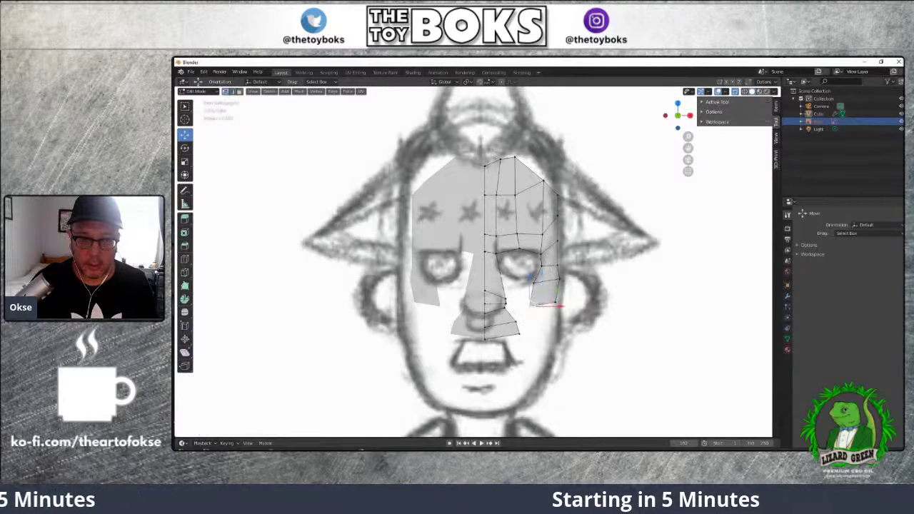
{"action": "left_click_drag", "start_coordinate": [530, 280], "coordinate": [529, 272]}
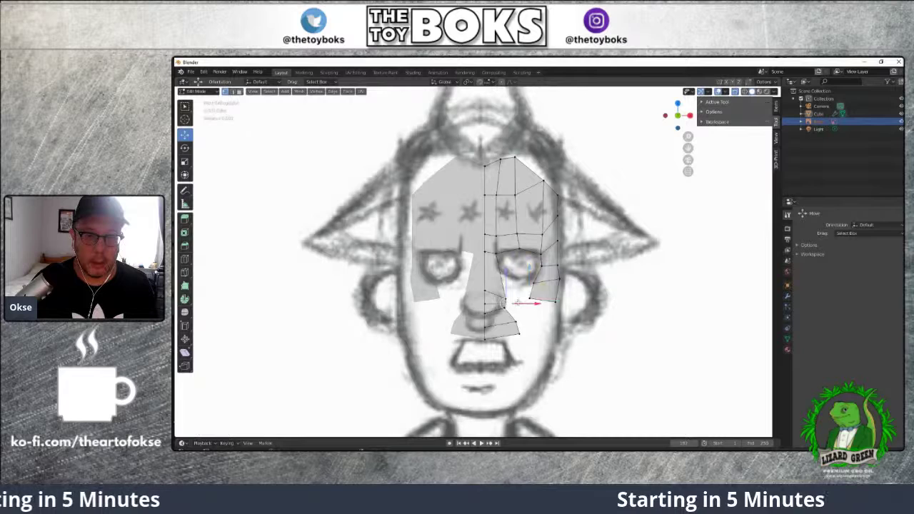
Adjust the outer nostril vertex along X to fit the sketched nose
{"action": "left_click_drag", "start_coordinate": [536, 302], "coordinate": [506, 303]}
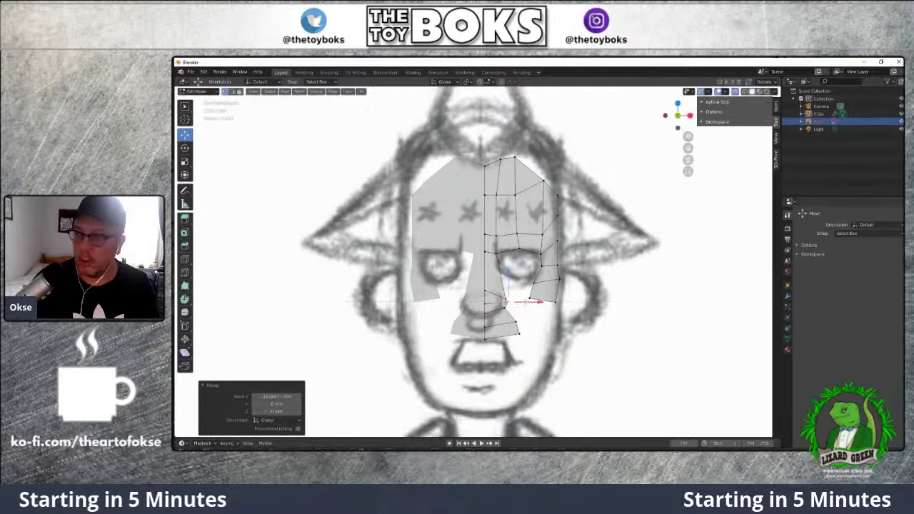
{"action": "scroll", "coordinate": [506, 302], "scroll_direction": "up", "scroll_amount": 4}
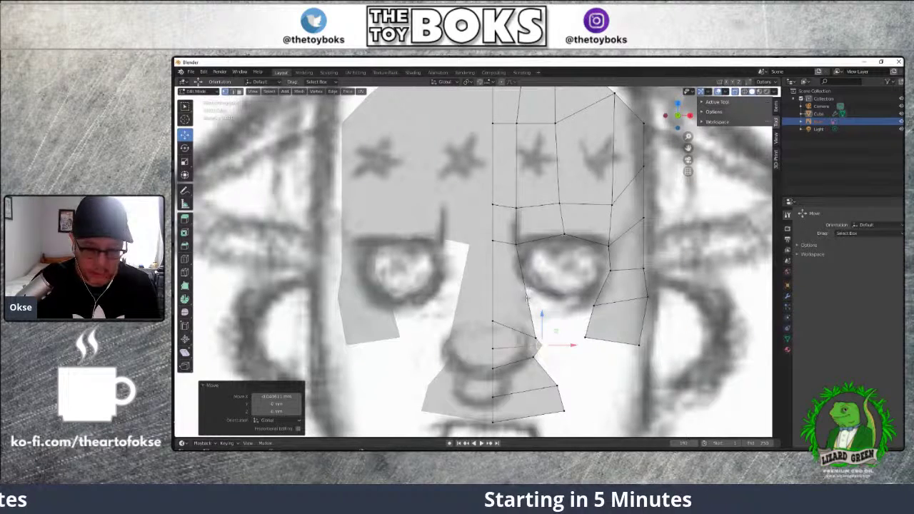
{"action": "middle_click_drag", "start_coordinate": [556, 330], "coordinate": [523, 254], "text": "shift"}
{"action": "left_click_drag", "start_coordinate": [532, 269], "coordinate": [533, 268]}
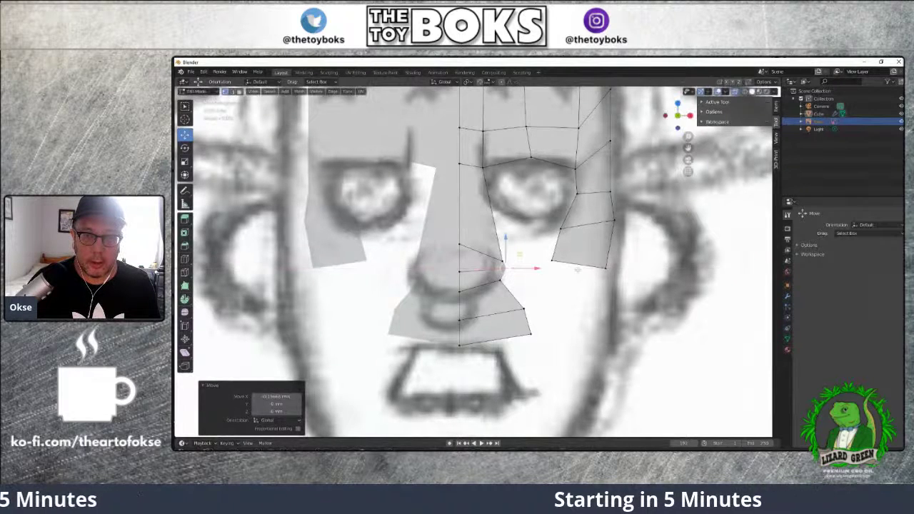
Box-select the outer column of vertices from temple to cheek and move it inward along X
{"action": "scroll", "coordinate": [618, 219], "scroll_direction": "down", "scroll_amount": 3}
{"action": "scroll", "coordinate": [618, 219], "scroll_direction": "down", "scroll_amount": 3}
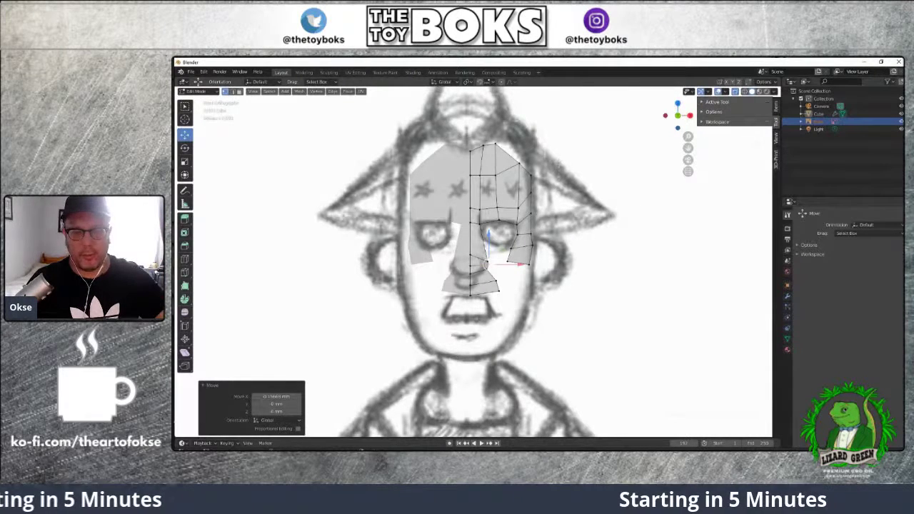
{"action": "left_click_drag", "start_coordinate": [528, 160], "coordinate": [558, 304]}
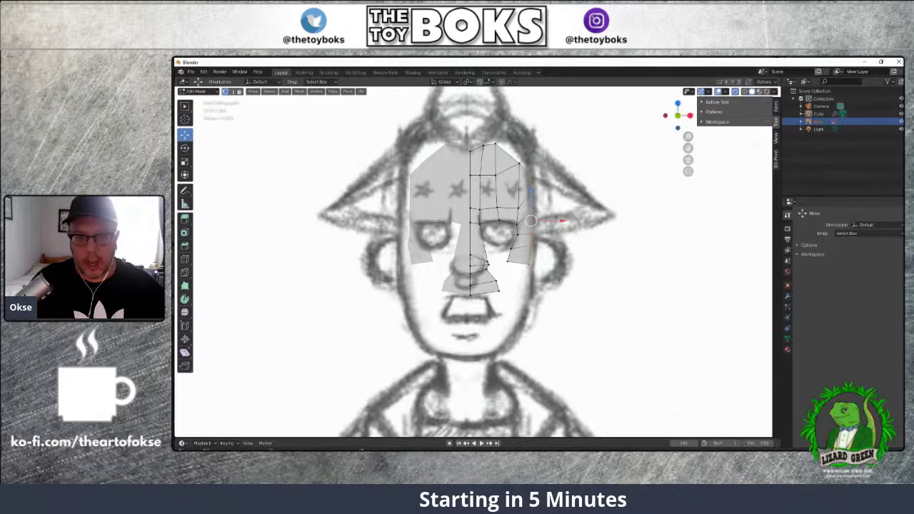
{"action": "left_click_drag", "start_coordinate": [554, 220], "coordinate": [554, 220]}
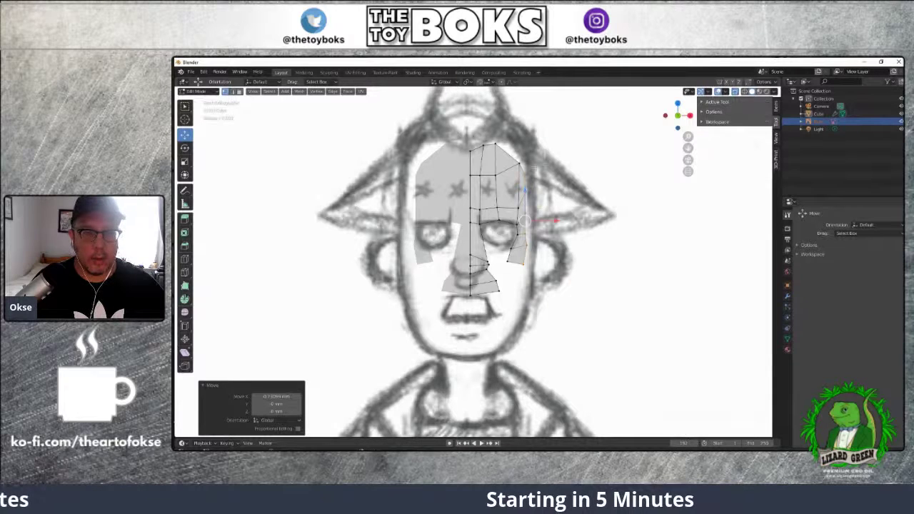
Extrude the mesh's outer edge from hairline to cheek outward to the side of the sketched head
{"action": "left_click", "coordinate": [520, 263]}
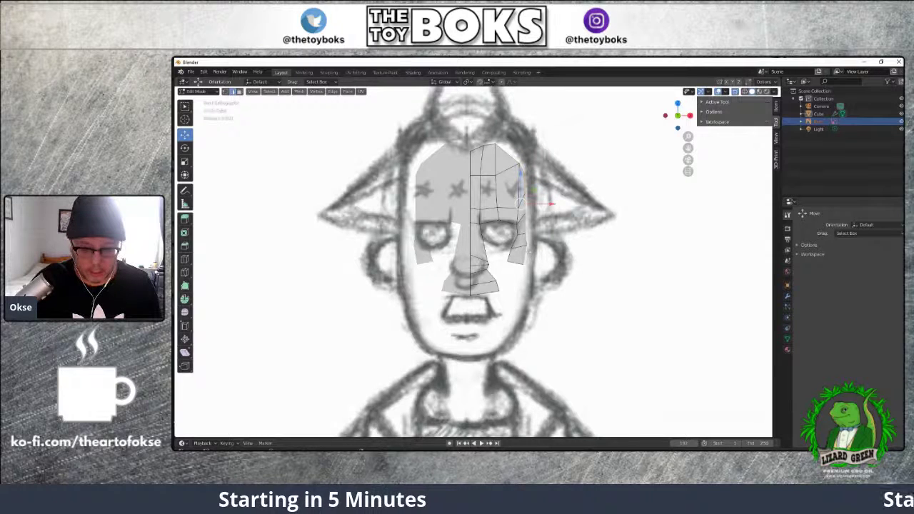
{"action": "key", "text": "e"}
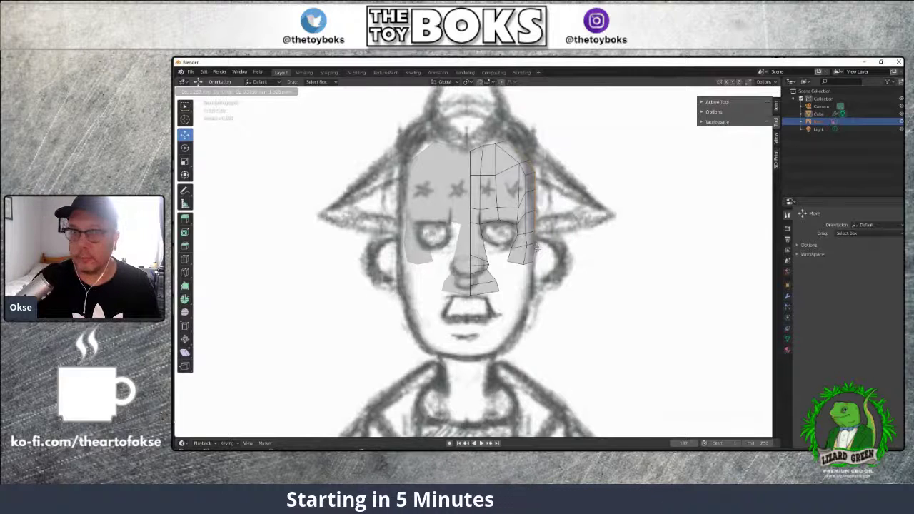
{"action": "left_click", "coordinate": [537, 248]}
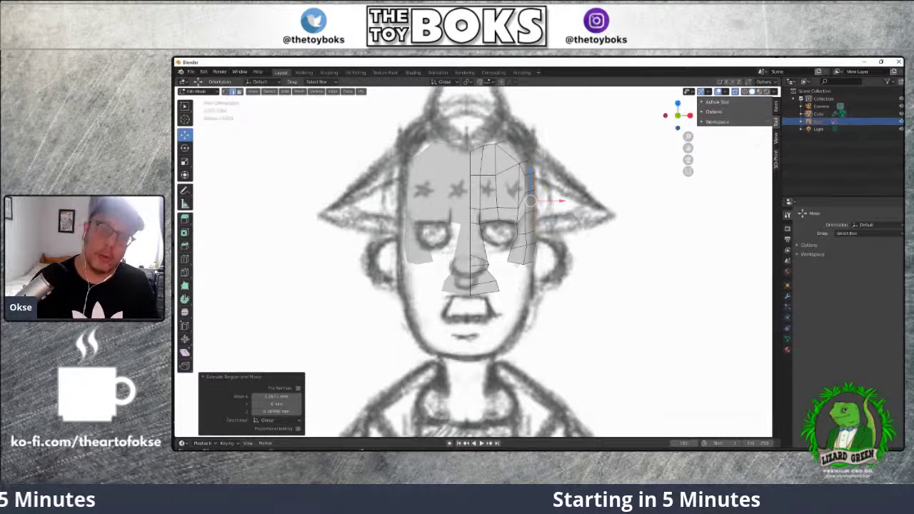
Move the upper temple vertex slightly to refine the forehead's outer contour
{"action": "left_click", "coordinate": [526, 262]}
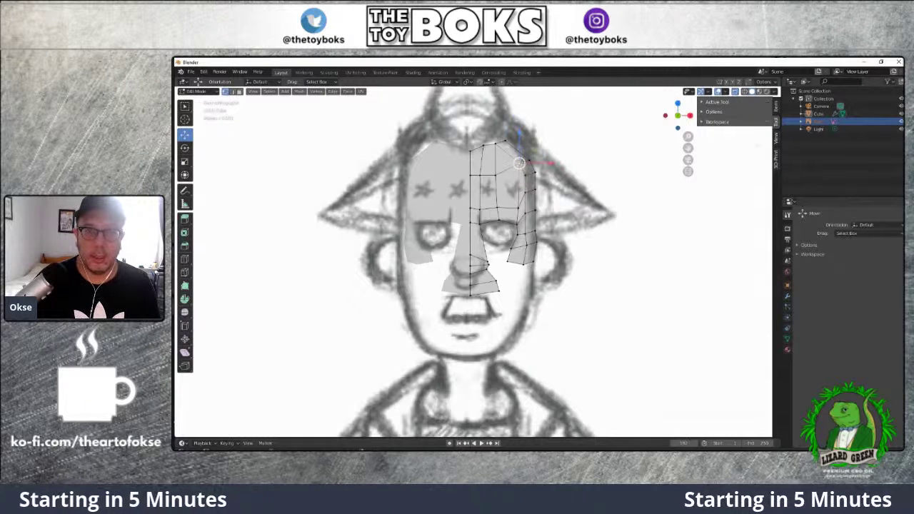
{"action": "key", "text": "g"}
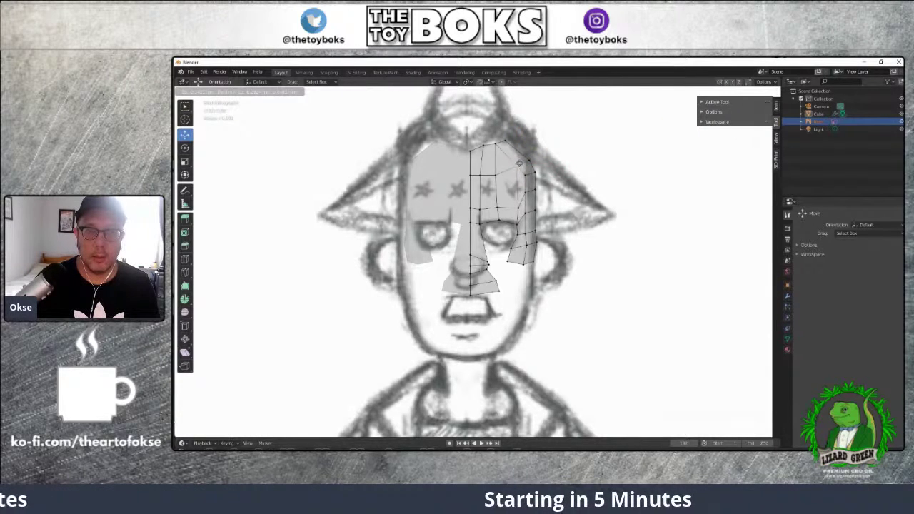
{"action": "left_click", "coordinate": [519, 164]}
Shift the inner lower vertex of the cheek outward along X
{"action": "left_click", "coordinate": [550, 212]}
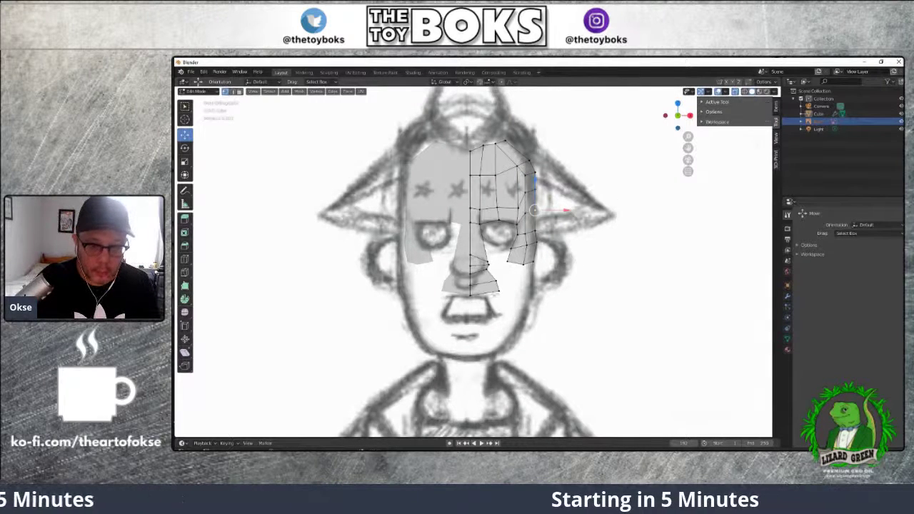
{"action": "left_click", "coordinate": [497, 290]}
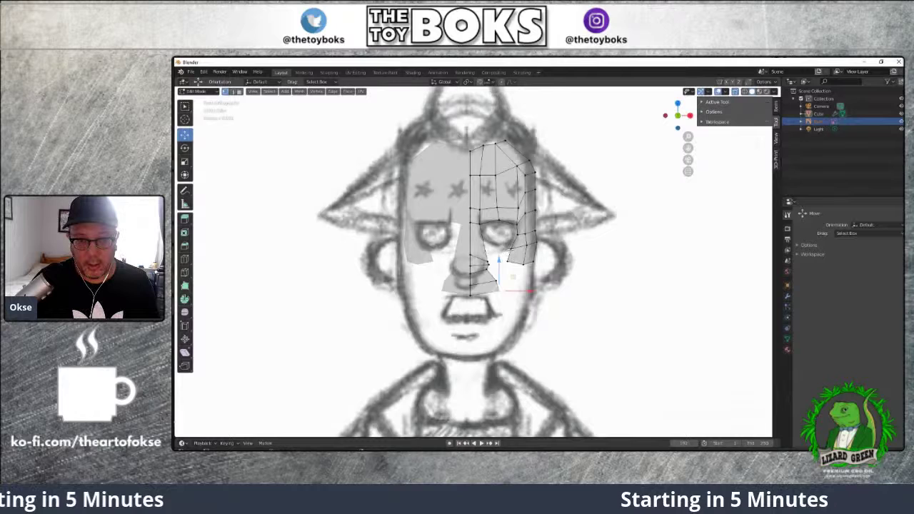
{"action": "left_click_drag", "start_coordinate": [537, 261], "coordinate": [540, 261]}
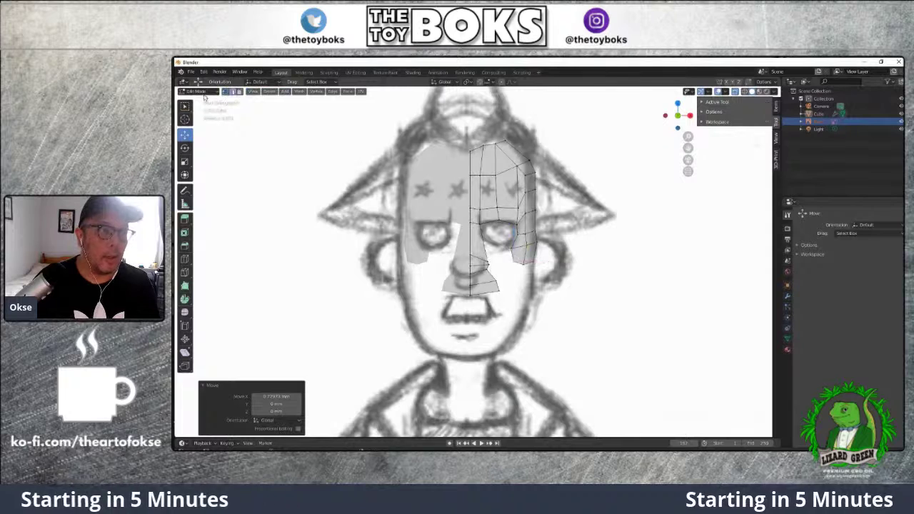
Extrude the lower cheek edge inward and down toward the nose
{"action": "left_click", "coordinate": [542, 255]}
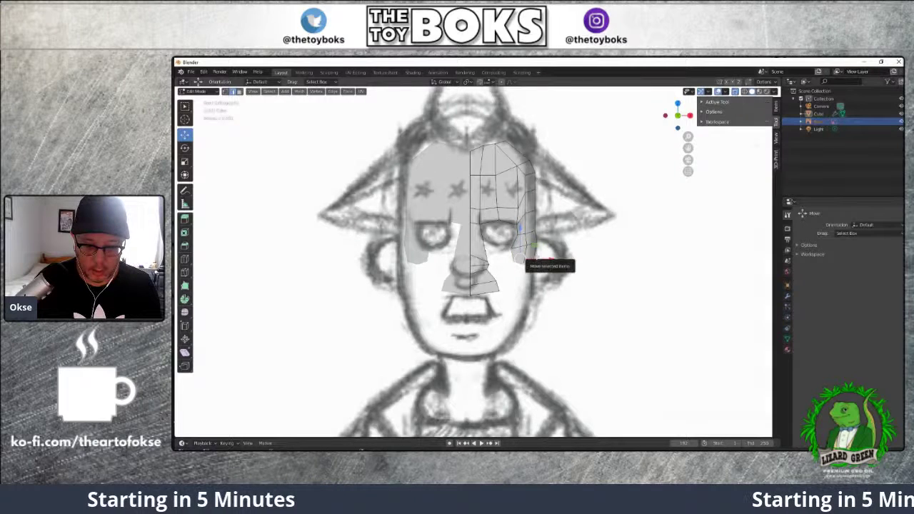
{"action": "key", "text": "g"}
{"action": "left_click", "coordinate": [528, 267]}
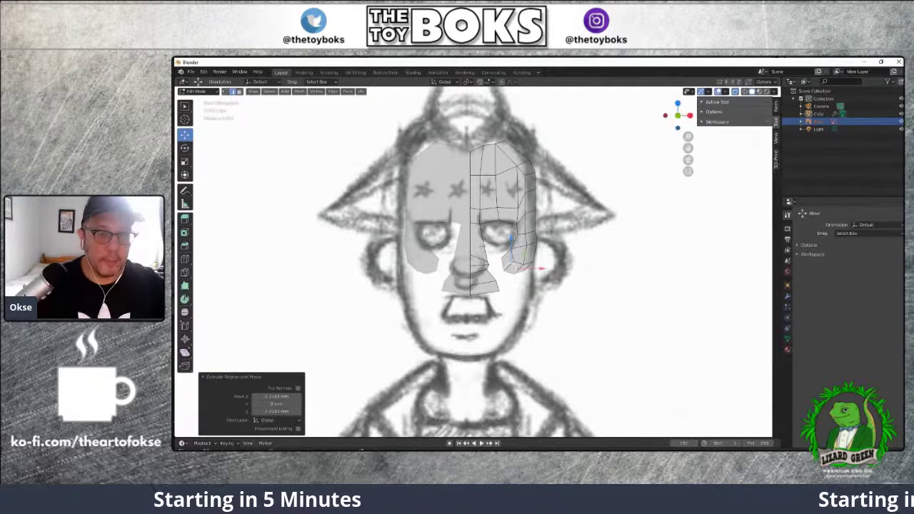
Add a loop cut across the nose bridge beside the eye and shift its outer vertex along X to follow the sketched nose
{"action": "left_click", "coordinate": [483, 244]}
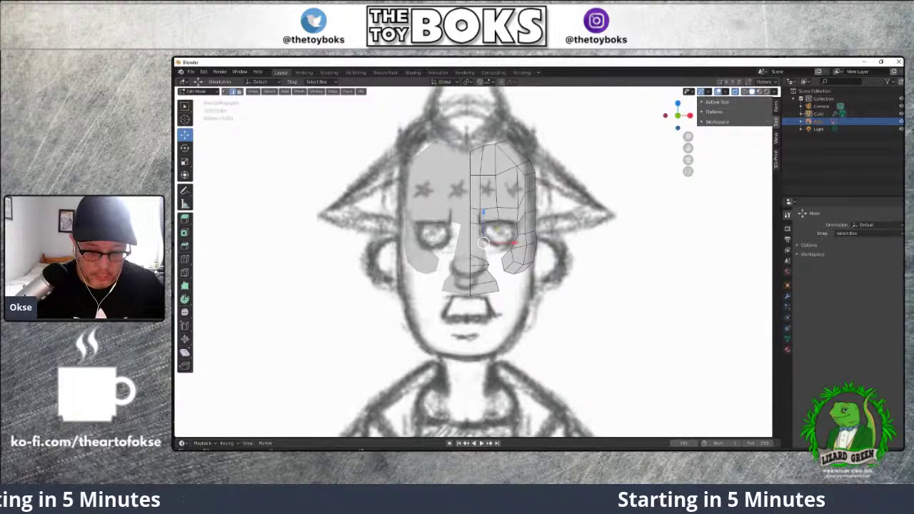
{"action": "key", "text": "g"}
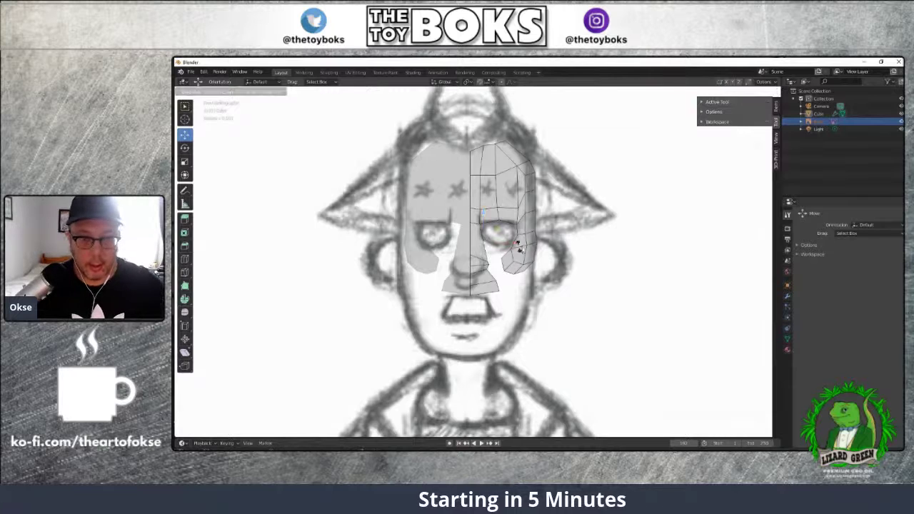
{"action": "left_click", "coordinate": [486, 242]}
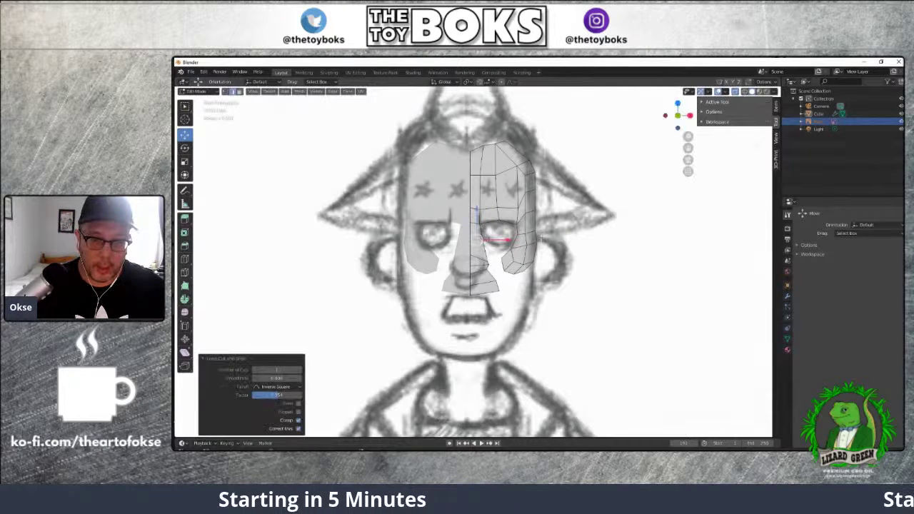
{"action": "left_click", "coordinate": [225, 92]}
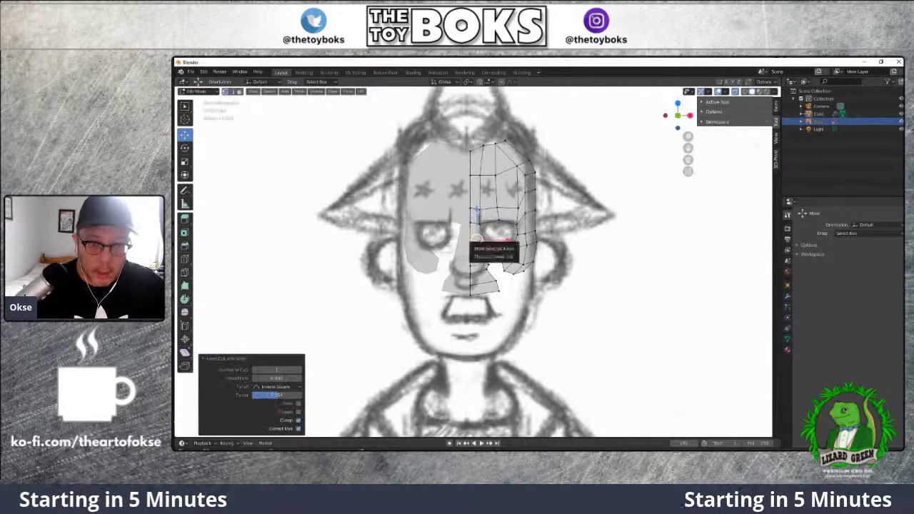
{"action": "left_click", "coordinate": [477, 240]}
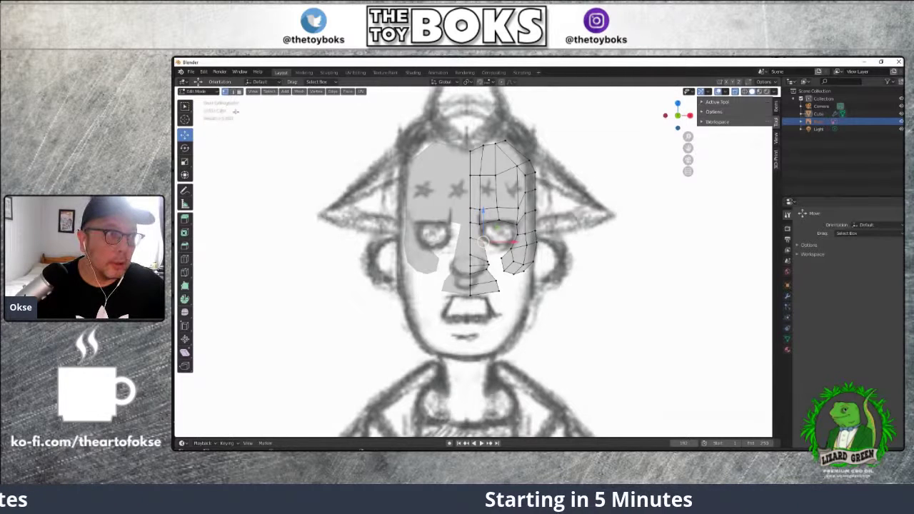
{"action": "left_click_drag", "start_coordinate": [499, 242], "coordinate": [502, 241]}
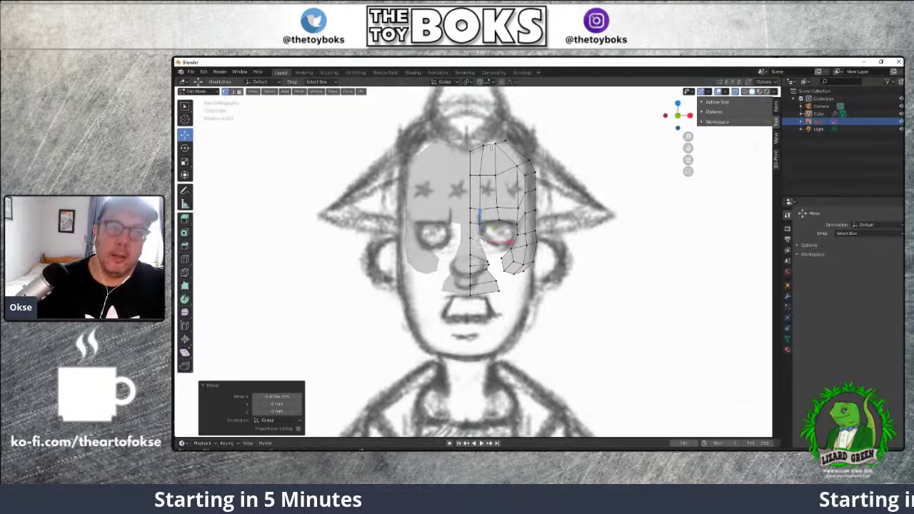
Raise the hairline vertex above the eye slightly along Z to round the top of the forehead
{"action": "left_click", "coordinate": [495, 144]}
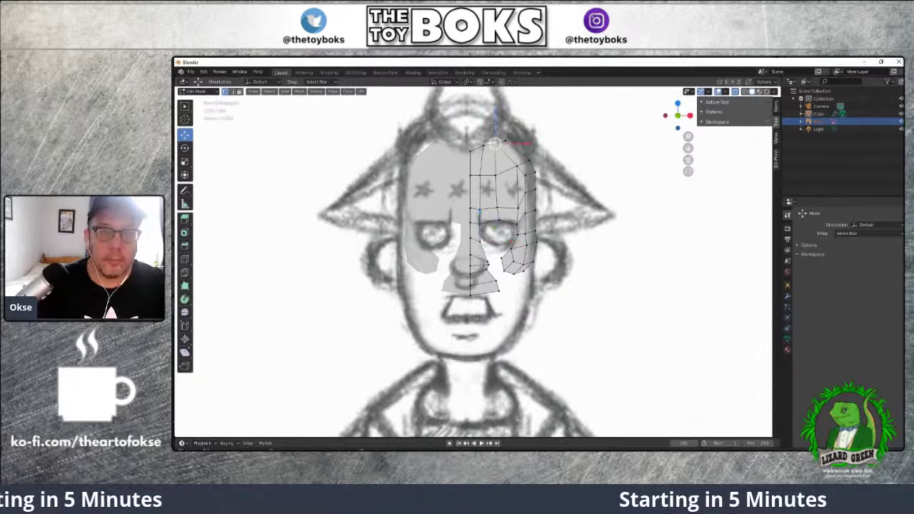
{"action": "key", "text": "g"}
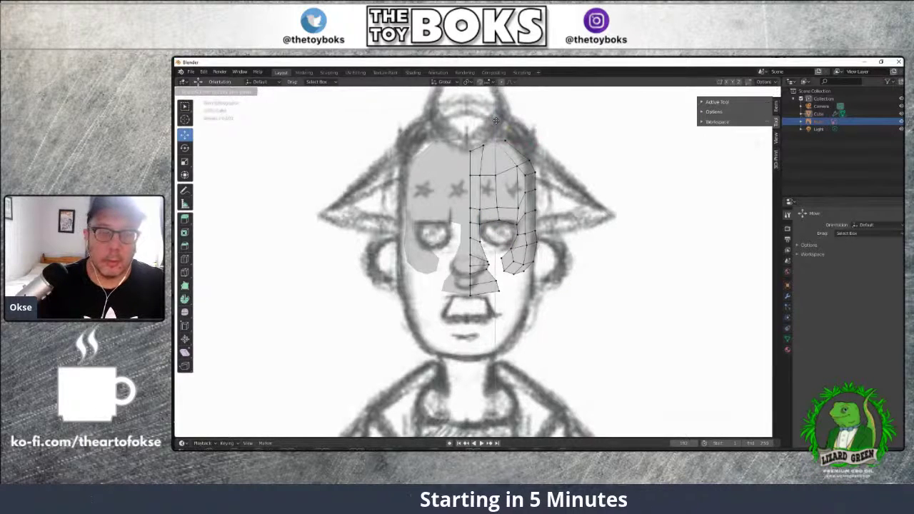
{"action": "left_click", "coordinate": [495, 138]}
{"action": "left_click", "coordinate": [517, 166]}
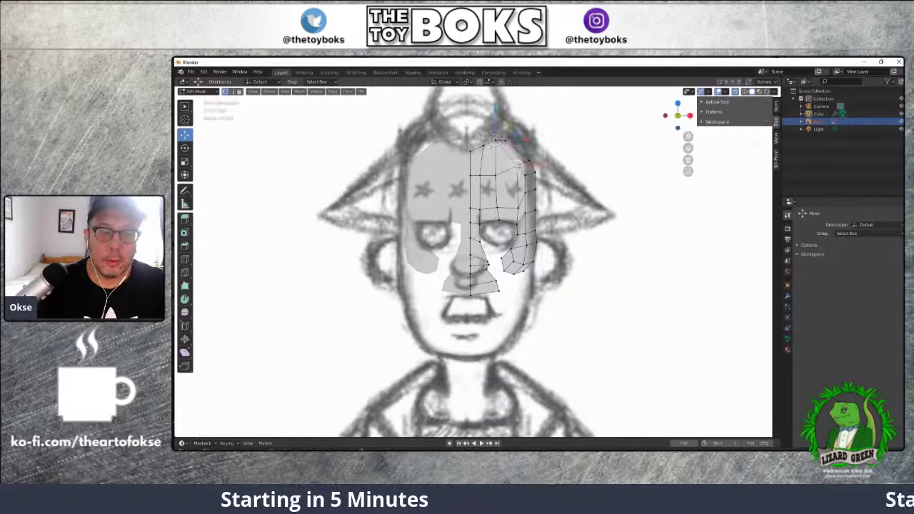
{"action": "left_click", "coordinate": [504, 140]}
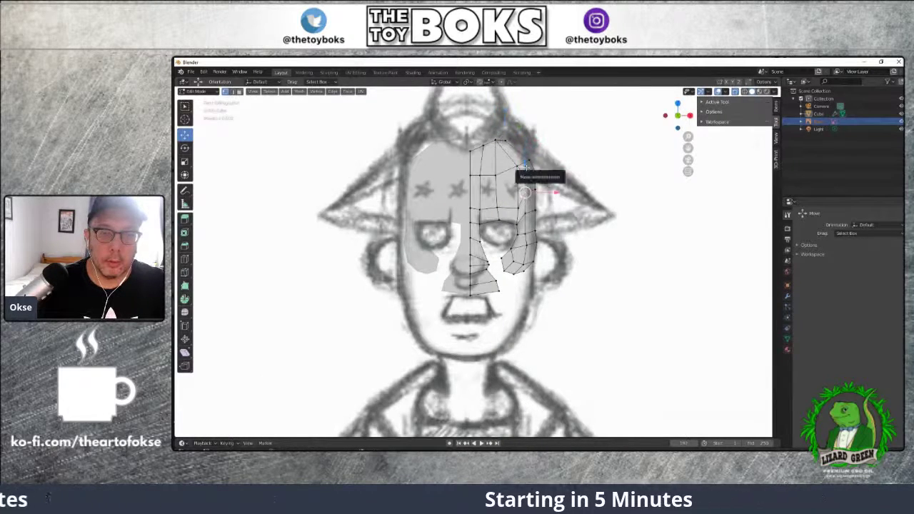
Adjust the temple and outer side vertices along Z to even out their spacing from the brow to the eye
{"action": "key", "text": "g"}
{"action": "left_click", "coordinate": [528, 179]}
{"action": "left_click", "coordinate": [534, 189]}
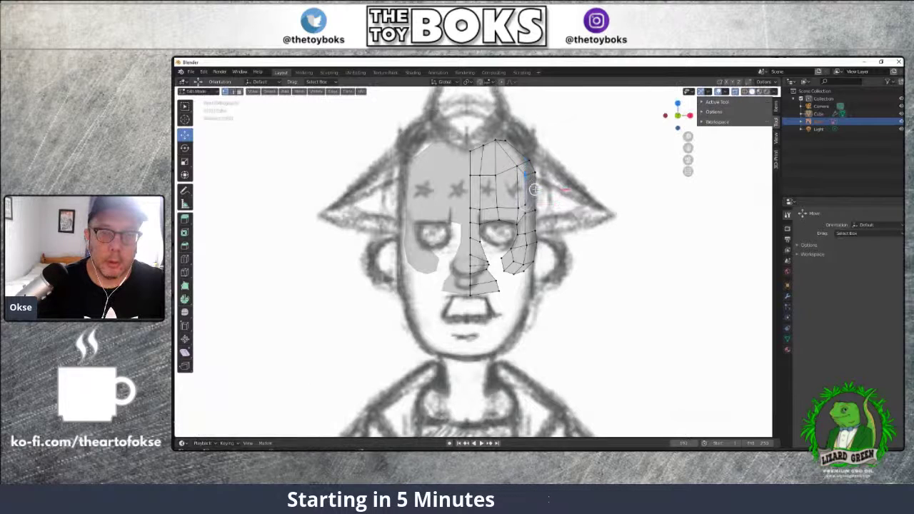
{"action": "left_click_drag", "start_coordinate": [534, 190], "coordinate": [534, 195]}
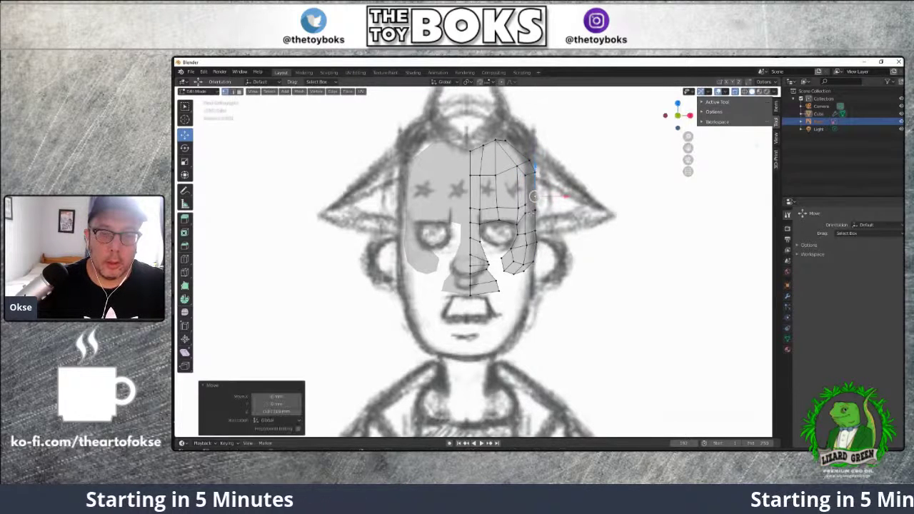
{"action": "left_click", "coordinate": [526, 193]}
{"action": "key", "text": "g"}
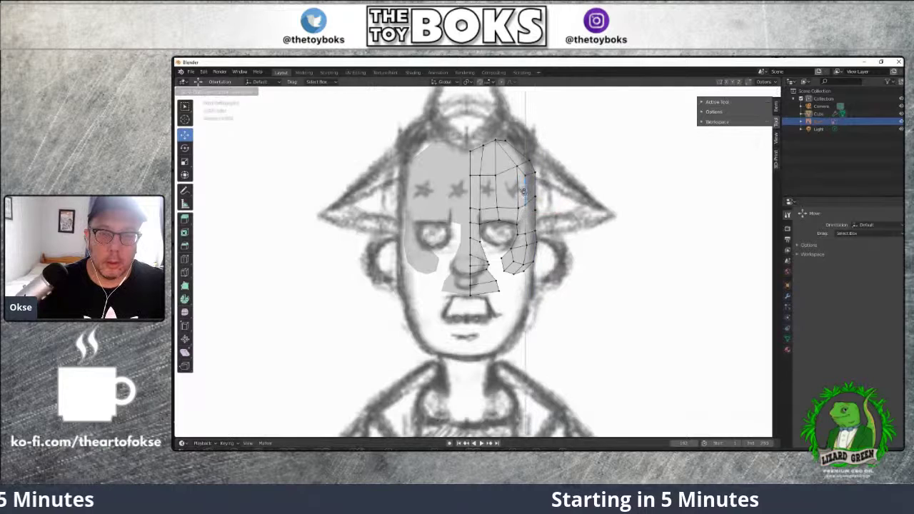
{"action": "left_click", "coordinate": [524, 194]}
{"action": "left_click", "coordinate": [533, 209]}
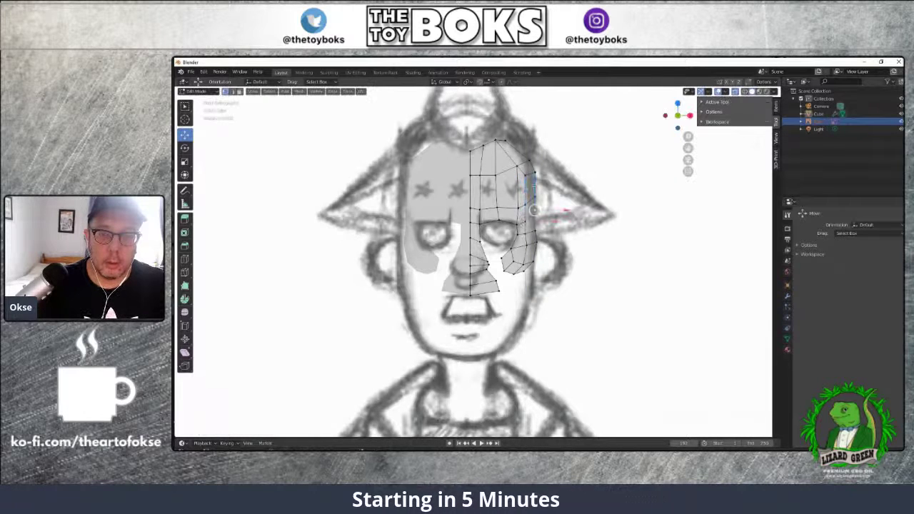
{"action": "left_click_drag", "start_coordinate": [535, 187], "coordinate": [534, 198]}
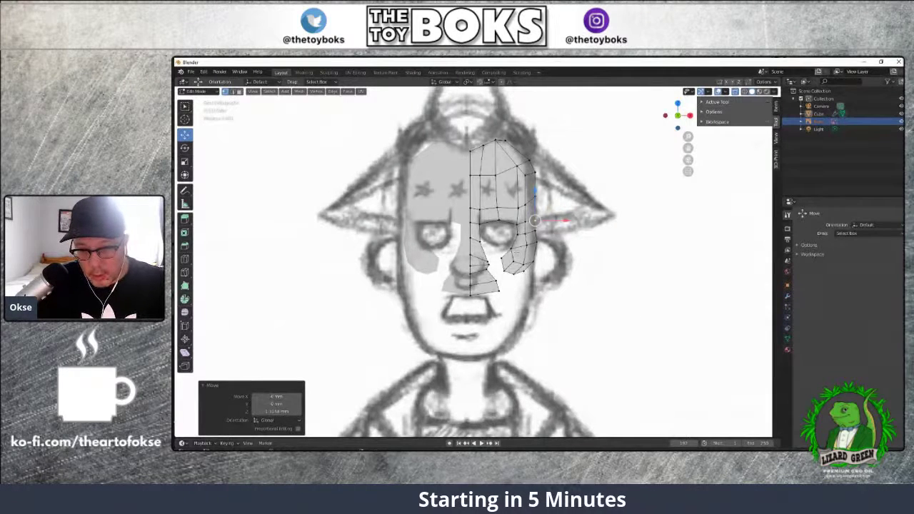
Raise the cheek's upper inner vertex along Z to the lower eyelid and move its lower inner vertex along X toward the nose
{"action": "left_click", "coordinate": [502, 258]}
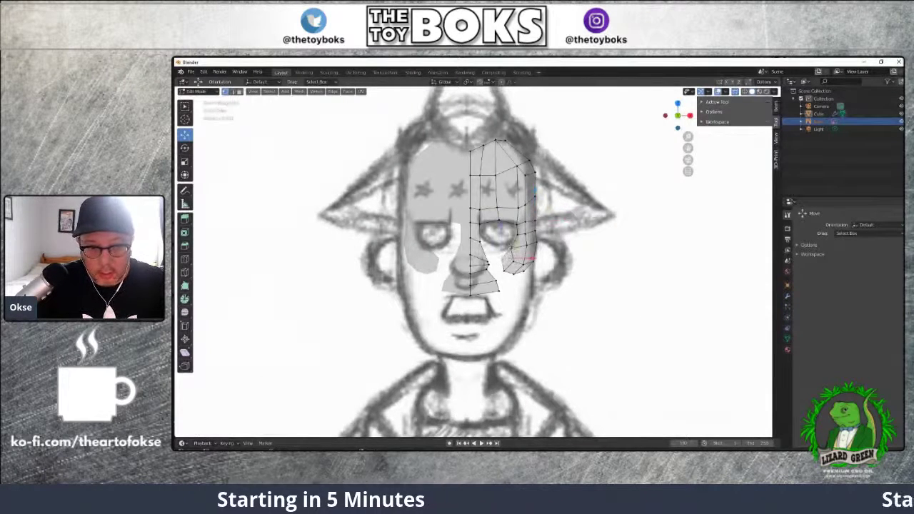
{"action": "left_click_drag", "start_coordinate": [502, 258], "coordinate": [502, 247]}
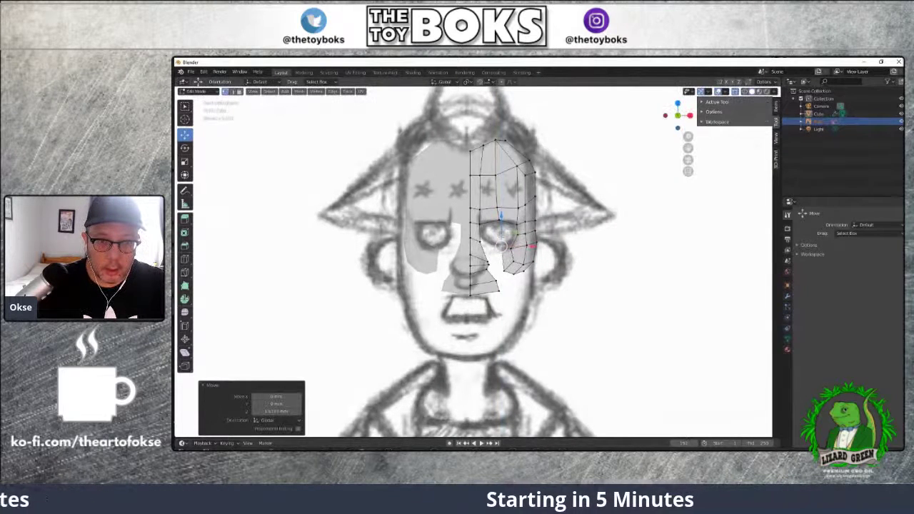
{"action": "left_click_drag", "start_coordinate": [516, 247], "coordinate": [520, 270]}
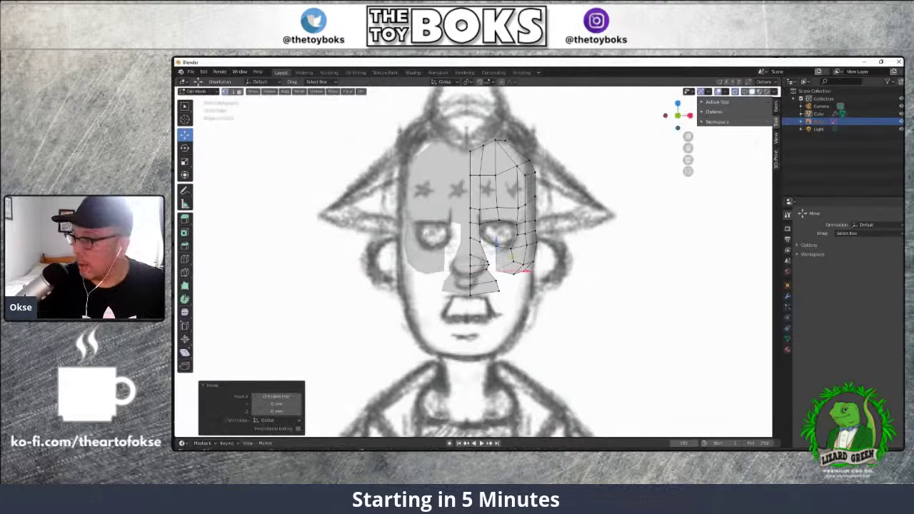
{"action": "left_click_drag", "start_coordinate": [521, 270], "coordinate": [522, 263]}
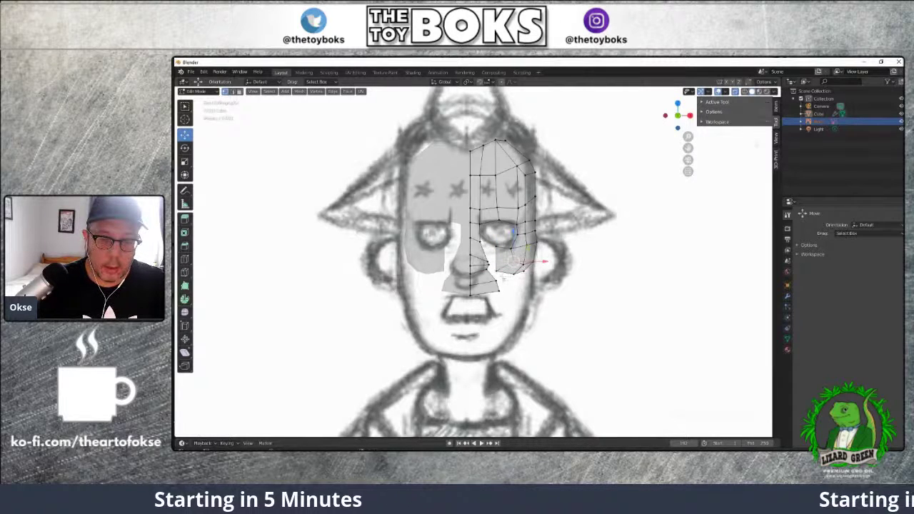
Switch to edge selection and fill a face between the side of the nose and the cheek's inner edge
{"action": "left_click", "coordinate": [498, 271]}
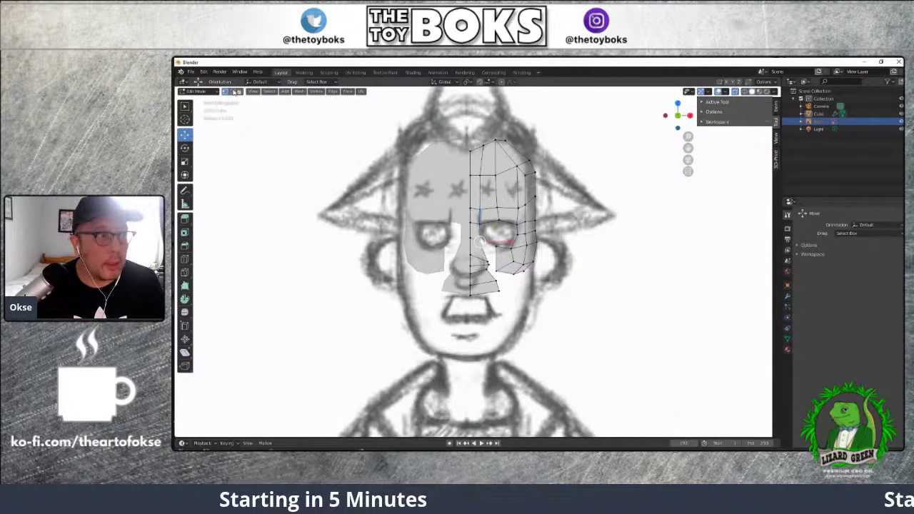
{"action": "left_click", "coordinate": [485, 252]}
{"action": "left_click", "coordinate": [504, 257]}
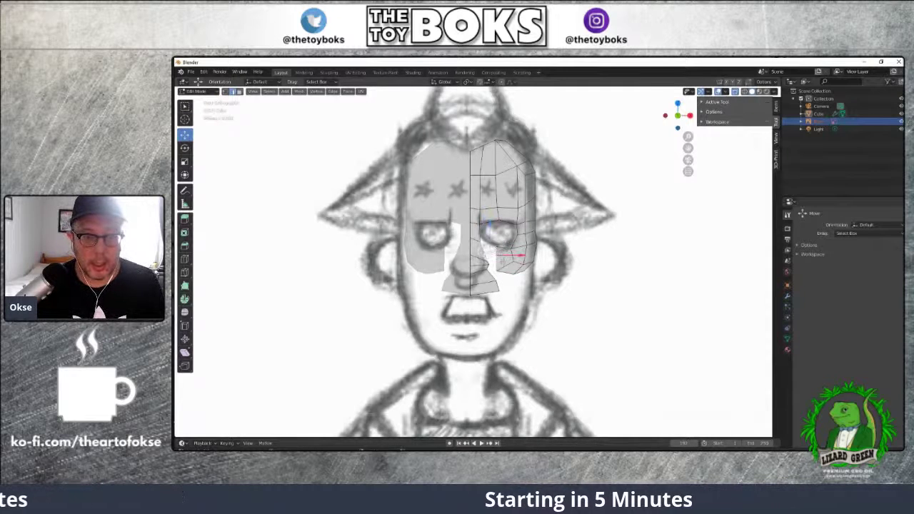
{"action": "mouse_move", "coordinate": [513, 254]}
{"action": "left_mouse_down"}
{"action": "mouse_move", "coordinate": [541, 251]}
{"action": "mouse_move", "coordinate": [517, 247]}
{"action": "left_mouse_up"}
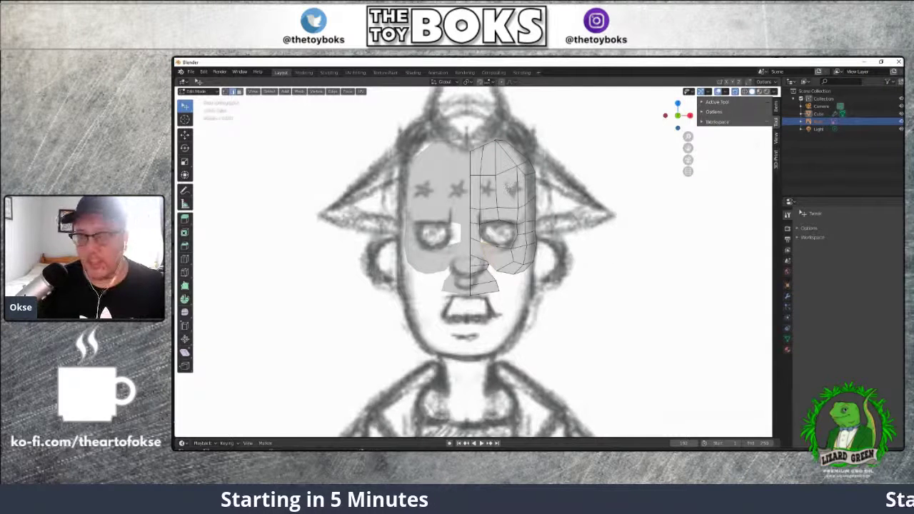
Switch back to the Move tool and vertex selection, and lower the outer forehead vertex along Z
{"action": "left_click", "coordinate": [184, 134]}
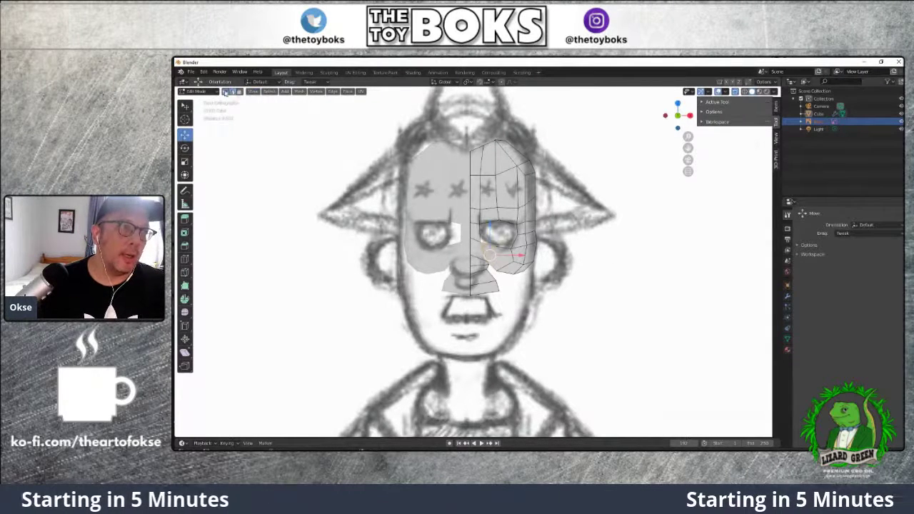
{"action": "left_click", "coordinate": [225, 92]}
{"action": "left_click", "coordinate": [516, 166]}
{"action": "left_click_drag", "start_coordinate": [517, 166], "coordinate": [516, 145]}
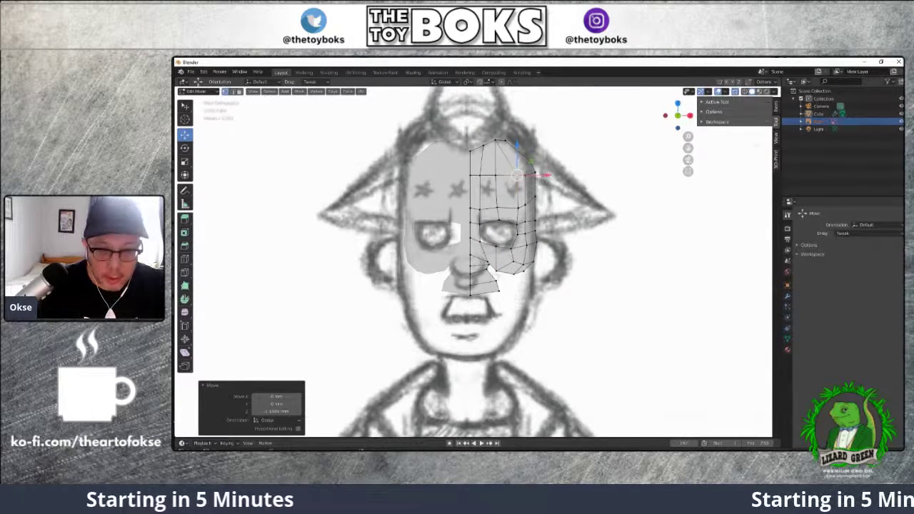
Move the outermost nostril vertex slightly inward along X to fit the sketched nose
{"action": "left_click", "coordinate": [486, 269]}
{"action": "scroll", "coordinate": [487, 270], "scroll_direction": "up", "scroll_amount": 6}
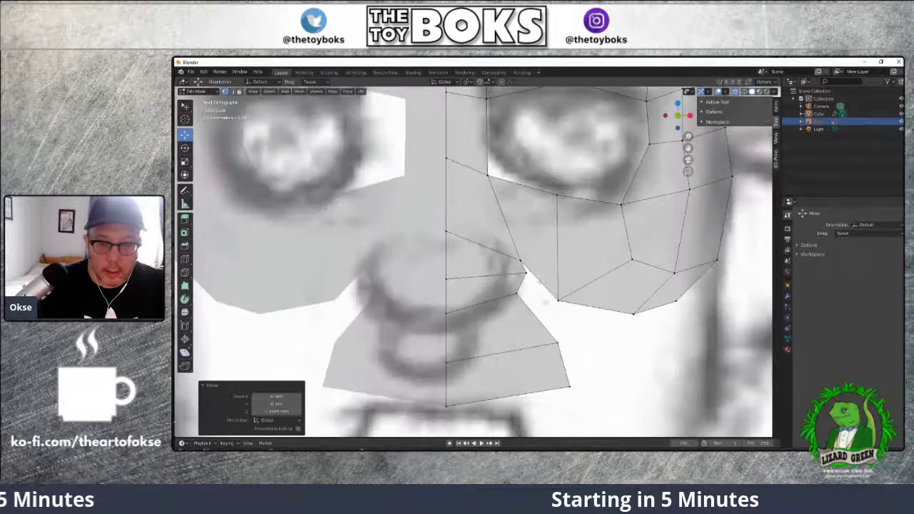
{"action": "left_click_drag", "start_coordinate": [551, 272], "coordinate": [541, 274]}
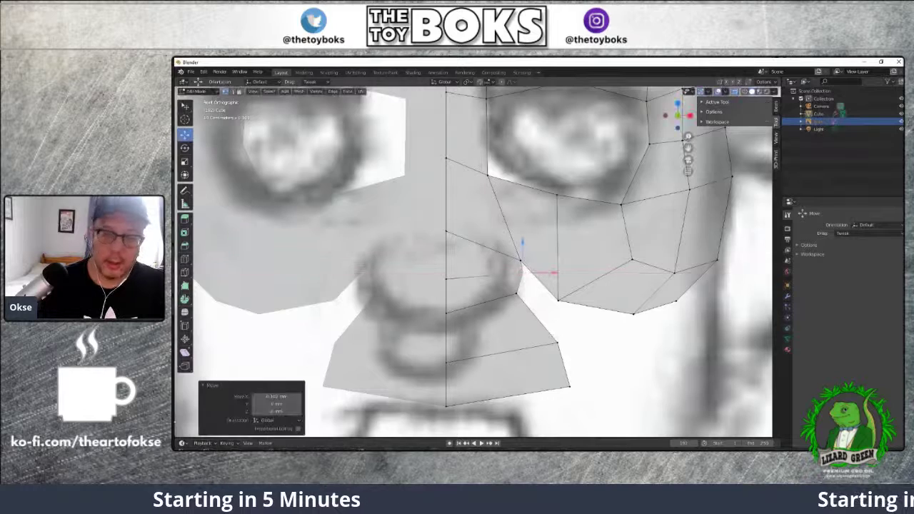
Move the inner cheek vertex below the outer eye corner slightly along Z
{"action": "scroll", "coordinate": [579, 291], "scroll_direction": "down", "scroll_amount": 4}
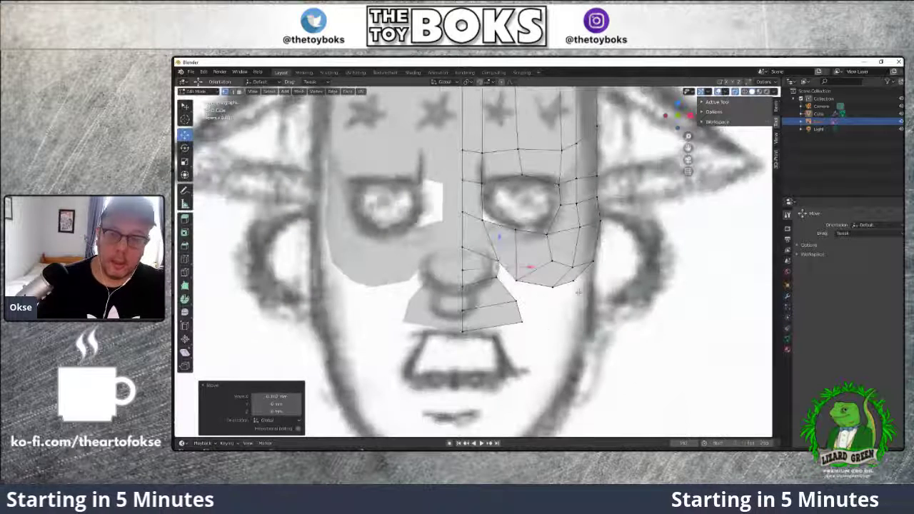
{"action": "left_click", "coordinate": [551, 260]}
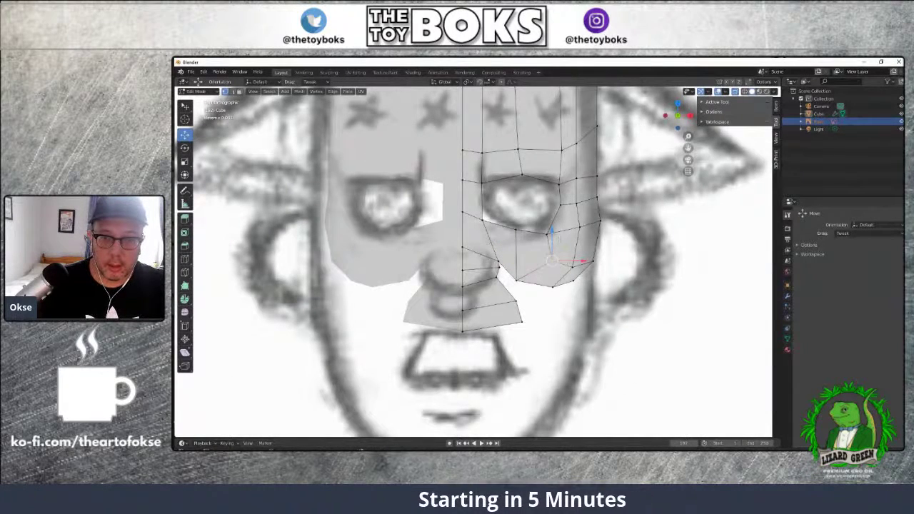
{"action": "left_click_drag", "start_coordinate": [551, 236], "coordinate": [532, 254]}
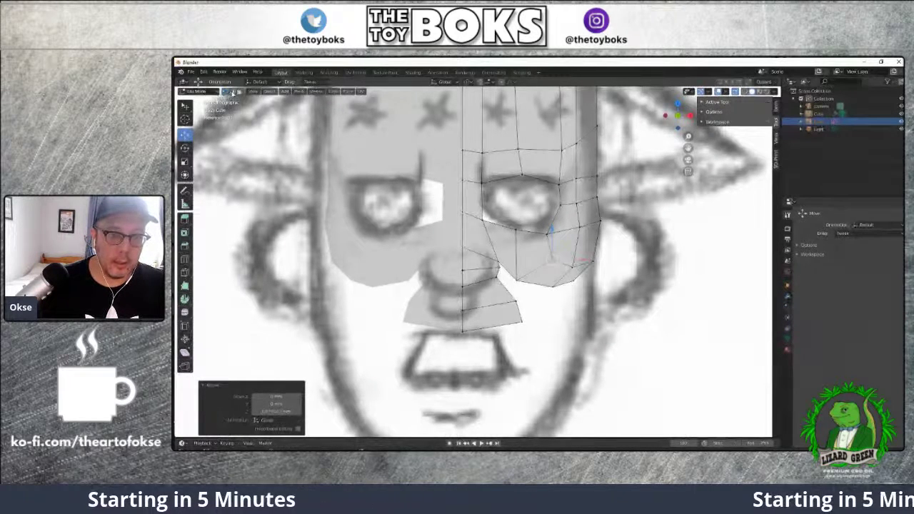
Switch to edge selection and add a horizontal loop cut across the nose and cheek below the eye
{"action": "key", "text": "2"}
{"action": "left_click", "coordinate": [463, 229]}
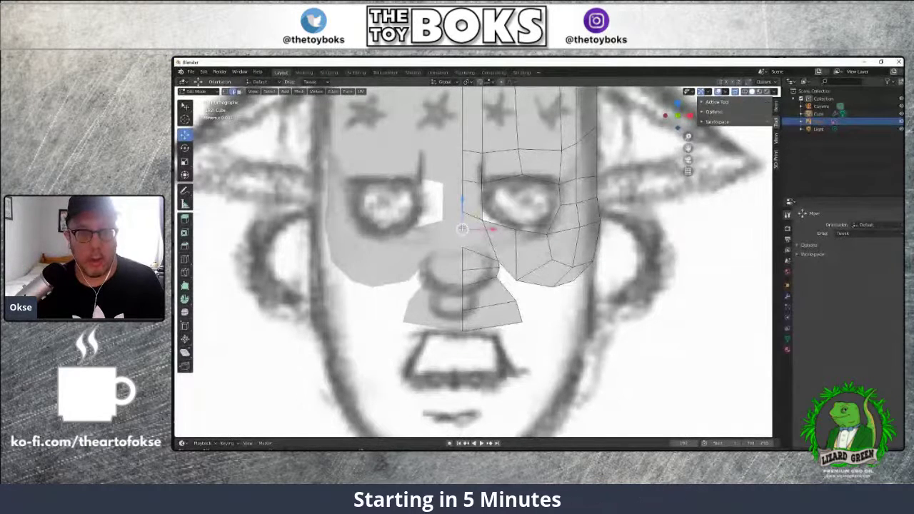
{"action": "left_click_drag", "start_coordinate": [462, 227], "coordinate": [491, 228]}
{"action": "scroll", "coordinate": [491, 228], "scroll_direction": "down", "scroll_amount": 1}
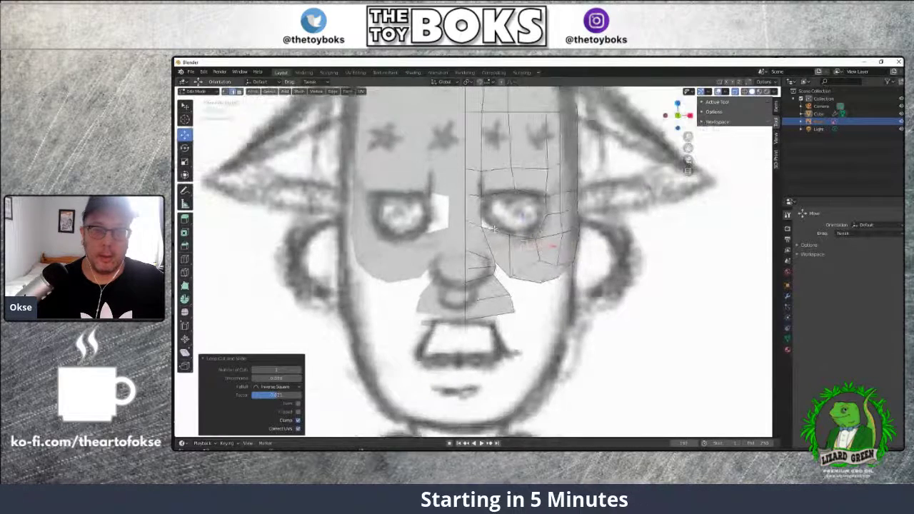
{"action": "scroll", "coordinate": [492, 228], "scroll_direction": "up", "scroll_amount": 3}
{"action": "scroll", "coordinate": [493, 229], "scroll_direction": "down", "scroll_amount": 2}
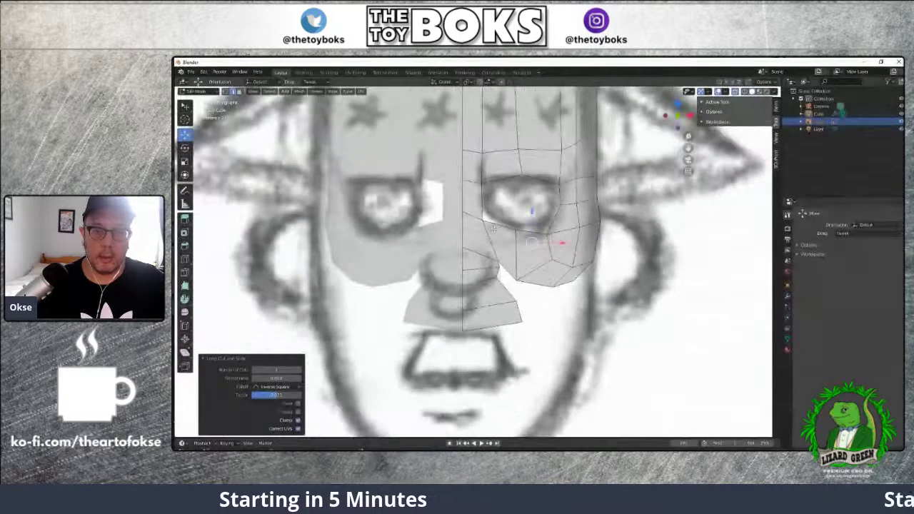
{"action": "scroll", "coordinate": [493, 229], "scroll_direction": "up", "scroll_amount": 2}
{"action": "left_click", "coordinate": [493, 228]}
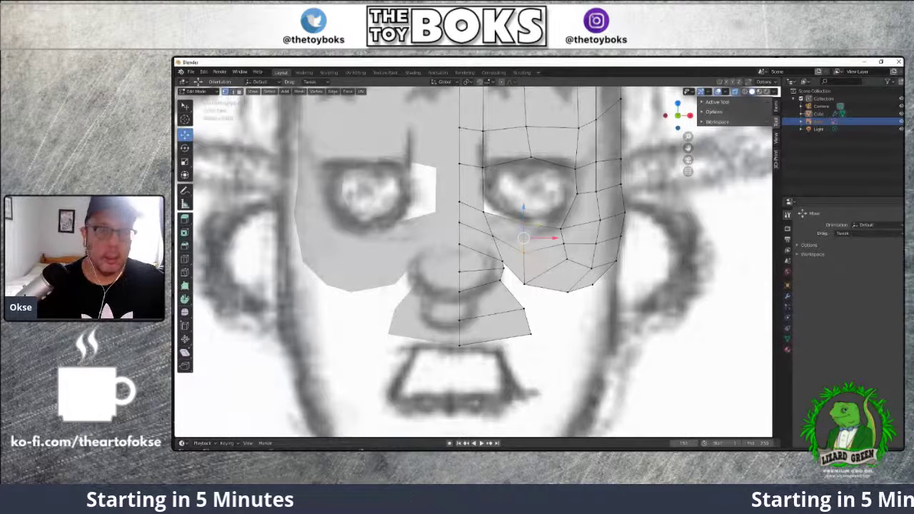
Lower the middle lower-eyelid vertex along Z and move the inner eye-corner vertex outward along X to follow the sketched eye
{"action": "key", "text": "w"}
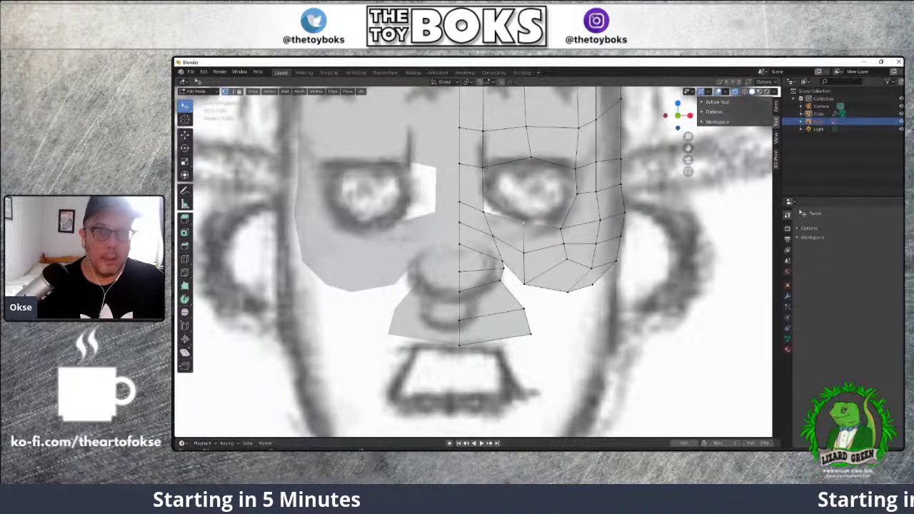
{"action": "key", "text": "w"}
{"action": "left_click_drag", "start_coordinate": [523, 194], "coordinate": [525, 200]}
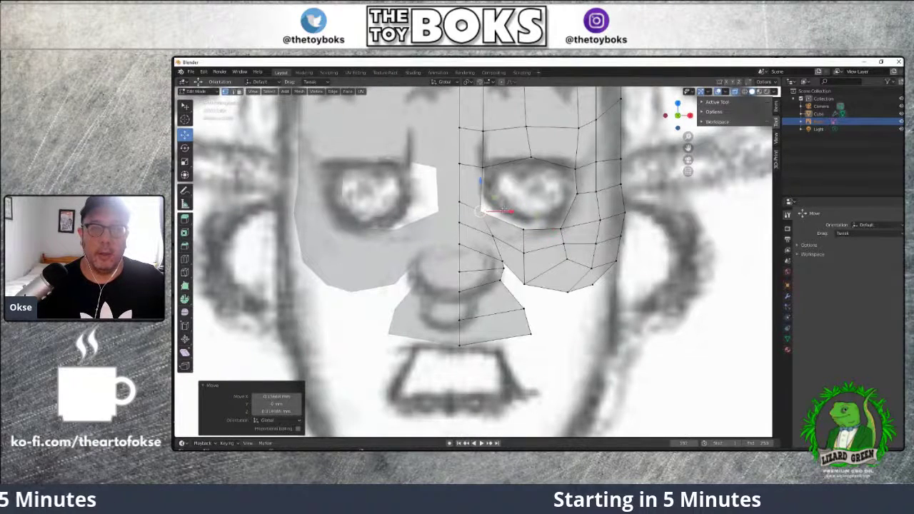
{"action": "key", "text": "g"}
{"action": "key", "text": "x"}
{"action": "left_click", "coordinate": [494, 211]}
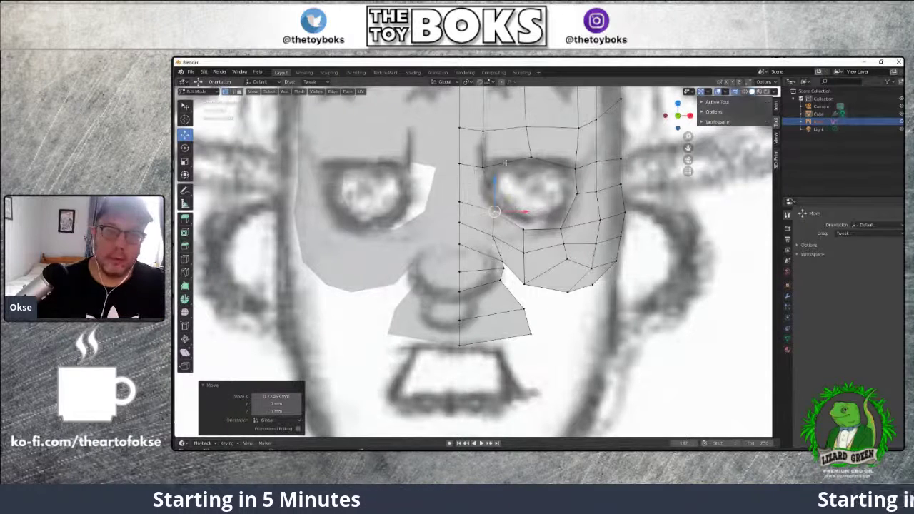
Raise the cheek's lower inner vertex along Z and adjust the neighbouring cheek vertices along Z to even out the rows
{"action": "left_click", "coordinate": [483, 167]}
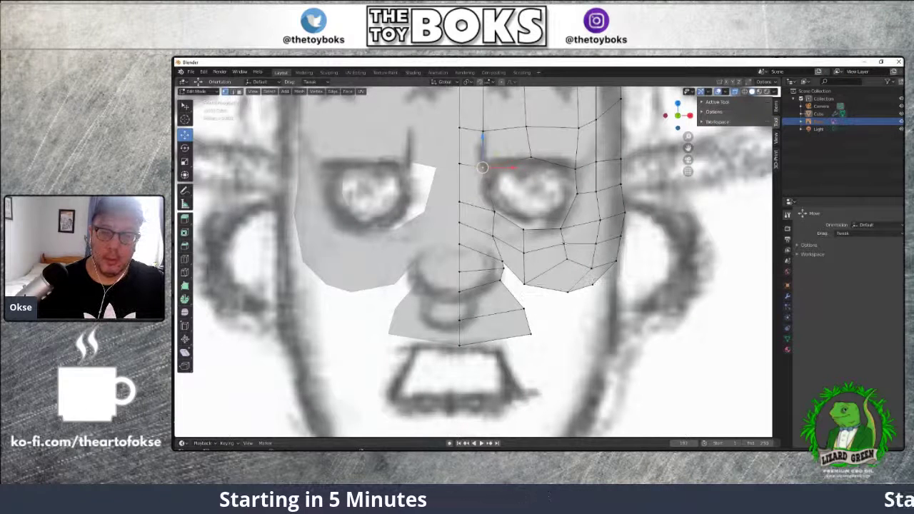
{"action": "right_click", "coordinate": [525, 283], "text": "shift"}
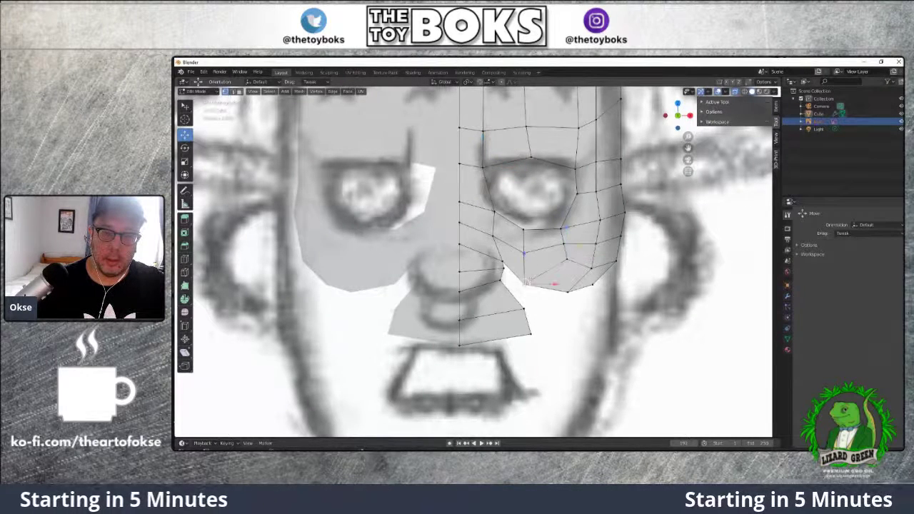
{"action": "left_click_drag", "start_coordinate": [524, 253], "coordinate": [525, 236]}
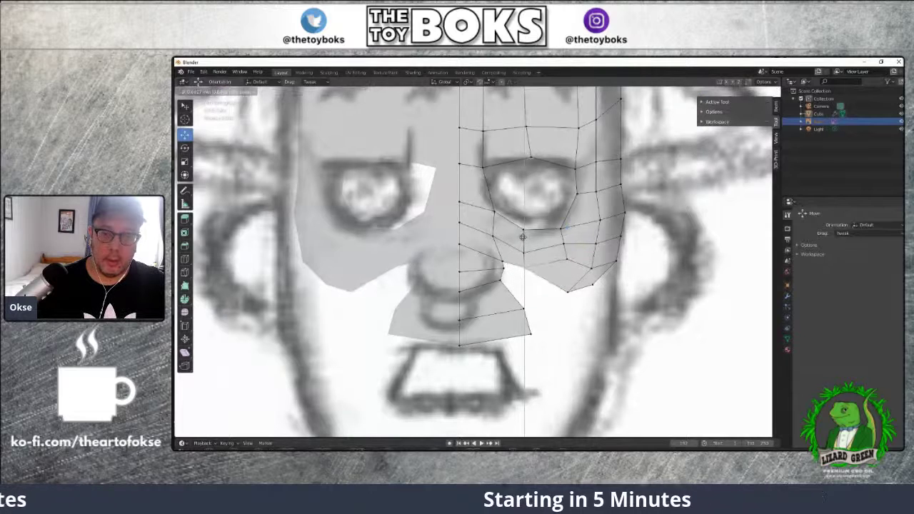
{"action": "left_click", "coordinate": [591, 268]}
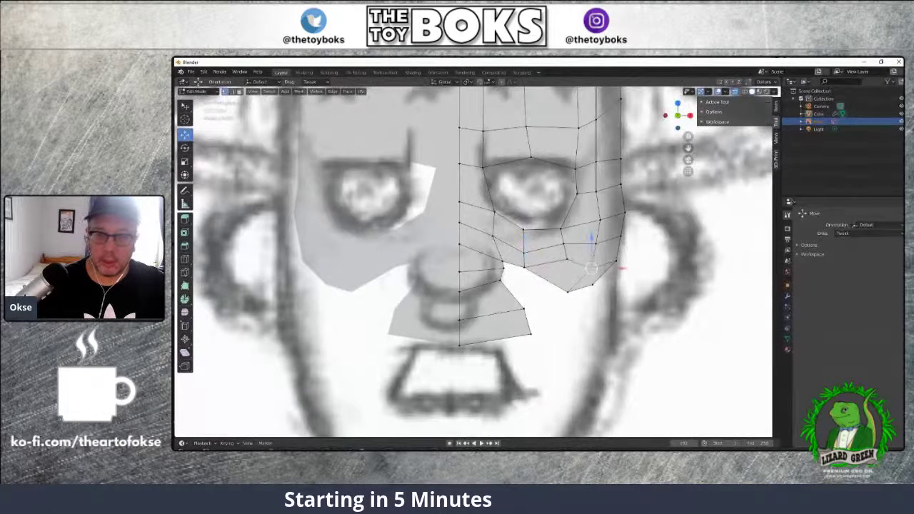
{"action": "left_click_drag", "start_coordinate": [567, 233], "coordinate": [567, 241]}
{"action": "left_click", "coordinate": [591, 268]}
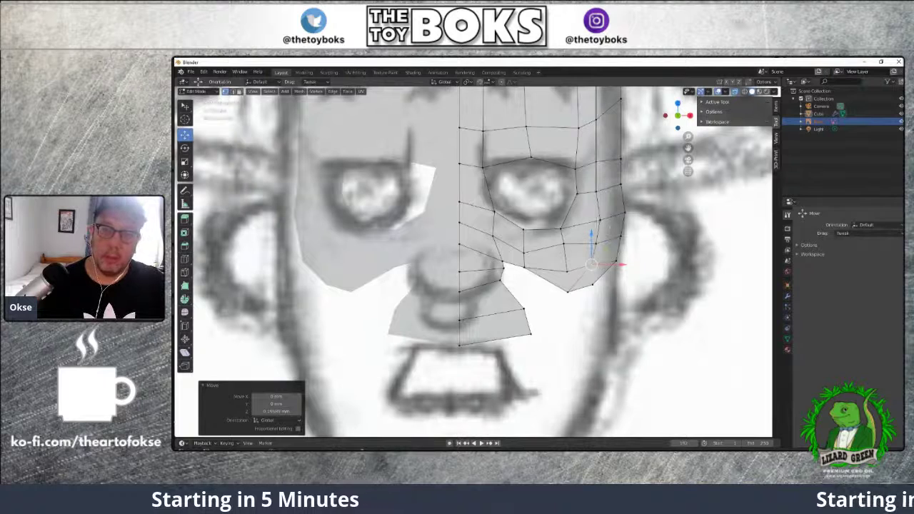
Move the cheek's outermost vertex beside the ear inward along X and raise the outer lower-eyelid vertex along Z
{"action": "left_click", "coordinate": [600, 213]}
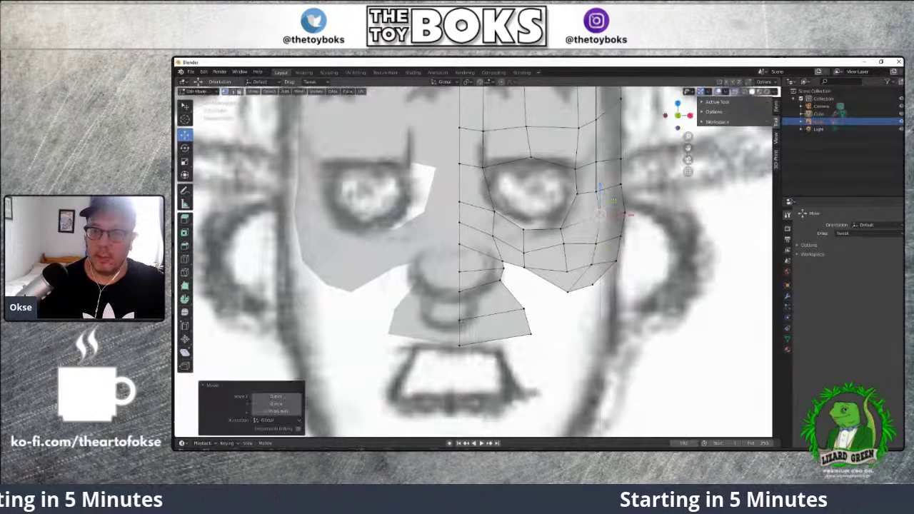
{"action": "left_click", "coordinate": [623, 212]}
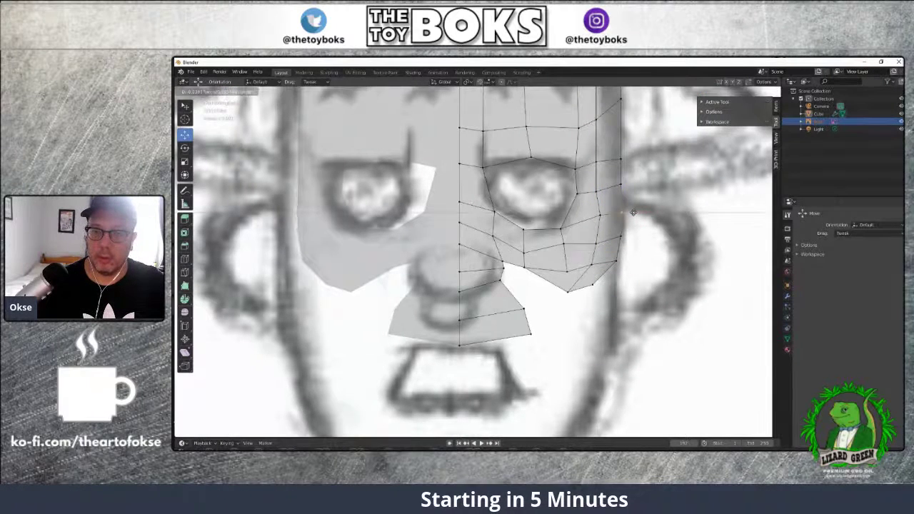
{"action": "left_click_drag", "start_coordinate": [624, 212], "coordinate": [621, 212]}
{"action": "scroll", "coordinate": [635, 211], "scroll_direction": "down", "scroll_amount": 1}
{"action": "left_click", "coordinate": [546, 234]}
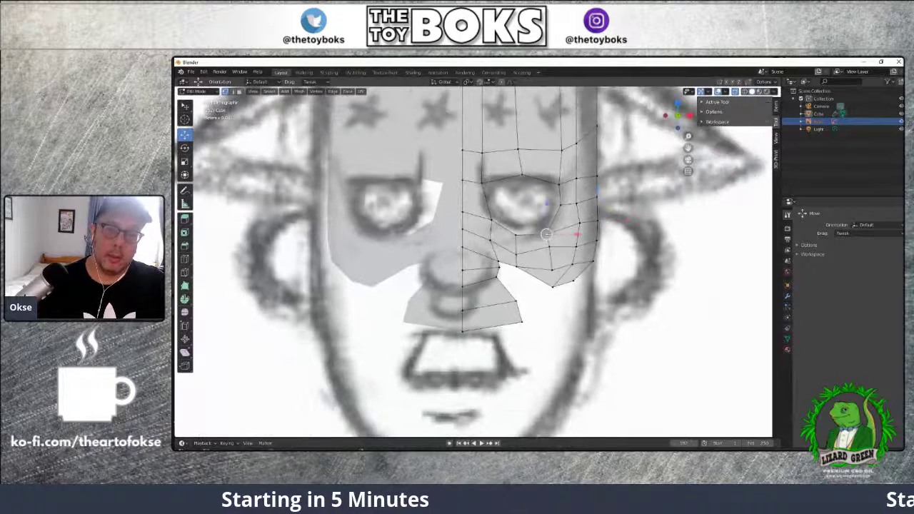
{"action": "left_click_drag", "start_coordinate": [546, 216], "coordinate": [546, 212]}
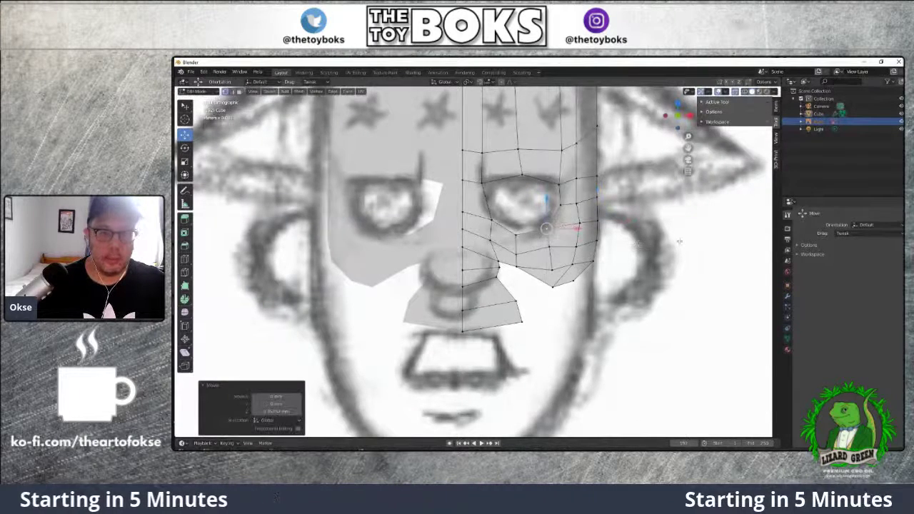
In edge selection, add a vertical loop cut beside the centre line running from the forehead down to the upper lip
{"action": "scroll", "coordinate": [679, 242], "scroll_direction": "down", "scroll_amount": 1}
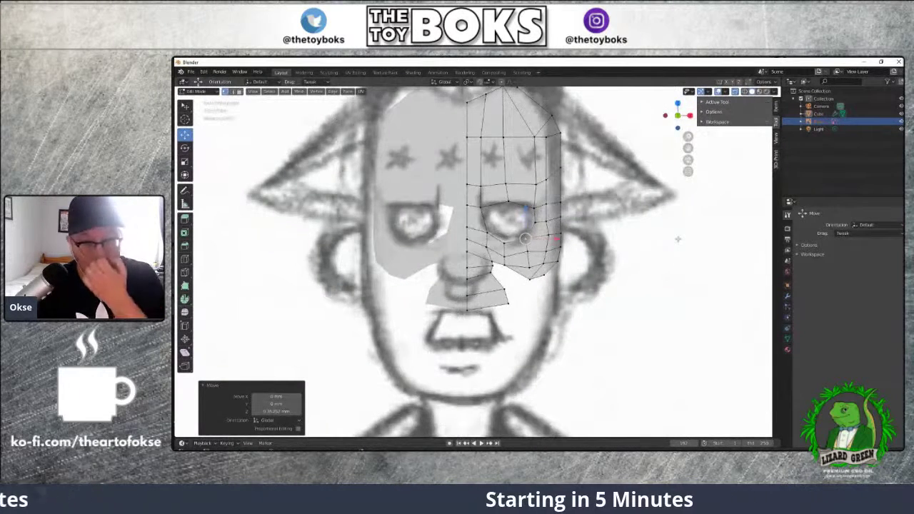
{"action": "scroll", "coordinate": [661, 240], "scroll_direction": "down", "scroll_amount": 1}
{"action": "scroll", "coordinate": [632, 237], "scroll_direction": "up", "scroll_amount": 2}
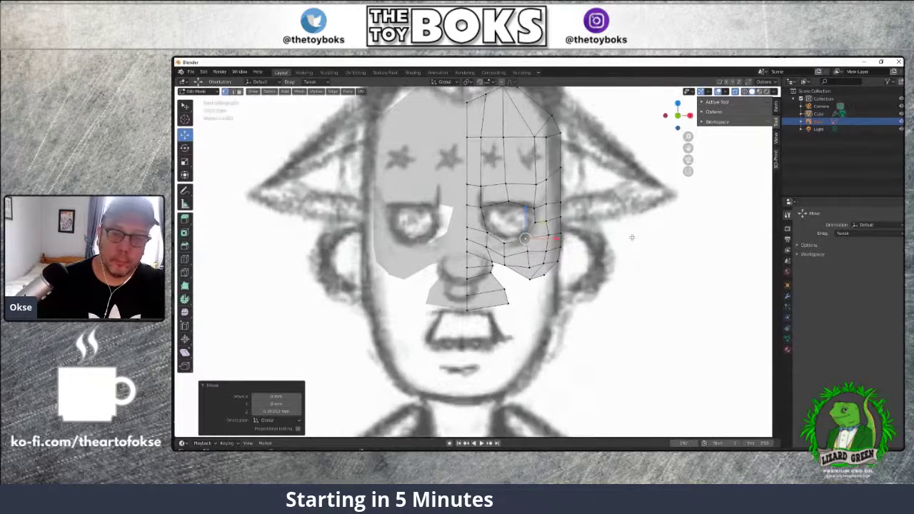
{"action": "scroll", "coordinate": [632, 237], "scroll_direction": "up", "scroll_amount": 2}
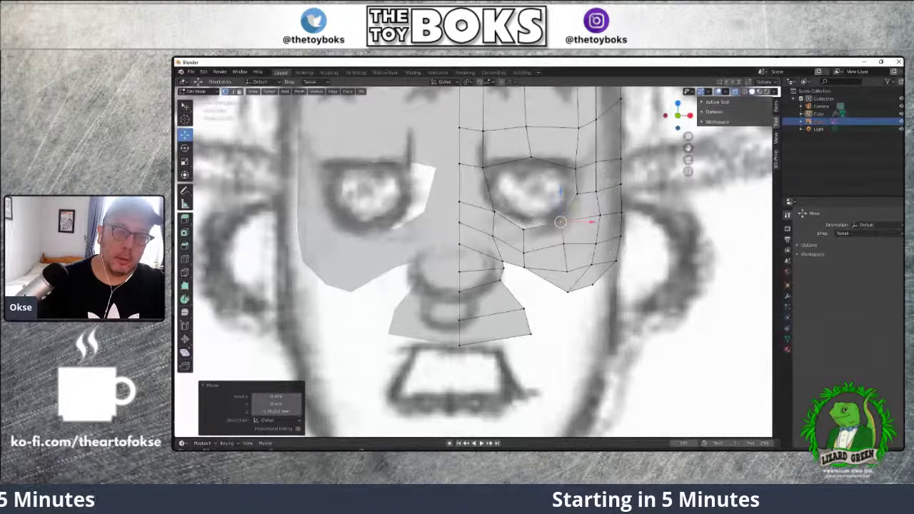
{"action": "left_click", "coordinate": [492, 265]}
{"action": "scroll", "coordinate": [527, 274], "scroll_direction": "down", "scroll_amount": 3}
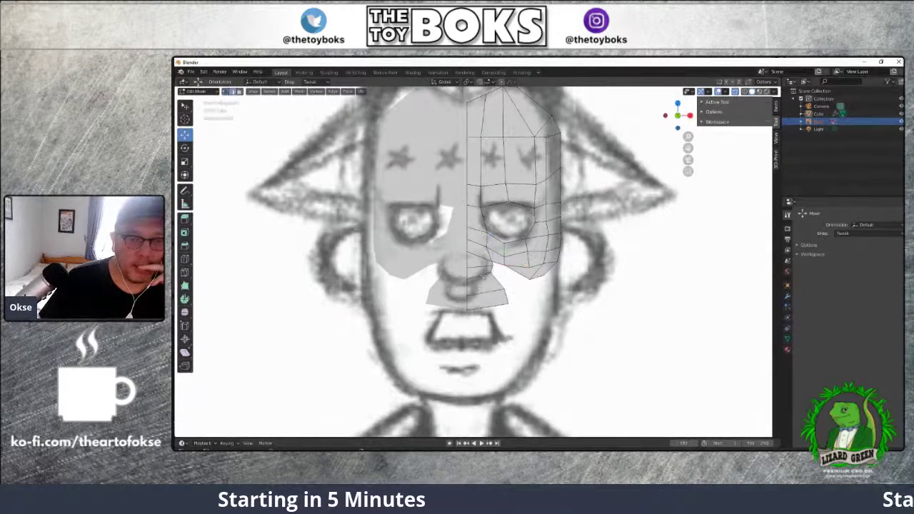
{"action": "left_click", "coordinate": [493, 306]}
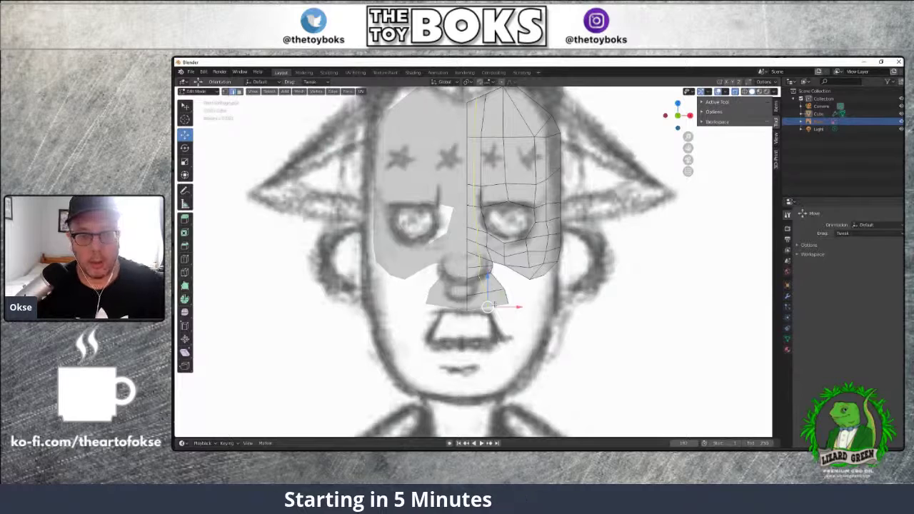
{"action": "key", "text": "g"}
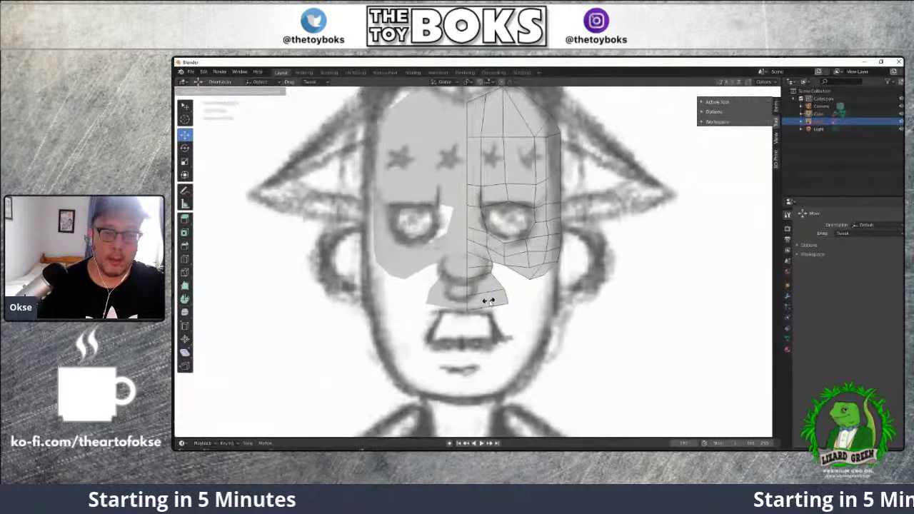
{"action": "left_click", "coordinate": [493, 301]}
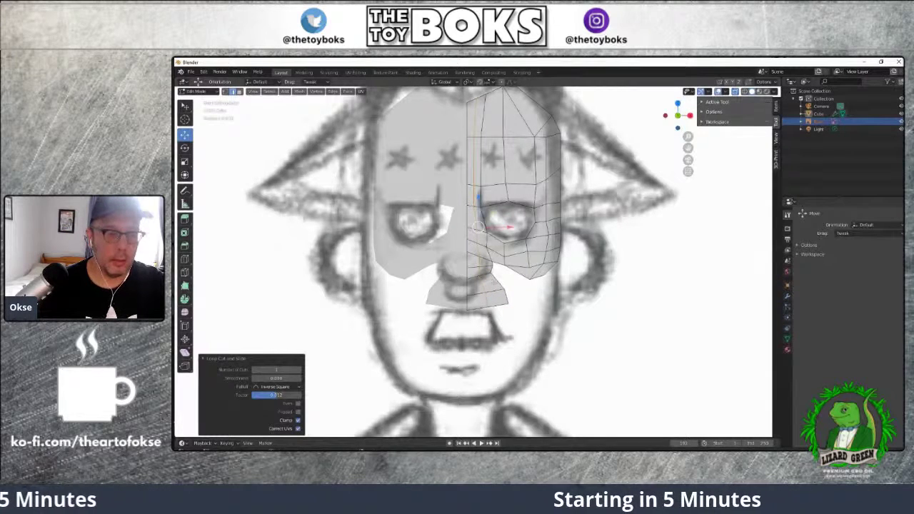
Extrude the outer lower edge of the upper lip down around the mouth corner in segments, rotating the end edge to follow the curve
{"action": "left_click", "coordinate": [532, 291]}
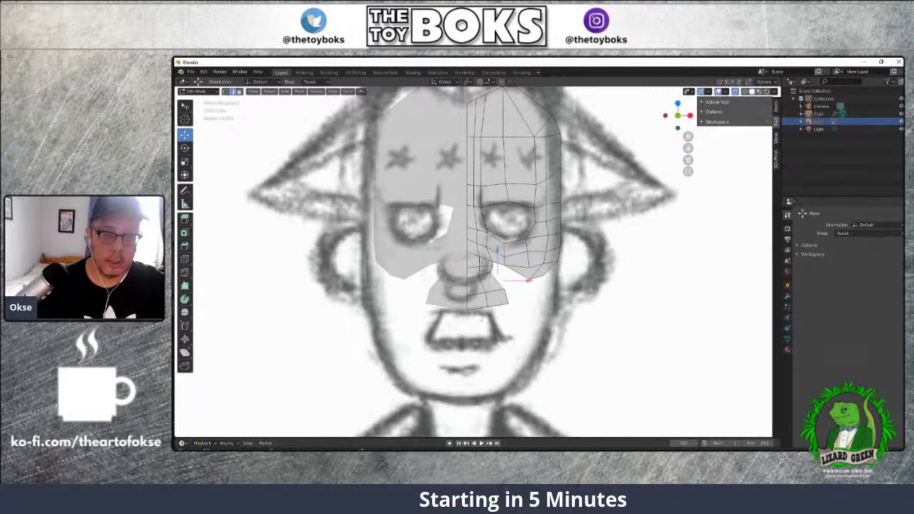
{"action": "left_click_drag", "start_coordinate": [499, 305], "coordinate": [513, 349]}
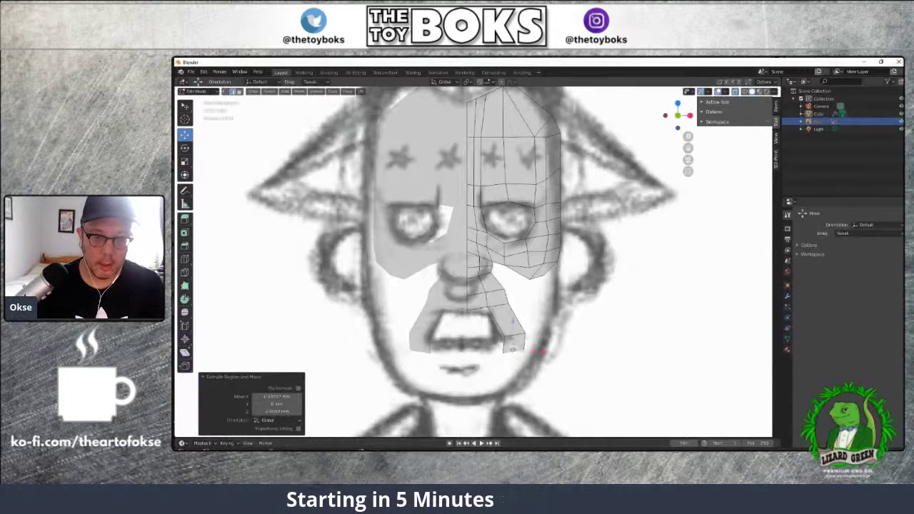
{"action": "mouse_move", "coordinate": [510, 347]}
{"action": "left_mouse_down"}
{"action": "mouse_move", "coordinate": [493, 354]}
{"action": "mouse_move", "coordinate": [502, 353]}
{"action": "left_mouse_up"}
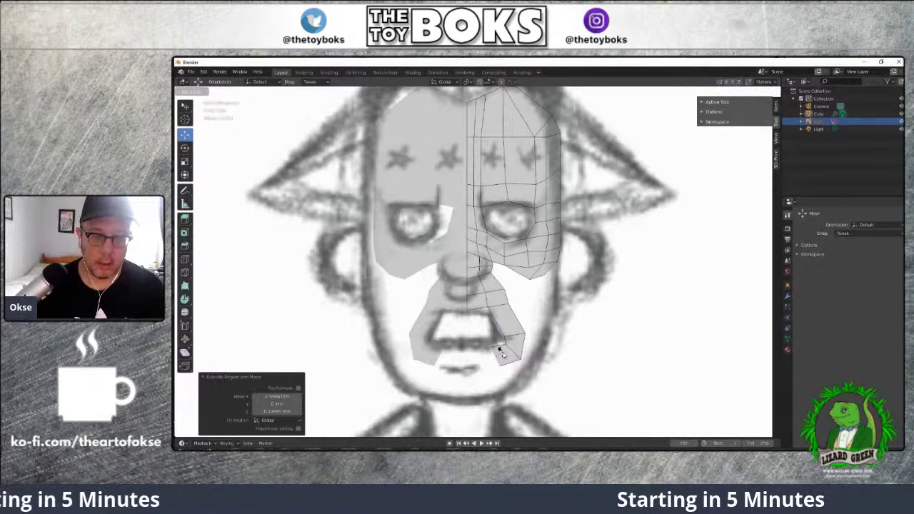
{"action": "left_click", "coordinate": [501, 353]}
Extrude the strip's end edge inward beneath the mouth to the centre line, rotating the edge upright between extrusions
{"action": "key", "text": "g"}
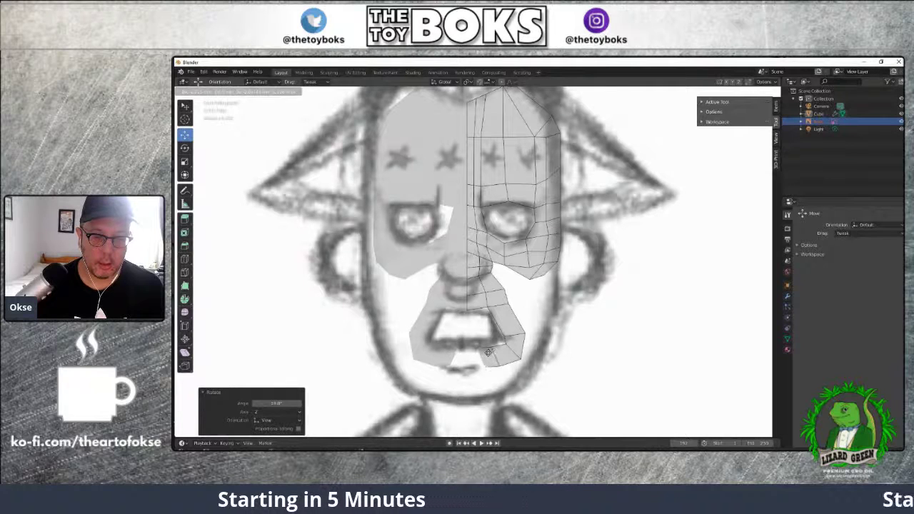
{"action": "left_click", "coordinate": [488, 353]}
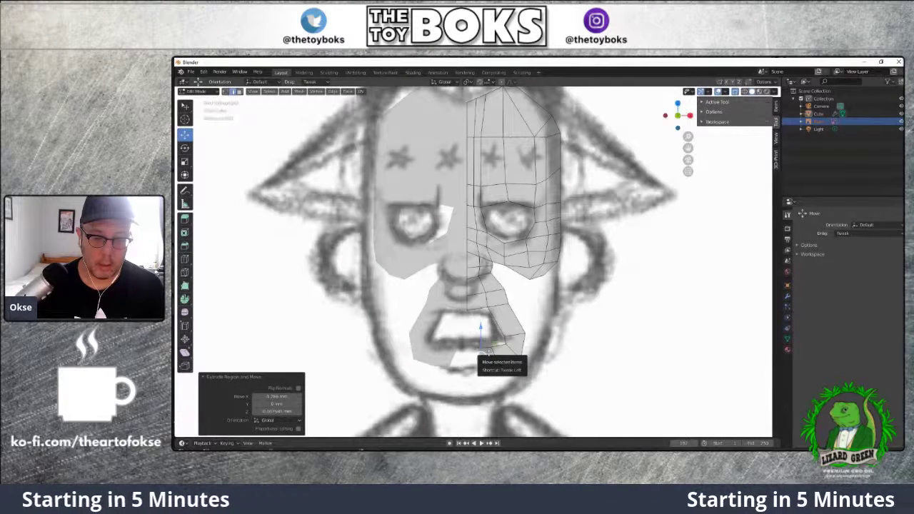
{"action": "left_click_drag", "start_coordinate": [489, 353], "coordinate": [495, 355]}
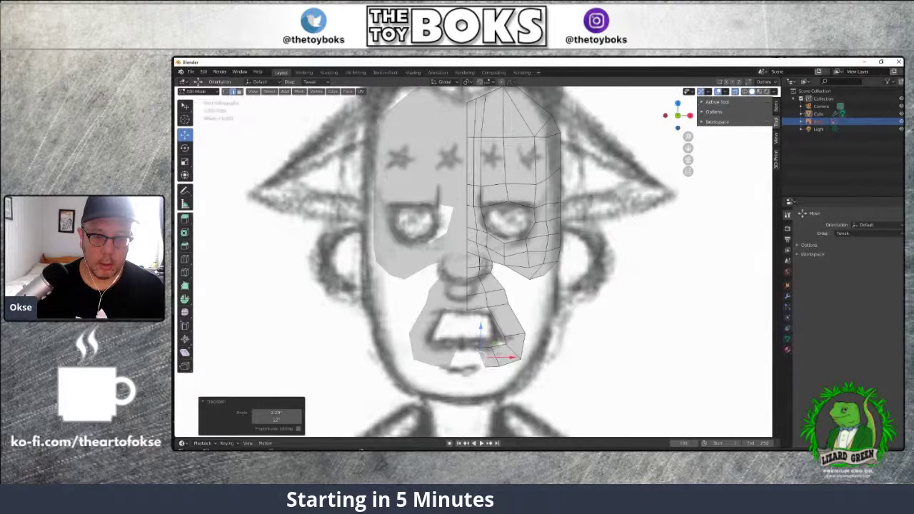
{"action": "key", "text": "r"}
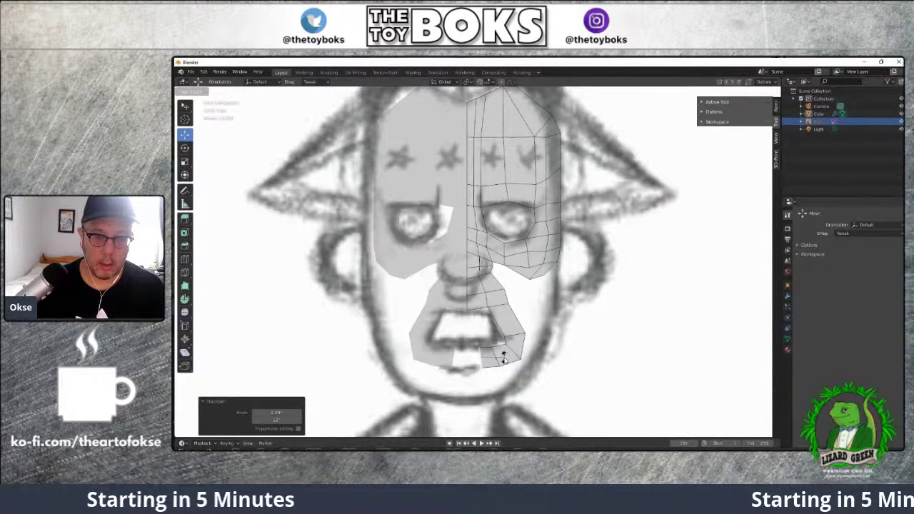
{"action": "left_click", "coordinate": [494, 355]}
{"action": "left_click_drag", "start_coordinate": [493, 355], "coordinate": [496, 355]}
{"action": "left_click", "coordinate": [482, 355]}
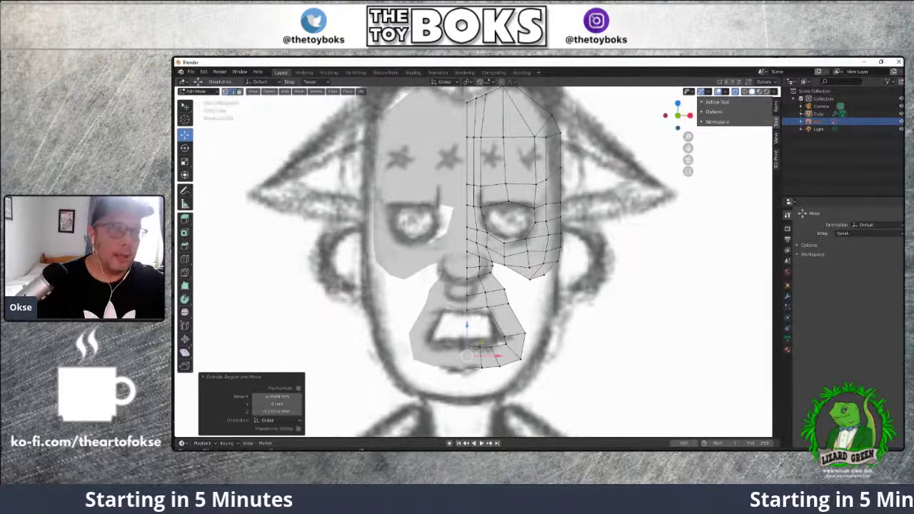
Clear the selection and move the outer vertex between nostril and mouth slightly inward along X
{"action": "key", "text": "alt+a"}
{"action": "left_click", "coordinate": [505, 289]}
{"action": "left_click_drag", "start_coordinate": [534, 289], "coordinate": [531, 289]}
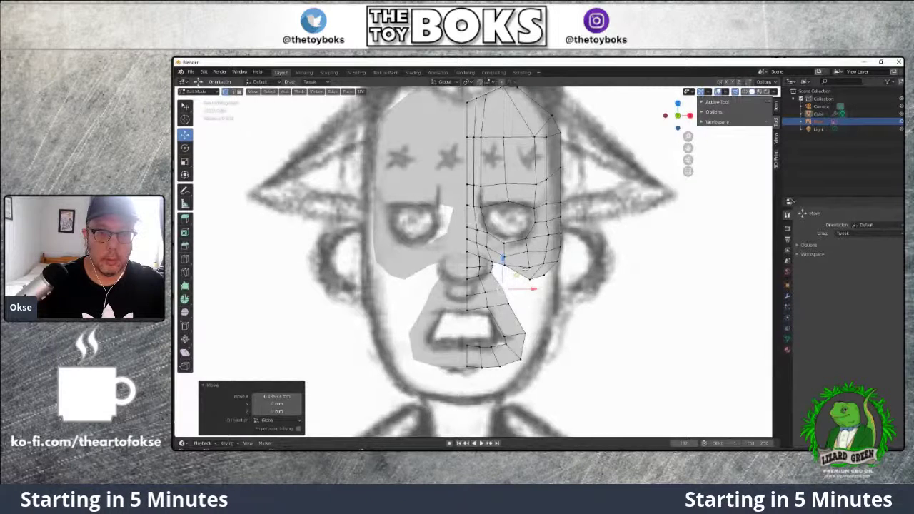
Shift the cheek vertices below the outer corner of the eye slightly along X to even out the mesh
{"action": "left_click", "coordinate": [527, 269]}
{"action": "left_click_drag", "start_coordinate": [529, 236], "coordinate": [574, 251]}
{"action": "left_click", "coordinate": [548, 235]}
{"action": "left_click", "coordinate": [547, 251]}
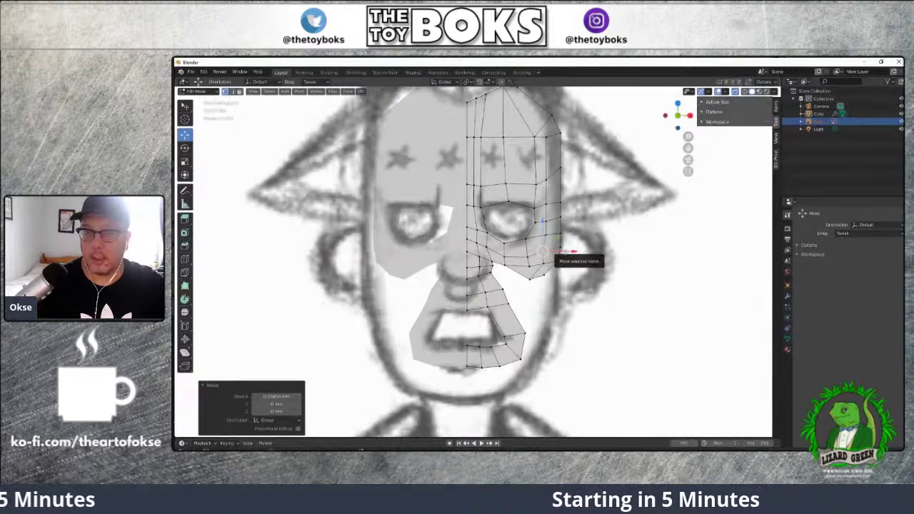
Raise the lower-edge vertices of the strip beneath the mouth one by one, from the centre line outward, to narrow the lower lip
{"action": "scroll", "coordinate": [604, 239], "scroll_direction": "down", "scroll_amount": 3}
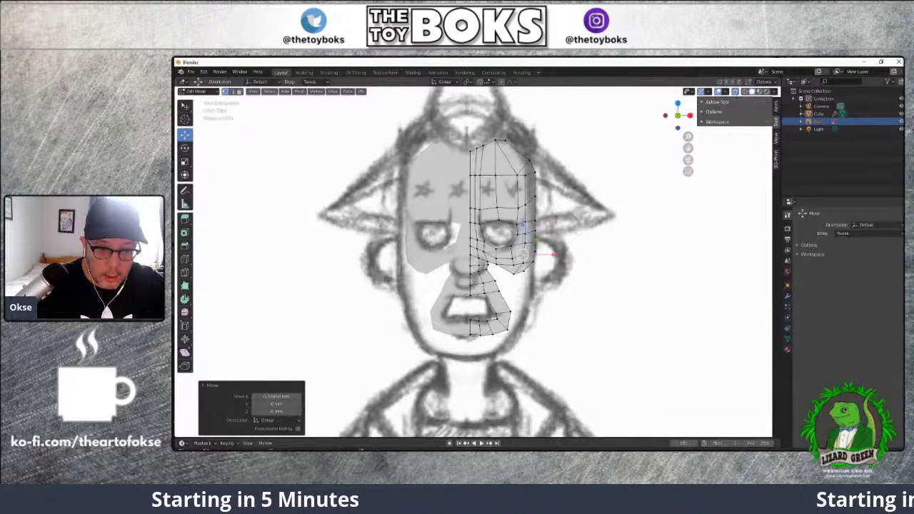
{"action": "key", "text": "g"}
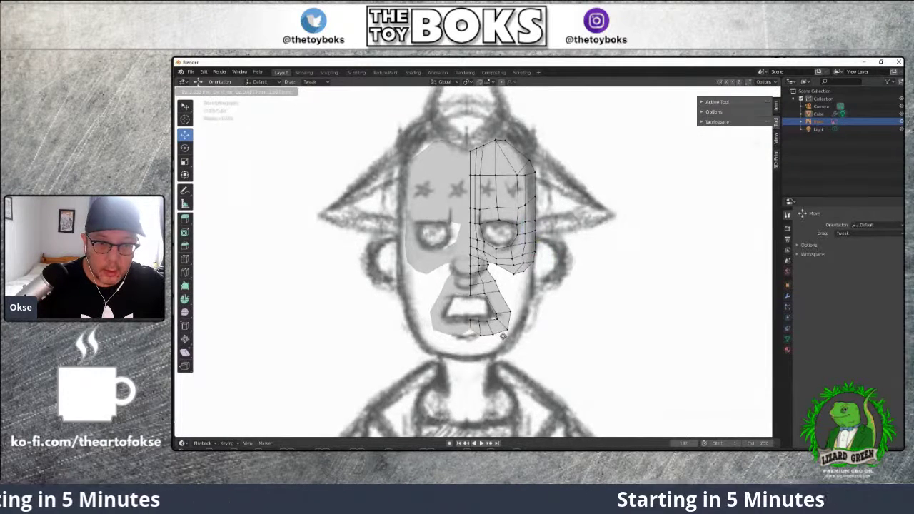
{"action": "left_click", "coordinate": [499, 323]}
{"action": "left_click", "coordinate": [509, 332]}
{"action": "key", "text": "g"}
{"action": "key", "text": "z"}
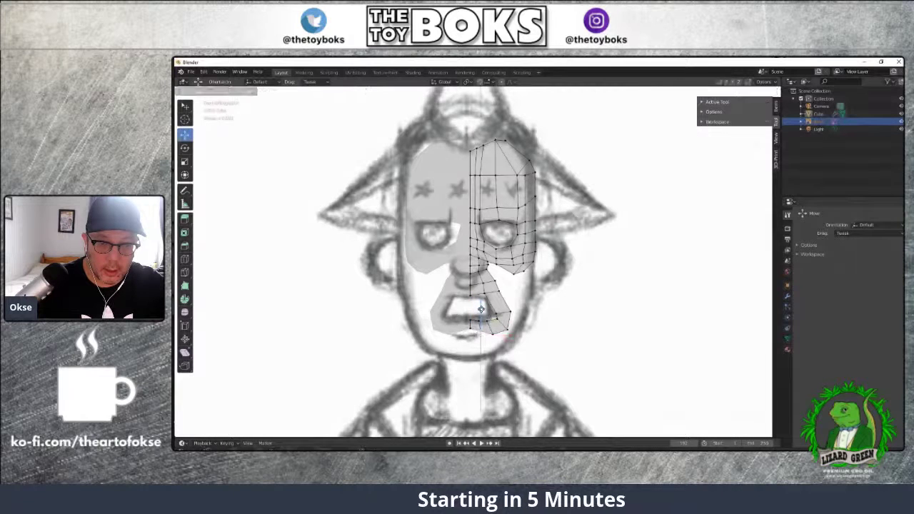
{"action": "left_click", "coordinate": [481, 308]}
{"action": "left_click", "coordinate": [520, 333]}
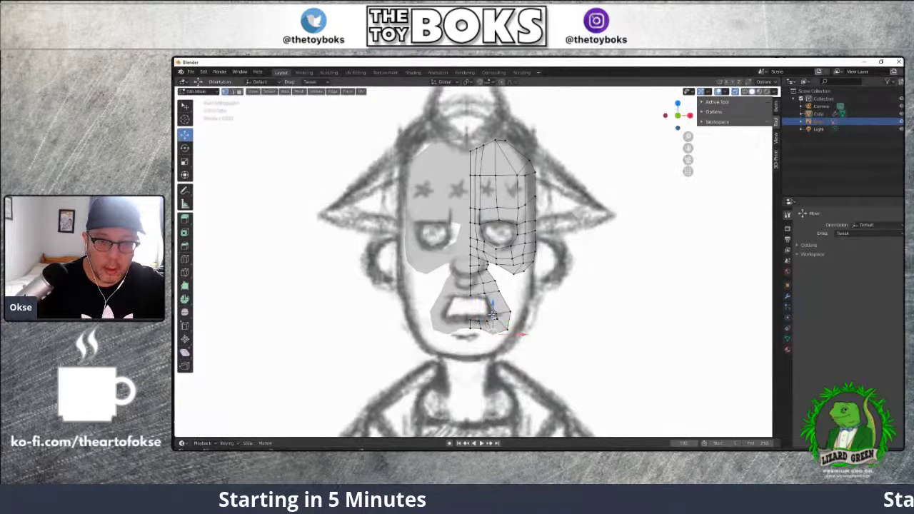
{"action": "key", "text": "g"}
{"action": "key", "text": "z"}
{"action": "left_click", "coordinate": [495, 316]}
Raise the strip's outer lower corner vertex by the mouth corner, adjust it slightly along X, and switch to edge selection
{"action": "left_click", "coordinate": [500, 306]}
{"action": "key", "text": "g"}
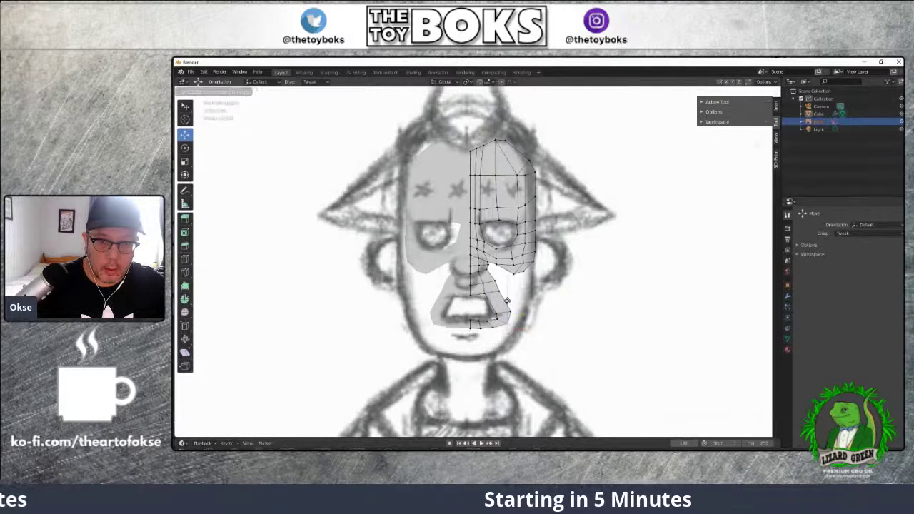
{"action": "left_click", "coordinate": [526, 322]}
{"action": "key", "text": "g"}
{"action": "key", "text": "x"}
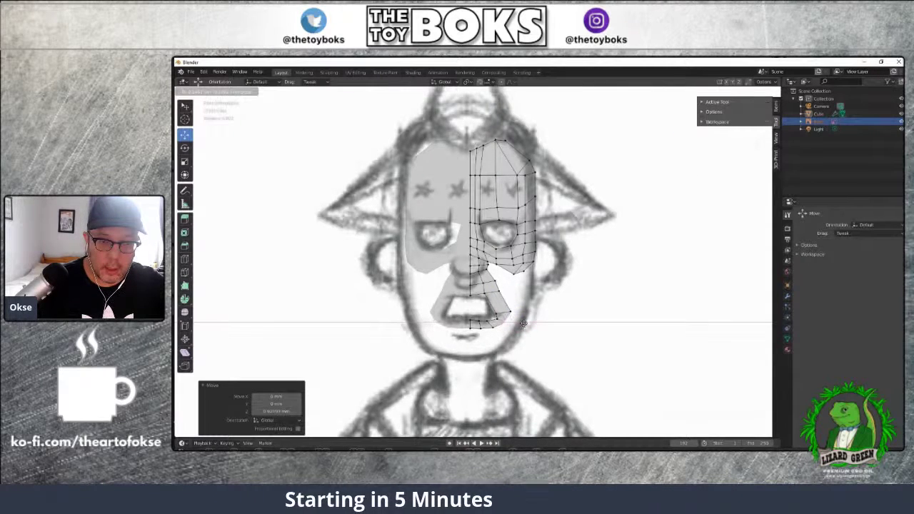
{"action": "left_click", "coordinate": [523, 324]}
{"action": "scroll", "coordinate": [524, 323], "scroll_direction": "up", "scroll_amount": 3}
{"action": "scroll", "coordinate": [521, 323], "scroll_direction": "down", "scroll_amount": 2}
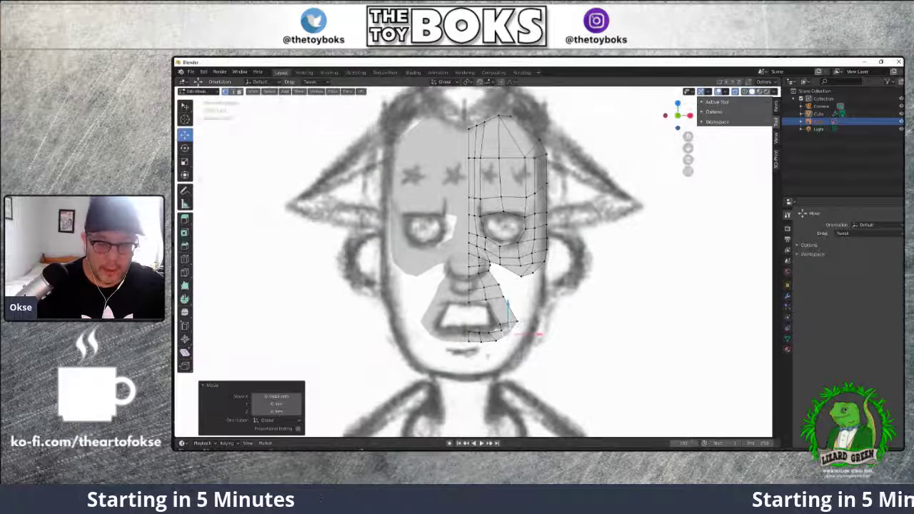
{"action": "key", "text": "2"}
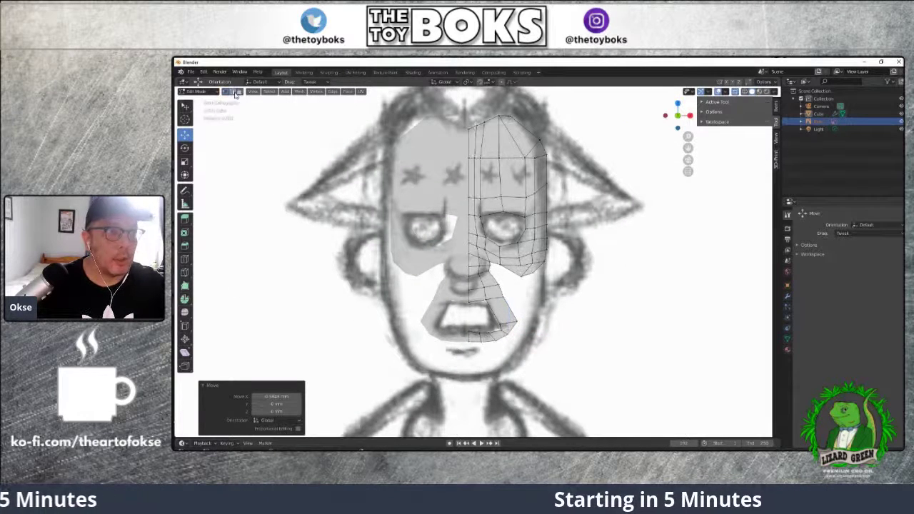
Extrude the bottom mouth edges downward to add another row of faces below the lower lip
{"action": "left_click", "coordinate": [477, 340]}
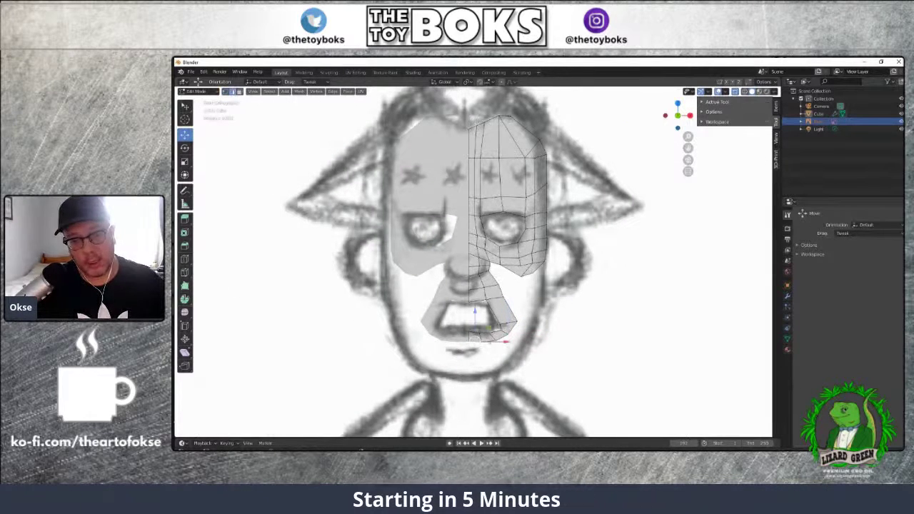
{"action": "left_click", "coordinate": [500, 334]}
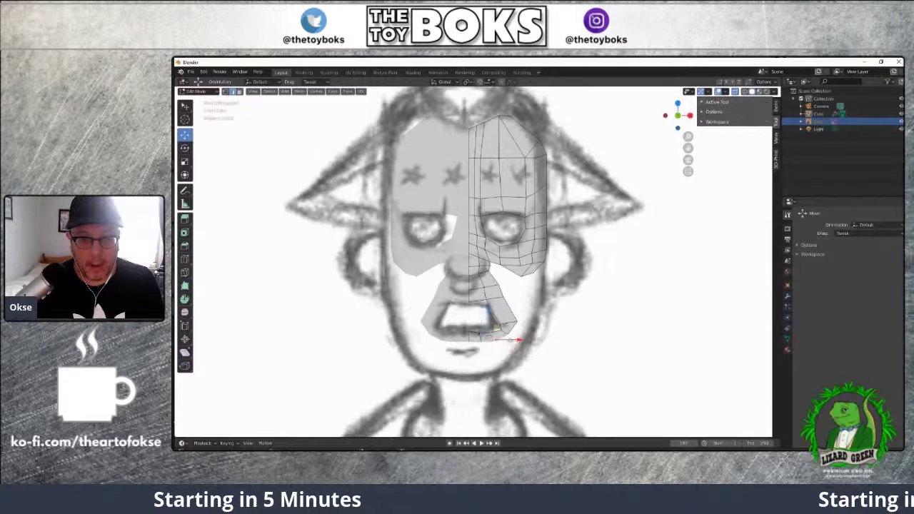
{"action": "key", "text": "e"}
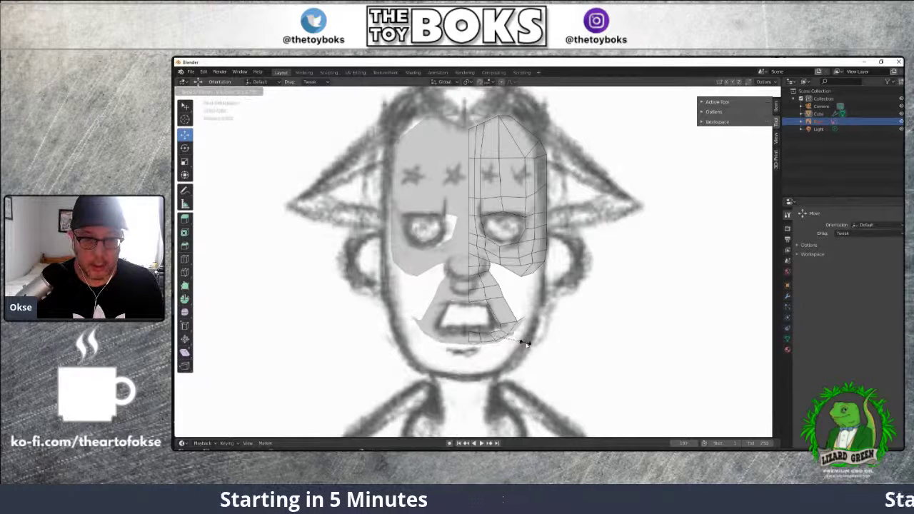
{"action": "left_click", "coordinate": [540, 344]}
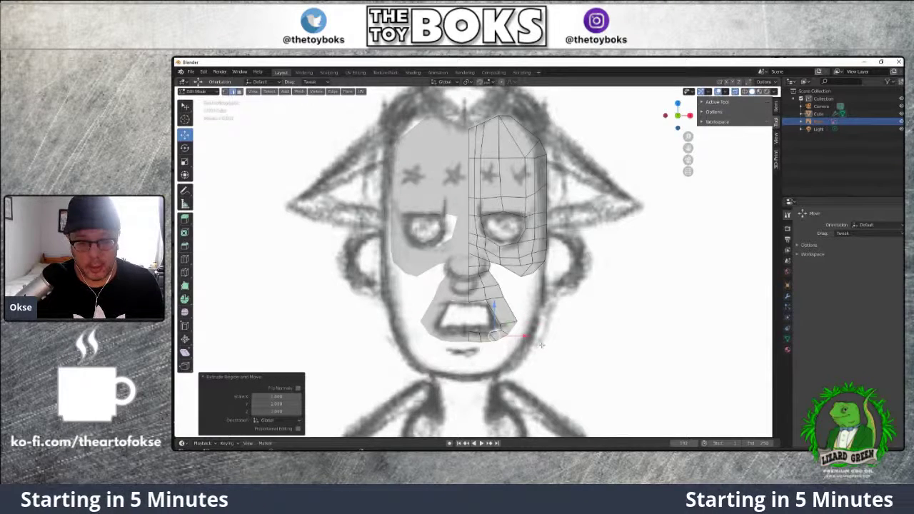
{"action": "key", "text": "e"}
{"action": "left_click", "coordinate": [541, 352]}
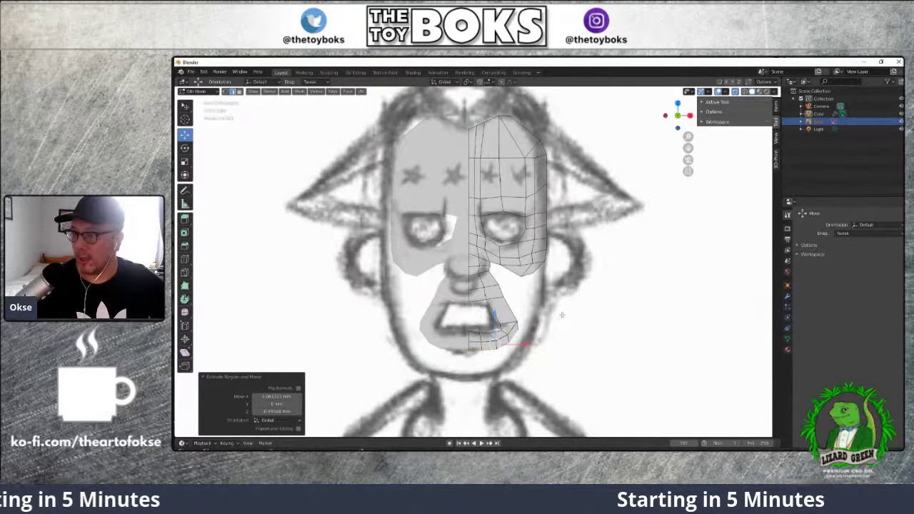
{"action": "scroll", "coordinate": [562, 318], "scroll_direction": "down", "scroll_amount": 10}
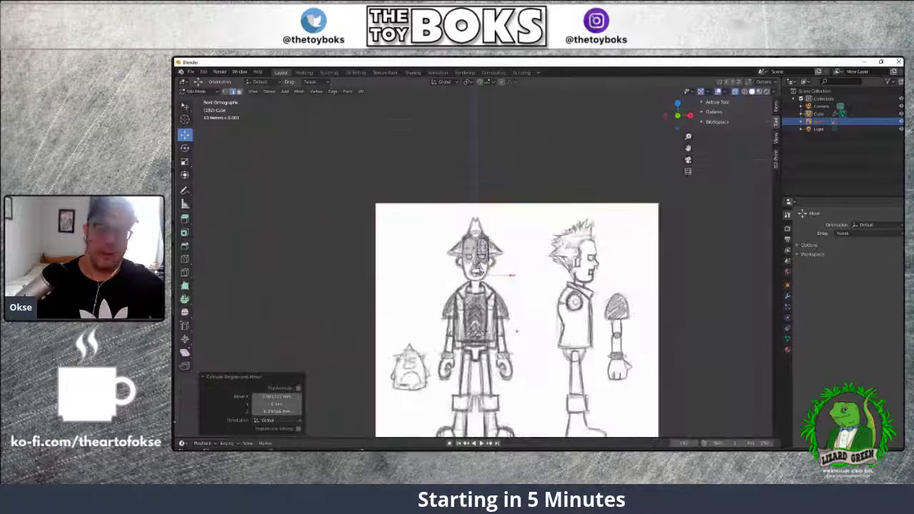
{"action": "scroll", "coordinate": [476, 264], "scroll_direction": "up", "scroll_amount": 10}
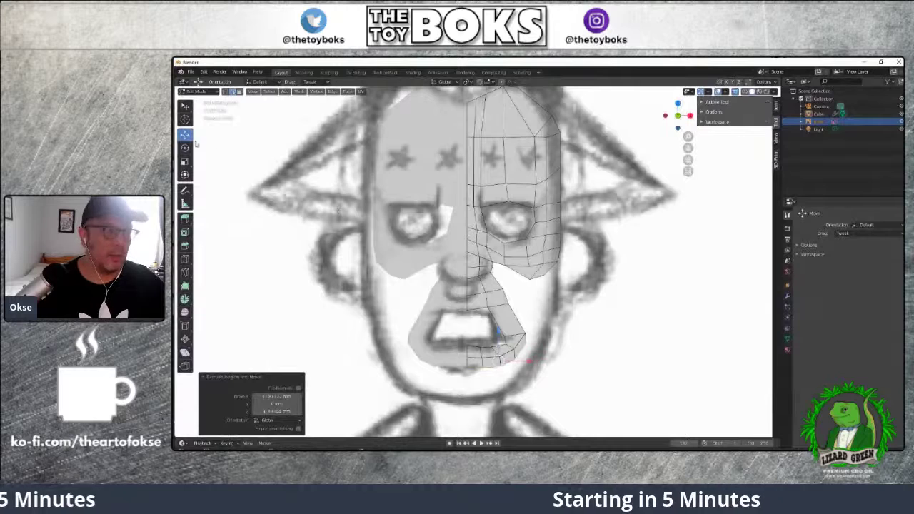
{"action": "left_click", "coordinate": [184, 106]}
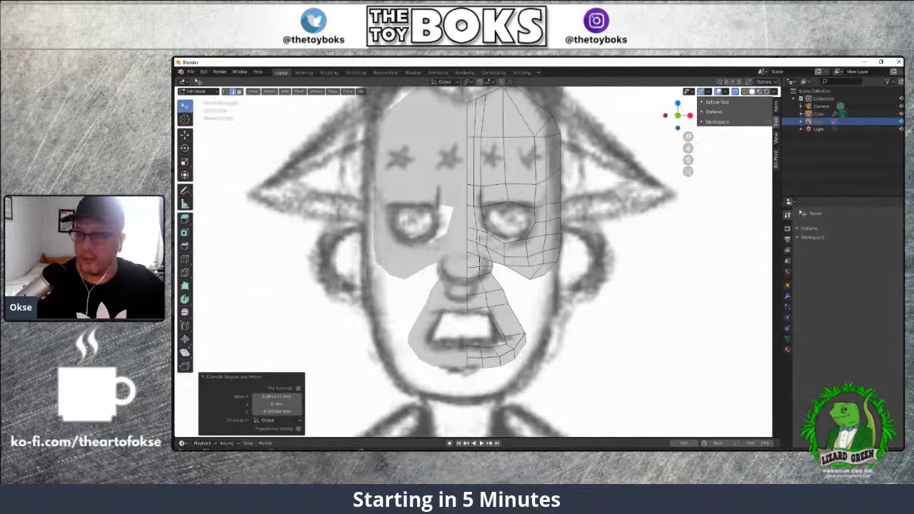
{"action": "left_click", "coordinate": [184, 133]}
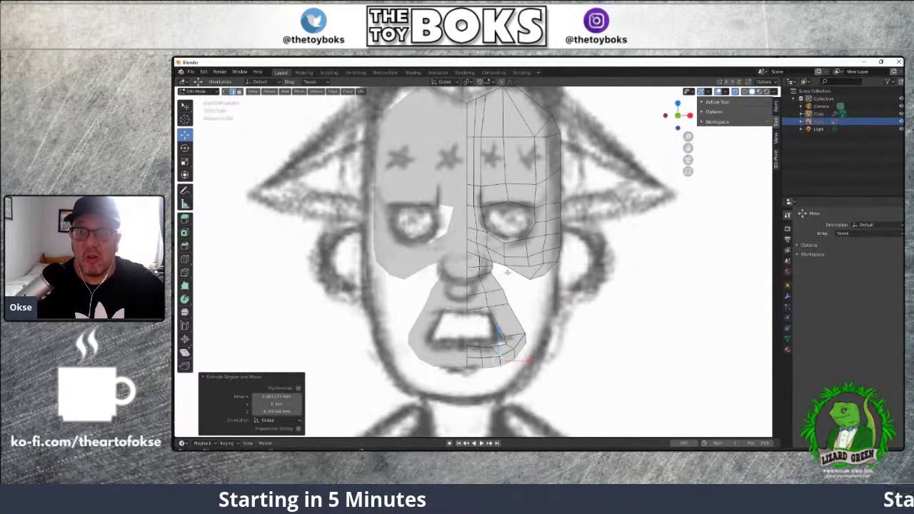
{"action": "left_click", "coordinate": [528, 263]}
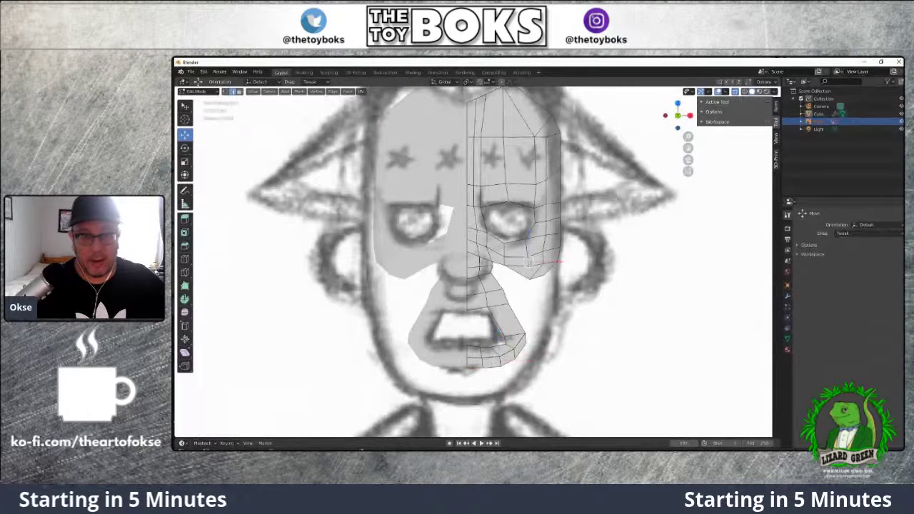
{"action": "left_click", "coordinate": [184, 108]}
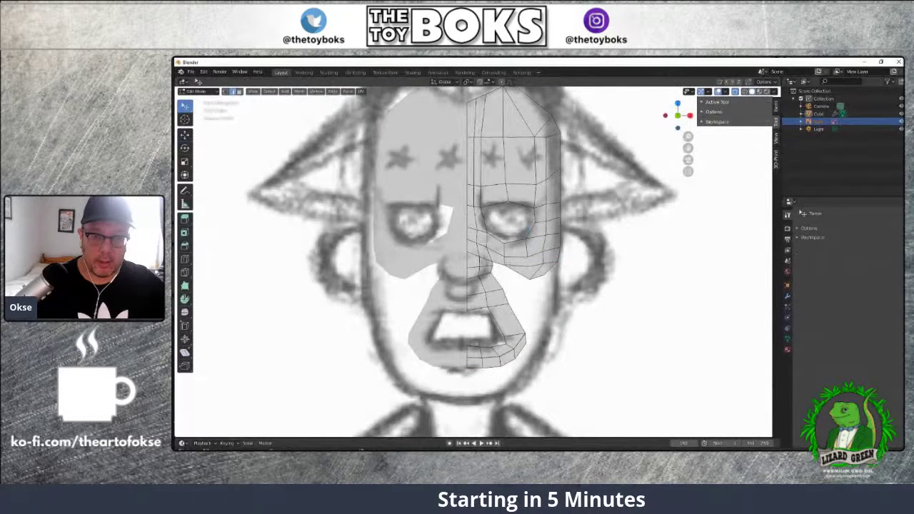
{"action": "left_click", "coordinate": [184, 133]}
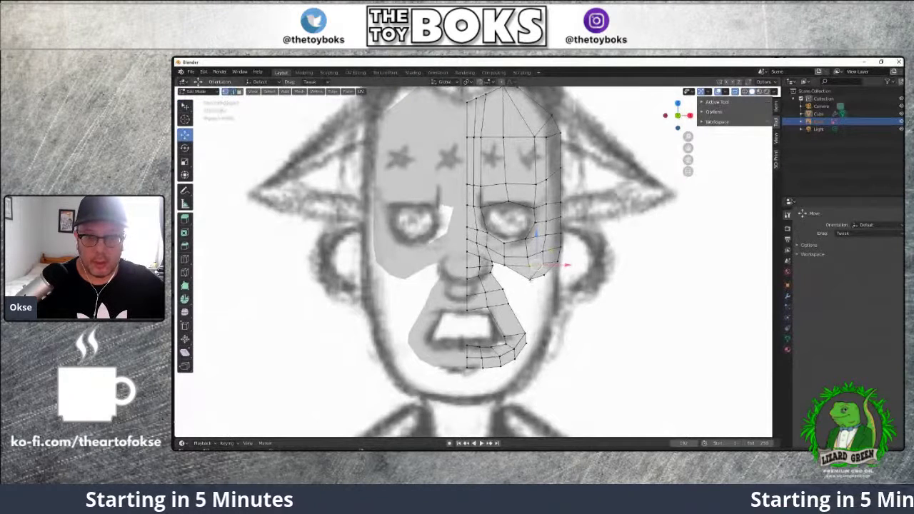
{"action": "left_click_drag", "start_coordinate": [536, 235], "coordinate": [530, 243]}
{"action": "left_click", "coordinate": [509, 272]}
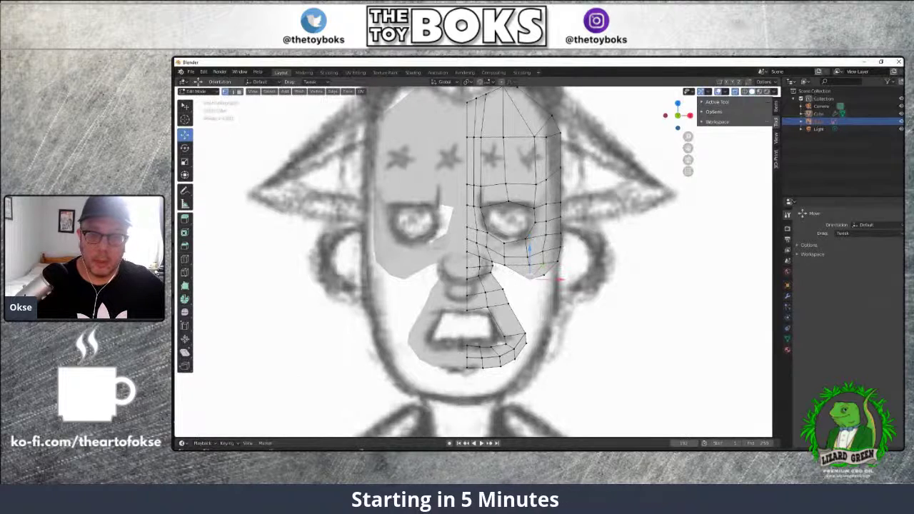
Reposition the vertices around the nostril on the modelled half to follow the nose outline in the reference sketch
{"action": "mouse_move", "coordinate": [490, 261]}
{"action": "left_mouse_down"}
{"action": "mouse_move", "coordinate": [488, 242]}
{"action": "mouse_move", "coordinate": [487, 258]}
{"action": "mouse_move", "coordinate": [506, 271]}
{"action": "mouse_move", "coordinate": [487, 271]}
{"action": "left_mouse_up"}
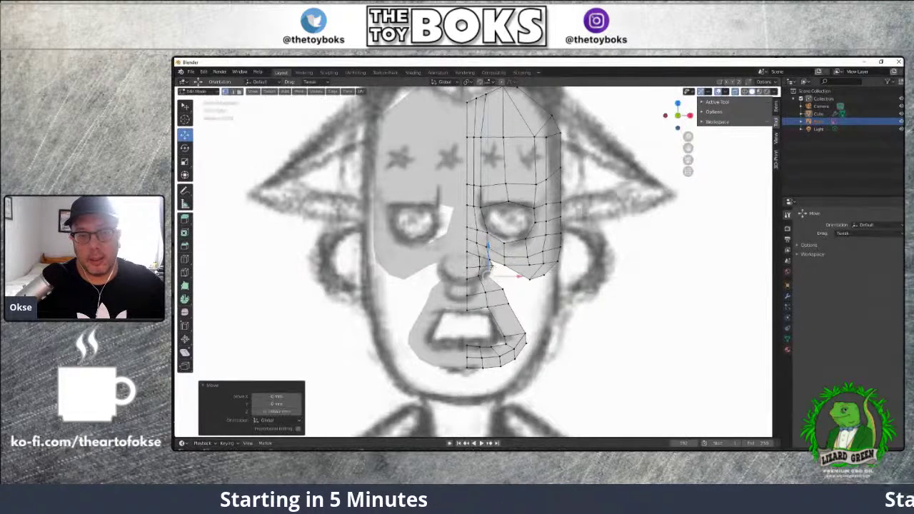
{"action": "left_click", "coordinate": [490, 266]}
{"action": "mouse_move", "coordinate": [489, 266]}
{"action": "left_mouse_down"}
{"action": "mouse_move", "coordinate": [504, 259]}
{"action": "mouse_move", "coordinate": [490, 260]}
{"action": "left_mouse_up"}
{"action": "left_click", "coordinate": [489, 260]}
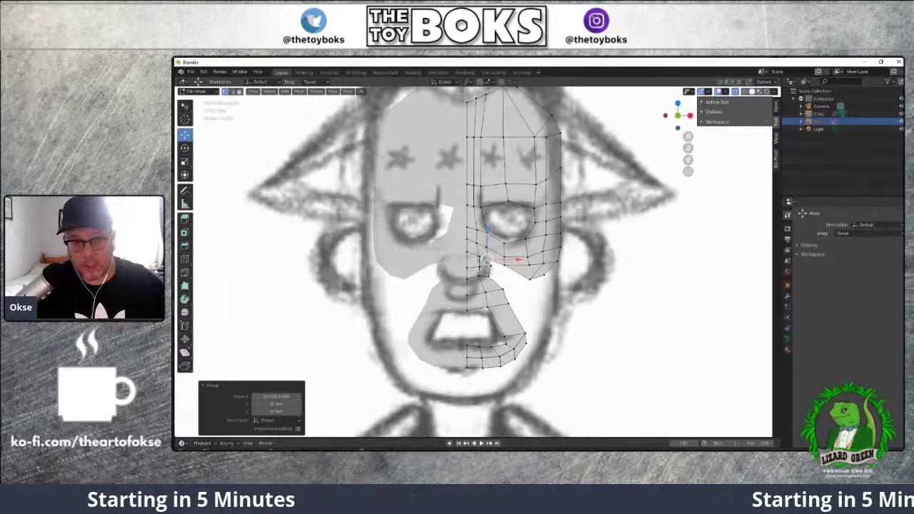
{"action": "left_click", "coordinate": [479, 256]}
{"action": "mouse_move", "coordinate": [479, 256]}
{"action": "left_mouse_down"}
{"action": "mouse_move", "coordinate": [497, 255]}
{"action": "mouse_move", "coordinate": [485, 255]}
{"action": "left_mouse_up"}
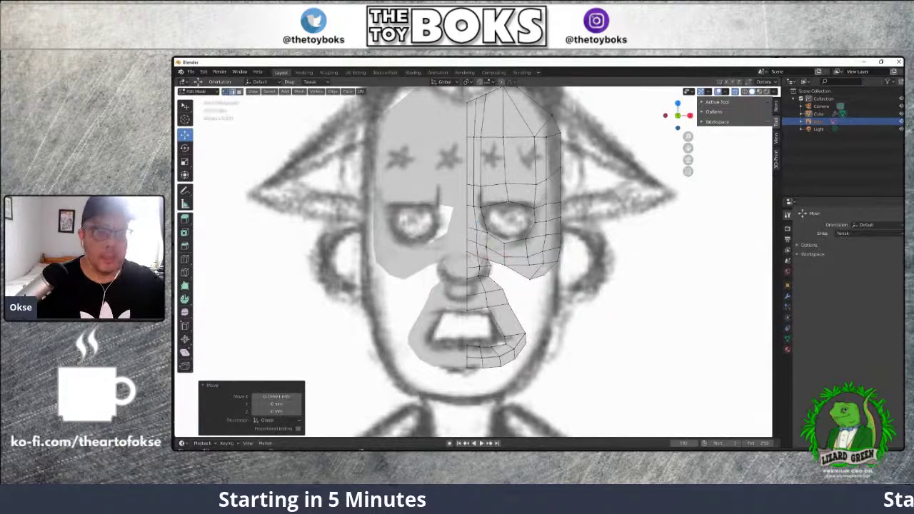
Fill the gap between the side of the nose and the inner cheek, and move its lower corner vertex toward the nose
{"action": "left_click", "coordinate": [491, 265]}
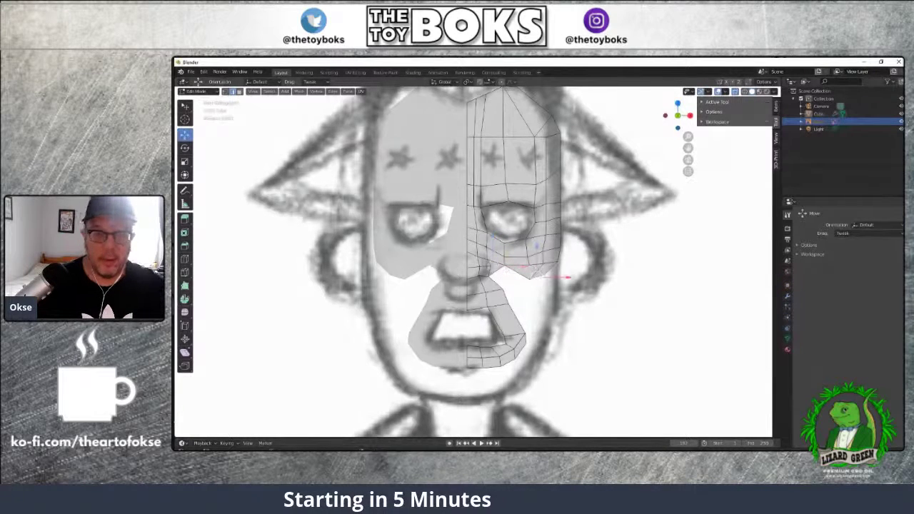
{"action": "scroll", "coordinate": [519, 276], "scroll_direction": "up", "scroll_amount": 3}
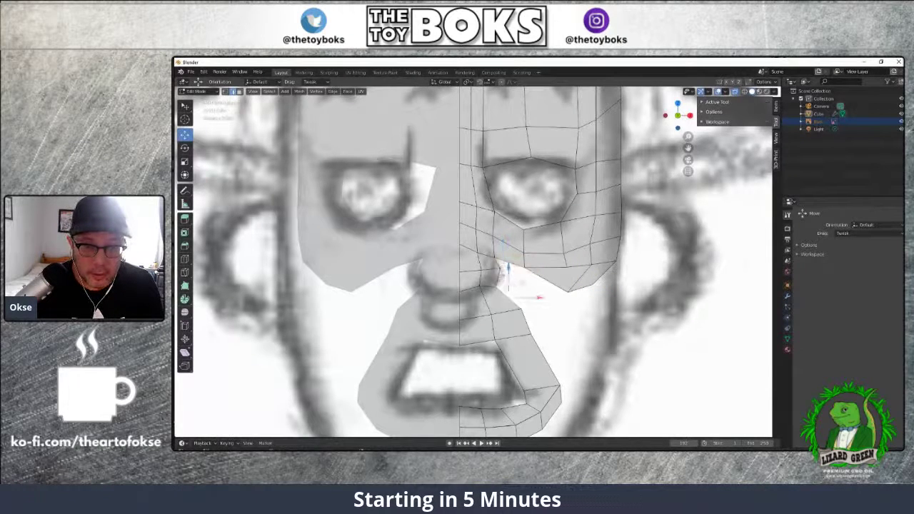
{"action": "left_click_drag", "start_coordinate": [500, 263], "coordinate": [507, 265]}
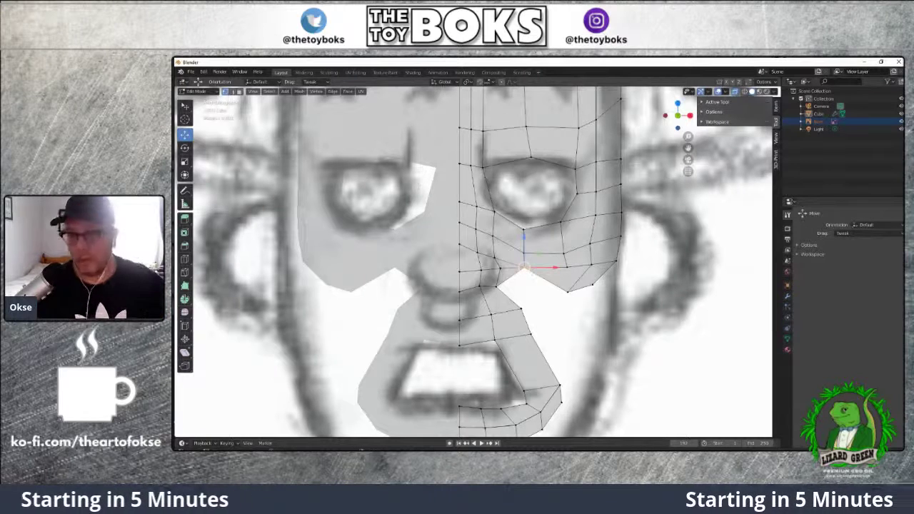
{"action": "key", "text": "w"}
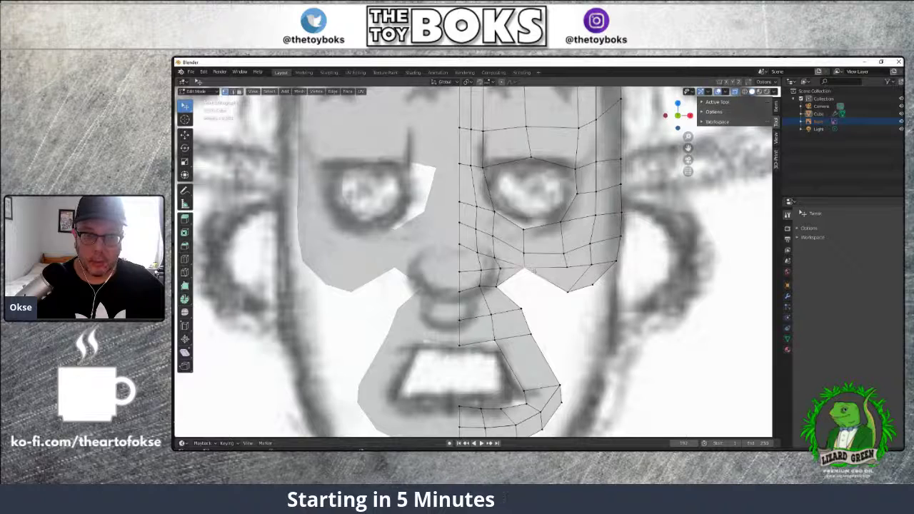
{"action": "left_click", "coordinate": [185, 136]}
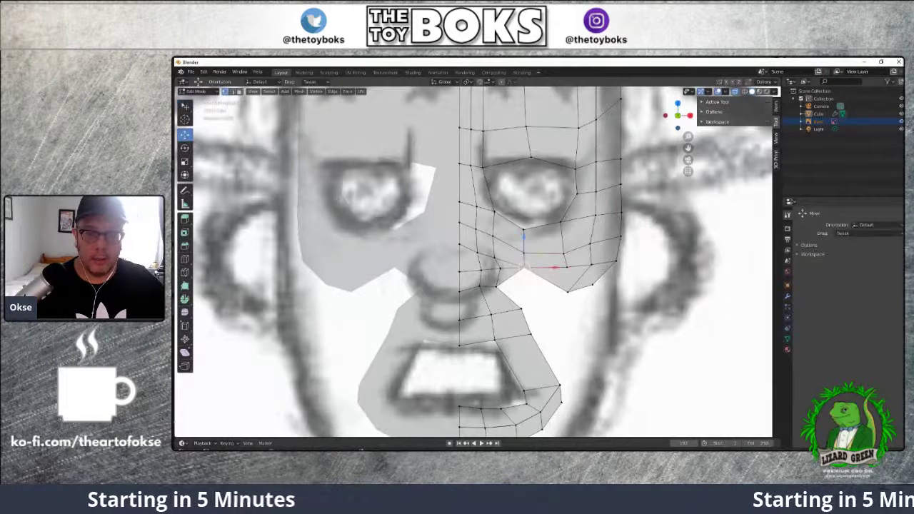
{"action": "left_click_drag", "start_coordinate": [527, 267], "coordinate": [540, 267]}
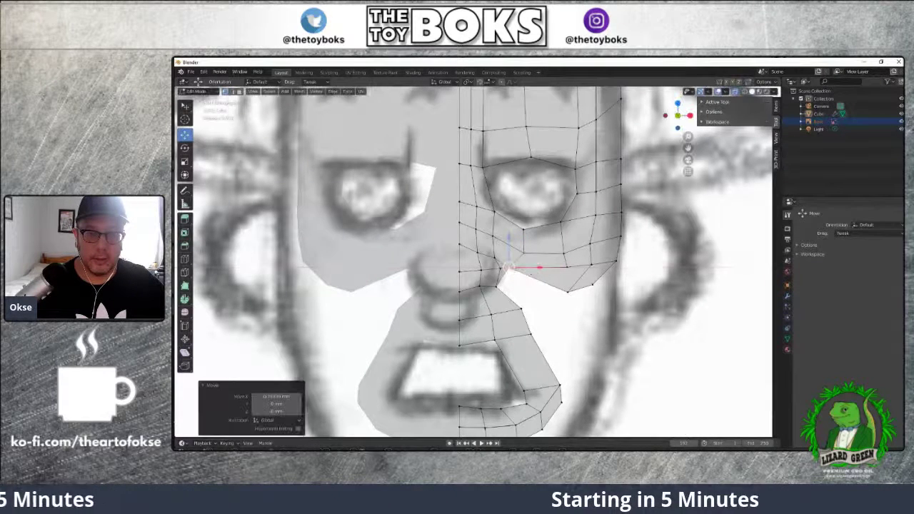
Shift the vertices at the side and base of the nose inward toward the face's centre line
{"action": "left_click", "coordinate": [494, 257]}
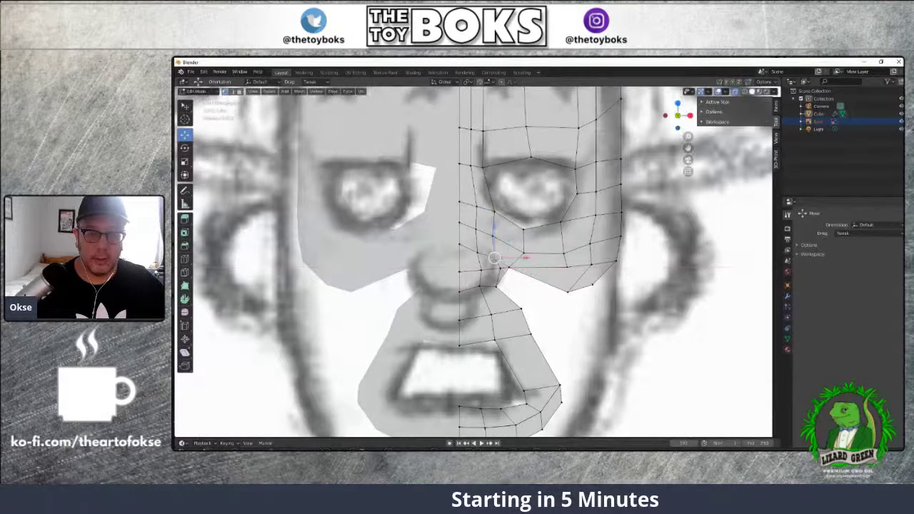
{"action": "left_click_drag", "start_coordinate": [477, 251], "coordinate": [477, 242]}
{"action": "left_click", "coordinate": [482, 270]}
{"action": "left_click", "coordinate": [478, 286]}
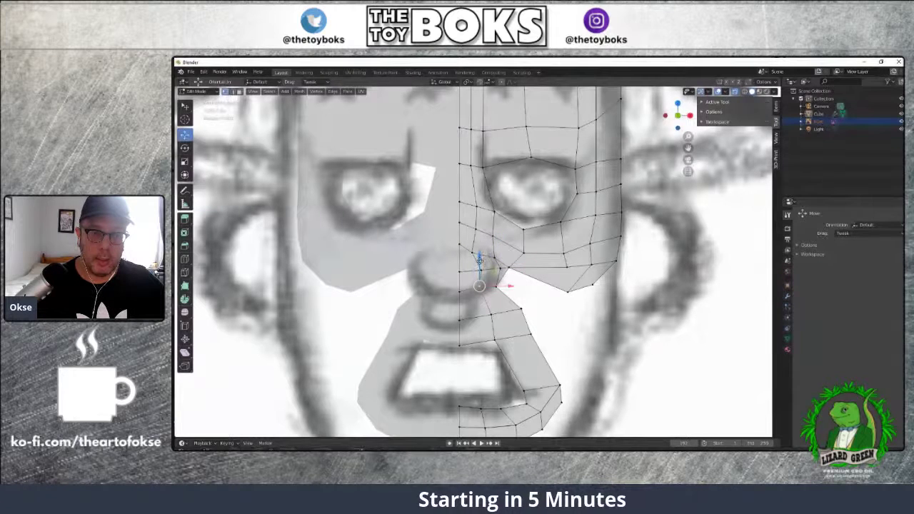
{"action": "mouse_move", "coordinate": [479, 261]}
{"action": "left_mouse_down"}
{"action": "mouse_move", "coordinate": [495, 267]}
{"action": "mouse_move", "coordinate": [485, 257]}
{"action": "left_mouse_up"}
{"action": "left_click", "coordinate": [502, 270]}
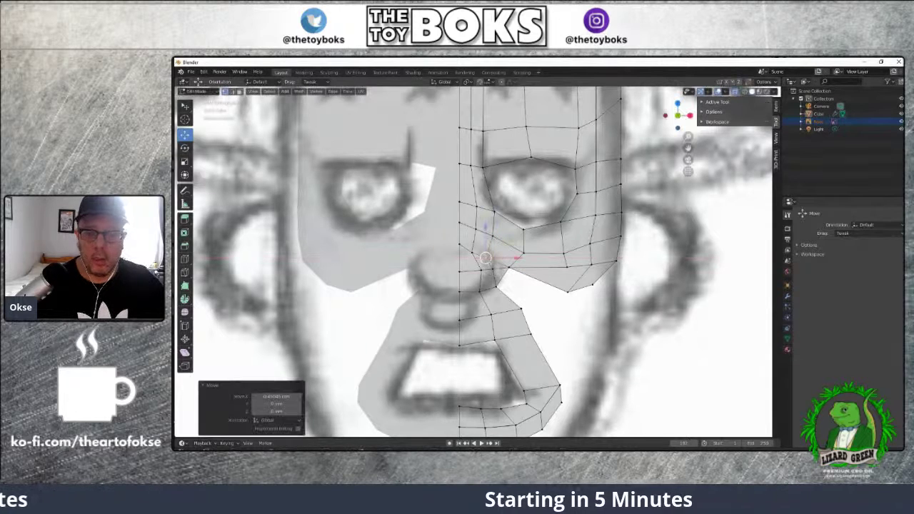
{"action": "left_click", "coordinate": [498, 286]}
{"action": "left_click_drag", "start_coordinate": [508, 287], "coordinate": [493, 287]}
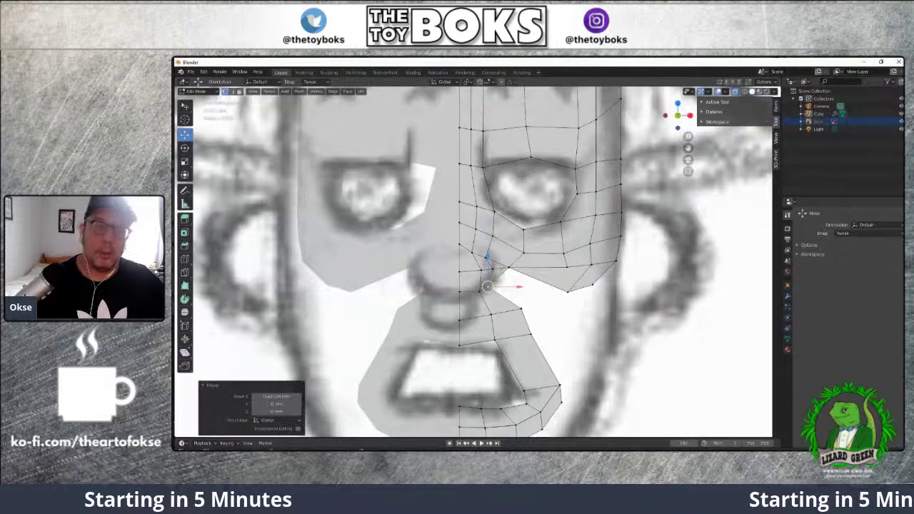
Move the vertices along the nose bridge, between the centre line and the inner eye corner, sideways to even out the mesh
{"action": "left_click", "coordinate": [475, 228]}
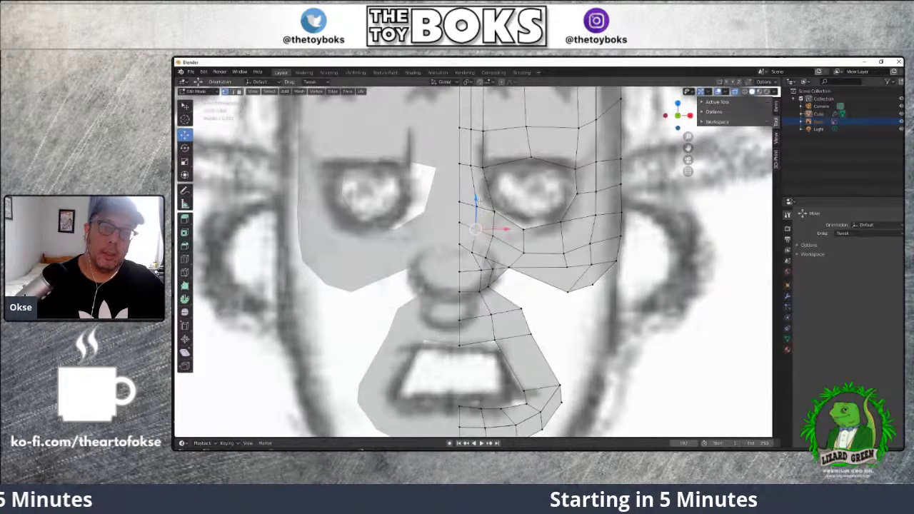
{"action": "left_click_drag", "start_coordinate": [499, 228], "coordinate": [489, 208]}
{"action": "left_click", "coordinate": [477, 206]}
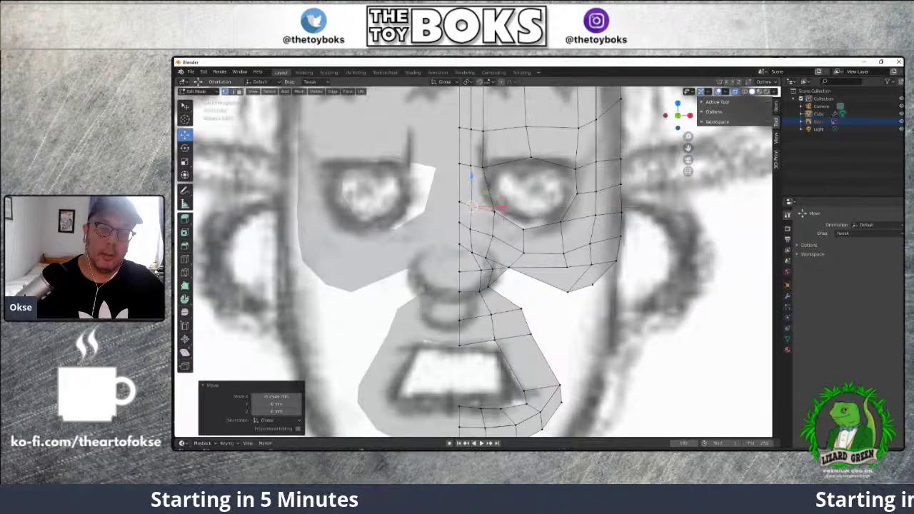
{"action": "scroll", "coordinate": [492, 207], "scroll_direction": "up", "scroll_amount": 4}
{"action": "scroll", "coordinate": [493, 207], "scroll_direction": "down", "scroll_amount": 3}
{"action": "scroll", "coordinate": [500, 207], "scroll_direction": "down", "scroll_amount": 3}
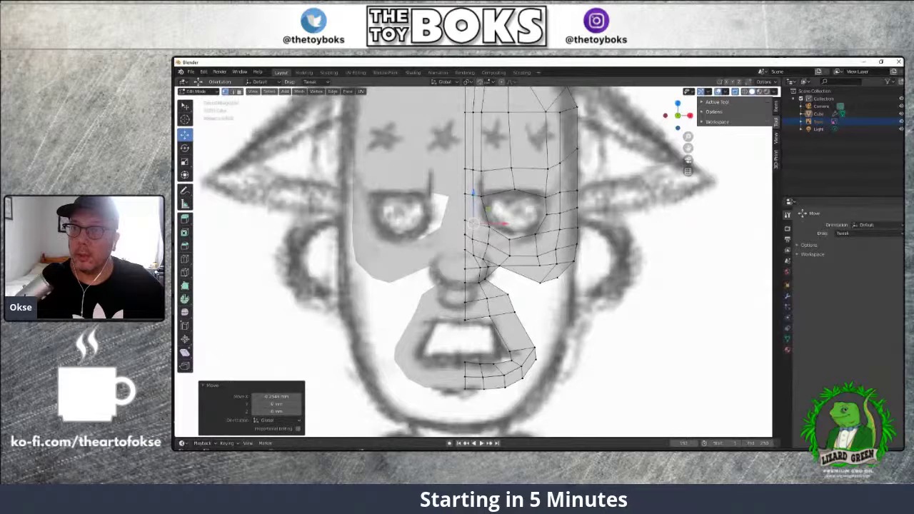
{"action": "left_click", "coordinate": [705, 122]}
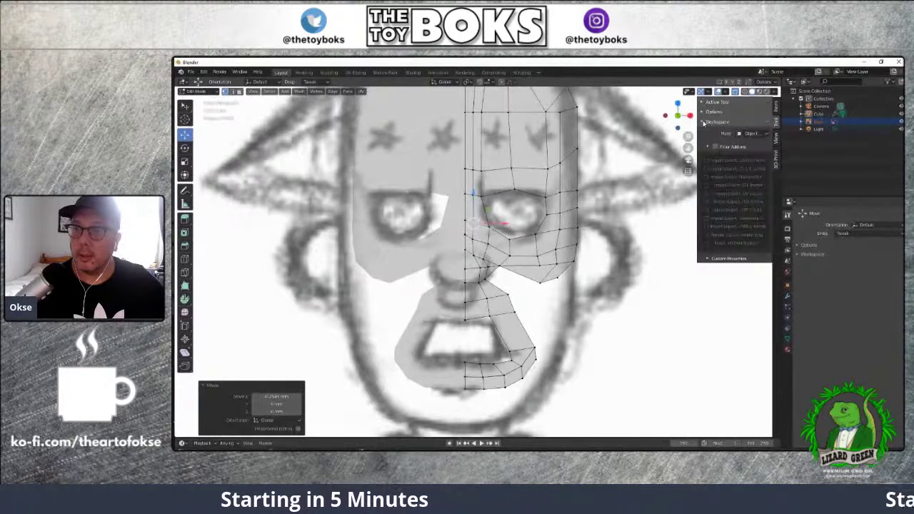
{"action": "left_click", "coordinate": [704, 122]}
{"action": "left_click", "coordinate": [702, 113]}
{"action": "left_click", "coordinate": [703, 113]}
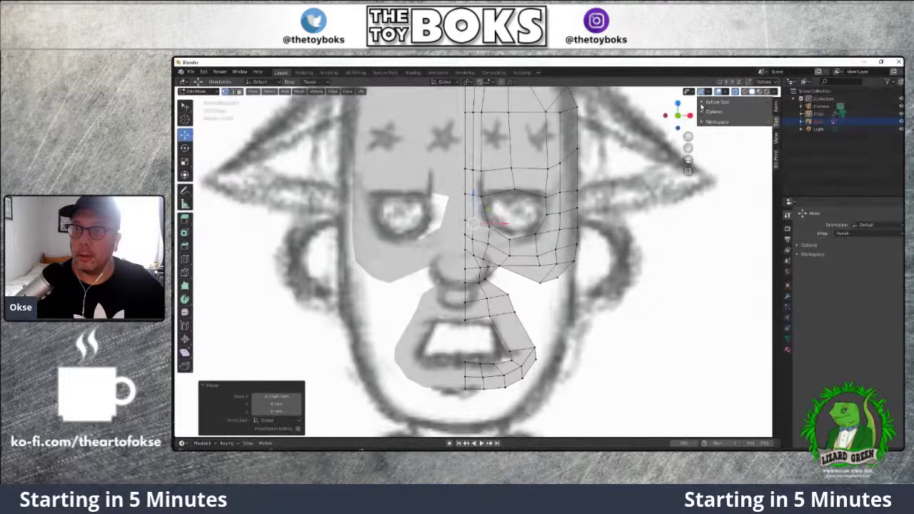
{"action": "left_click", "coordinate": [776, 140]}
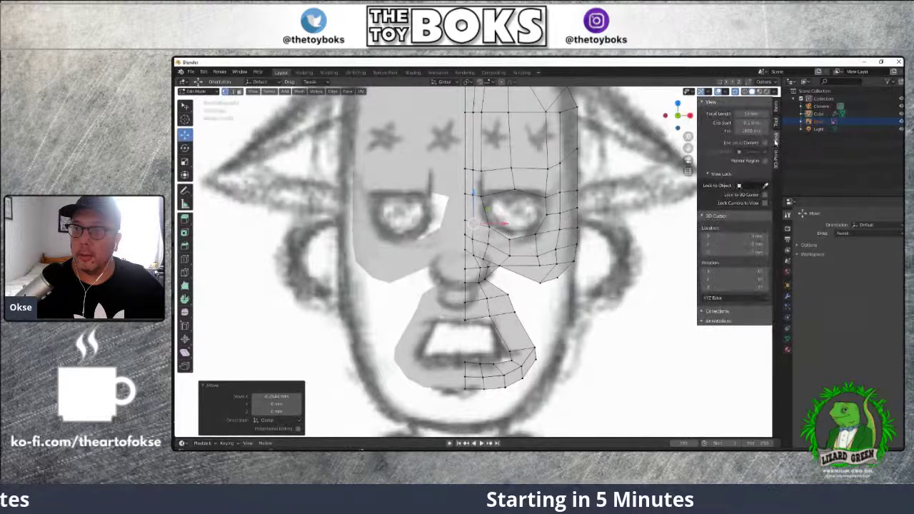
{"action": "left_click", "coordinate": [717, 312]}
{"action": "left_click", "coordinate": [717, 312]}
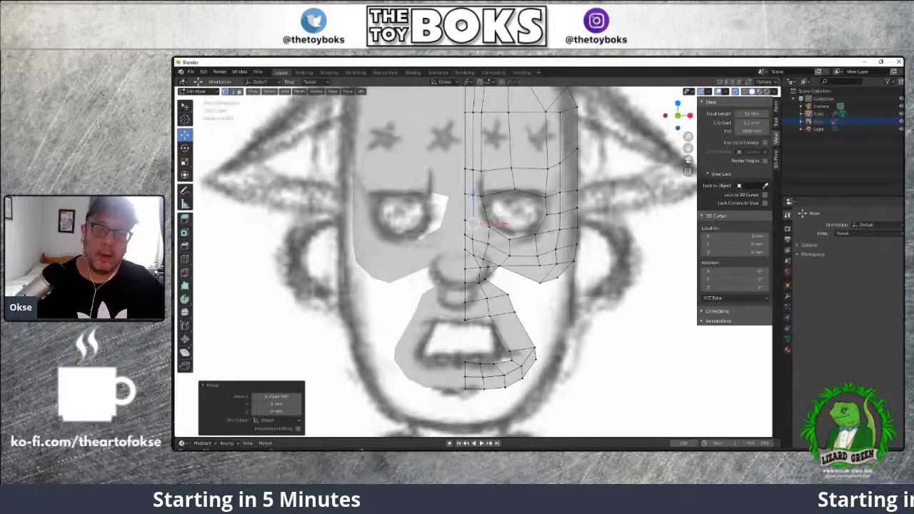
{"action": "scroll", "coordinate": [471, 286], "scroll_direction": "up", "scroll_amount": 3}
{"action": "scroll", "coordinate": [504, 309], "scroll_direction": "down", "scroll_amount": 10}
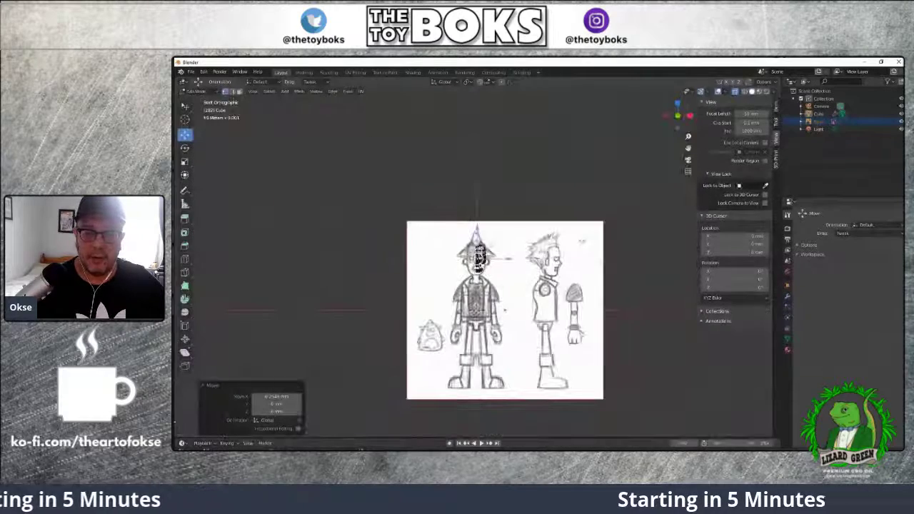
{"action": "scroll", "coordinate": [582, 241], "scroll_direction": "up", "scroll_amount": 8}
{"action": "scroll", "coordinate": [582, 241], "scroll_direction": "up", "scroll_amount": 3}
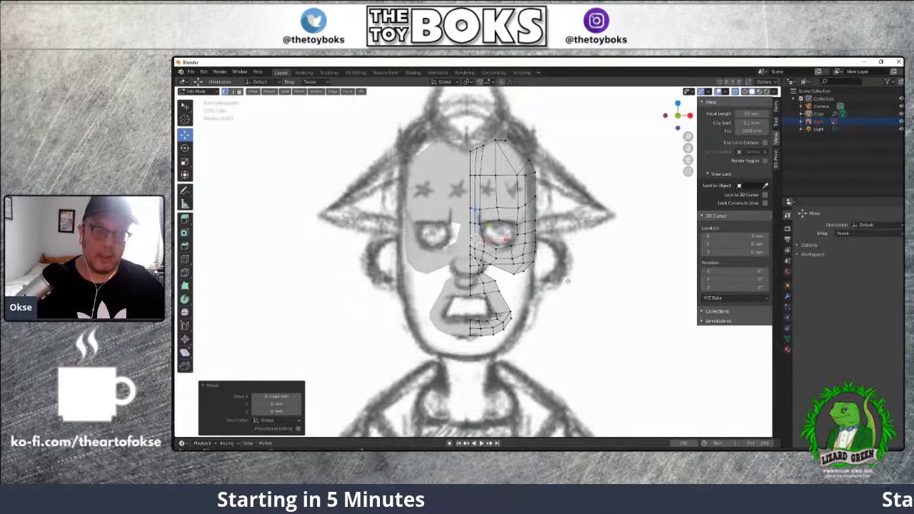
Delete the geometry at the bottom of the outer cheek below the eye
{"action": "scroll", "coordinate": [568, 280], "scroll_direction": "up", "scroll_amount": 2}
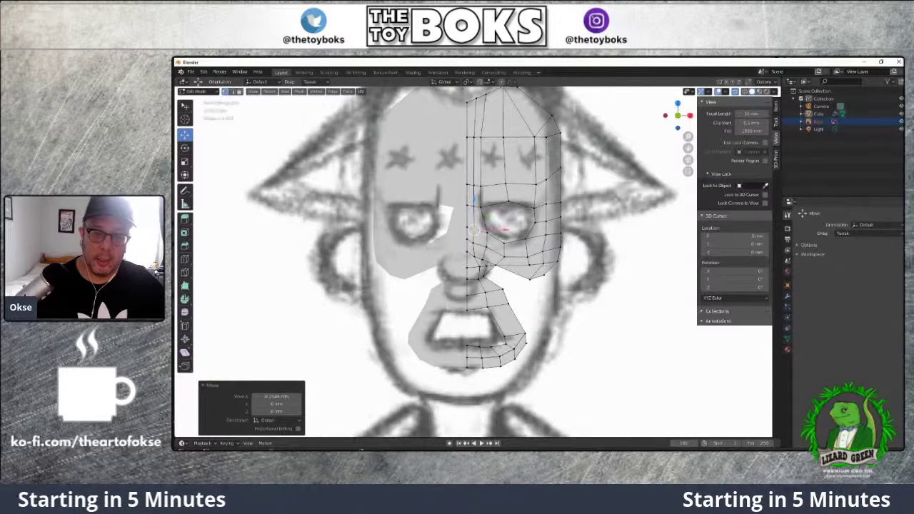
{"action": "left_click", "coordinate": [532, 269]}
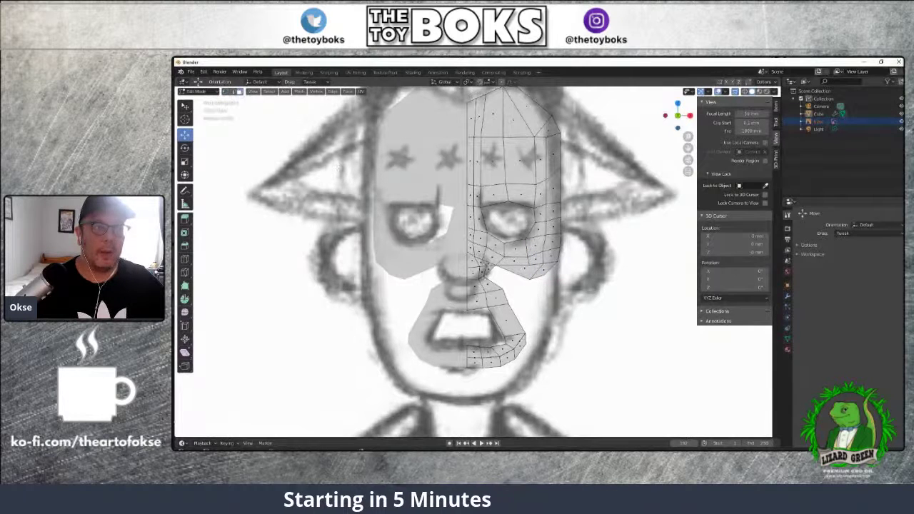
{"action": "key", "text": "x"}
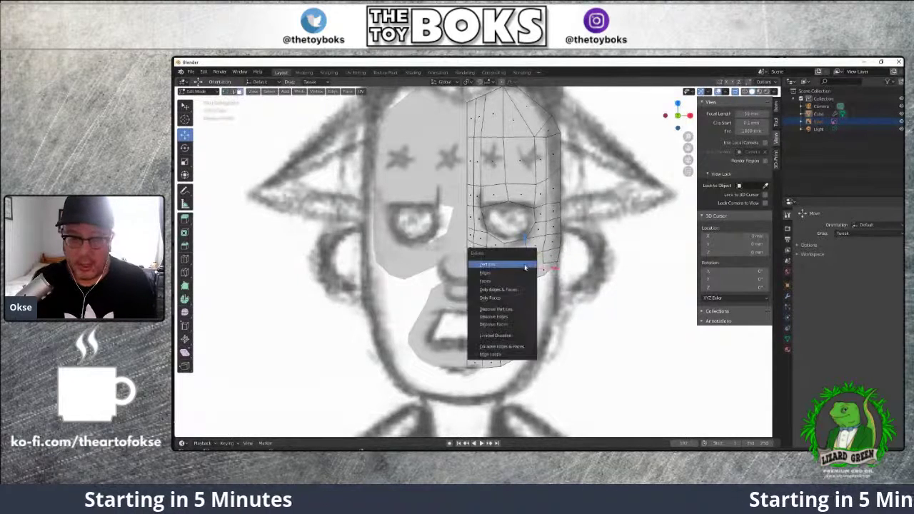
{"action": "left_click", "coordinate": [504, 274]}
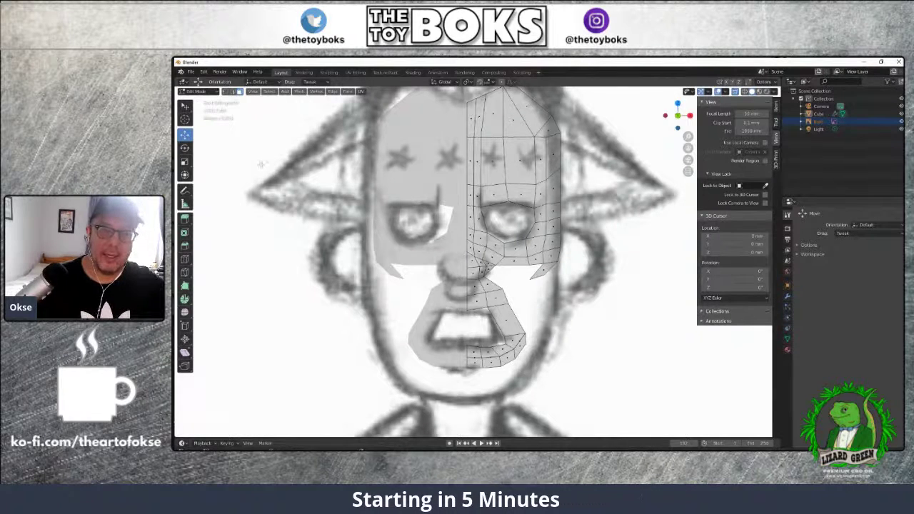
Reposition the vertices below the eye and along the cheek's lower edge to even out their spacing
{"action": "left_click", "coordinate": [226, 91]}
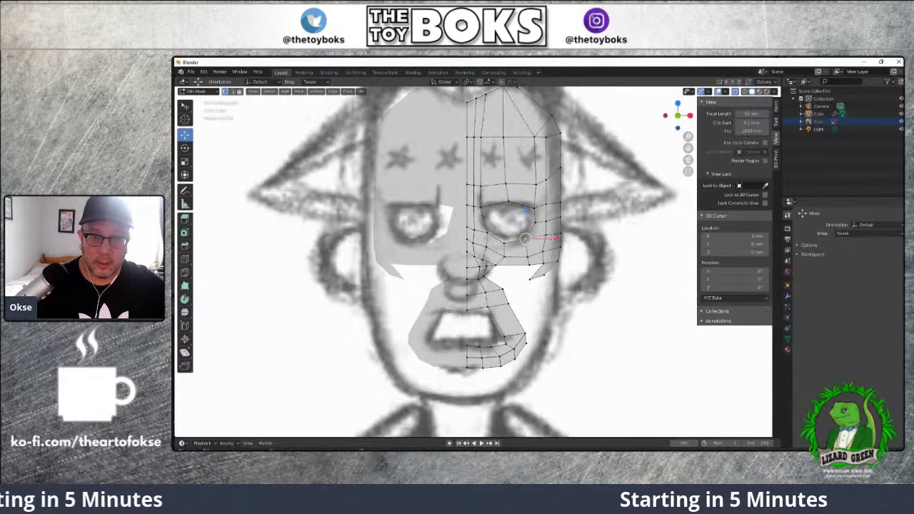
{"action": "left_click_drag", "start_coordinate": [541, 239], "coordinate": [517, 218]}
{"action": "left_click", "coordinate": [536, 256]}
{"action": "left_click_drag", "start_coordinate": [550, 258], "coordinate": [542, 261]}
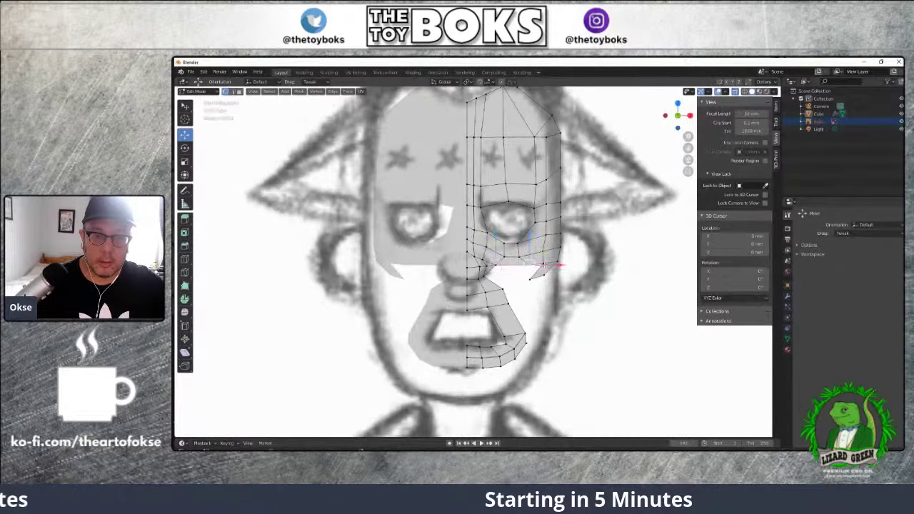
{"action": "left_click_drag", "start_coordinate": [530, 277], "coordinate": [540, 266]}
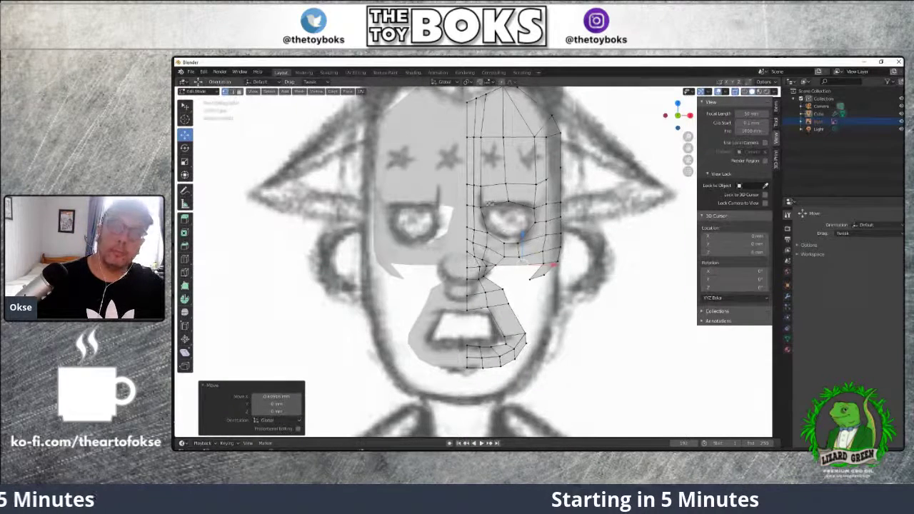
Move the vertices at the inner eye corner and along the brow row sideways to space them evenly
{"action": "left_click", "coordinate": [482, 207]}
{"action": "left_click_drag", "start_coordinate": [499, 207], "coordinate": [503, 207]}
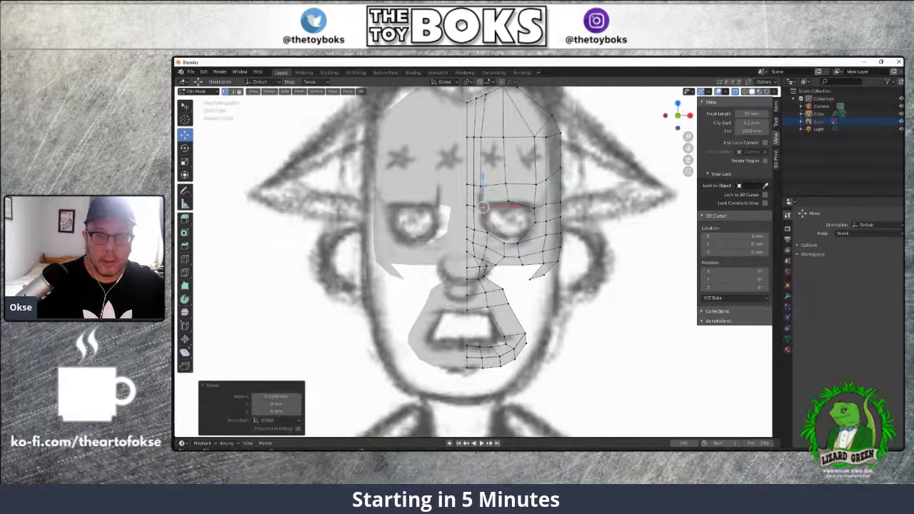
{"action": "left_click", "coordinate": [488, 186]}
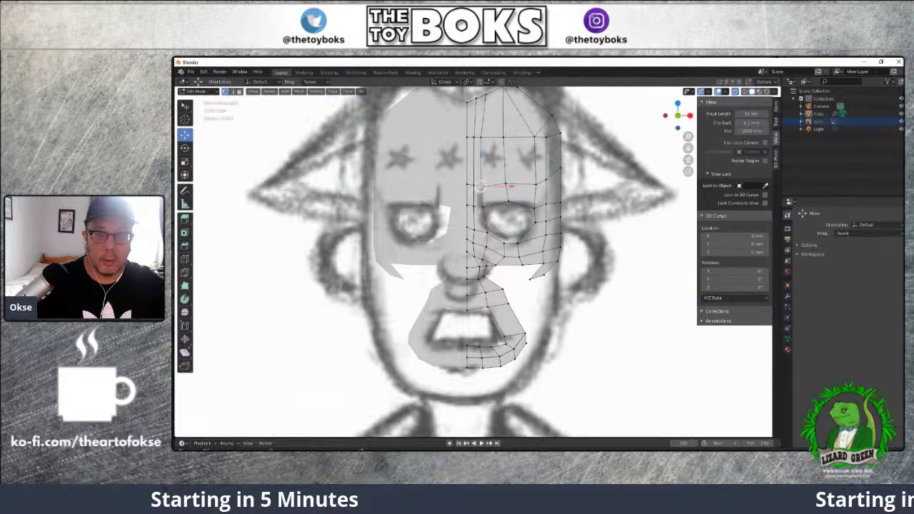
{"action": "left_click_drag", "start_coordinate": [507, 185], "coordinate": [572, 181]}
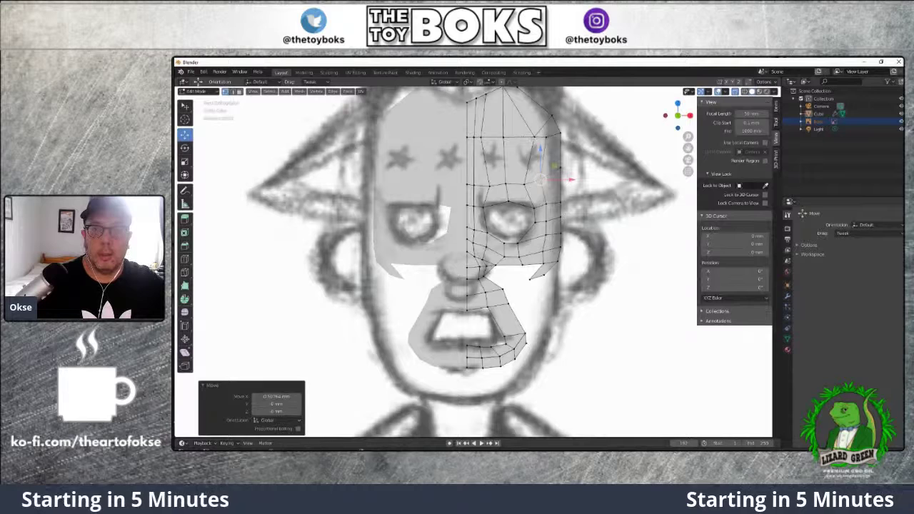
Shift the outer and middle vertices of the forehead row above the brow toward the face's centre line
{"action": "left_click", "coordinate": [536, 135]}
{"action": "left_click_drag", "start_coordinate": [559, 137], "coordinate": [551, 137]}
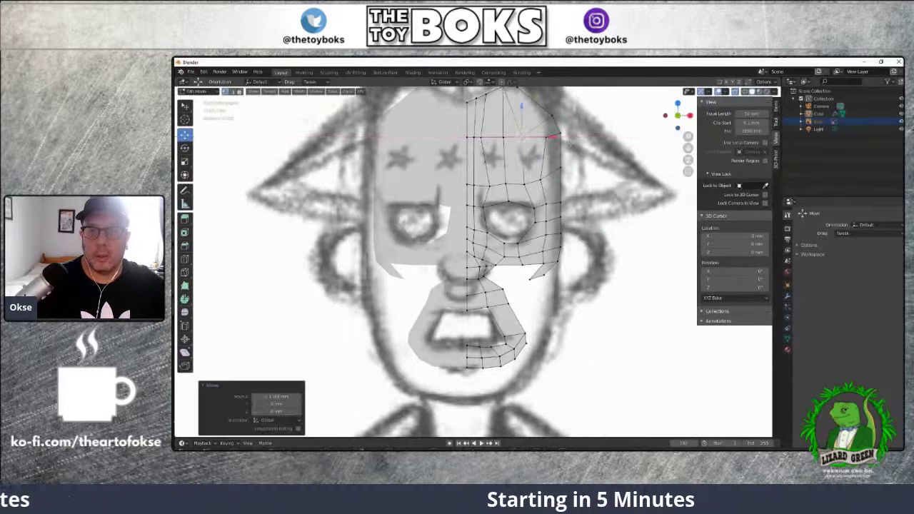
{"action": "key", "text": "g"}
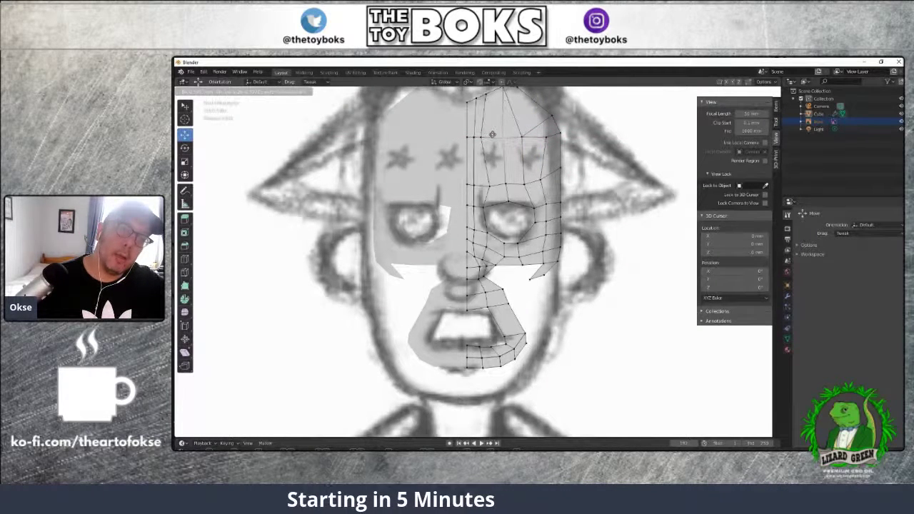
{"action": "left_click", "coordinate": [492, 134]}
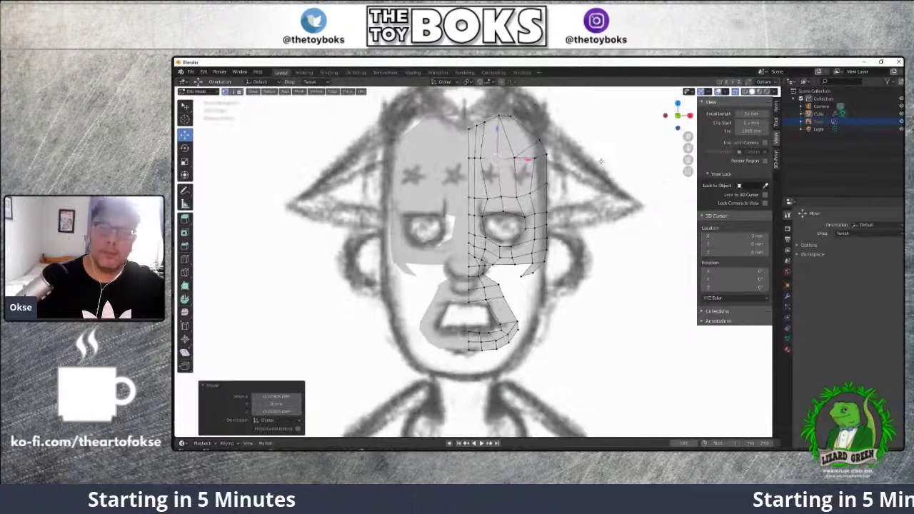
Extrude the outer edges around the chin and mouth corner and scale them outward to add another ring of faces
{"action": "scroll", "coordinate": [601, 161], "scroll_direction": "down", "scroll_amount": 1}
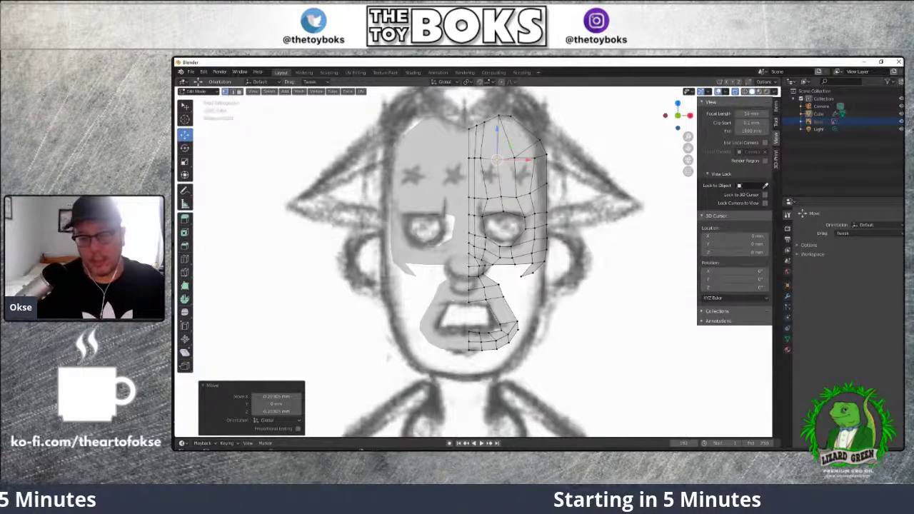
{"action": "left_click", "coordinate": [471, 350]}
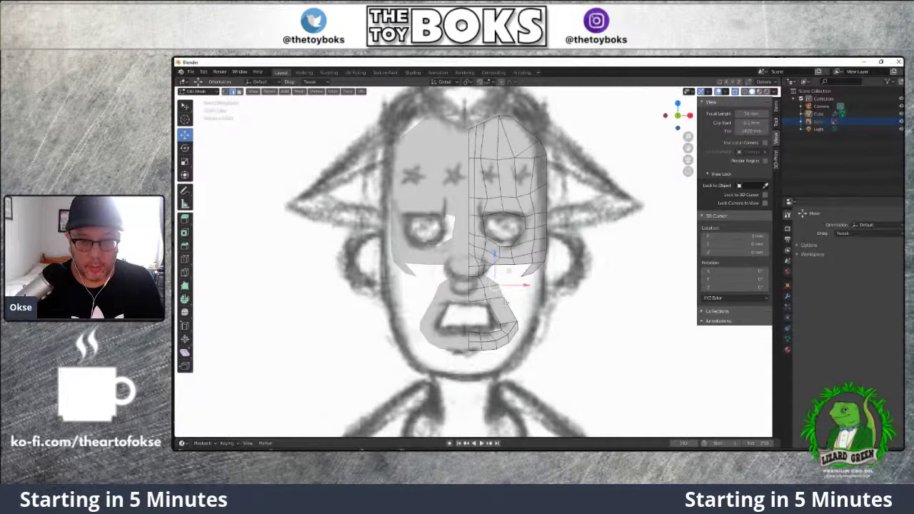
{"action": "left_click", "coordinate": [512, 313], "text": "shift"}
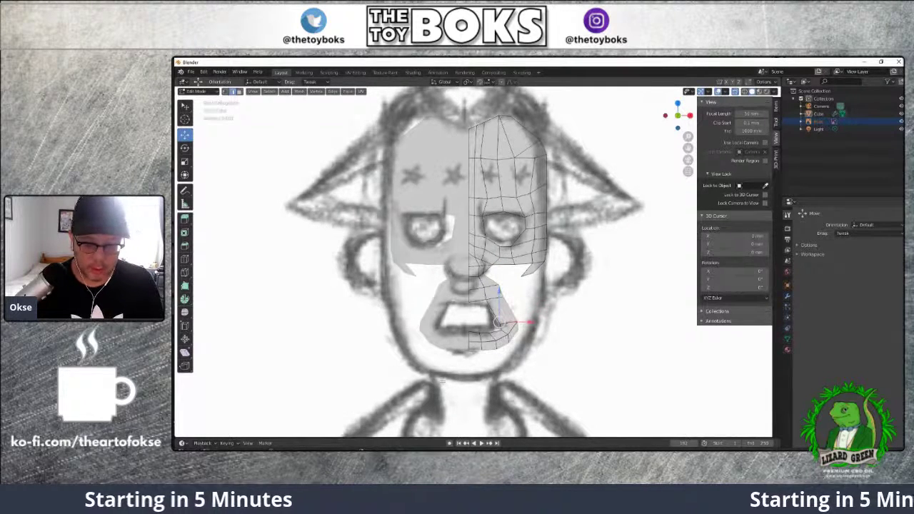
{"action": "key", "text": "e"}
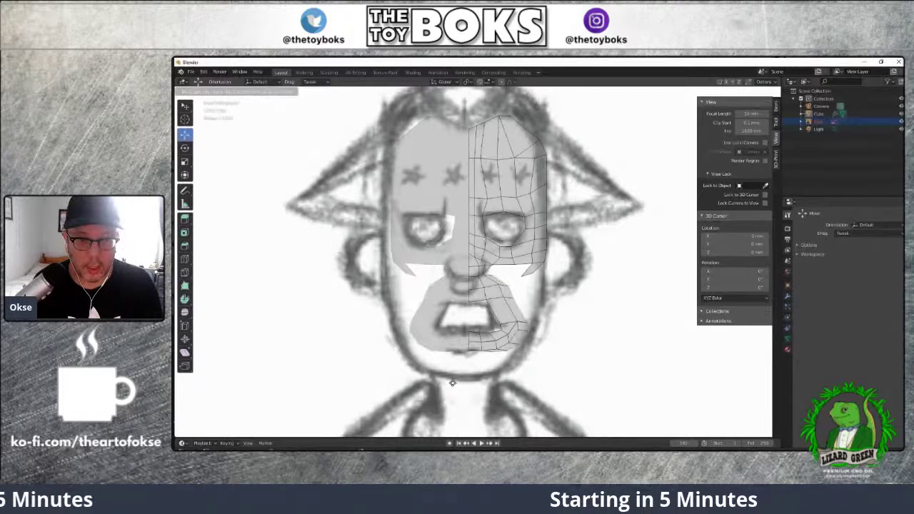
{"action": "key", "text": "s"}
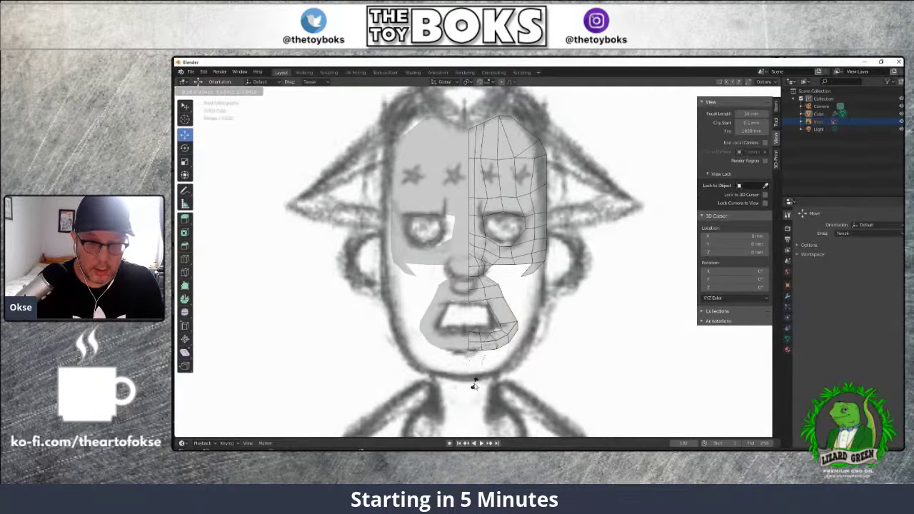
{"action": "left_click", "coordinate": [404, 381]}
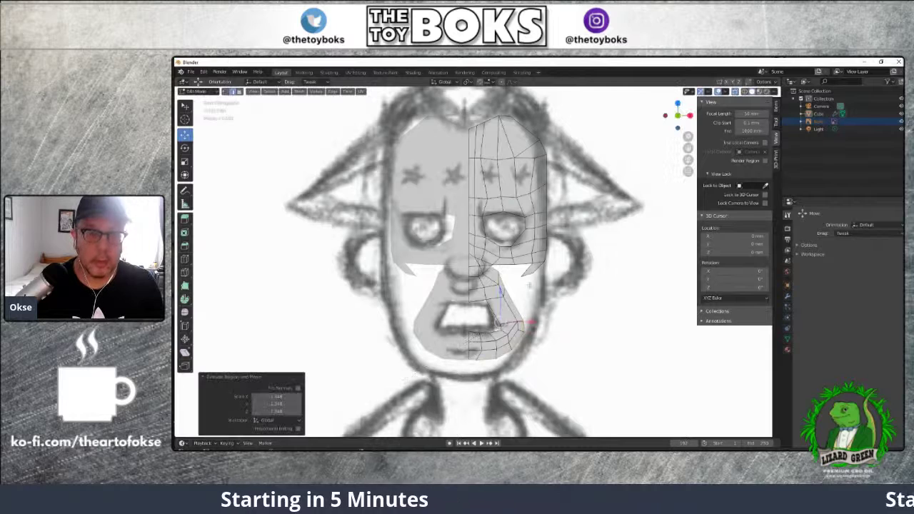
Adjust the vertex on the upper side of the nose along the X axis
{"action": "scroll", "coordinate": [529, 285], "scroll_direction": "up", "scroll_amount": 2}
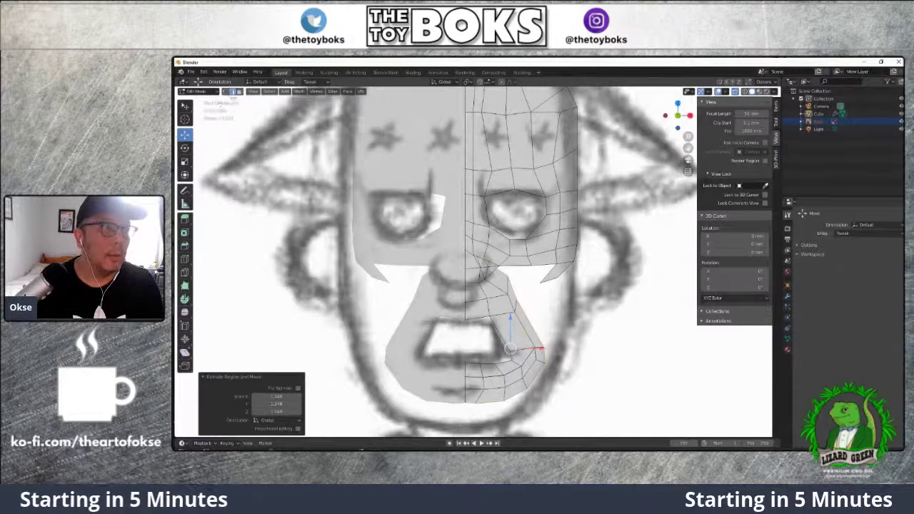
{"action": "left_click", "coordinate": [475, 254]}
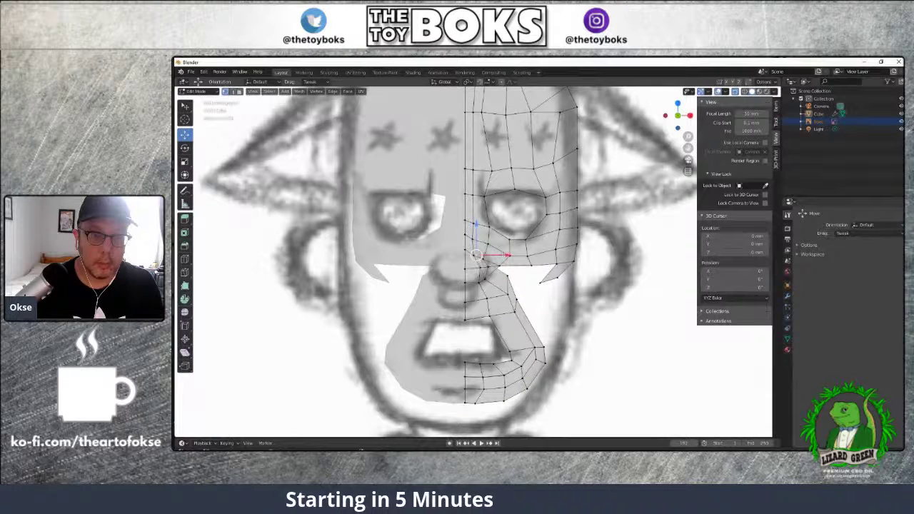
{"action": "key", "text": "g"}
{"action": "key", "text": "x"}
{"action": "left_click", "coordinate": [526, 256]}
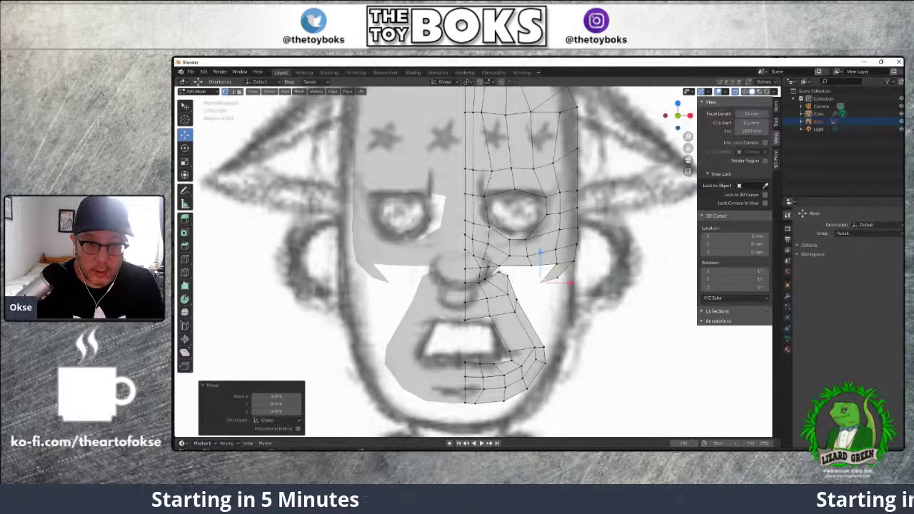
Merge the two neighbouring vertices at the corner beside the nostril at the last selected one, and nudge the merged vertex upward
{"action": "left_click", "coordinate": [498, 271]}
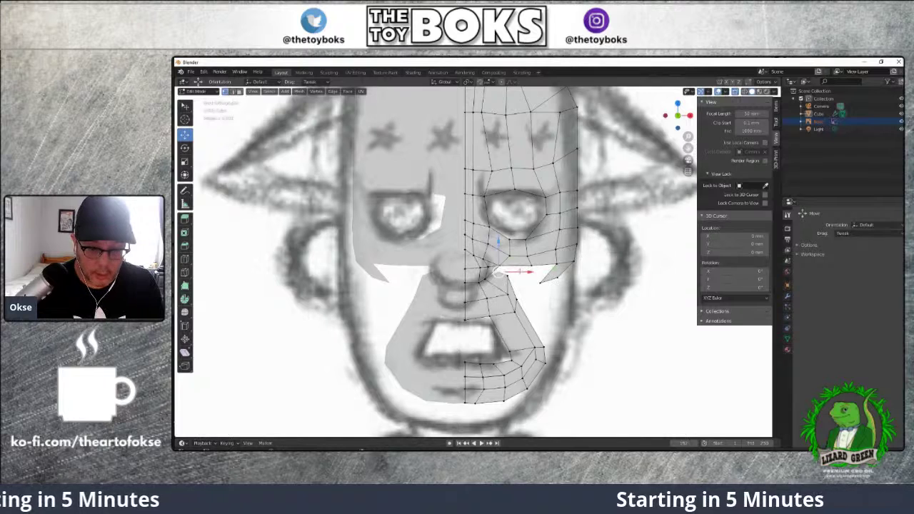
{"action": "left_click", "coordinate": [495, 271], "text": "ctrl"}
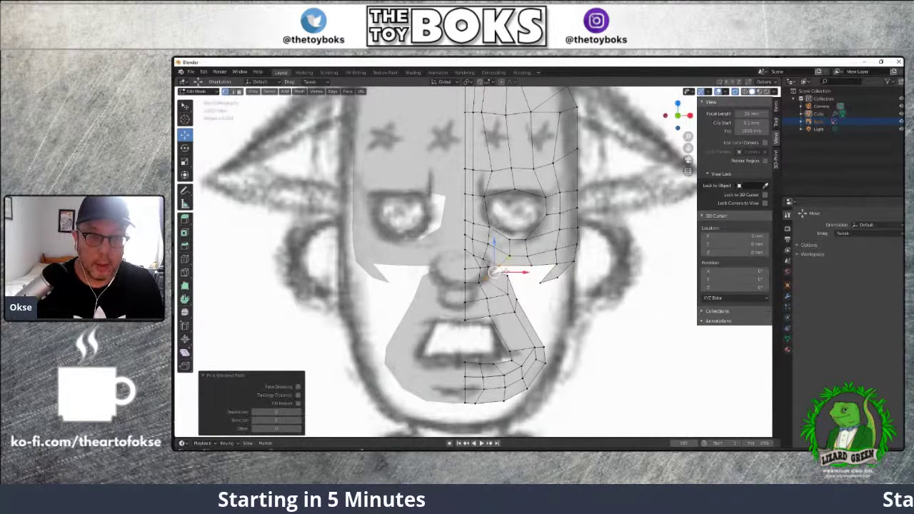
{"action": "key", "text": "m"}
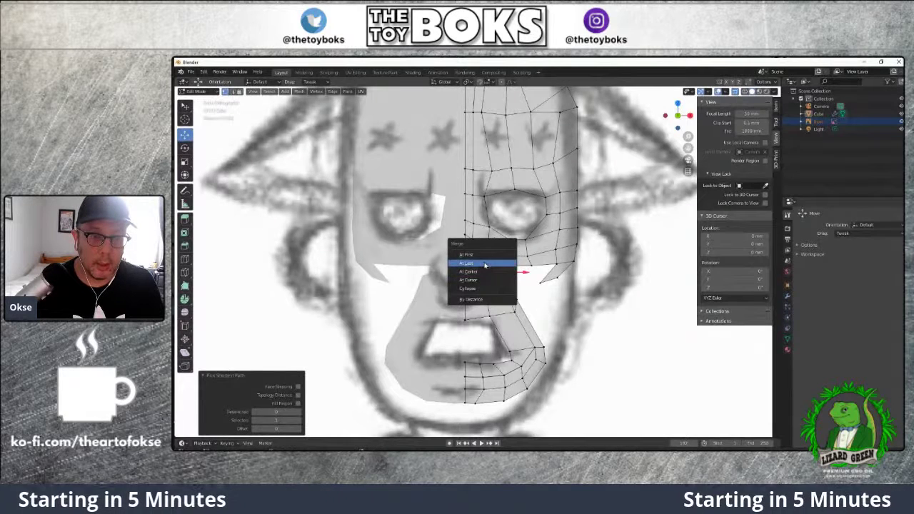
{"action": "left_click", "coordinate": [485, 265]}
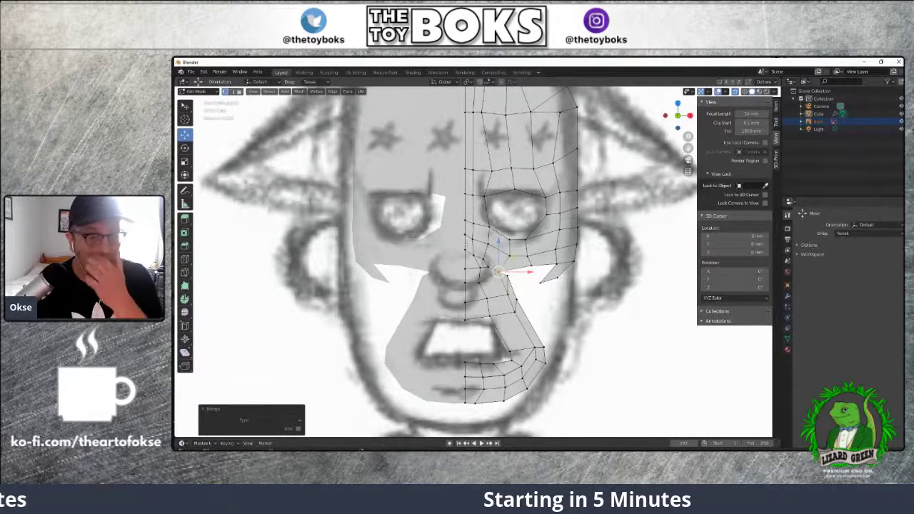
{"action": "left_click_drag", "start_coordinate": [499, 242], "coordinate": [526, 265]}
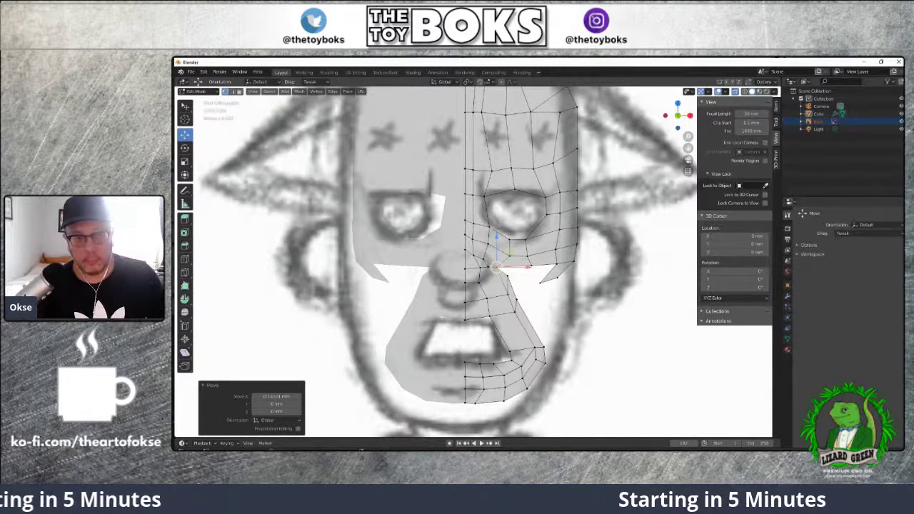
Hide the front reference image and move the lower tip vertex of the outer cheek outward along the X axis
{"action": "left_click", "coordinate": [546, 280]}
{"action": "scroll", "coordinate": [471, 260], "scroll_direction": "up", "scroll_amount": 2}
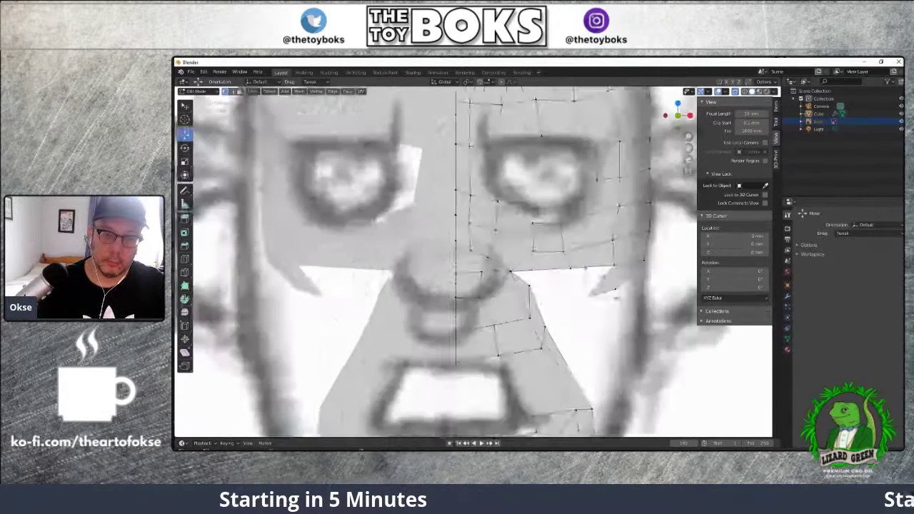
{"action": "scroll", "coordinate": [472, 261], "scroll_direction": "down", "scroll_amount": 13}
{"action": "scroll", "coordinate": [477, 260], "scroll_direction": "up", "scroll_amount": 1}
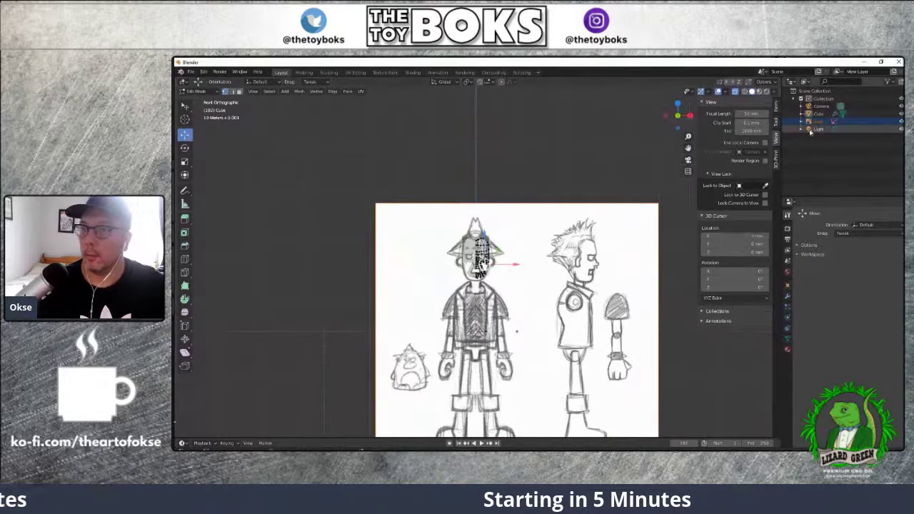
{"action": "left_click", "coordinate": [901, 121]}
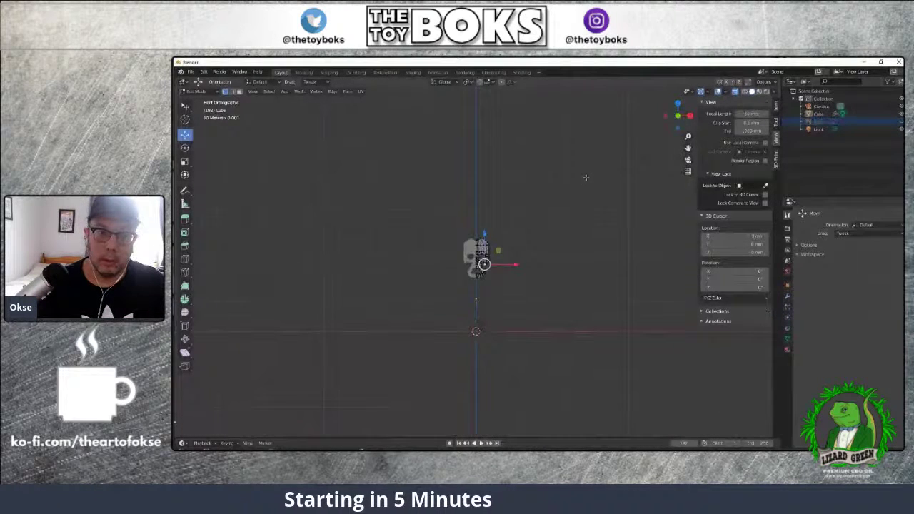
{"action": "scroll", "coordinate": [575, 188], "scroll_direction": "up", "scroll_amount": 12}
{"action": "scroll", "coordinate": [575, 187], "scroll_direction": "up", "scroll_amount": 2}
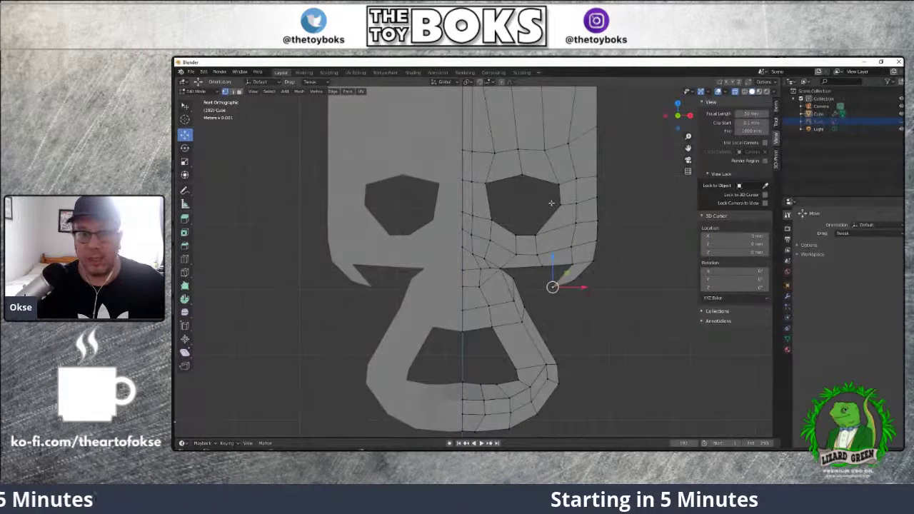
{"action": "left_click_drag", "start_coordinate": [581, 286], "coordinate": [589, 286]}
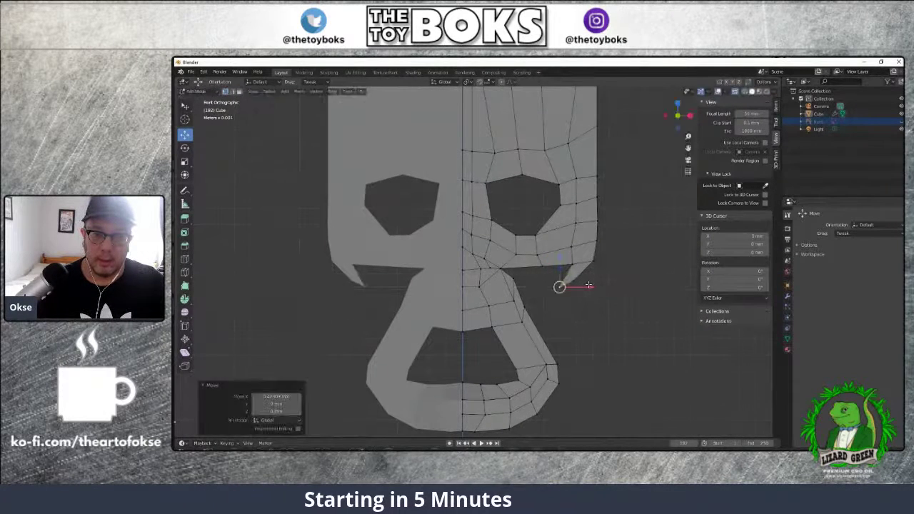
Show the front reference image again and adjust the vertices on the lower and upper rims of the eye opening
{"action": "left_click", "coordinate": [479, 286]}
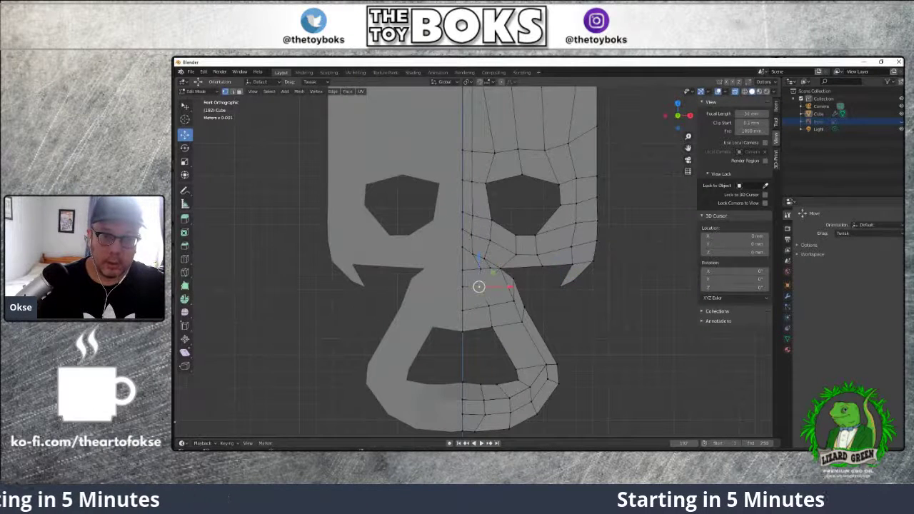
{"action": "left_click", "coordinate": [901, 122]}
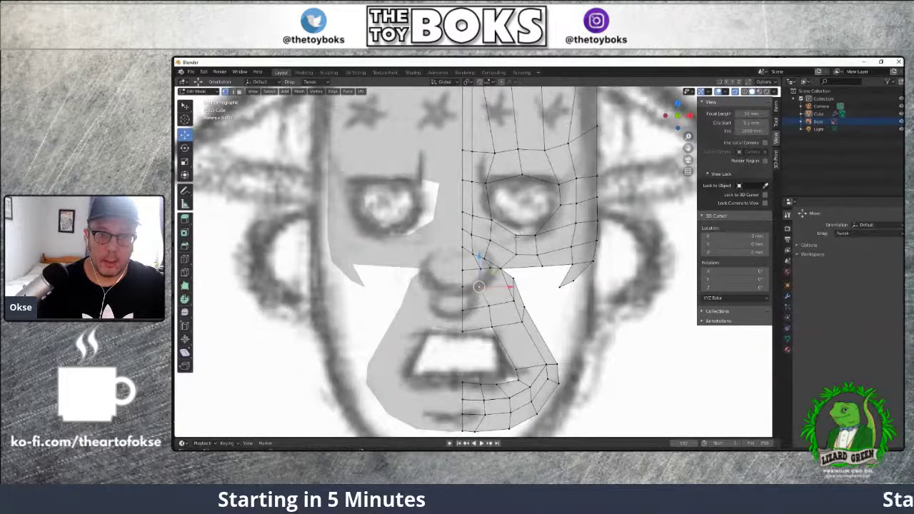
{"action": "left_click_drag", "start_coordinate": [532, 236], "coordinate": [542, 179]}
{"action": "left_click", "coordinate": [524, 176]}
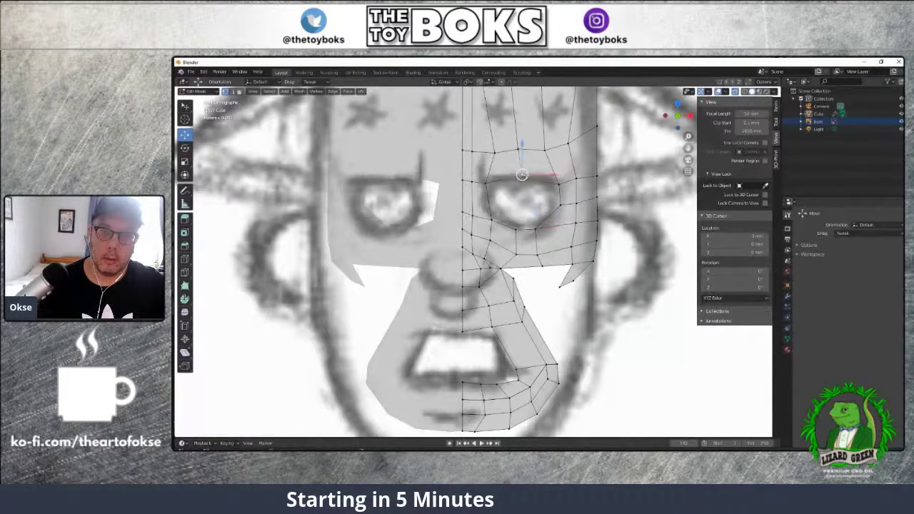
{"action": "left_click_drag", "start_coordinate": [523, 160], "coordinate": [523, 158]}
Lower the two outermost vertices of the row above the eye along the Z axis to level the brow line
{"action": "left_click", "coordinate": [568, 144]}
{"action": "left_click_drag", "start_coordinate": [568, 128], "coordinate": [568, 128]}
{"action": "left_click", "coordinate": [597, 127]}
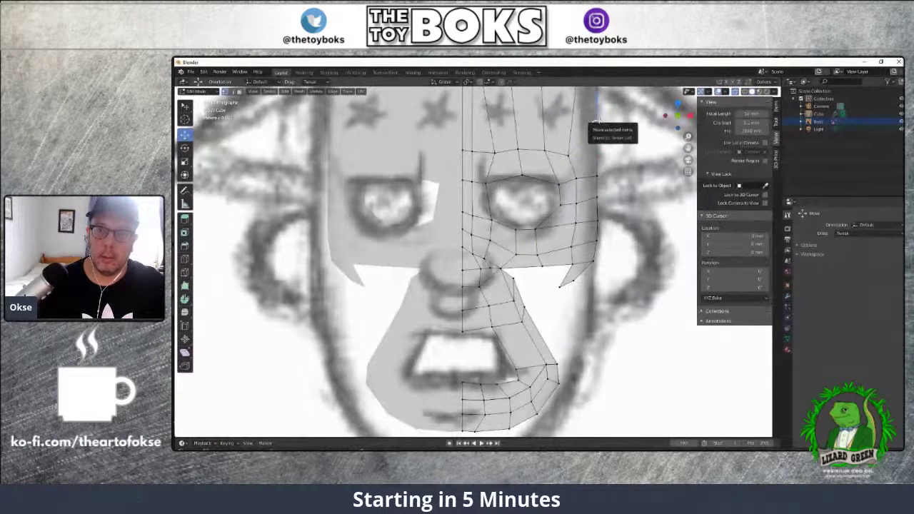
{"action": "left_click_drag", "start_coordinate": [596, 126], "coordinate": [596, 154]}
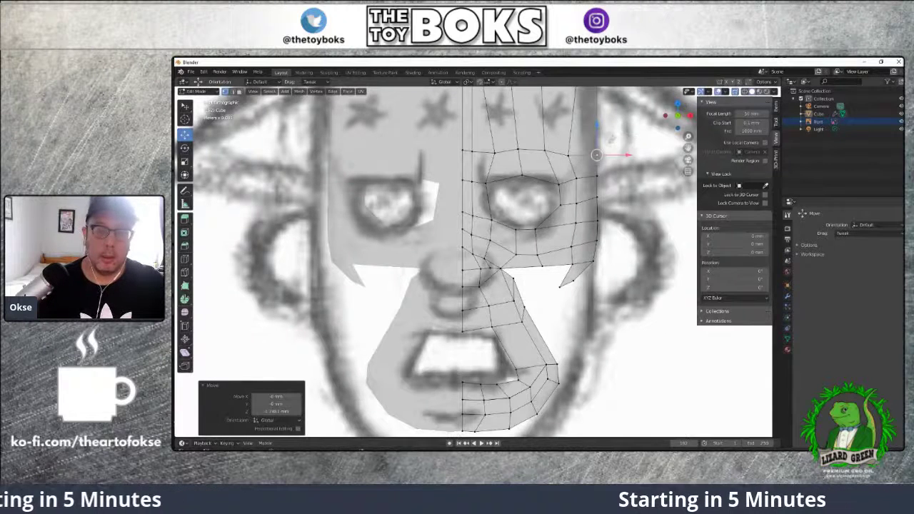
Widen the lower tip of the outer cheek by moving its two vertices outward along the X axis
{"action": "scroll", "coordinate": [612, 138], "scroll_direction": "down", "scroll_amount": 5}
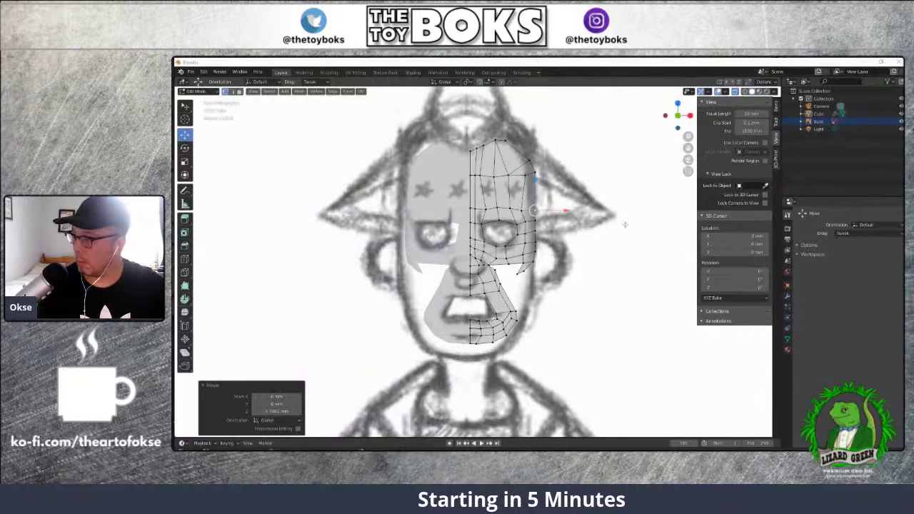
{"action": "scroll", "coordinate": [472, 257], "scroll_direction": "up", "scroll_amount": 2}
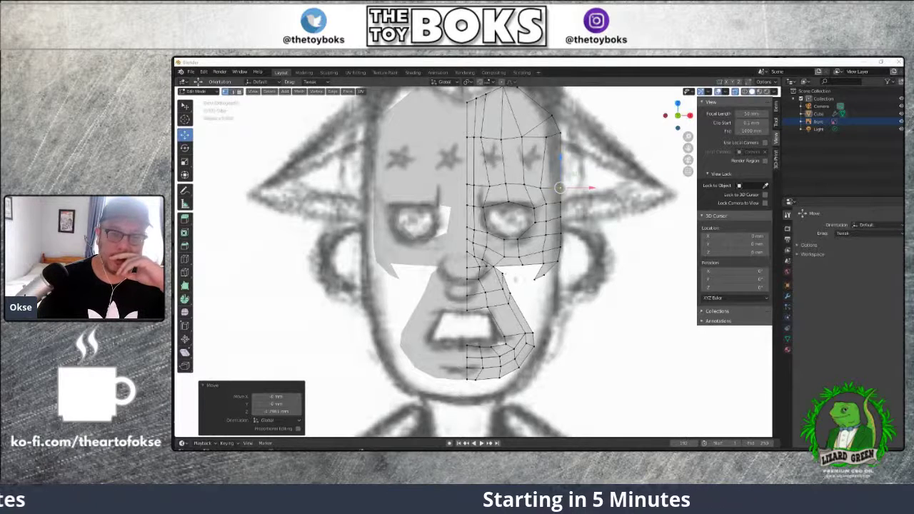
{"action": "left_click", "coordinate": [542, 272]}
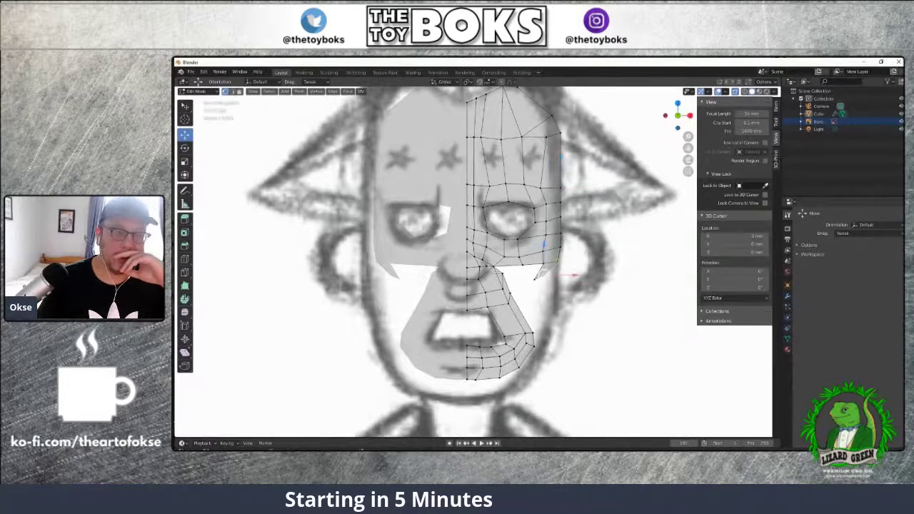
{"action": "left_click_drag", "start_coordinate": [576, 275], "coordinate": [584, 275]}
{"action": "key", "text": "ctrl+z"}
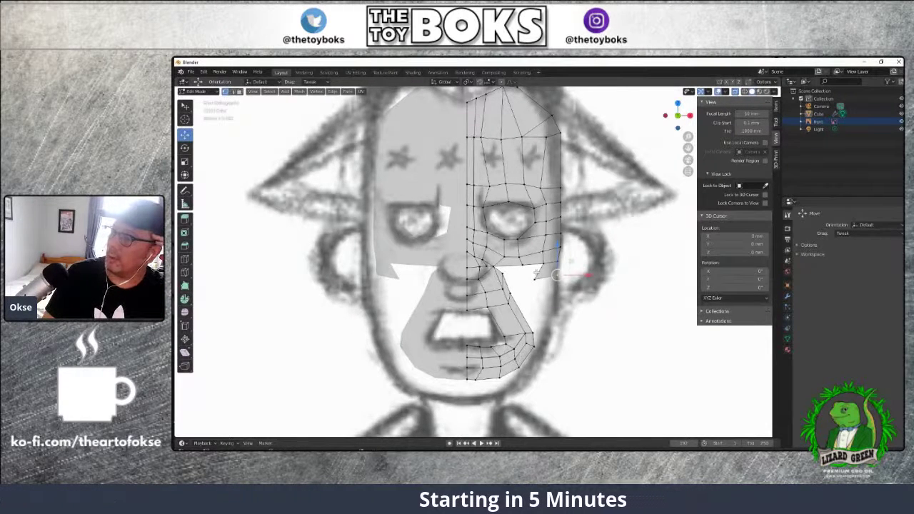
{"action": "left_click_drag", "start_coordinate": [560, 280], "coordinate": [571, 280]}
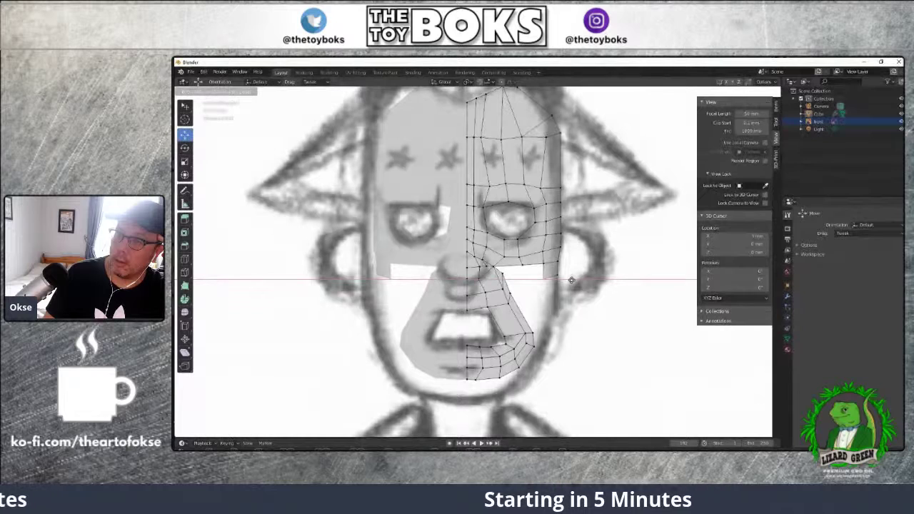
{"action": "left_click_drag", "start_coordinate": [571, 280], "coordinate": [572, 279]}
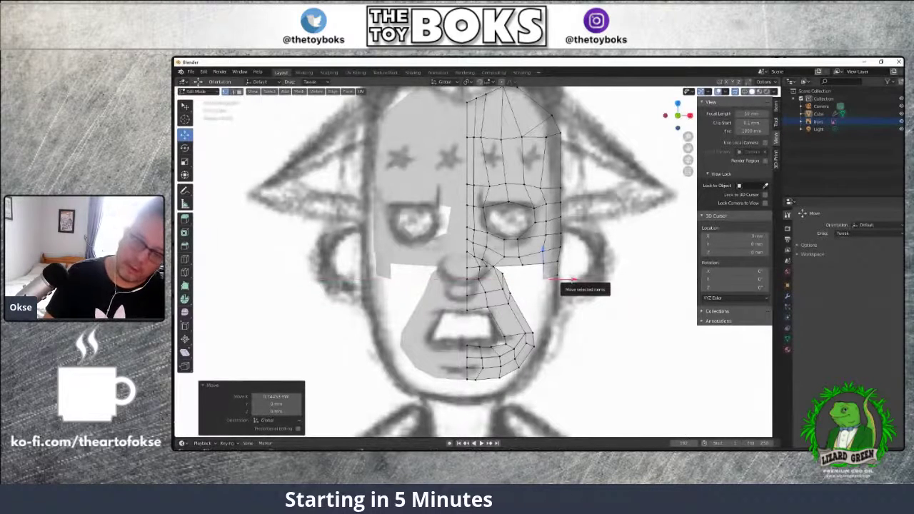
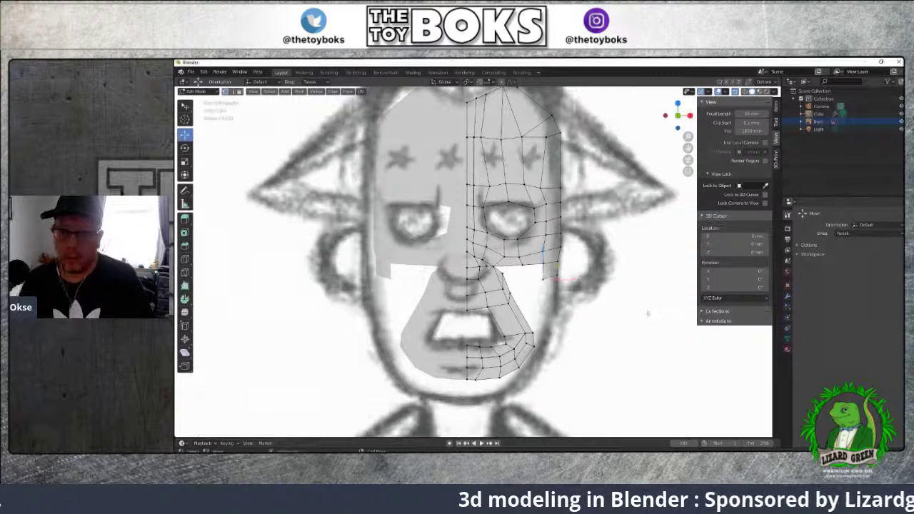
Switch to Photoshop and open the character reference sheet from the reference folder under projects, 3dprinting, The Young uns
{"action": "key", "text": "KP_3"}
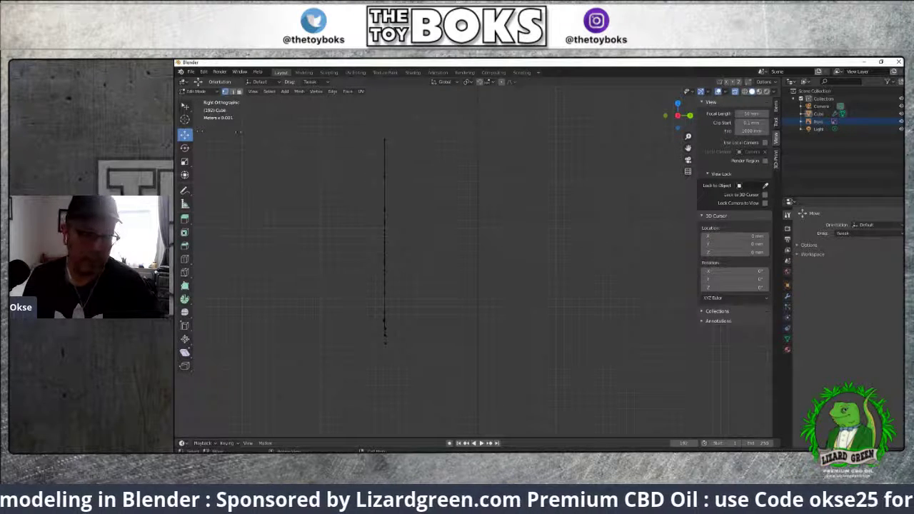
{"action": "key", "text": "KP_1"}
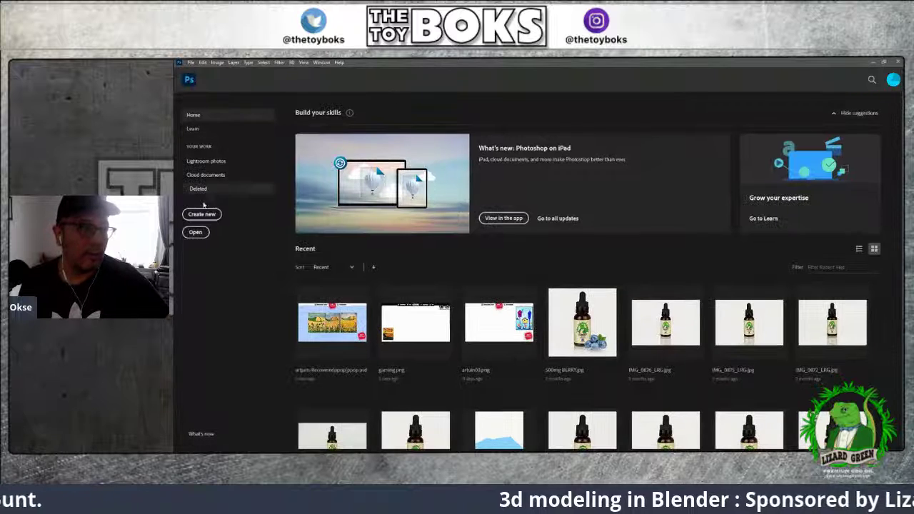
{"action": "left_click", "coordinate": [202, 235]}
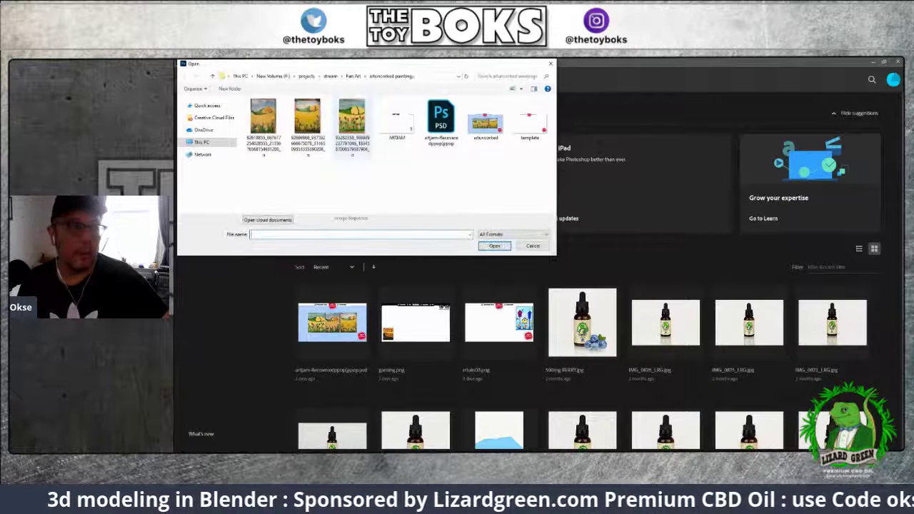
{"action": "left_click", "coordinate": [306, 76]}
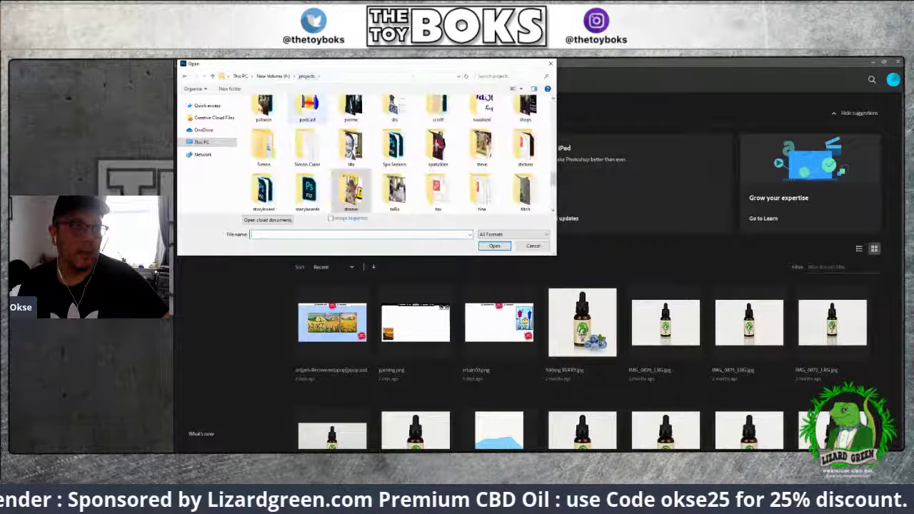
{"action": "scroll", "coordinate": [264, 121], "scroll_direction": "up", "scroll_amount": 5}
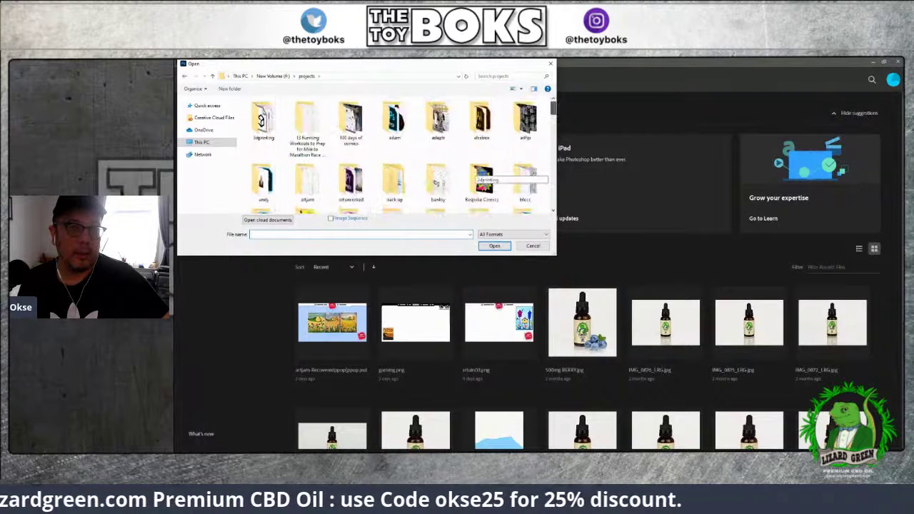
{"action": "double_click", "coordinate": [263, 121]}
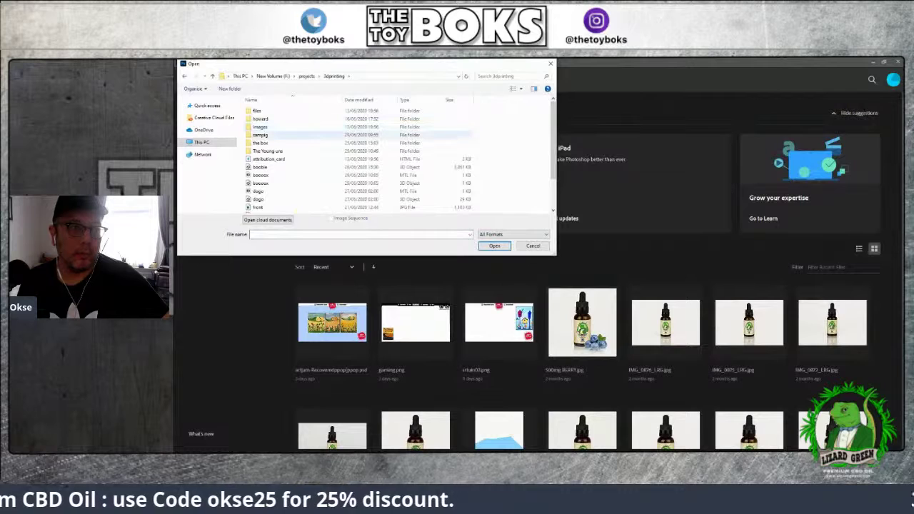
{"action": "left_click", "coordinate": [268, 150]}
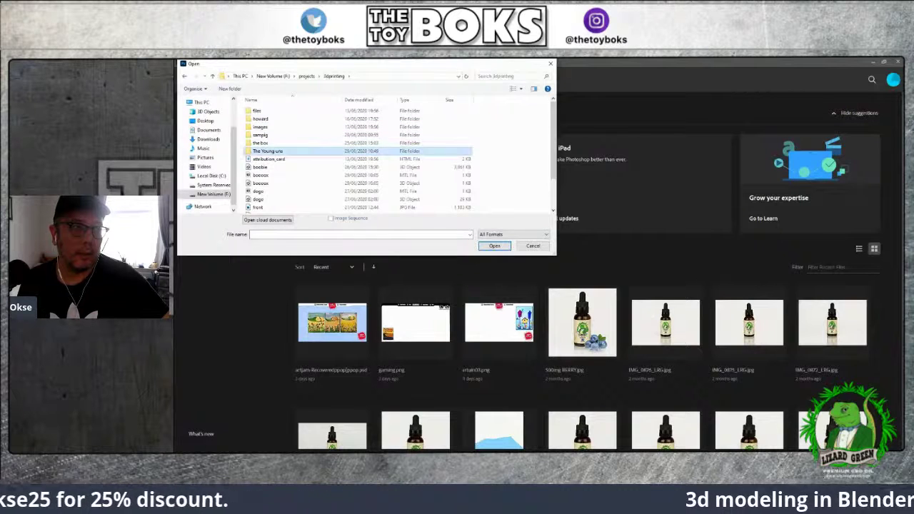
{"action": "double_click", "coordinate": [268, 151]}
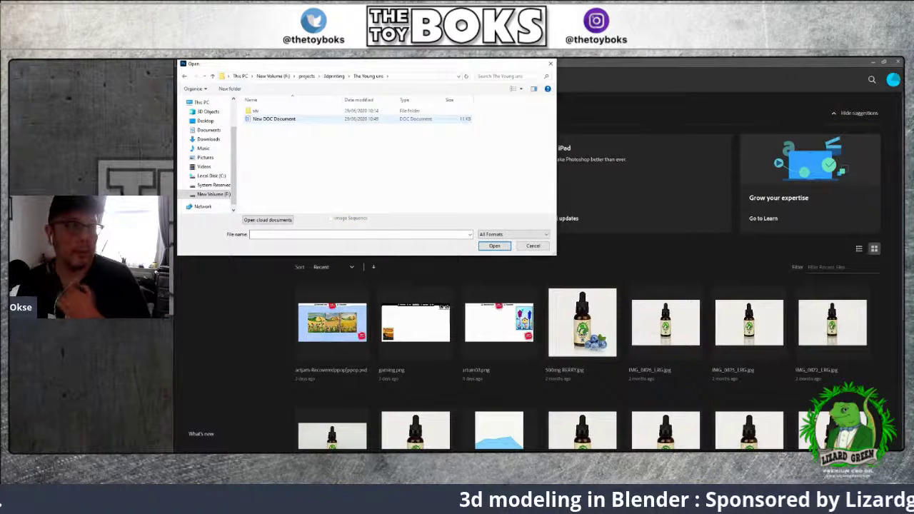
{"action": "double_click", "coordinate": [257, 110]}
{"action": "double_click", "coordinate": [266, 129]}
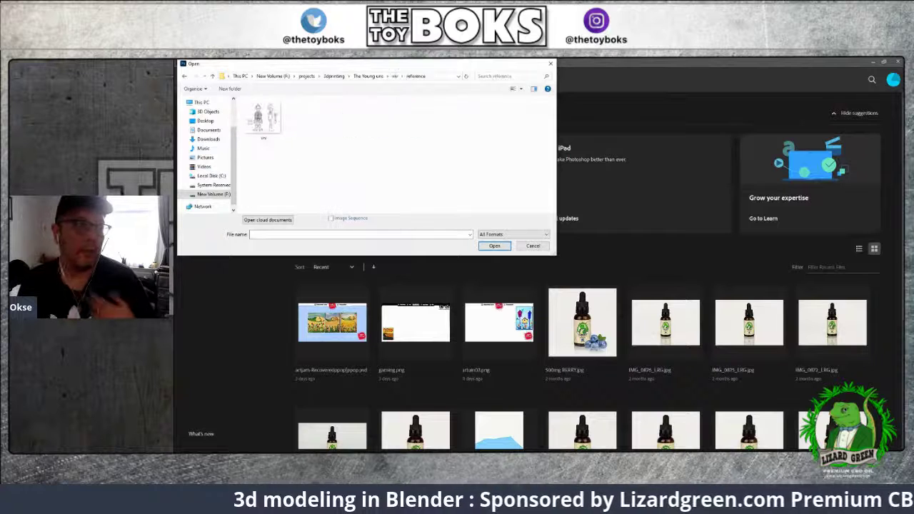
{"action": "double_click", "coordinate": [264, 120]}
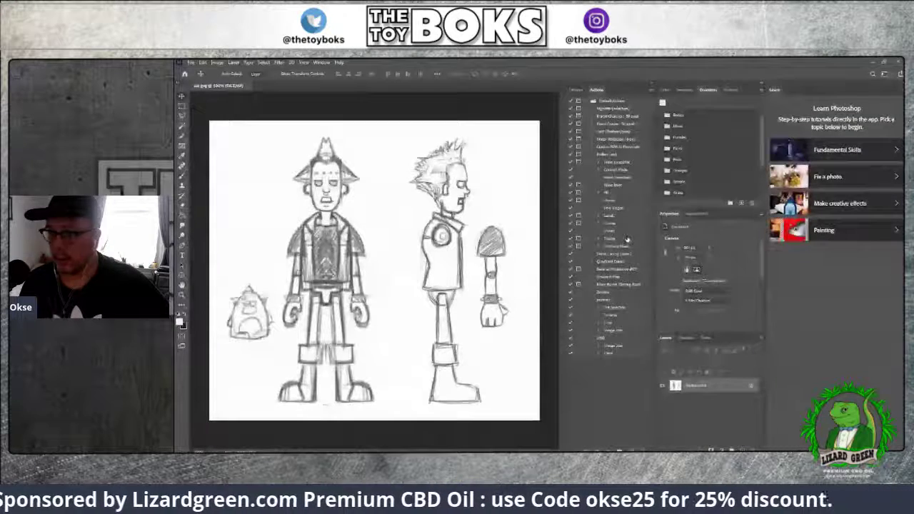
Flip a layer copy of the side-view figure horizontally and quit Photoshop without saving the reference sheet
{"action": "left_click", "coordinate": [181, 107]}
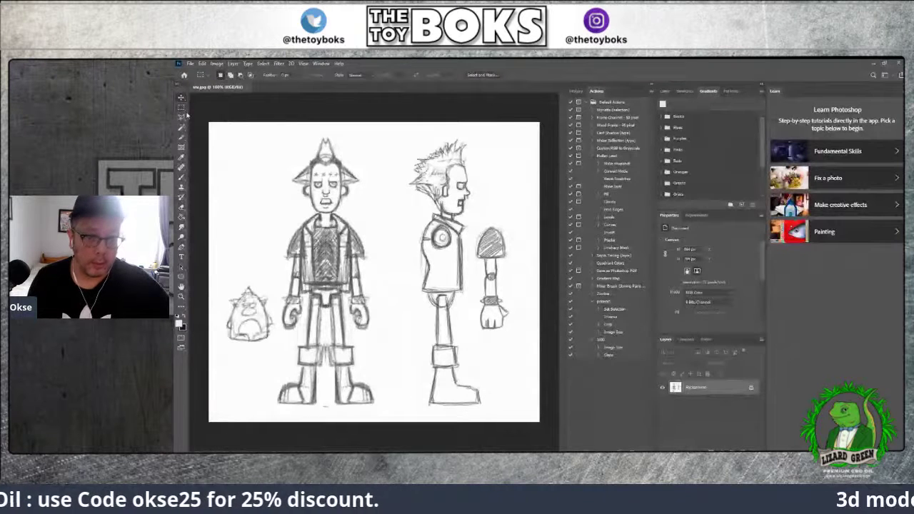
{"action": "left_click_drag", "start_coordinate": [394, 122], "coordinate": [517, 421]}
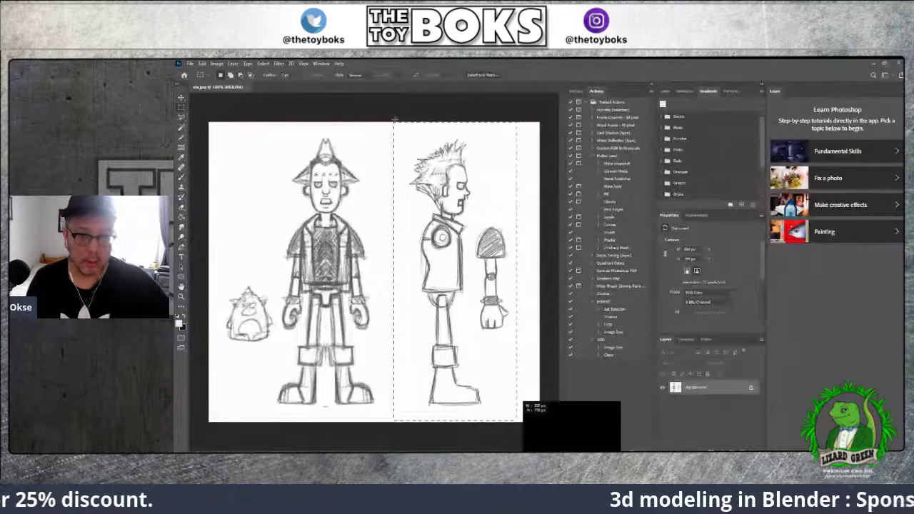
{"action": "key", "text": "ctrl+j"}
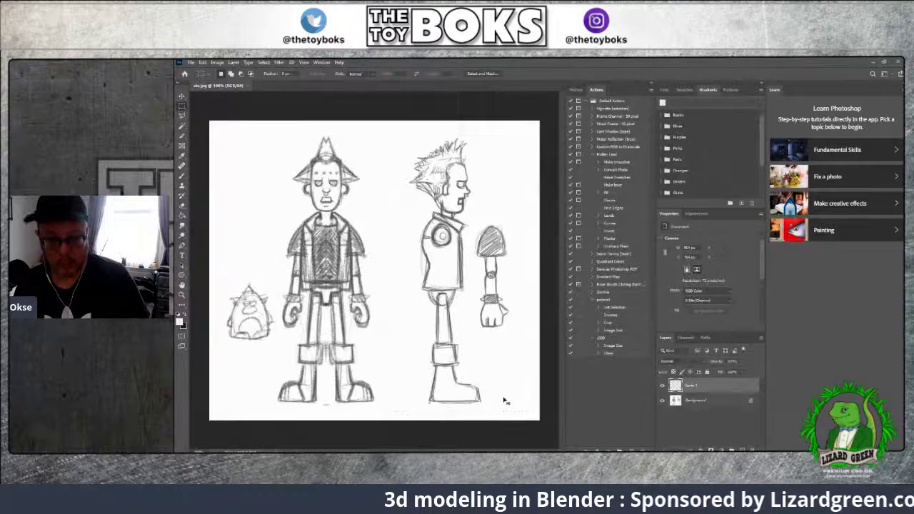
{"action": "left_click", "coordinate": [202, 62]}
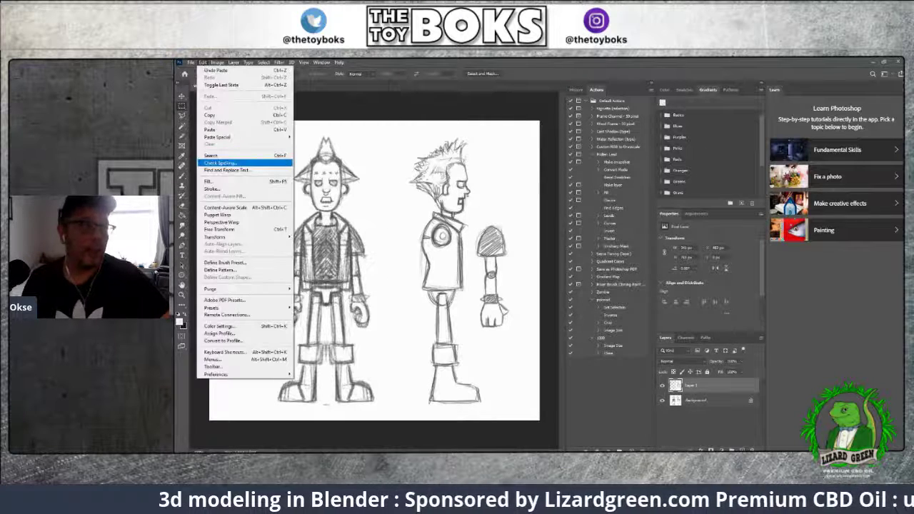
{"action": "mouse_move", "coordinate": [214, 236]}
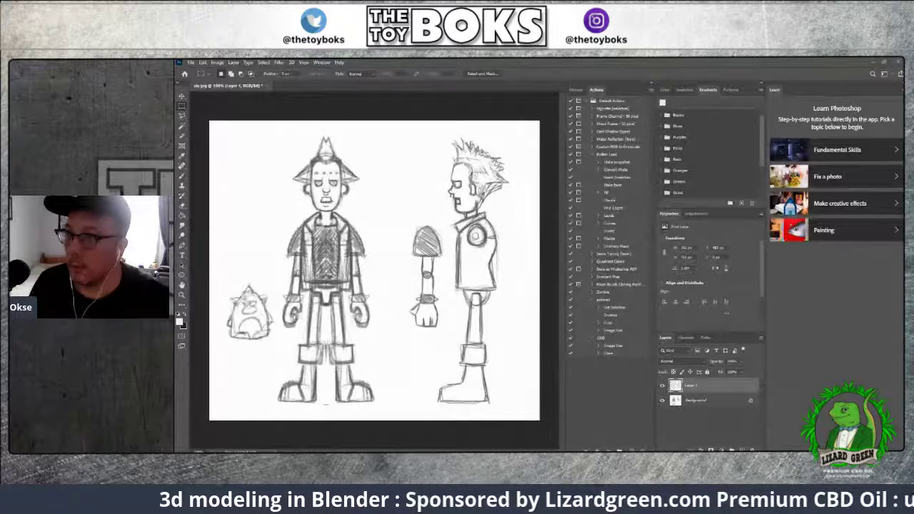
{"action": "left_click", "coordinate": [898, 62]}
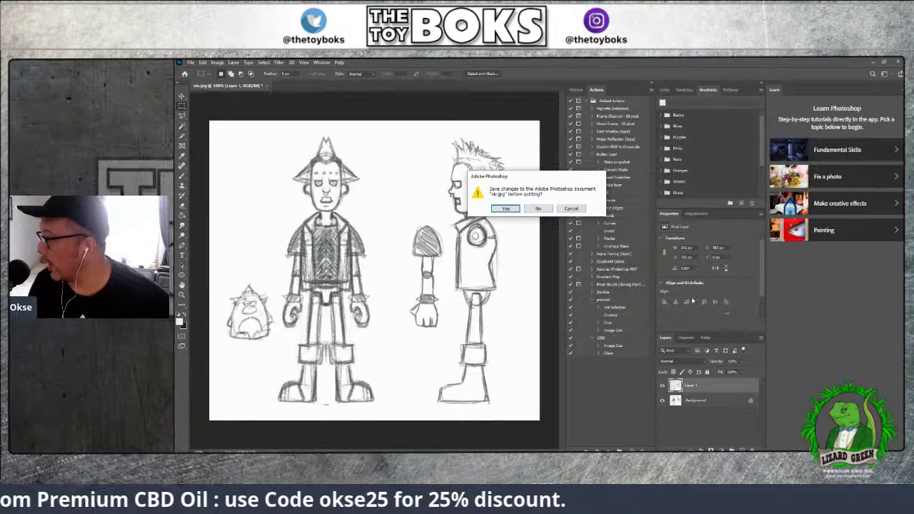
{"action": "left_click", "coordinate": [538, 208]}
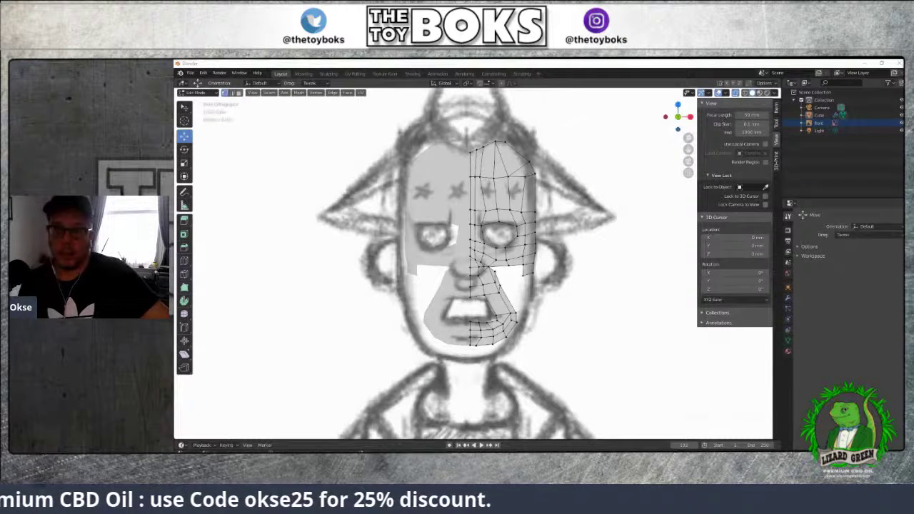
Switch to Blender and delete the front reference image object from the scene
{"action": "left_click", "coordinate": [821, 122]}
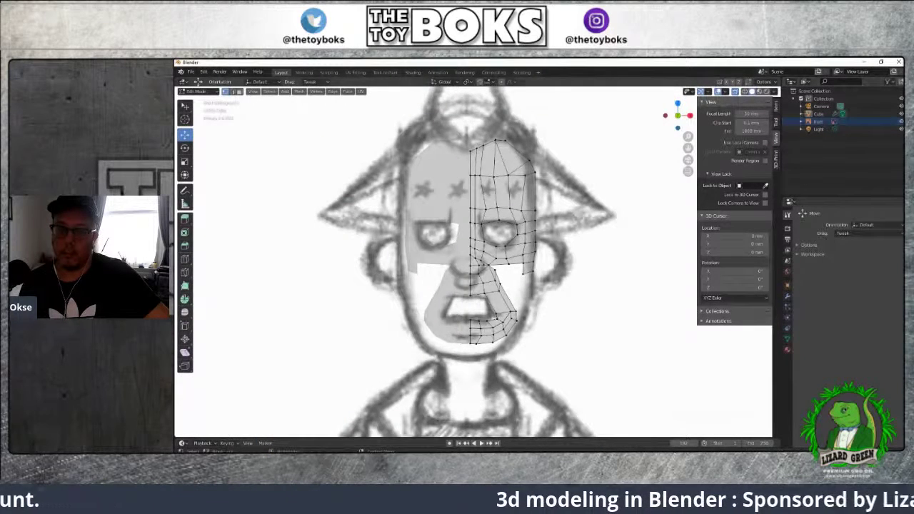
{"action": "scroll", "coordinate": [564, 211], "scroll_direction": "up", "scroll_amount": 2}
{"action": "scroll", "coordinate": [564, 210], "scroll_direction": "down", "scroll_amount": 6}
{"action": "left_click", "coordinate": [874, 123]}
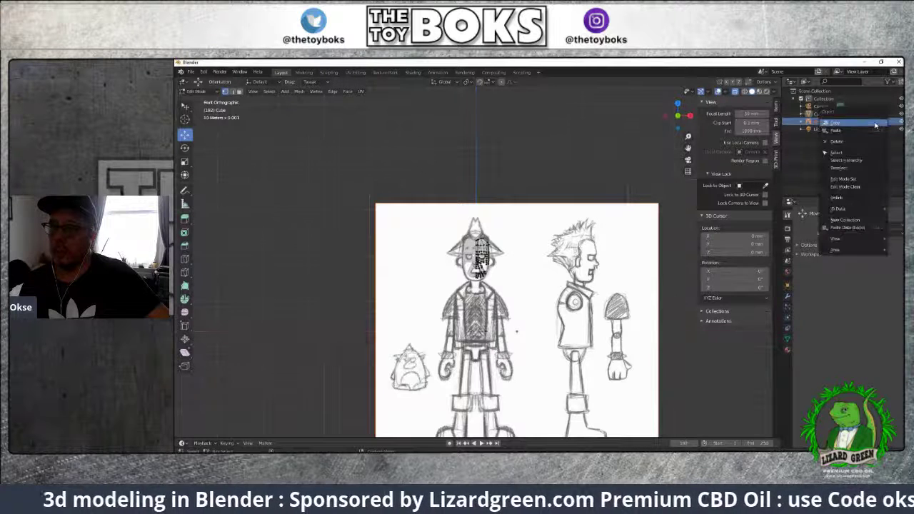
{"action": "key", "text": "Delete"}
{"action": "scroll", "coordinate": [533, 251], "scroll_direction": "up", "scroll_amount": 10}
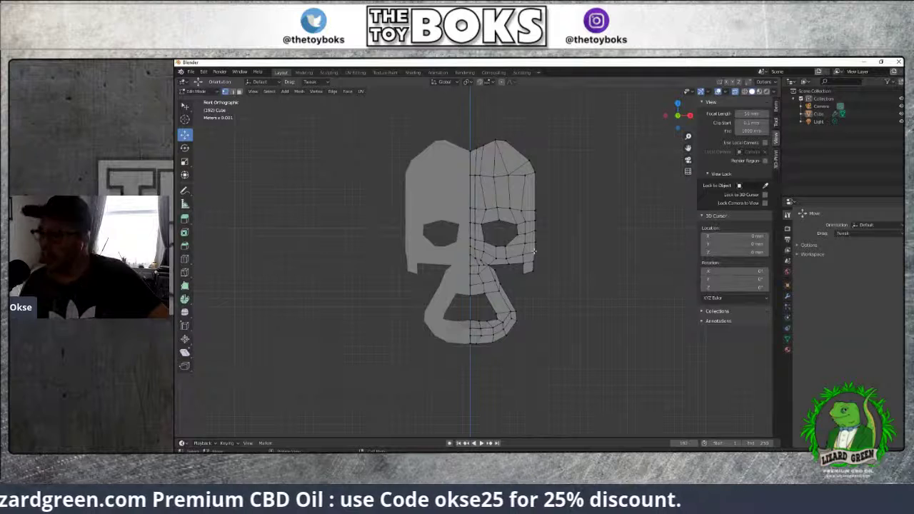
{"action": "scroll", "coordinate": [533, 250], "scroll_direction": "up", "scroll_amount": 2}
{"action": "scroll", "coordinate": [535, 254], "scroll_direction": "down", "scroll_amount": 2}
{"action": "scroll", "coordinate": [541, 257], "scroll_direction": "up", "scroll_amount": 4}
{"action": "scroll", "coordinate": [540, 257], "scroll_direction": "down", "scroll_amount": 3}
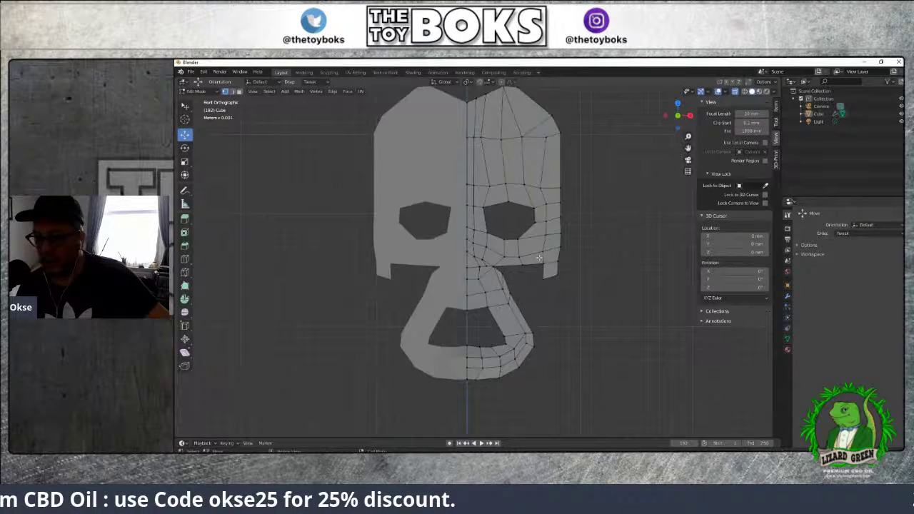
{"action": "scroll", "coordinate": [541, 257], "scroll_direction": "up", "scroll_amount": 1}
{"action": "scroll", "coordinate": [540, 258], "scroll_direction": "down", "scroll_amount": 1}
{"action": "scroll", "coordinate": [539, 259], "scroll_direction": "up", "scroll_amount": 2}
{"action": "scroll", "coordinate": [539, 259], "scroll_direction": "down", "scroll_amount": 2}
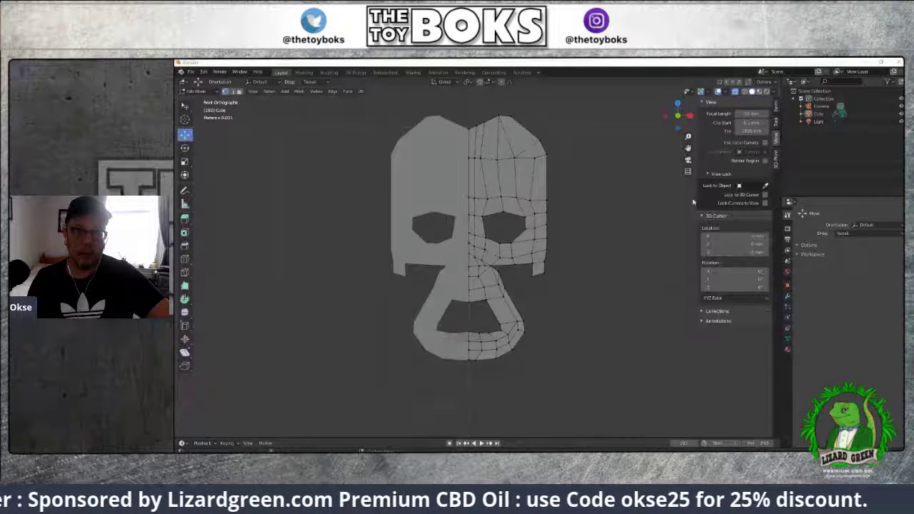
{"action": "scroll", "coordinate": [582, 246], "scroll_direction": "up", "scroll_amount": 5}
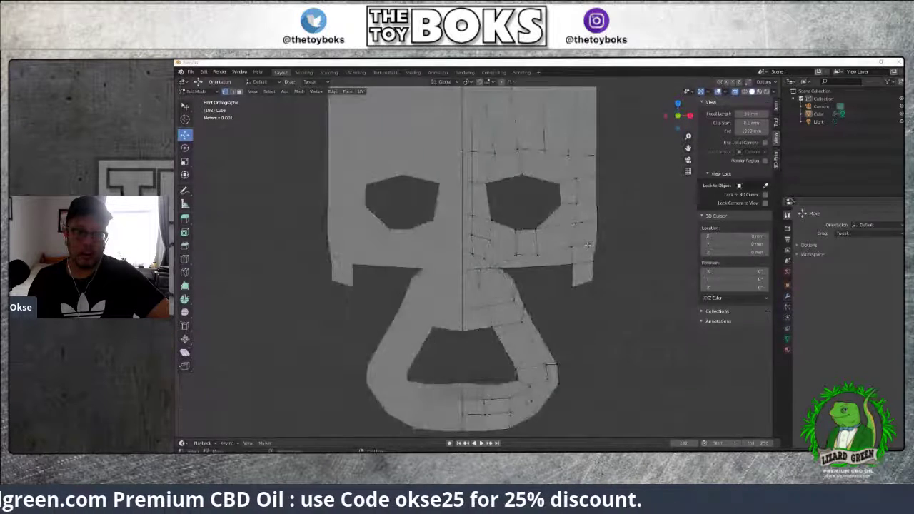
{"action": "scroll", "coordinate": [582, 246], "scroll_direction": "down", "scroll_amount": 11}
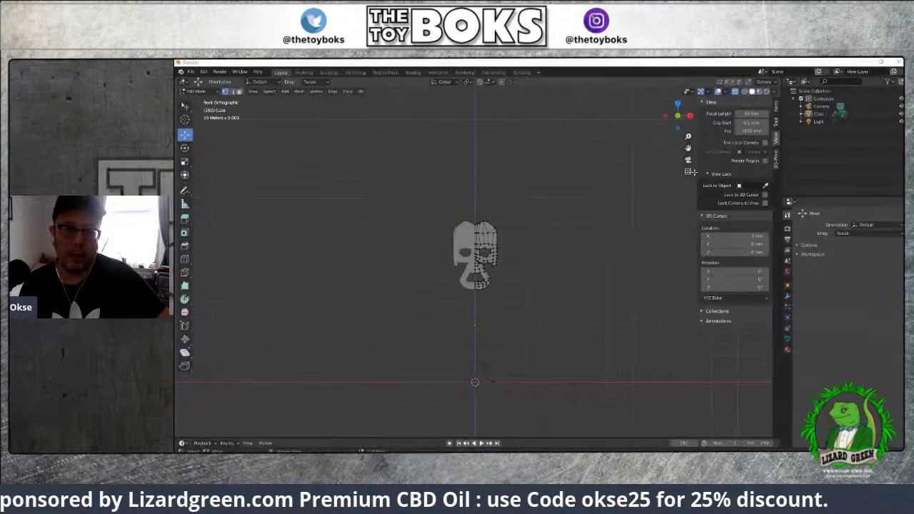
{"action": "left_click", "coordinate": [795, 99]}
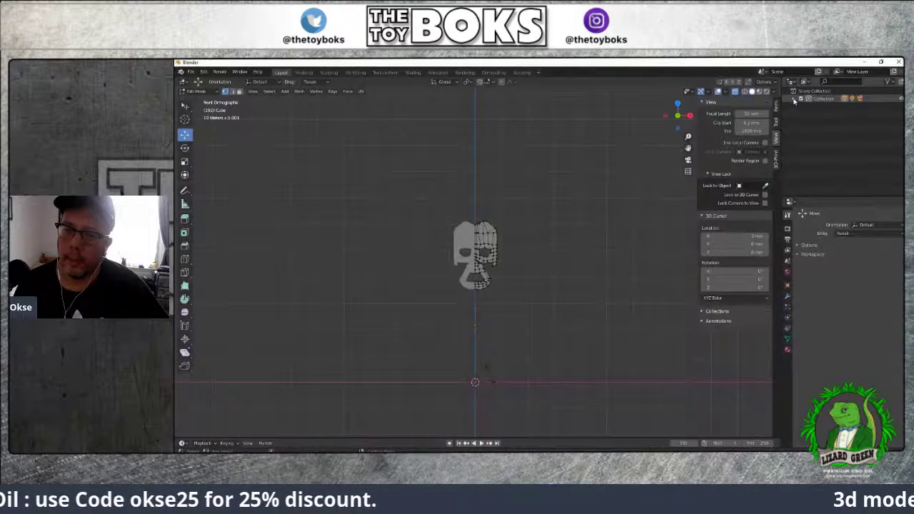
{"action": "left_click", "coordinate": [752, 93]}
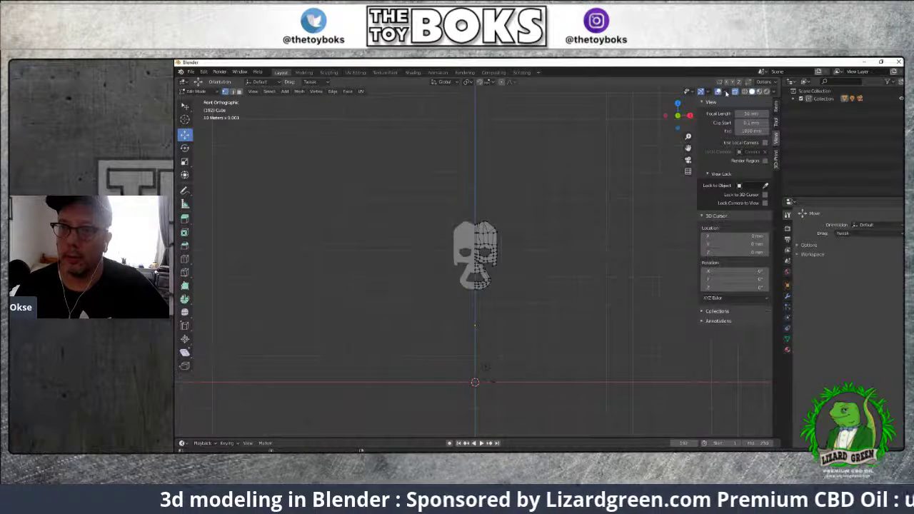
{"action": "left_click", "coordinate": [726, 92]}
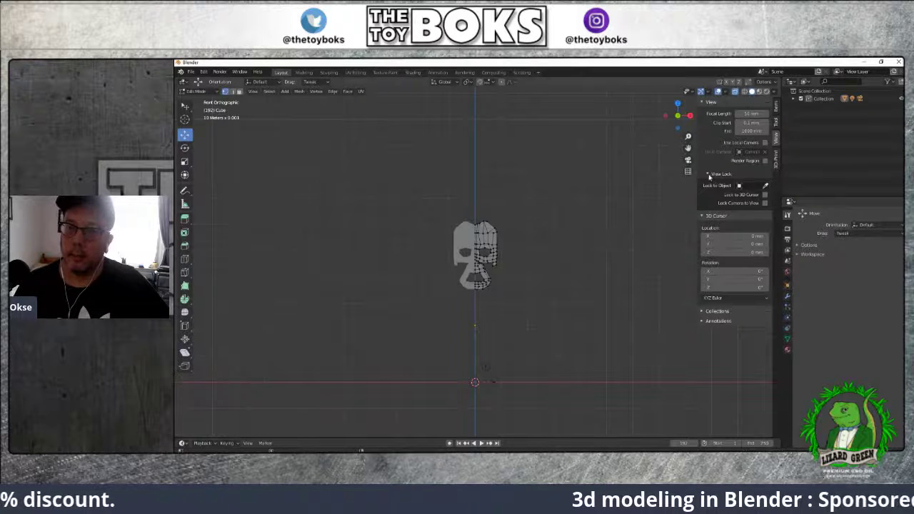
{"action": "left_click", "coordinate": [709, 175]}
{"action": "left_click", "coordinate": [713, 280]}
{"action": "left_click", "coordinate": [714, 279]}
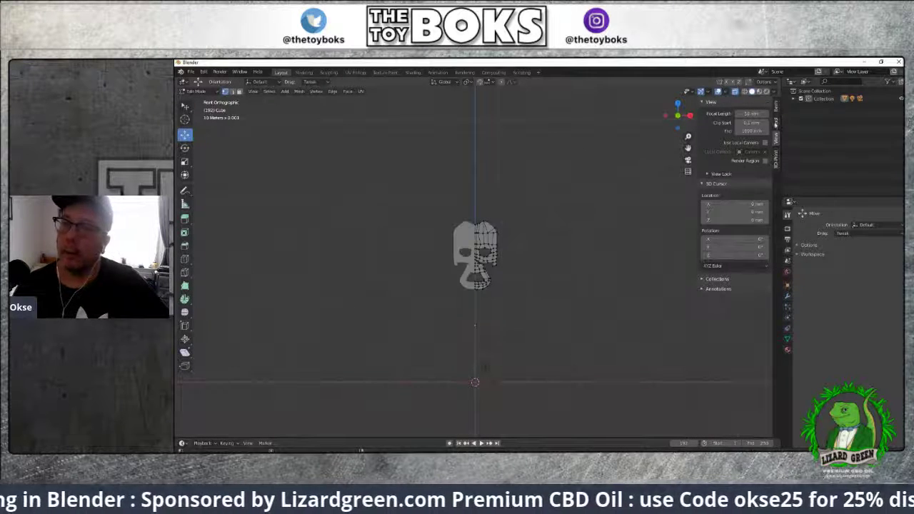
{"action": "left_click", "coordinate": [777, 125]}
{"action": "left_click", "coordinate": [777, 111]}
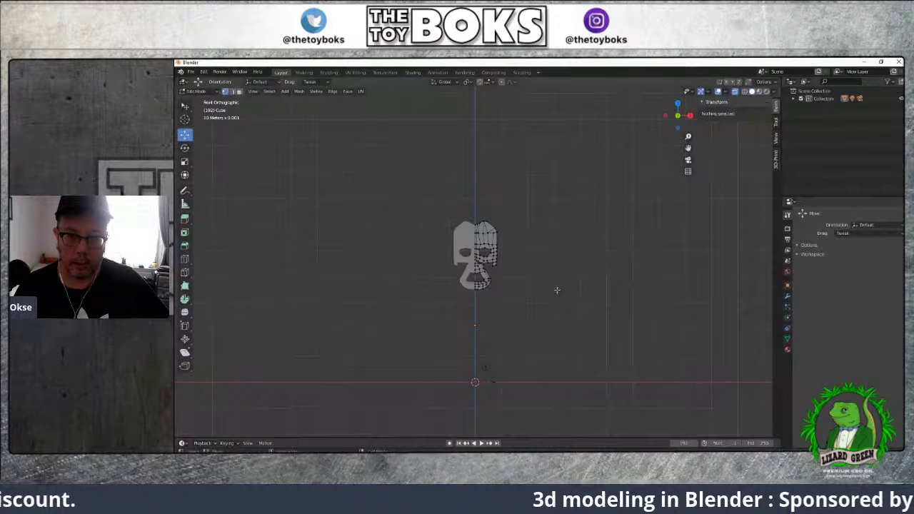
{"action": "left_click", "coordinate": [795, 99]}
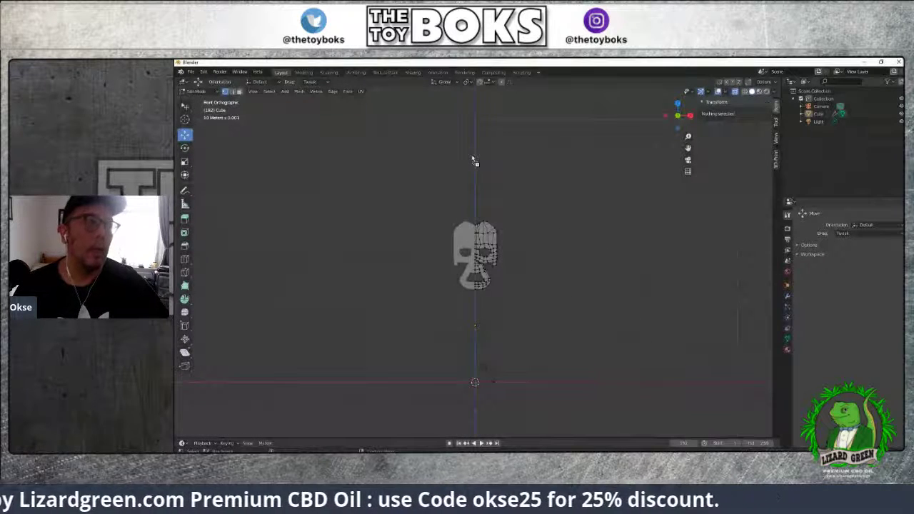
Switch to Object Mode and add the front.jpg reference image to the scene beside the face mesh in front view
{"action": "left_click", "coordinate": [197, 92]}
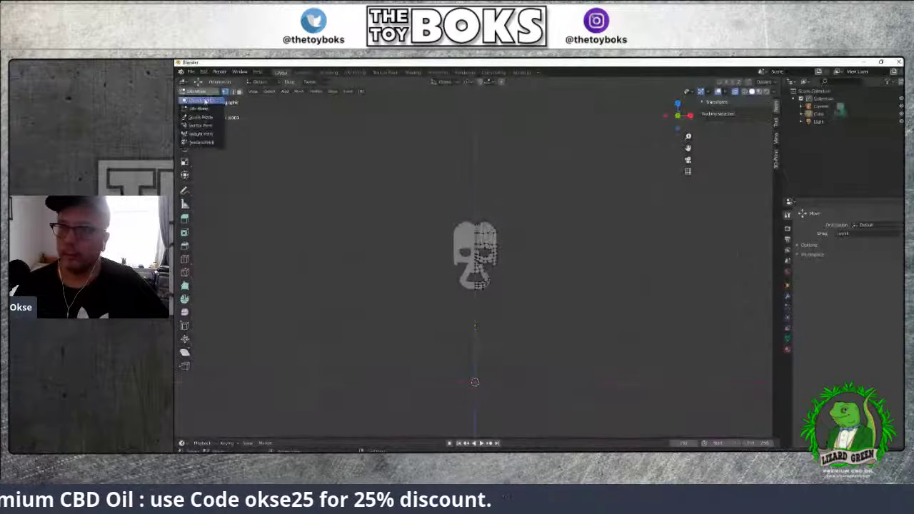
{"action": "left_click", "coordinate": [203, 103]}
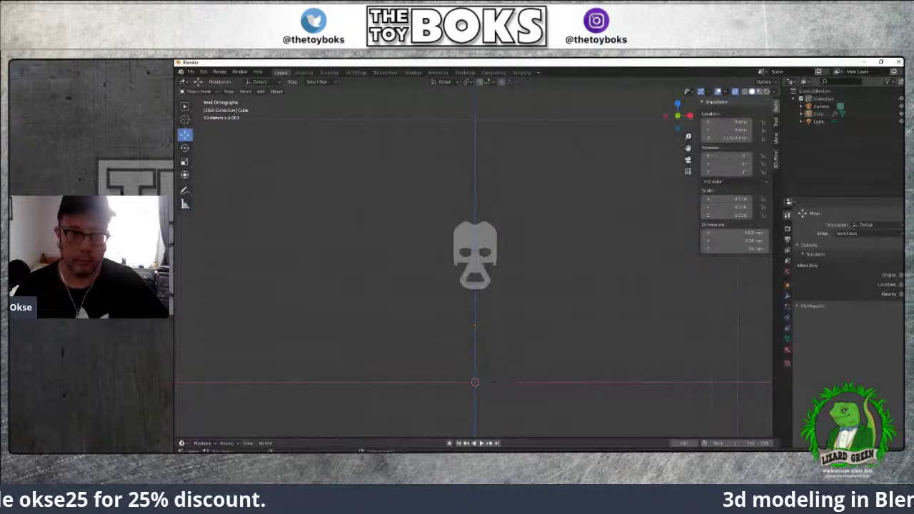
{"action": "left_click", "coordinate": [555, 290]}
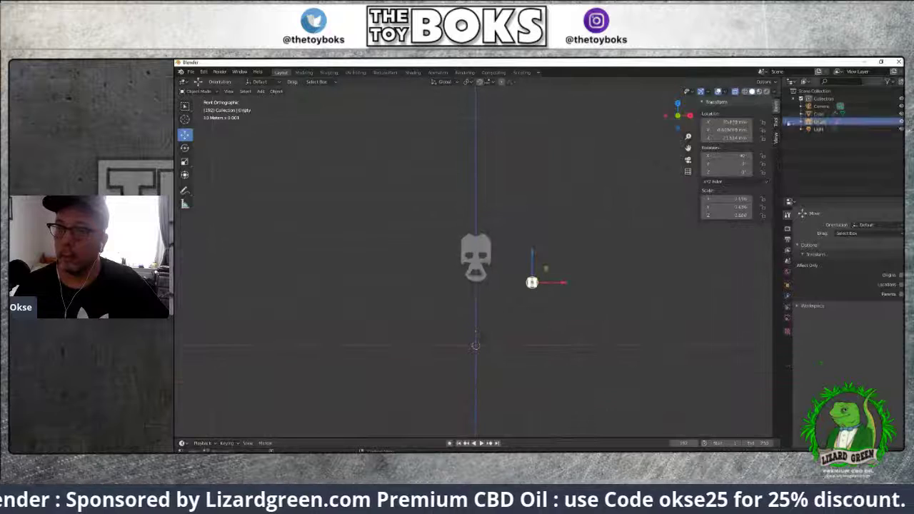
{"action": "left_click", "coordinate": [802, 122]}
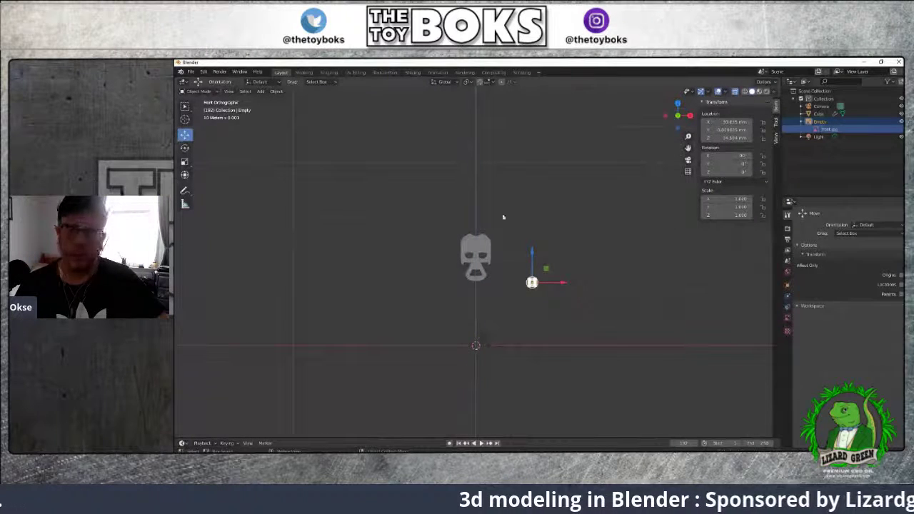
{"action": "left_click", "coordinate": [820, 123]}
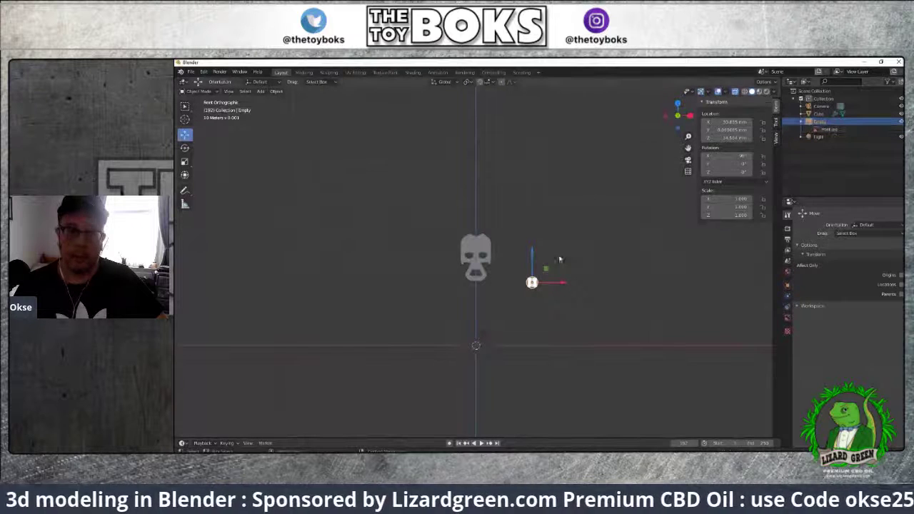
Enlarge the front reference image and move it until the sketched head sits over the face mesh
{"action": "left_click", "coordinate": [184, 162]}
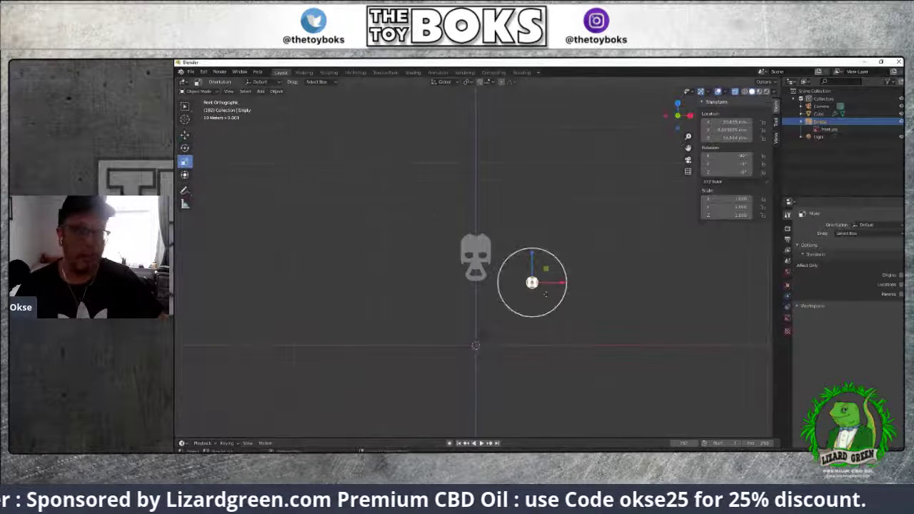
{"action": "left_click_drag", "start_coordinate": [547, 270], "coordinate": [175, 270]}
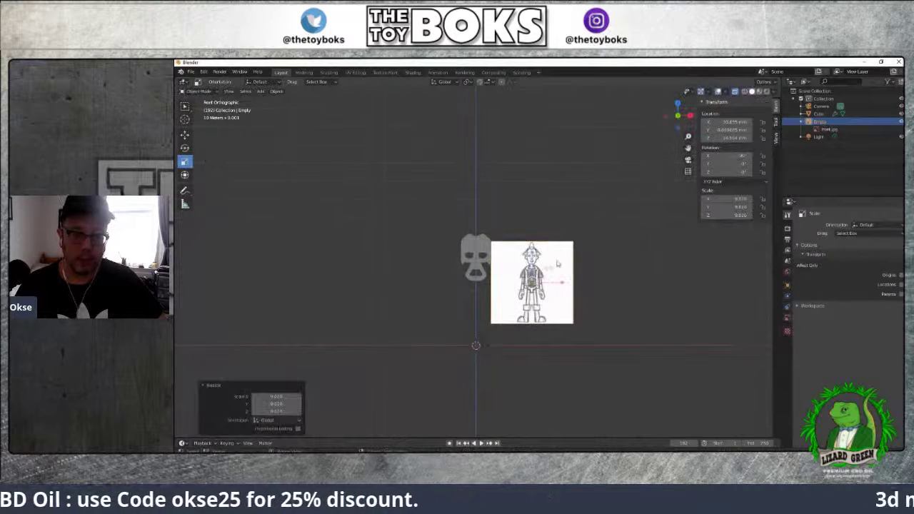
{"action": "left_click_drag", "start_coordinate": [547, 270], "coordinate": [612, 241]}
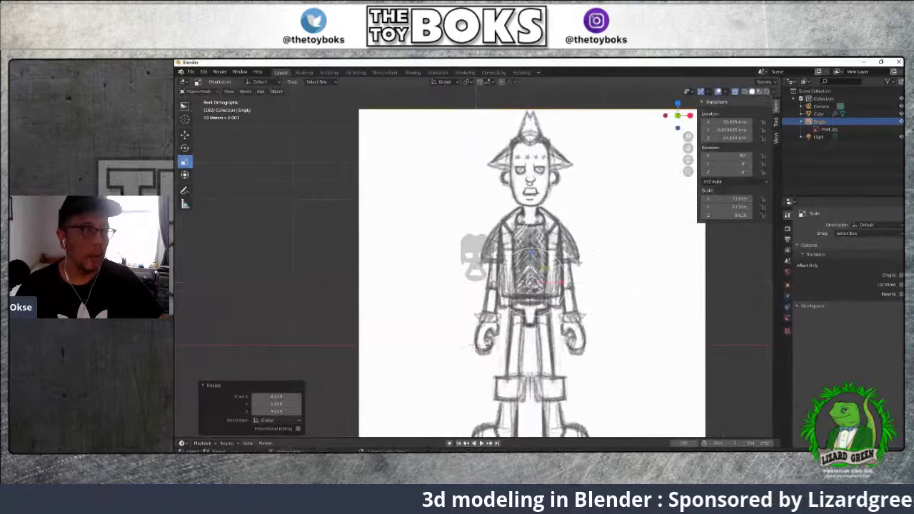
{"action": "left_click", "coordinate": [184, 134]}
{"action": "left_click_drag", "start_coordinate": [533, 254], "coordinate": [533, 345]}
{"action": "left_click_drag", "start_coordinate": [561, 373], "coordinate": [478, 333]}
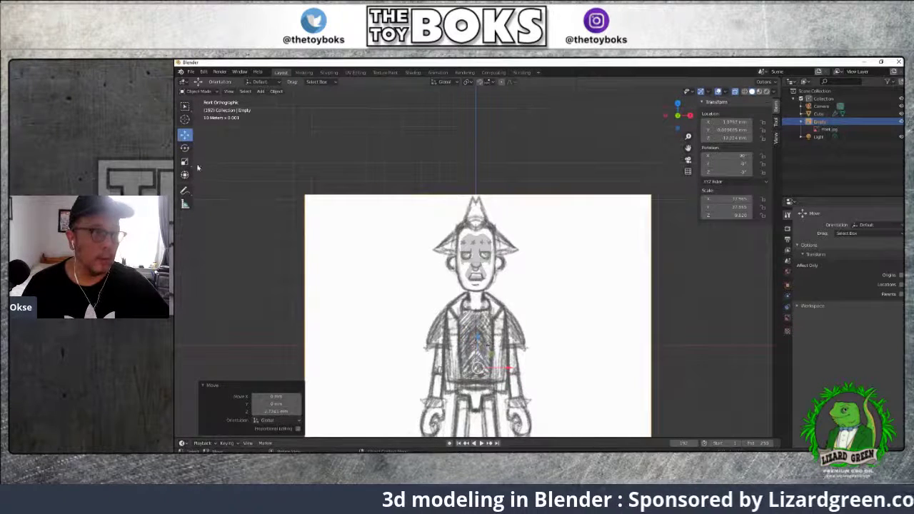
Scale the front reference image down by a factor of about 0.773 and raise it to line its face up with the mesh
{"action": "left_click", "coordinate": [184, 161]}
{"action": "left_click_drag", "start_coordinate": [502, 346], "coordinate": [496, 349]}
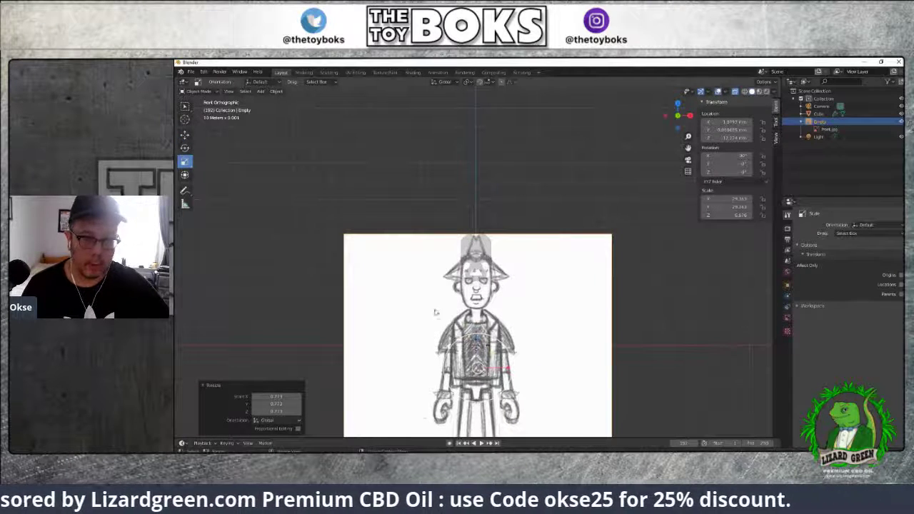
{"action": "left_click", "coordinate": [185, 135]}
{"action": "left_click_drag", "start_coordinate": [478, 339], "coordinate": [478, 309]}
Set the viewport shading to wireframe and check the face mesh against the sketched features
{"action": "scroll", "coordinate": [499, 284], "scroll_direction": "up", "scroll_amount": 8}
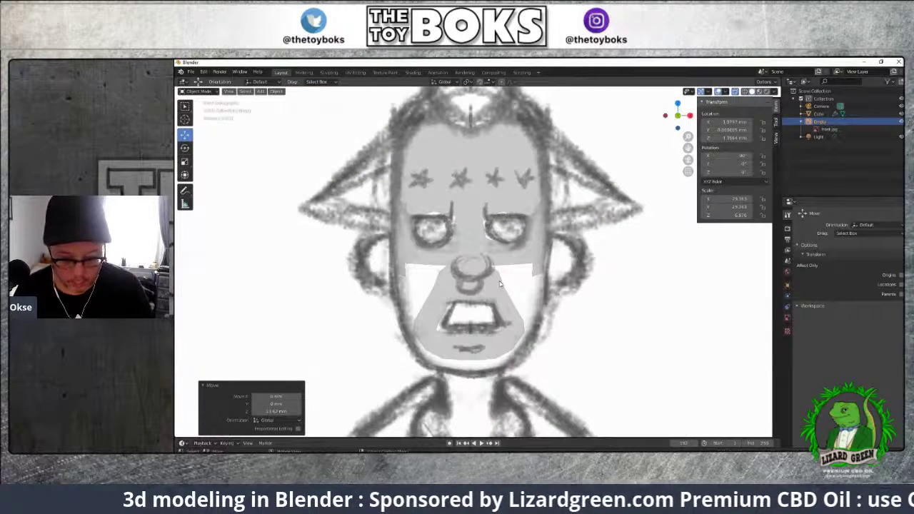
{"action": "key", "text": "z"}
{"action": "key", "text": "4"}
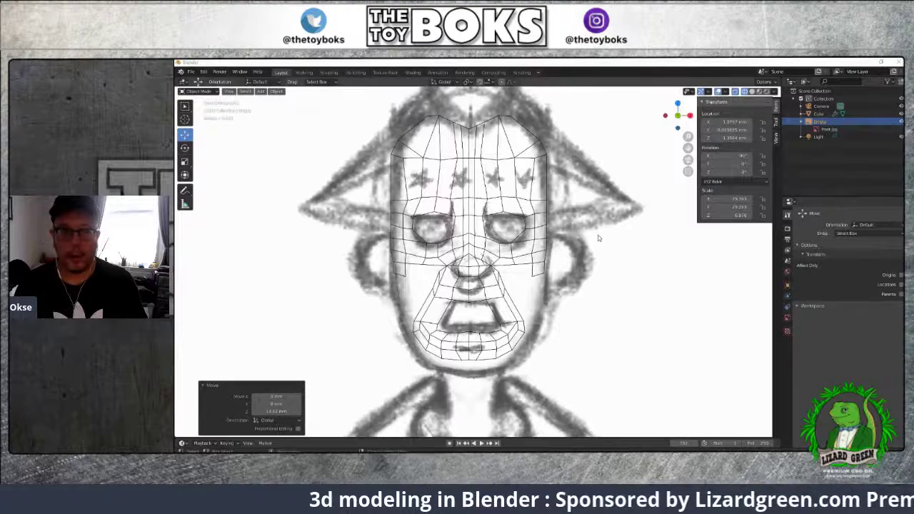
{"action": "scroll", "coordinate": [597, 235], "scroll_direction": "down", "scroll_amount": 4}
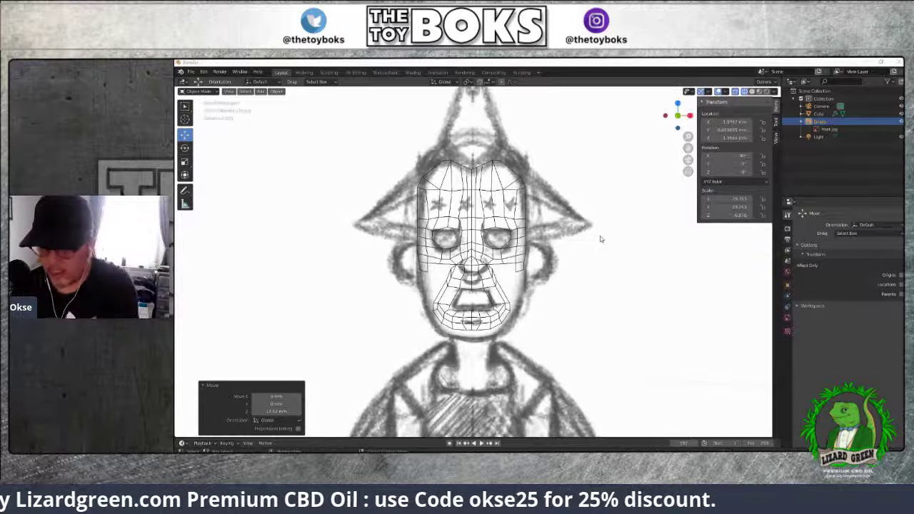
Switch to the right orthographic view and add the side-view reference image to the scene
{"action": "middle_click_drag", "start_coordinate": [600, 239], "coordinate": [602, 236]}
{"action": "key", "text": "KP_3"}
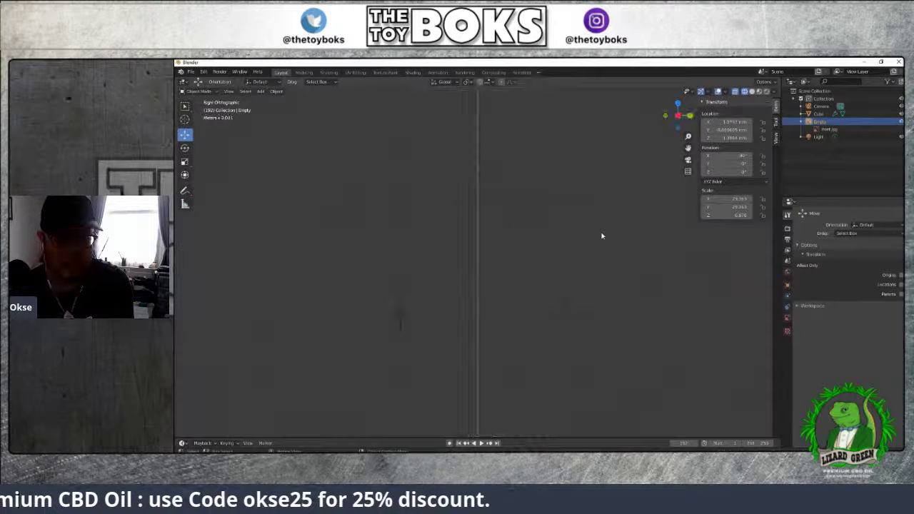
{"action": "scroll", "coordinate": [602, 235], "scroll_direction": "down", "scroll_amount": 5}
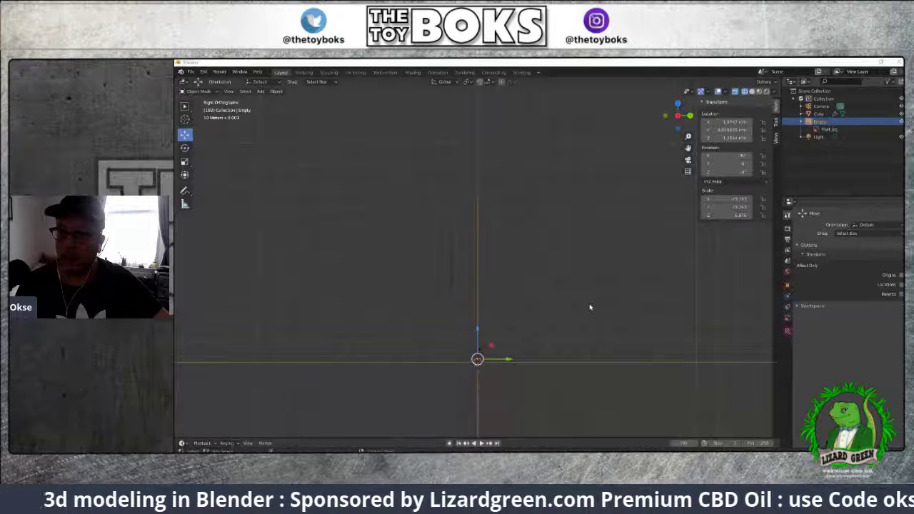
{"action": "left_click_drag", "start_coordinate": [590, 307], "coordinate": [590, 306]}
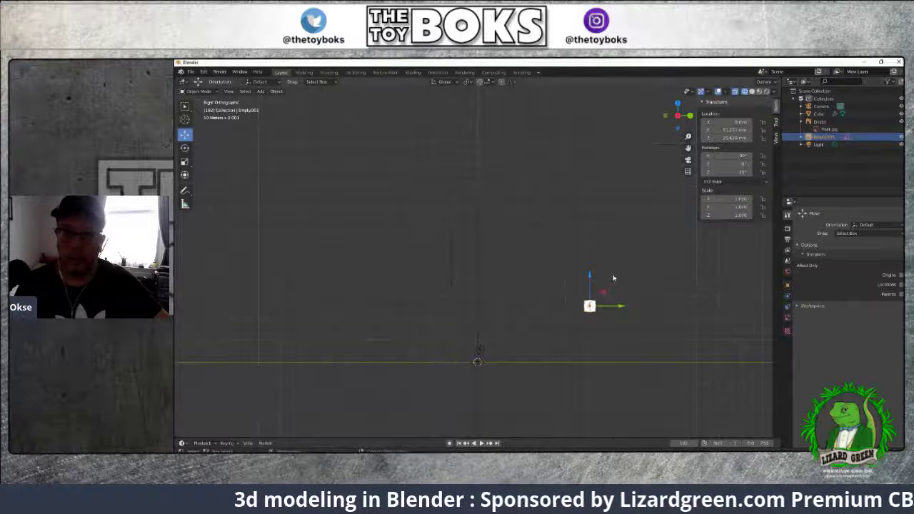
Enlarge the side reference image and move it along the Y axis until the figure is centred on the vertical axis
{"action": "left_click", "coordinate": [184, 161]}
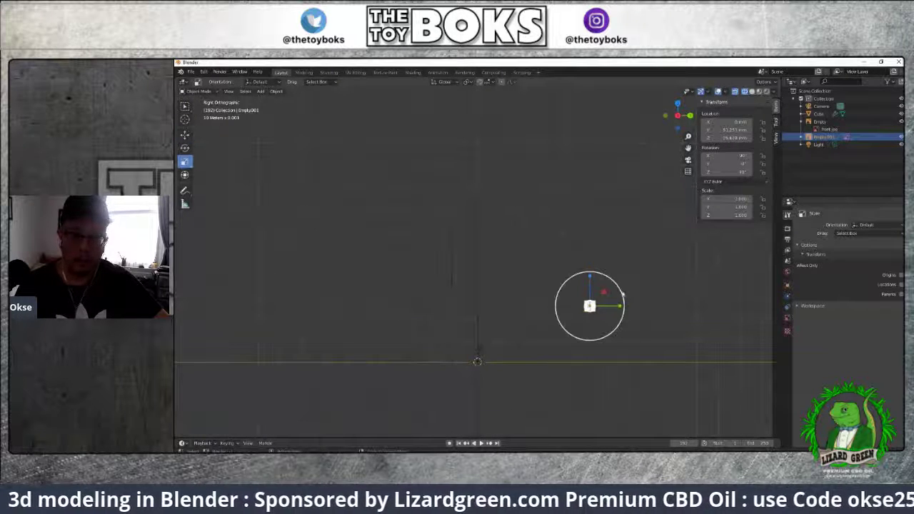
{"action": "left_click_drag", "start_coordinate": [613, 284], "coordinate": [757, 175]}
{"action": "scroll", "coordinate": [469, 245], "scroll_direction": "down", "scroll_amount": 4}
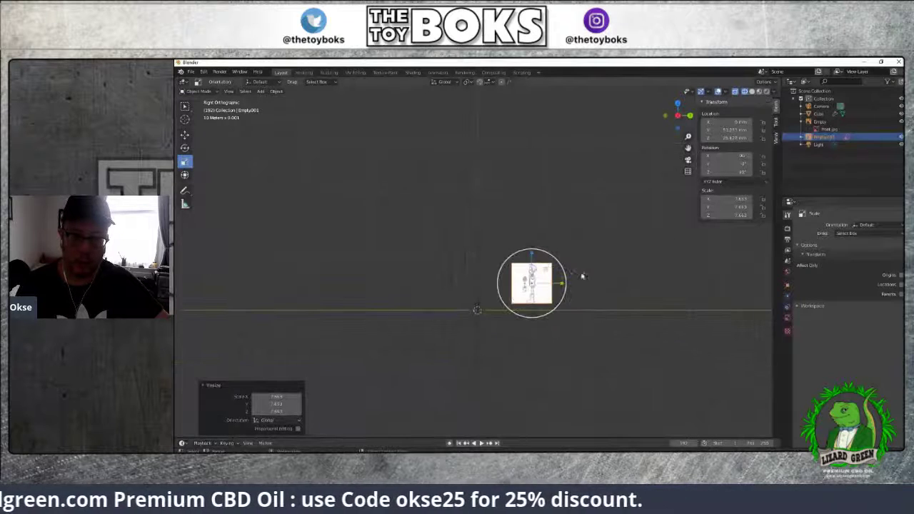
{"action": "left_click_drag", "start_coordinate": [565, 270], "coordinate": [653, 230]}
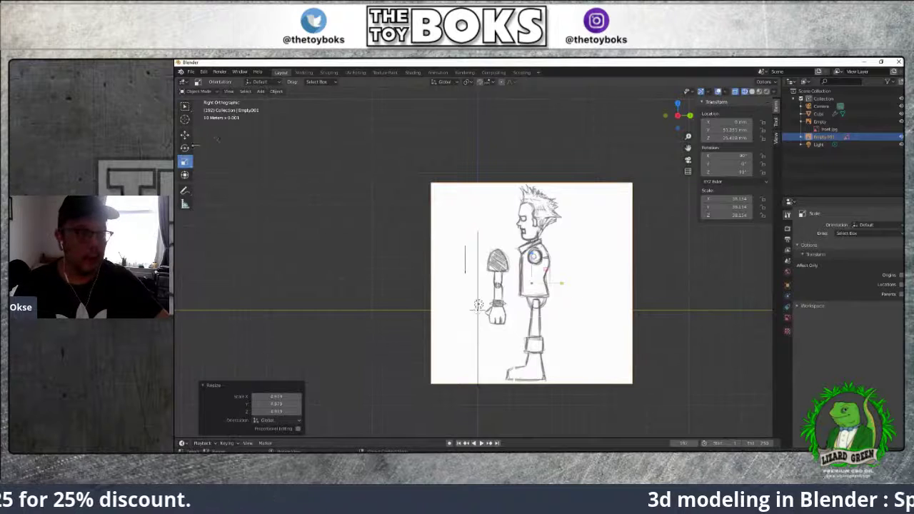
{"action": "left_click", "coordinate": [185, 135]}
{"action": "left_click_drag", "start_coordinate": [558, 283], "coordinate": [505, 283]}
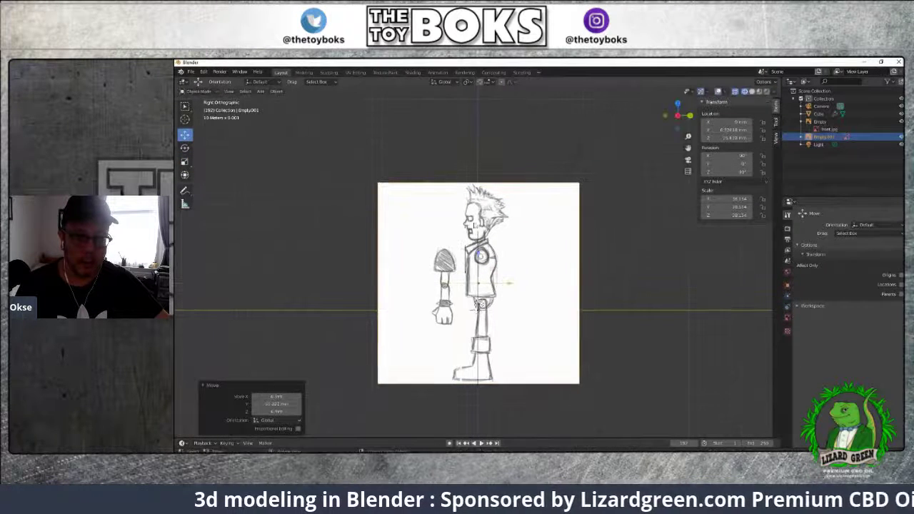
{"action": "left_click", "coordinate": [480, 245], "text": "shift"}
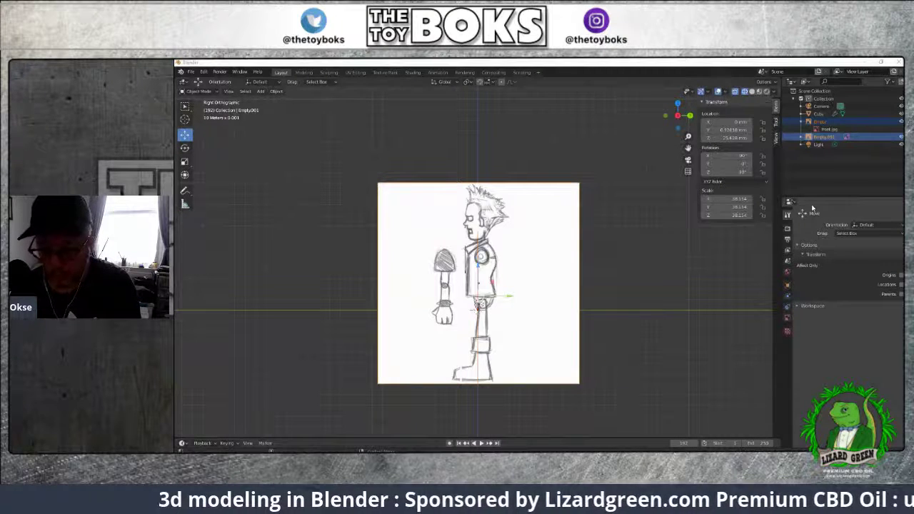
{"action": "left_click", "coordinate": [648, 245]}
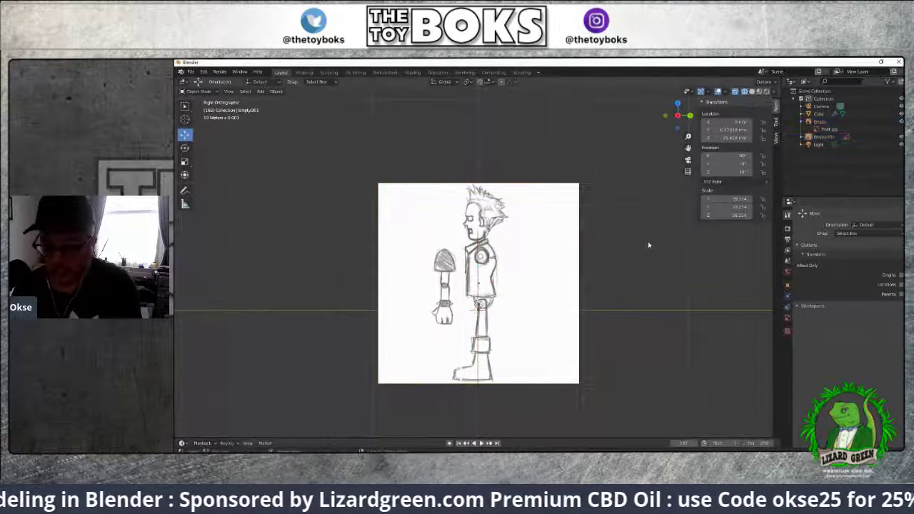
Return to the front view, put the face mesh into Edit Mode and select a single vertex on the eye's upper edge
{"action": "key", "text": "KP_1"}
{"action": "scroll", "coordinate": [544, 253], "scroll_direction": "down", "scroll_amount": 3}
{"action": "scroll", "coordinate": [544, 253], "scroll_direction": "up", "scroll_amount": 10}
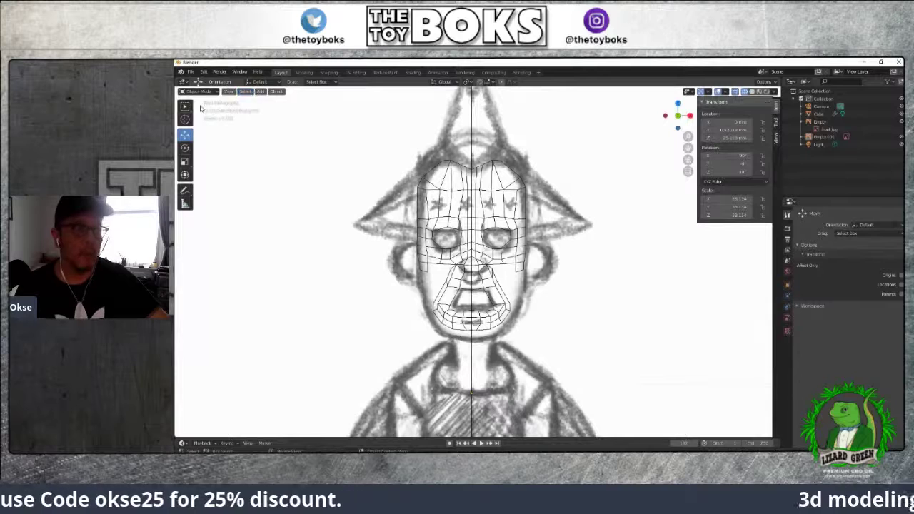
{"action": "left_click", "coordinate": [502, 189]}
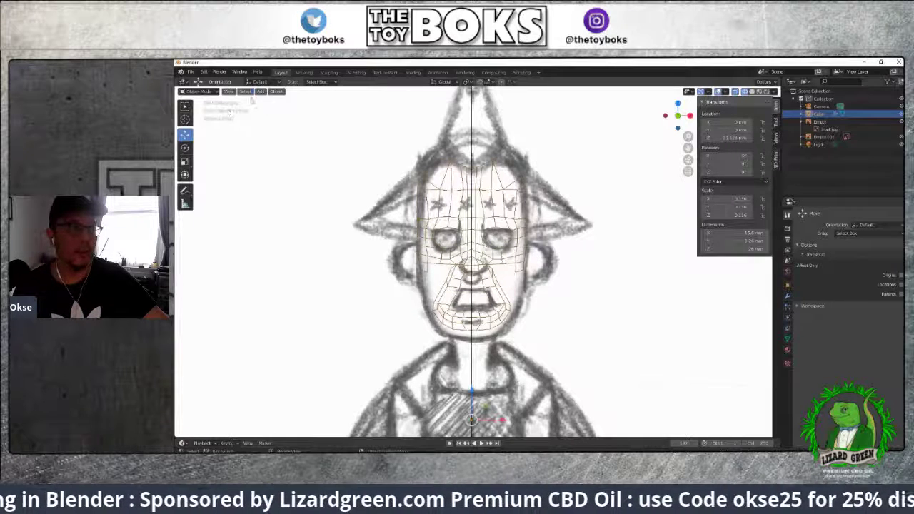
{"action": "left_click", "coordinate": [209, 94]}
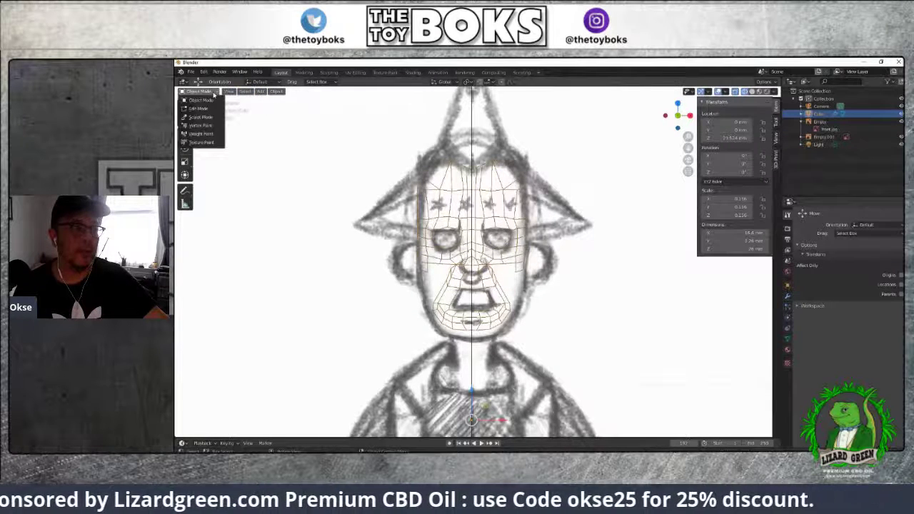
{"action": "left_click", "coordinate": [208, 105]}
{"action": "key", "text": "alt+a"}
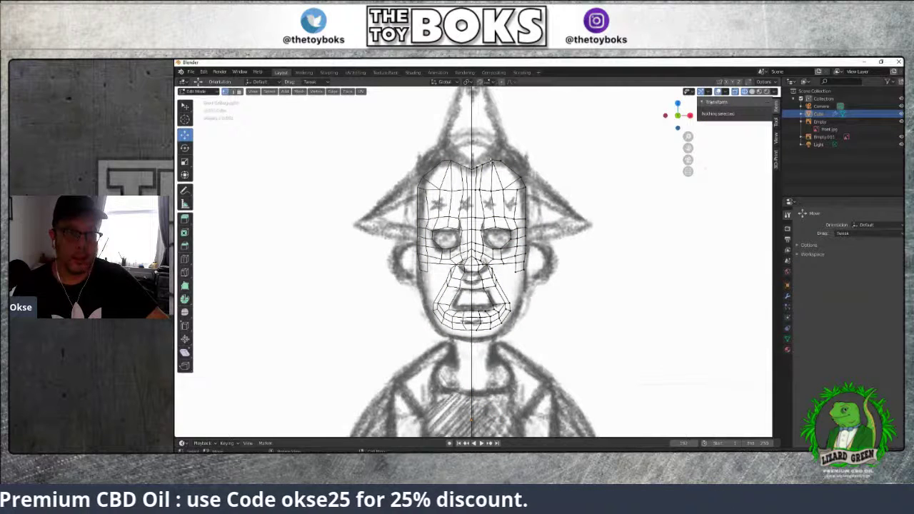
{"action": "left_click", "coordinate": [471, 166]}
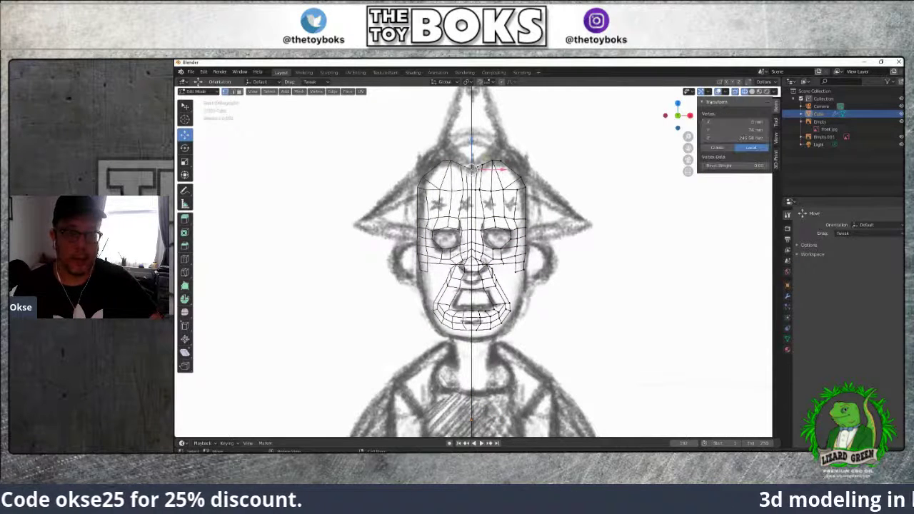
{"action": "left_click", "coordinate": [494, 228]}
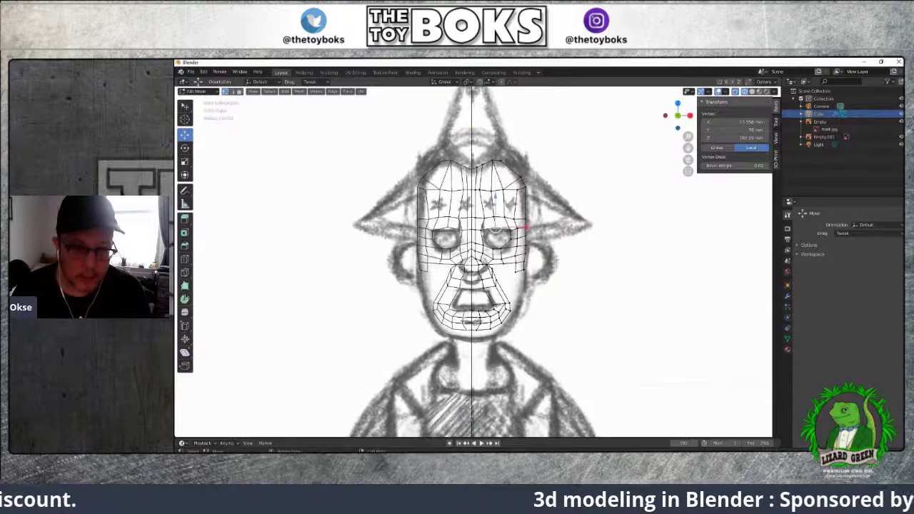
Add the face's centreline vertices from forehead to mouth to the selection and move them forward along Y in the right orthographic view
{"action": "left_click", "coordinate": [471, 166], "text": "shift"}
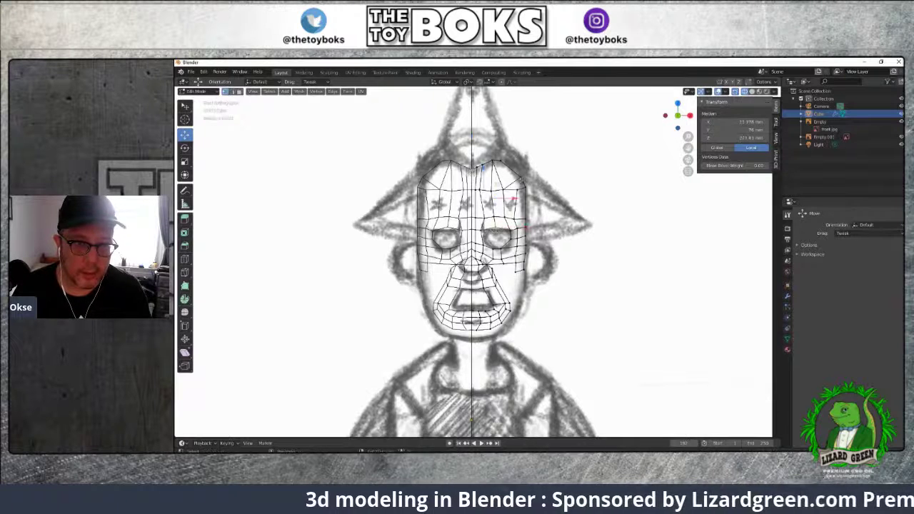
{"action": "left_click", "coordinate": [471, 260], "text": "shift"}
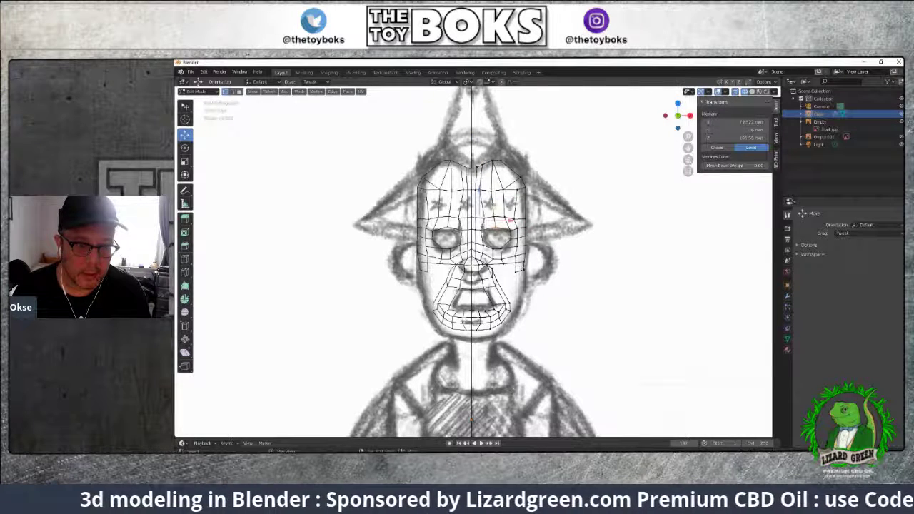
{"action": "left_click", "coordinate": [471, 289], "text": "shift"}
{"action": "left_click", "coordinate": [472, 221], "text": "shift"}
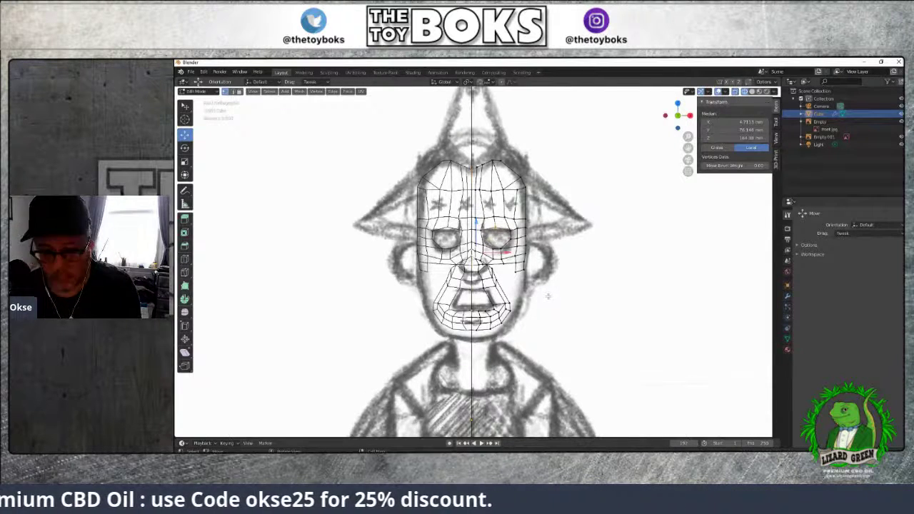
{"action": "key", "text": "KP_3"}
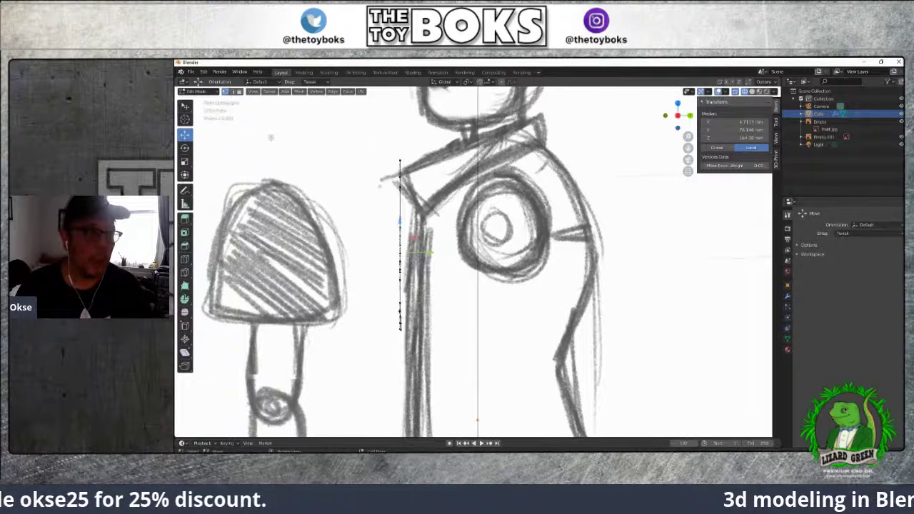
{"action": "key", "text": "g"}
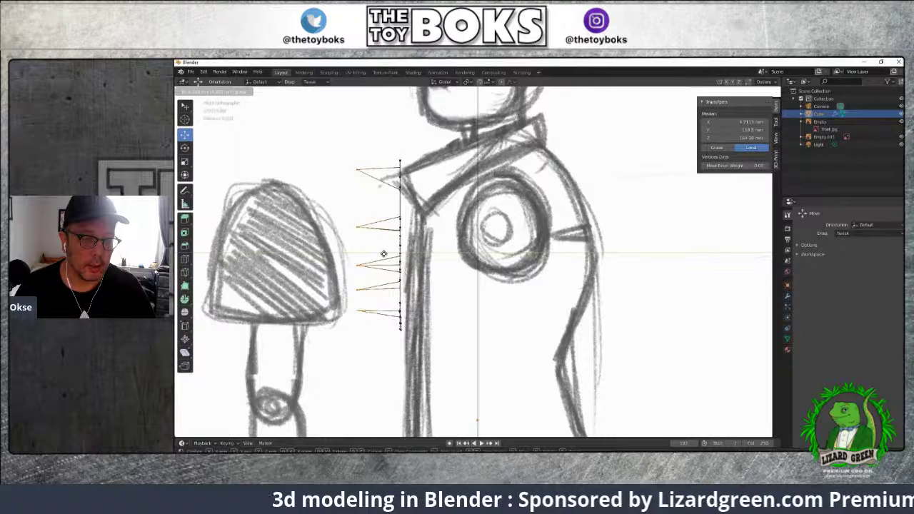
{"action": "left_click", "coordinate": [384, 254]}
{"action": "mouse_move", "coordinate": [564, 291]}
{"action": "middle_mouse_down"}
{"action": "mouse_move", "coordinate": [628, 290]}
{"action": "mouse_move", "coordinate": [562, 290]}
{"action": "middle_mouse_up"}
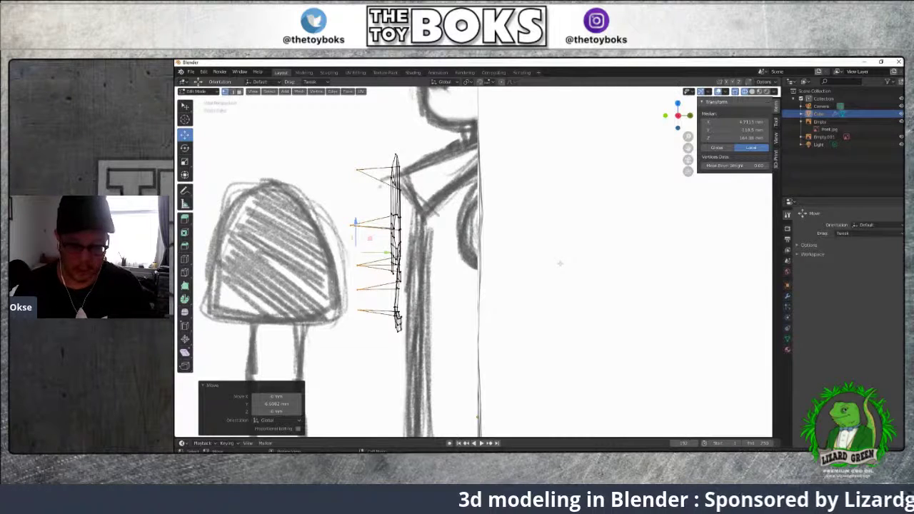
{"action": "key", "text": "KP_3"}
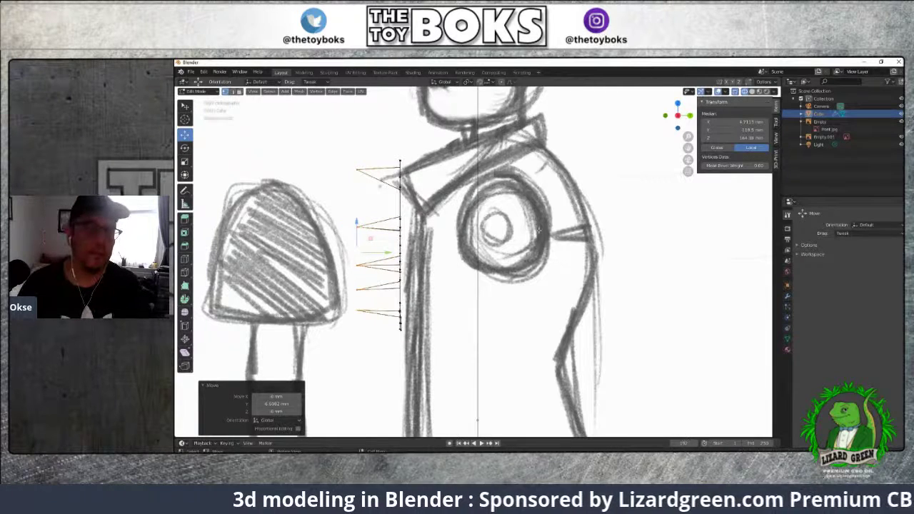
Reveal the image entry under the side reference in the scene hierarchy and return the face mesh to Object Mode
{"action": "scroll", "coordinate": [217, 140], "scroll_direction": "down", "scroll_amount": 8}
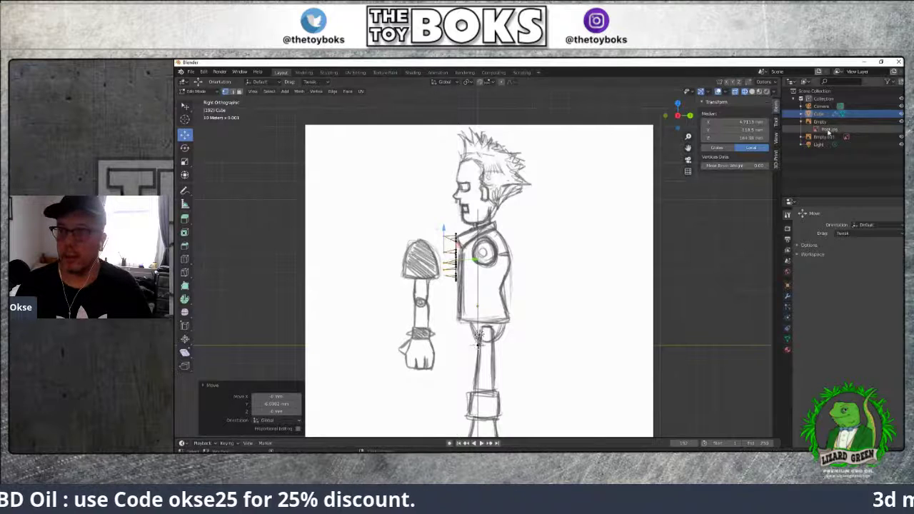
{"action": "left_click", "coordinate": [828, 130]}
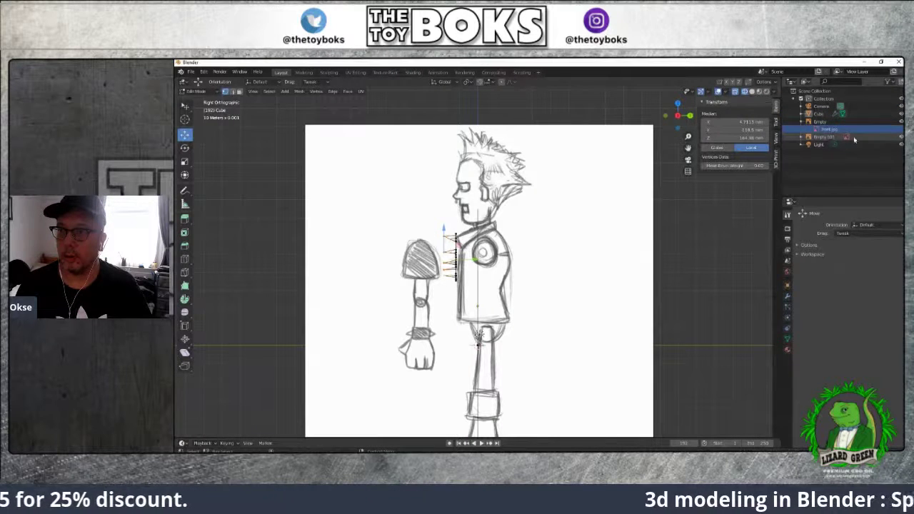
{"action": "left_click", "coordinate": [848, 138]}
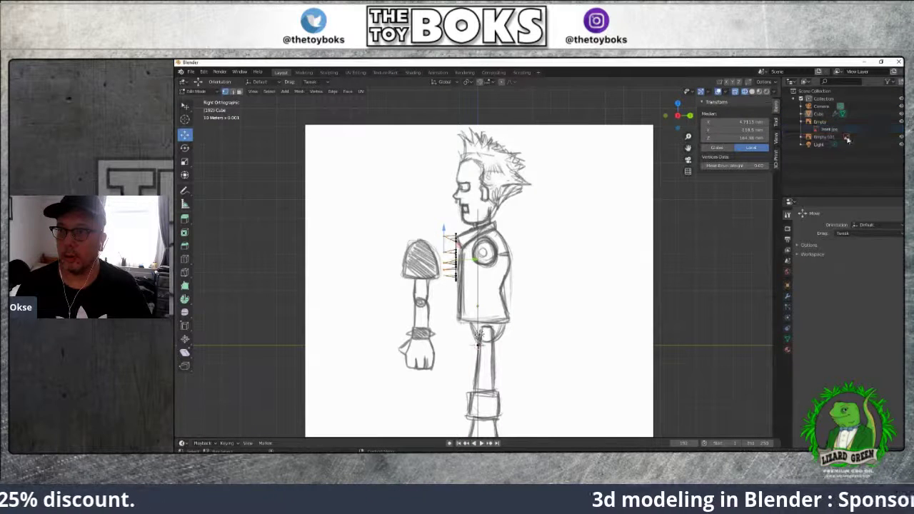
{"action": "left_click", "coordinate": [804, 138]}
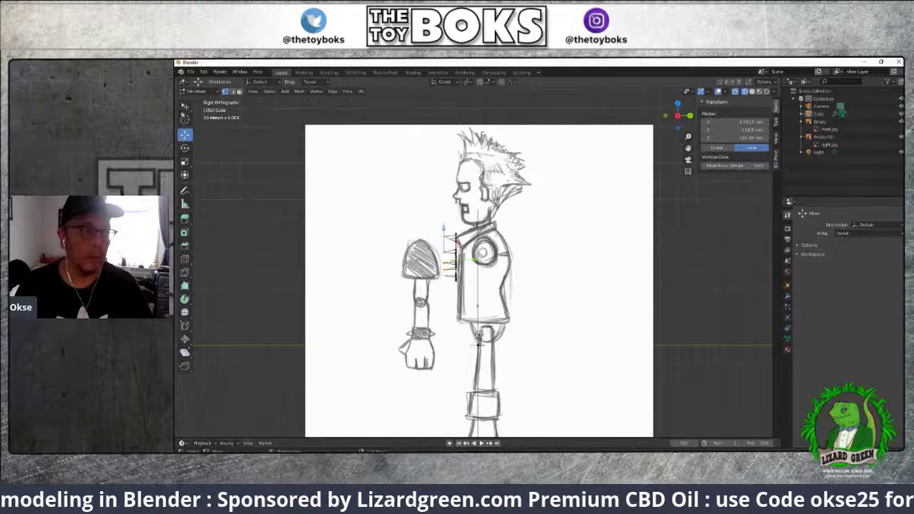
{"action": "left_click", "coordinate": [197, 92]}
{"action": "left_click", "coordinate": [204, 100]}
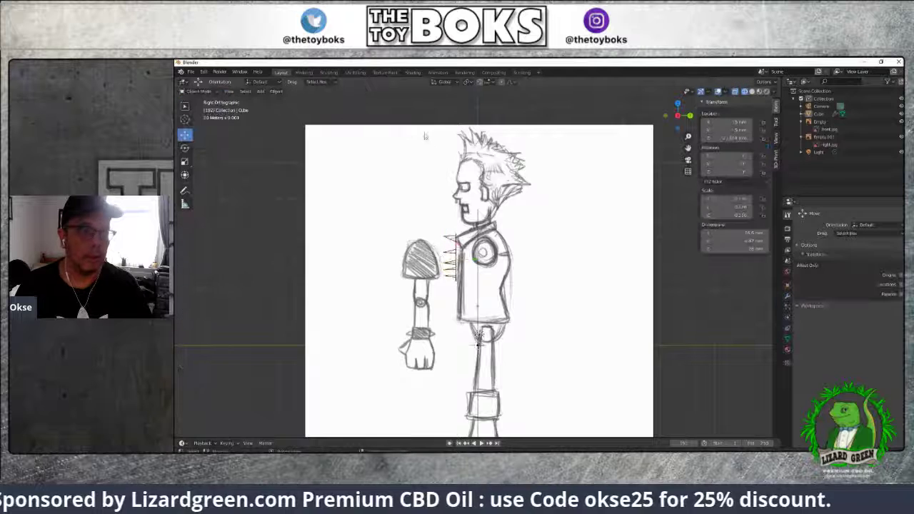
Select the side reference image and lower it along Z until its drawn face lines up with the face mesh
{"action": "left_click", "coordinate": [418, 146]}
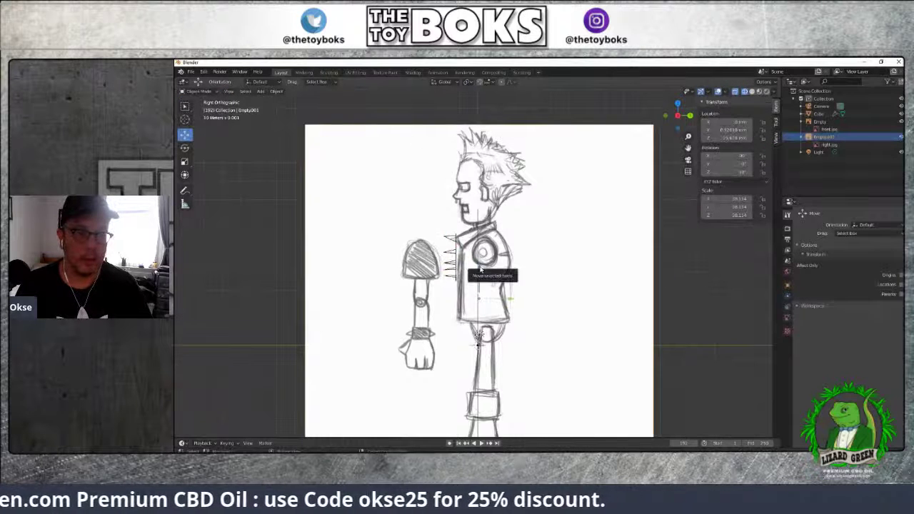
{"action": "key", "text": "g"}
{"action": "key", "text": "z"}
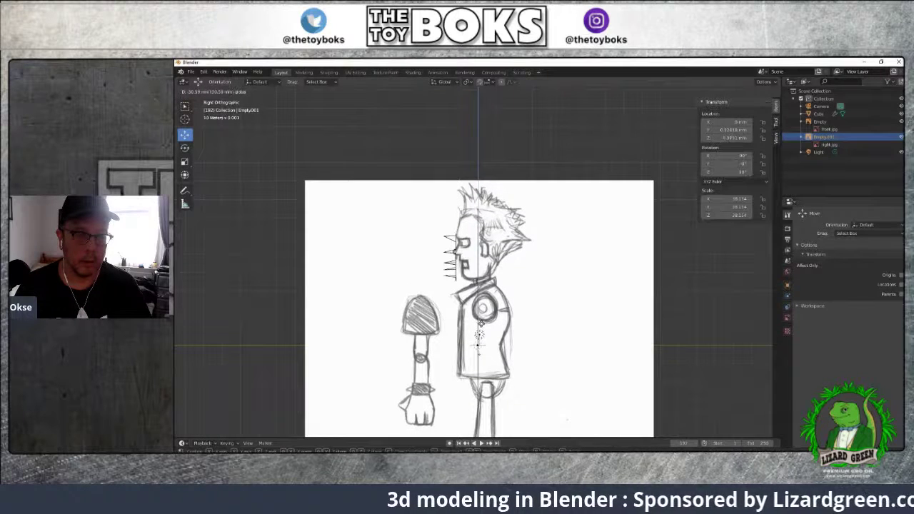
{"action": "left_click", "coordinate": [481, 325]}
{"action": "middle_click_drag", "start_coordinate": [568, 212], "coordinate": [621, 218]}
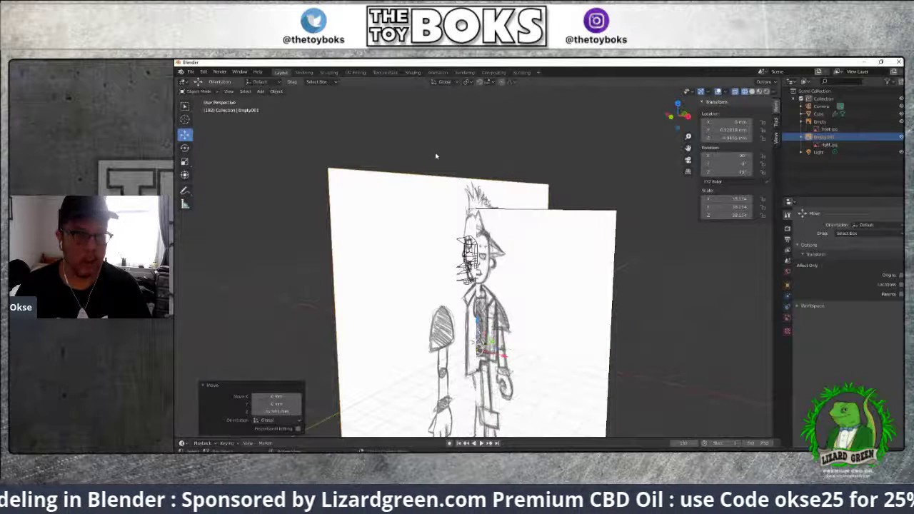
{"action": "left_click", "coordinate": [464, 180]}
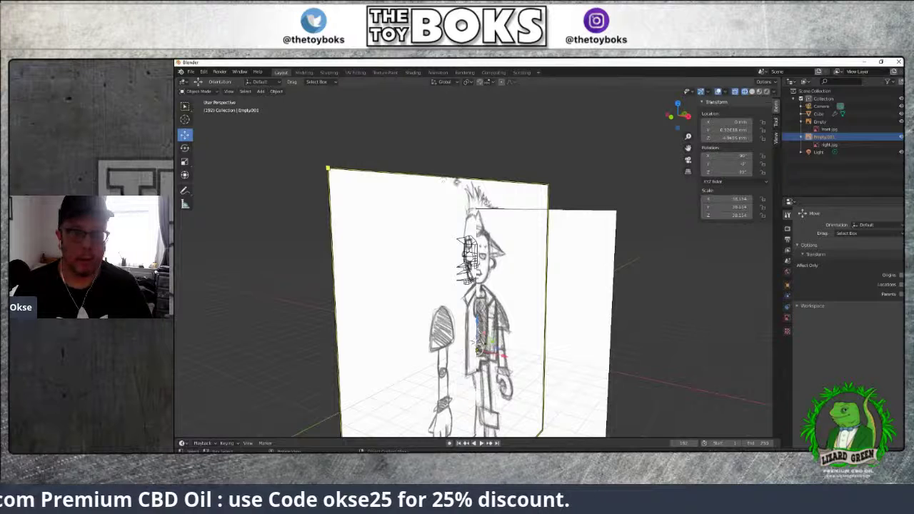
{"action": "mouse_move", "coordinate": [477, 325]}
{"action": "left_mouse_down"}
{"action": "mouse_move", "coordinate": [477, 340]}
{"action": "mouse_move", "coordinate": [479, 329]}
{"action": "left_mouse_up"}
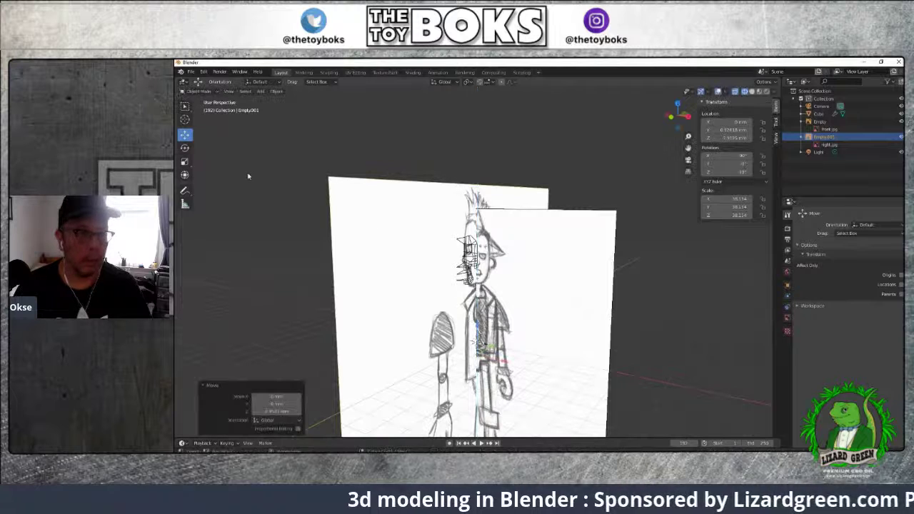
Scale the side reference image down uniformly to about 34.26 and adjust its height along Z against the front reference
{"action": "left_click", "coordinate": [183, 162]}
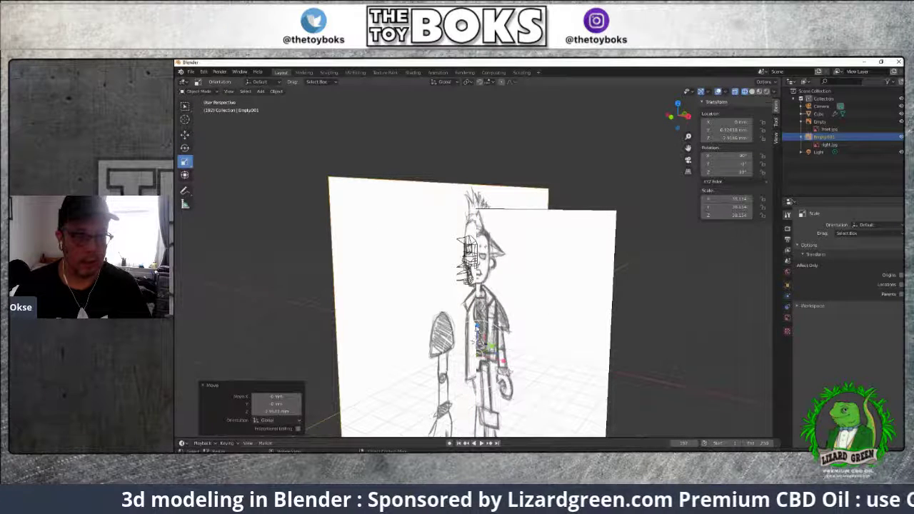
{"action": "left_click_drag", "start_coordinate": [465, 325], "coordinate": [468, 327]}
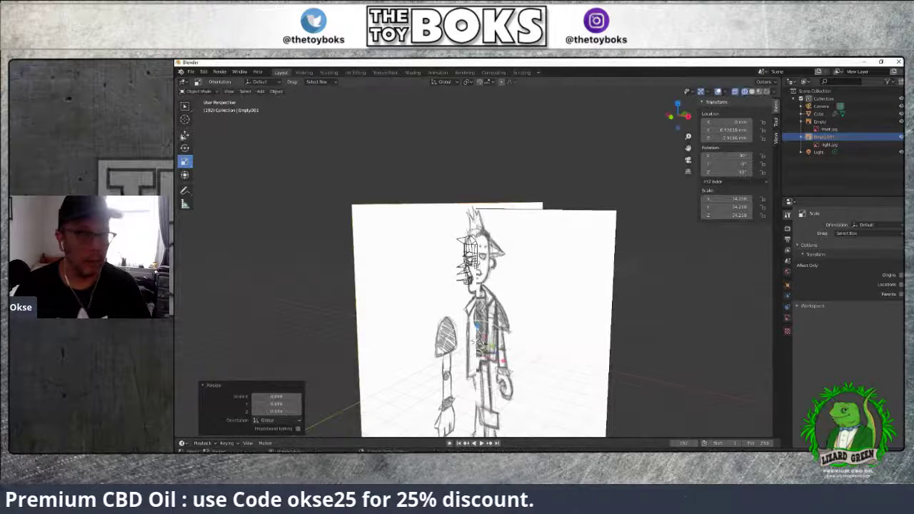
{"action": "key", "text": "shift+space"}
{"action": "key", "text": "g"}
{"action": "left_click_drag", "start_coordinate": [467, 327], "coordinate": [469, 319]}
{"action": "mouse_move", "coordinate": [645, 299]}
{"action": "middle_mouse_down"}
{"action": "mouse_move", "coordinate": [619, 282]}
{"action": "mouse_move", "coordinate": [628, 281]}
{"action": "mouse_move", "coordinate": [591, 293]}
{"action": "mouse_move", "coordinate": [602, 292]}
{"action": "middle_mouse_up"}
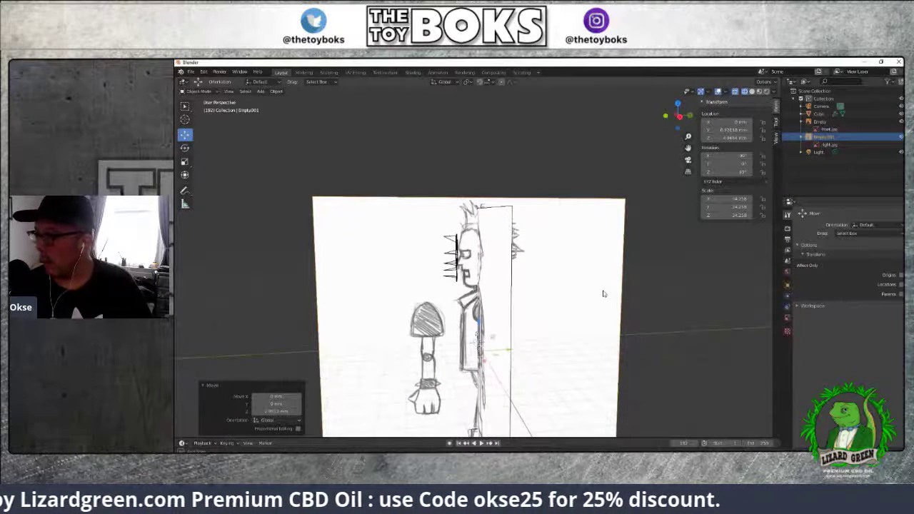
{"action": "middle_click_drag", "start_coordinate": [603, 293], "coordinate": [542, 259]}
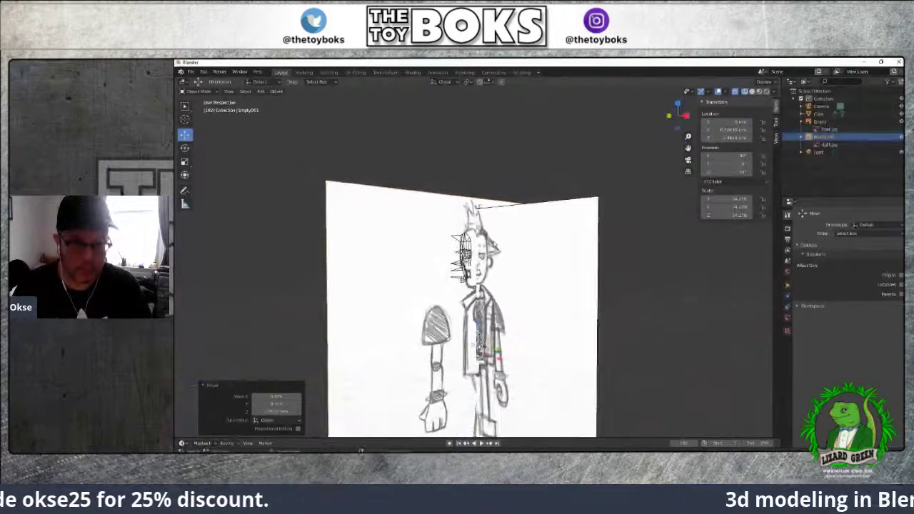
Scale the side reference image down to about 28.43 and raise it along Z towards the front reference's top edge
{"action": "left_click", "coordinate": [183, 164]}
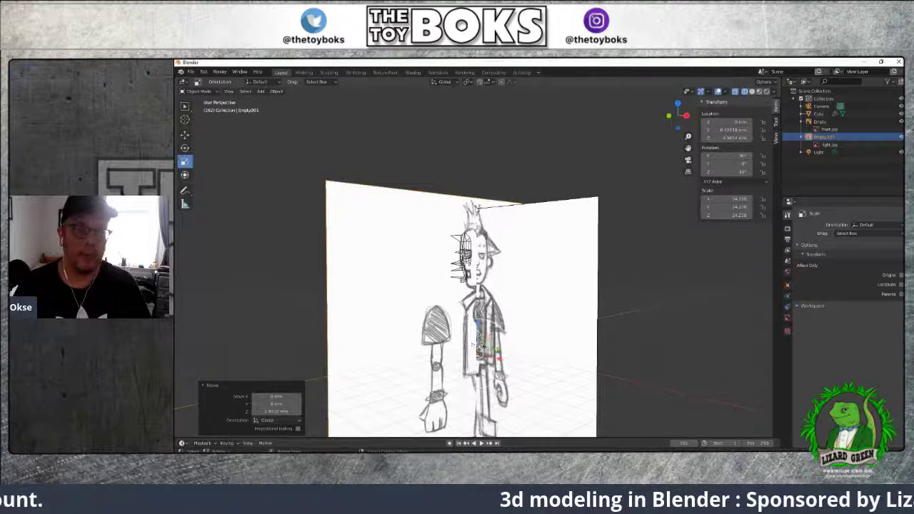
{"action": "left_click", "coordinate": [341, 184]}
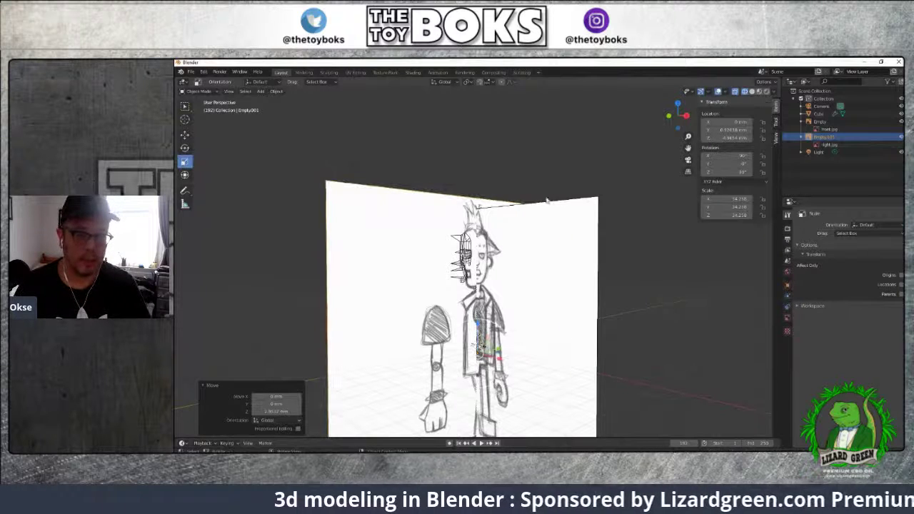
{"action": "scroll", "coordinate": [592, 207], "scroll_direction": "down", "scroll_amount": 2}
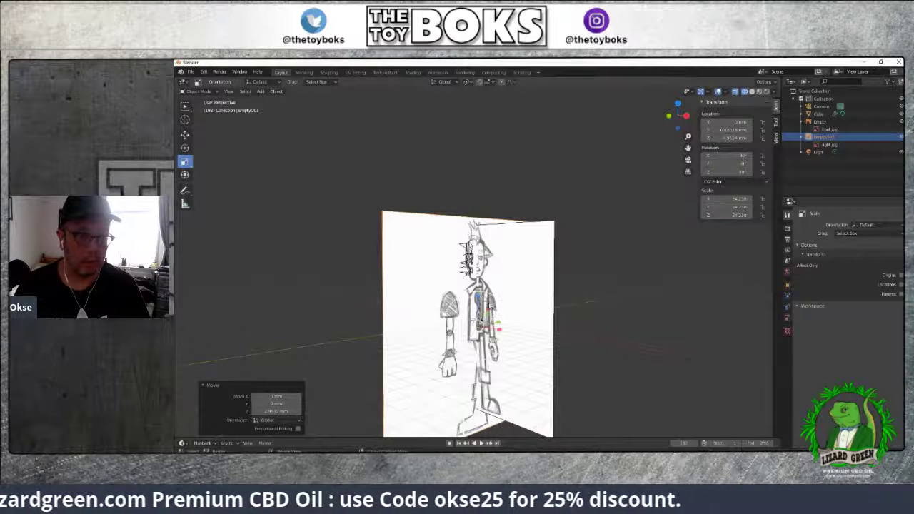
{"action": "key", "text": "s"}
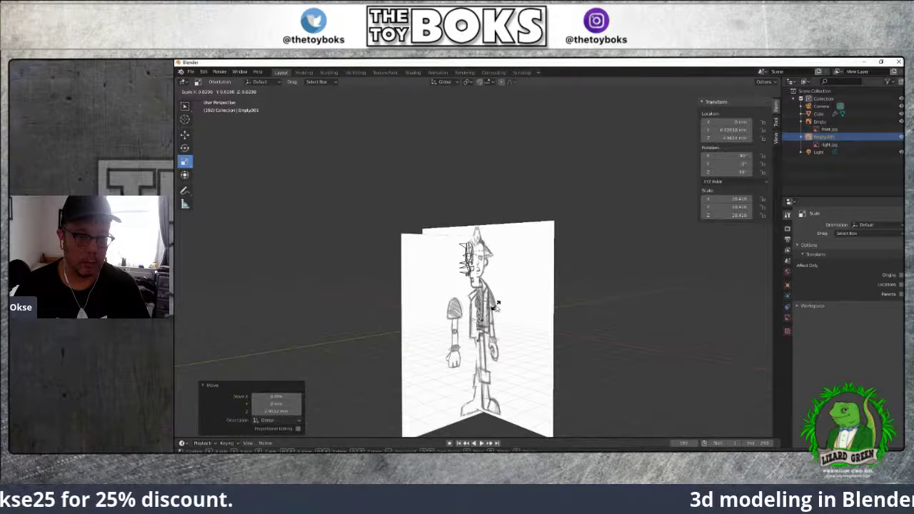
{"action": "left_click", "coordinate": [498, 305]}
{"action": "left_click", "coordinate": [185, 133]}
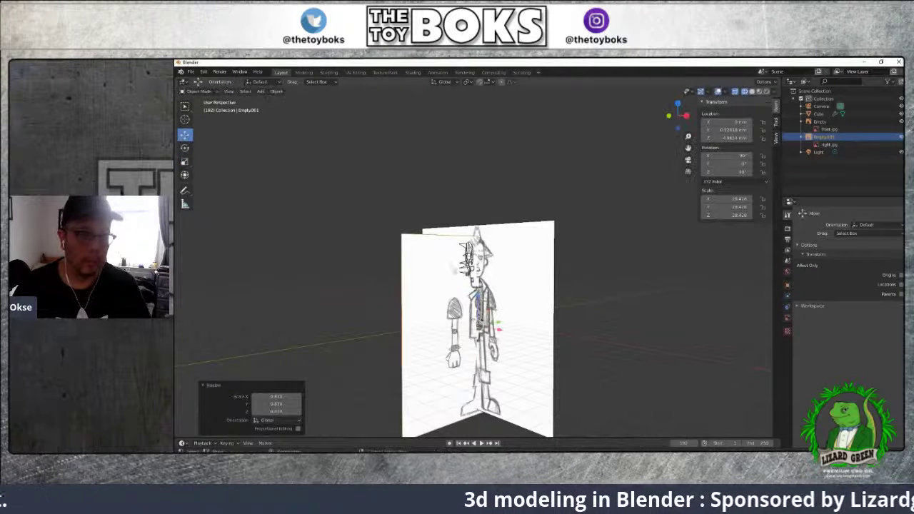
{"action": "left_click_drag", "start_coordinate": [477, 300], "coordinate": [473, 256]}
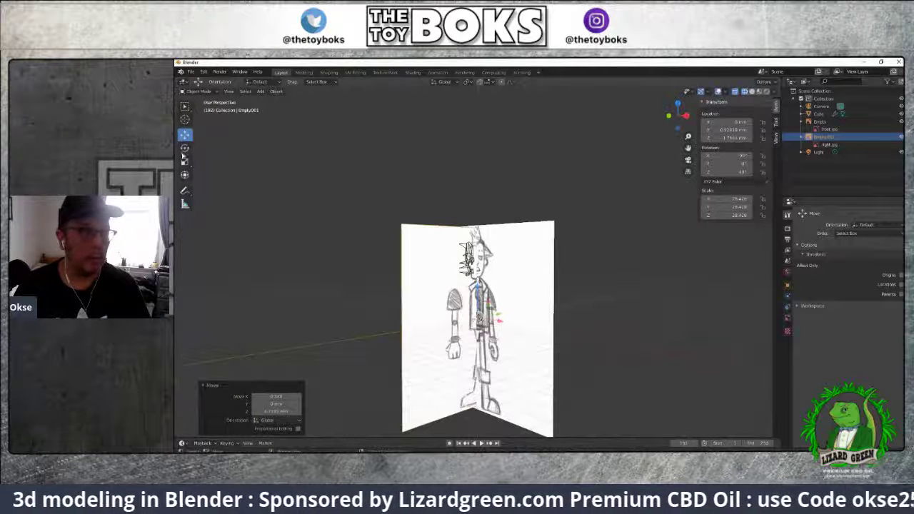
Enlarge the side reference image uniformly to a scale of about 29.05 to match the front reference's height
{"action": "left_click", "coordinate": [184, 160]}
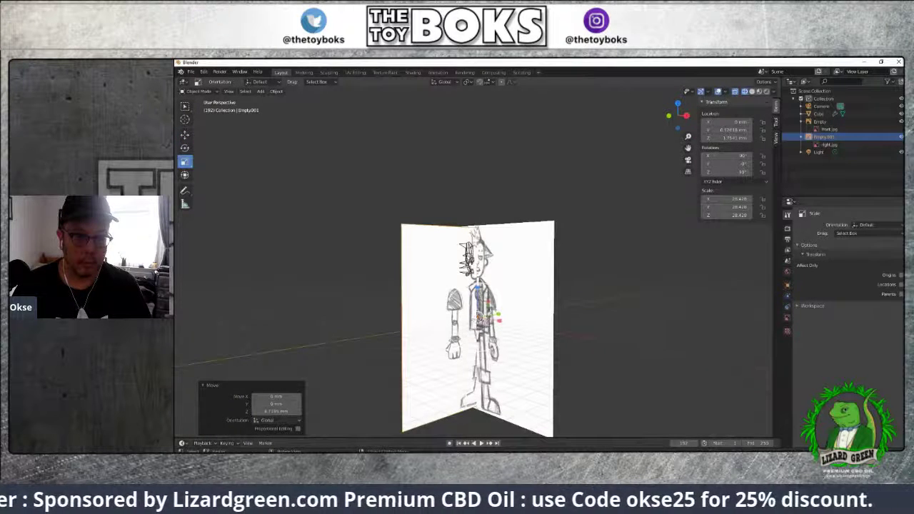
{"action": "left_click_drag", "start_coordinate": [453, 295], "coordinate": [447, 289]}
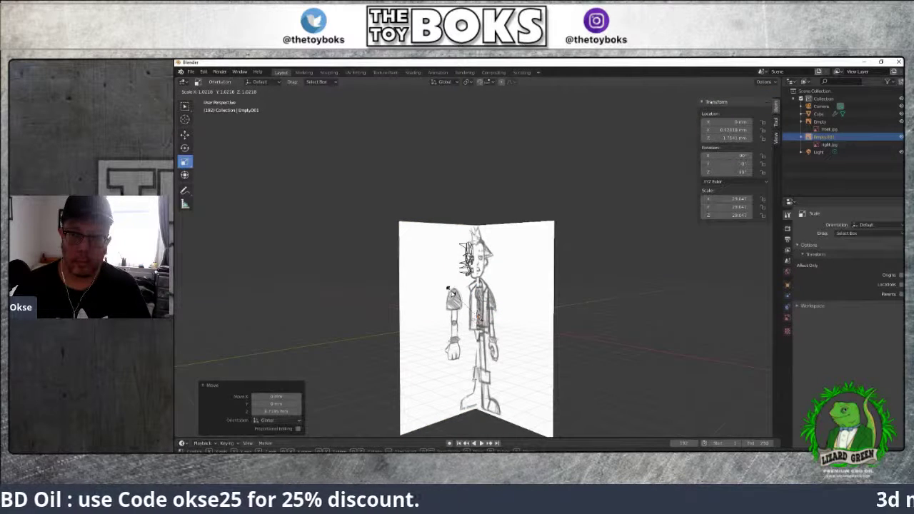
{"action": "left_click_drag", "start_coordinate": [448, 290], "coordinate": [449, 289]}
Select the front reference image and set its X and Y scale to 29
{"action": "left_click", "coordinate": [547, 273]}
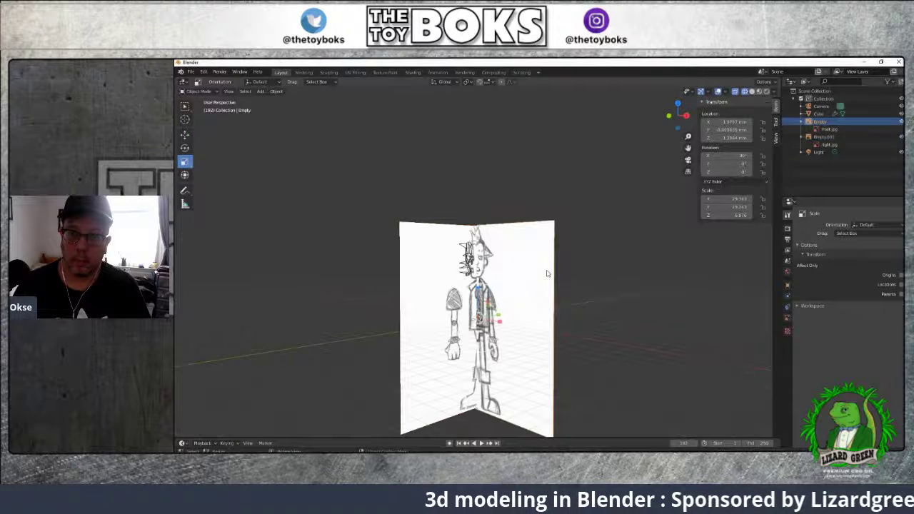
{"action": "left_click", "coordinate": [740, 199]}
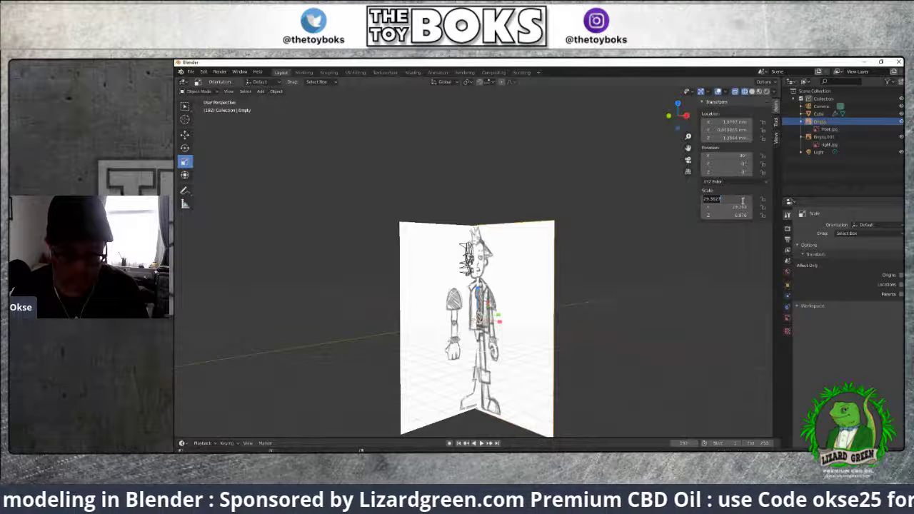
{"action": "type", "text": "29"}
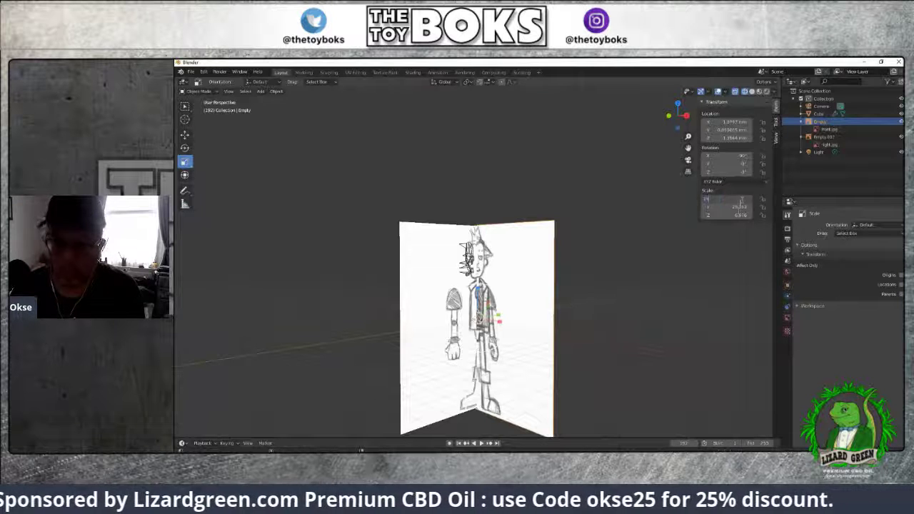
{"action": "key", "text": "Tab"}
{"action": "left_click", "coordinate": [740, 206]}
{"action": "key", "text": "BackSpace"}
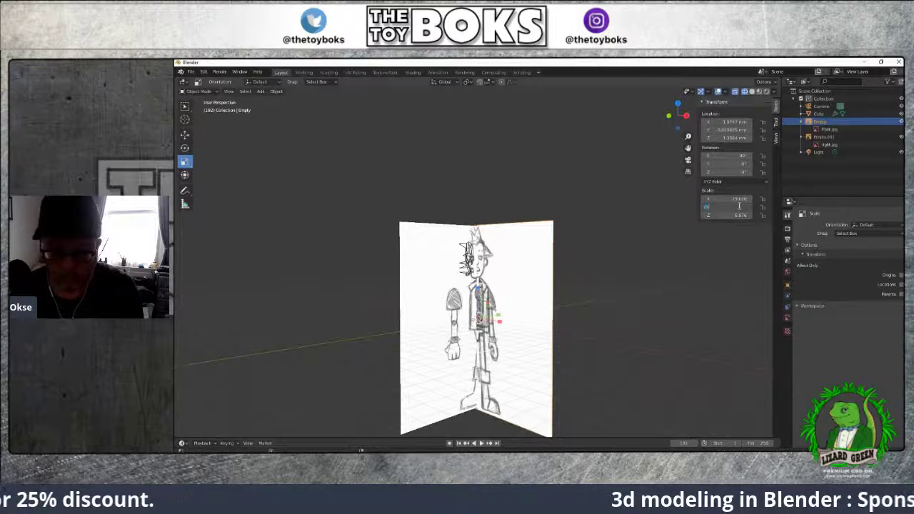
{"action": "type", "text": "29"}
{"action": "key", "text": "Return"}
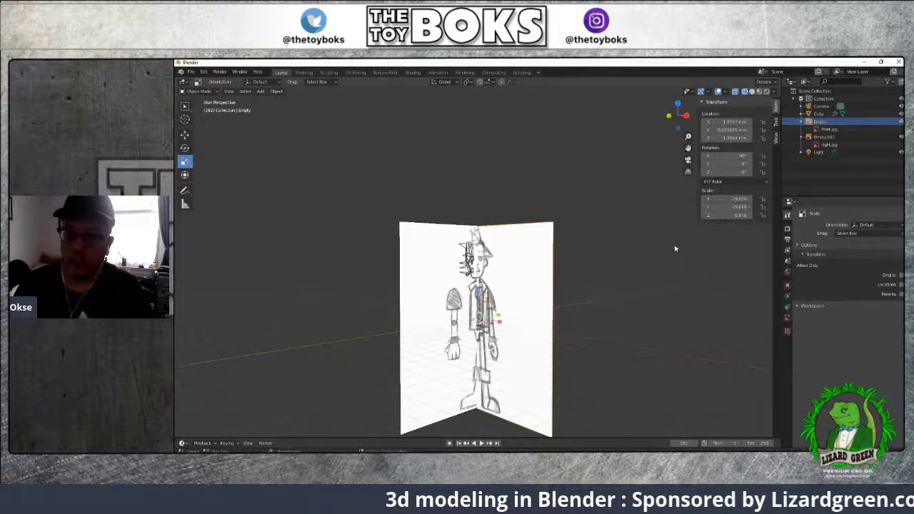
{"action": "left_click", "coordinate": [676, 249]}
{"action": "left_click", "coordinate": [546, 302]}
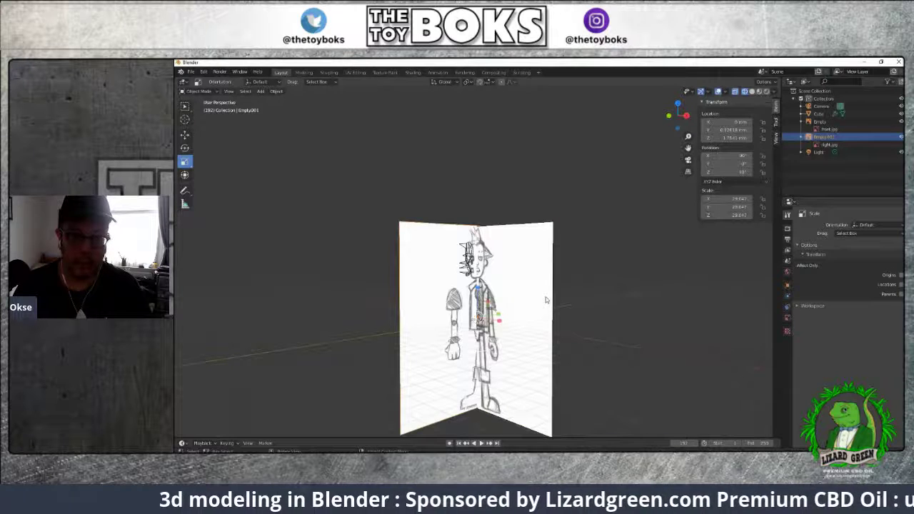
{"action": "left_click", "coordinate": [546, 300]}
{"action": "key", "text": "g"}
{"action": "key", "text": "x"}
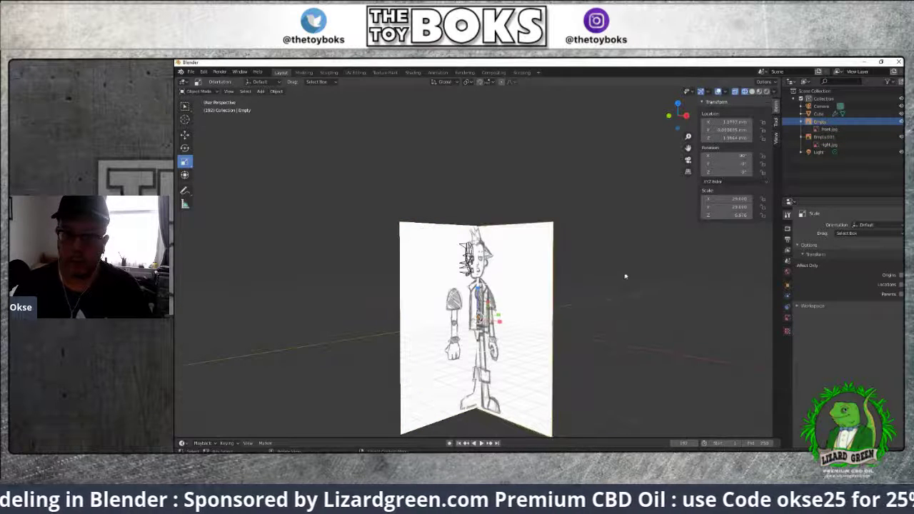
Select the side reference image, set its X and Z scale to 29, and deselect it
{"action": "left_click", "coordinate": [421, 229]}
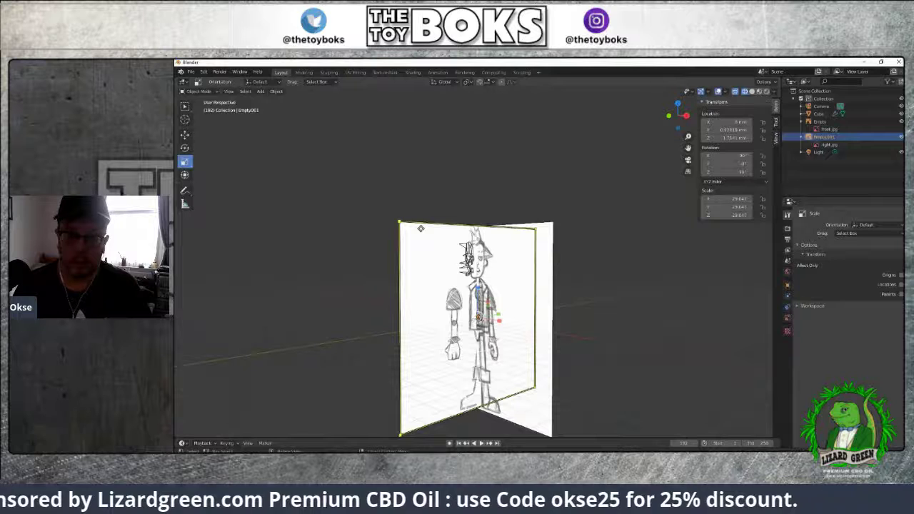
{"action": "left_click", "coordinate": [742, 197]}
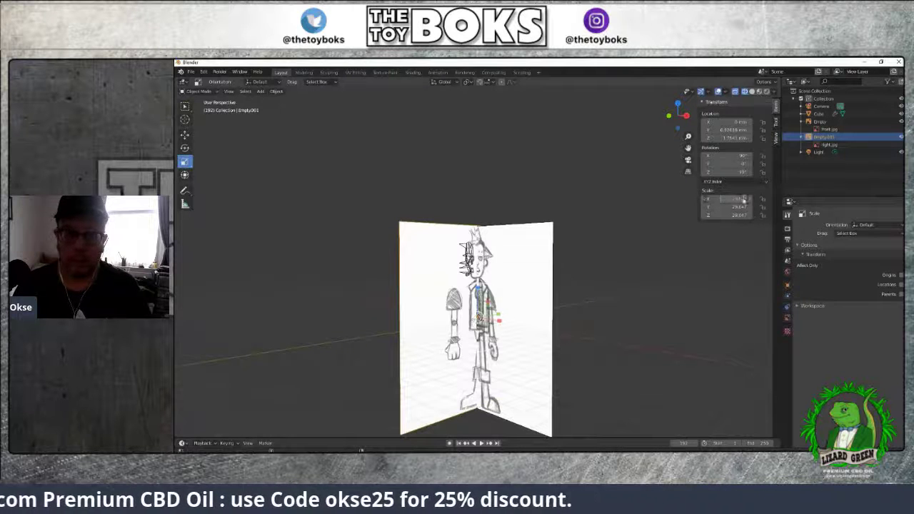
{"action": "key", "text": "BackSpace"}
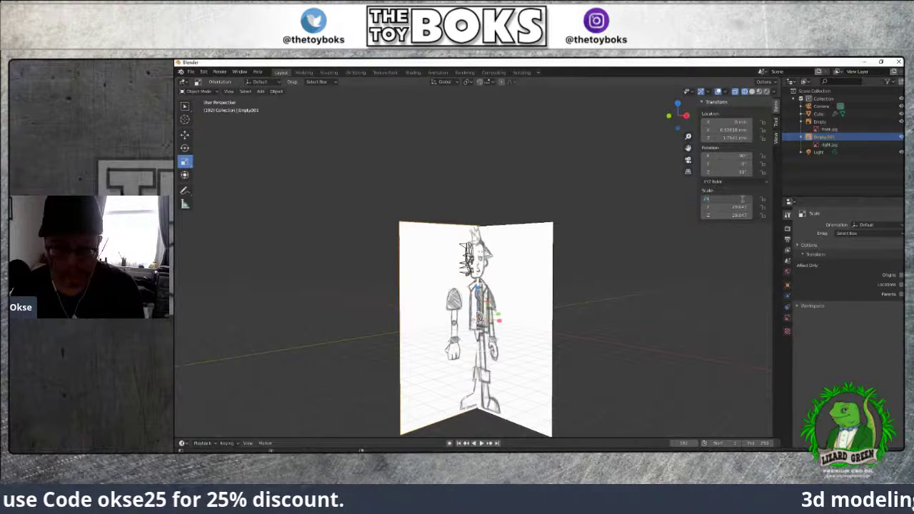
{"action": "key", "text": "Tab"}
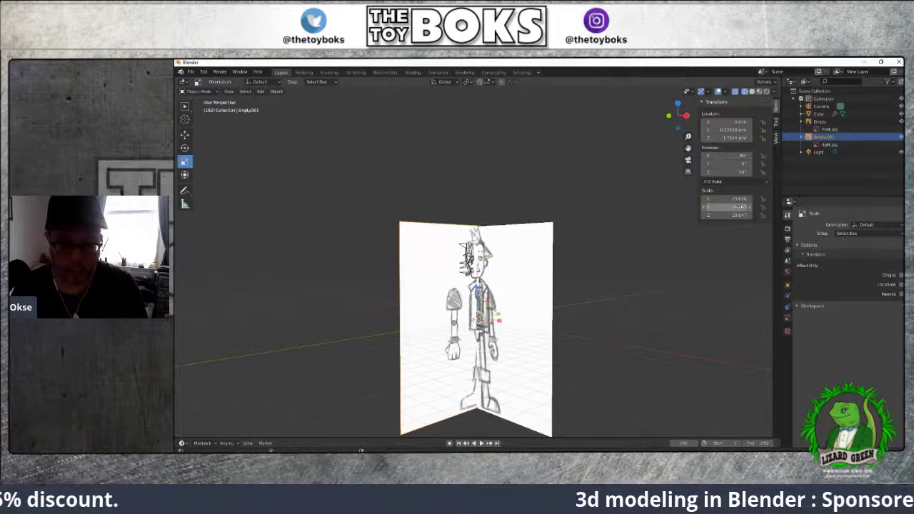
{"action": "left_click", "coordinate": [743, 215]}
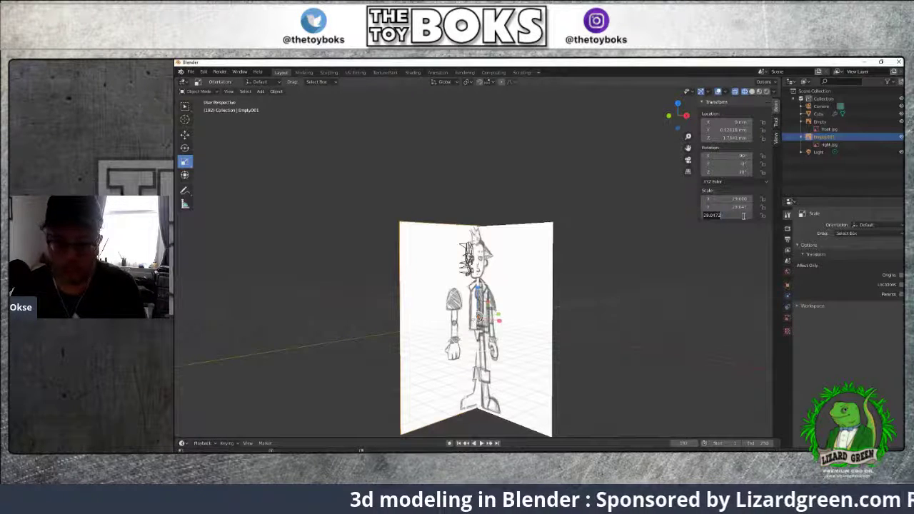
{"action": "key", "text": "BackSpace"}
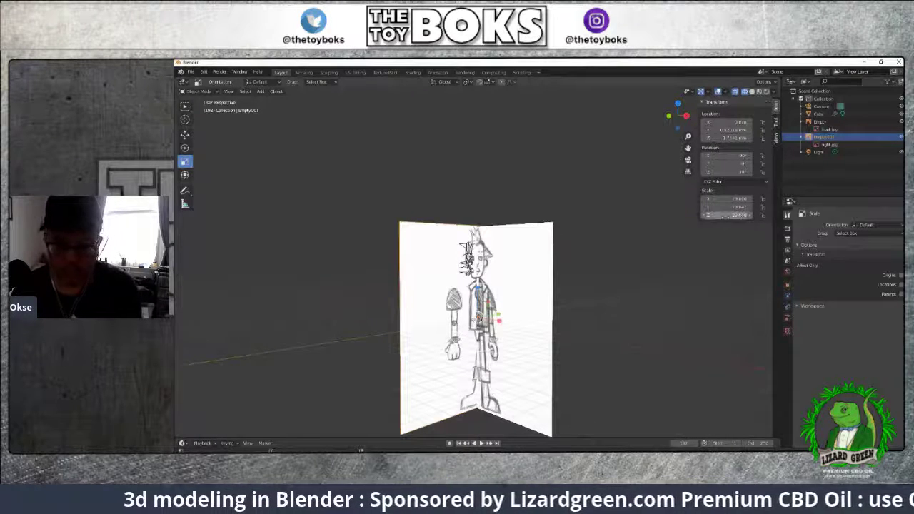
{"action": "key", "text": "Return"}
{"action": "left_click", "coordinate": [679, 246]}
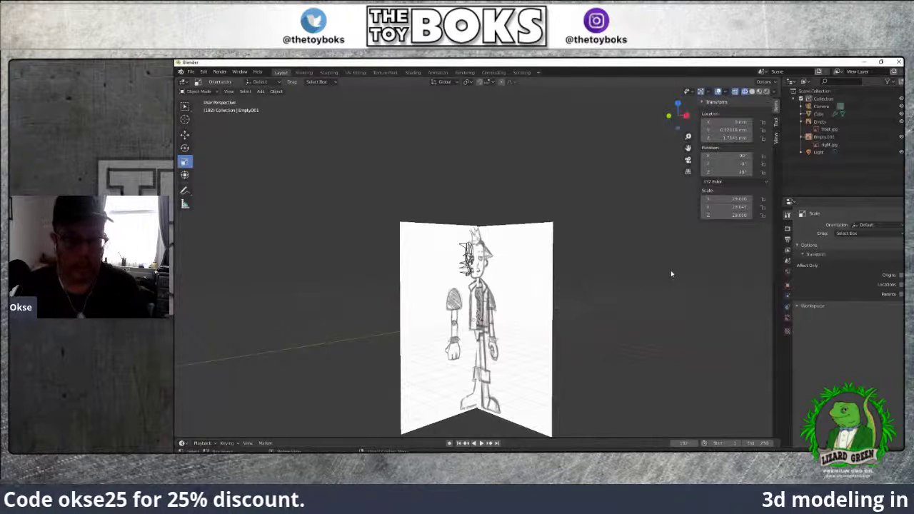
Examine the face mesh against the side reference image in profile and in perspective to check its depth and height
{"action": "key", "text": "KP_3"}
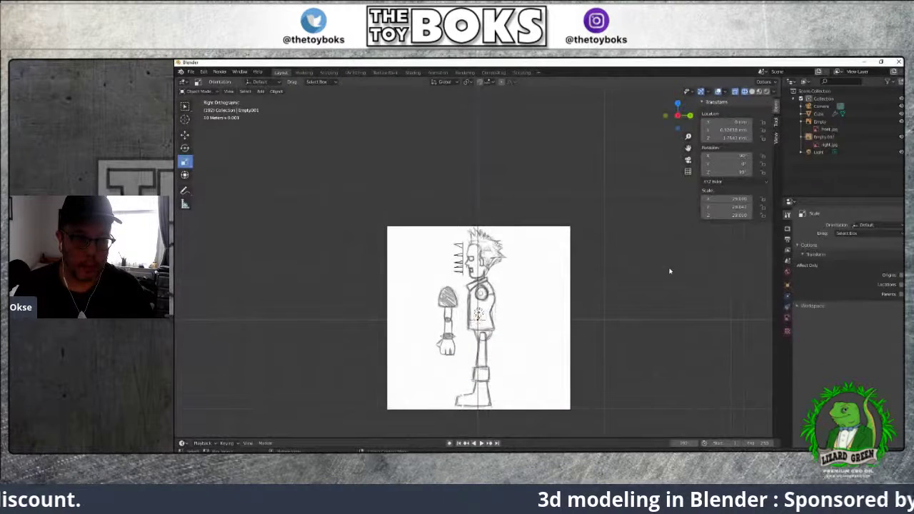
{"action": "scroll", "coordinate": [670, 270], "scroll_direction": "up", "scroll_amount": 2}
{"action": "scroll", "coordinate": [670, 270], "scroll_direction": "up", "scroll_amount": 5}
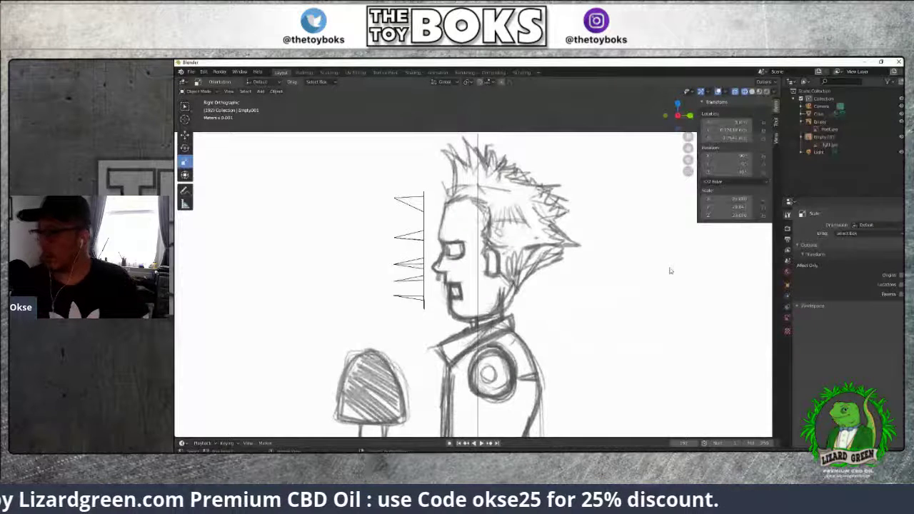
{"action": "scroll", "coordinate": [626, 292], "scroll_direction": "down", "scroll_amount": 1}
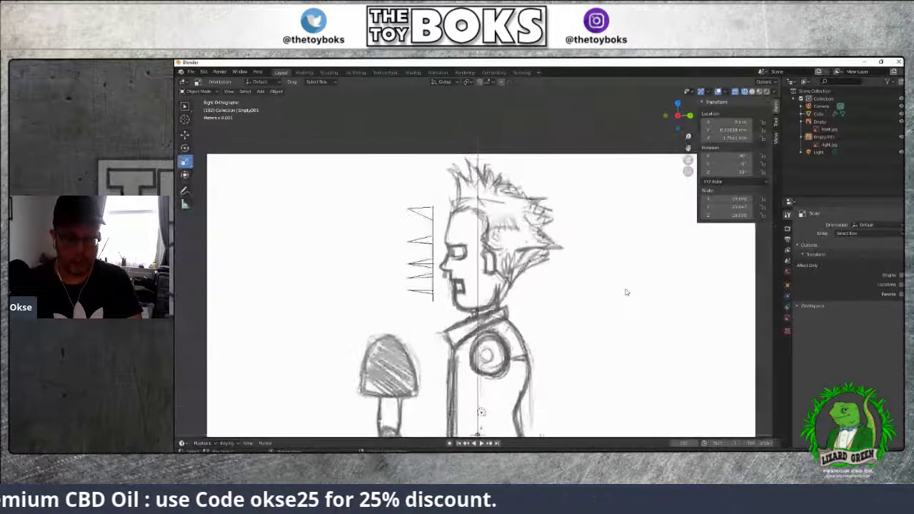
{"action": "scroll", "coordinate": [626, 292], "scroll_direction": "down", "scroll_amount": 2}
{"action": "mouse_move", "coordinate": [626, 292]}
{"action": "middle_mouse_down"}
{"action": "mouse_move", "coordinate": [717, 284]}
{"action": "mouse_move", "coordinate": [656, 303]}
{"action": "middle_mouse_up"}
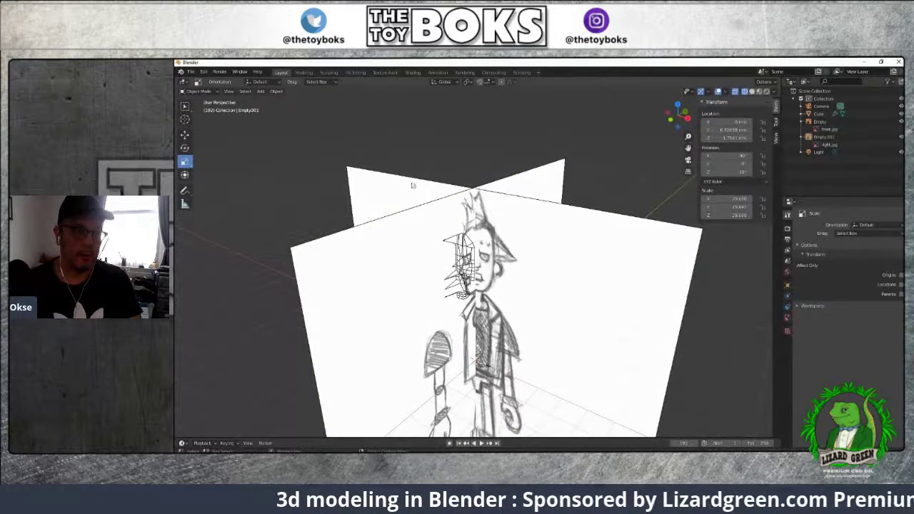
{"action": "left_click", "coordinate": [290, 247]}
{"action": "left_click", "coordinate": [609, 186]}
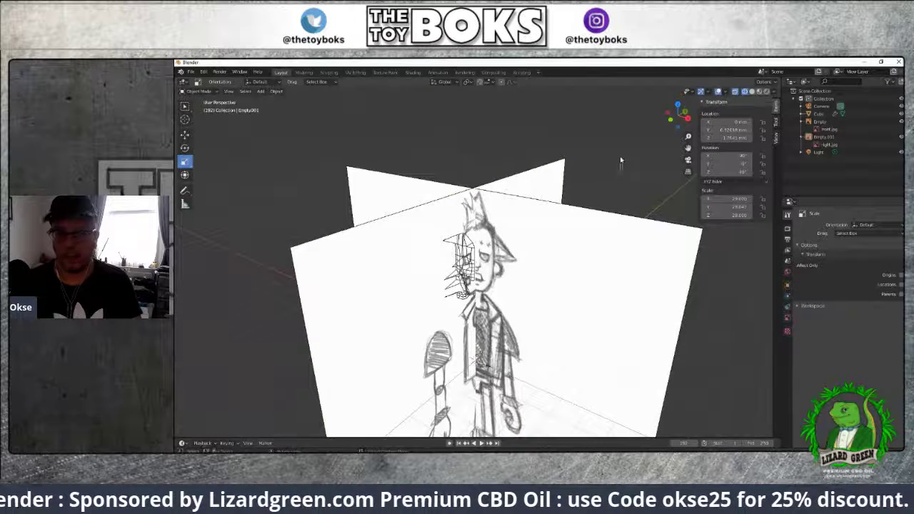
Hide the side reference image while keeping the front reference image visible
{"action": "left_click", "coordinate": [902, 136]}
{"action": "left_click", "coordinate": [901, 129]}
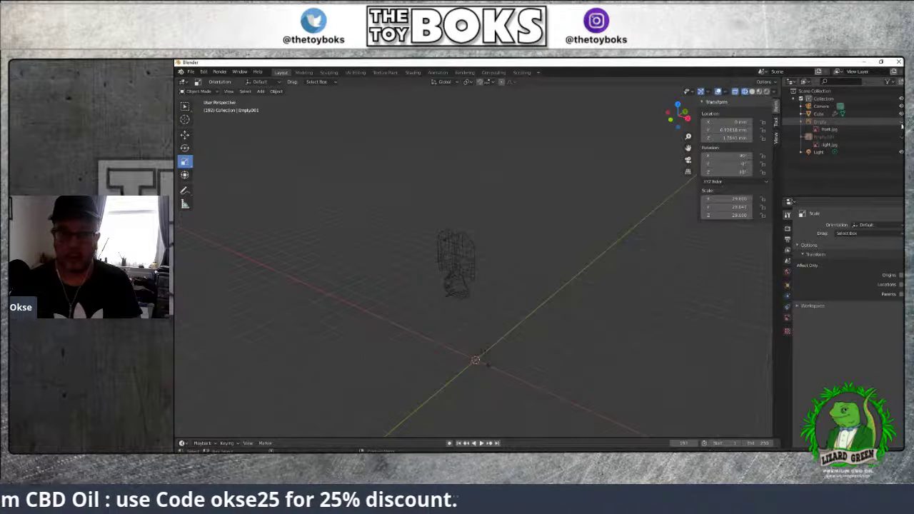
{"action": "left_click", "coordinate": [901, 130]}
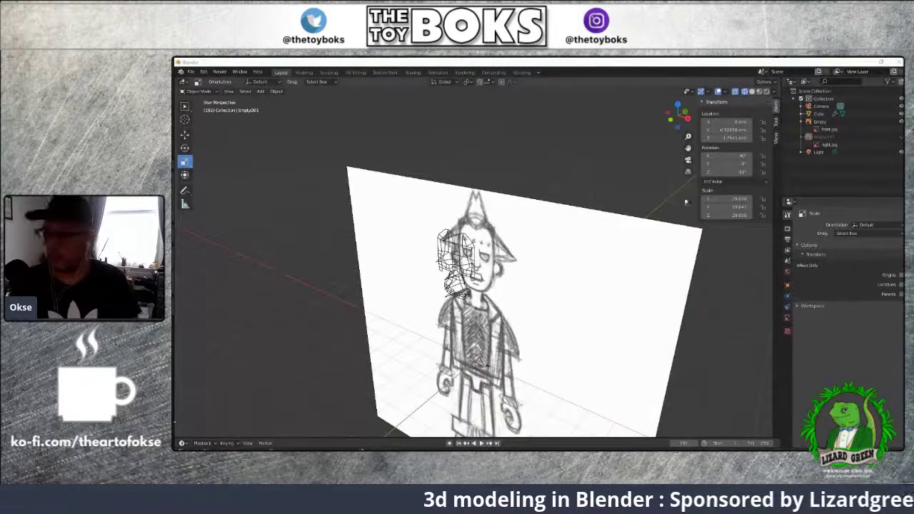
{"action": "scroll", "coordinate": [615, 200], "scroll_direction": "up", "scroll_amount": 2}
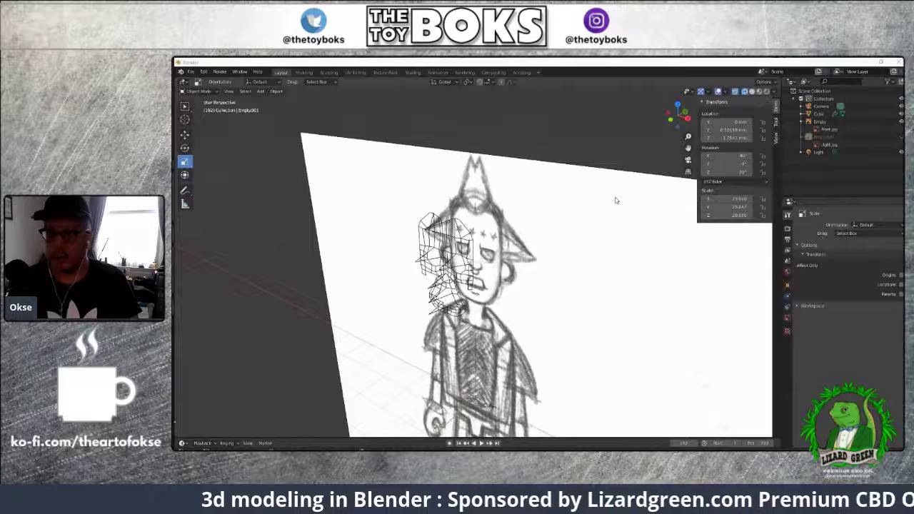
{"action": "scroll", "coordinate": [617, 200], "scroll_direction": "down", "scroll_amount": 2}
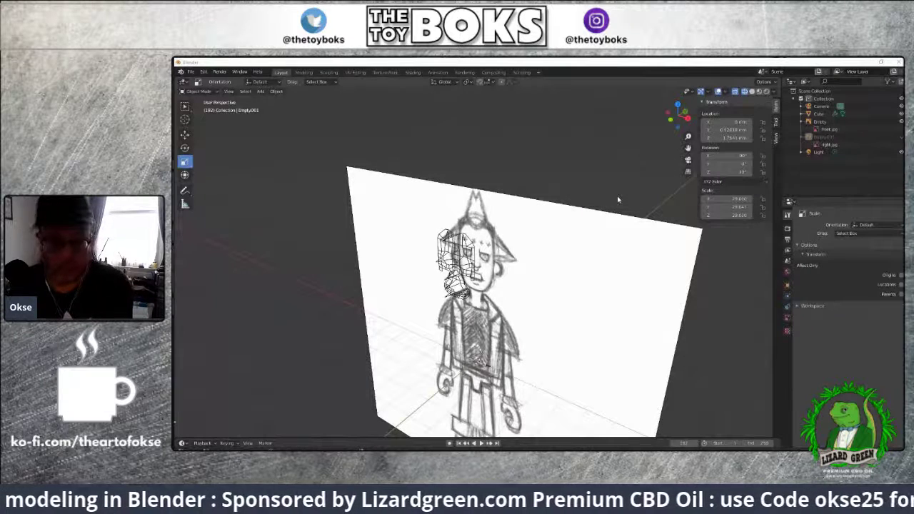
Select the face mesh in the right orthographic view and enter Edit Mode on it with nothing selected
{"action": "key", "text": "KP_3"}
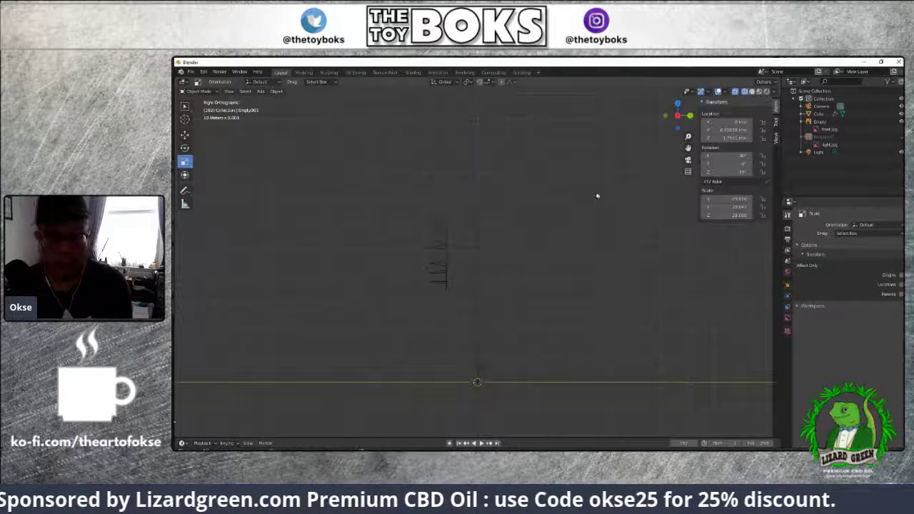
{"action": "left_click", "coordinate": [435, 230]}
{"action": "left_click", "coordinate": [202, 91]}
{"action": "left_click", "coordinate": [204, 108]}
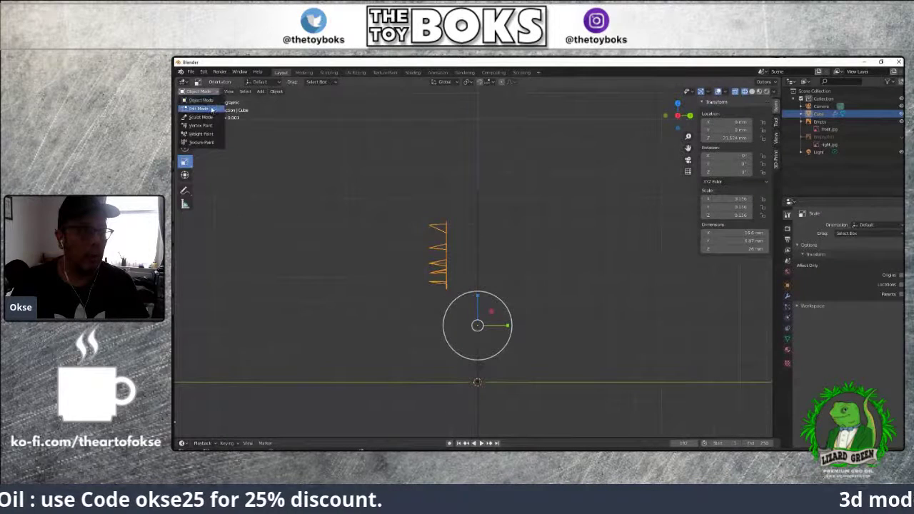
{"action": "left_click_drag", "start_coordinate": [428, 258], "coordinate": [436, 248]}
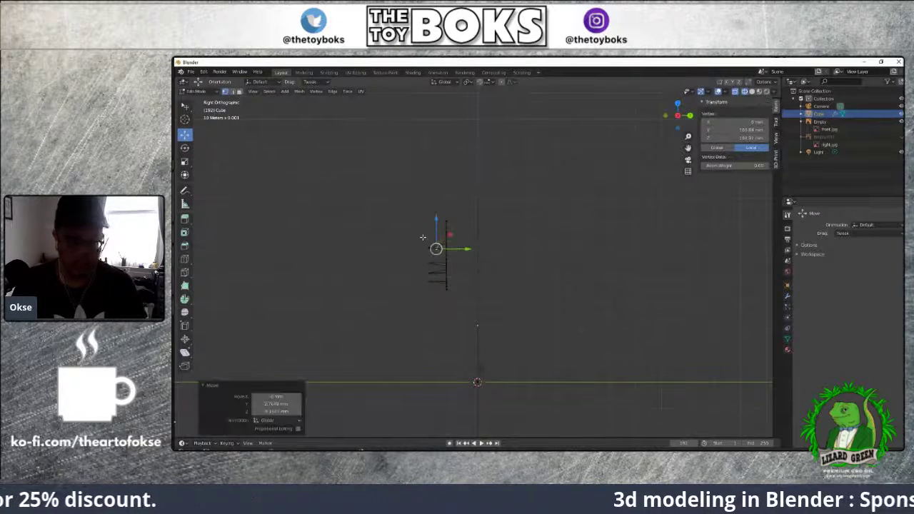
{"action": "left_click", "coordinate": [408, 213]}
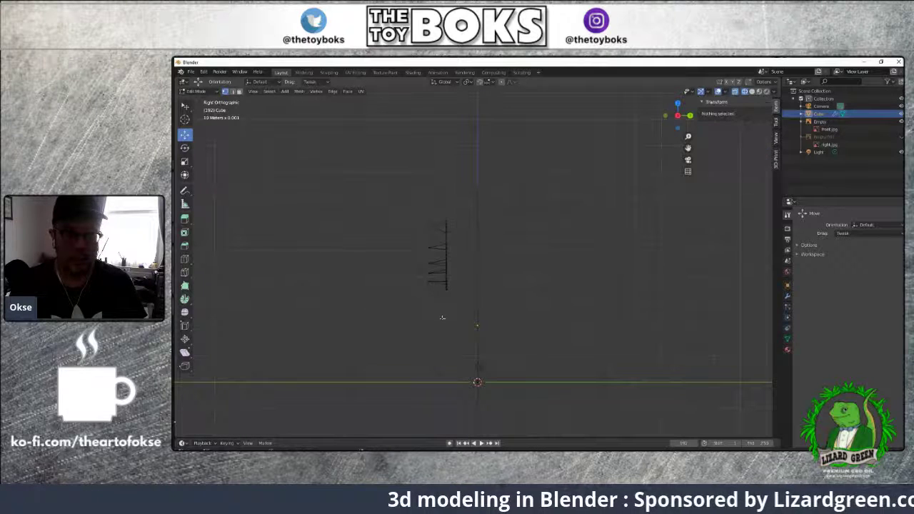
Box-select the face mesh's protruding front vertices and move them back along Y until they are flush with the flat vertex column
{"action": "left_click", "coordinate": [184, 120]}
{"action": "left_click_drag", "start_coordinate": [185, 109], "coordinate": [213, 115]}
{"action": "left_click_drag", "start_coordinate": [411, 216], "coordinate": [429, 333]}
{"action": "left_click", "coordinate": [185, 134]}
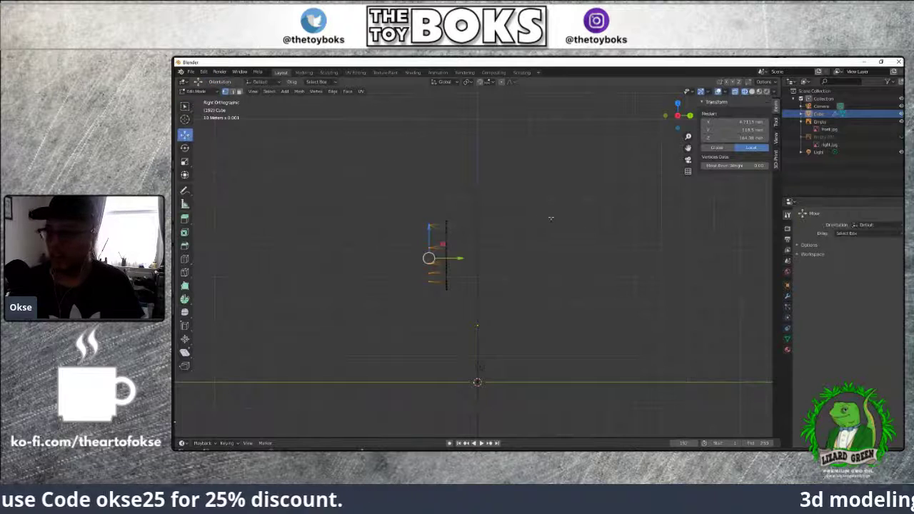
{"action": "left_click_drag", "start_coordinate": [459, 258], "coordinate": [469, 259]}
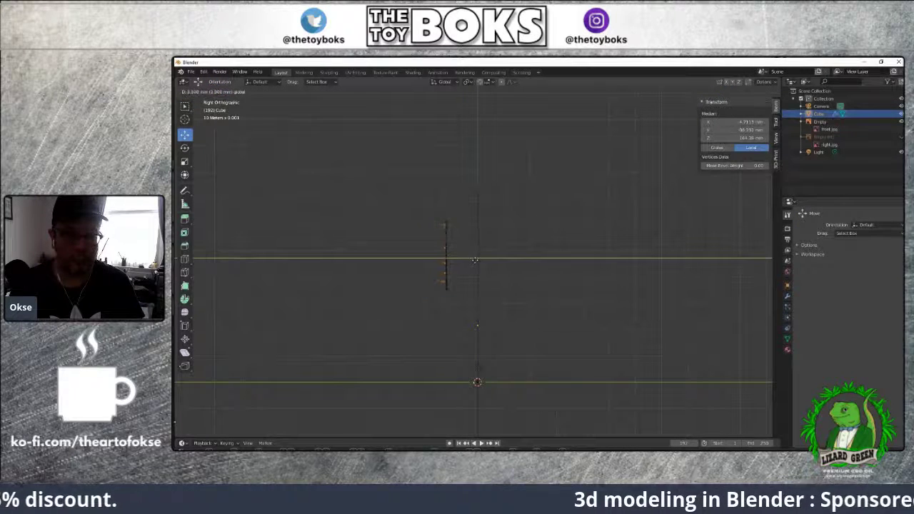
{"action": "left_click_drag", "start_coordinate": [477, 261], "coordinate": [477, 261]}
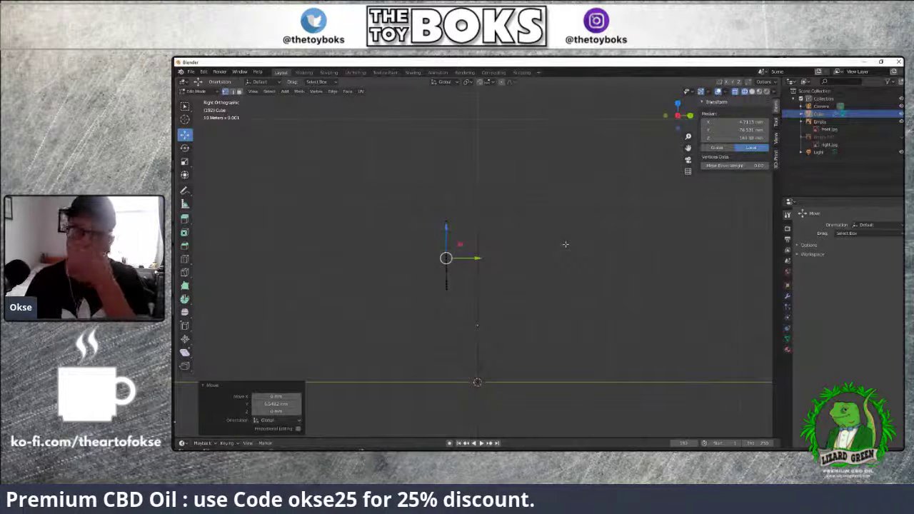
{"action": "scroll", "coordinate": [559, 210], "scroll_direction": "up", "scroll_amount": 1}
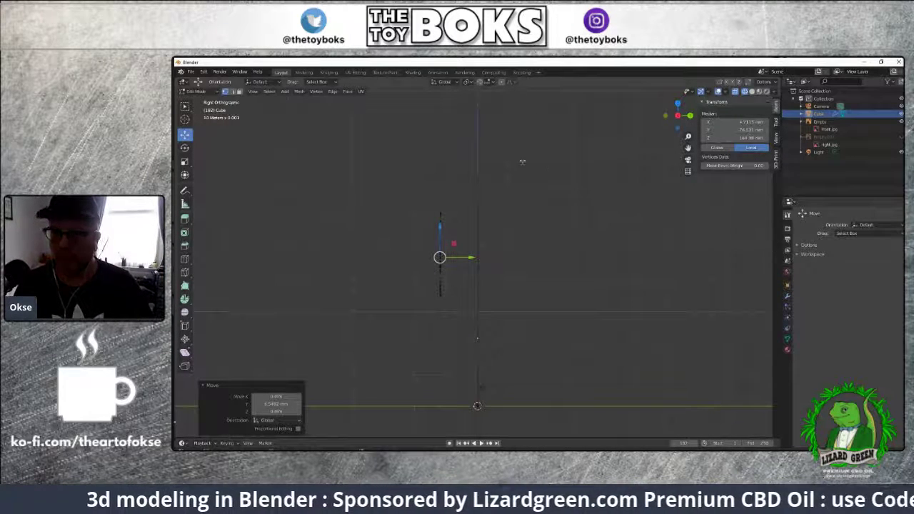
Deselect the vertices and search the available commands for a split operation
{"action": "left_click", "coordinate": [240, 72]}
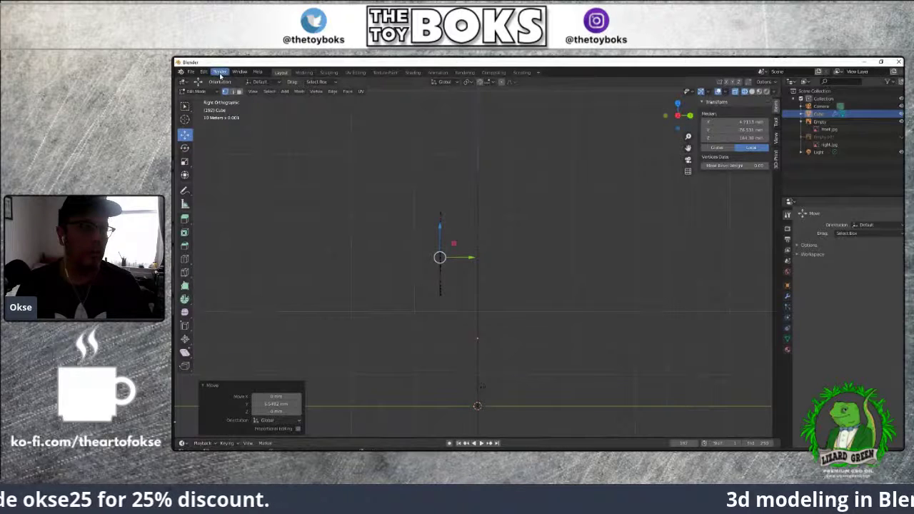
{"action": "left_click", "coordinate": [333, 167]}
{"action": "key", "text": "F3"}
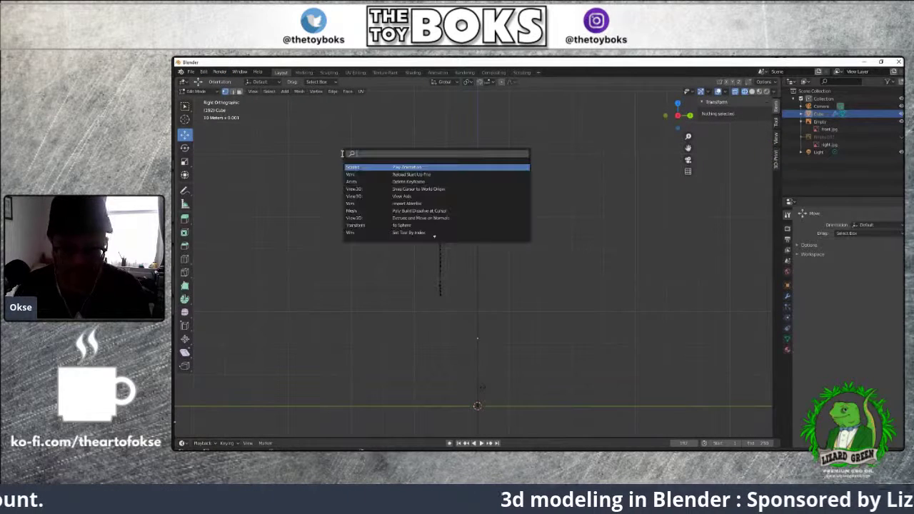
{"action": "type", "text": "split"}
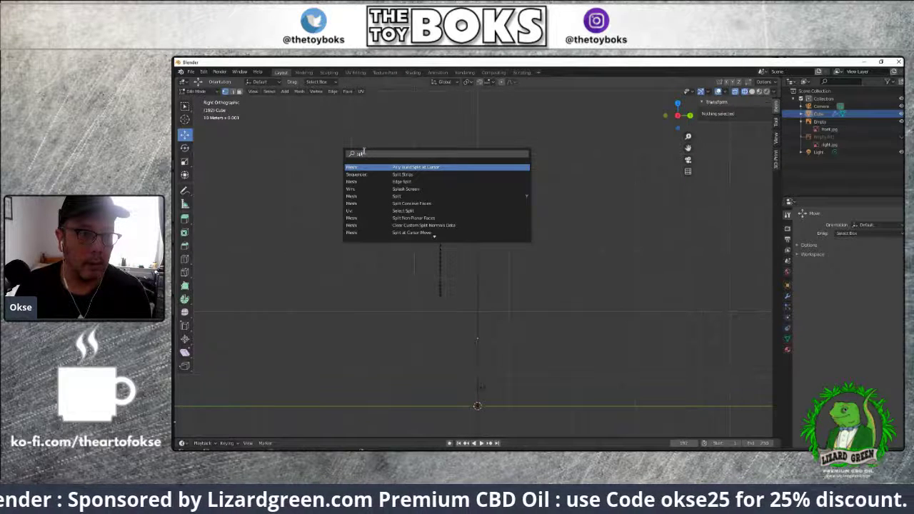
{"action": "type", "text": "i"}
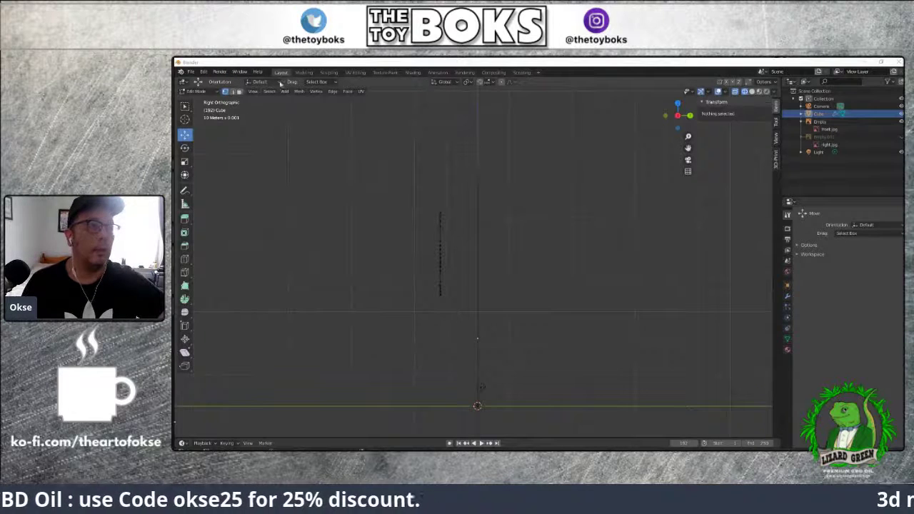
{"action": "left_click", "coordinate": [253, 92]}
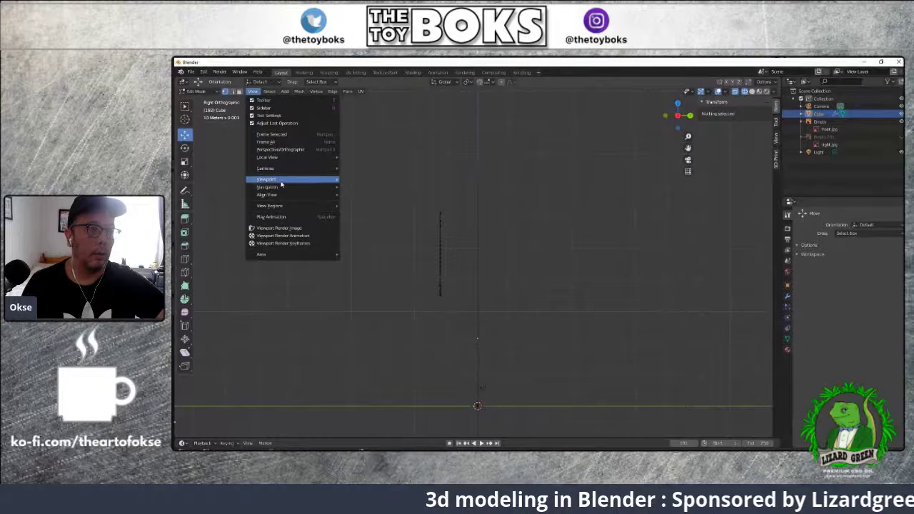
{"action": "mouse_move", "coordinate": [281, 182]}
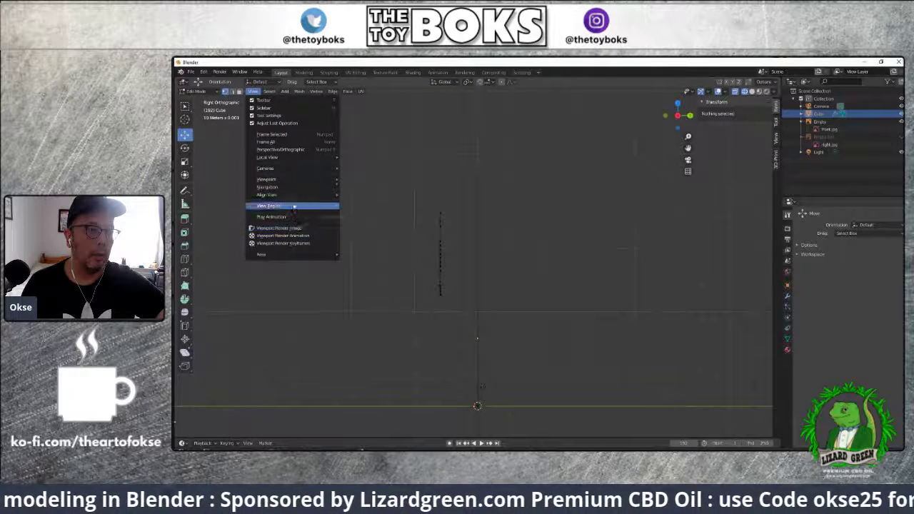
{"action": "mouse_move", "coordinate": [288, 170]}
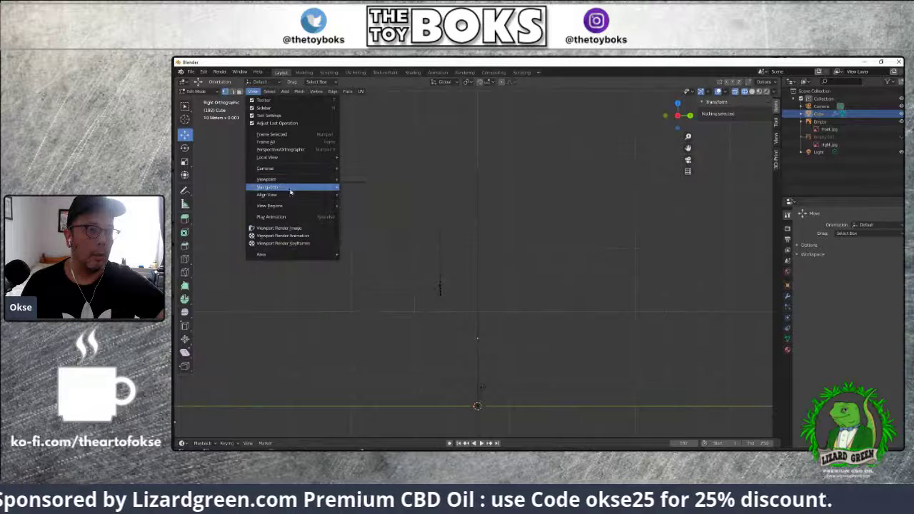
{"action": "mouse_move", "coordinate": [293, 189]}
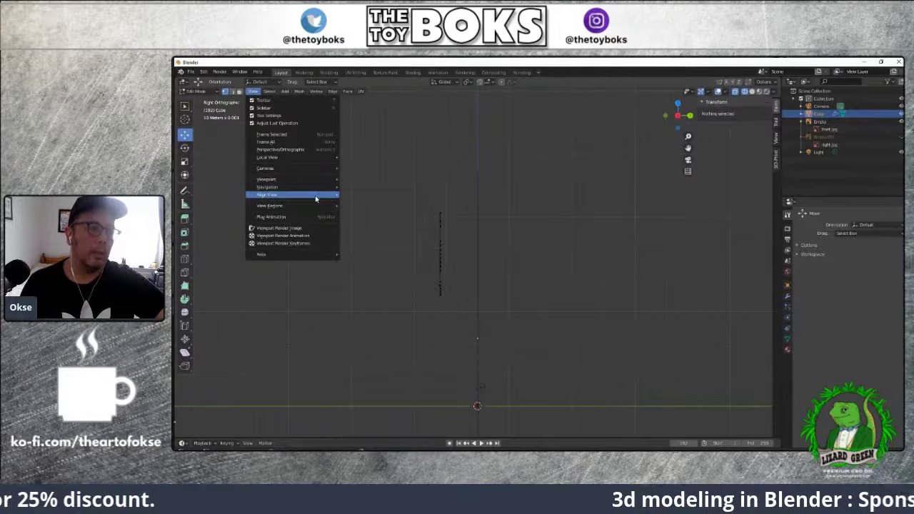
{"action": "mouse_move", "coordinate": [317, 198]}
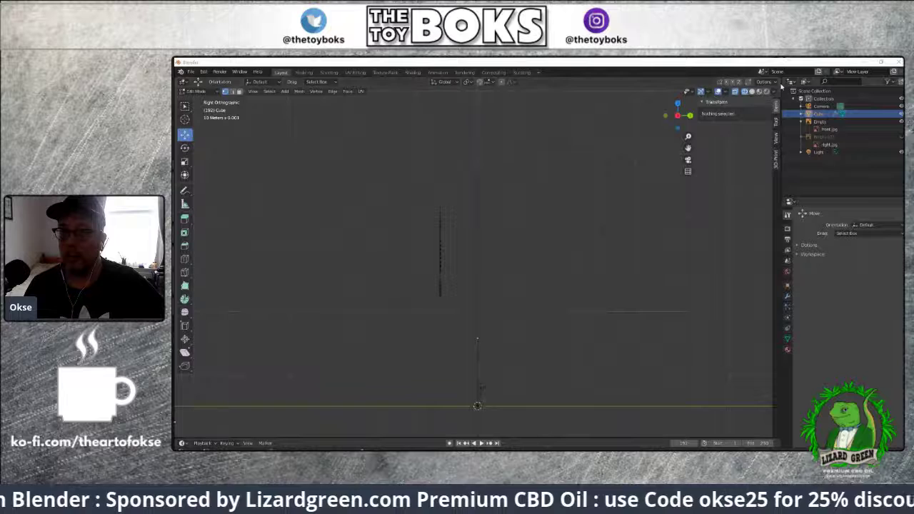
Split the 3D viewport into two equal side-by-side views and set one to front orthographic, framing the face
{"action": "left_click_drag", "start_coordinate": [781, 84], "coordinate": [431, 118]}
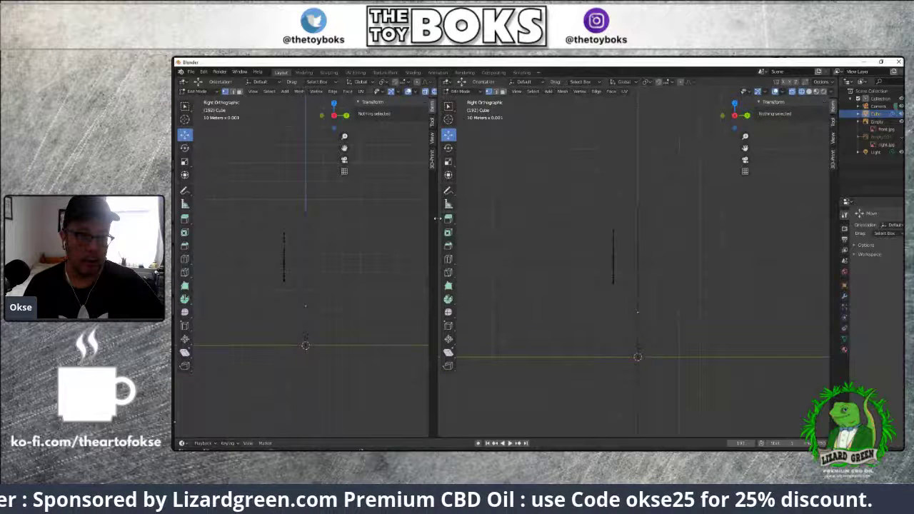
{"action": "left_click_drag", "start_coordinate": [436, 218], "coordinate": [489, 218]}
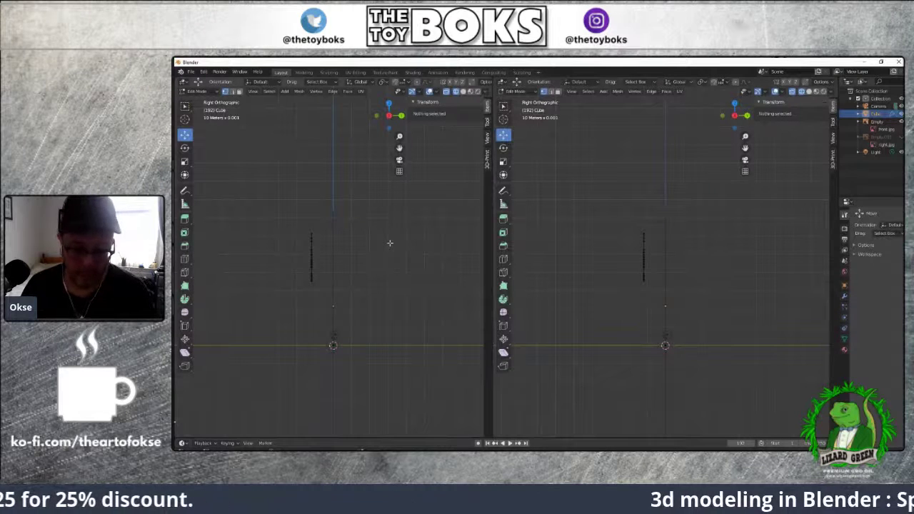
{"action": "key", "text": "KP_1"}
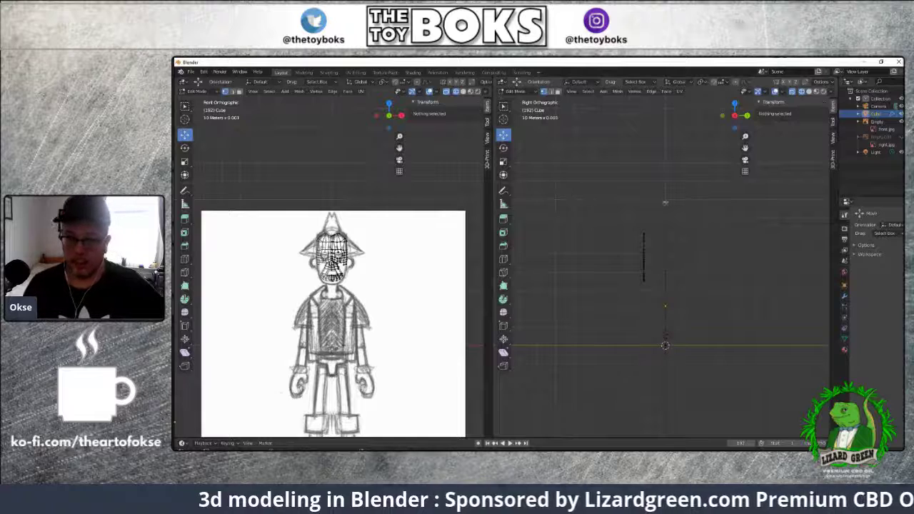
{"action": "scroll", "coordinate": [587, 181], "scroll_direction": "up", "scroll_amount": 1}
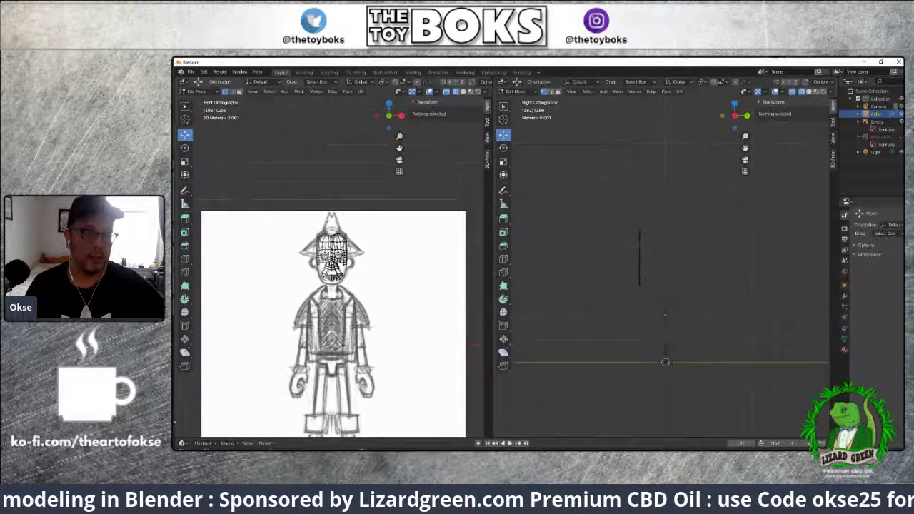
{"action": "scroll", "coordinate": [333, 286], "scroll_direction": "up", "scroll_amount": 1}
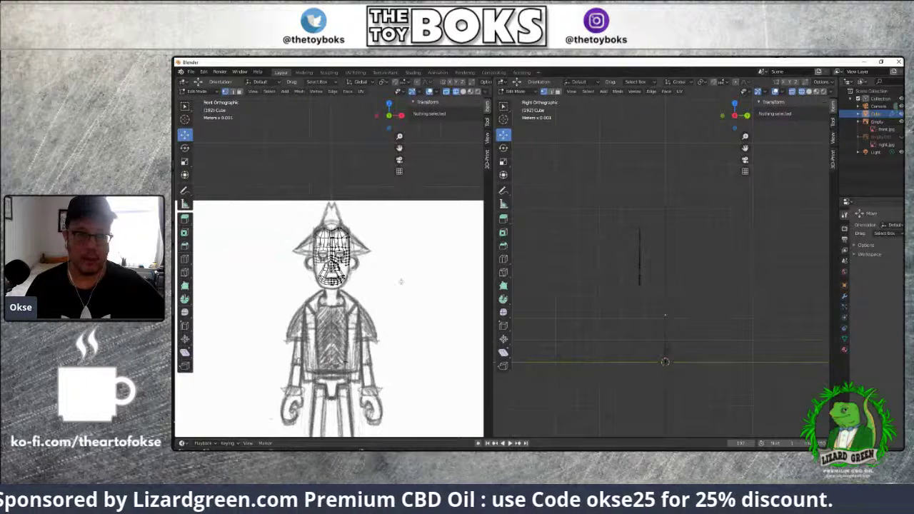
{"action": "scroll", "coordinate": [400, 281], "scroll_direction": "up", "scroll_amount": 5}
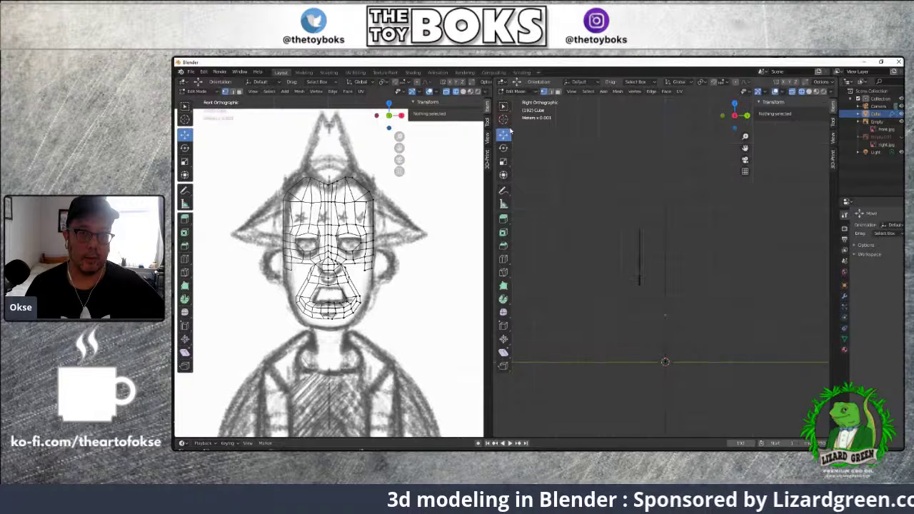
Make Select Box the active tool
{"action": "left_click", "coordinate": [506, 174]}
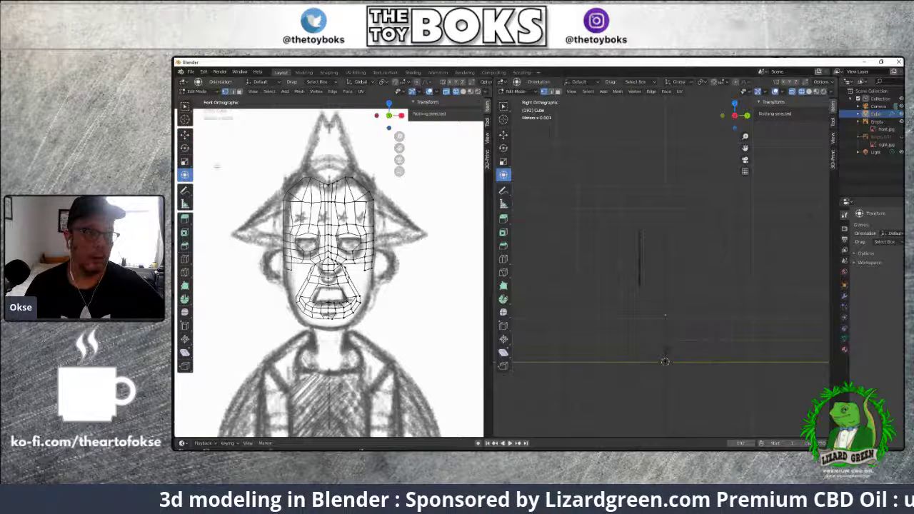
{"action": "left_click", "coordinate": [184, 137]}
{"action": "left_click", "coordinate": [184, 147]}
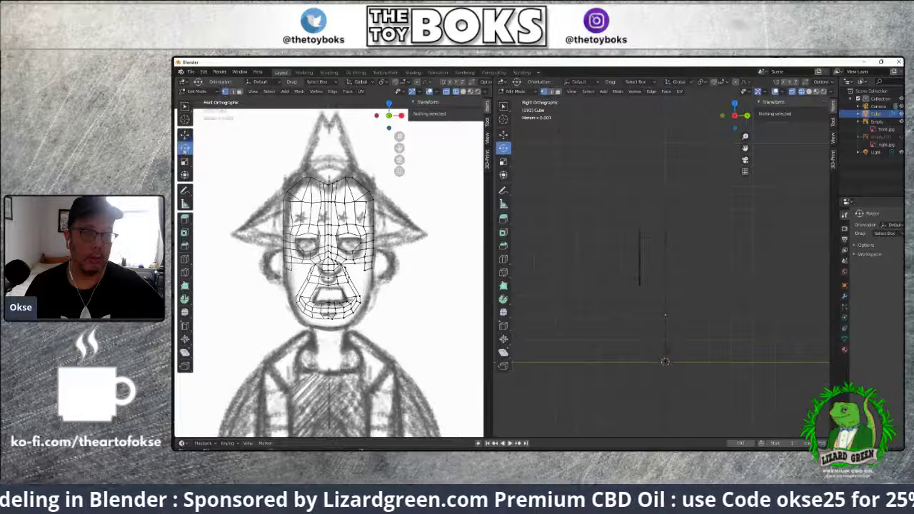
{"action": "left_click", "coordinate": [504, 106]}
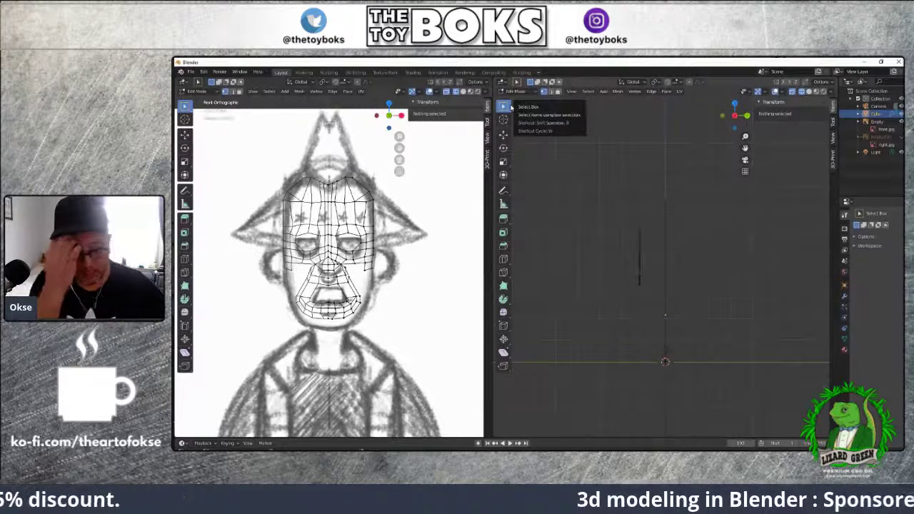
Show the side reference image again alongside the face mesh in the right orthographic view
{"action": "scroll", "coordinate": [608, 255], "scroll_direction": "up", "scroll_amount": 3}
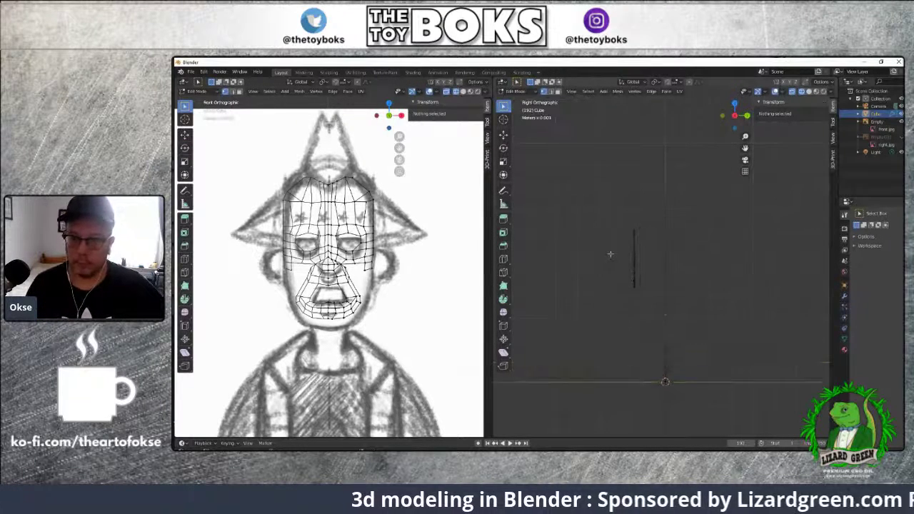
{"action": "scroll", "coordinate": [610, 253], "scroll_direction": "up", "scroll_amount": 1}
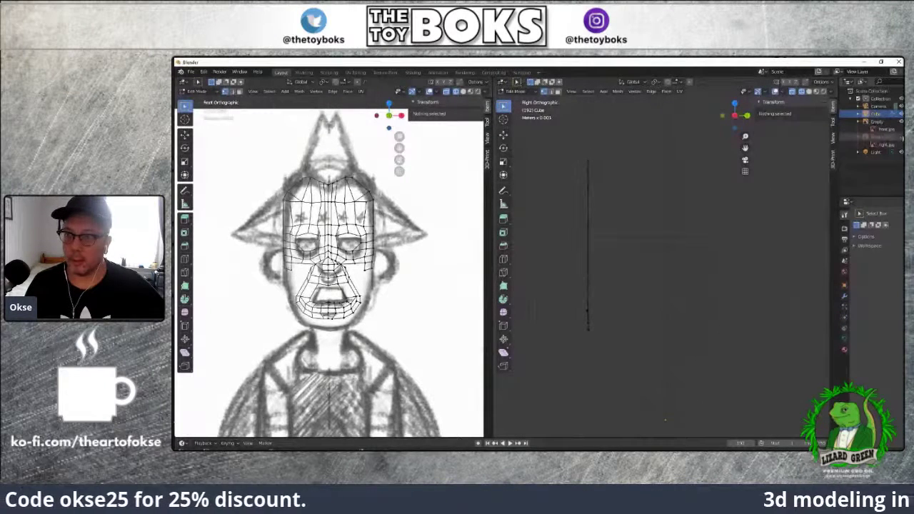
{"action": "left_click", "coordinate": [901, 137]}
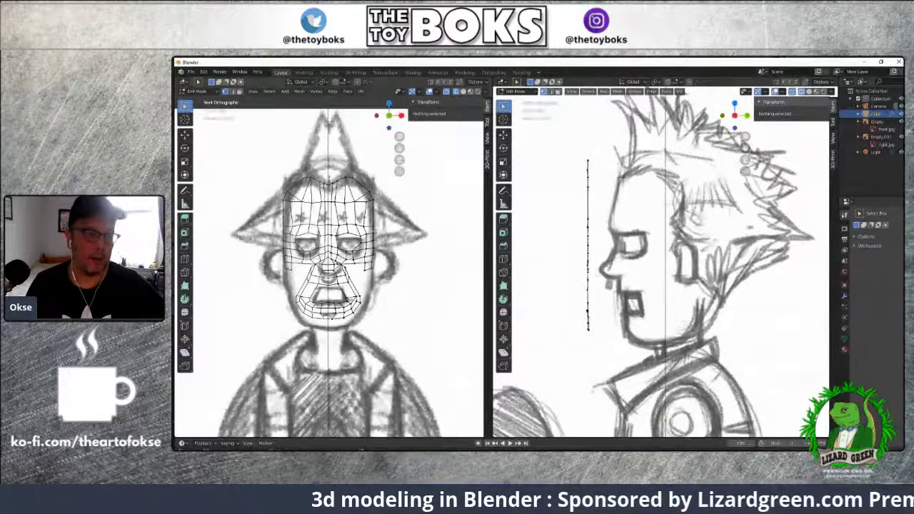
{"action": "scroll", "coordinate": [375, 232], "scroll_direction": "up", "scroll_amount": 5}
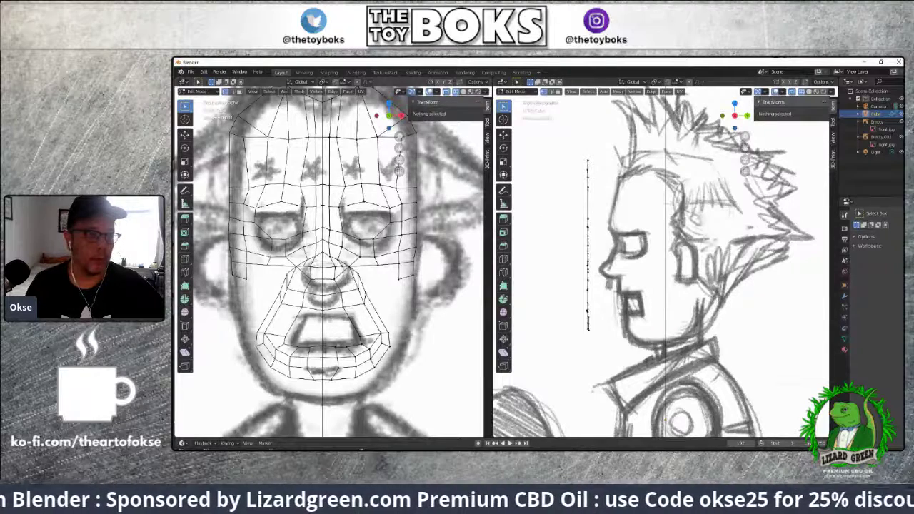
{"action": "scroll", "coordinate": [435, 265], "scroll_direction": "up", "scroll_amount": 1}
{"action": "scroll", "coordinate": [432, 261], "scroll_direction": "down", "scroll_amount": 5}
{"action": "scroll", "coordinate": [434, 262], "scroll_direction": "down", "scroll_amount": 2}
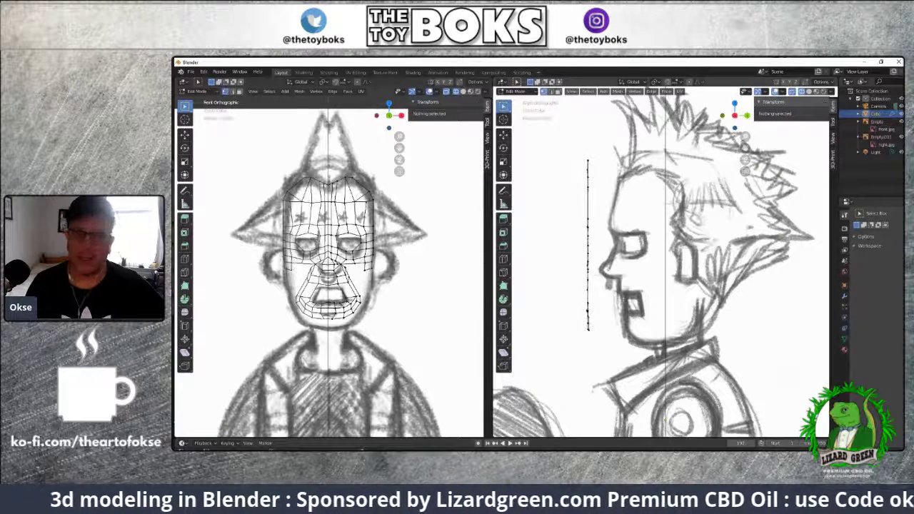
Activate the Move tool and switch from Edit Mode to Object Mode
{"action": "left_click", "coordinate": [884, 129]}
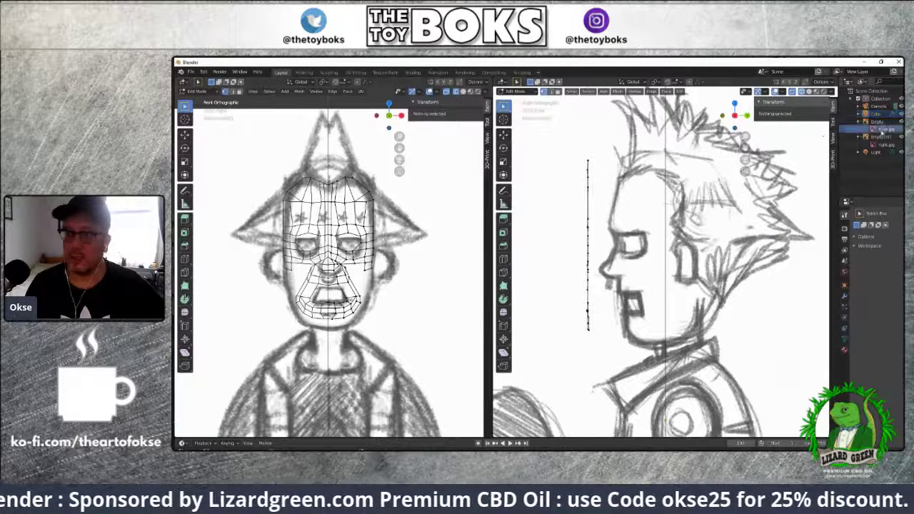
{"action": "left_click", "coordinate": [187, 135]}
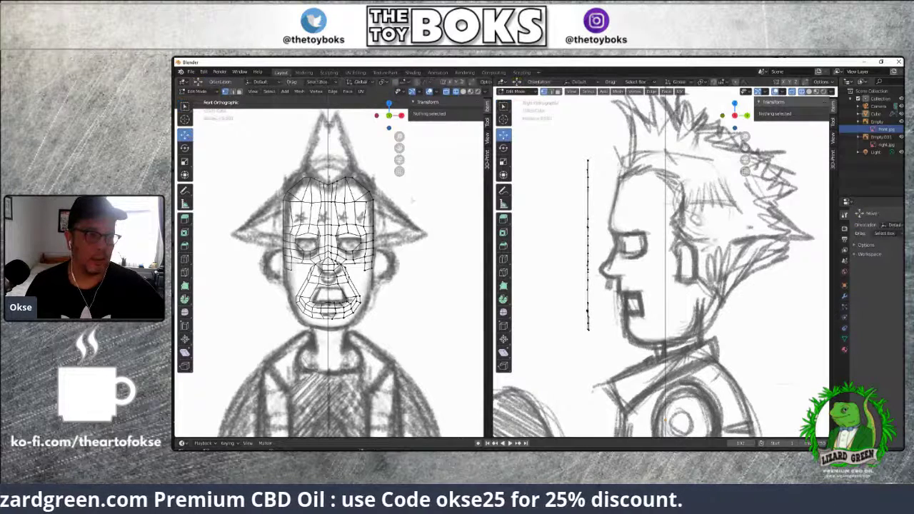
{"action": "scroll", "coordinate": [407, 201], "scroll_direction": "down", "scroll_amount": 8}
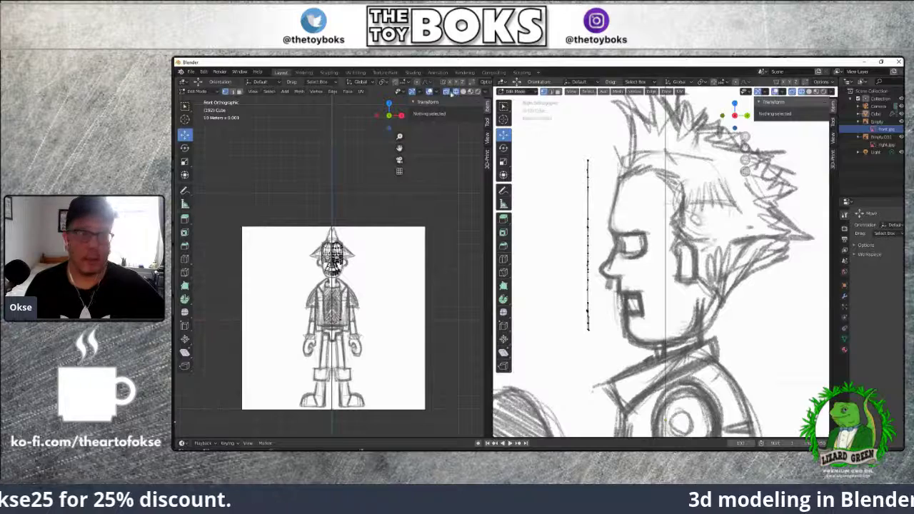
{"action": "left_click", "coordinate": [204, 91]}
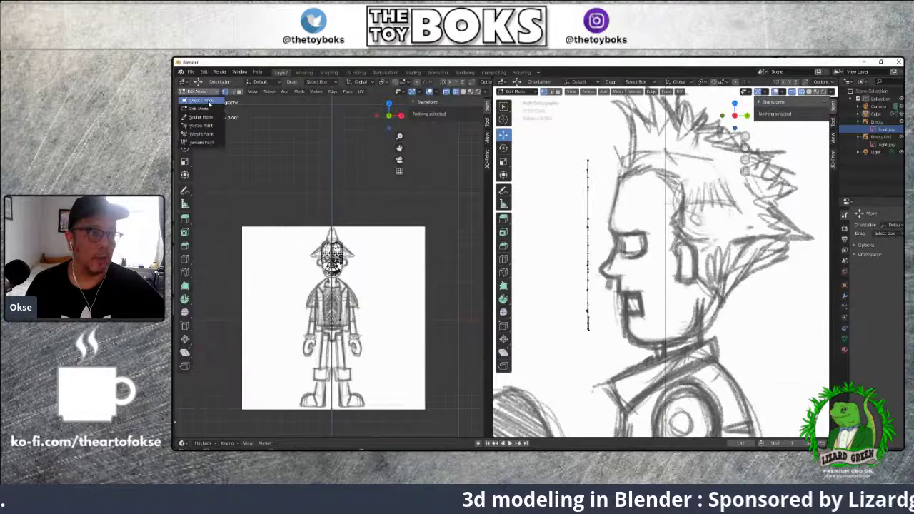
{"action": "left_click", "coordinate": [206, 103]}
Select the front reference image and move it slightly upward along Z in the front view
{"action": "scroll", "coordinate": [343, 208], "scroll_direction": "up", "scroll_amount": 6}
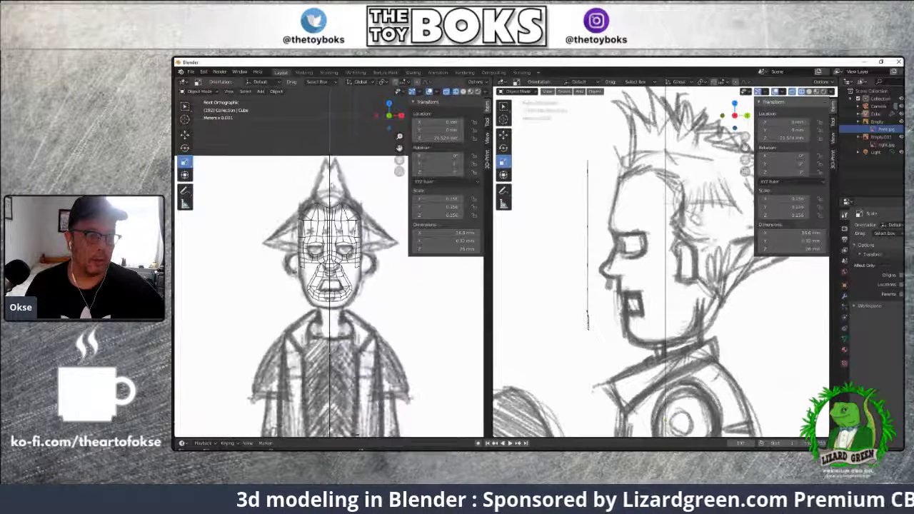
{"action": "left_click", "coordinate": [317, 169]}
{"action": "key", "text": "shift+space"}
{"action": "key", "text": "g"}
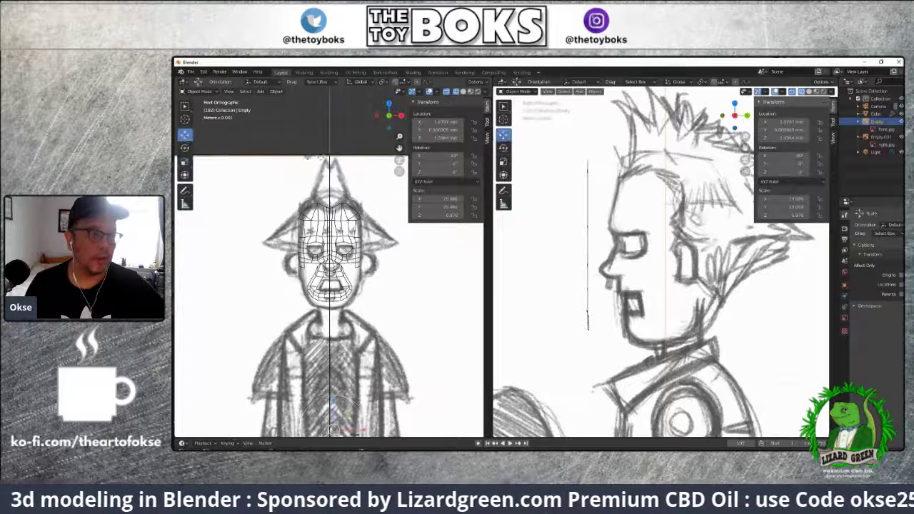
{"action": "left_click_drag", "start_coordinate": [323, 158], "coordinate": [323, 155]}
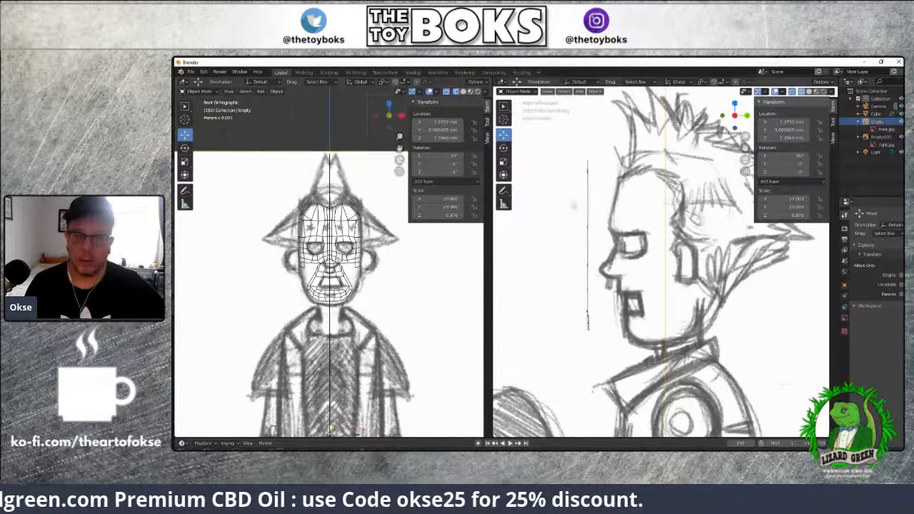
Select the face mesh and return to Edit Mode on it
{"action": "left_click", "coordinate": [642, 207]}
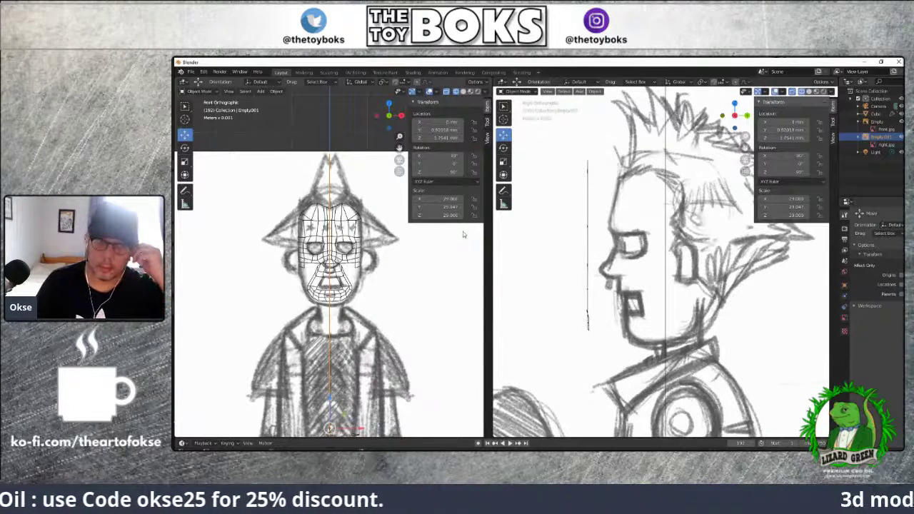
{"action": "scroll", "coordinate": [331, 258], "scroll_direction": "up", "scroll_amount": 5}
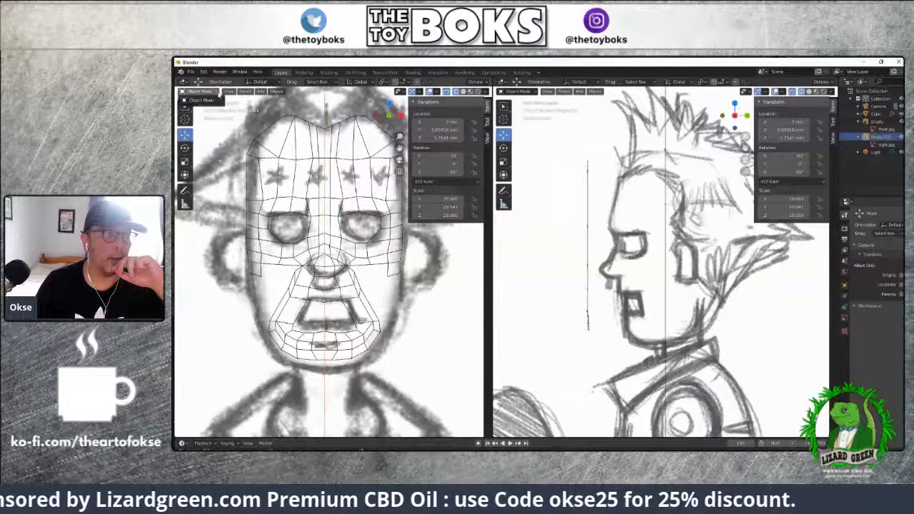
{"action": "left_click", "coordinate": [224, 141]}
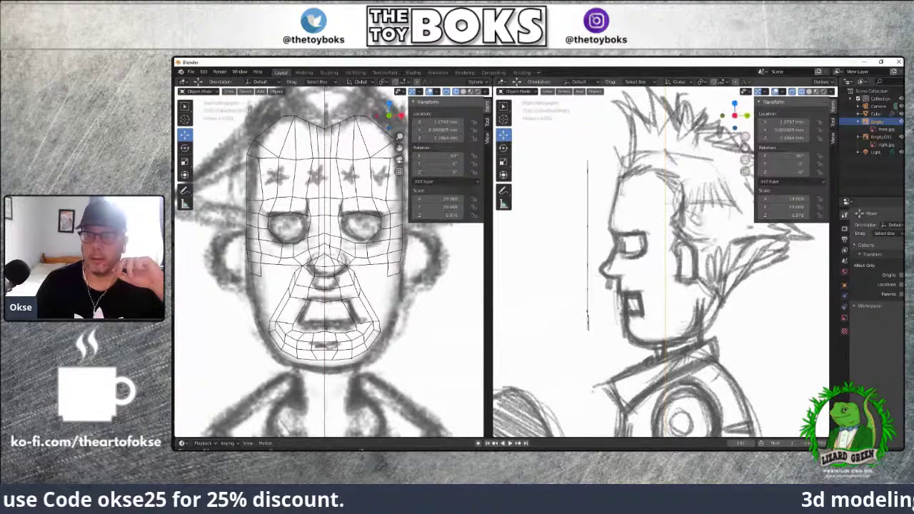
{"action": "left_click", "coordinate": [368, 162]}
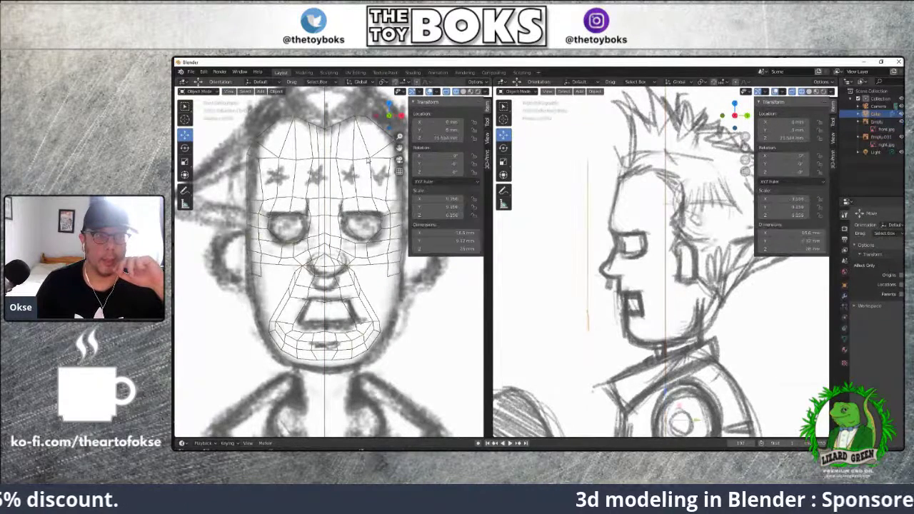
{"action": "left_click", "coordinate": [196, 91]}
{"action": "left_click", "coordinate": [201, 107]}
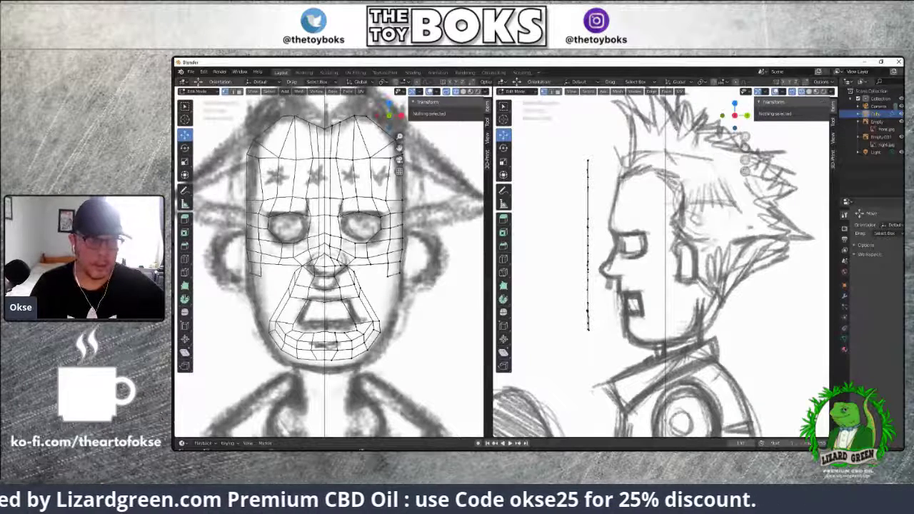
Select the vertices around the +X eye opening and move them back along Y to the rear of the eye in the side reference
{"action": "left_click", "coordinate": [603, 218]}
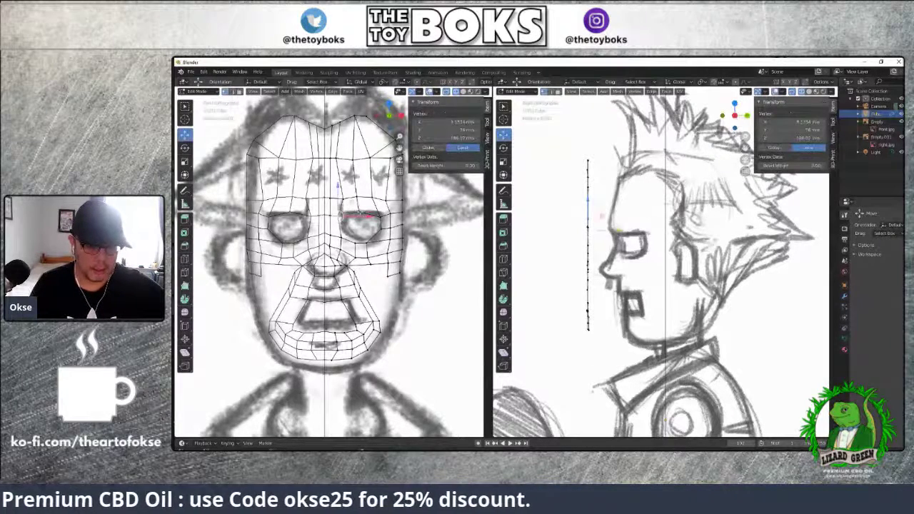
{"action": "left_click", "coordinate": [380, 214], "text": "shift"}
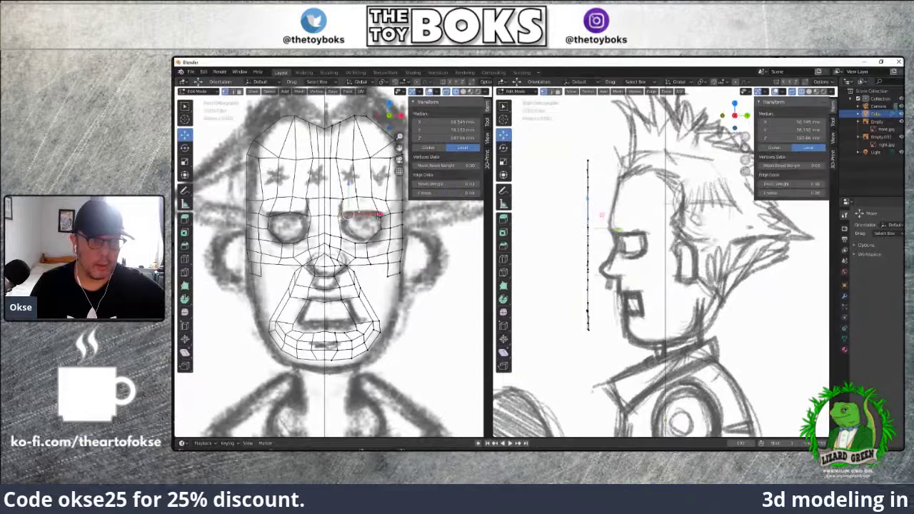
{"action": "left_click", "coordinate": [359, 215], "text": "shift"}
{"action": "left_click", "coordinate": [383, 228], "text": "shift"}
{"action": "left_click", "coordinate": [371, 241], "text": "shift"}
{"action": "left_click", "coordinate": [357, 245], "text": "shift"}
{"action": "left_click", "coordinate": [343, 238], "text": "shift"}
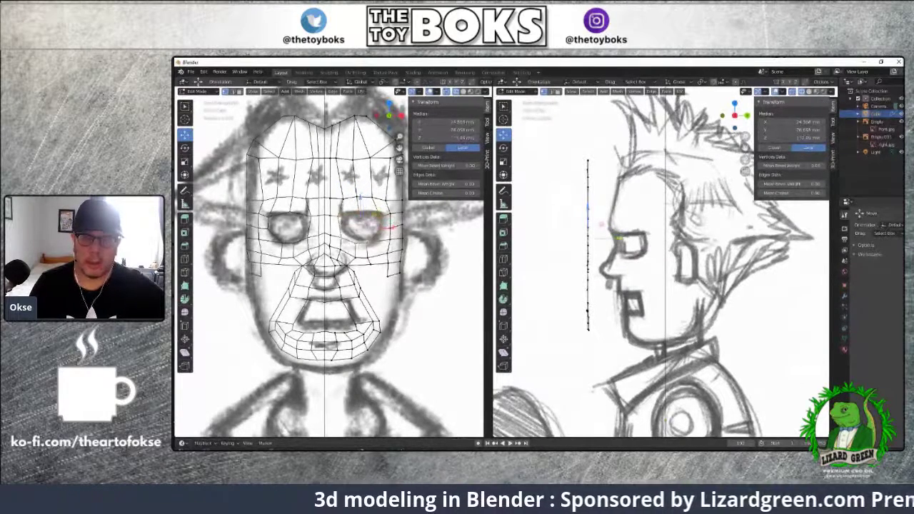
{"action": "key", "text": "g"}
{"action": "key", "text": "y"}
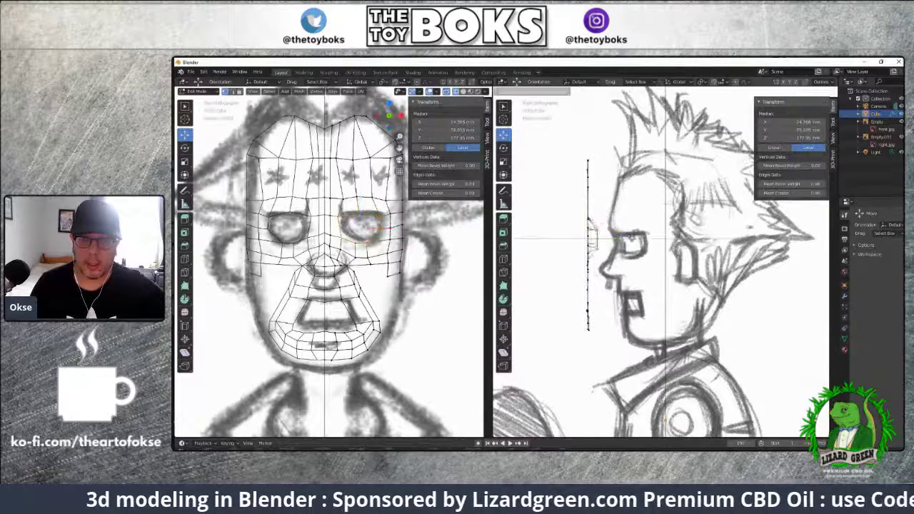
{"action": "left_click", "coordinate": [677, 242]}
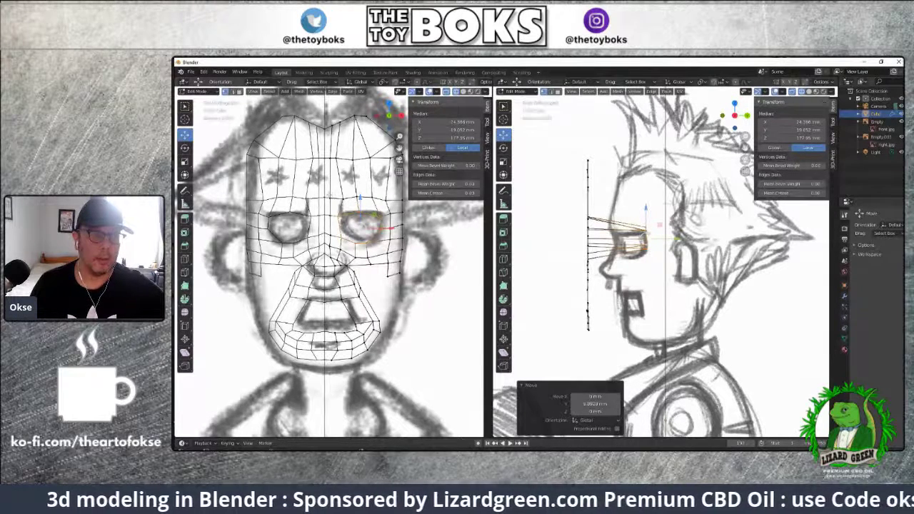
Select the brow vertex row above the +X eye and move it back along Y to the side reference's forehead profile
{"action": "left_click", "coordinate": [359, 198]}
{"action": "left_click", "coordinate": [390, 198], "text": "ctrl"}
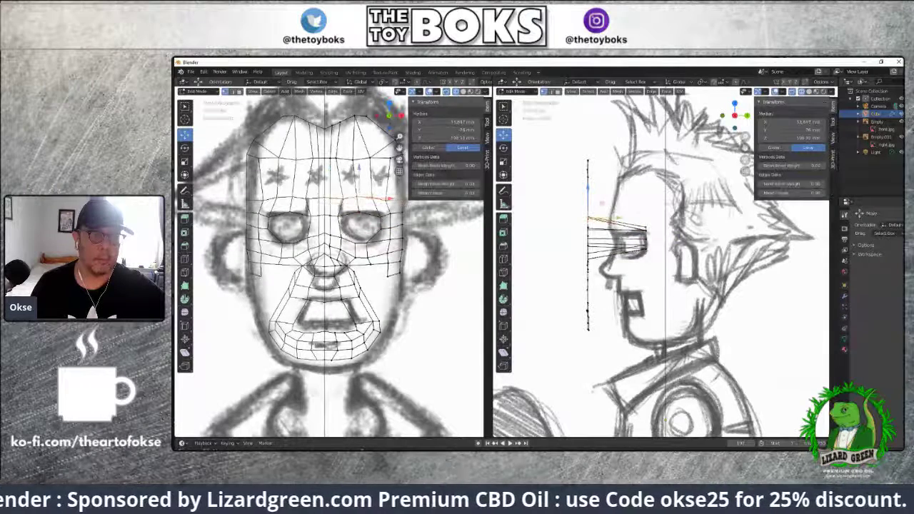
{"action": "key", "text": "g"}
{"action": "key", "text": "y"}
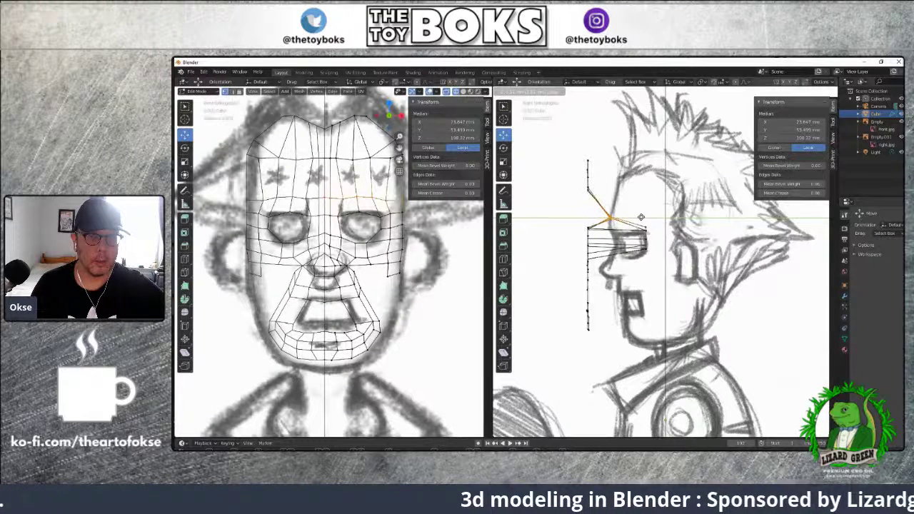
{"action": "left_click", "coordinate": [640, 218]}
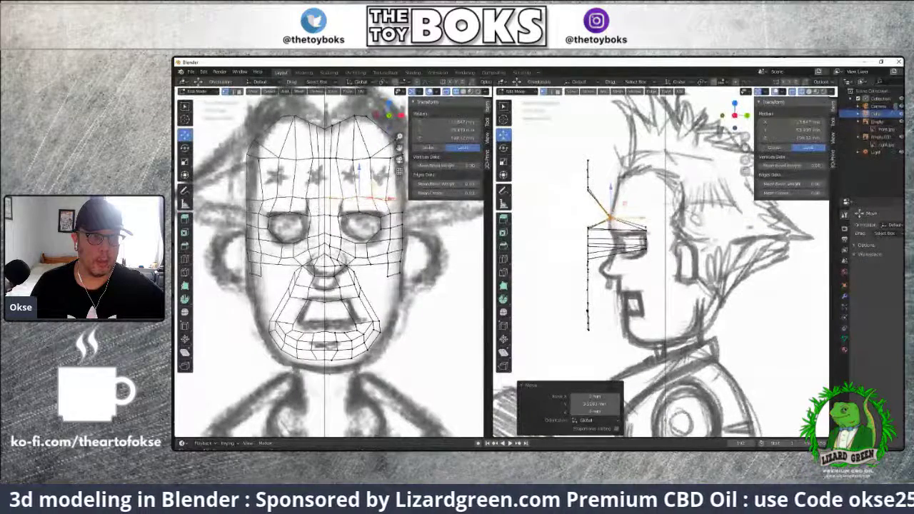
Try to move the vertex row along the upper edge of the +X eye back along Y
{"action": "left_click", "coordinate": [354, 216]}
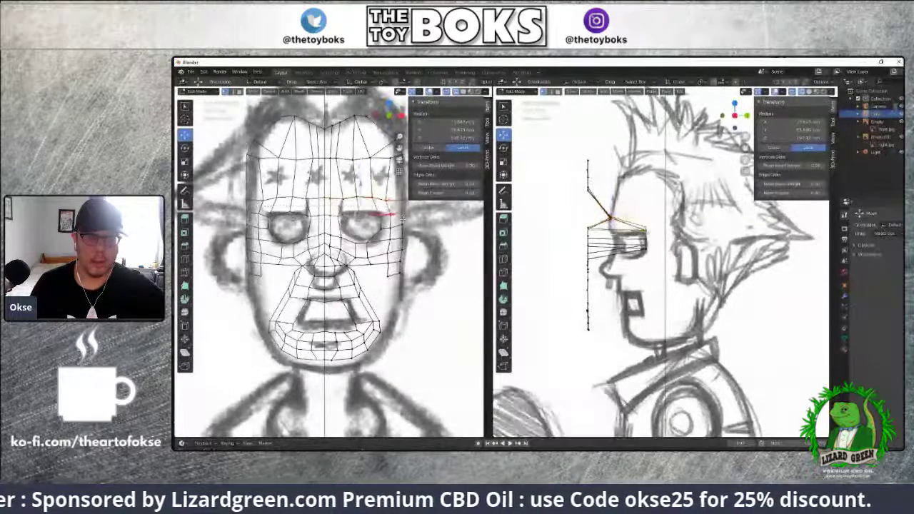
{"action": "key", "text": "g"}
{"action": "key", "text": "Return"}
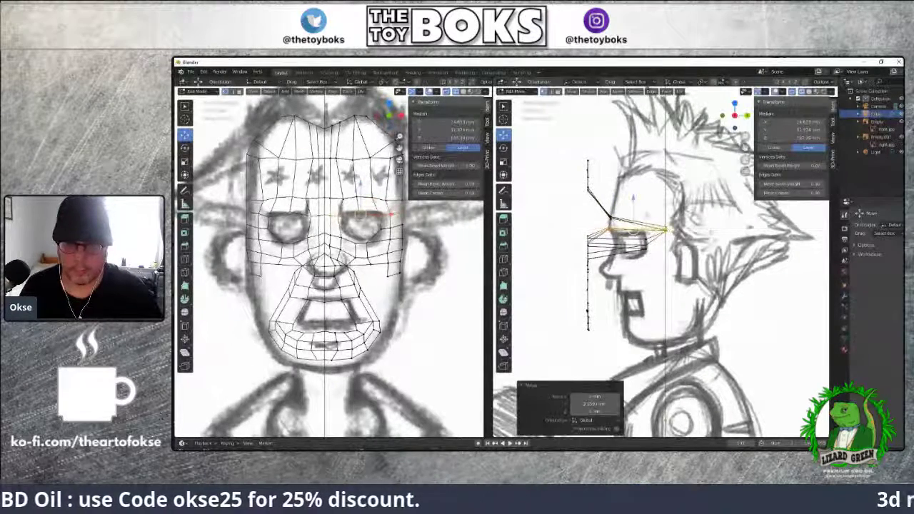
{"action": "key", "text": "ctrl+z"}
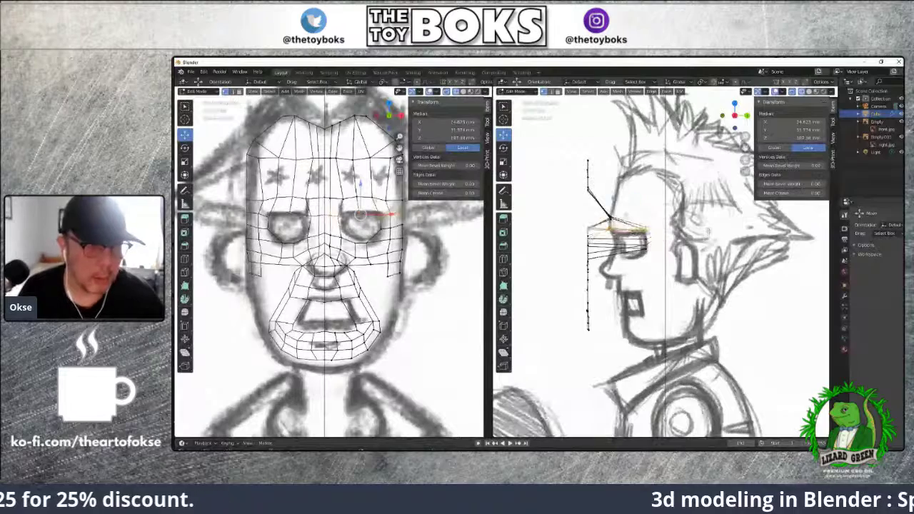
{"action": "key", "text": "alt+a"}
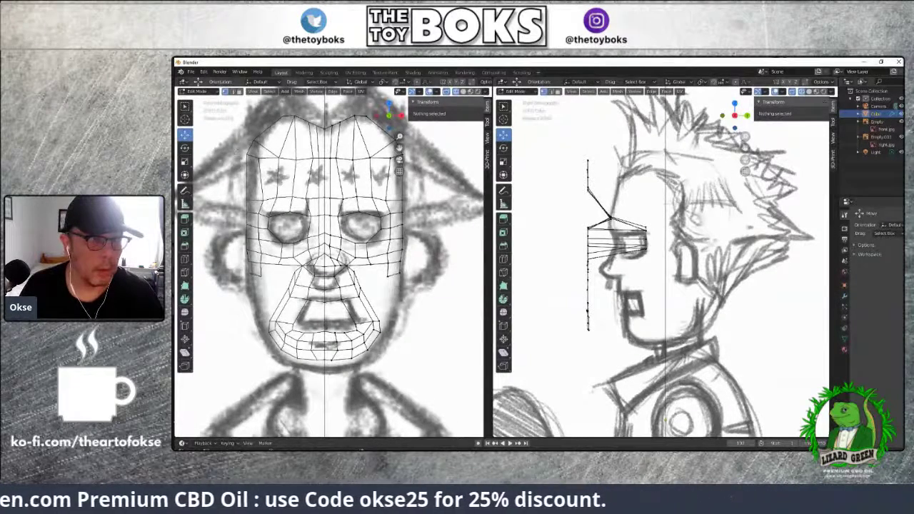
Select the +X half of the upper forehead vertex row and move it back along Y to the side reference's forehead profile
{"action": "left_click_drag", "start_coordinate": [236, 150], "coordinate": [307, 165]}
{"action": "left_click_drag", "start_coordinate": [427, 173], "coordinate": [427, 172]}
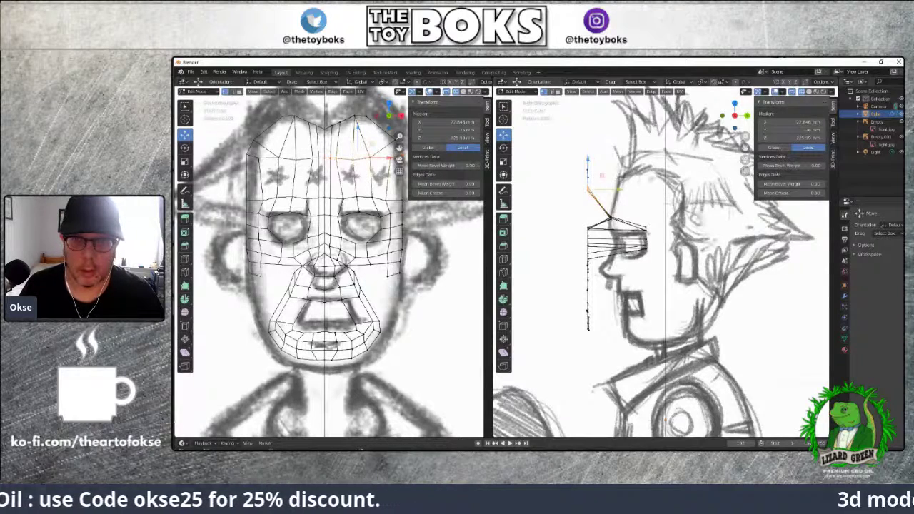
{"action": "key", "text": "g"}
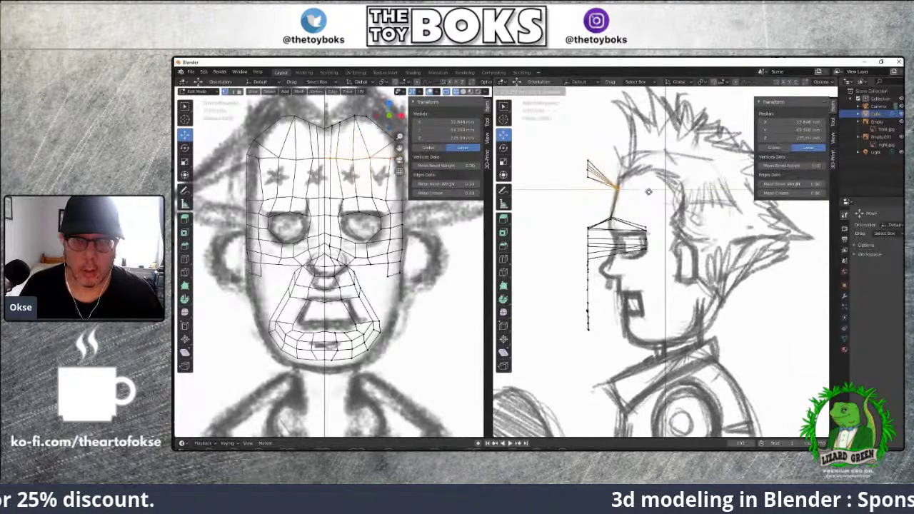
{"action": "left_click", "coordinate": [648, 192]}
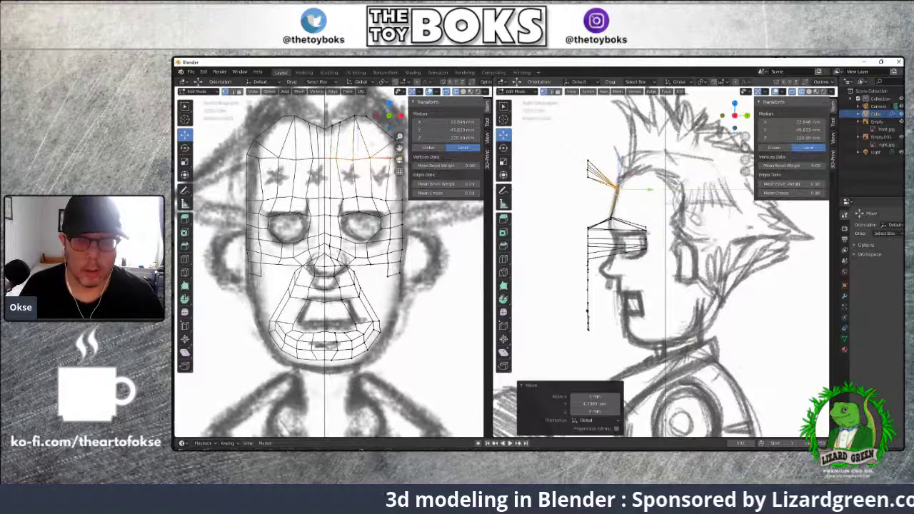
Select the remaining forward vertices level with the top of the +X eye and move them back along Y to the side reference's brow
{"action": "left_click_drag", "start_coordinate": [576, 175], "coordinate": [575, 172]}
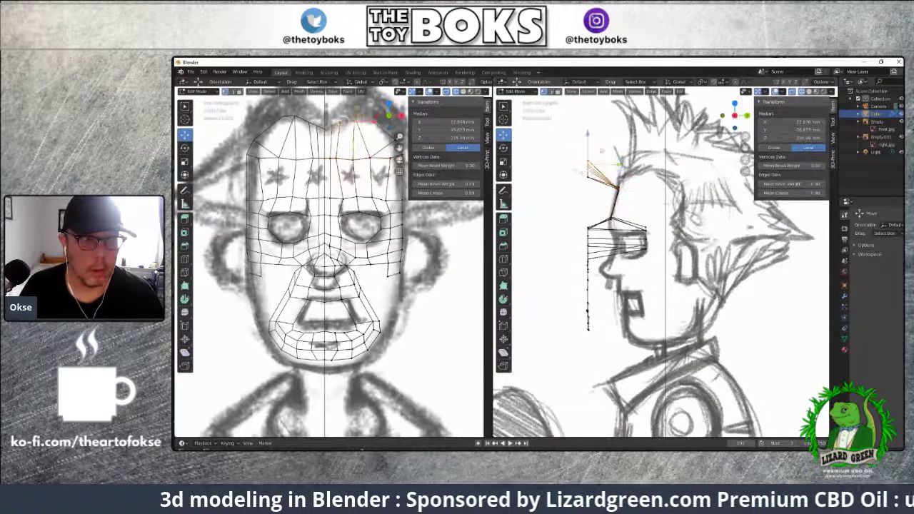
{"action": "left_click", "coordinate": [579, 165]}
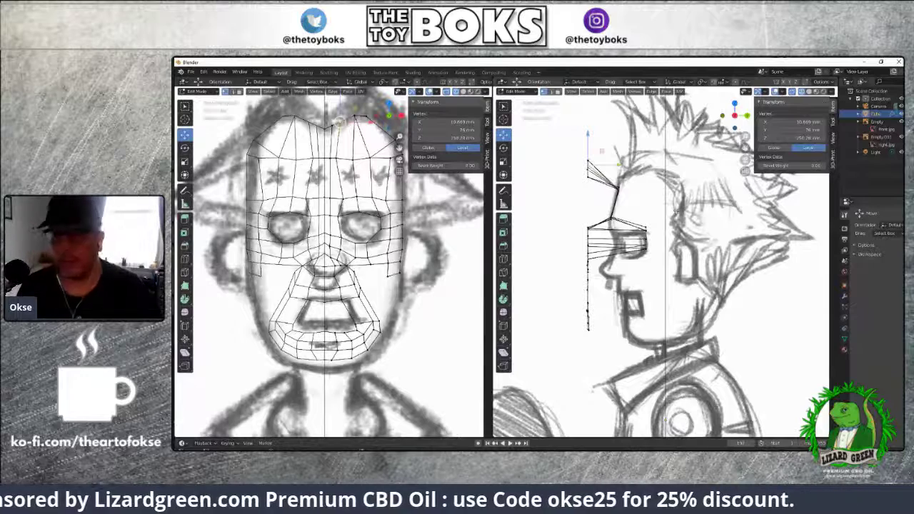
{"action": "left_click_drag", "start_coordinate": [582, 218], "coordinate": [598, 239]}
{"action": "key", "text": "g"}
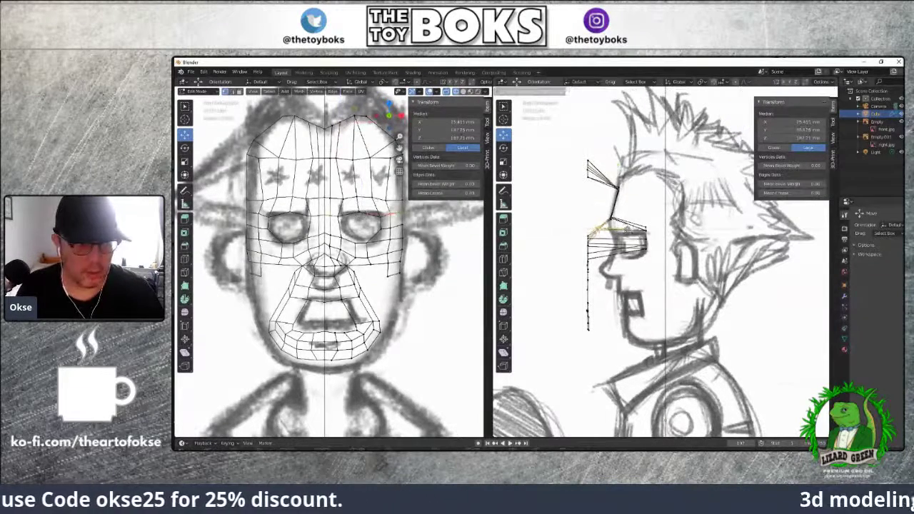
{"action": "key", "text": "Return"}
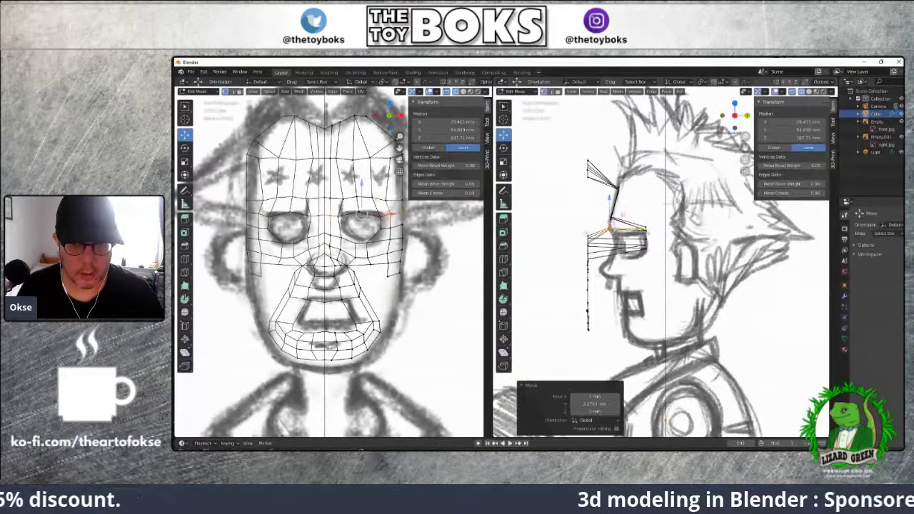
Select the outer hairline vertex at the +X temple, move it back along Y to the forehead profile, and return to the side view
{"action": "mouse_move", "coordinate": [648, 261]}
{"action": "middle_mouse_down"}
{"action": "mouse_move", "coordinate": [578, 264]}
{"action": "mouse_move", "coordinate": [639, 264]}
{"action": "mouse_move", "coordinate": [599, 264]}
{"action": "mouse_move", "coordinate": [625, 264]}
{"action": "middle_mouse_up"}
{"action": "left_click", "coordinate": [628, 160]}
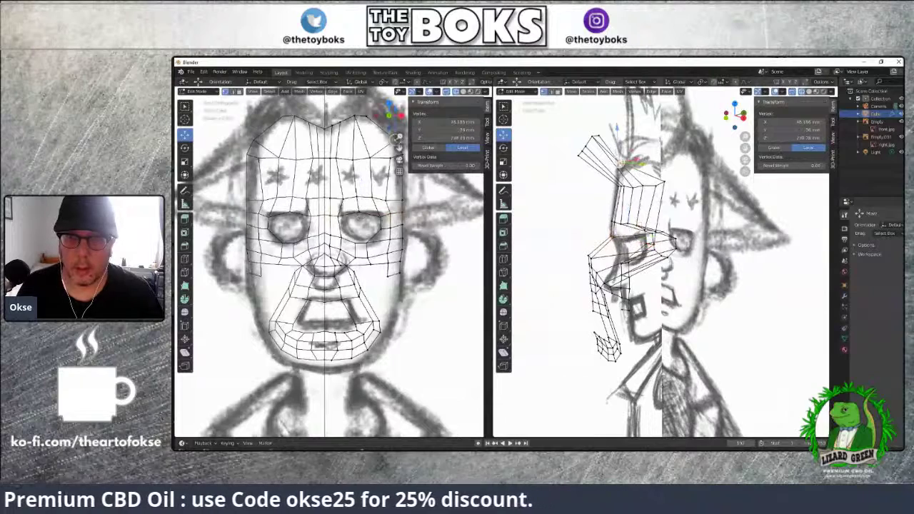
{"action": "left_click_drag", "start_coordinate": [639, 163], "coordinate": [686, 164]}
{"action": "middle_click_drag", "start_coordinate": [539, 190], "coordinate": [558, 181]}
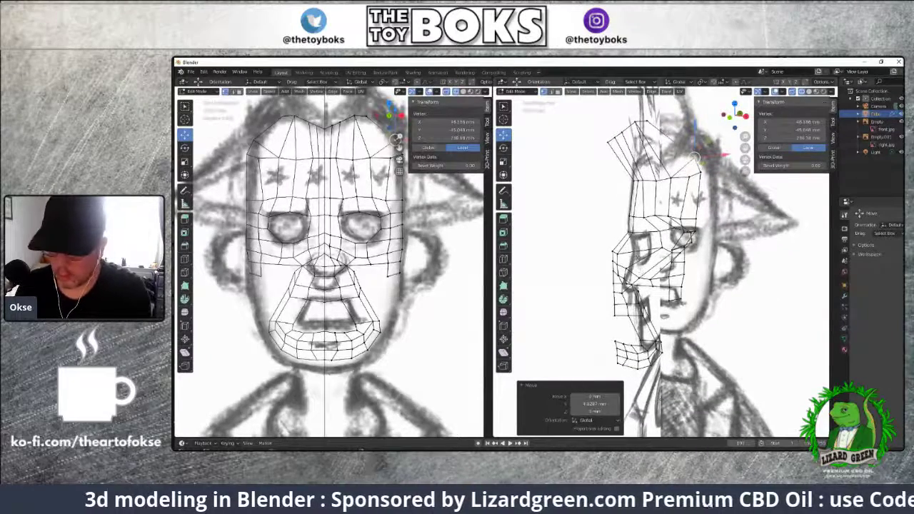
{"action": "key", "text": "KP_3"}
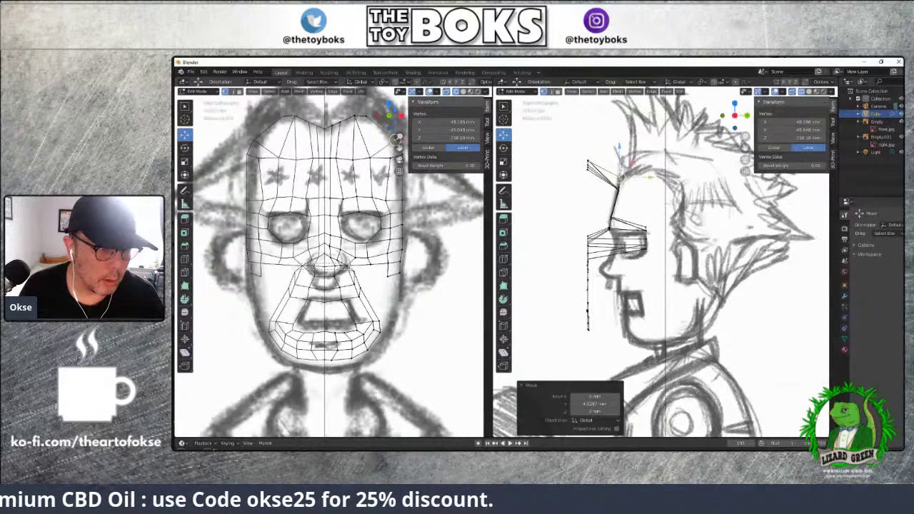
Select the +X nose vertices level with the top of the nostril and move them back along Y to the side reference's nose profile
{"action": "left_click", "coordinate": [347, 266]}
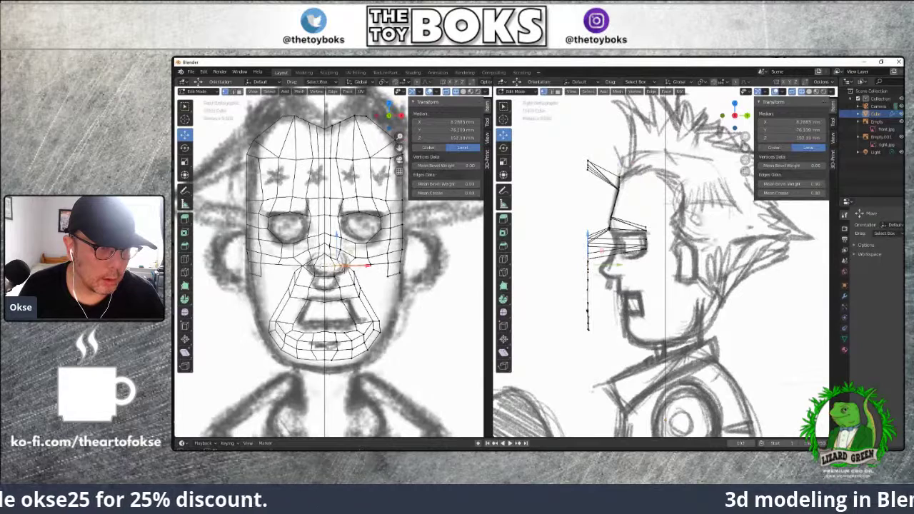
{"action": "left_click", "coordinate": [344, 267], "text": "shift"}
{"action": "key", "text": "g"}
{"action": "key", "text": "y"}
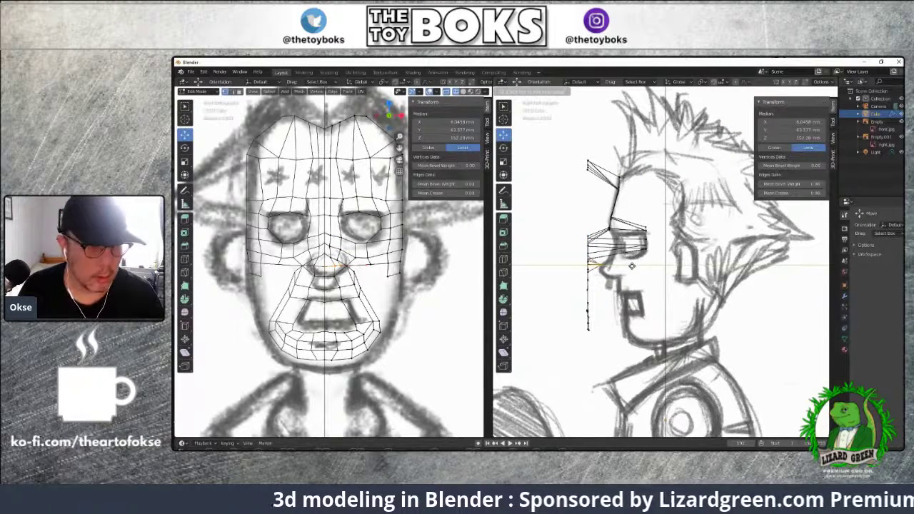
{"action": "left_click", "coordinate": [632, 265]}
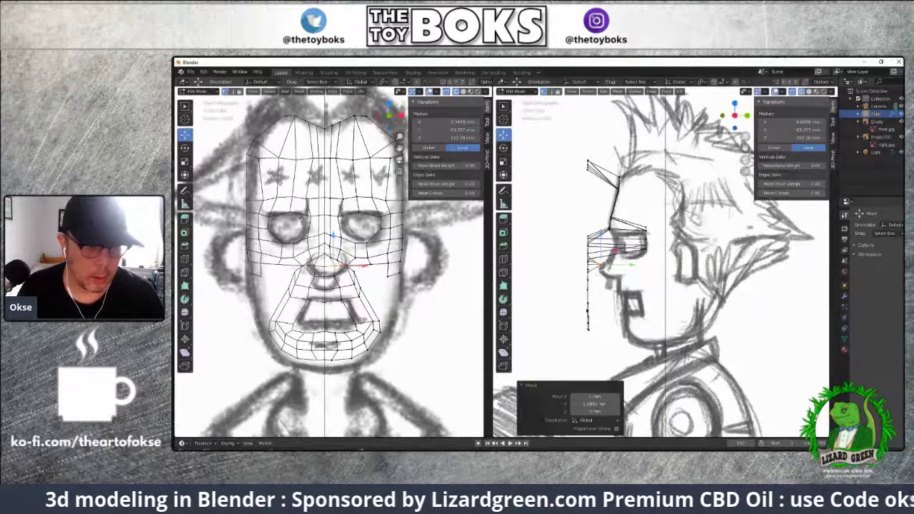
Select the lower nostril vertices on the +X side and move them back along Y to the underside of the nose in the side reference
{"action": "left_click", "coordinate": [607, 272]}
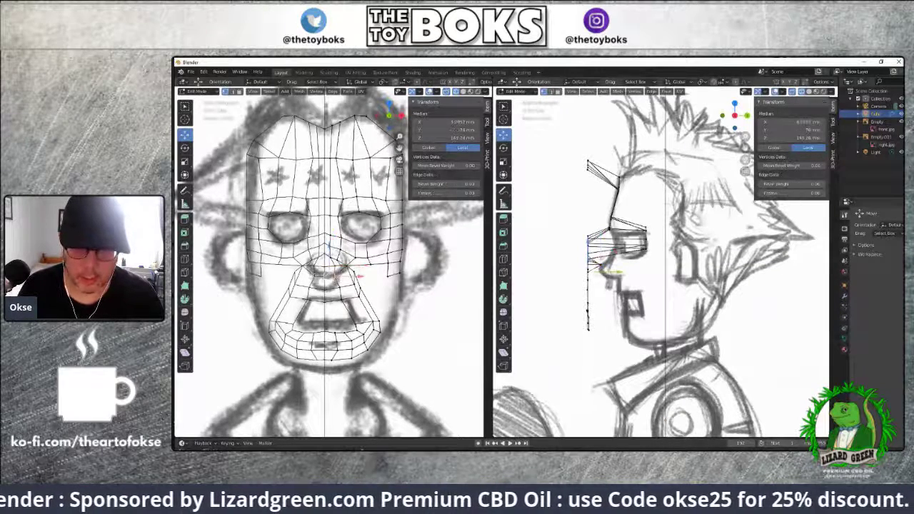
{"action": "key", "text": "g"}
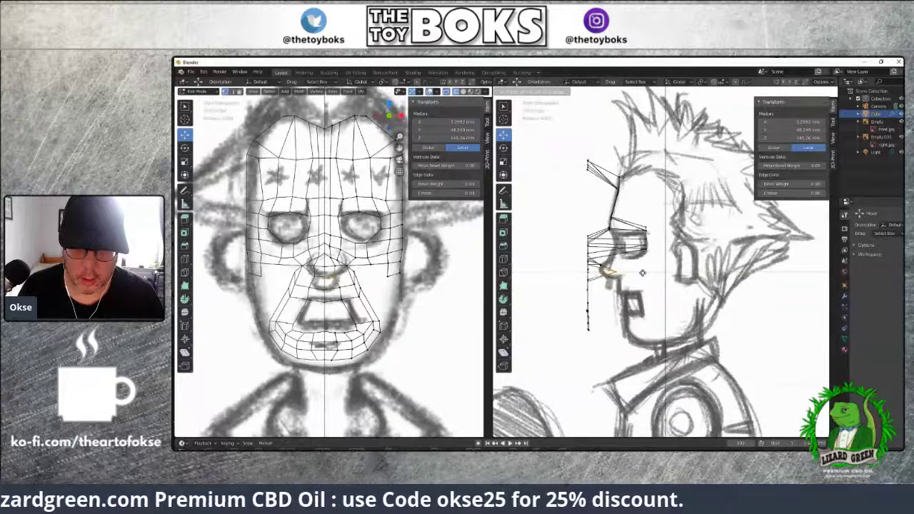
{"action": "left_click", "coordinate": [642, 272]}
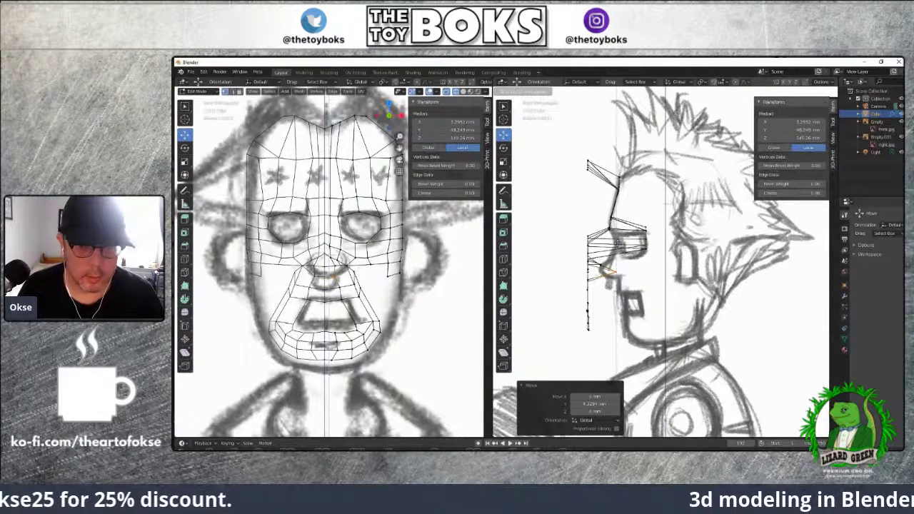
{"action": "left_click", "coordinate": [618, 242]}
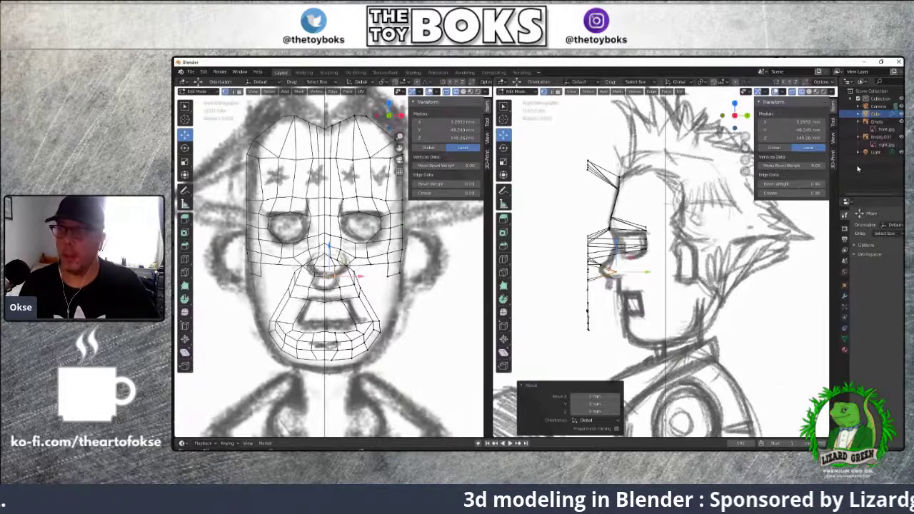
Switch to Object Mode, select the side reference image and move it slightly upward along Z in the side view
{"action": "left_click", "coordinate": [875, 144]}
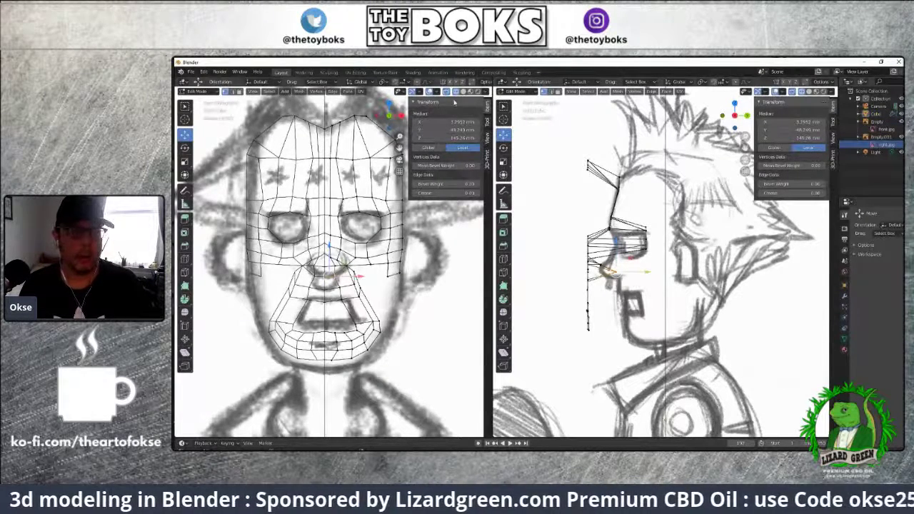
{"action": "left_click", "coordinate": [517, 92]}
{"action": "key", "text": "Tab"}
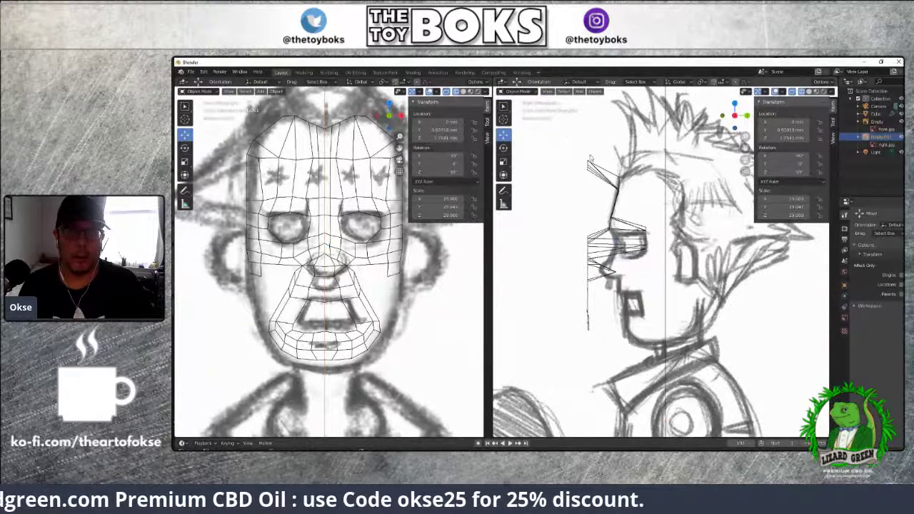
{"action": "scroll", "coordinate": [578, 163], "scroll_direction": "down", "scroll_amount": 6}
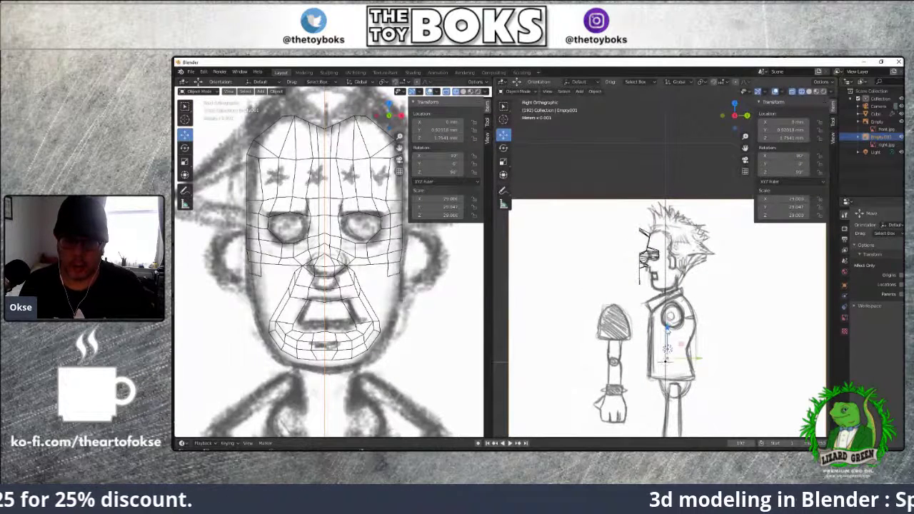
{"action": "left_click_drag", "start_coordinate": [665, 329], "coordinate": [666, 326]}
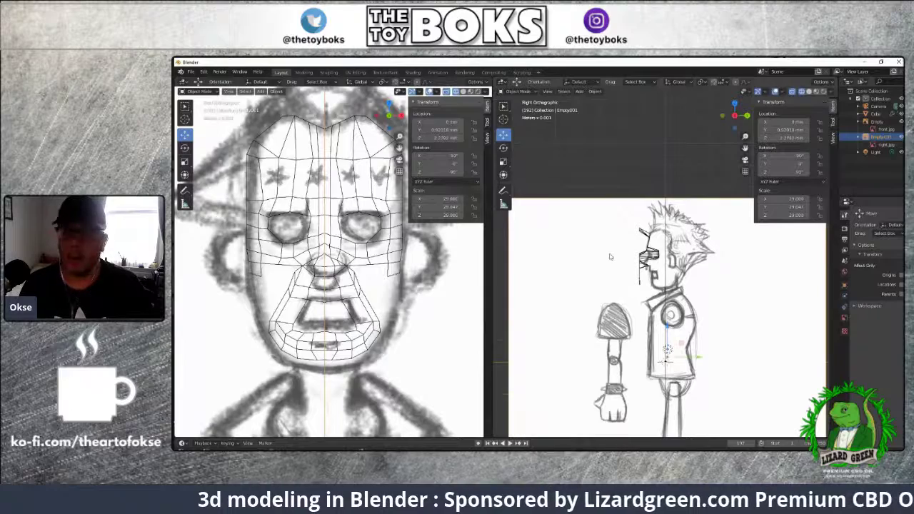
{"action": "scroll", "coordinate": [610, 257], "scroll_direction": "up", "scroll_amount": 8}
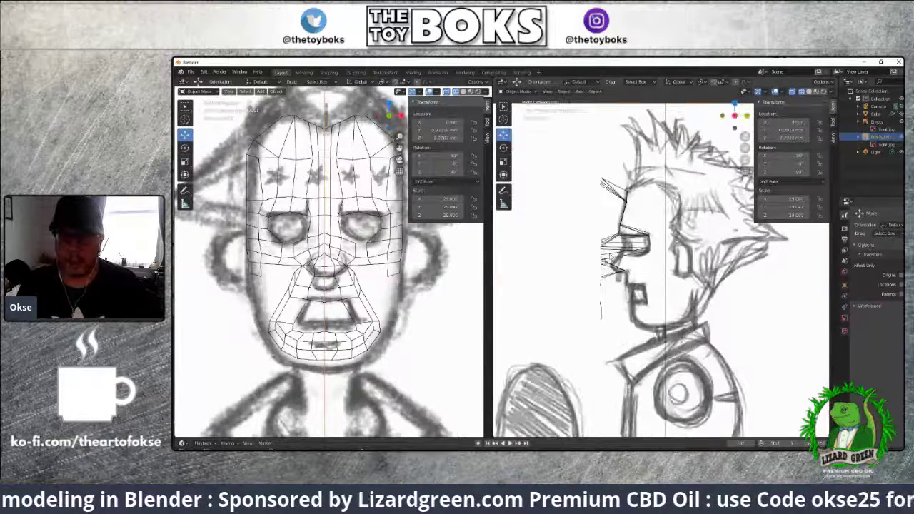
{"action": "scroll", "coordinate": [611, 257], "scroll_direction": "up", "scroll_amount": 2}
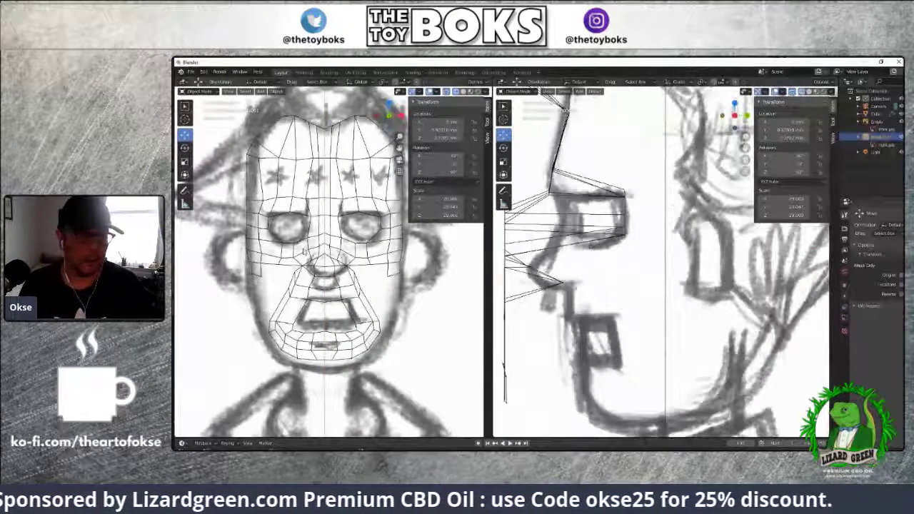
Select the face mesh again and return to Edit Mode on it
{"action": "left_click", "coordinate": [875, 113]}
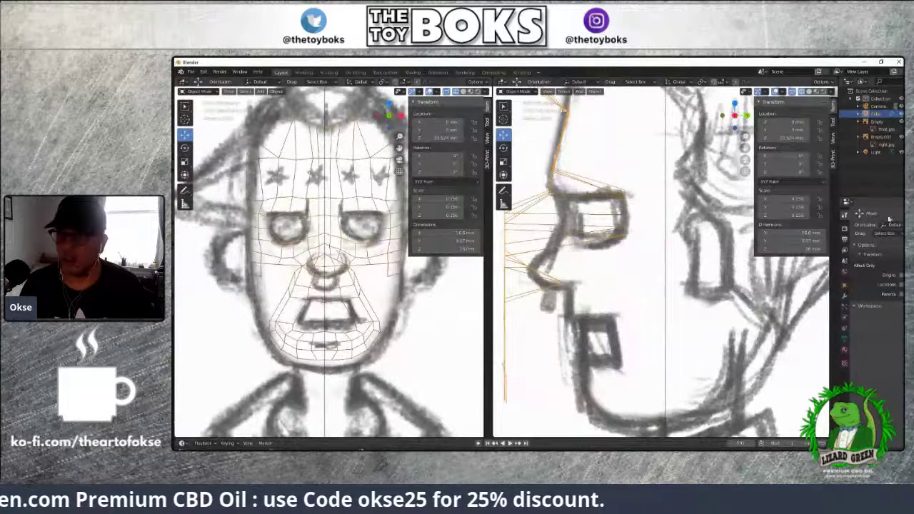
{"action": "left_click", "coordinate": [517, 91]}
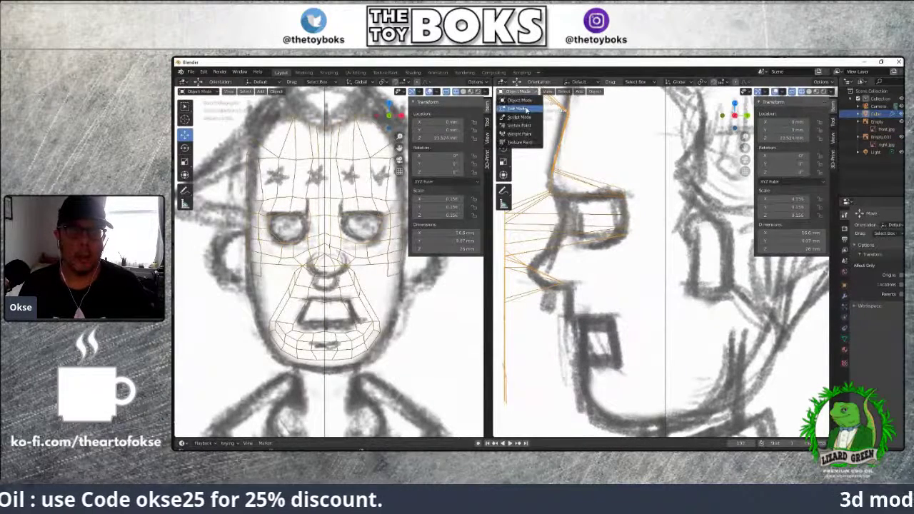
{"action": "left_click", "coordinate": [526, 109]}
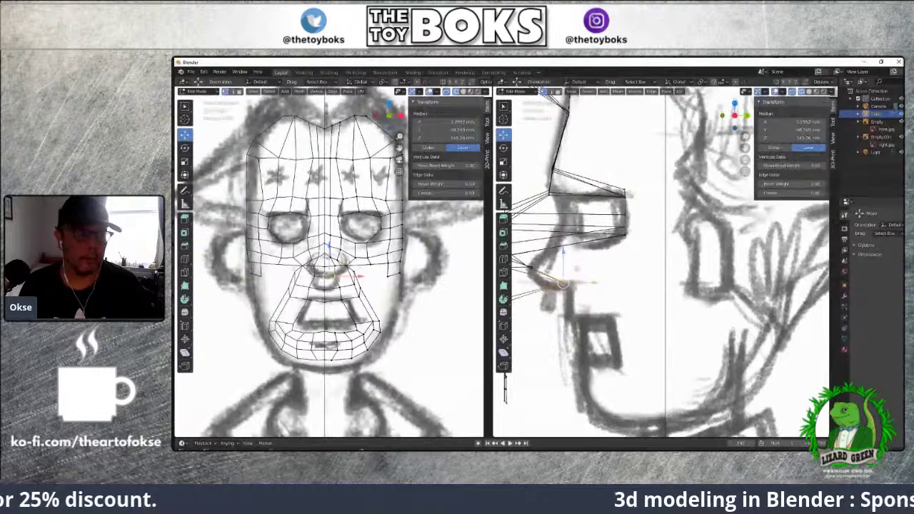
Select the vertices at the outer side of the +X nostril and move them farther back along Y behind the nose tip
{"action": "scroll", "coordinate": [586, 272], "scroll_direction": "up", "scroll_amount": 2}
{"action": "scroll", "coordinate": [585, 272], "scroll_direction": "down", "scroll_amount": 3}
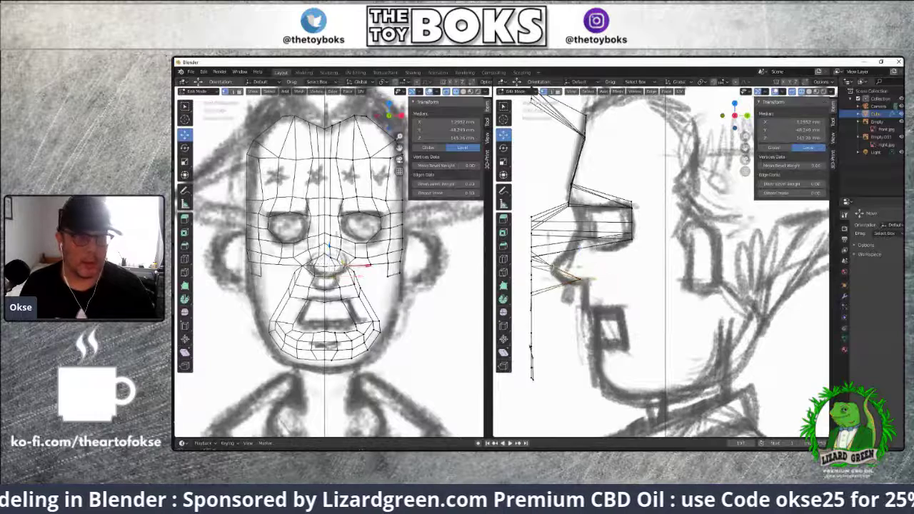
{"action": "key", "text": "g"}
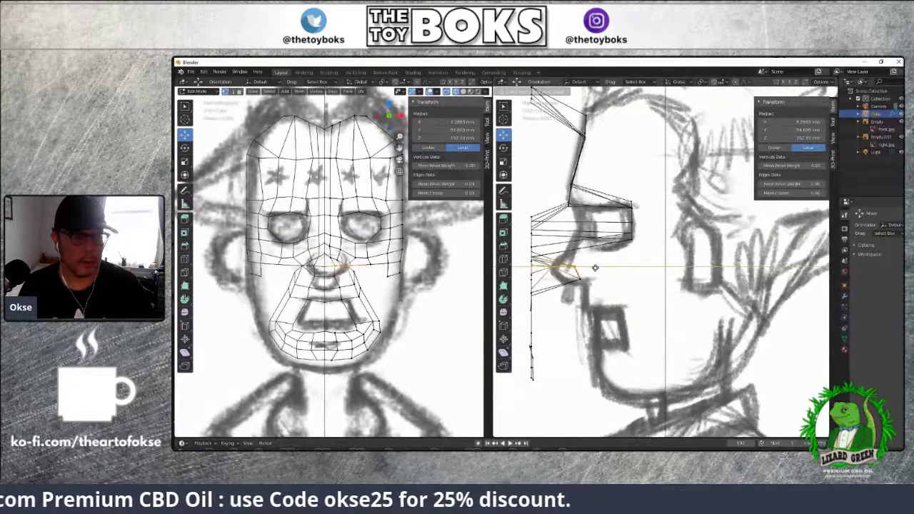
{"action": "left_click", "coordinate": [595, 268]}
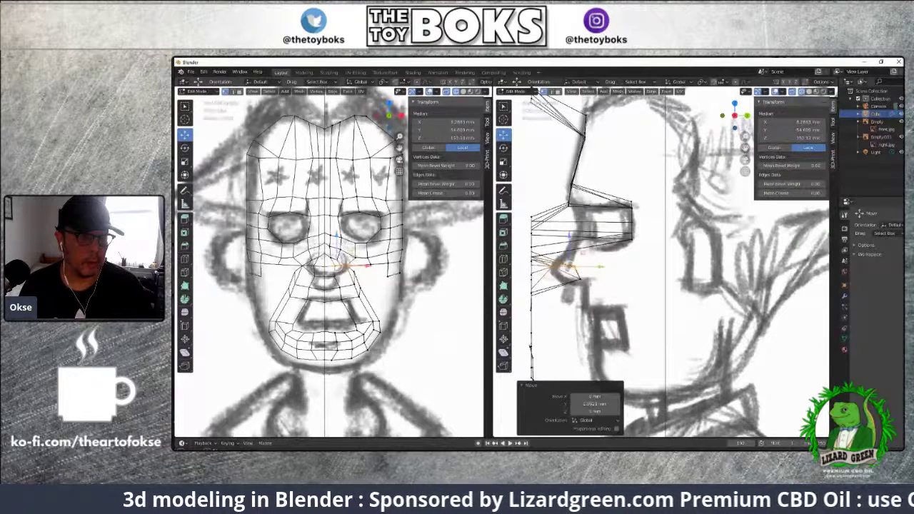
Select the vertices on the +X side of the nose above the nostril and move them back along Y to the side reference's nose bridge
{"action": "left_click", "coordinate": [348, 253]}
{"action": "left_click_drag", "start_coordinate": [561, 248], "coordinate": [597, 249]}
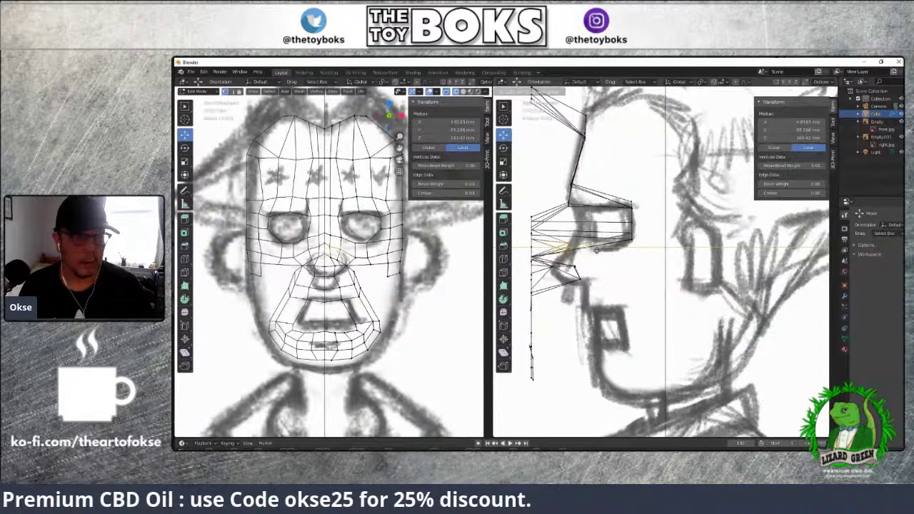
{"action": "key", "text": "Return"}
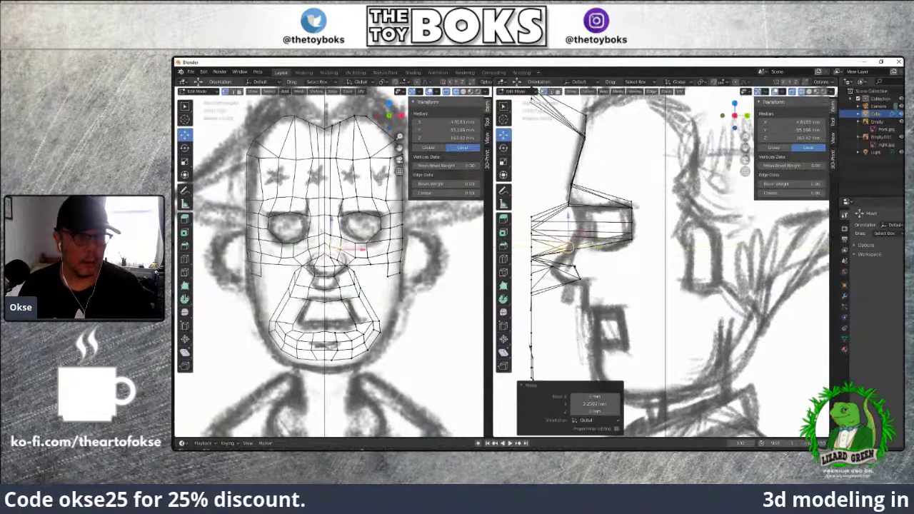
Select the nose bridge vertices beside the inner corner of the +X eye and move them back along Y to the side reference's bridge line
{"action": "left_click", "coordinate": [357, 233]}
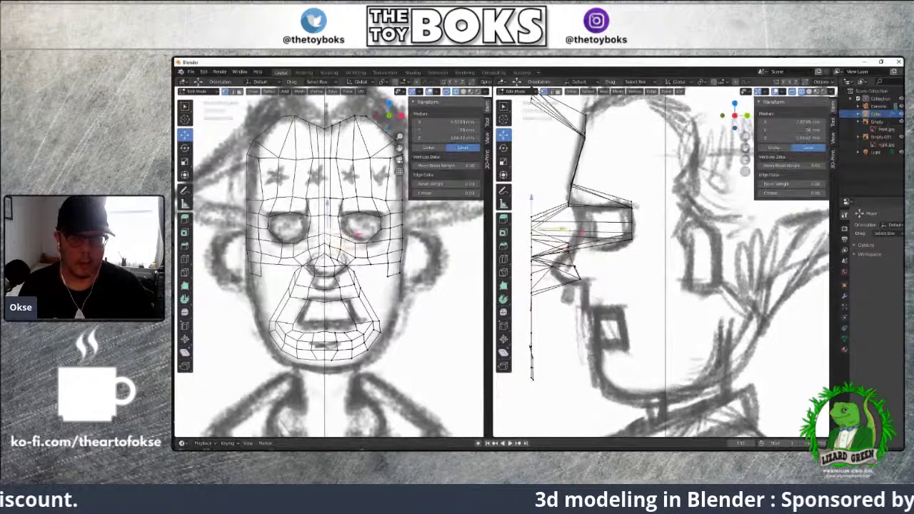
{"action": "key", "text": "g"}
{"action": "key", "text": "y"}
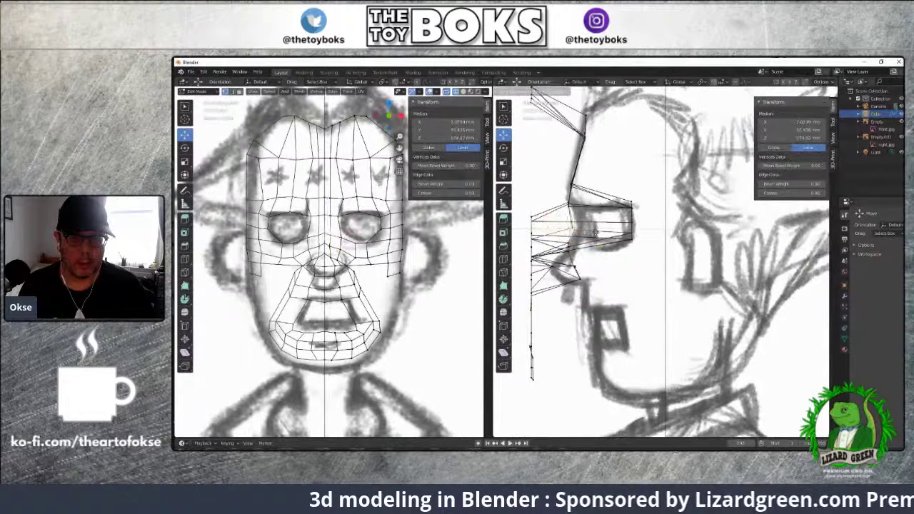
{"action": "key", "text": "Return"}
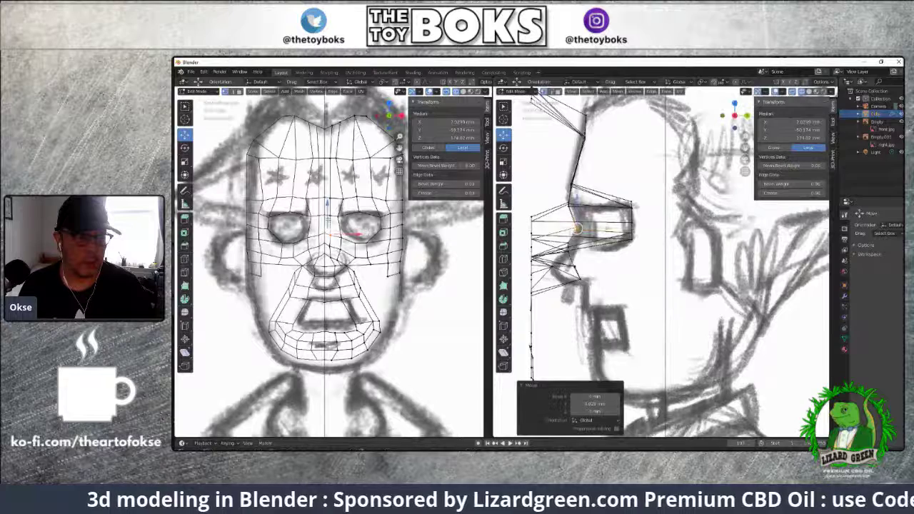
{"action": "left_click", "coordinate": [589, 206]}
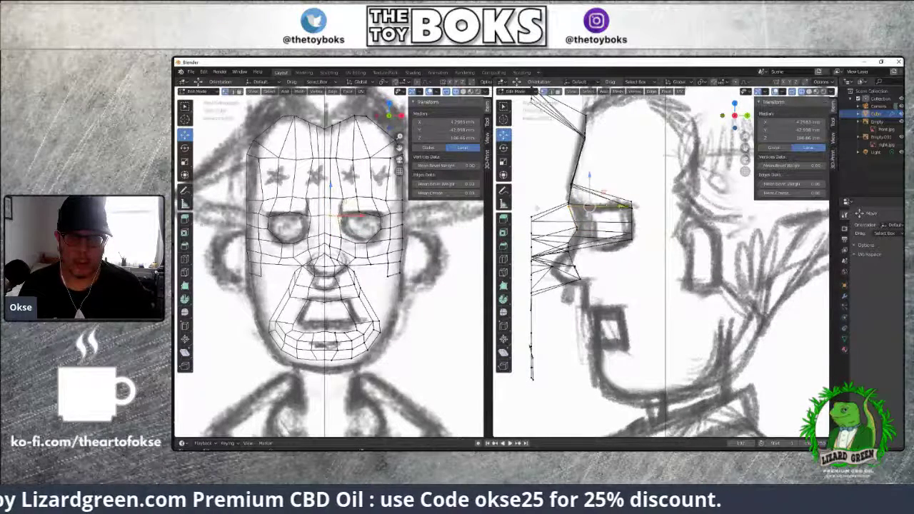
{"action": "left_click", "coordinate": [532, 216]}
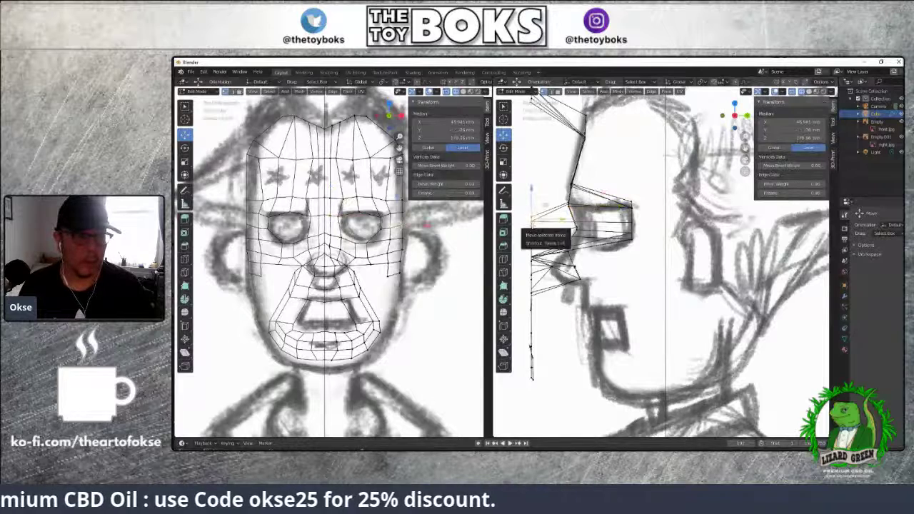
{"action": "left_click", "coordinate": [504, 205]}
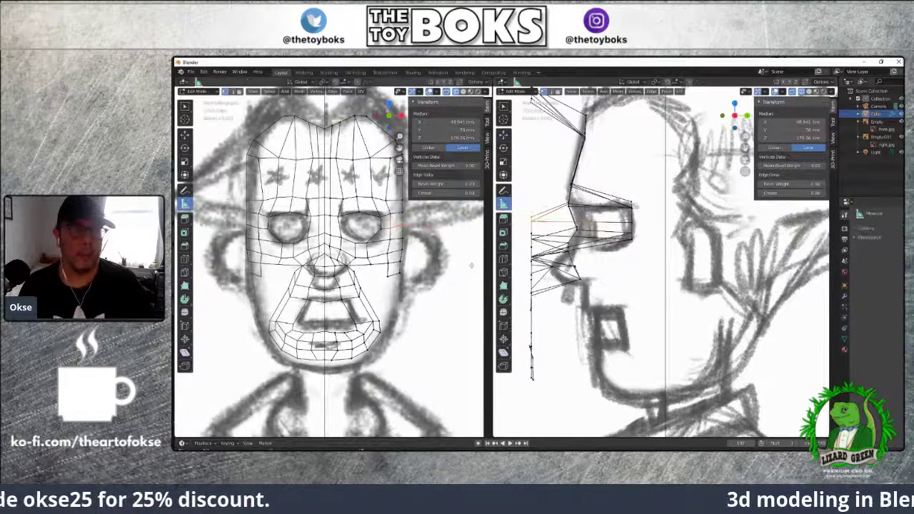
{"action": "left_click", "coordinate": [411, 276]}
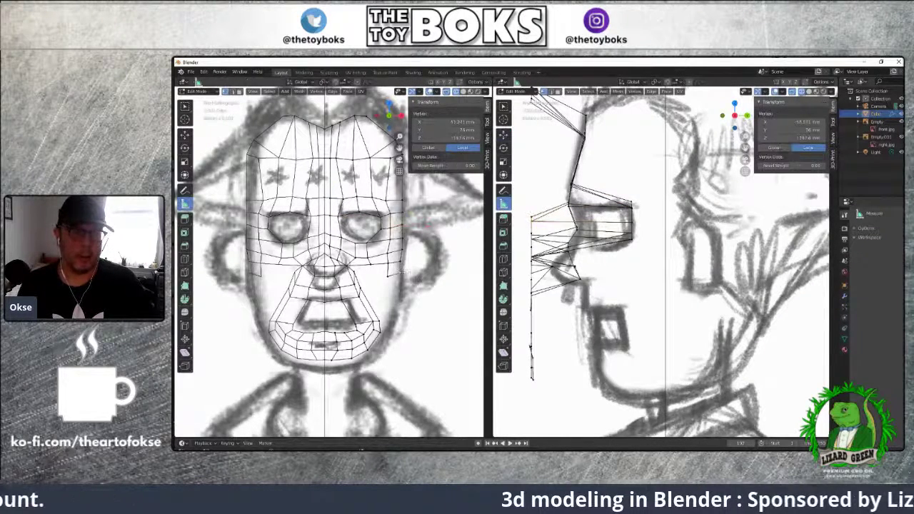
{"action": "scroll", "coordinate": [412, 276], "scroll_direction": "down", "scroll_amount": 2}
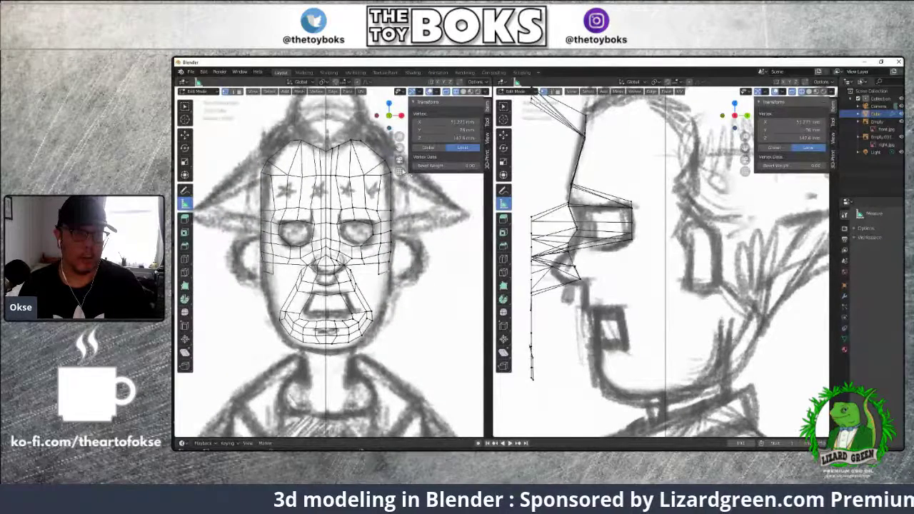
{"action": "left_click_drag", "start_coordinate": [416, 279], "coordinate": [390, 166]}
{"action": "key", "text": "ctrl+z"}
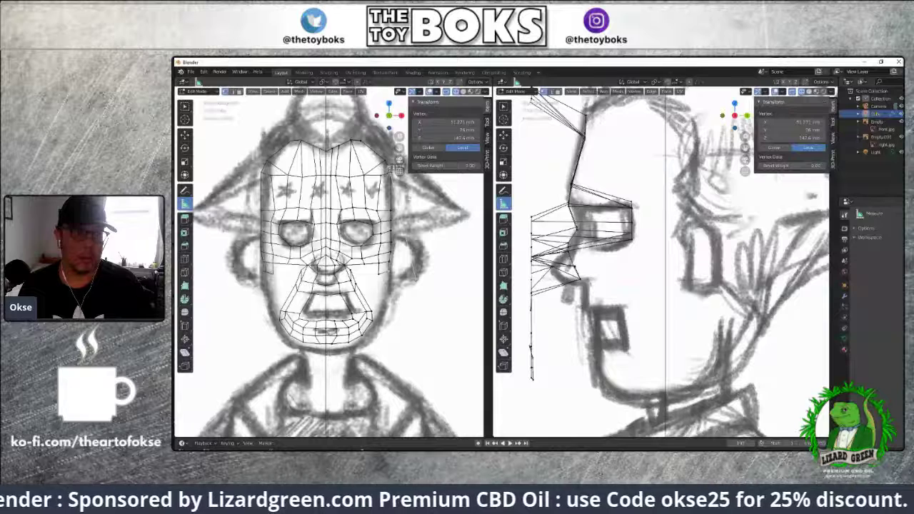
{"action": "left_click", "coordinate": [333, 223]}
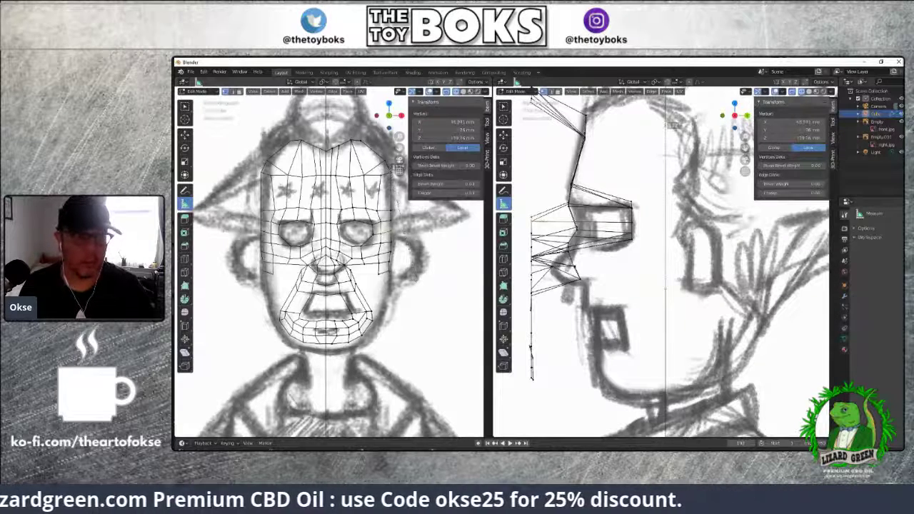
{"action": "left_click", "coordinate": [416, 228]}
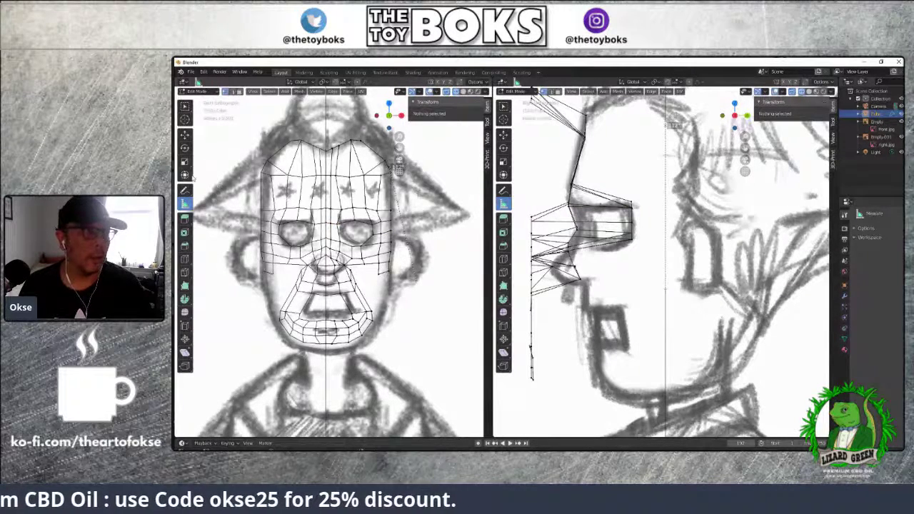
{"action": "key", "text": "ctrl+z"}
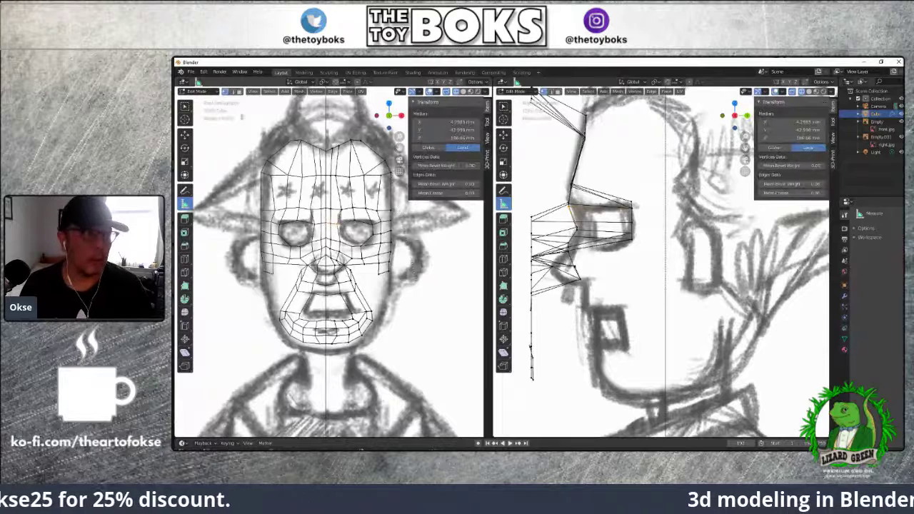
Select the outermost edge loop on the +X side of the face and move it back along Y to just in front of the side reference's ear
{"action": "left_click", "coordinate": [184, 106]}
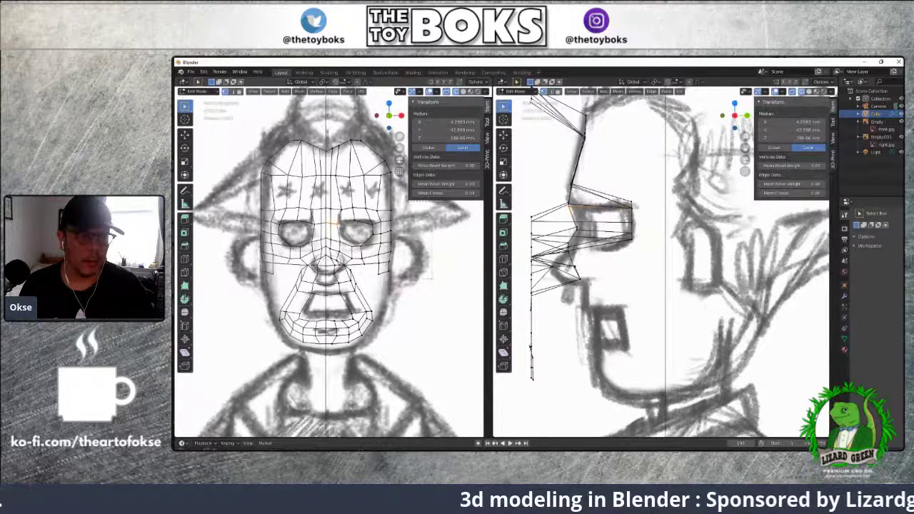
{"action": "left_click", "coordinate": [387, 172], "text": "alt"}
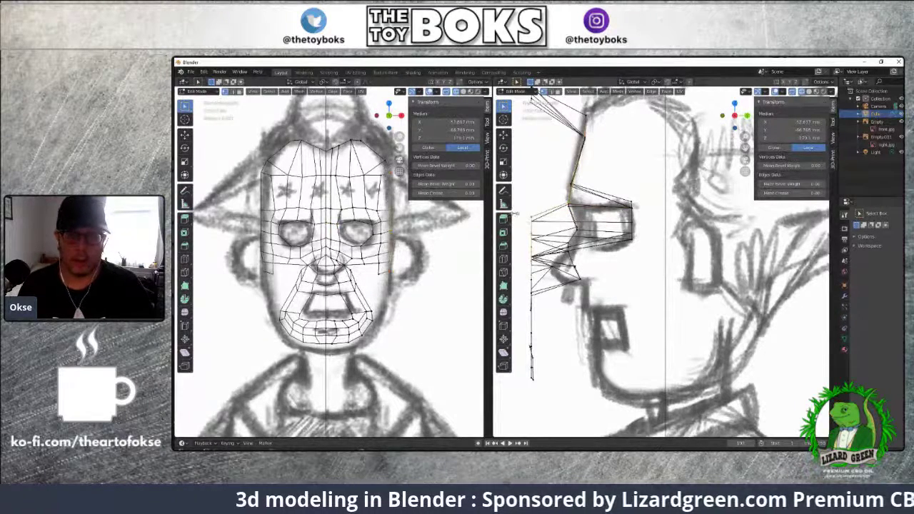
{"action": "left_click", "coordinate": [504, 134]}
{"action": "left_click_drag", "start_coordinate": [603, 218], "coordinate": [722, 224]}
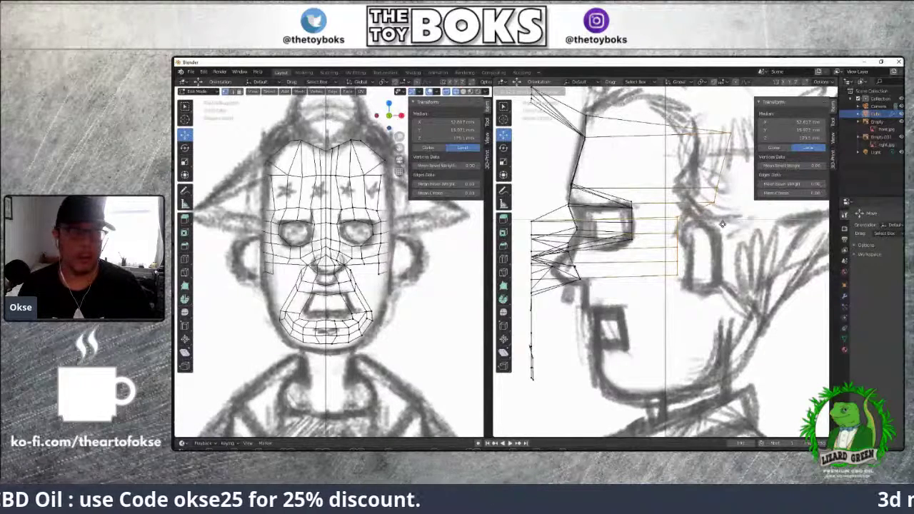
{"action": "key", "text": "Return"}
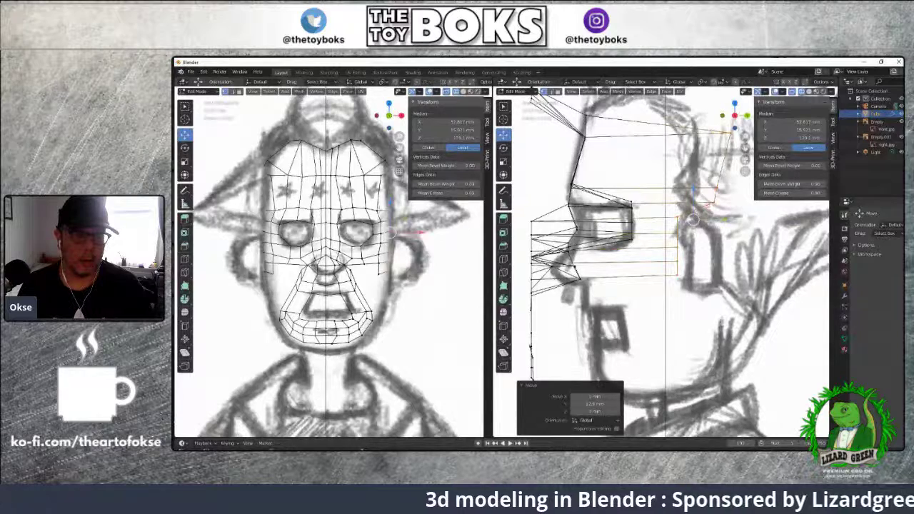
Select the next vertical row of vertices inward on the +X side, from brow to cheek, and move it back along Y towards the outer edge loop
{"action": "left_click", "coordinate": [374, 200], "text": "alt"}
{"action": "left_click", "coordinate": [382, 221], "text": "shift"}
{"action": "left_click", "coordinate": [382, 233], "text": "shift"}
{"action": "left_click", "coordinate": [382, 241], "text": "shift"}
{"action": "left_click", "coordinate": [380, 249], "text": "shift"}
{"action": "left_click", "coordinate": [379, 255], "text": "shift"}
{"action": "left_click", "coordinate": [379, 262], "text": "shift"}
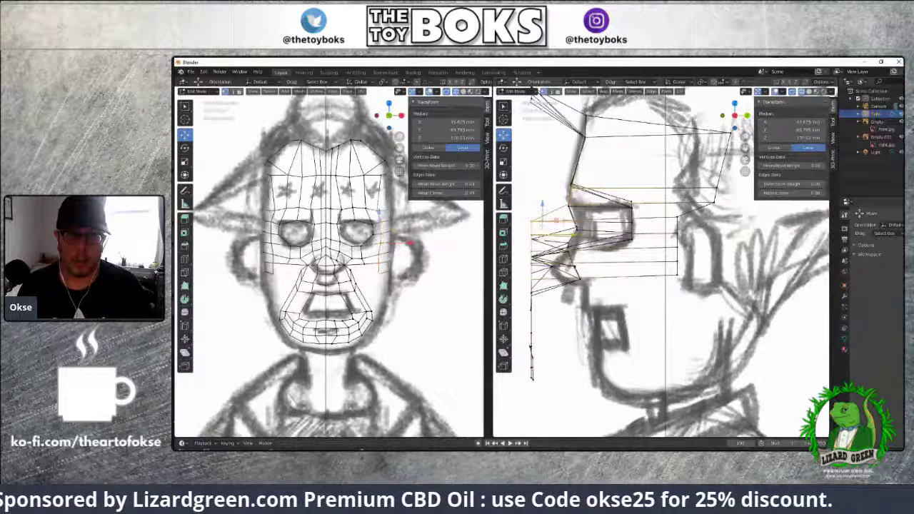
{"action": "key", "text": "g"}
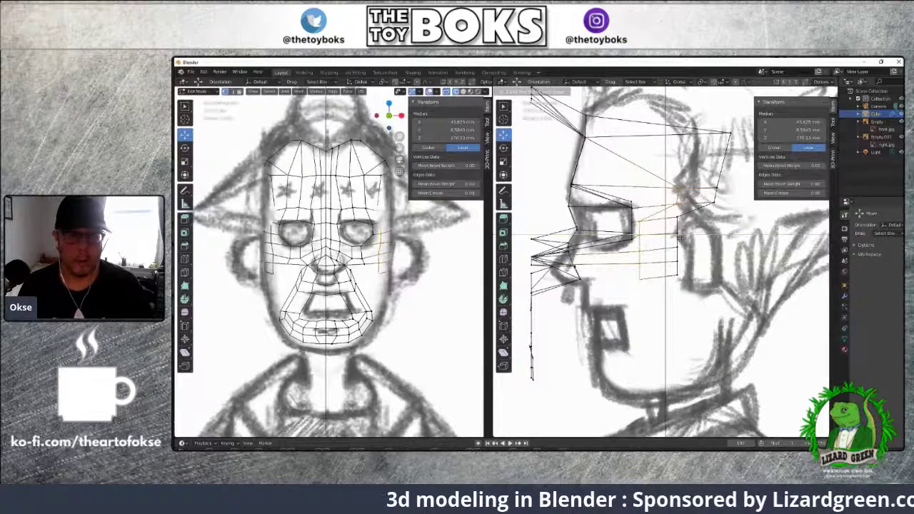
{"action": "left_click", "coordinate": [680, 238]}
Select the brow vertex above the outer part of the +X eye and move it back along Y behind the forehead line
{"action": "left_click", "coordinate": [678, 234]}
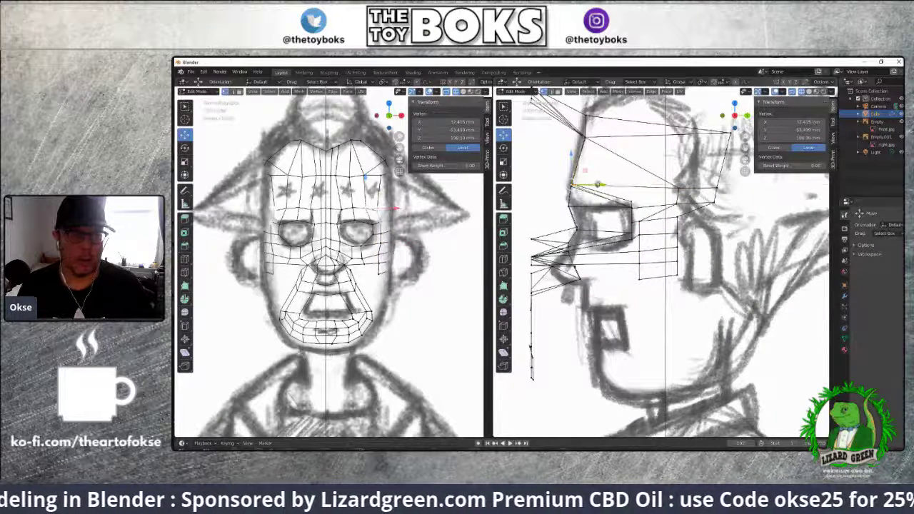
{"action": "key", "text": "g"}
{"action": "key", "text": "y"}
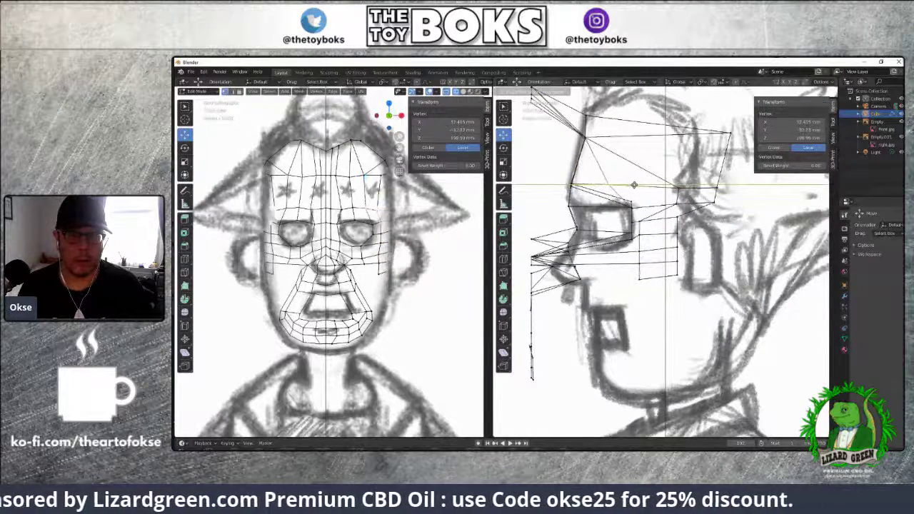
{"action": "left_click", "coordinate": [634, 185]}
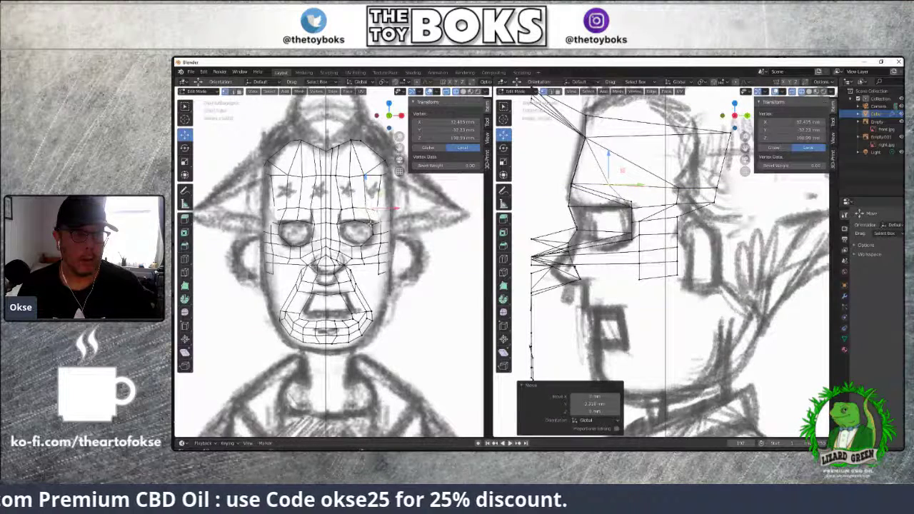
Move the upper and middle vertices at the outer corner of the +X eye slightly forward along Y to the drawn eye's rear edge
{"action": "left_click", "coordinate": [630, 206]}
{"action": "key", "text": "g"}
{"action": "key", "text": "y"}
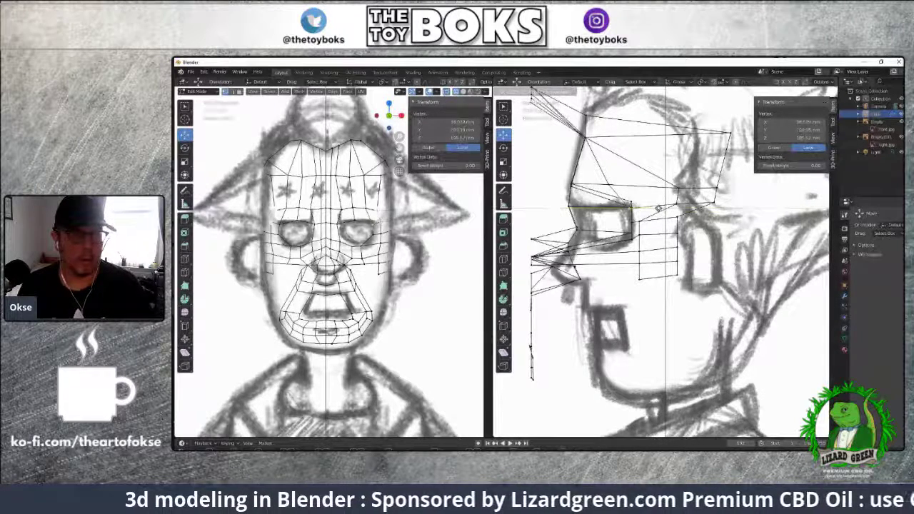
{"action": "left_click", "coordinate": [657, 208]}
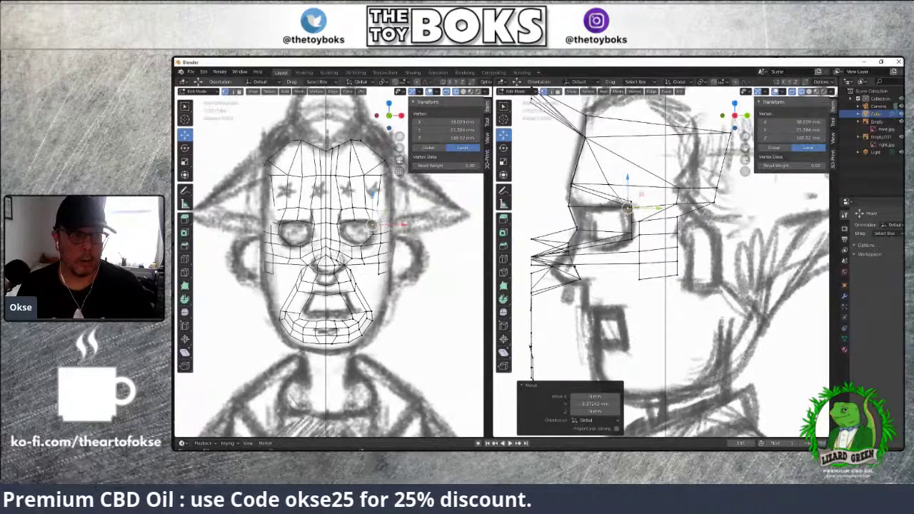
{"action": "left_click", "coordinate": [627, 204]}
{"action": "key", "text": "g"}
{"action": "key", "text": "y"}
{"action": "left_click", "coordinate": [655, 223]}
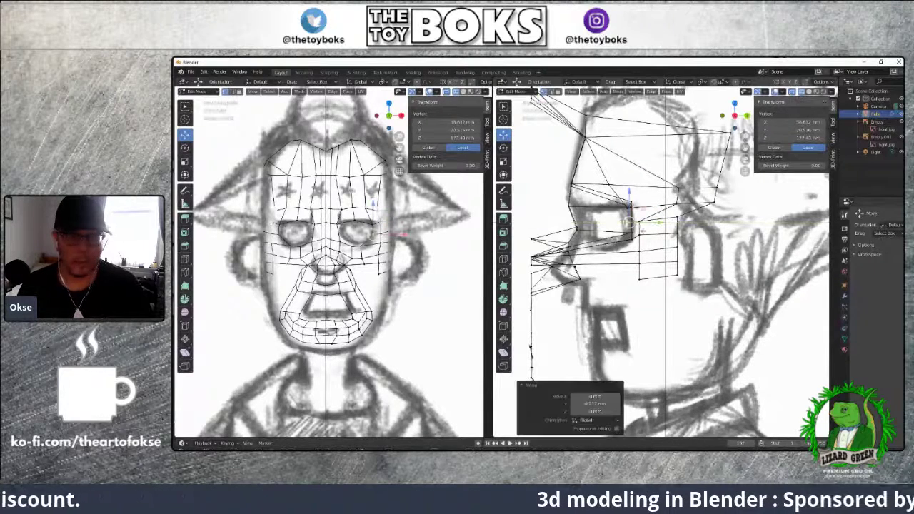
Move the lower eyelid vertices of the +X eye forward along Y onto the lower edge of the side reference's eye
{"action": "left_click", "coordinate": [359, 244]}
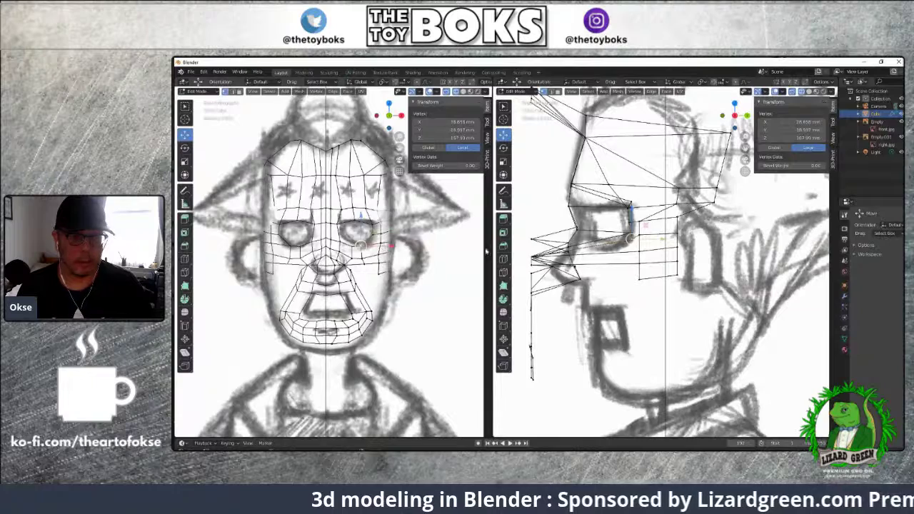
{"action": "left_click_drag", "start_coordinate": [652, 239], "coordinate": [608, 227]}
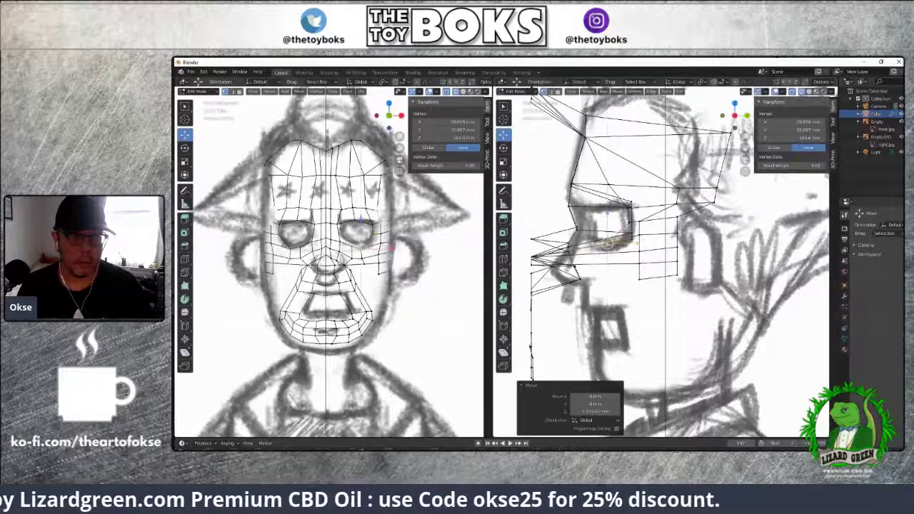
{"action": "left_click", "coordinate": [350, 244]}
{"action": "left_click_drag", "start_coordinate": [660, 240], "coordinate": [654, 240]}
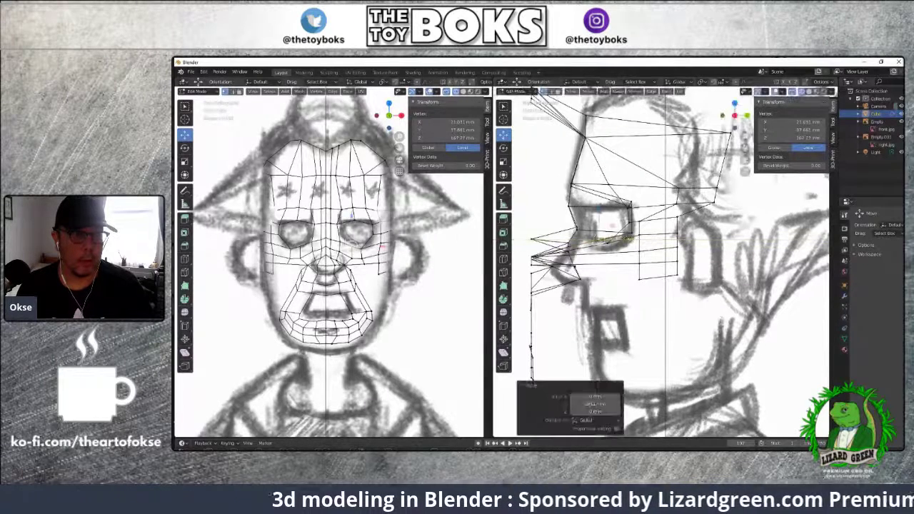
Move the inner corner vertex and the upper eyelid vertex of the +X eye forward along Y to follow the drawn eye outline
{"action": "left_click", "coordinate": [629, 236]}
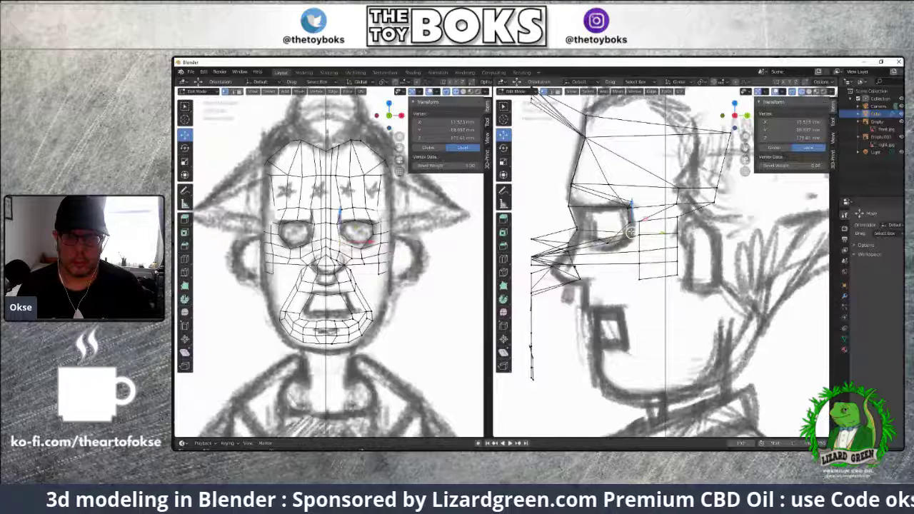
{"action": "left_click_drag", "start_coordinate": [632, 232], "coordinate": [622, 233]}
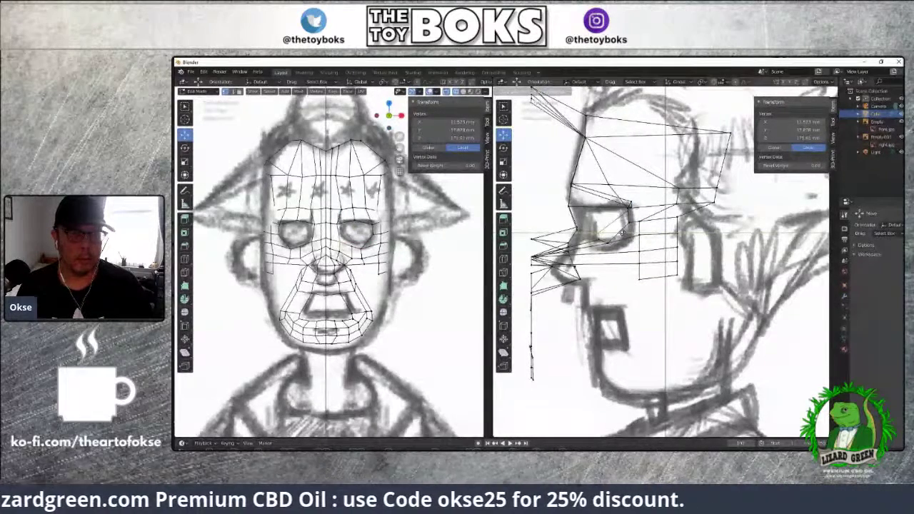
{"action": "left_click_drag", "start_coordinate": [622, 233], "coordinate": [622, 232]}
{"action": "left_click", "coordinate": [628, 207]}
{"action": "left_click_drag", "start_coordinate": [629, 206], "coordinate": [611, 175]}
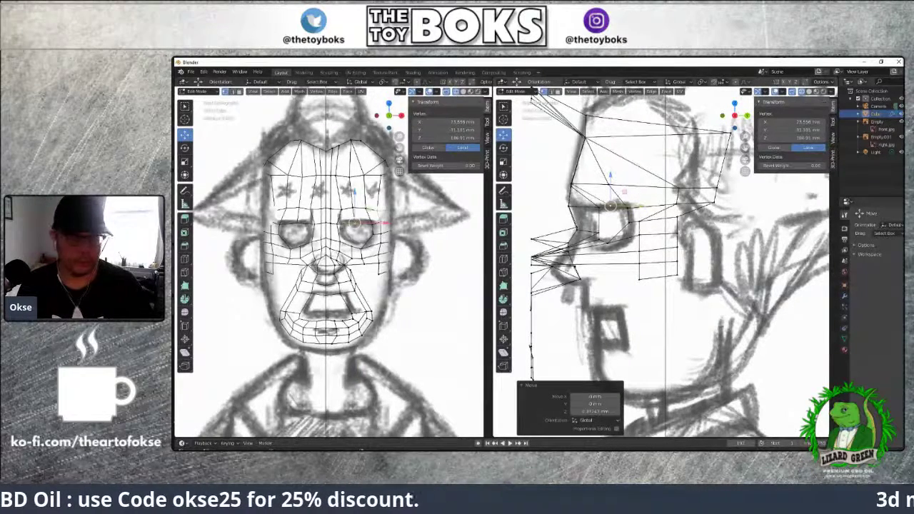
Select the centre-line vertex on the lower nose bridge and move it back along Y to the side reference's nose profile
{"action": "left_click", "coordinate": [328, 220]}
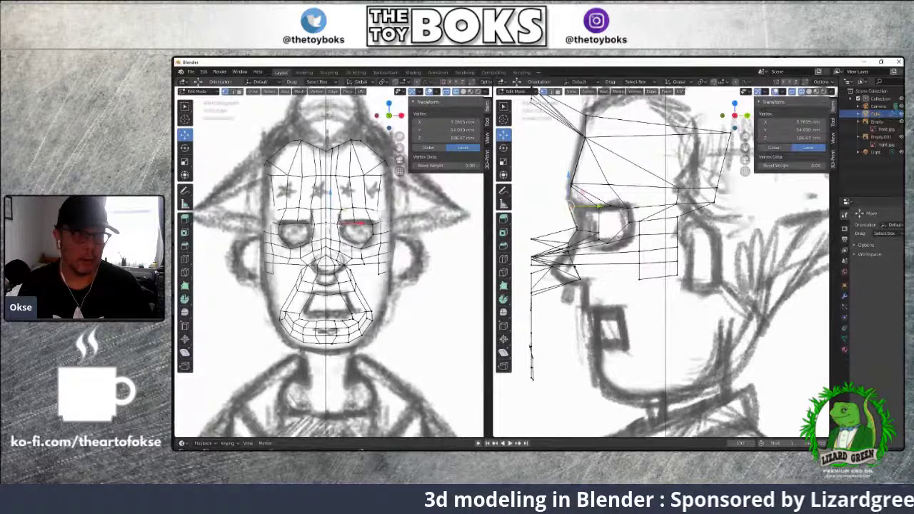
{"action": "left_click", "coordinate": [354, 233]}
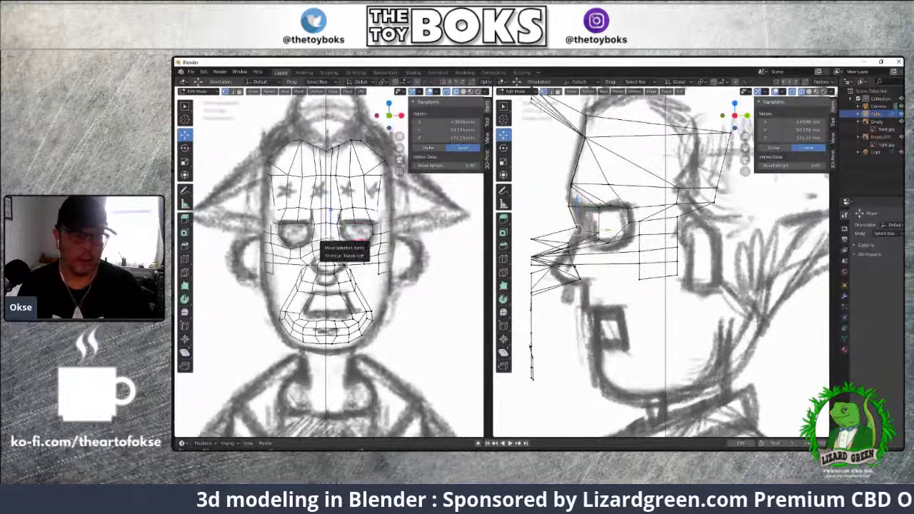
{"action": "left_click", "coordinate": [345, 226]}
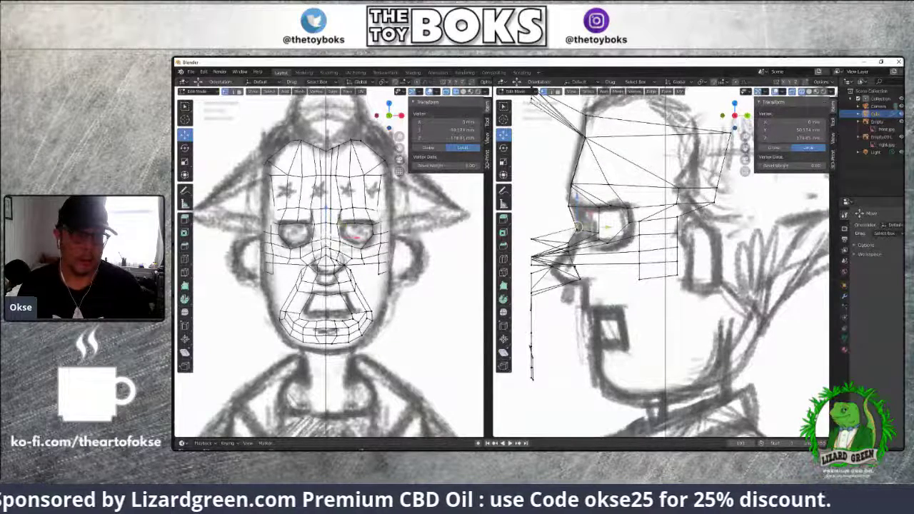
{"action": "key", "text": "g"}
{"action": "key", "text": "y"}
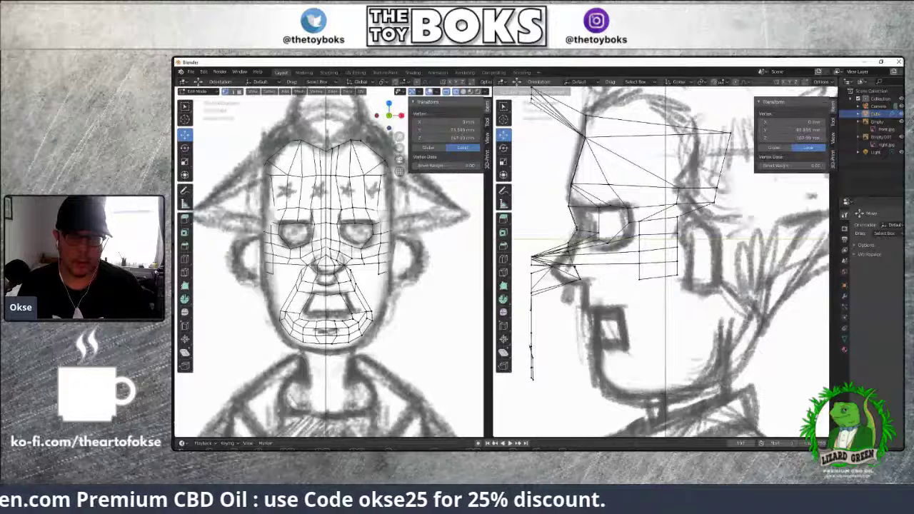
{"action": "left_click", "coordinate": [598, 239]}
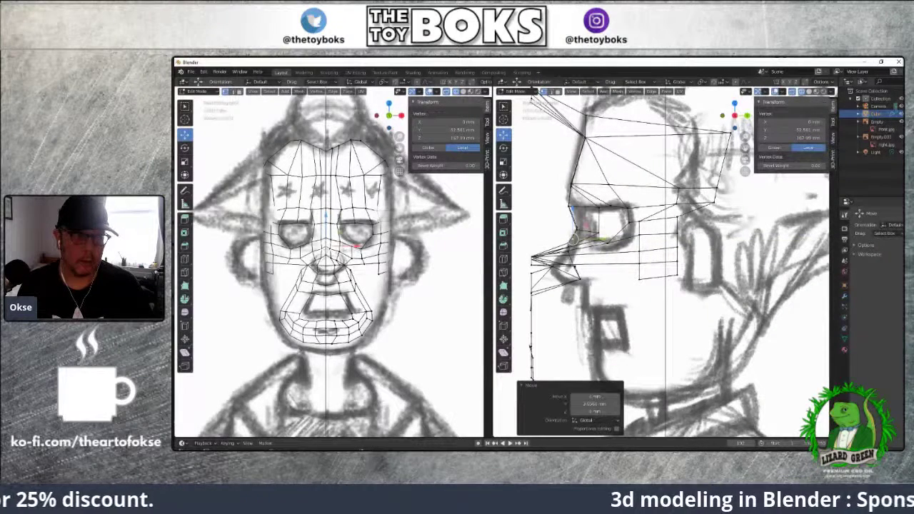
Move the flat vertices just beside the centre line on the +X side of the lower nose bridge back along Y to the drawn nose profile
{"action": "key", "text": "ctrl+z"}
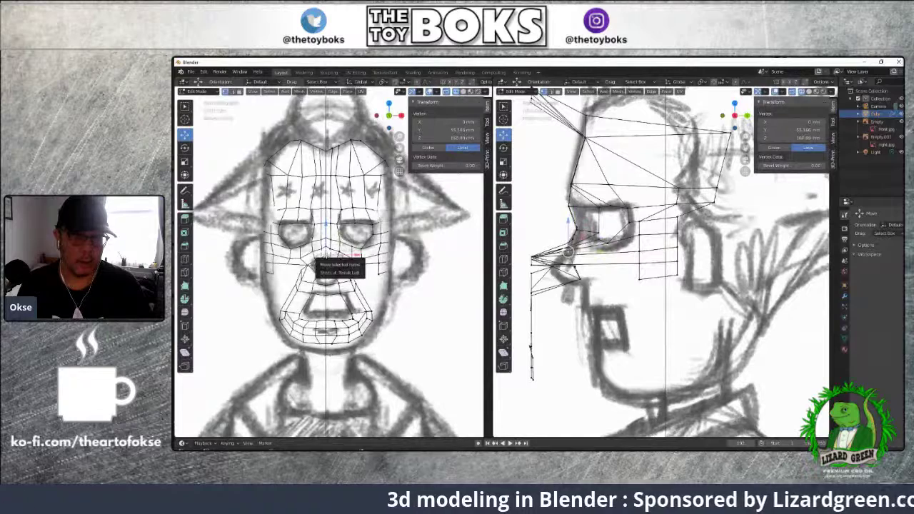
{"action": "left_click_drag", "start_coordinate": [331, 259], "coordinate": [333, 260]}
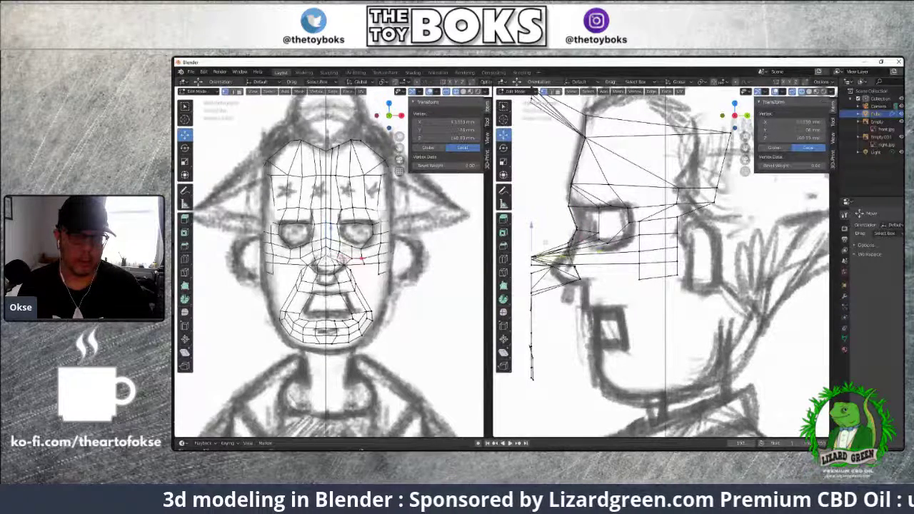
{"action": "left_click_drag", "start_coordinate": [562, 256], "coordinate": [593, 255]}
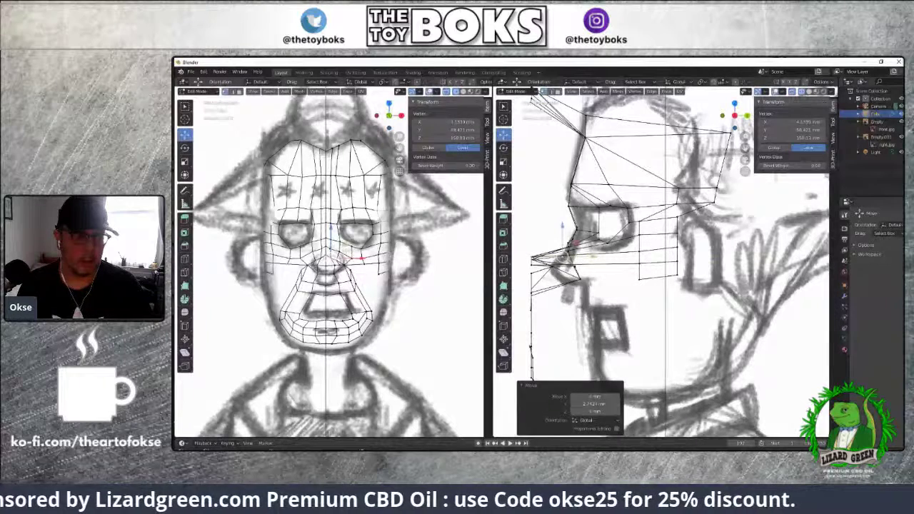
{"action": "left_click_drag", "start_coordinate": [562, 225], "coordinate": [530, 244]}
{"action": "left_click_drag", "start_coordinate": [602, 244], "coordinate": [571, 241]}
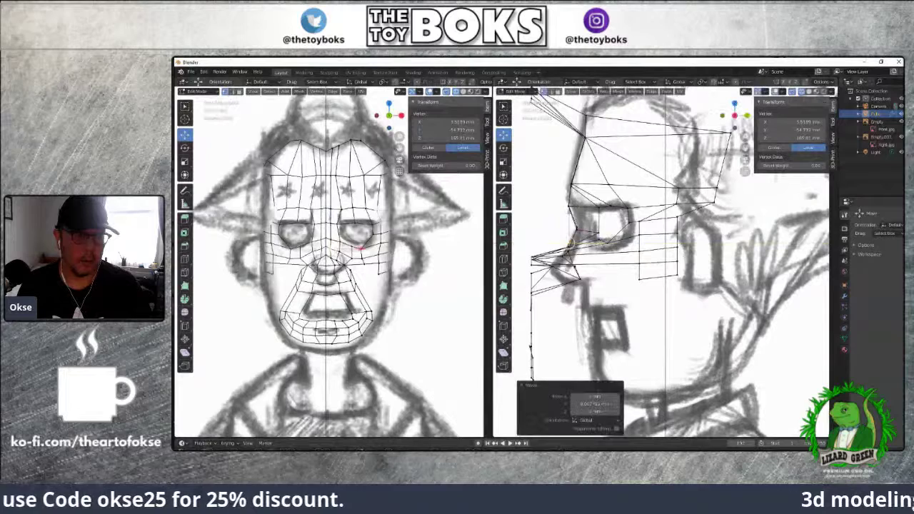
Select the vertex on the +X side of the nose below the eye's inner corner and move it back along Y
{"action": "left_click", "coordinate": [329, 239]}
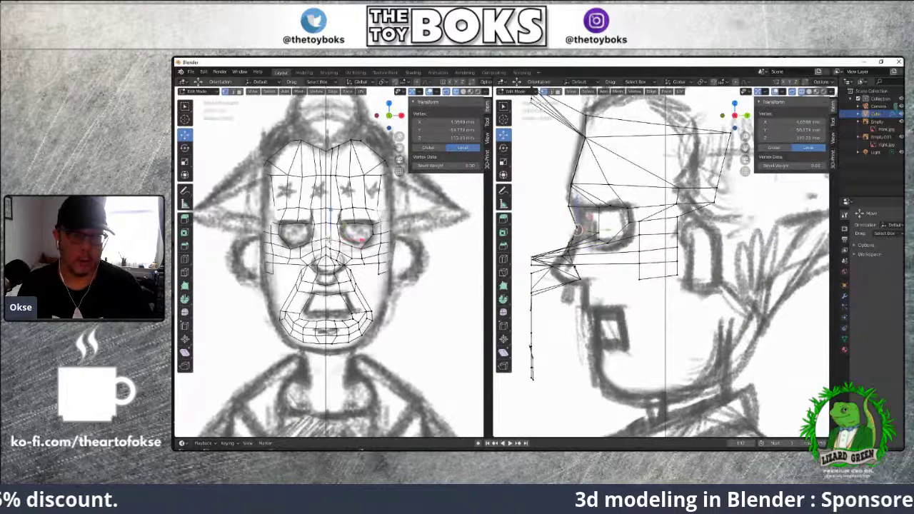
{"action": "left_click", "coordinate": [326, 259]}
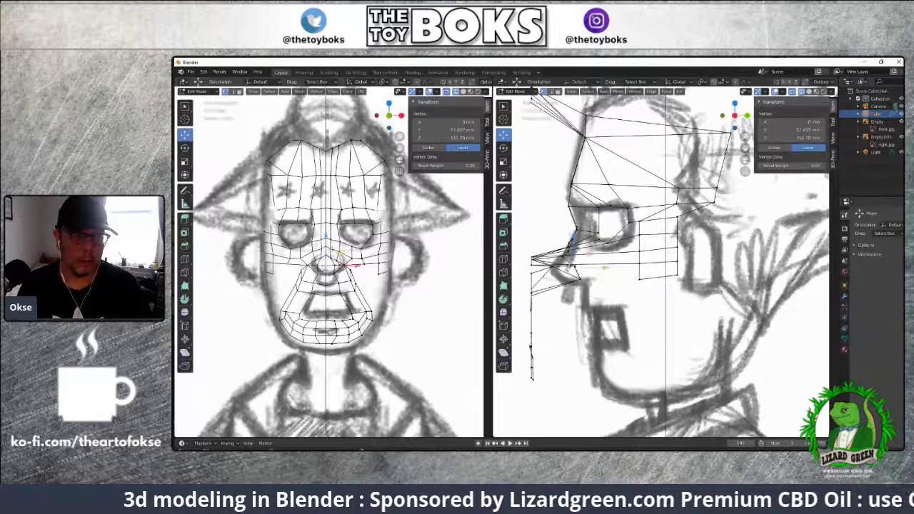
{"action": "left_click", "coordinate": [345, 236]}
{"action": "left_click", "coordinate": [345, 253]}
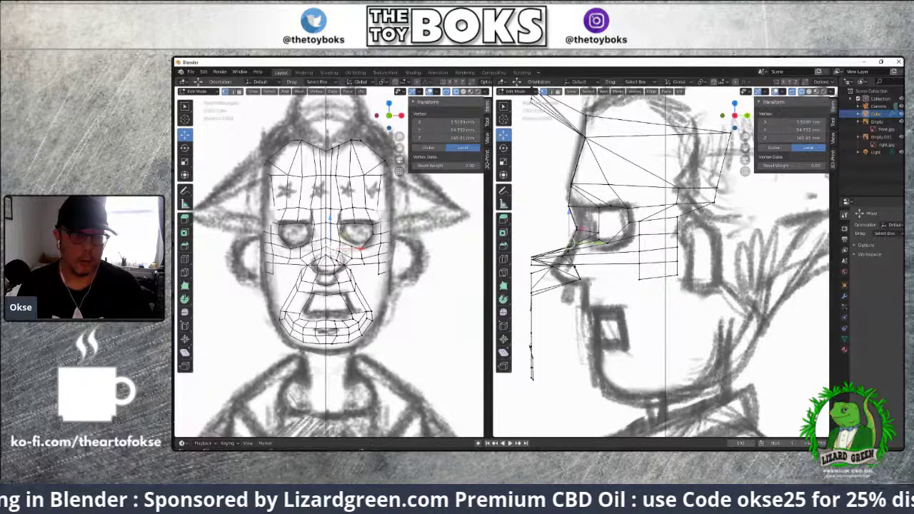
{"action": "left_click", "coordinate": [340, 252]}
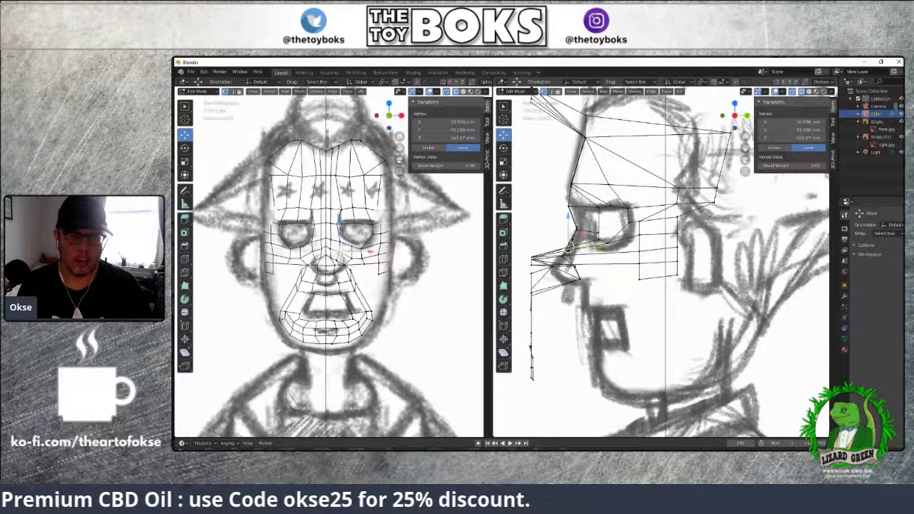
{"action": "left_click", "coordinate": [612, 248]}
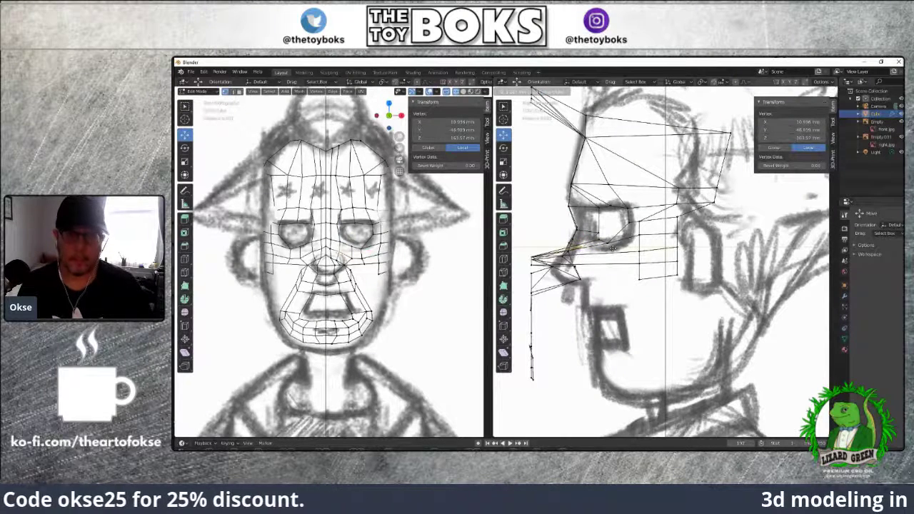
Move the lower inner corner vertex of the +X eye forward along Y to the front edge of the drawn eye
{"action": "left_click", "coordinate": [600, 234]}
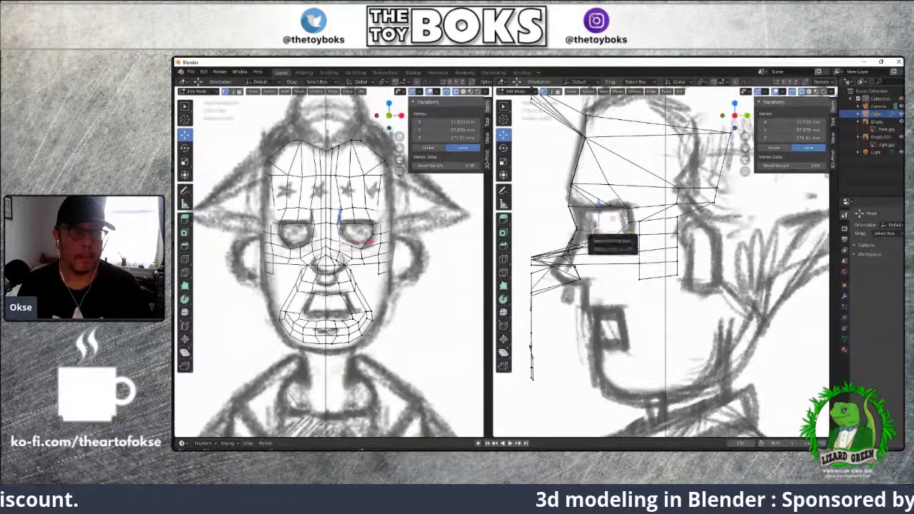
{"action": "key", "text": "g"}
{"action": "key", "text": "y"}
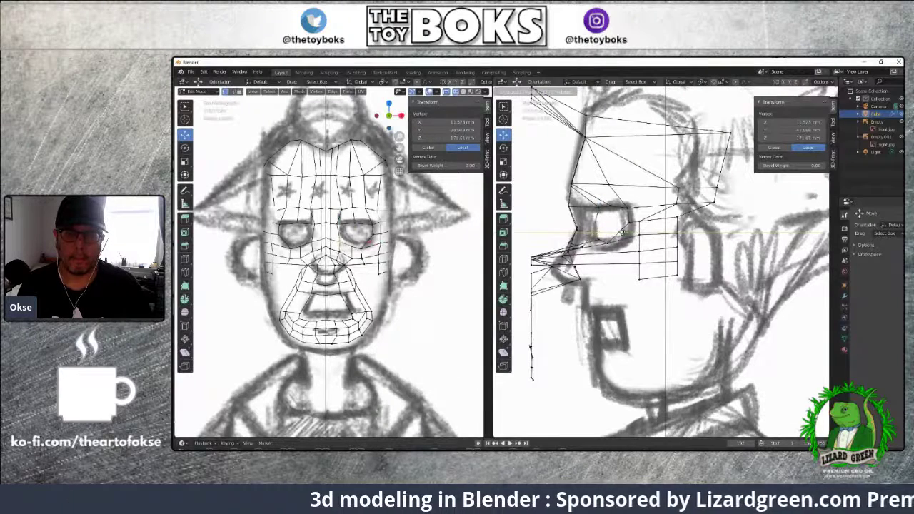
{"action": "left_click", "coordinate": [622, 233]}
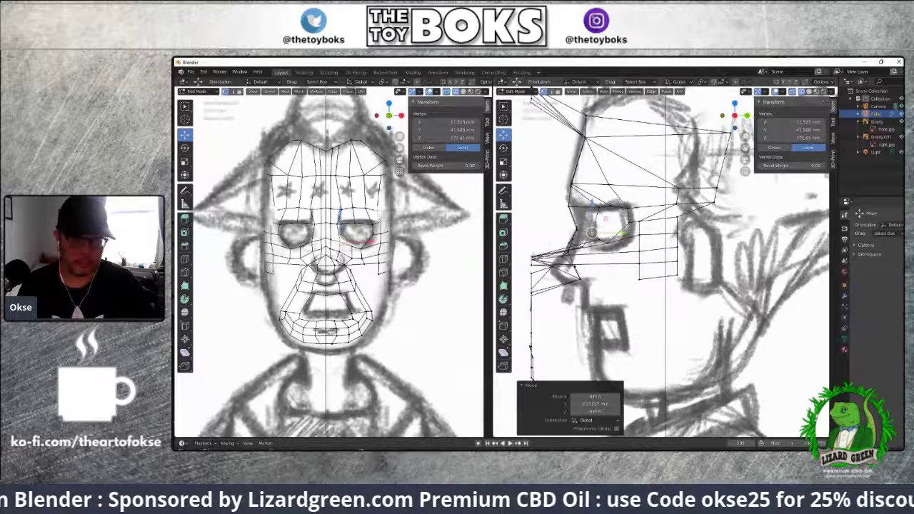
Select the flat inner cheek vertex below the +X eye and move it back along Y towards the face surface
{"action": "left_click", "coordinate": [532, 256]}
{"action": "left_click", "coordinate": [555, 259], "text": "shift"}
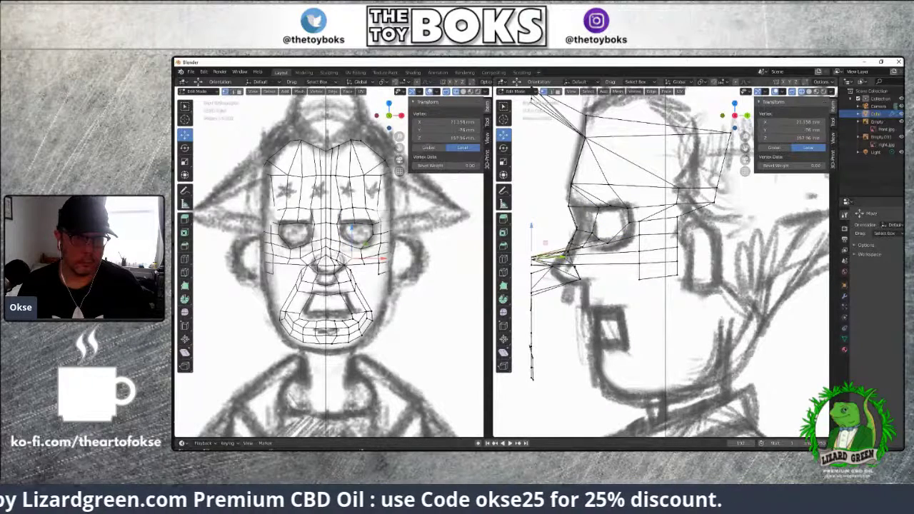
{"action": "key", "text": "g"}
{"action": "key", "text": "y"}
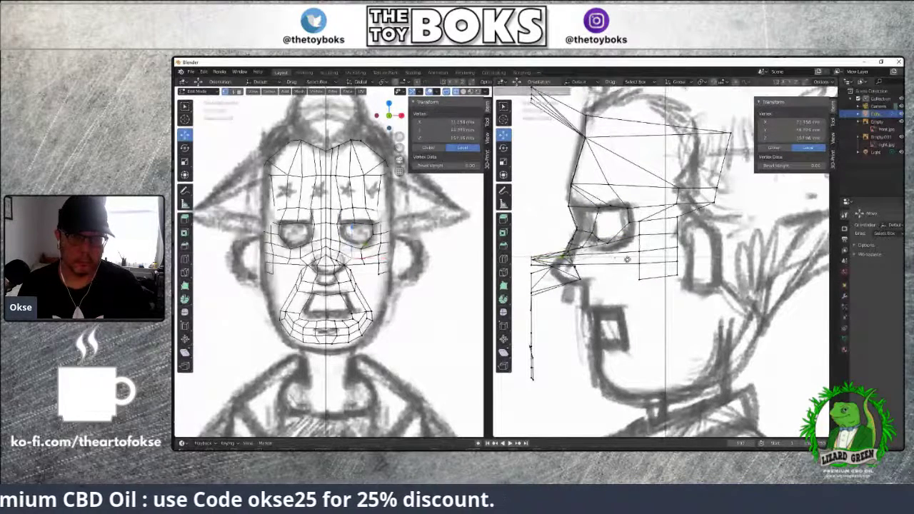
{"action": "left_click", "coordinate": [615, 261]}
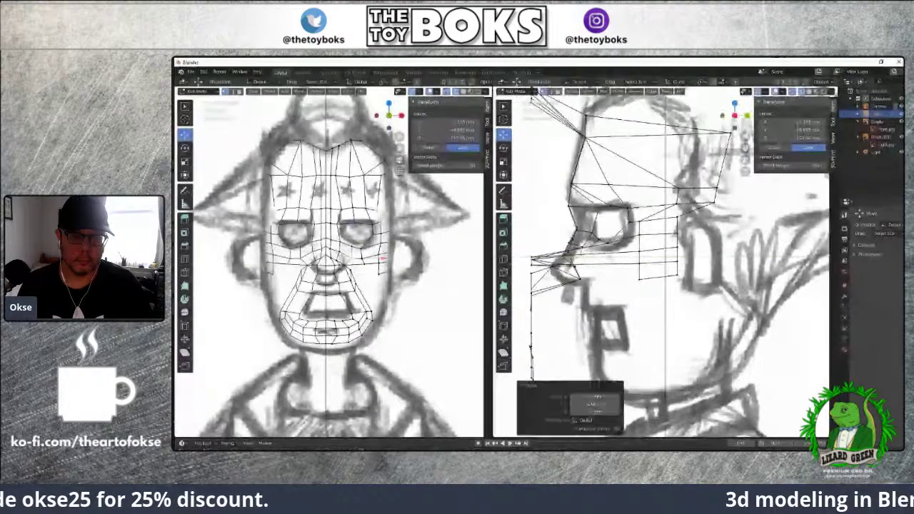
Readjust the vertex beside the nose and move the inner cheek vertex below the +X eye further back along Y
{"action": "left_click", "coordinate": [596, 246]}
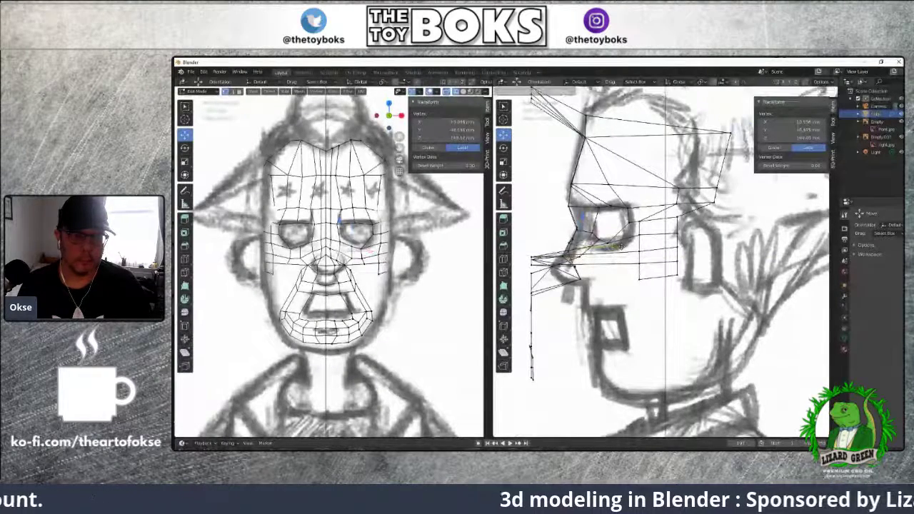
{"action": "left_click", "coordinate": [611, 256]}
{"action": "key", "text": "g"}
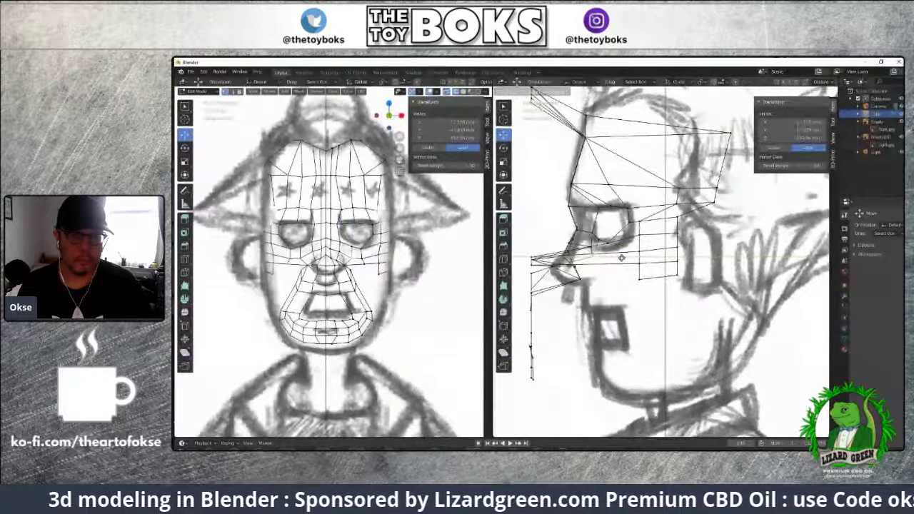
{"action": "left_click", "coordinate": [622, 257]}
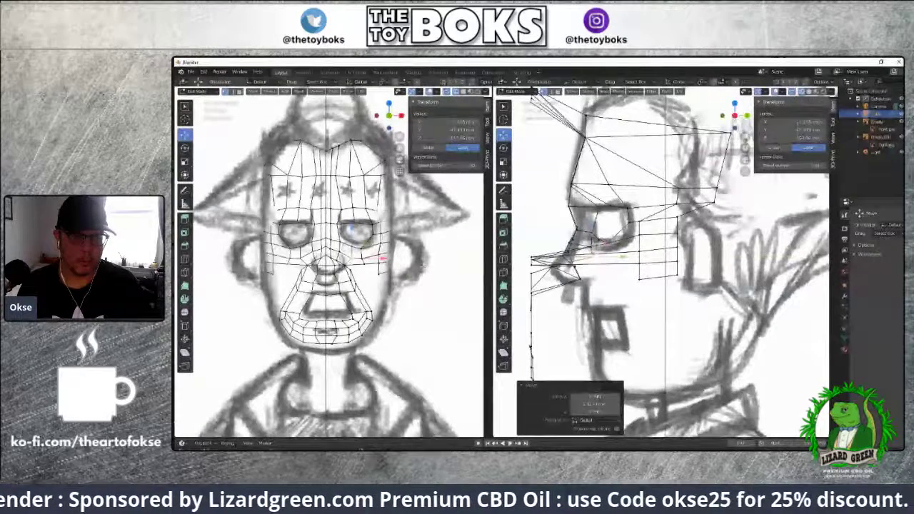
Select the vertex at the outer edge of the +X nostril and move it back along Y behind the drawn nose
{"action": "left_click", "coordinate": [340, 263]}
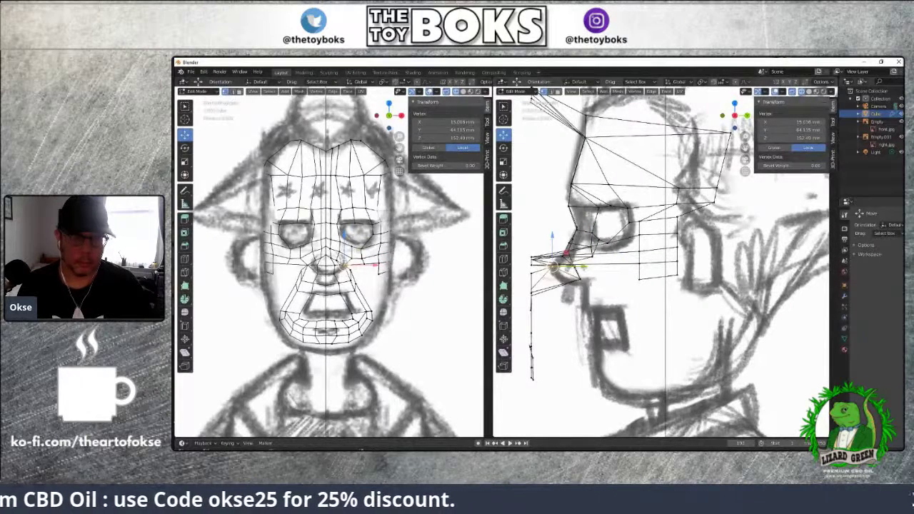
{"action": "key", "text": "g"}
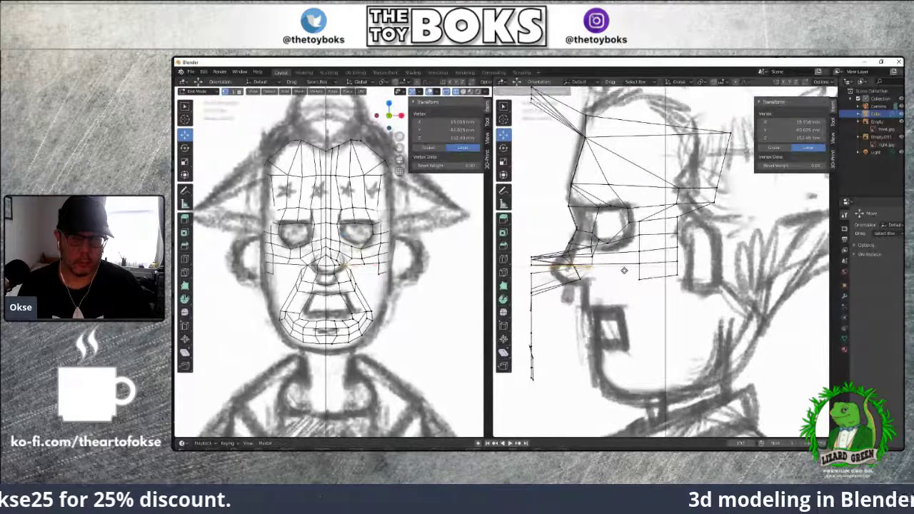
{"action": "key", "text": "y"}
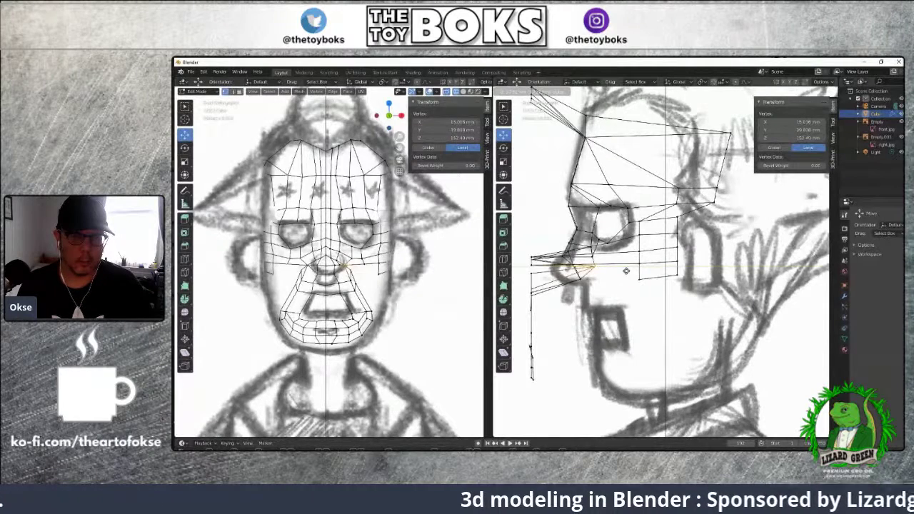
{"action": "left_click", "coordinate": [626, 271]}
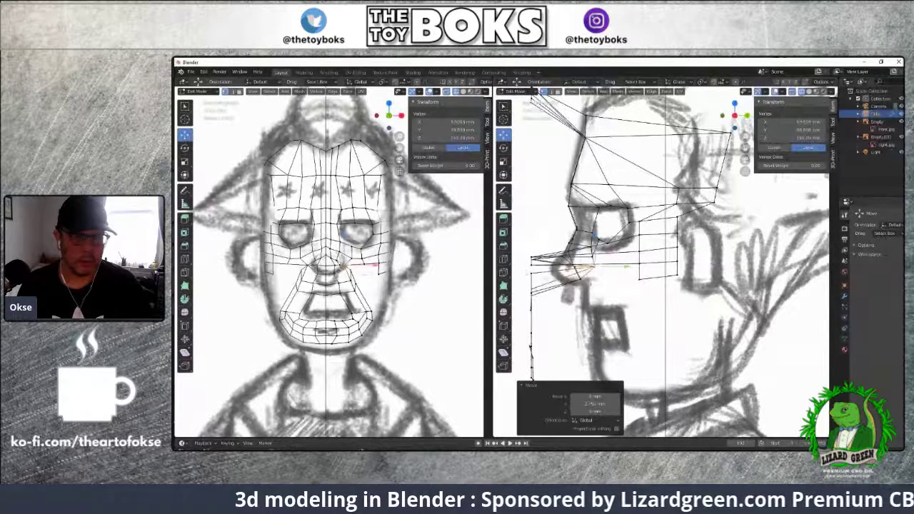
Move the centre-line vertex at the base of the nose back along Y to where the nose meets the upper lip
{"action": "left_click", "coordinate": [593, 266]}
{"action": "key", "text": "g"}
{"action": "key", "text": "y"}
{"action": "left_click", "coordinate": [587, 278]}
{"action": "left_click", "coordinate": [587, 278]}
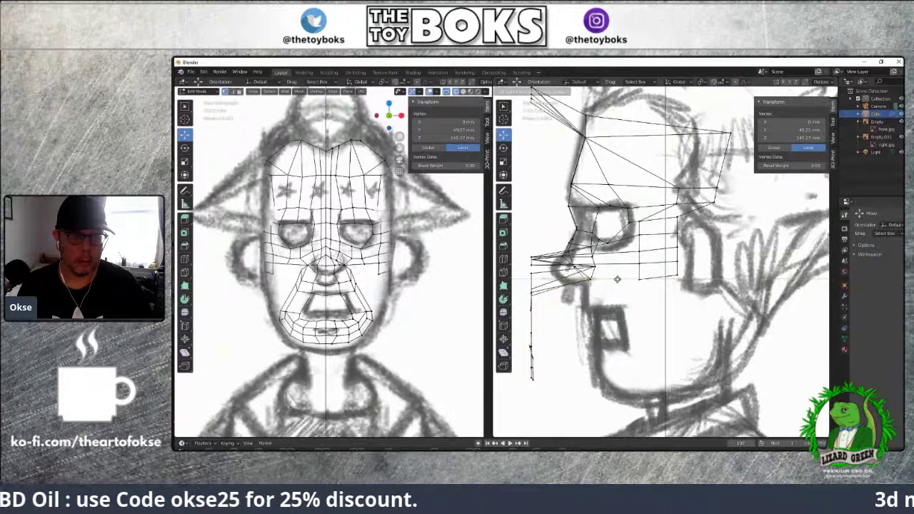
{"action": "left_click_drag", "start_coordinate": [618, 279], "coordinate": [617, 279]}
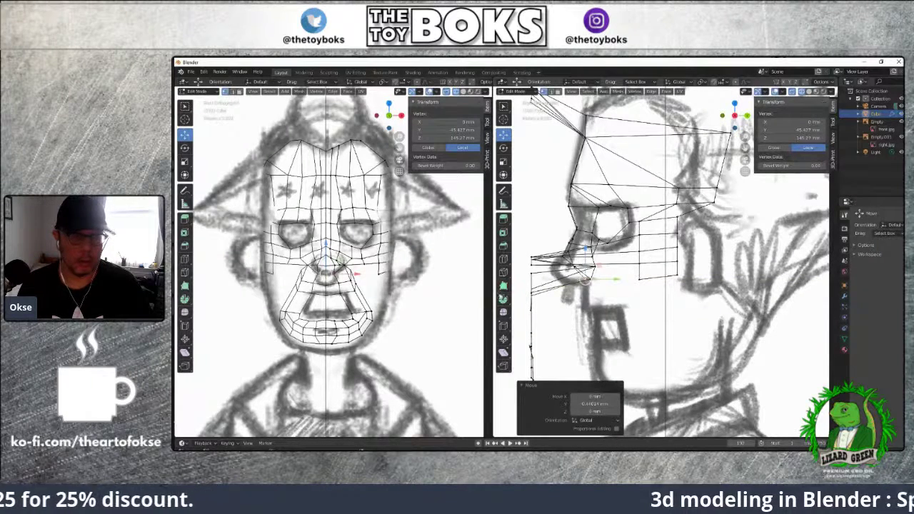
Move the flat cheek vertex below the middle of the +X eye and the vertex beside the nose back along Y
{"action": "left_click", "coordinate": [597, 256]}
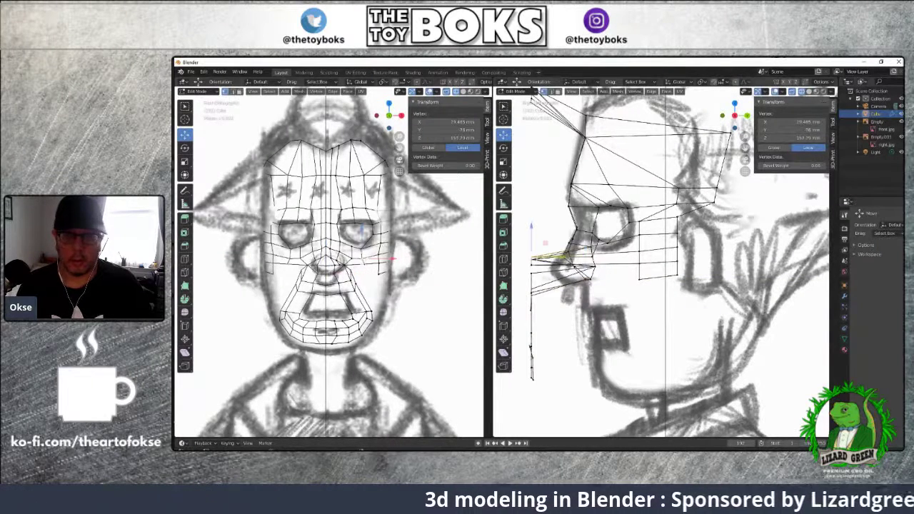
{"action": "left_click", "coordinate": [639, 261]}
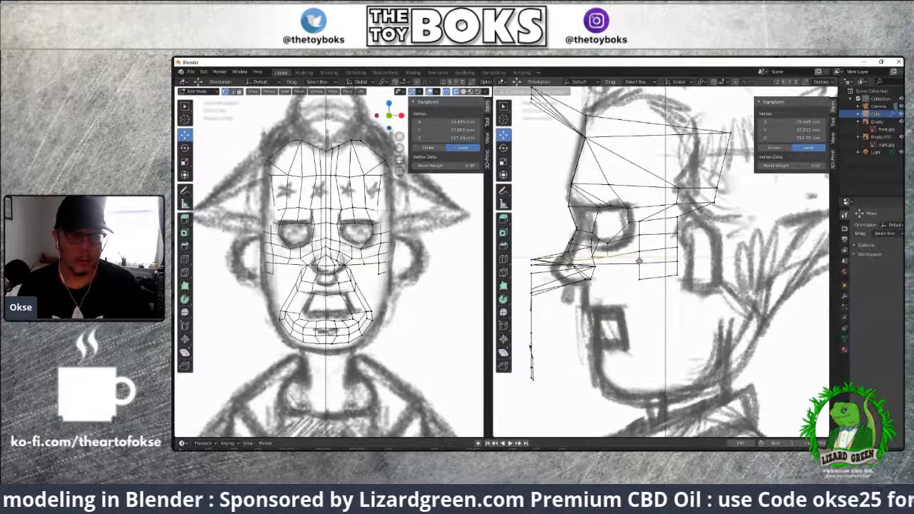
{"action": "left_click", "coordinate": [565, 259], "text": "shift"}
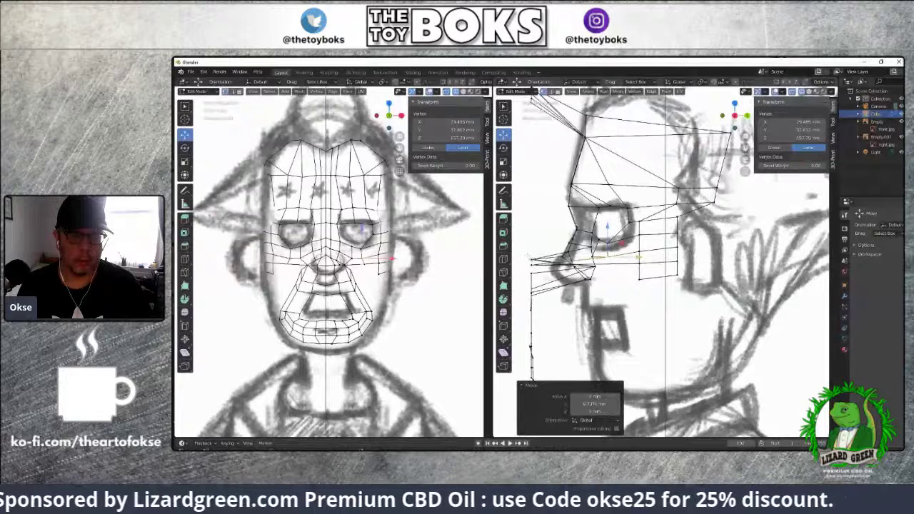
{"action": "key", "text": "g"}
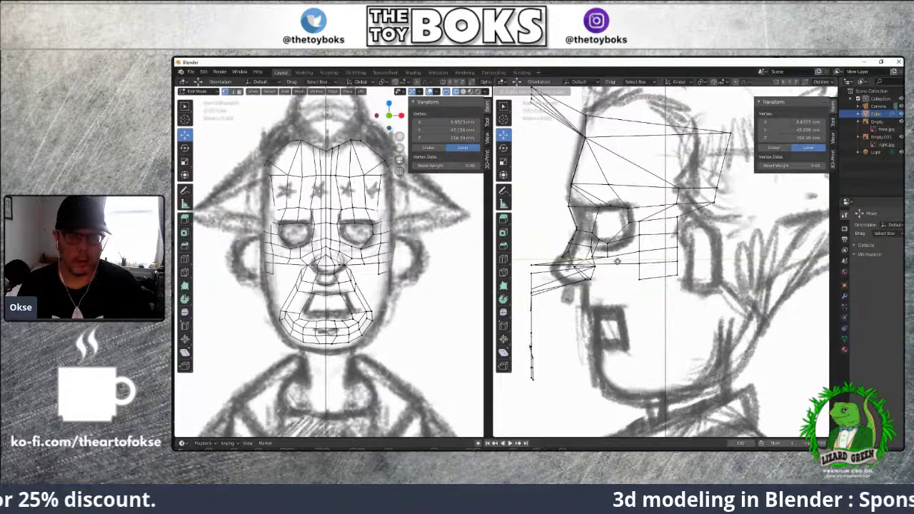
{"action": "left_click", "coordinate": [618, 261]}
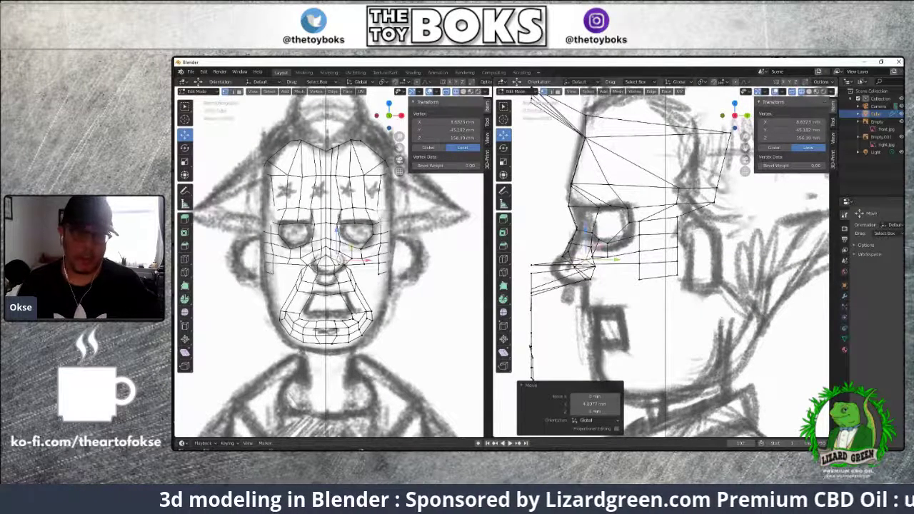
Select the flat lower cheek vertex level with the +X nostril and move it back along Y in line with the cheek
{"action": "left_click", "coordinate": [532, 264]}
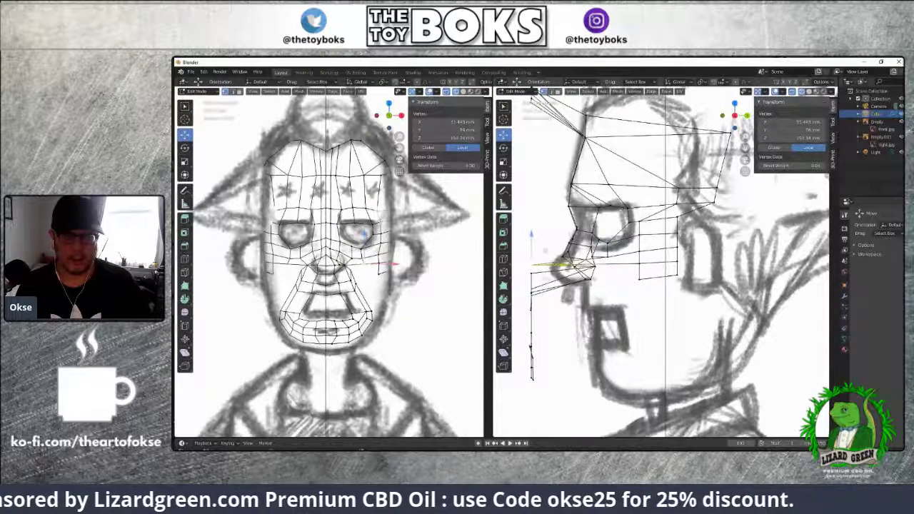
{"action": "key", "text": "g"}
{"action": "key", "text": "y"}
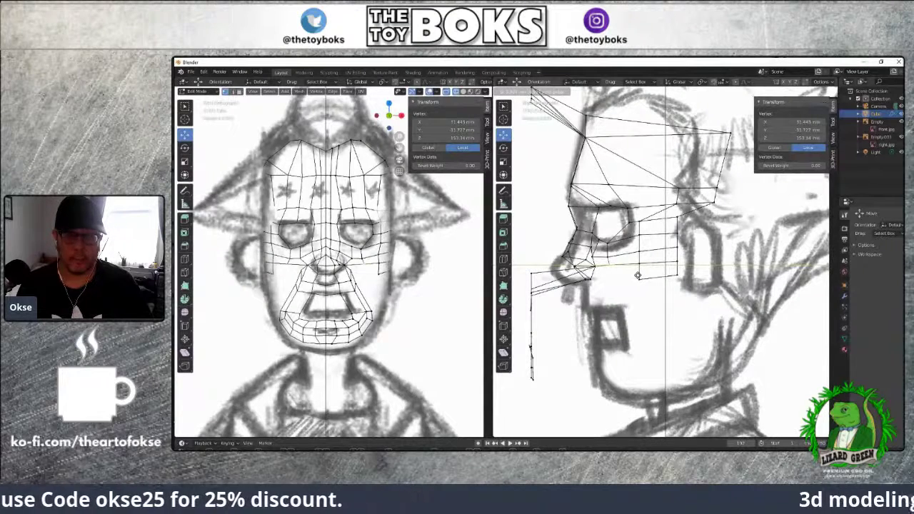
{"action": "left_click", "coordinate": [637, 275]}
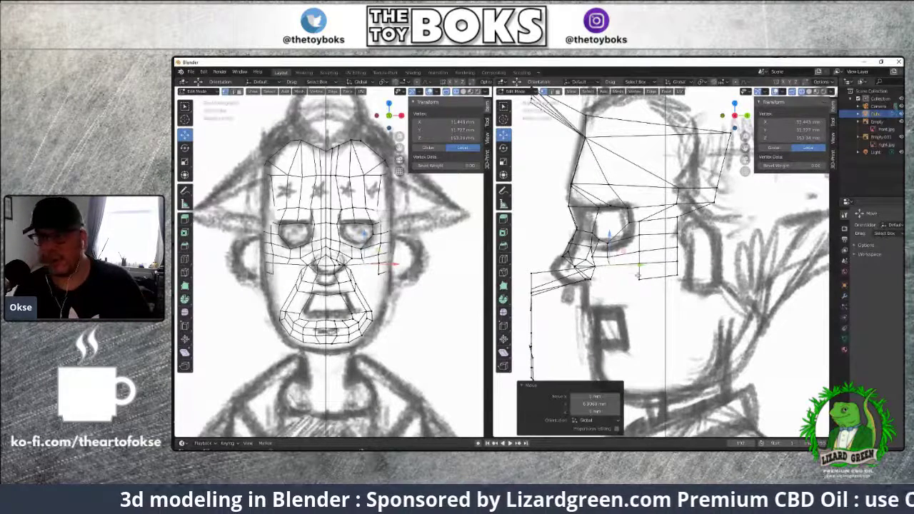
Select the next flat cheek vertex below, near the base of the nose on the +X side
{"action": "left_click", "coordinate": [530, 274]}
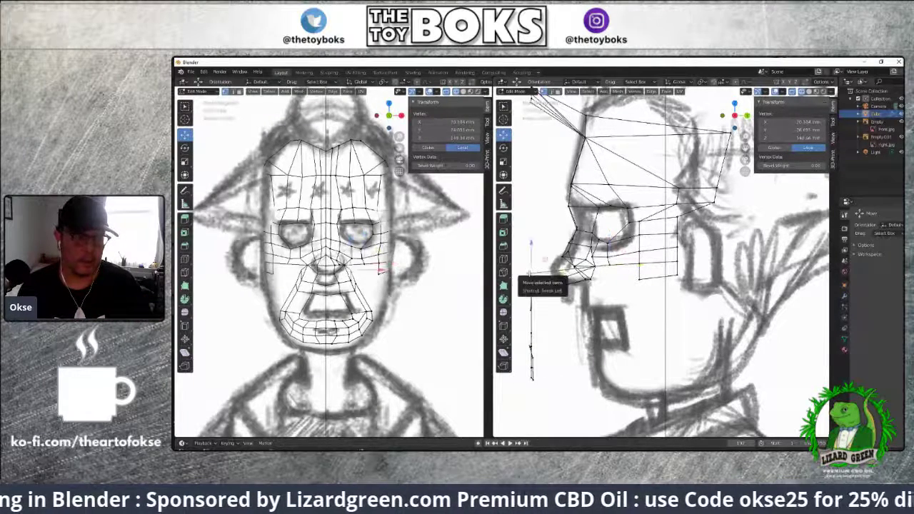
Move the two smile-line vertices beside the nostril back along Y to follow the face contour in the side view
{"action": "left_click_drag", "start_coordinate": [564, 274], "coordinate": [638, 286]}
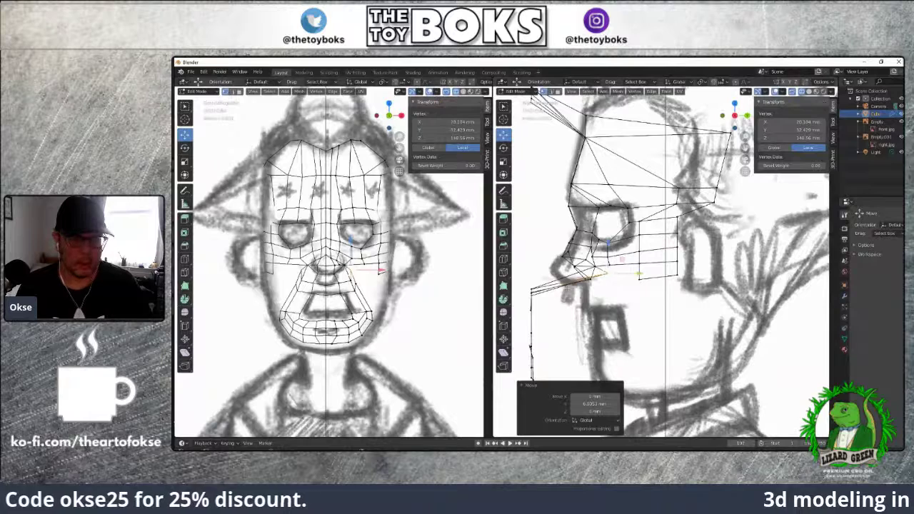
{"action": "left_click", "coordinate": [562, 287]}
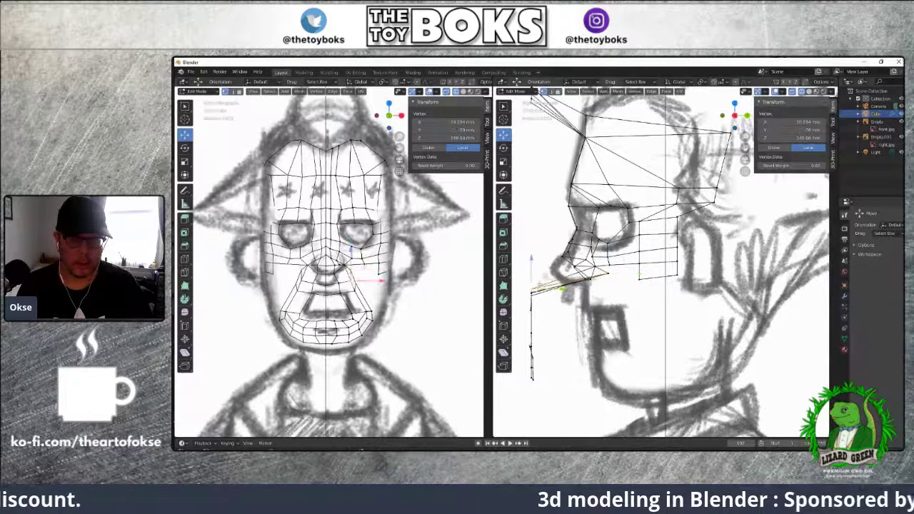
{"action": "key", "text": "g"}
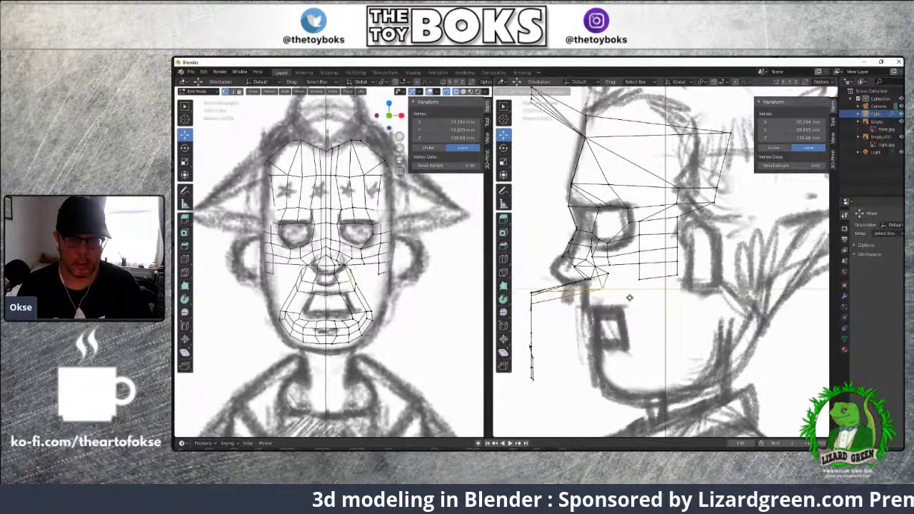
{"action": "left_click", "coordinate": [629, 297]}
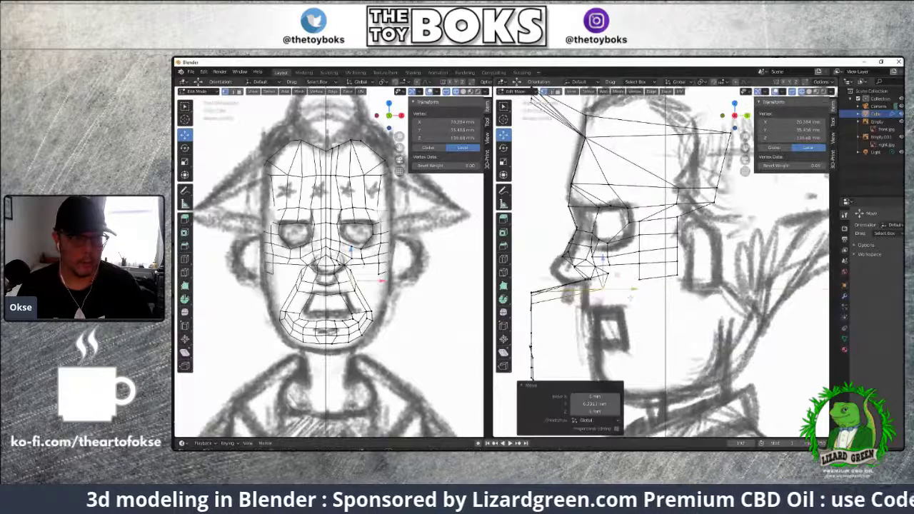
Move the centreline vertex under the nose and its neighbour back along Y onto the side sketch's upper-lip profile
{"action": "left_click", "coordinate": [532, 294]}
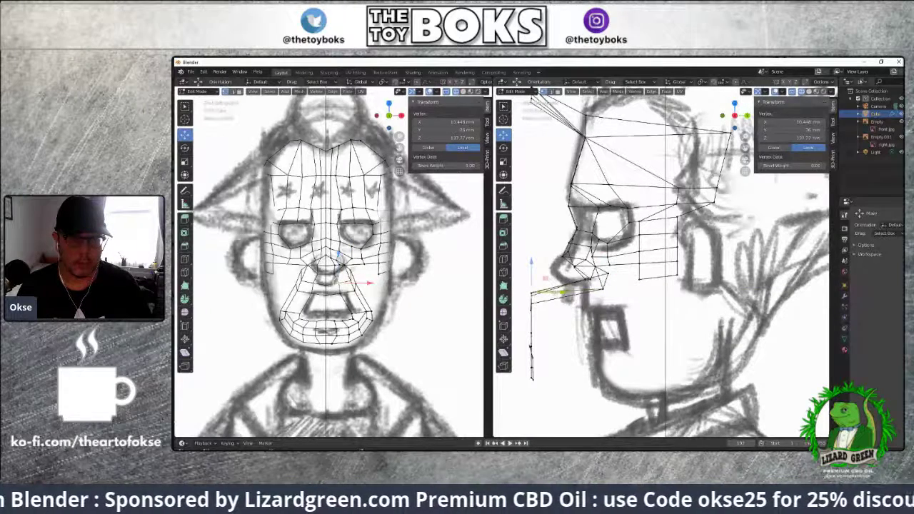
{"action": "key", "text": "g"}
{"action": "left_click", "coordinate": [607, 294]}
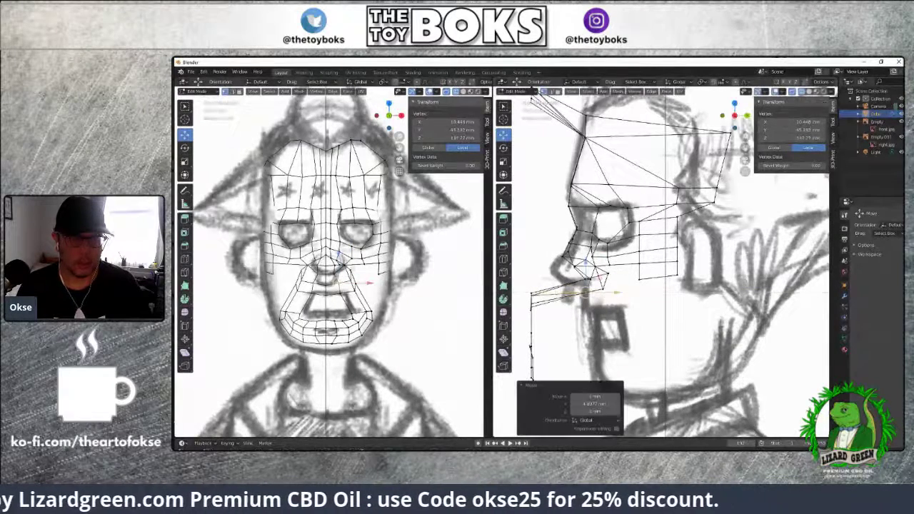
{"action": "left_click", "coordinate": [532, 292]}
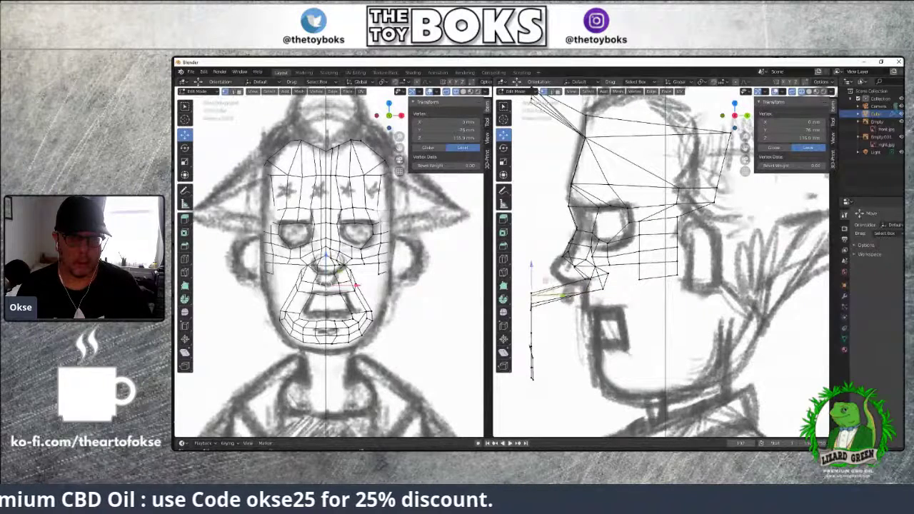
{"action": "key", "text": "g"}
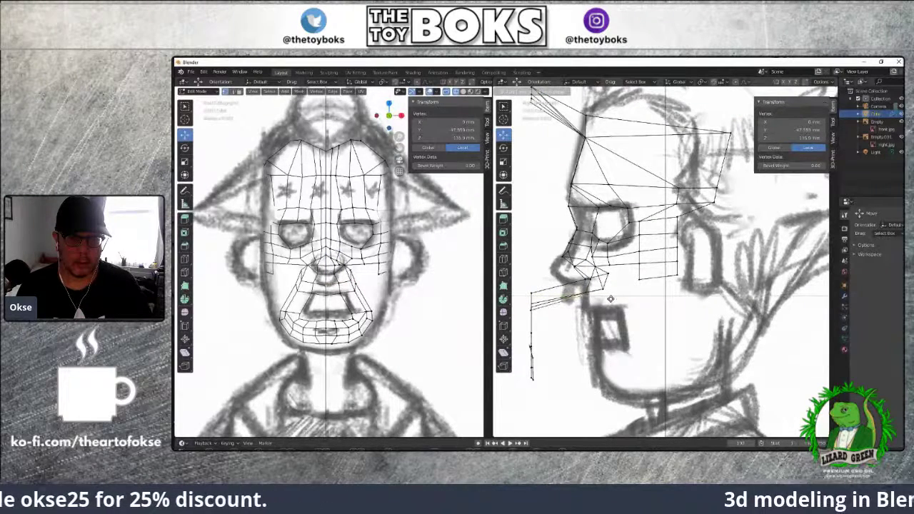
{"action": "left_click", "coordinate": [611, 298]}
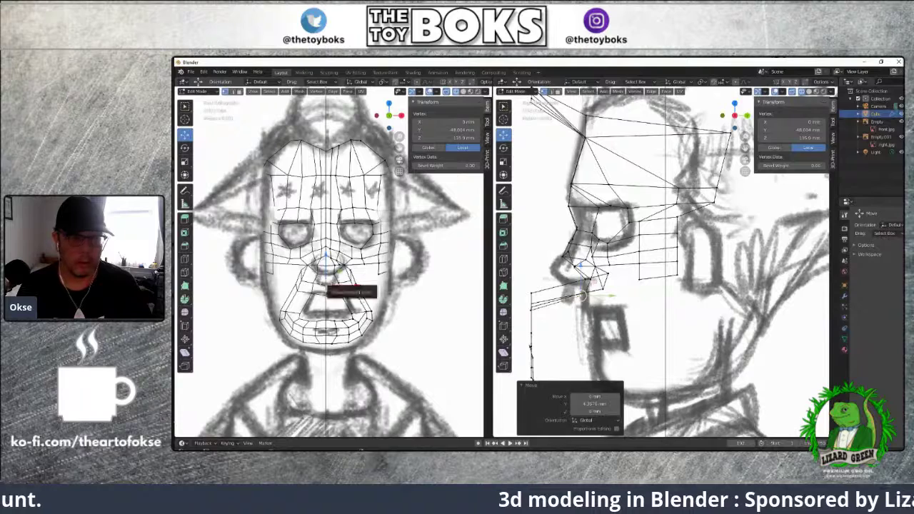
{"action": "key", "text": "g"}
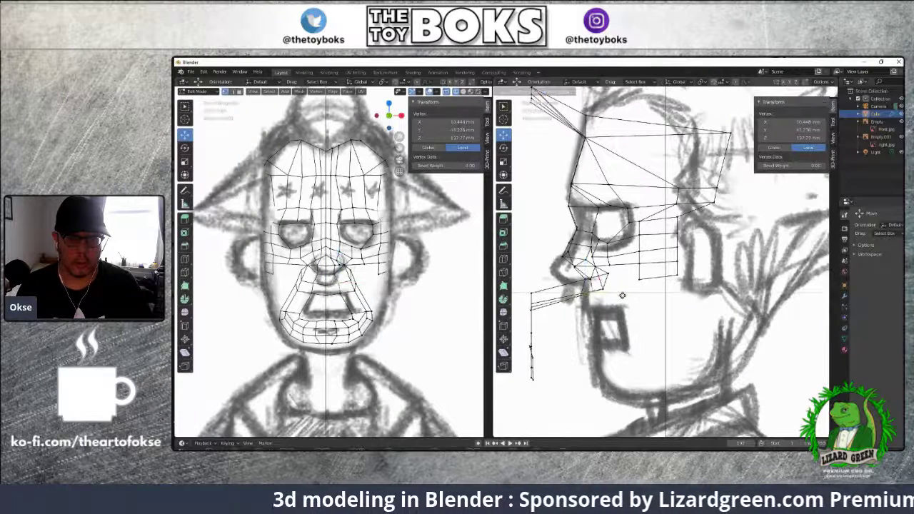
{"action": "left_click", "coordinate": [618, 295]}
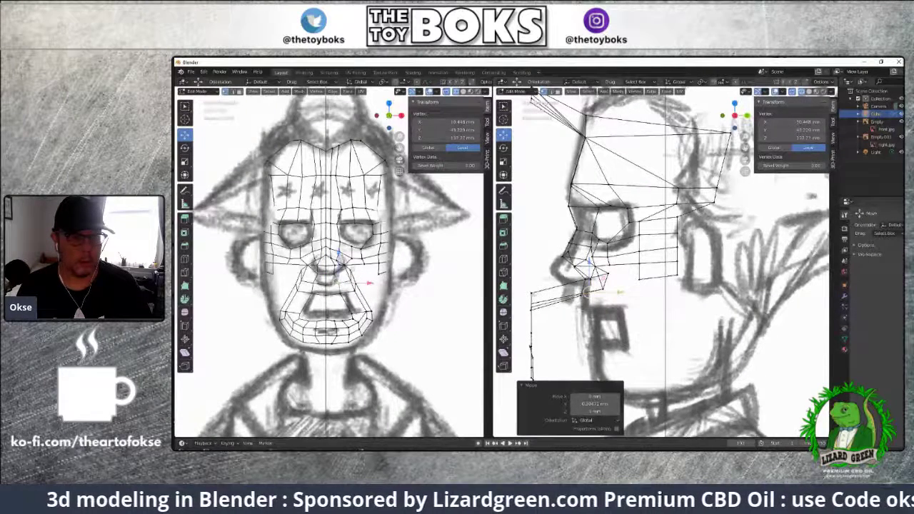
Move the two outer vertices beside the upper lip back along Y, behind the lip profile in the side view
{"action": "left_click", "coordinate": [550, 293]}
{"action": "key", "text": "g"}
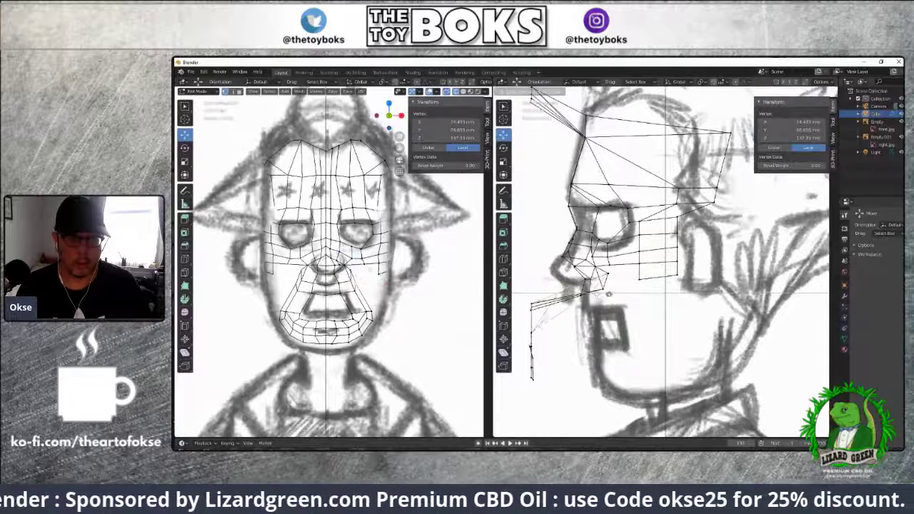
{"action": "left_click", "coordinate": [616, 294]}
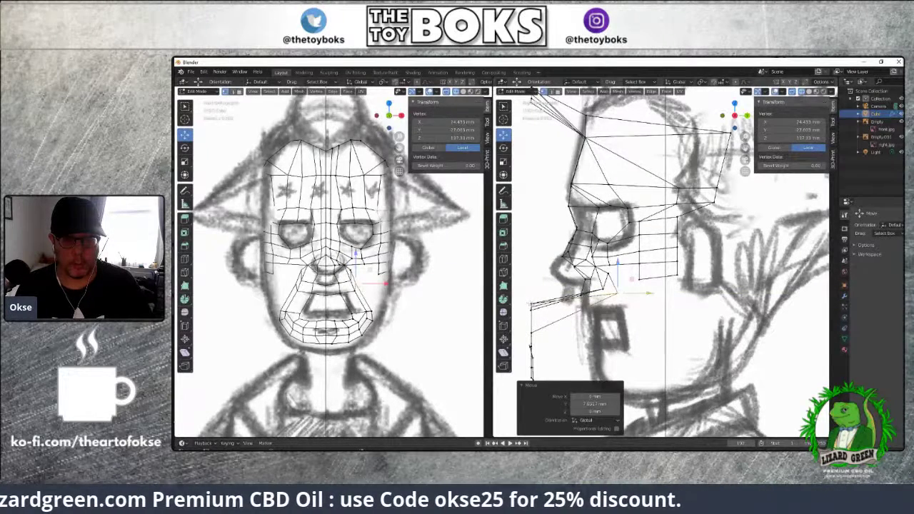
{"action": "left_click", "coordinate": [584, 304]}
{"action": "key", "text": "g"}
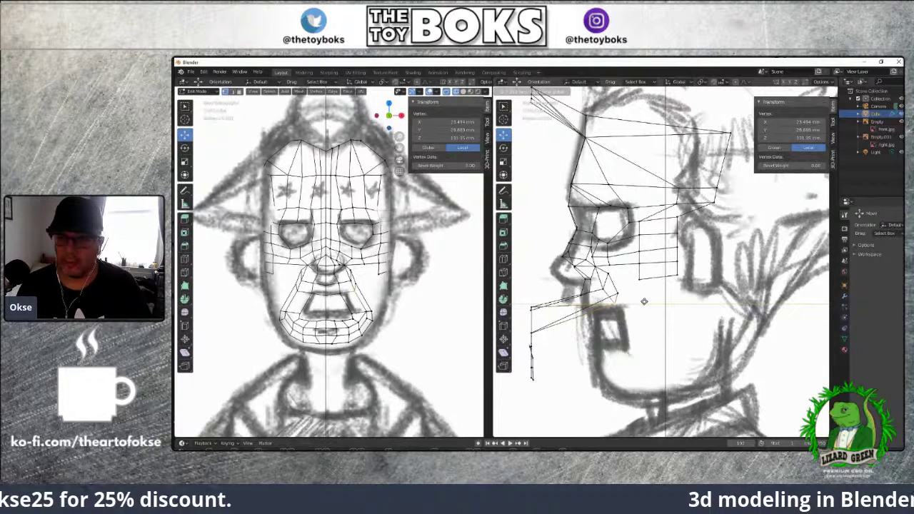
{"action": "left_click", "coordinate": [642, 298]}
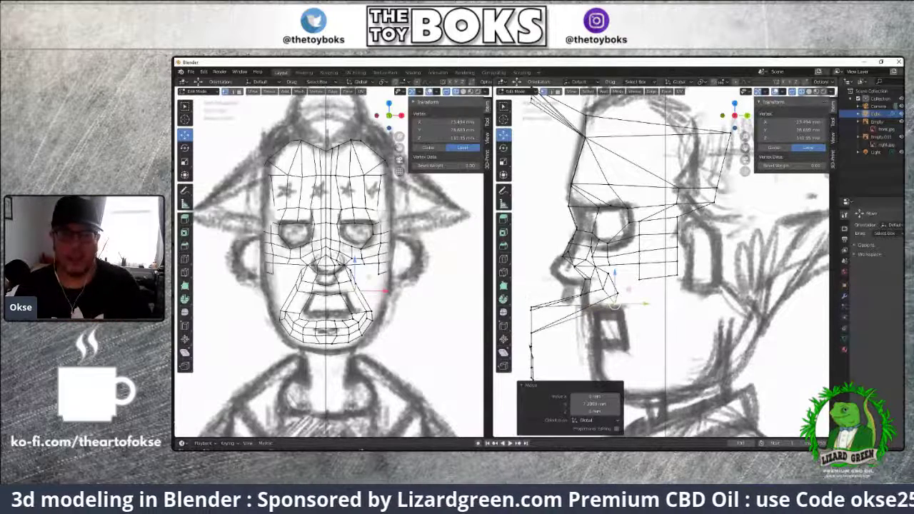
Move the upper lip edge's inner vertex and its centreline vertex back along Y to the side sketch's mouth opening
{"action": "left_click", "coordinate": [532, 309]}
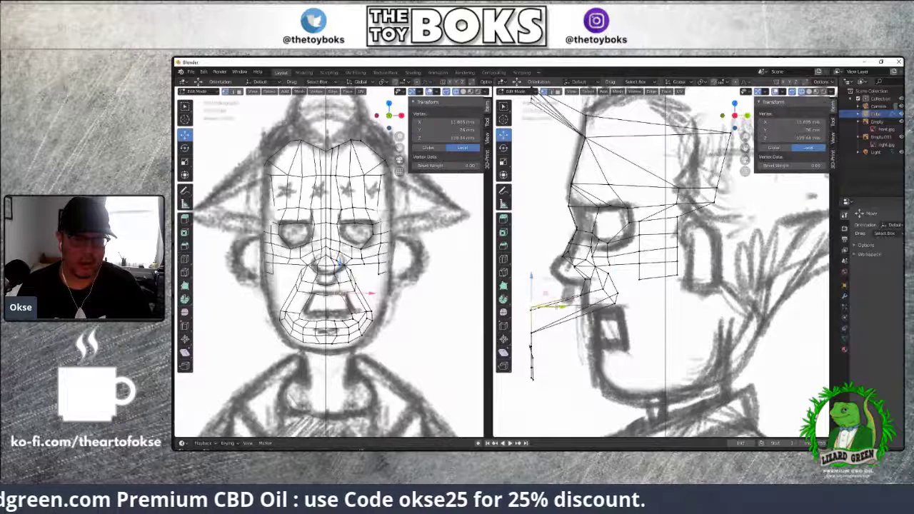
{"action": "key", "text": "g"}
{"action": "key", "text": "y"}
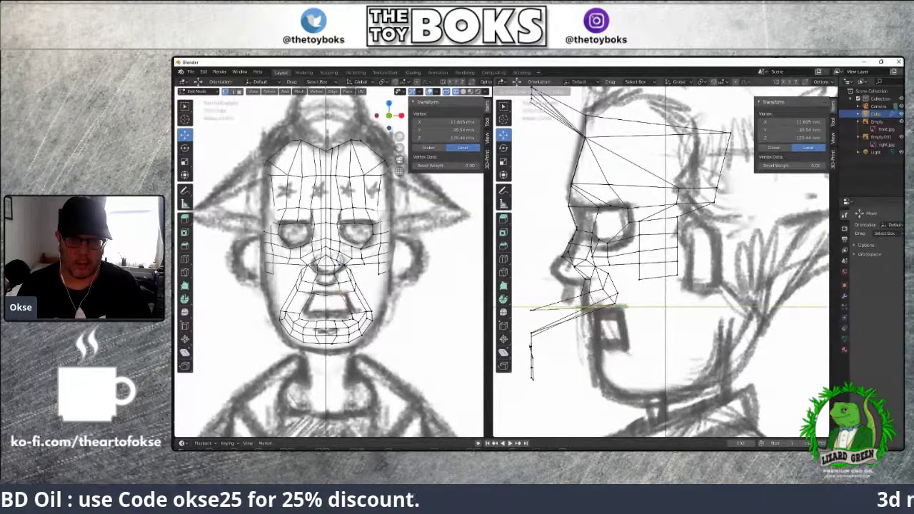
{"action": "left_click", "coordinate": [623, 307]}
{"action": "left_click", "coordinate": [533, 310]}
{"action": "key", "text": "g"}
{"action": "key", "text": "y"}
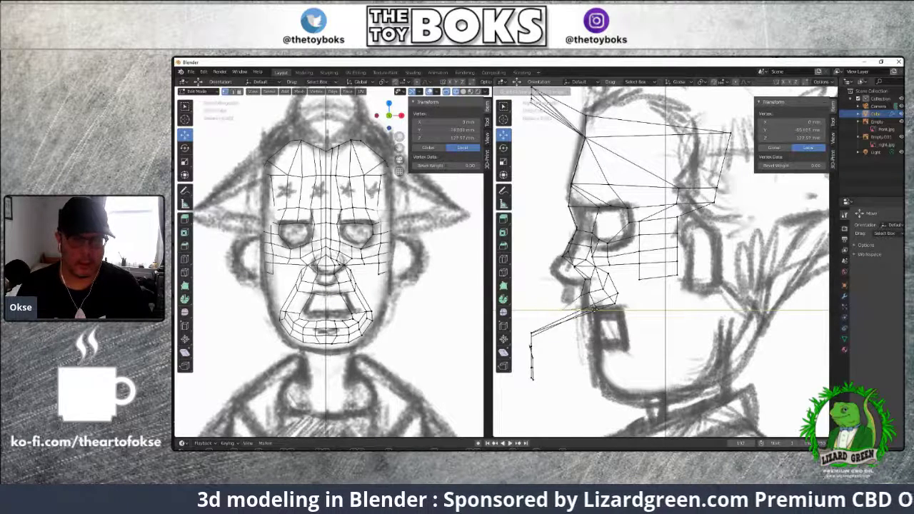
{"action": "left_click", "coordinate": [615, 311]}
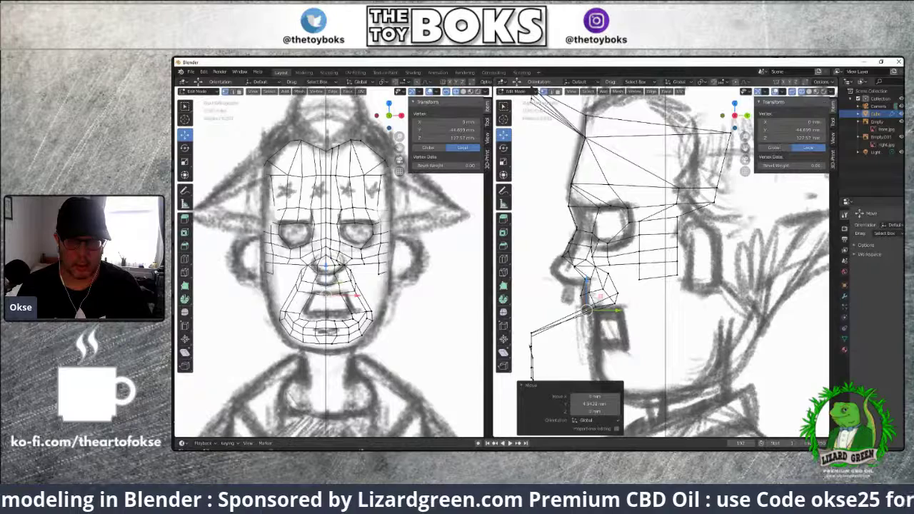
Move the outer vertex beside the mouth corner back along Y, behind the sketched mouth in the side view
{"action": "left_click", "coordinate": [590, 291]}
{"action": "left_click", "coordinate": [587, 259]}
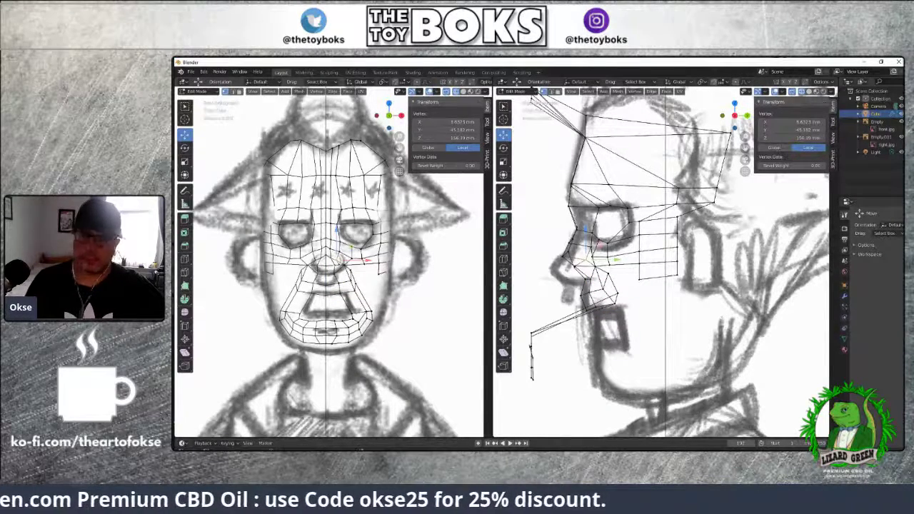
{"action": "left_click", "coordinate": [356, 286]}
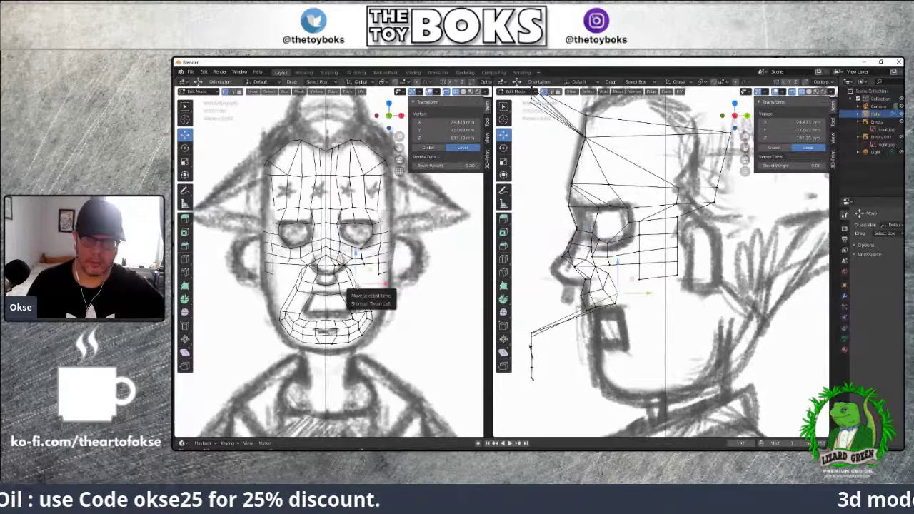
{"action": "left_click", "coordinate": [370, 312]}
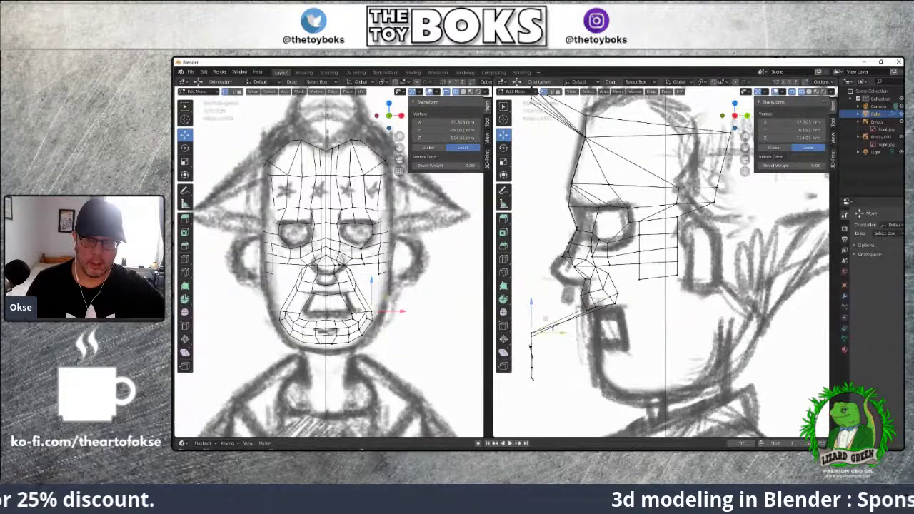
{"action": "key", "text": "e"}
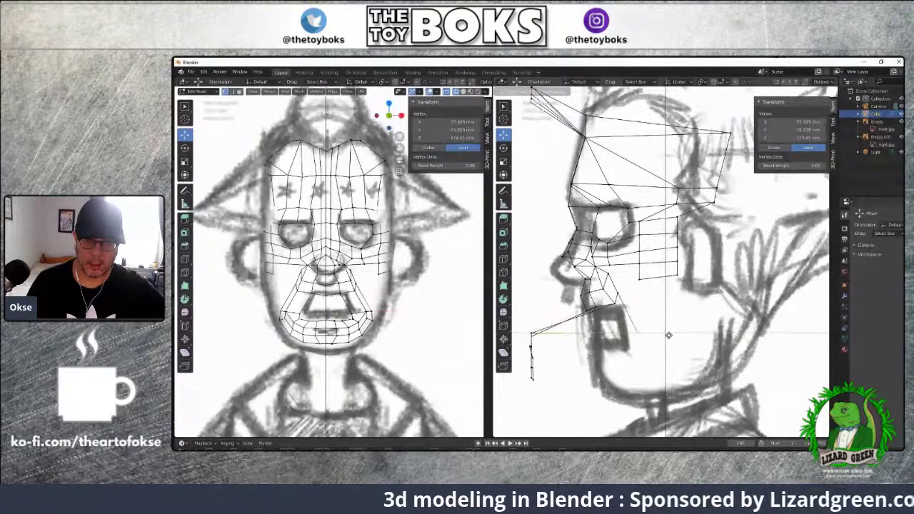
{"action": "left_click", "coordinate": [667, 336]}
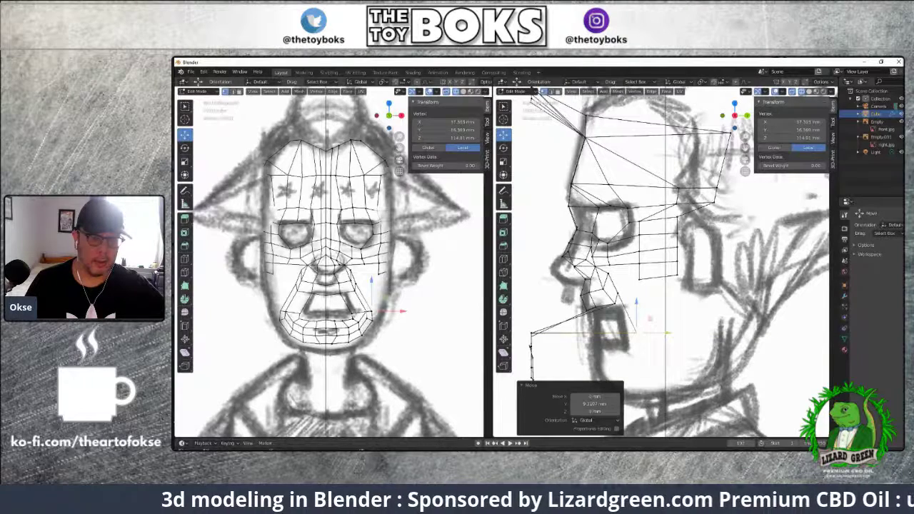
Move the neighbouring vertex just inside the outer mouth corner back along Y to the rear of the sketched mouth
{"action": "left_click", "coordinate": [532, 334]}
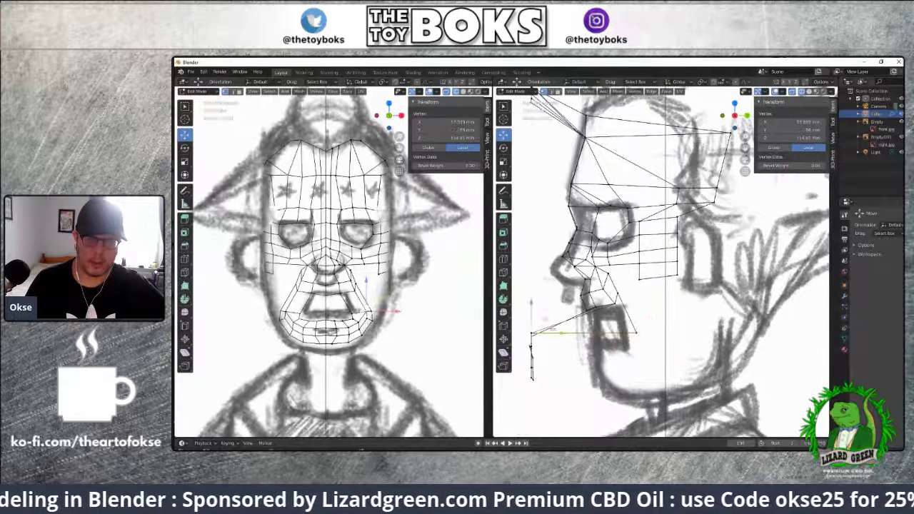
{"action": "key", "text": "e"}
{"action": "left_click", "coordinate": [638, 333]}
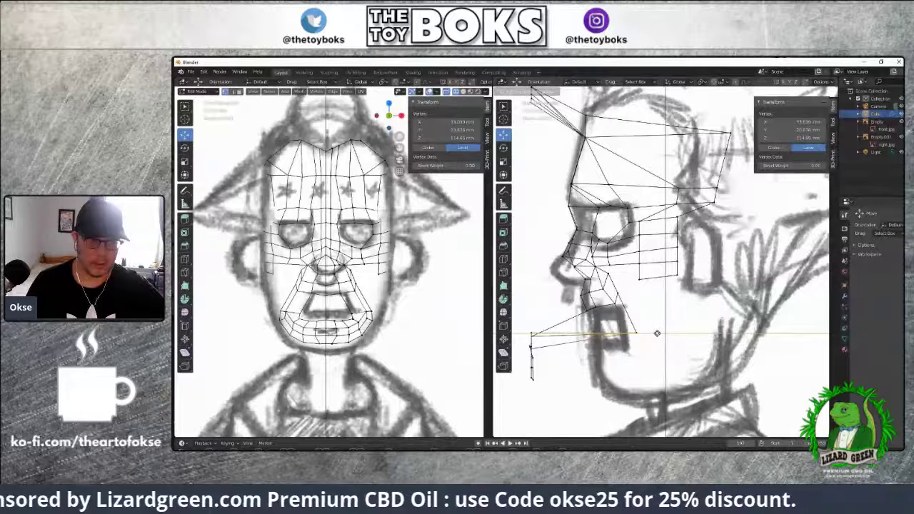
{"action": "left_click", "coordinate": [657, 334]}
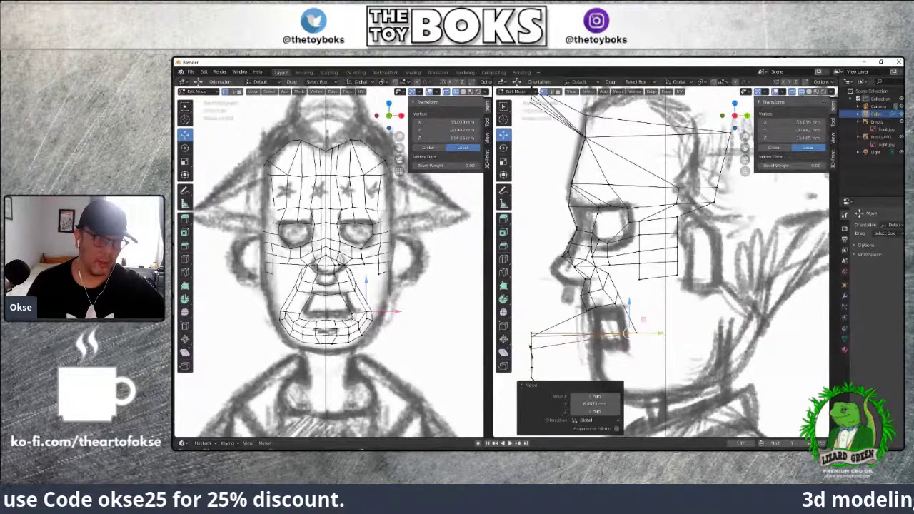
Move the lower-lip corner vertex and the remaining forward vertex at the outer mouth corner back along Y onto the sketched mouth
{"action": "left_click", "coordinate": [533, 334]}
{"action": "key", "text": "e"}
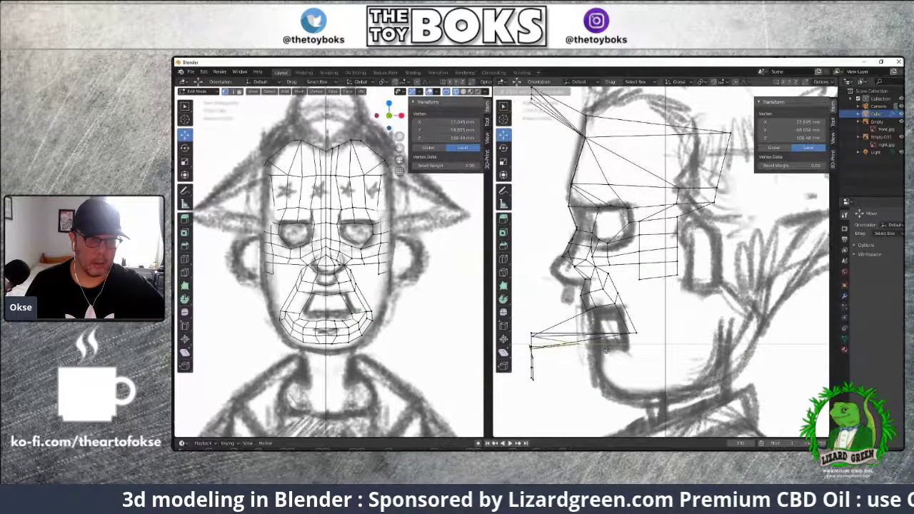
{"action": "left_click", "coordinate": [622, 345]}
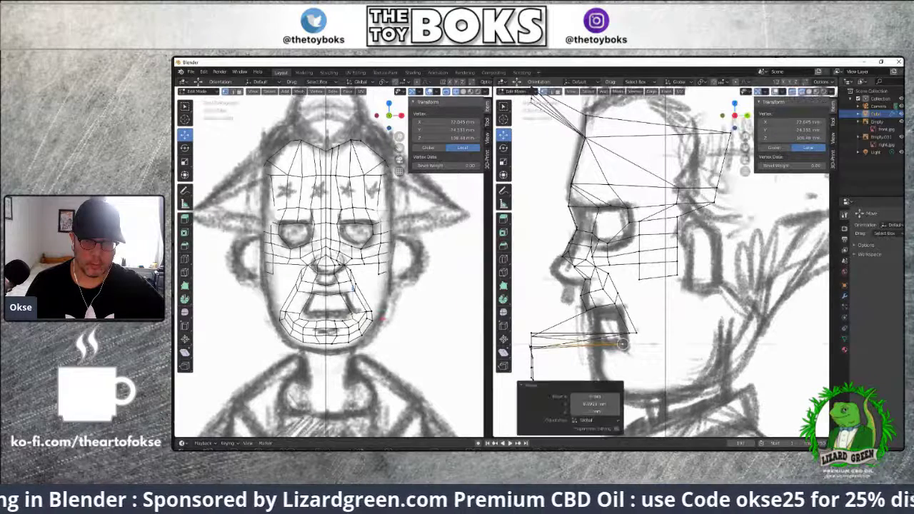
{"action": "key", "text": "ctrl+z"}
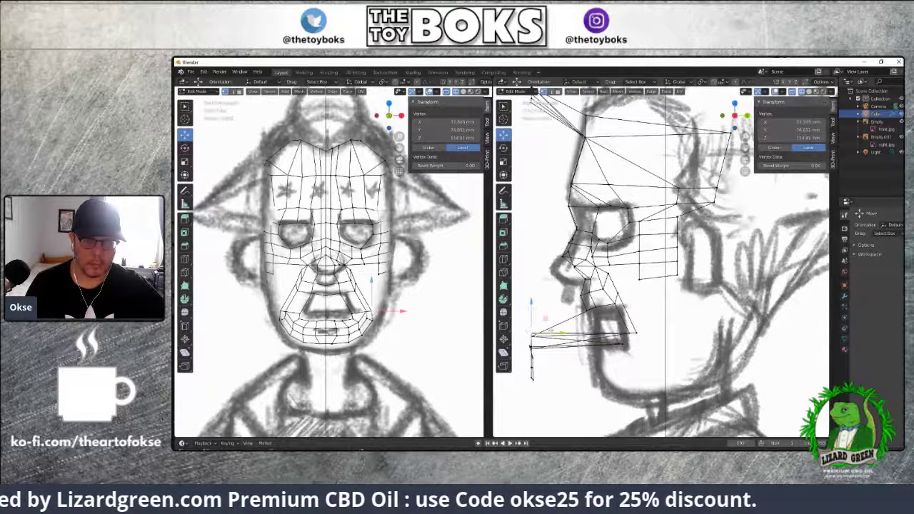
{"action": "key", "text": "e"}
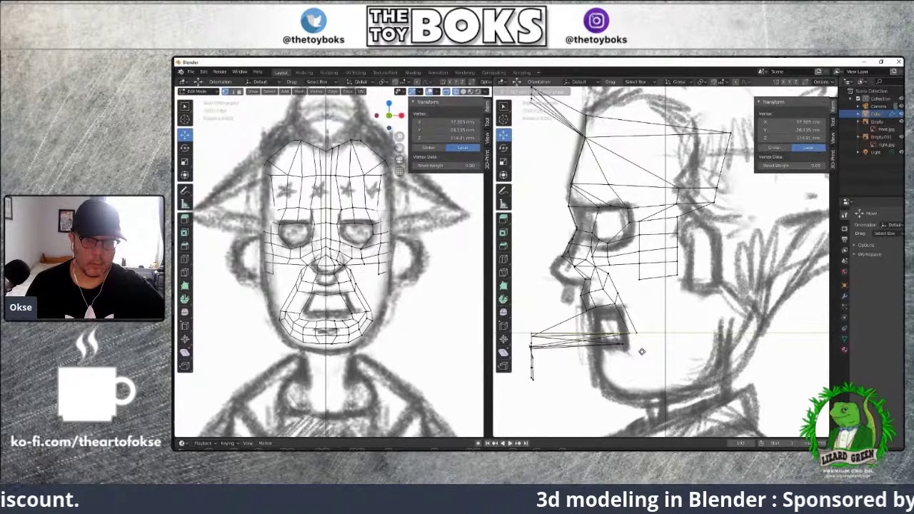
{"action": "left_click", "coordinate": [641, 351]}
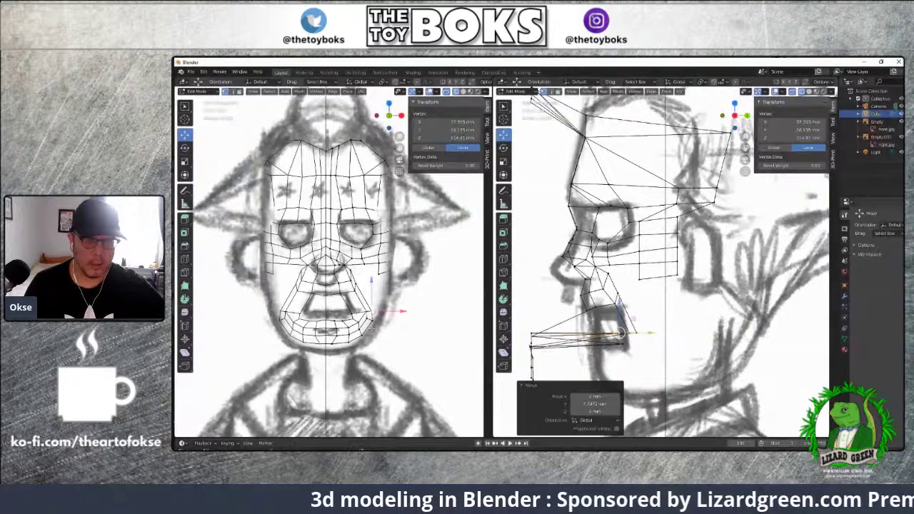
Move the lower lip edge's centreline vertex and the centreline vertex below it back along Y to the sketched lower-lip profile
{"action": "left_click_drag", "start_coordinate": [355, 314], "coordinate": [350, 322]}
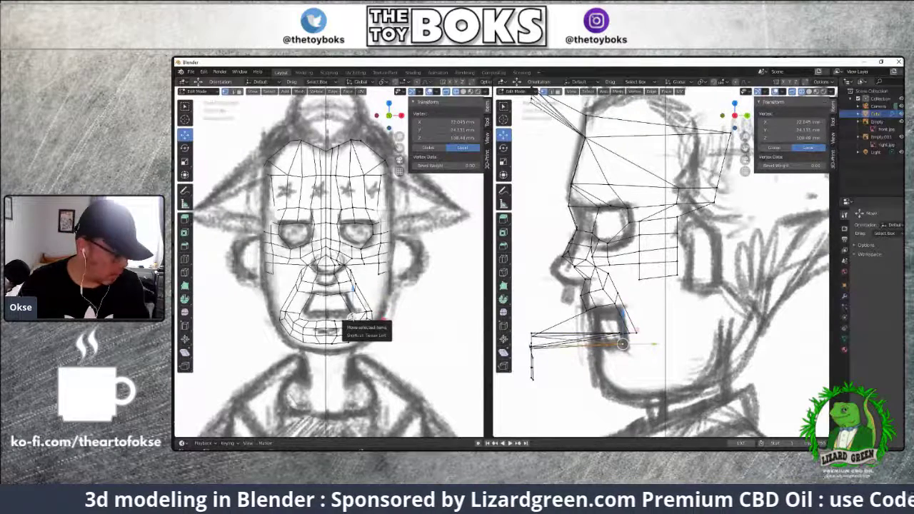
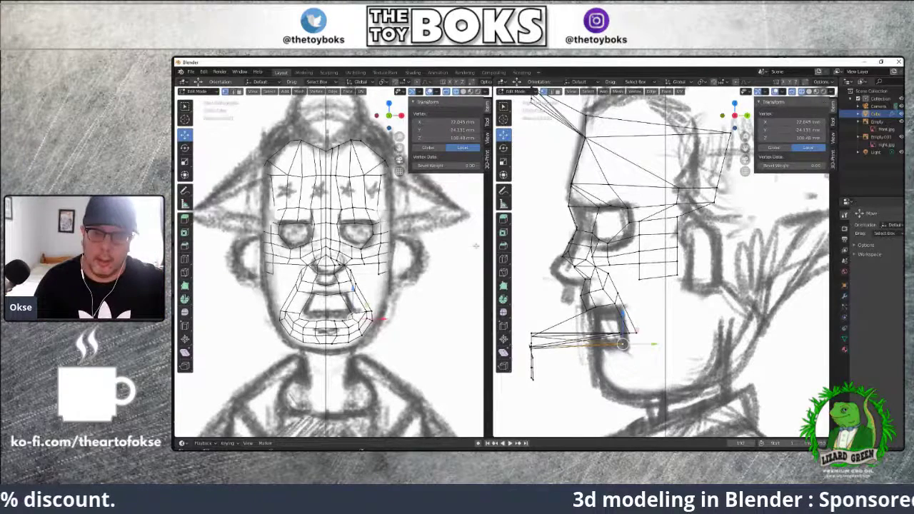
{"action": "left_click", "coordinate": [328, 321]}
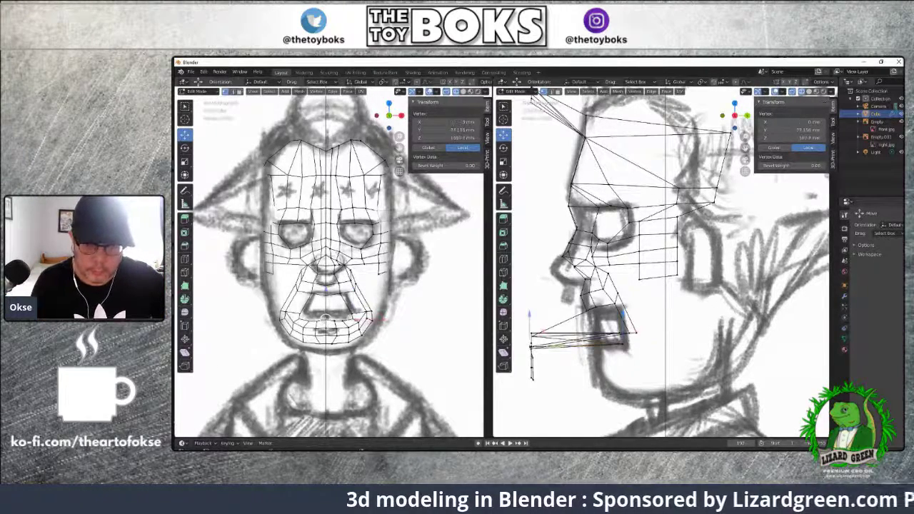
{"action": "key", "text": "g"}
{"action": "key", "text": "y"}
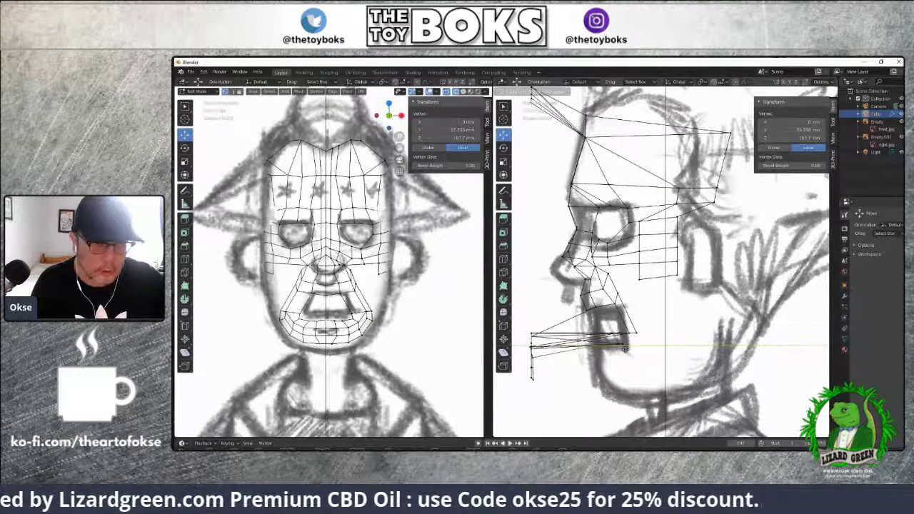
{"action": "left_click", "coordinate": [625, 349]}
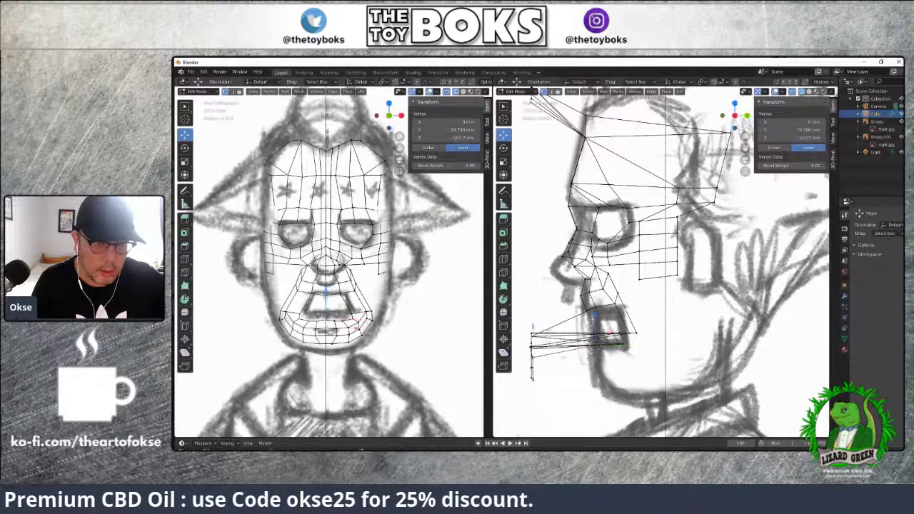
{"action": "key", "text": "g"}
{"action": "key", "text": "y"}
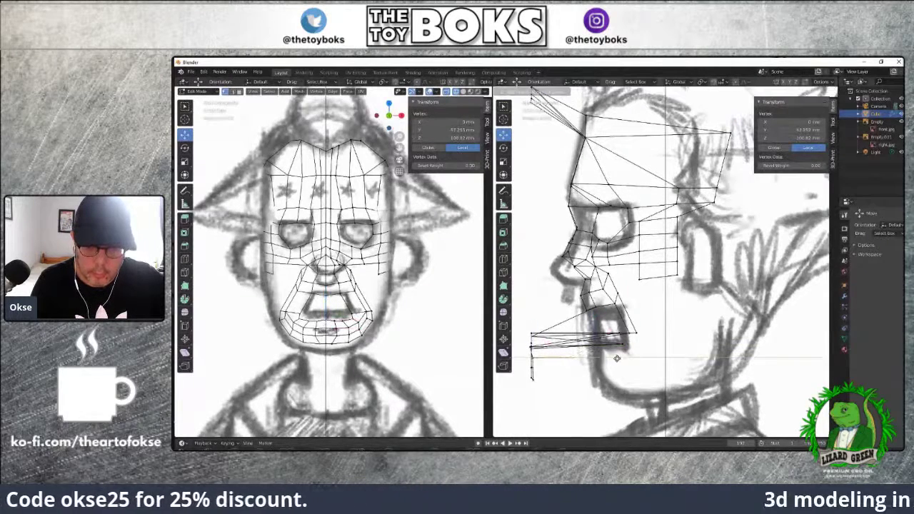
{"action": "left_click", "coordinate": [618, 359]}
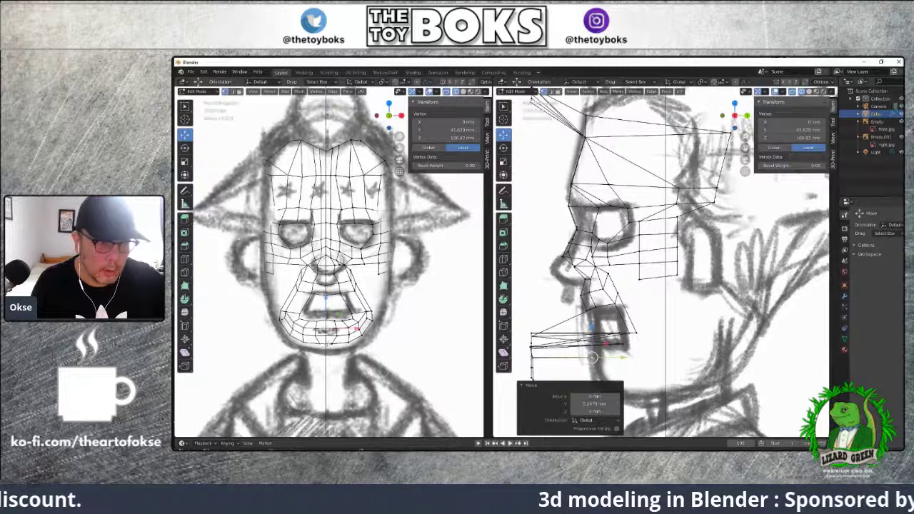
Move the bottommost centreline vertex of the chin back along Y to the front of the sketched chin
{"action": "left_click", "coordinate": [532, 378]}
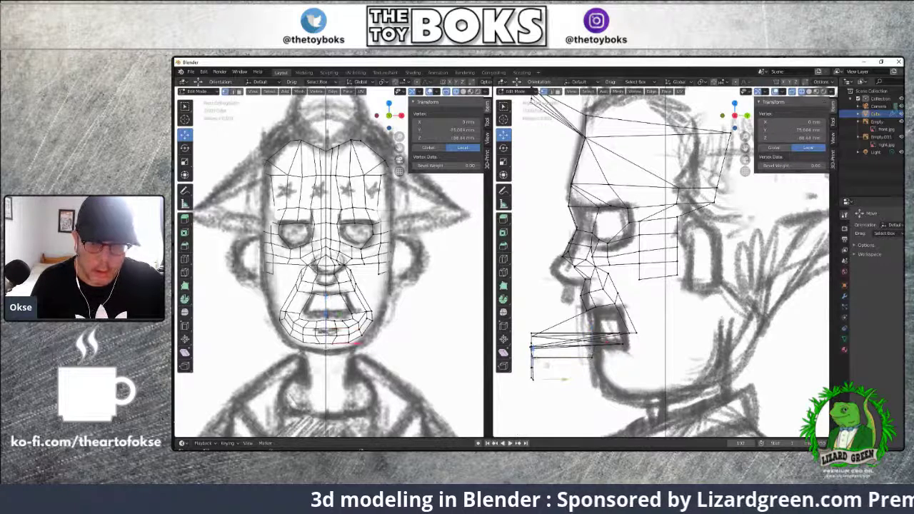
{"action": "key", "text": "g"}
{"action": "key", "text": "y"}
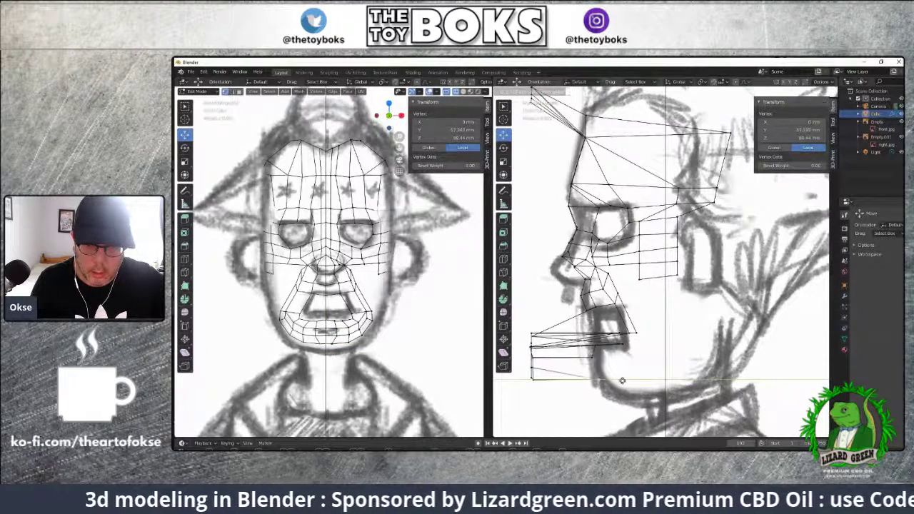
{"action": "left_click", "coordinate": [624, 380]}
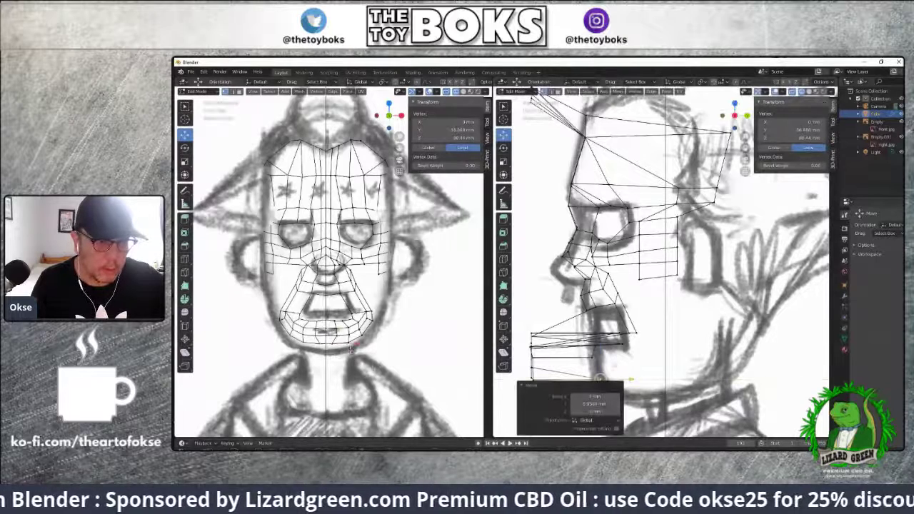
Move the lower lip's first vertex beside the centreline and its neighbour one row below back along Y to the sketched profile
{"action": "left_click", "coordinate": [326, 317]}
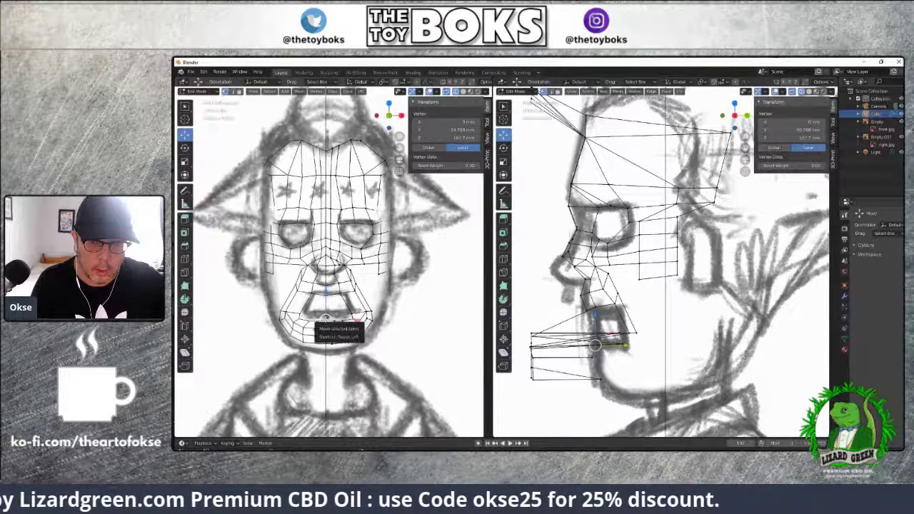
{"action": "left_click", "coordinate": [326, 329]}
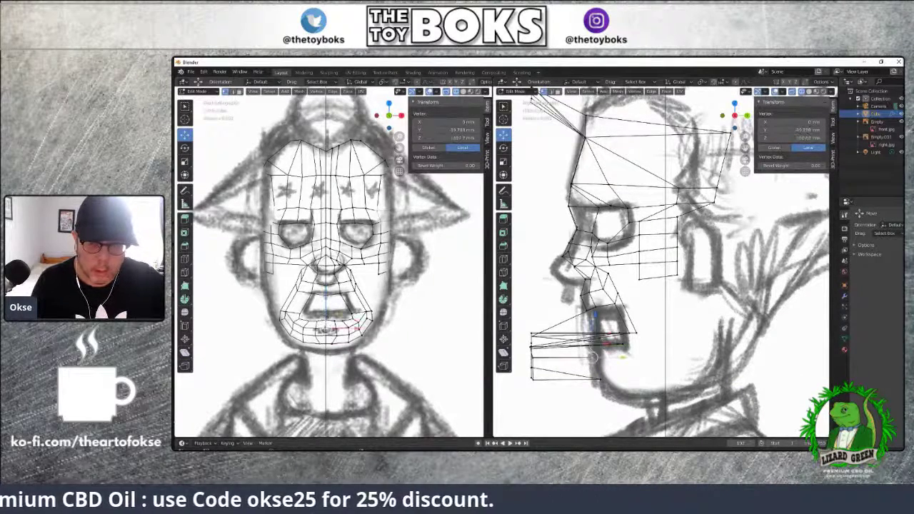
{"action": "left_click", "coordinate": [355, 328]}
{"action": "left_click", "coordinate": [327, 344]}
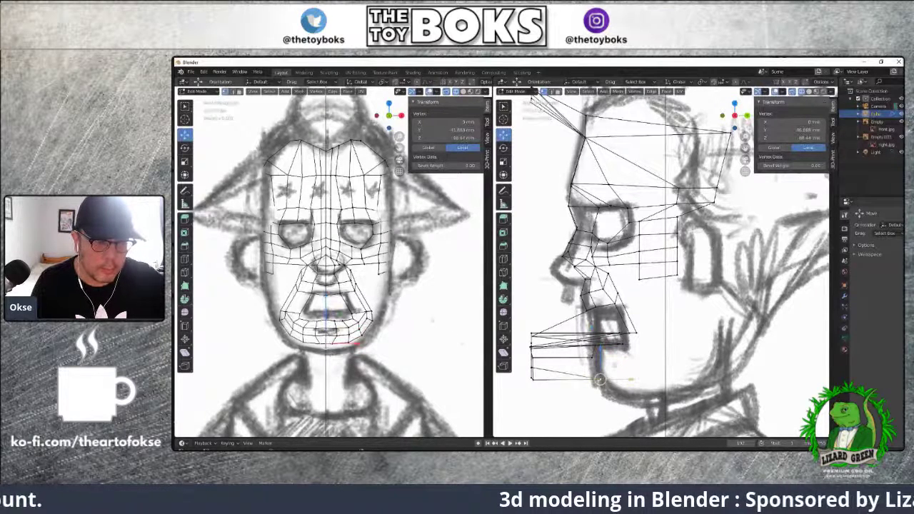
{"action": "left_click", "coordinate": [350, 318]}
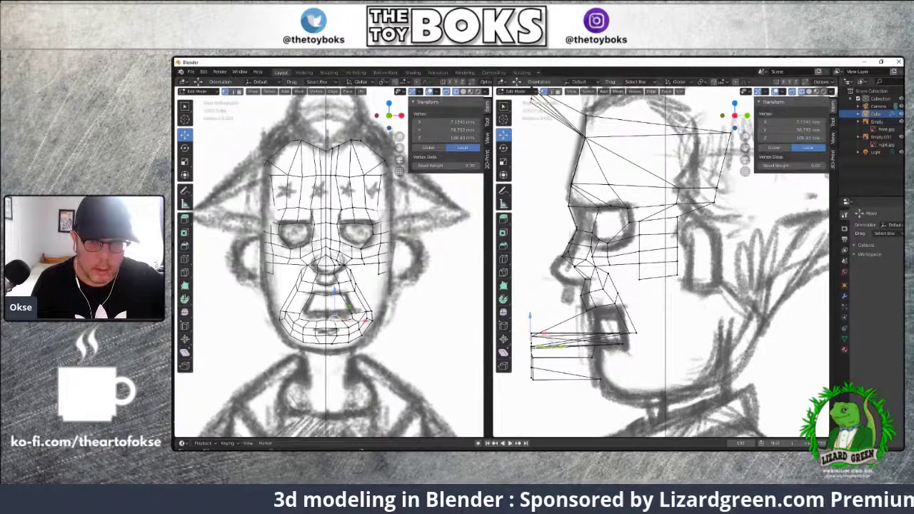
{"action": "key", "text": "g"}
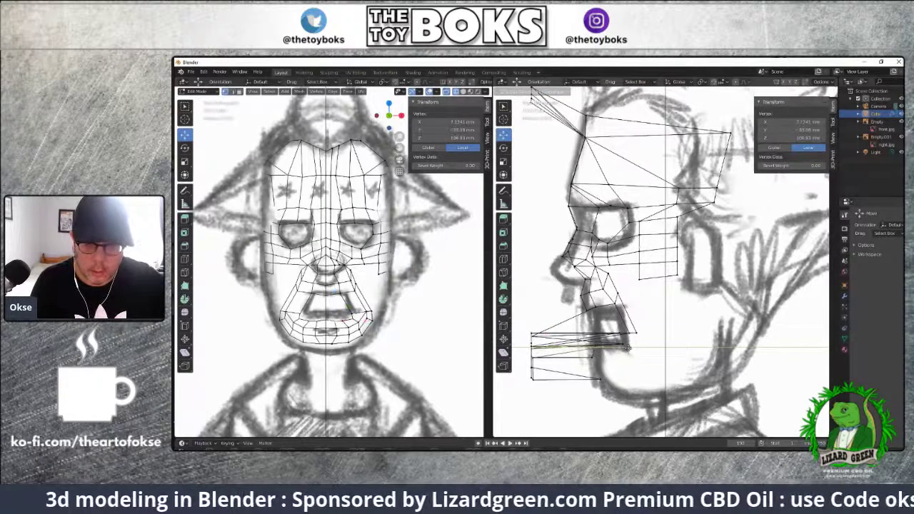
{"action": "left_click", "coordinate": [602, 348]}
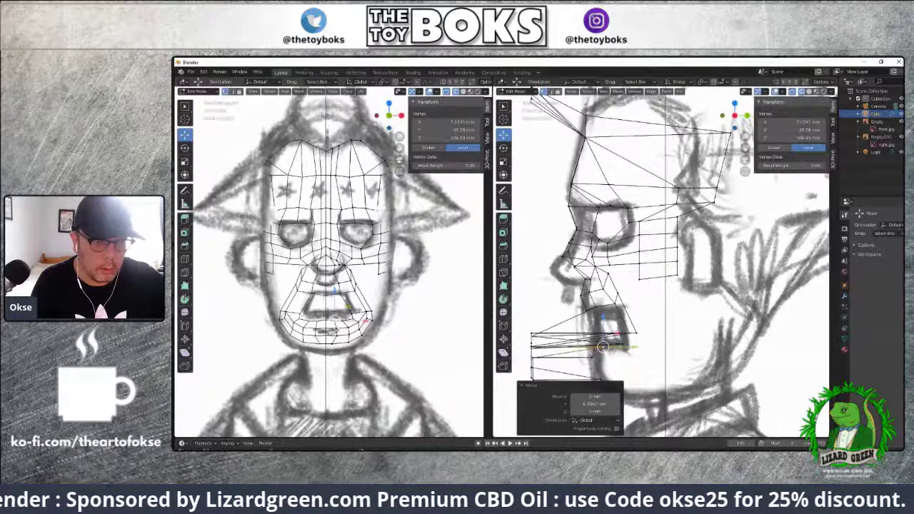
{"action": "left_click", "coordinate": [363, 325]}
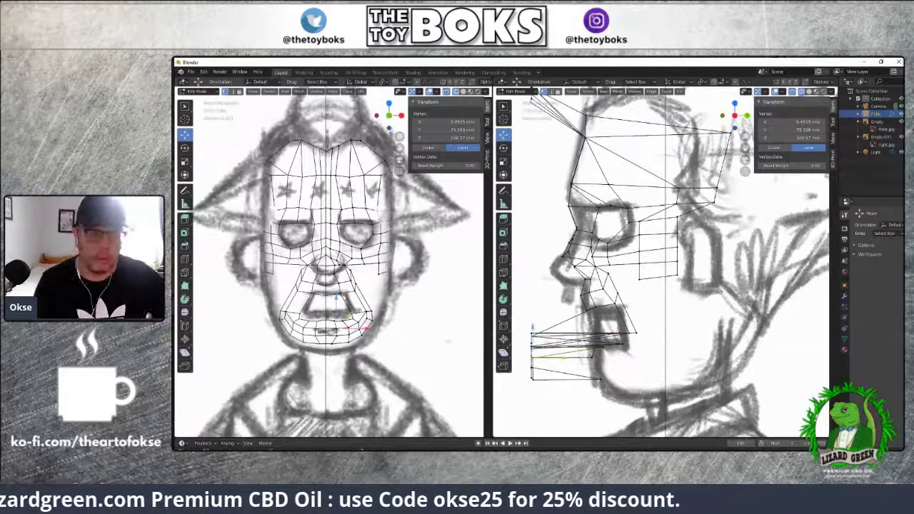
{"action": "key", "text": "g"}
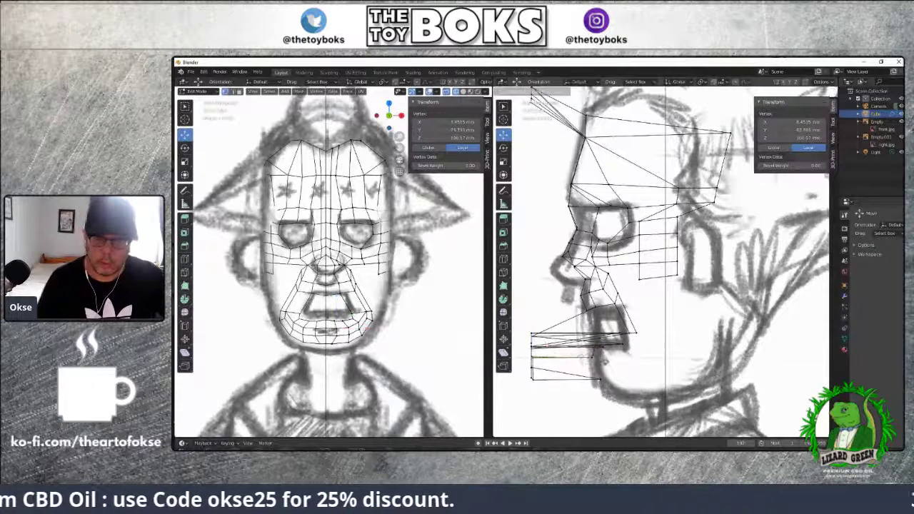
{"action": "left_click", "coordinate": [626, 347]}
Move the outer vertex of the chin's bottom edge back along Y to the sketched chin outline in the side view
{"action": "left_click", "coordinate": [622, 344]}
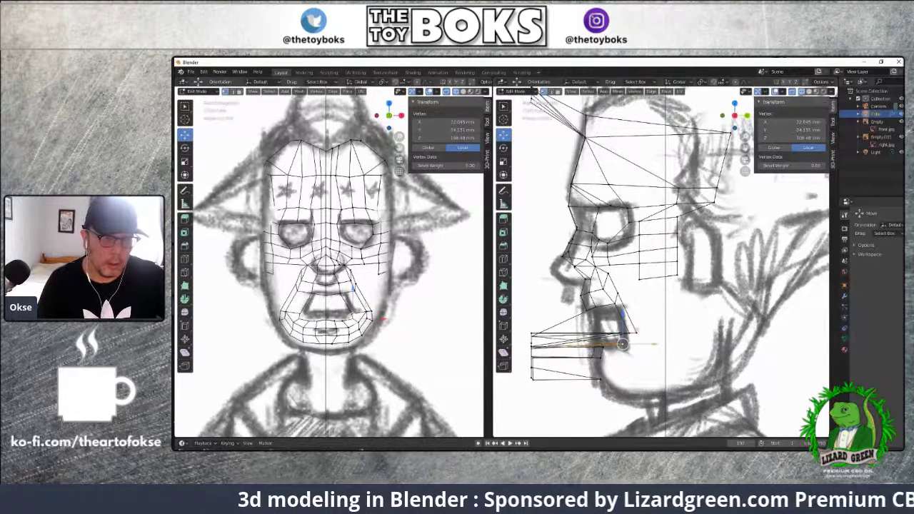
{"action": "left_click", "coordinate": [348, 344]}
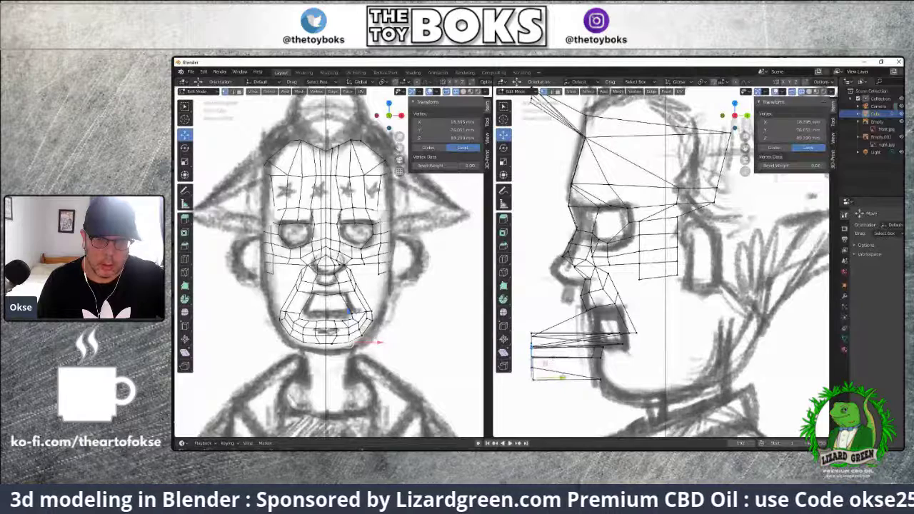
{"action": "left_click", "coordinate": [562, 373]}
{"action": "key", "text": "g"}
{"action": "key", "text": "y"}
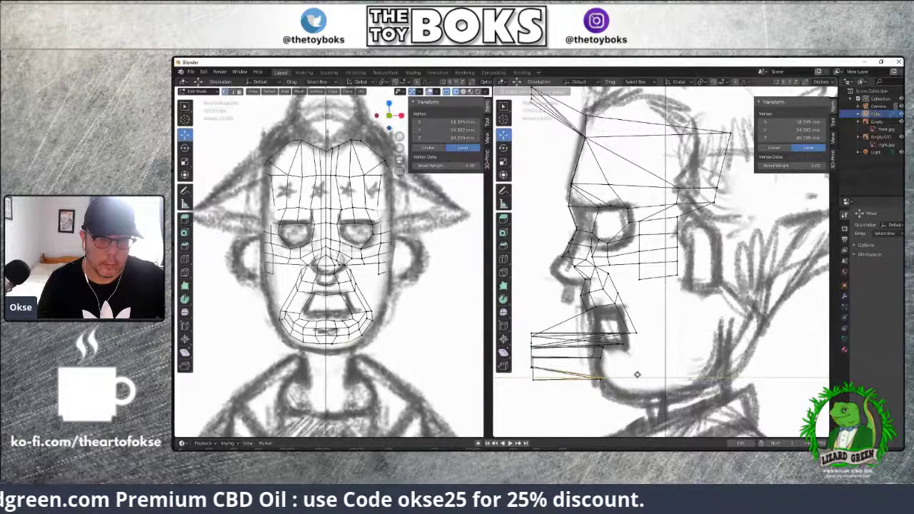
{"action": "left_click", "coordinate": [637, 374]}
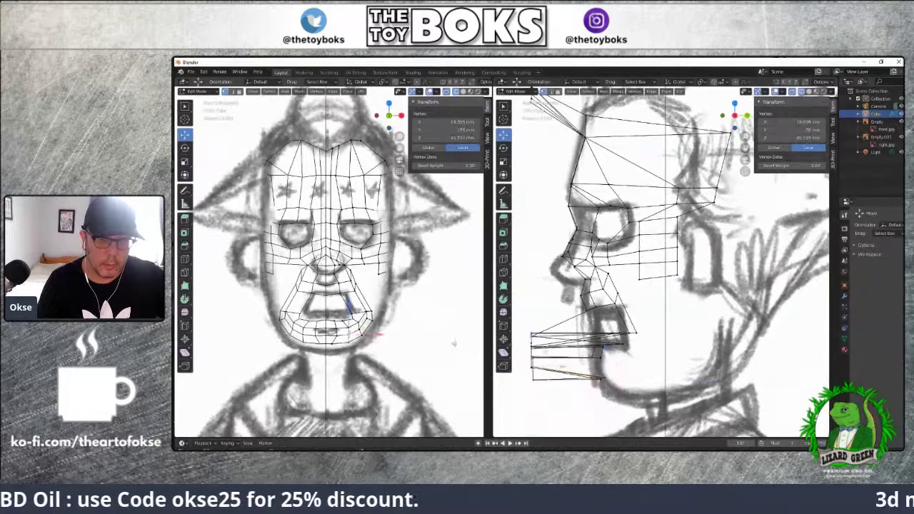
Move the two vertices above the chin's outer bottom vertex back along Y to the sketched chin and lower-lip outline
{"action": "left_click", "coordinate": [561, 365]}
{"action": "key", "text": "g"}
{"action": "key", "text": "y"}
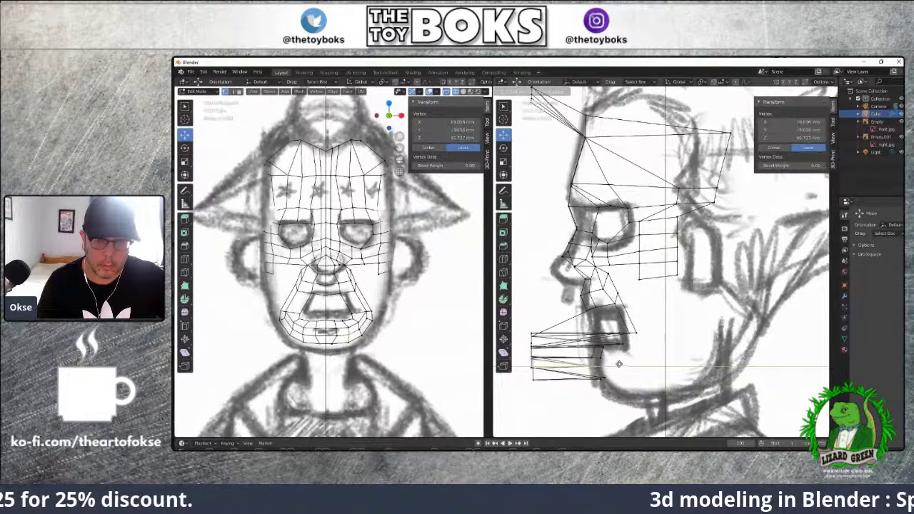
{"action": "left_click", "coordinate": [628, 366]}
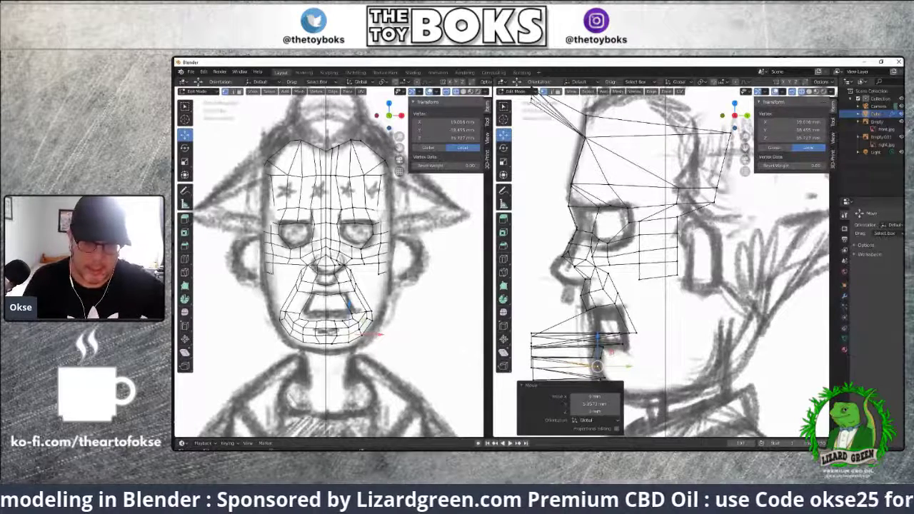
{"action": "left_click", "coordinate": [346, 326]}
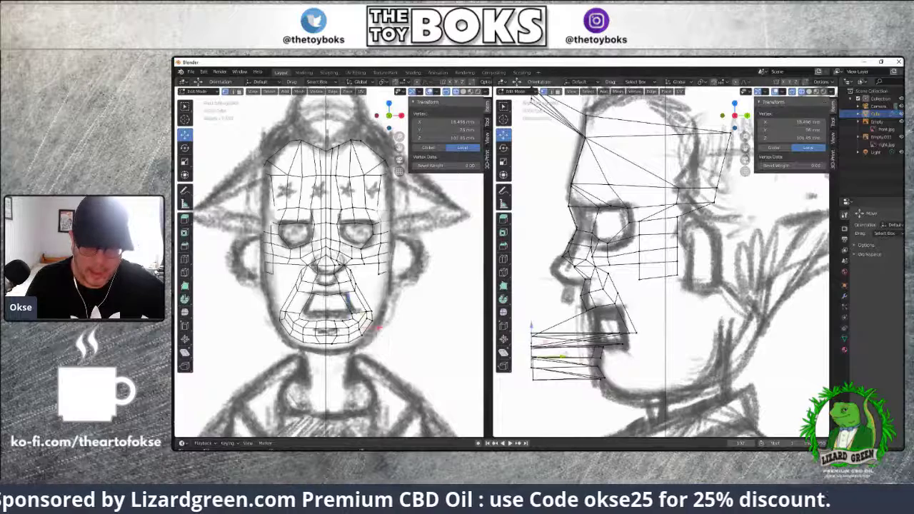
{"action": "key", "text": "g"}
{"action": "key", "text": "y"}
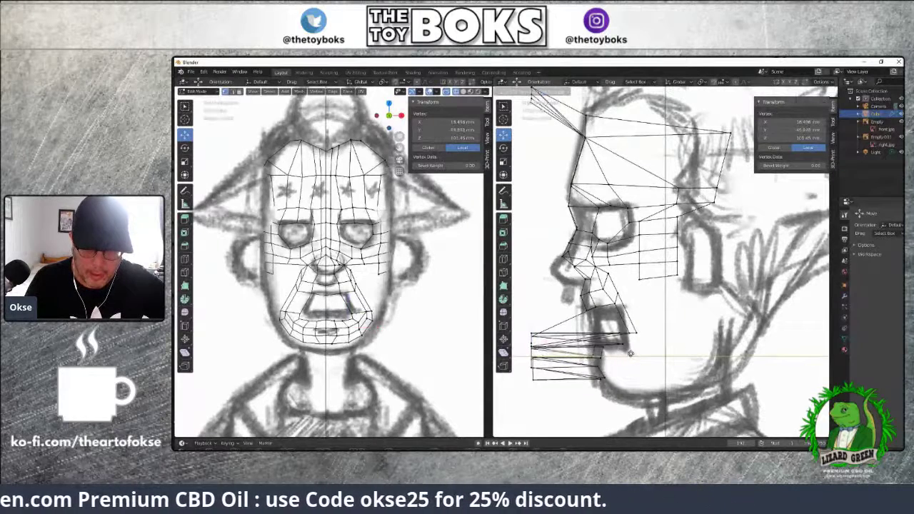
{"action": "left_click", "coordinate": [631, 354]}
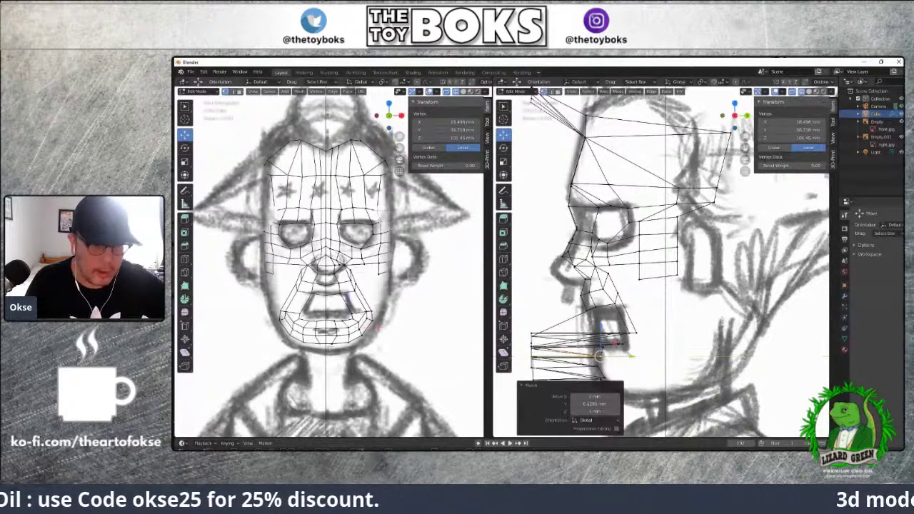
Move the vertices beside the centreline in the chin's bottom row and the row above it back along Y to the sketched chin
{"action": "left_click", "coordinate": [335, 318]}
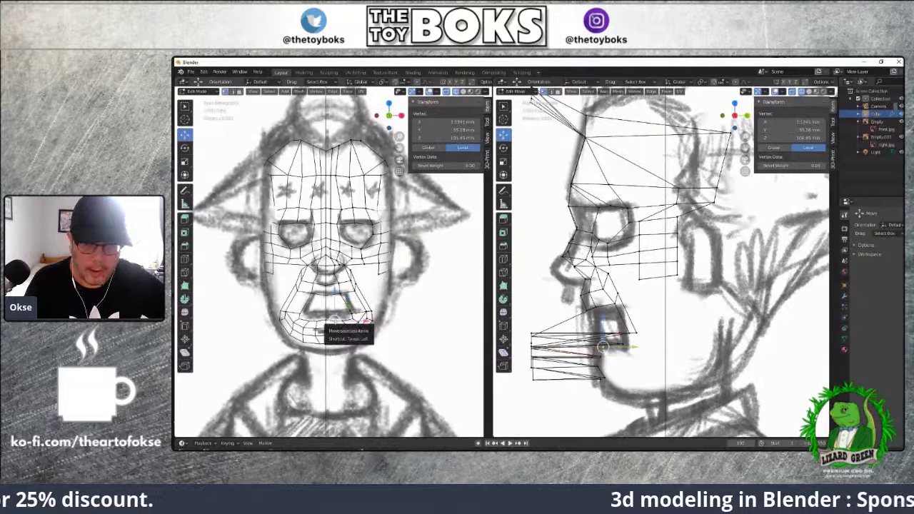
{"action": "left_click_drag", "start_coordinate": [336, 321], "coordinate": [336, 327]}
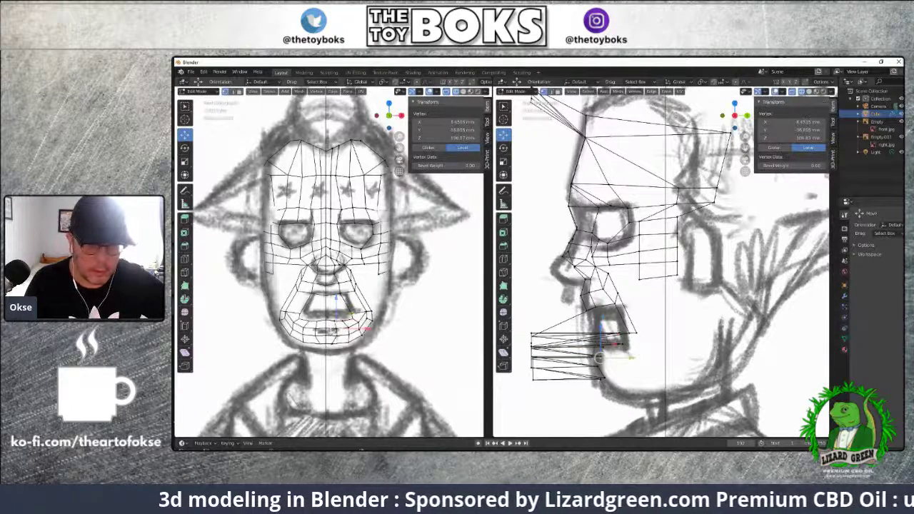
{"action": "left_click", "coordinate": [580, 368]}
{"action": "left_click_drag", "start_coordinate": [580, 367], "coordinate": [627, 367]}
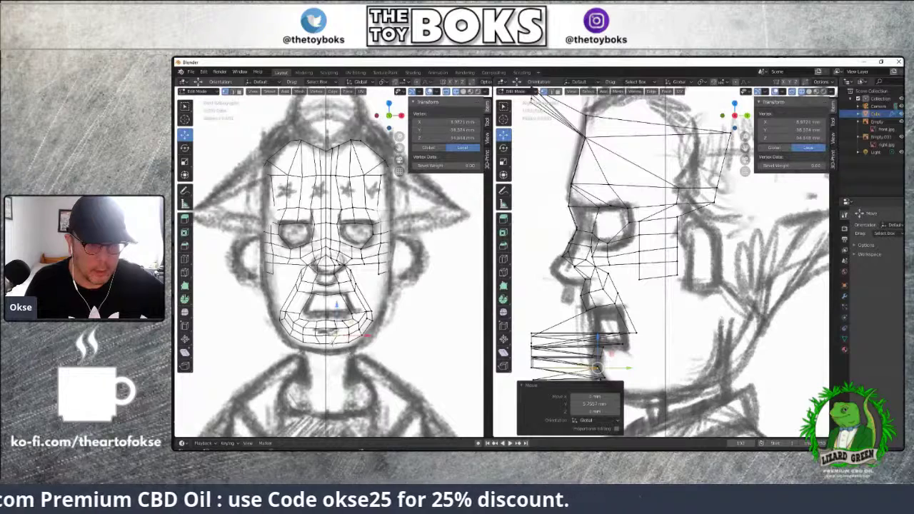
{"action": "left_click", "coordinate": [533, 350]}
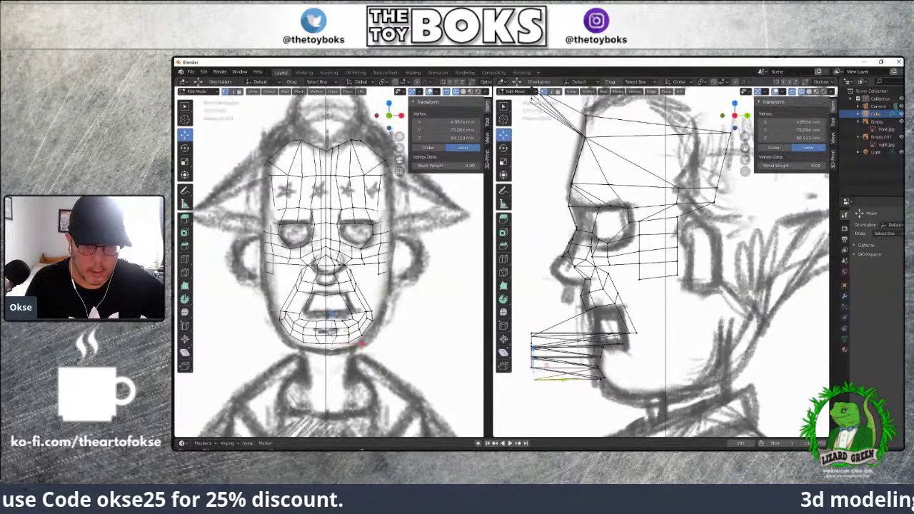
{"action": "left_click_drag", "start_coordinate": [572, 380], "coordinate": [635, 381]}
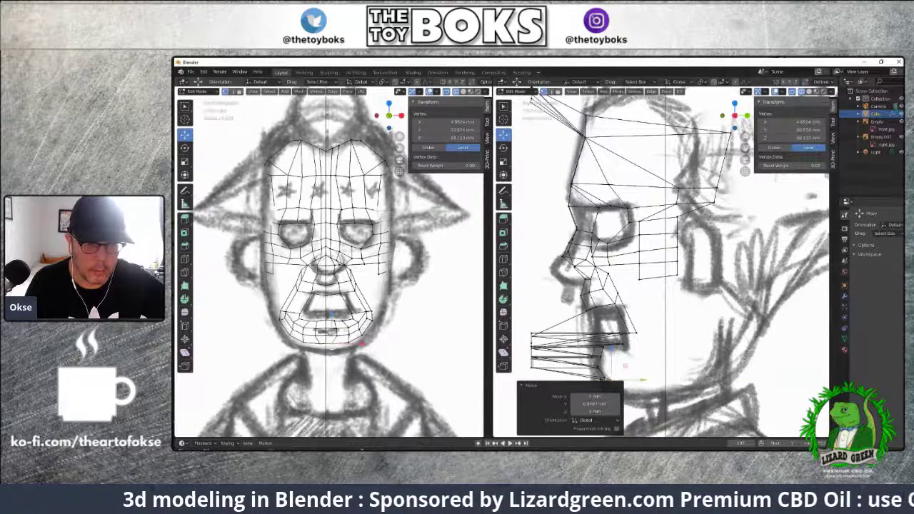
Move the three vertices between the lower lip's outer part and the chin back along Y to the sketched profile
{"action": "left_click", "coordinate": [343, 320]}
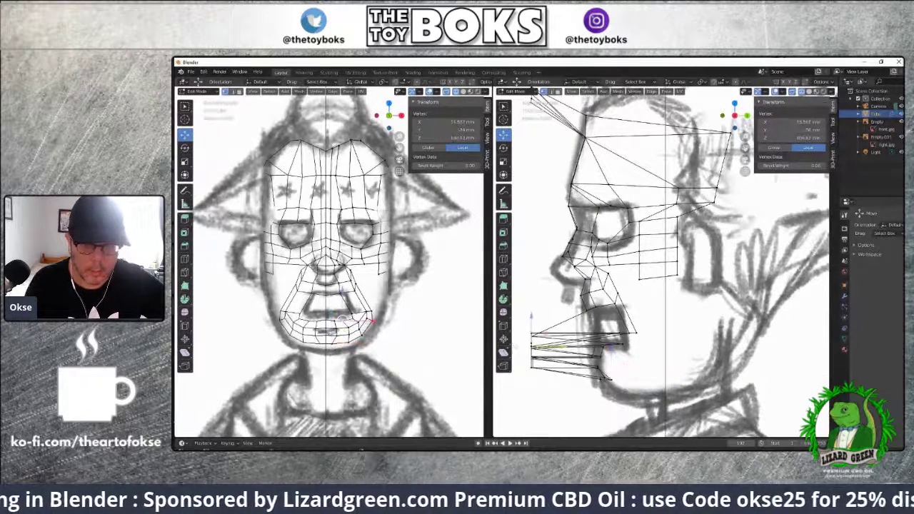
{"action": "left_click_drag", "start_coordinate": [557, 347], "coordinate": [611, 347]}
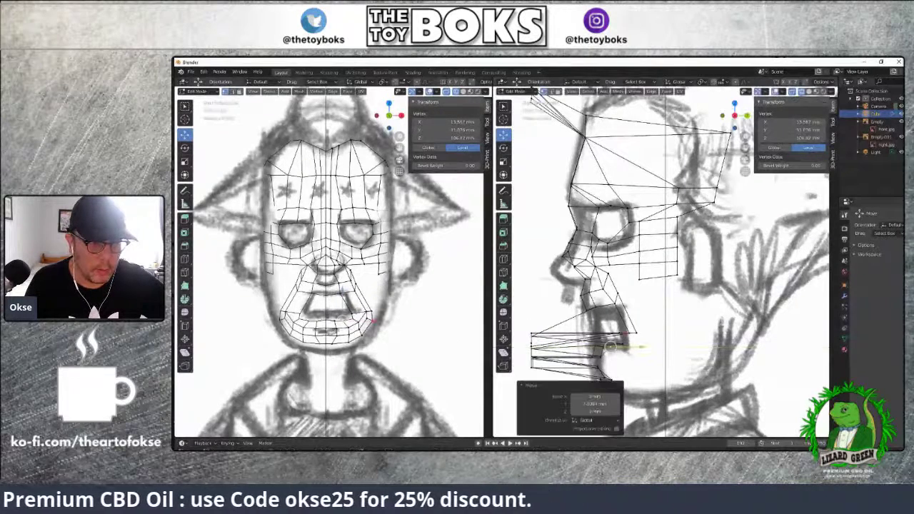
{"action": "left_click", "coordinate": [351, 329]}
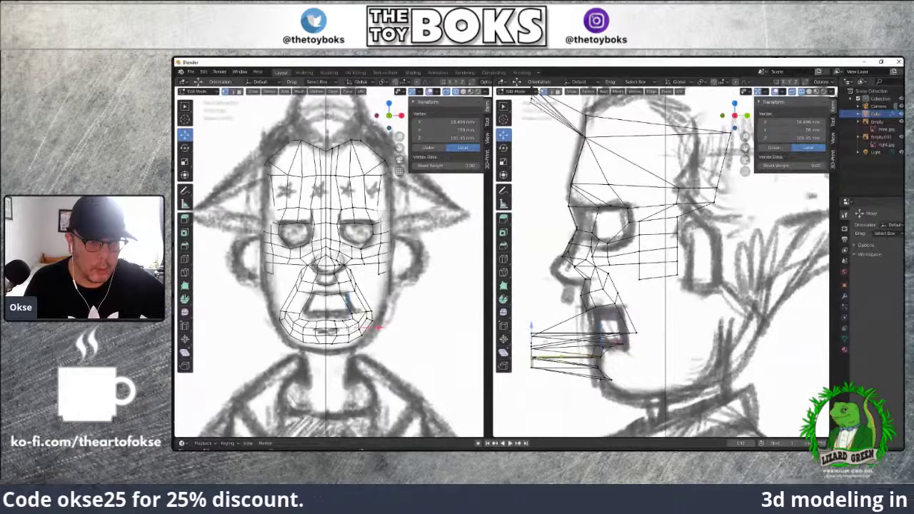
{"action": "left_click_drag", "start_coordinate": [630, 355], "coordinate": [640, 362]}
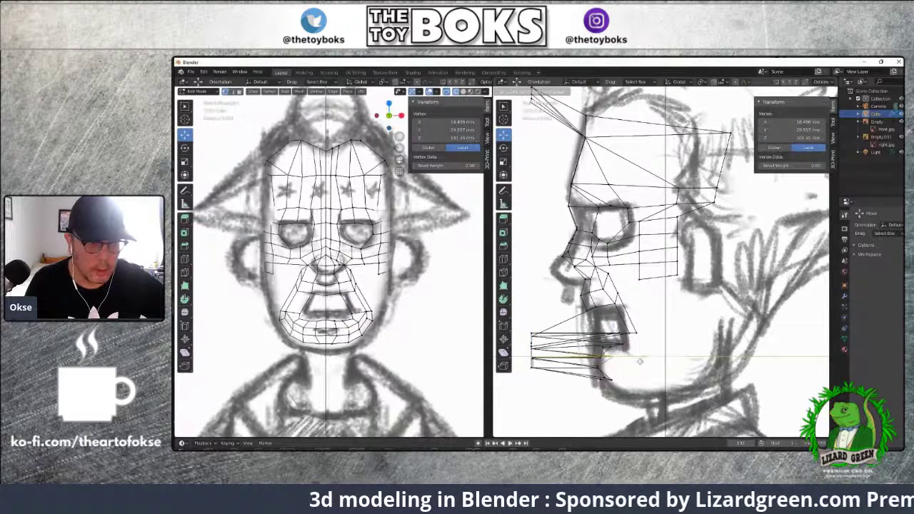
{"action": "left_click", "coordinate": [639, 362]}
{"action": "left_click", "coordinate": [351, 333]}
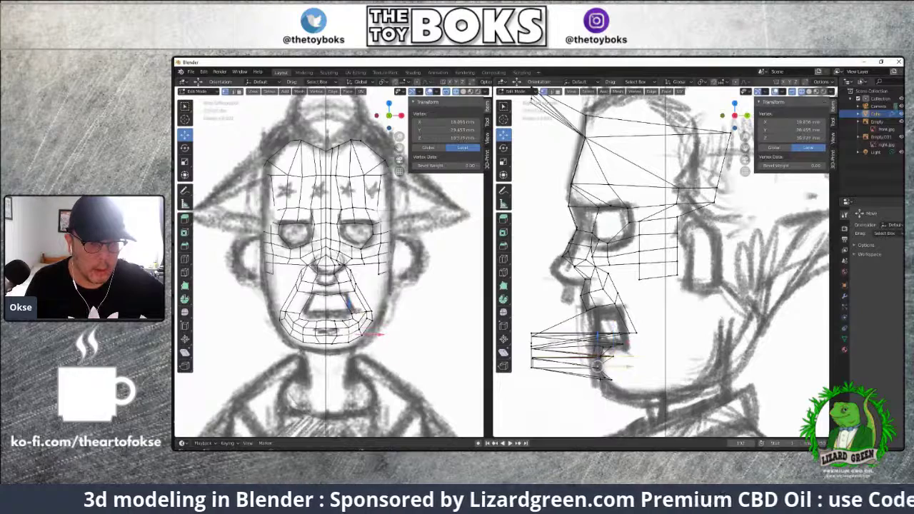
{"action": "left_click_drag", "start_coordinate": [628, 366], "coordinate": [646, 367]}
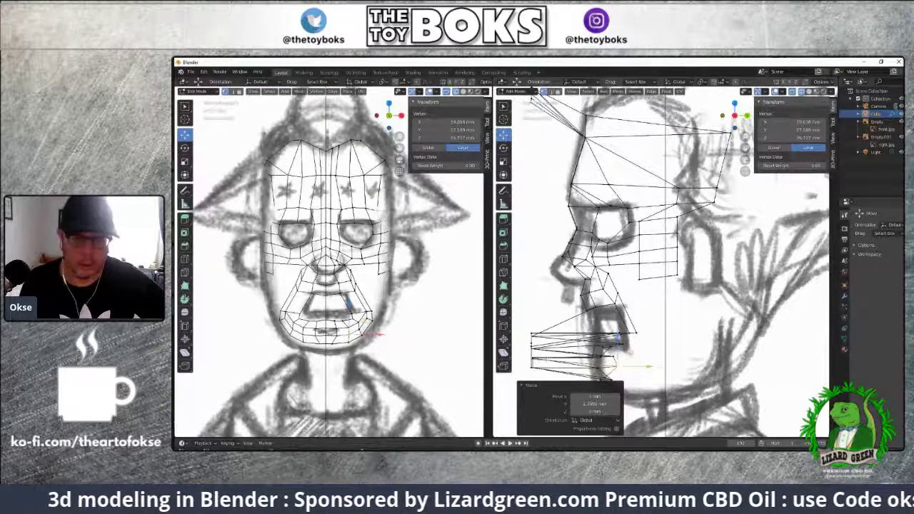
Move the vertex diagonally below the mouth corner back along Y to the rear of the sketched mouth in the side view
{"action": "left_click", "coordinate": [603, 357], "text": "alt"}
{"action": "left_click", "coordinate": [593, 348], "text": "alt+shift"}
{"action": "key", "text": "g"}
{"action": "key", "text": "y"}
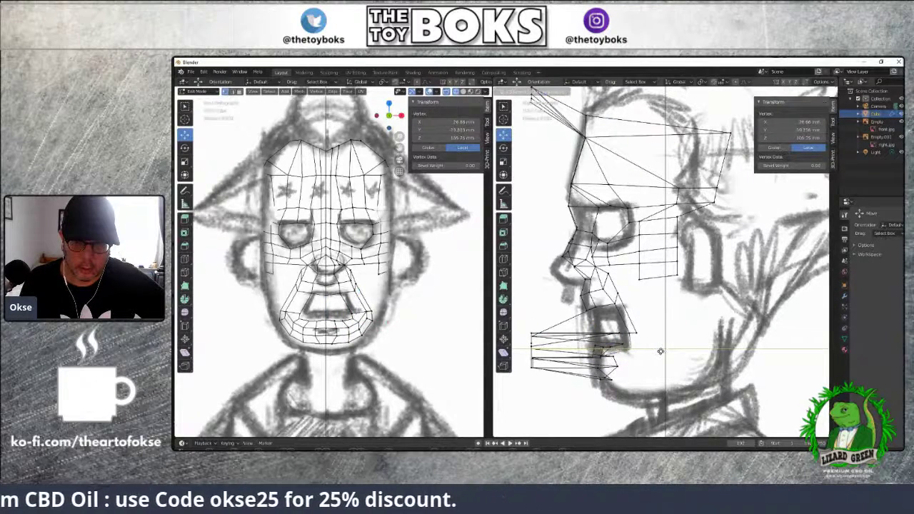
{"action": "left_click", "coordinate": [661, 351]}
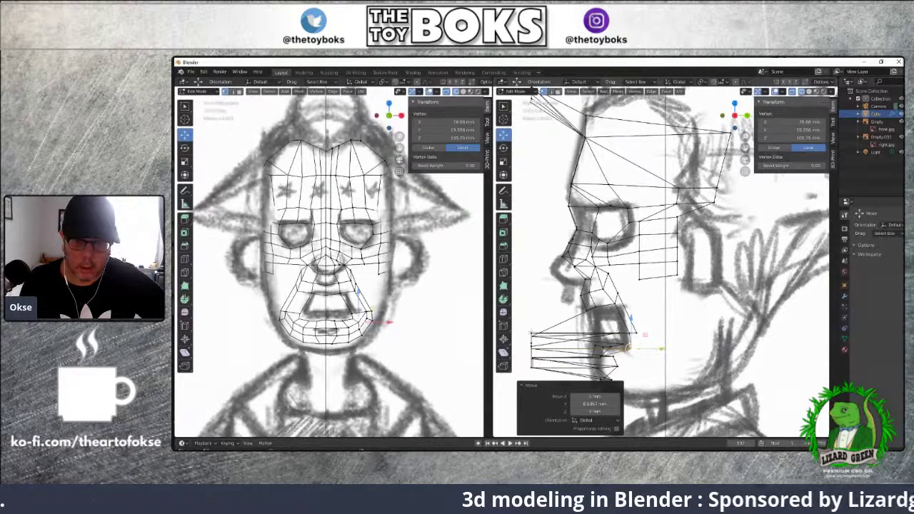
Move the two stacked vertices just outside the mouth corner back along Y, behind the sketched mouth in the side view
{"action": "left_click", "coordinate": [533, 333]}
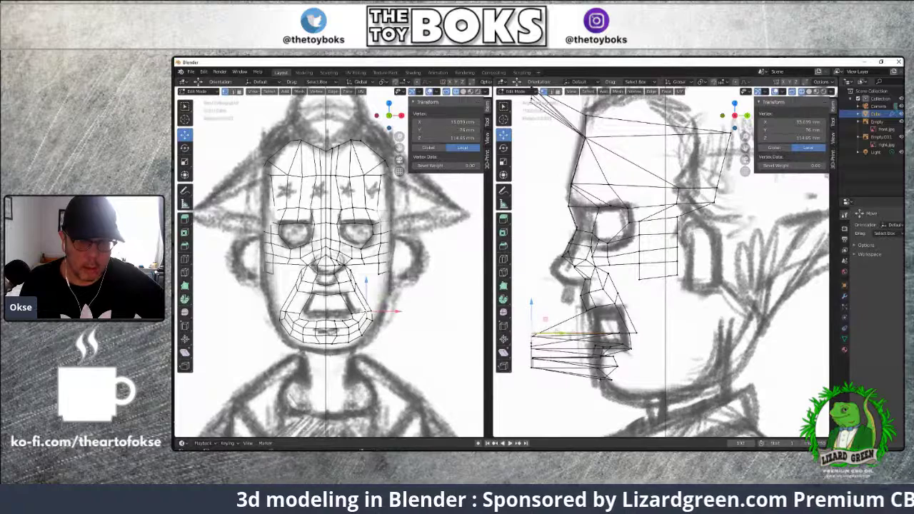
{"action": "key", "text": "g"}
{"action": "key", "text": "y"}
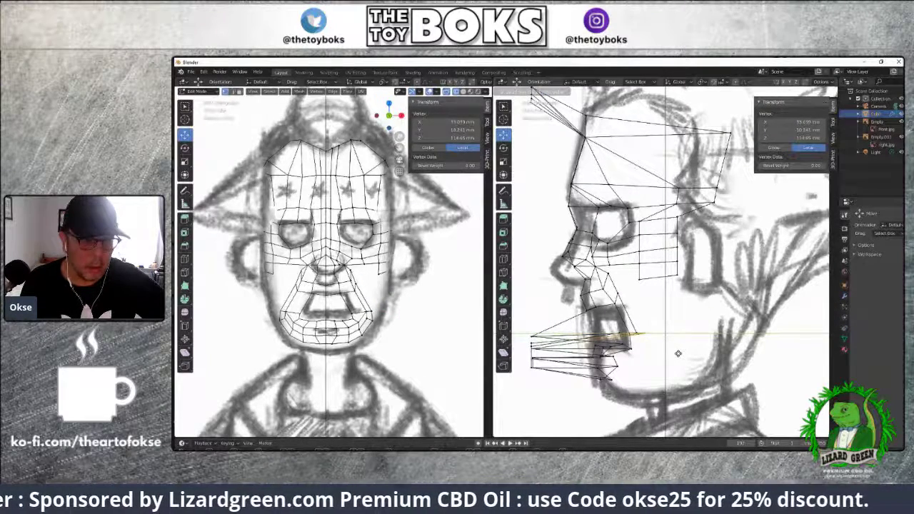
{"action": "left_click", "coordinate": [677, 355]}
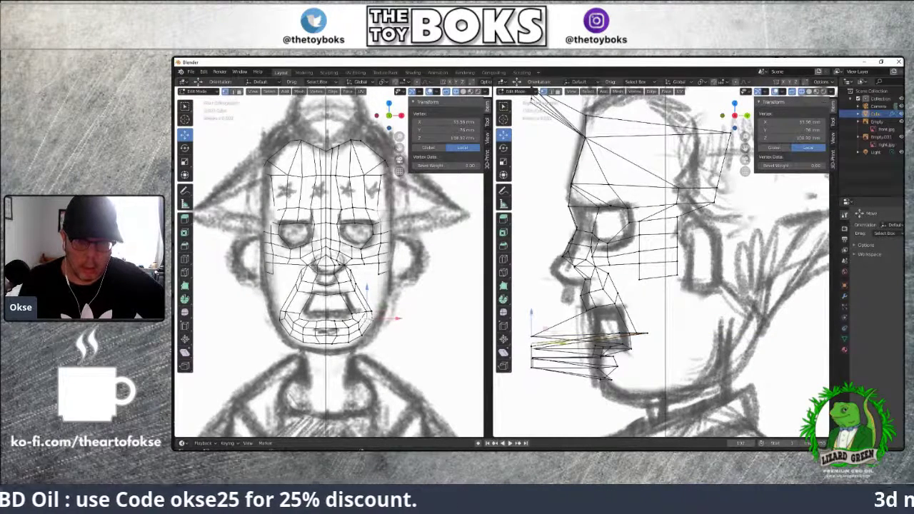
{"action": "key", "text": "g"}
{"action": "key", "text": "y"}
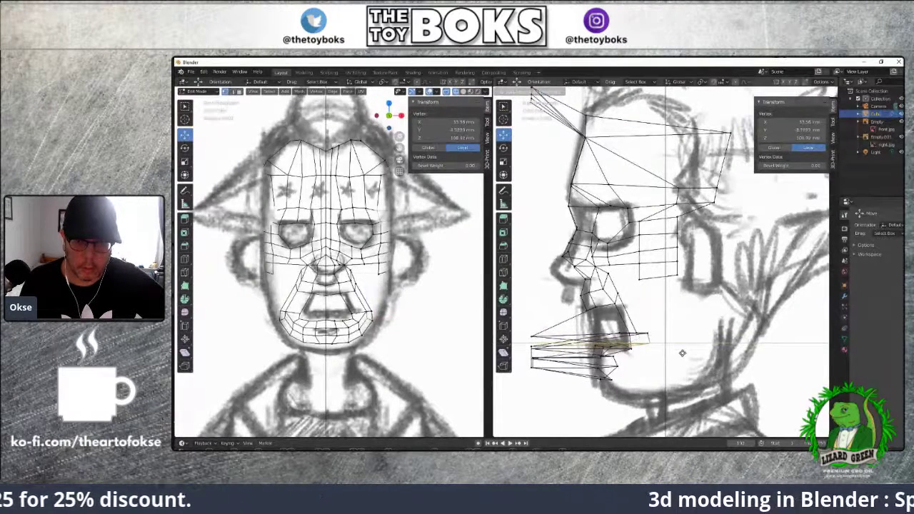
{"action": "left_click", "coordinate": [682, 353]}
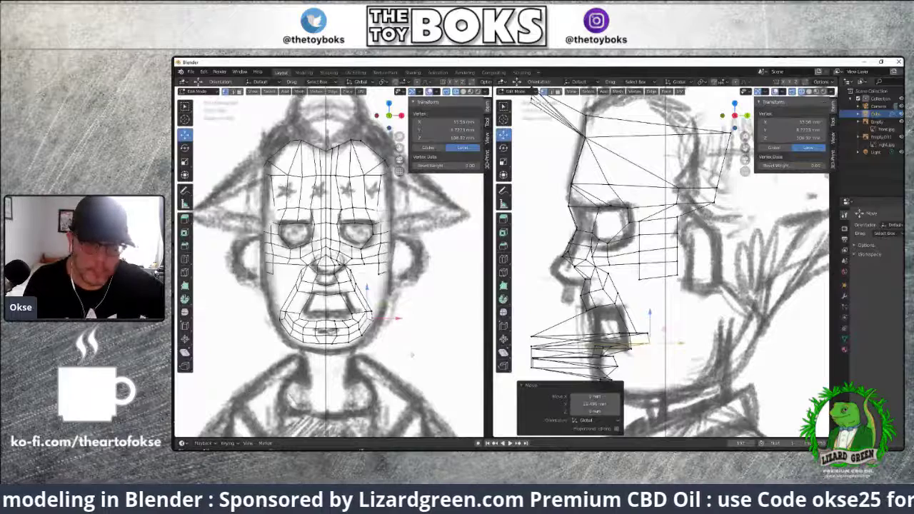
Move the mouth-corner vertex back along Y to the sketched mouth's rear edge, and shift the upper lip's side vertex slightly back
{"action": "left_click", "coordinate": [532, 336]}
{"action": "key", "text": "g"}
{"action": "left_click", "coordinate": [596, 335]}
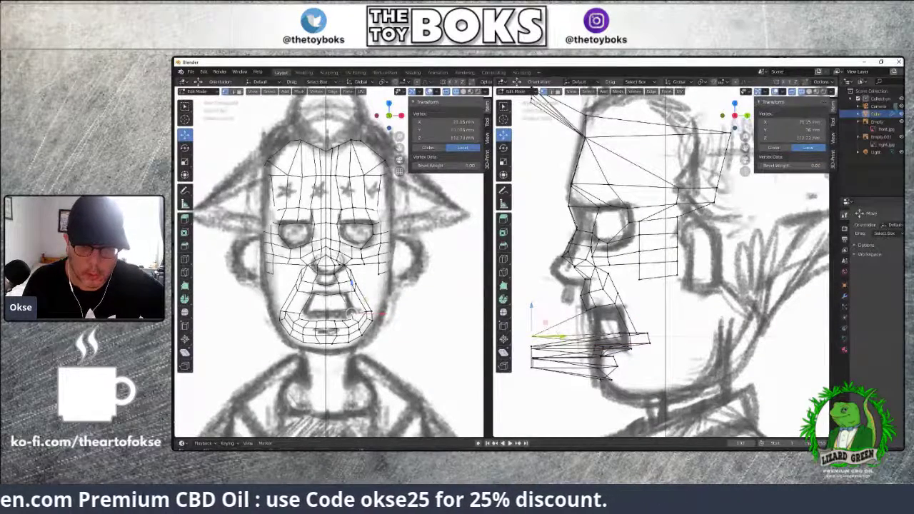
{"action": "key", "text": "g"}
{"action": "key", "text": "y"}
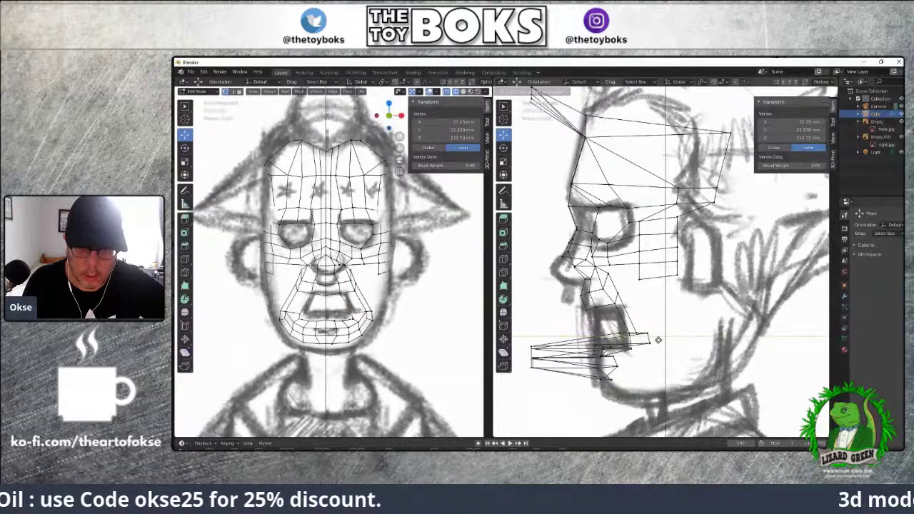
{"action": "left_click", "coordinate": [658, 340]}
{"action": "left_click", "coordinate": [595, 307]}
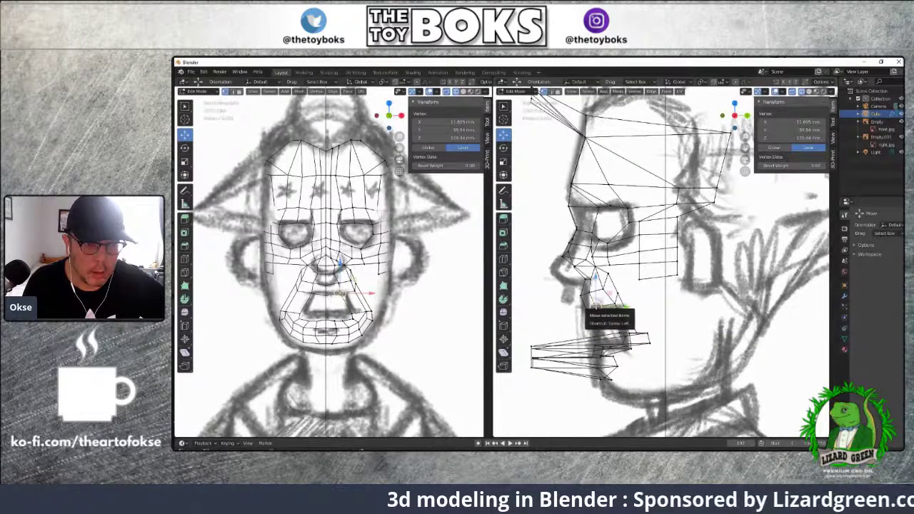
{"action": "left_click_drag", "start_coordinate": [629, 309], "coordinate": [638, 310]}
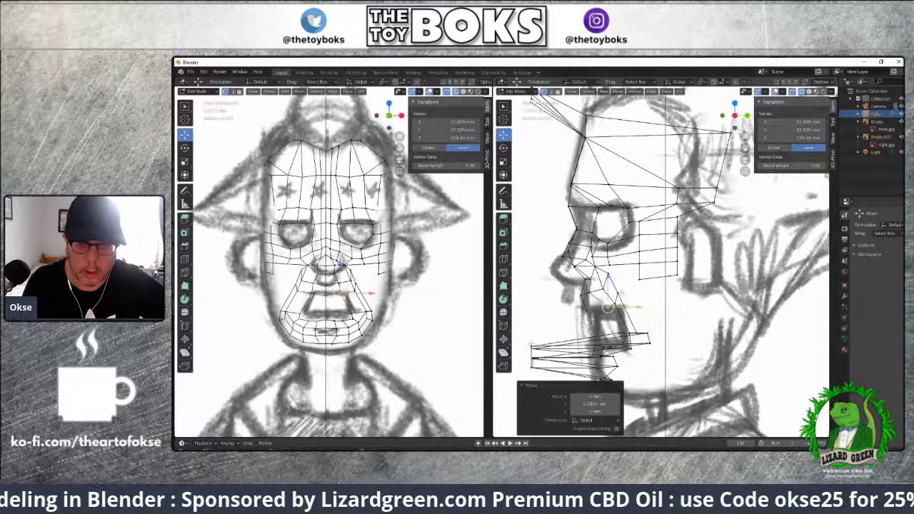
Move the two outermost jaw-edge vertices beside the mouth corner back along Y to the rear of the mouth loop
{"action": "left_click", "coordinate": [531, 345]}
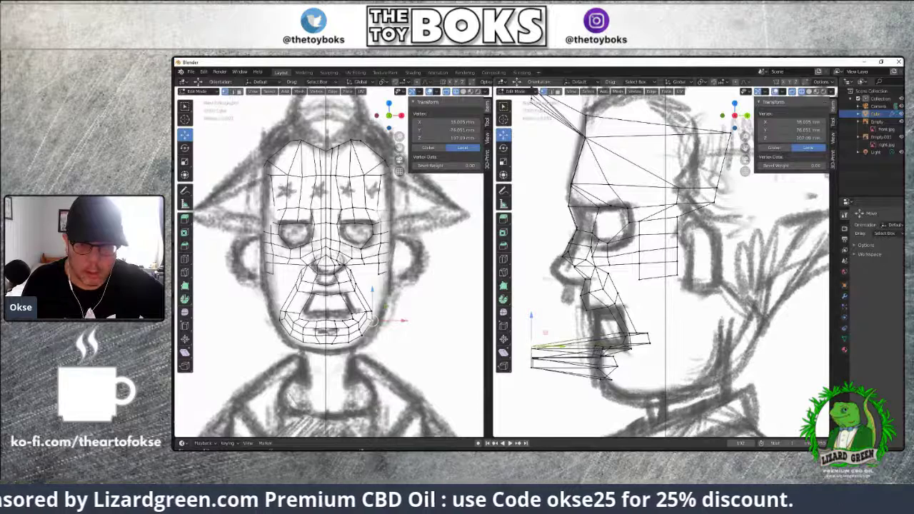
{"action": "key", "text": "g"}
{"action": "key", "text": "y"}
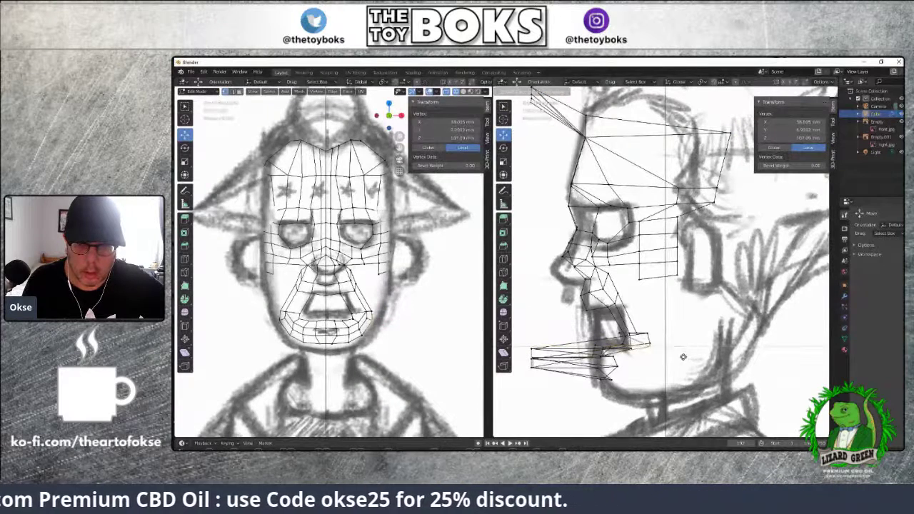
{"action": "left_click", "coordinate": [683, 357]}
{"action": "key", "text": "g"}
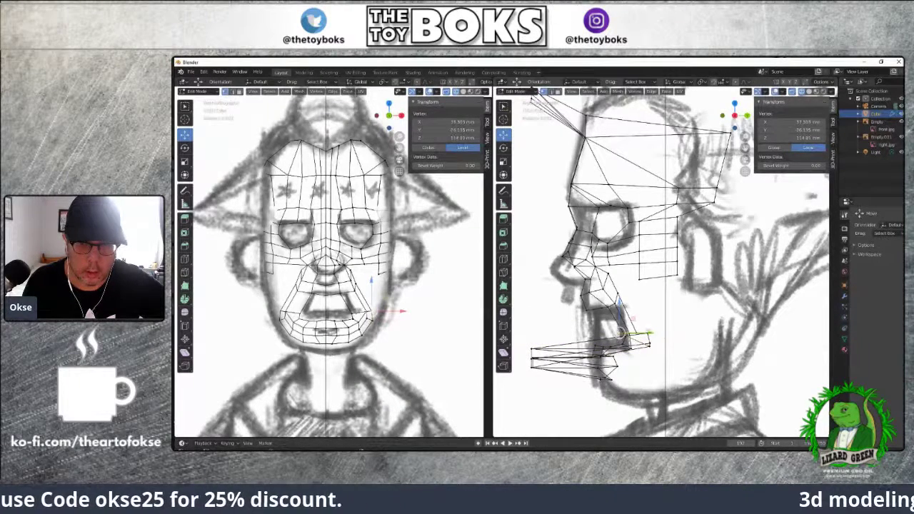
{"action": "key", "text": "y"}
{"action": "left_click", "coordinate": [687, 336]}
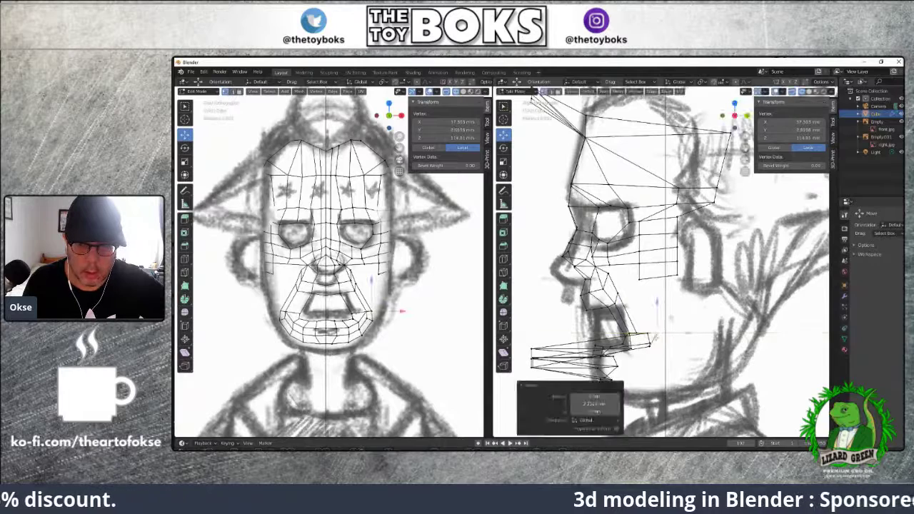
Shift the lower and upper outermost jaw-edge vertices beside the mouth farther back along Y to round the cheek
{"action": "left_click", "coordinate": [650, 341]}
{"action": "key", "text": "g"}
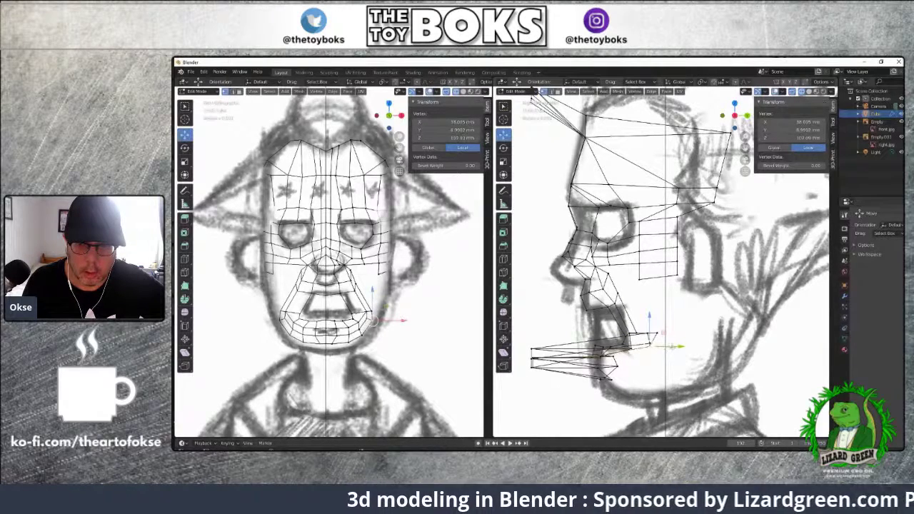
{"action": "key", "text": "y"}
{"action": "left_click", "coordinate": [689, 350]}
{"action": "left_click", "coordinate": [663, 336]}
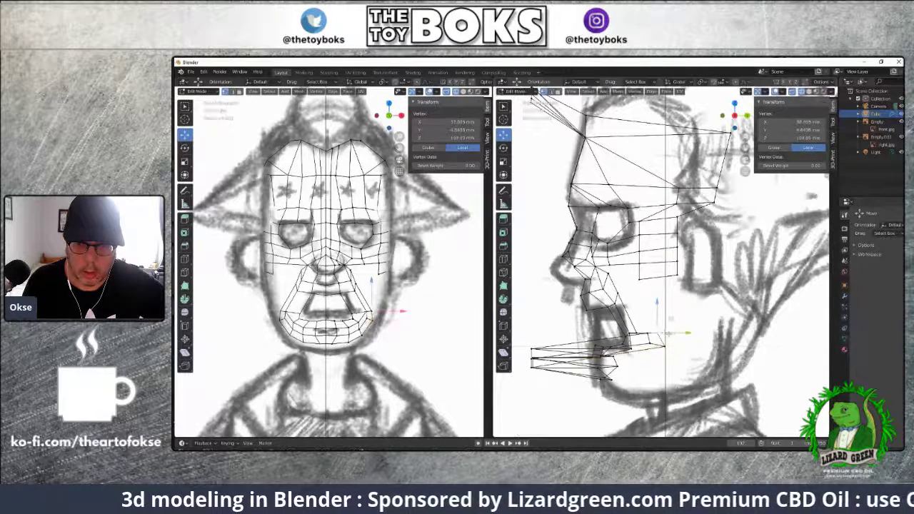
{"action": "key", "text": "g"}
{"action": "key", "text": "y"}
{"action": "left_click", "coordinate": [683, 335]}
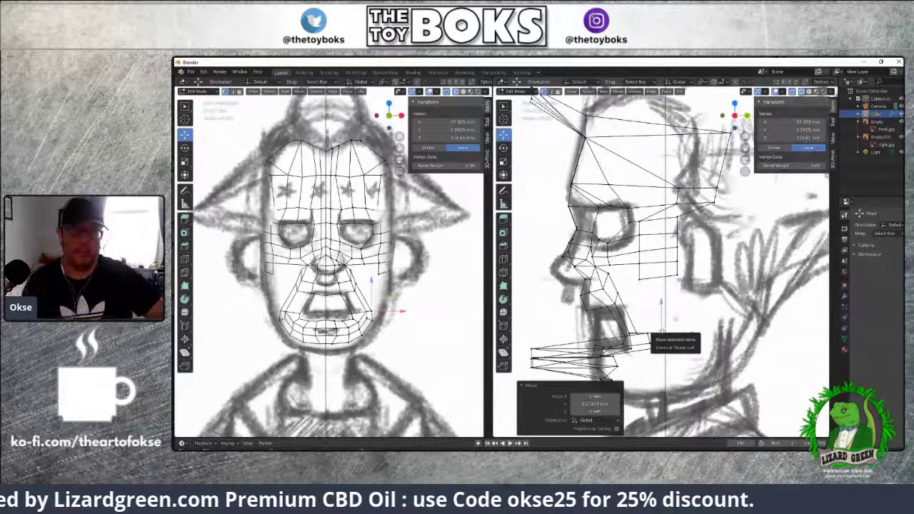
Adjust the depth of the cheek vertex below the eye slightly along Y in the side view
{"action": "left_click", "coordinate": [613, 256]}
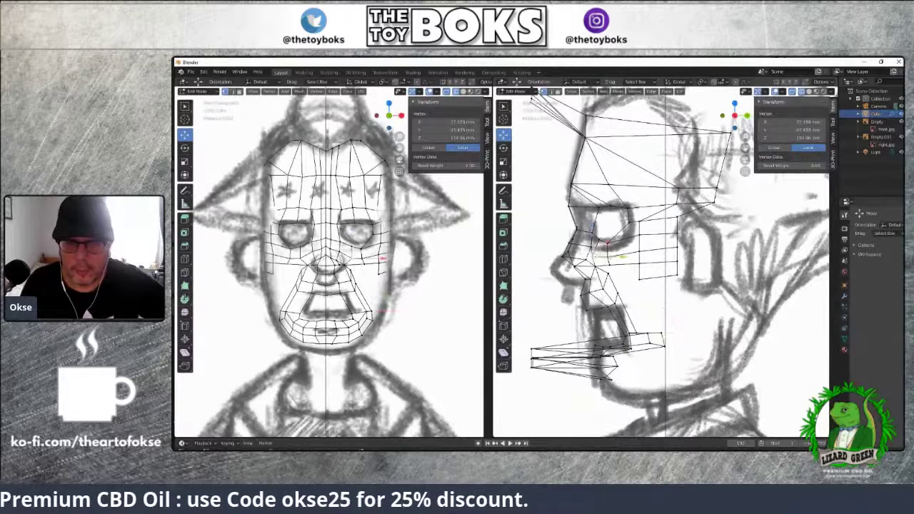
{"action": "key", "text": "g"}
{"action": "key", "text": "y"}
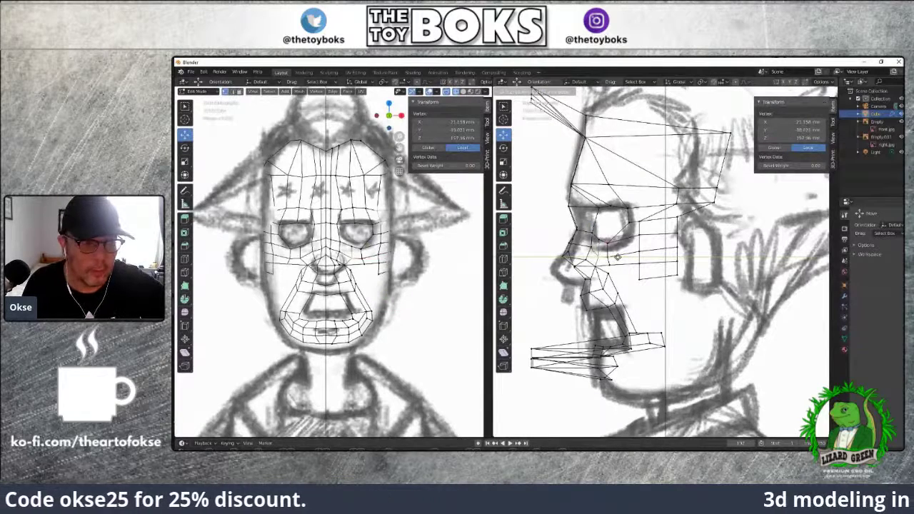
{"action": "left_click", "coordinate": [619, 257]}
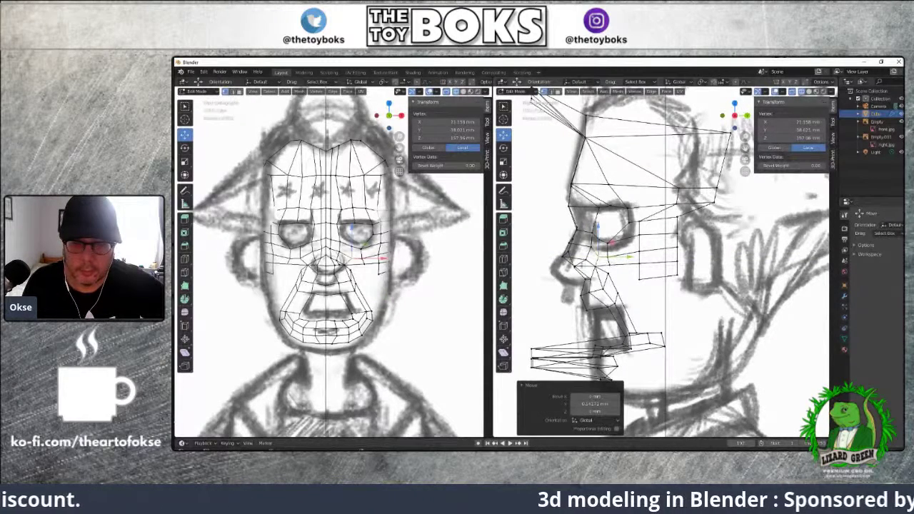
Pull the centreline nose-tip vertex forward along Y to the tip of the sketched nose
{"action": "left_click", "coordinate": [604, 264]}
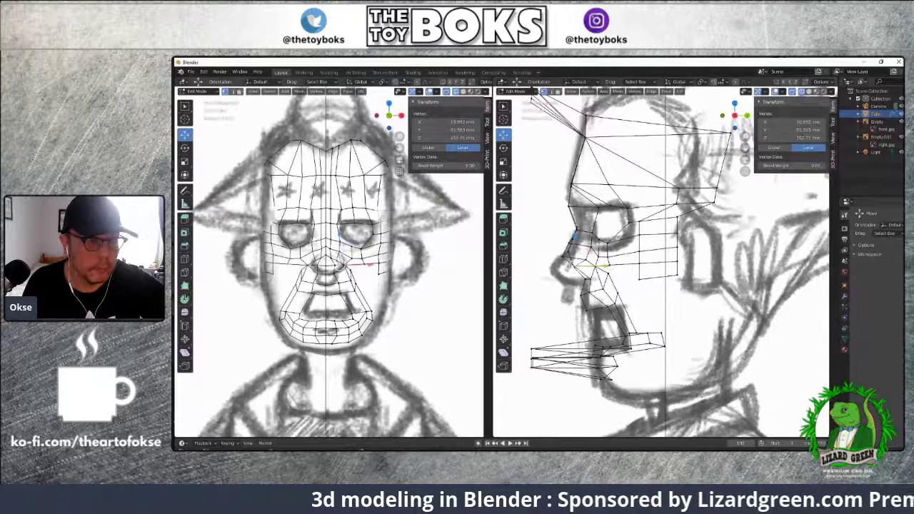
{"action": "left_click", "coordinate": [335, 264]}
{"action": "left_click", "coordinate": [577, 268]}
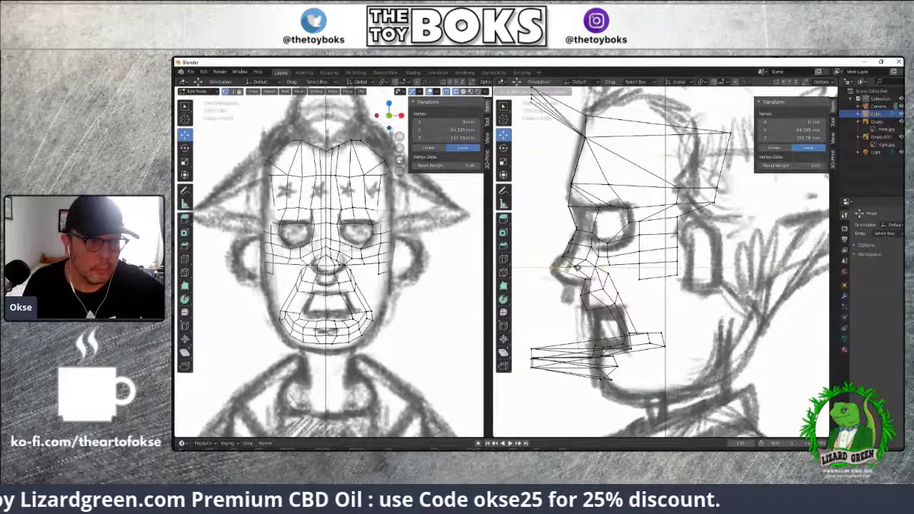
{"action": "left_click_drag", "start_coordinate": [577, 268], "coordinate": [555, 268]}
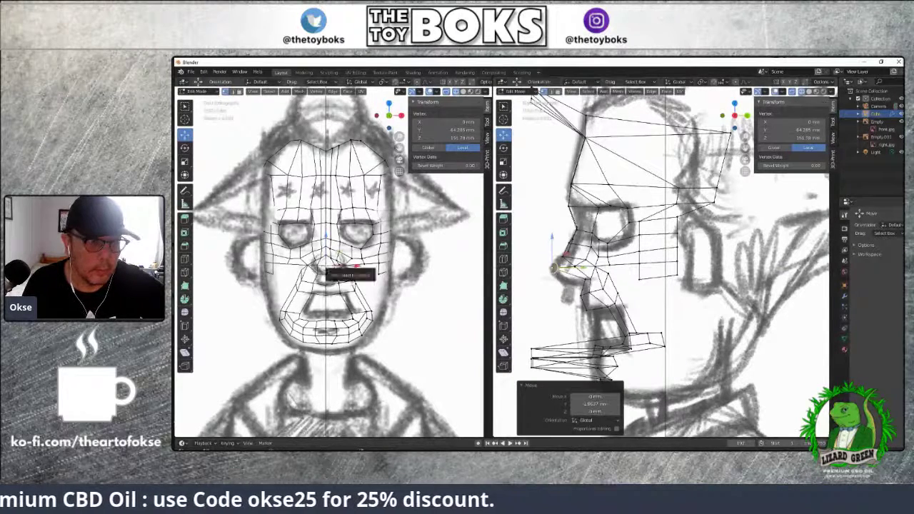
Adjust the depth of the nostril vertex beside the nose tip along Y against the side sketch
{"action": "left_click", "coordinate": [362, 265], "text": "shift"}
{"action": "key", "text": "g"}
{"action": "key", "text": "y"}
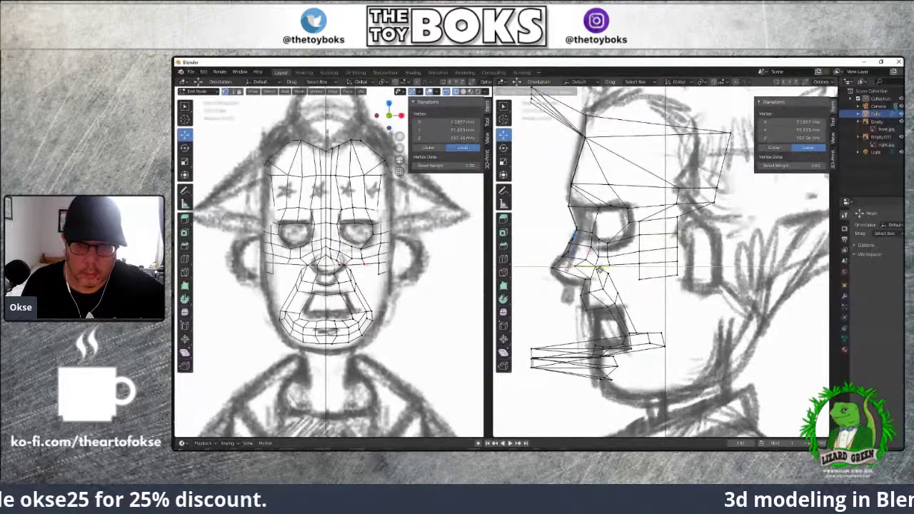
{"action": "left_click", "coordinate": [591, 272]}
Adjust the depth of the vertex beside the nose bridge and reposition the two vertices under the nose to fit the side sketch
{"action": "left_click", "coordinate": [590, 253]}
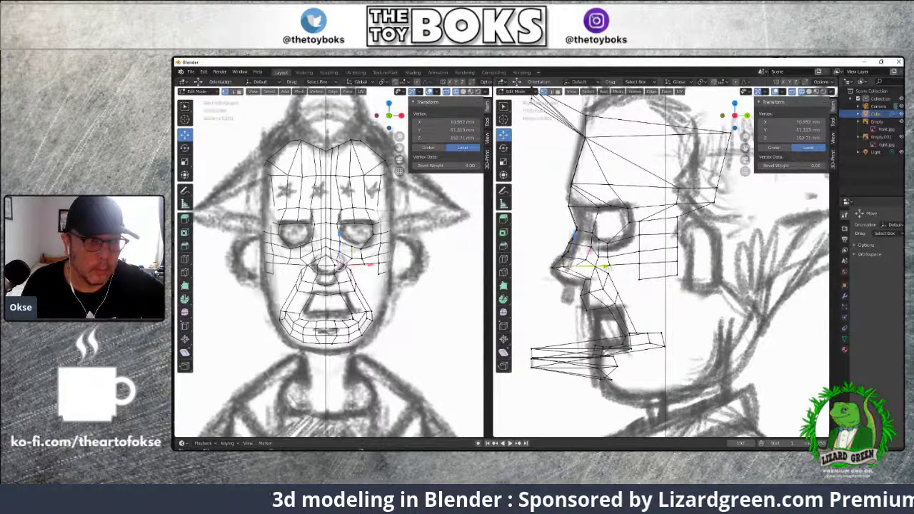
{"action": "key", "text": "g"}
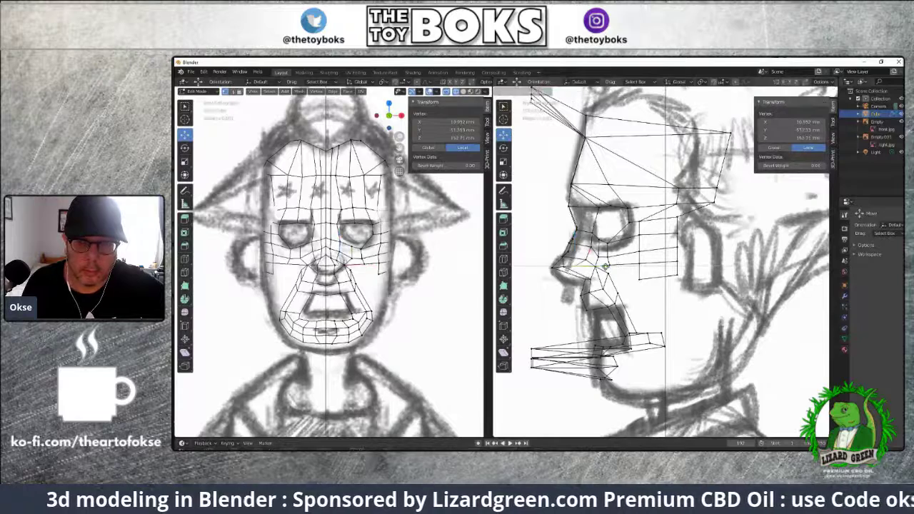
{"action": "left_click", "coordinate": [615, 277]}
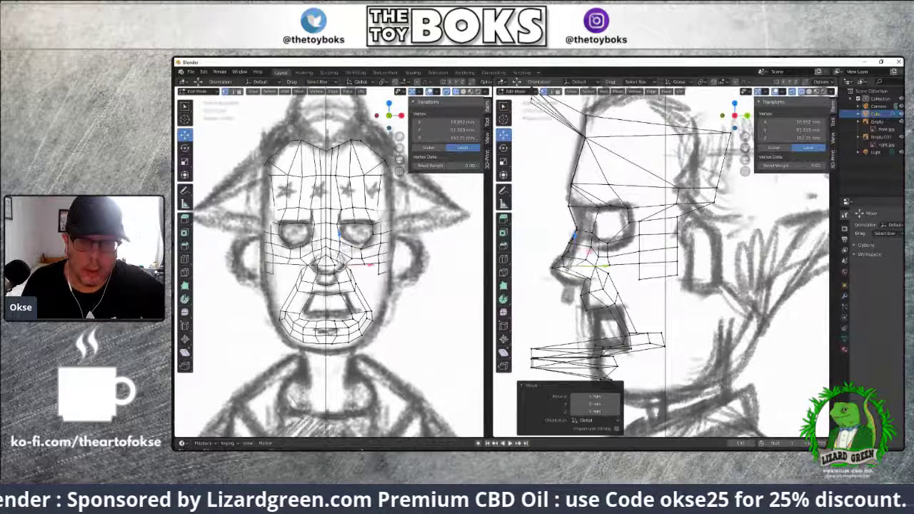
{"action": "left_click", "coordinate": [584, 280]}
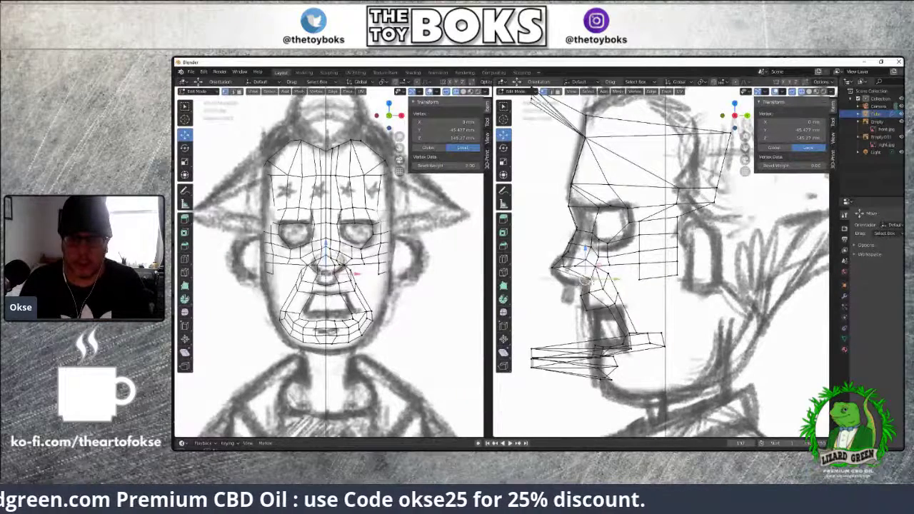
{"action": "left_click", "coordinate": [591, 280], "text": "shift"}
{"action": "left_click_drag", "start_coordinate": [588, 251], "coordinate": [606, 281]}
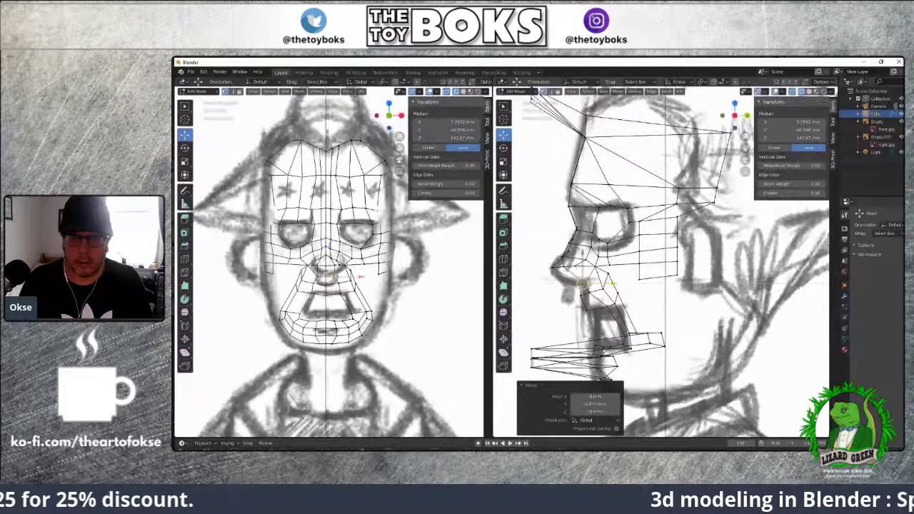
Lower the vertex beside the nostril slightly along Z and nudge the upper outer eye-corner vertex along Y in the side view
{"action": "left_click", "coordinate": [596, 268]}
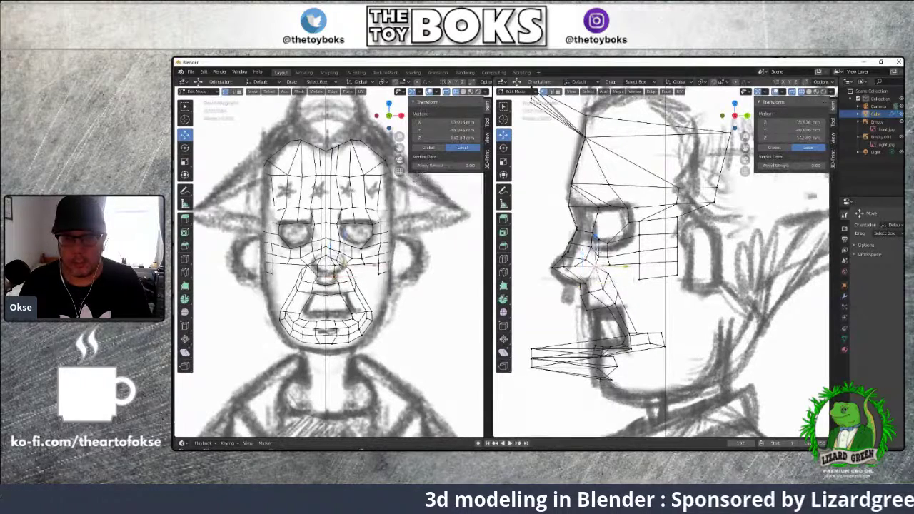
{"action": "left_click_drag", "start_coordinate": [595, 247], "coordinate": [593, 252]}
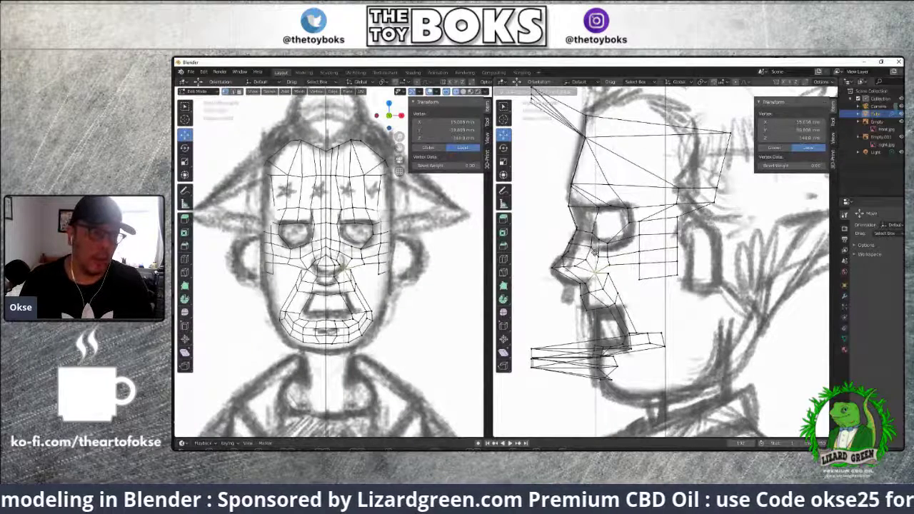
{"action": "left_click_drag", "start_coordinate": [594, 250], "coordinate": [593, 251]}
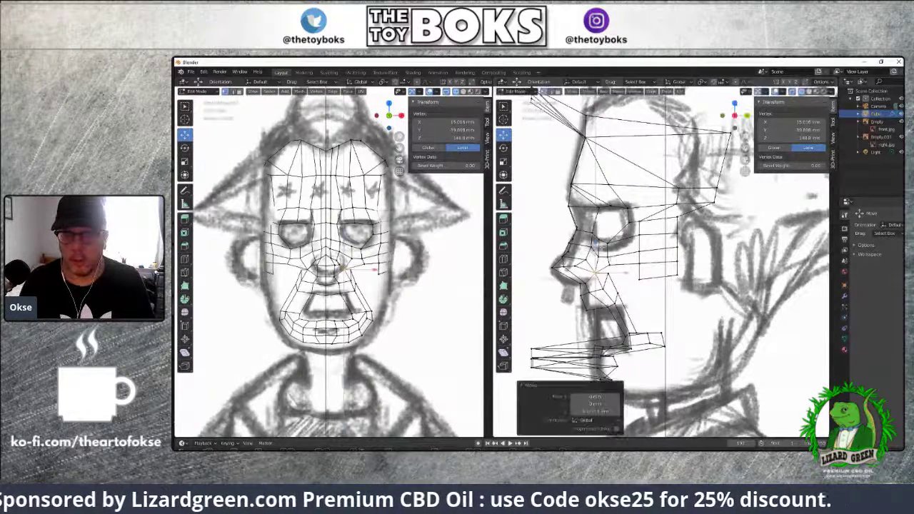
{"action": "left_click", "coordinate": [627, 208]}
{"action": "left_click_drag", "start_coordinate": [652, 209], "coordinate": [646, 209]}
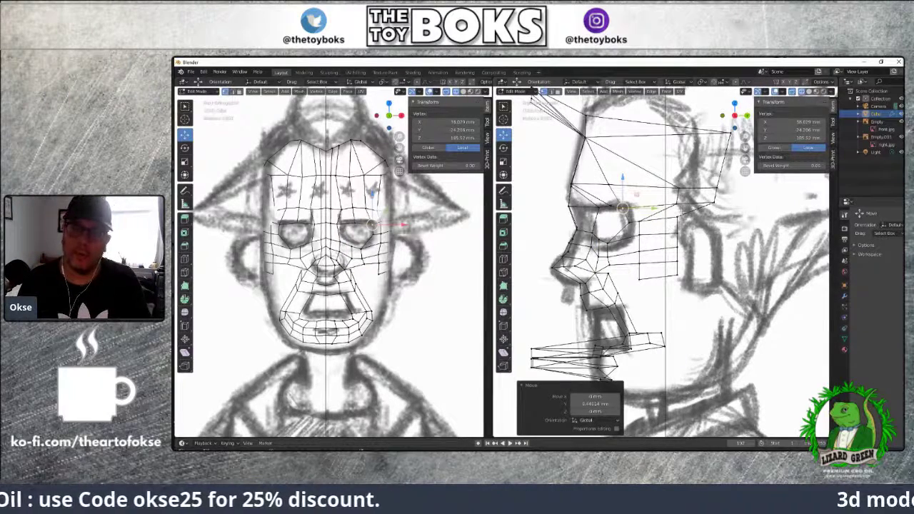
Move the centre hairline vertex and its immediate neighbour back along Y onto the sketched forehead curve
{"action": "scroll", "coordinate": [661, 260], "scroll_direction": "down", "scroll_amount": 2}
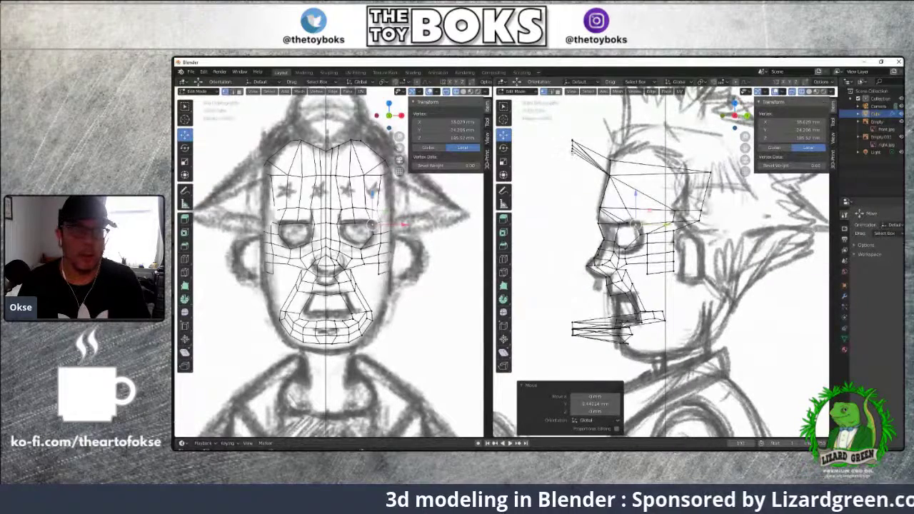
{"action": "left_click", "coordinate": [572, 145]}
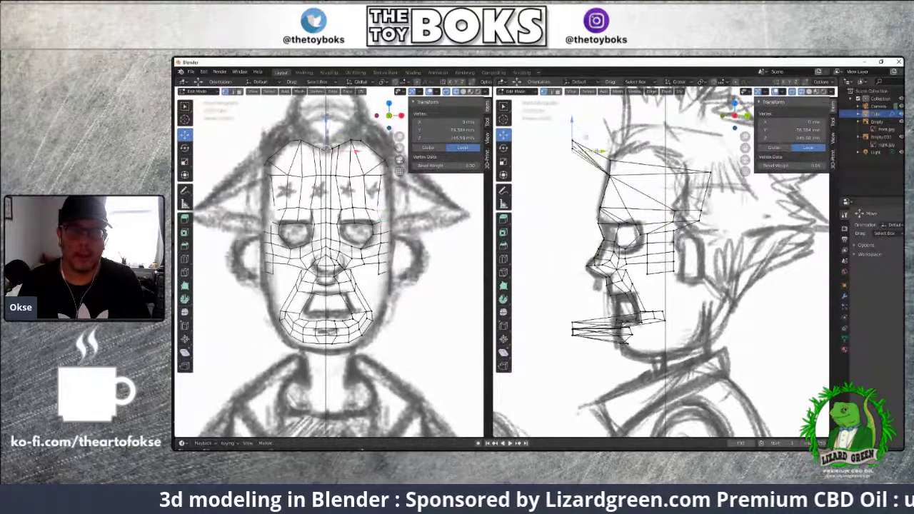
{"action": "key", "text": "g"}
{"action": "left_click", "coordinate": [653, 152]}
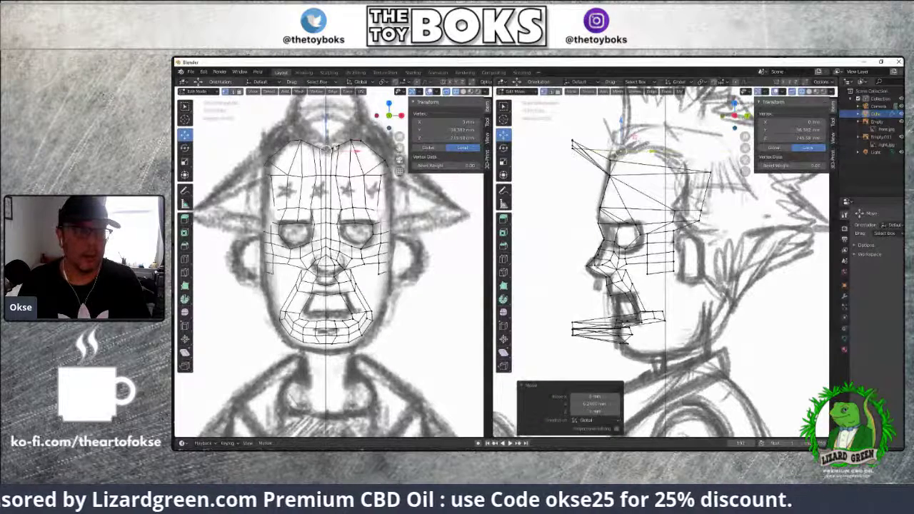
{"action": "left_click", "coordinate": [360, 148]}
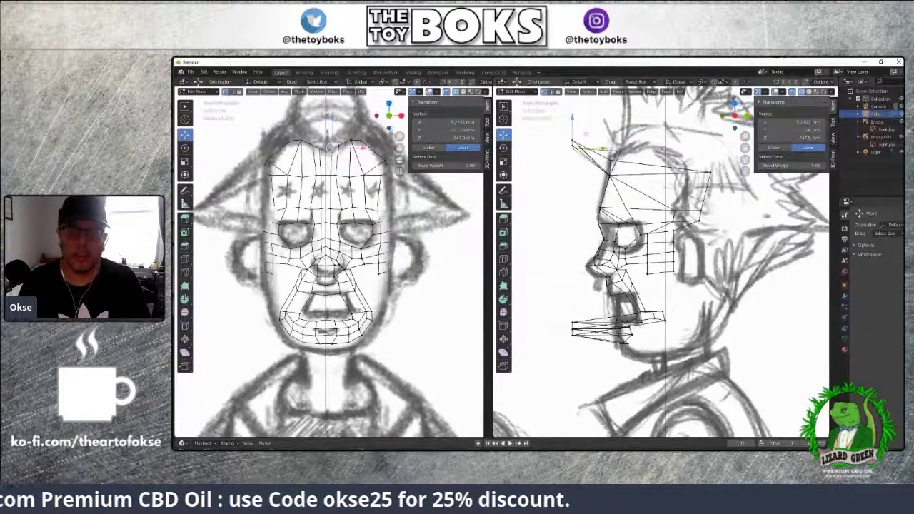
{"action": "key", "text": "g"}
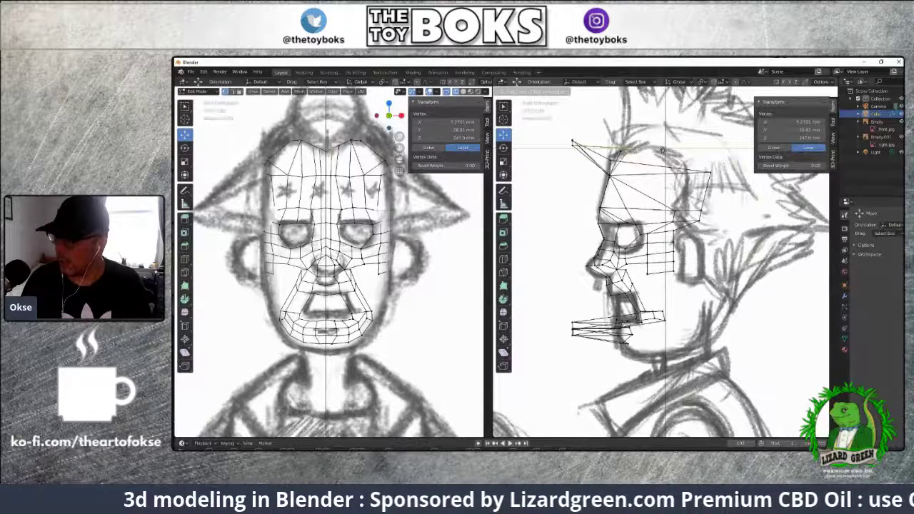
{"action": "left_click_drag", "start_coordinate": [663, 150], "coordinate": [663, 151]}
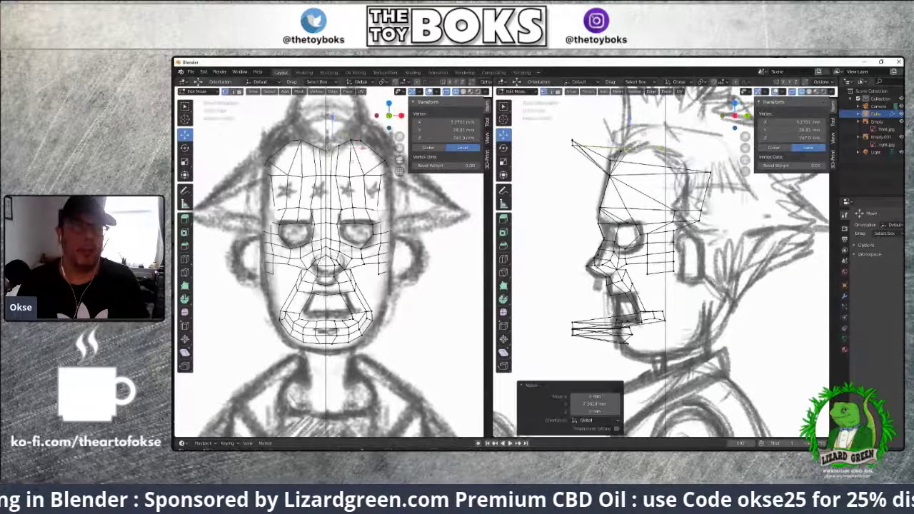
Shift the third and fourth hairline vertices from the centre progressively farther back along Y to continue the forehead curve
{"action": "left_click", "coordinate": [340, 145]}
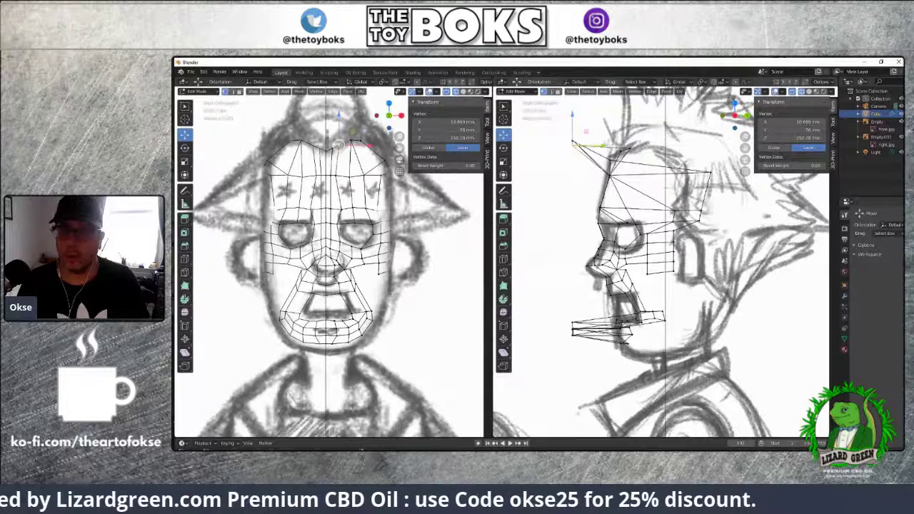
{"action": "key", "text": "g"}
{"action": "key", "text": "y"}
{"action": "left_click", "coordinate": [673, 147]}
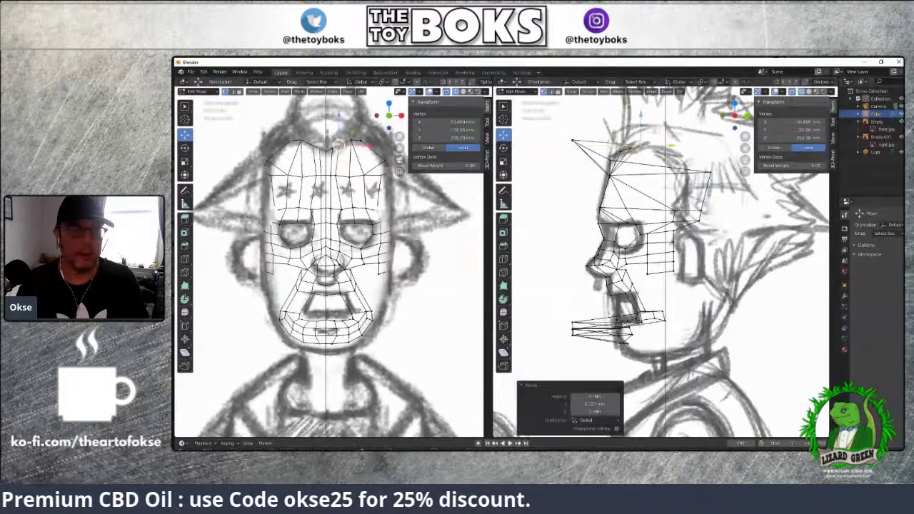
{"action": "left_click", "coordinate": [349, 140]}
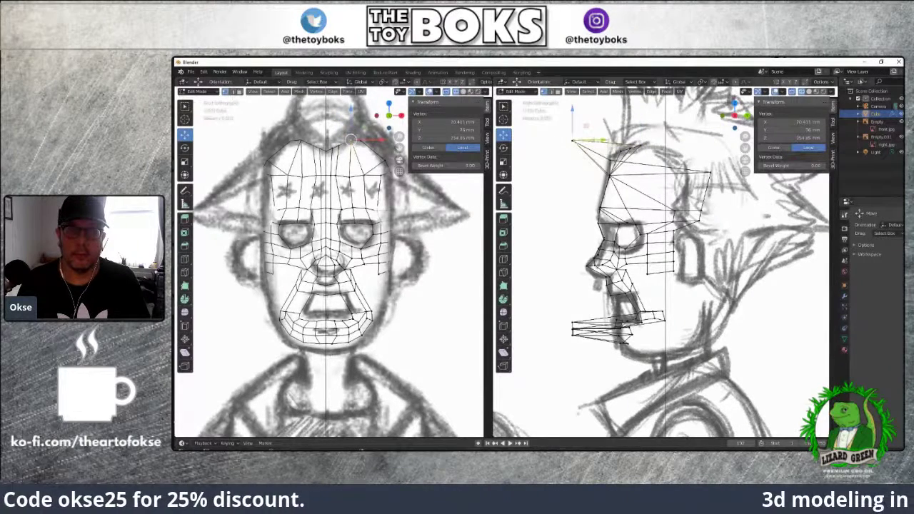
{"action": "key", "text": "g"}
{"action": "key", "text": "y"}
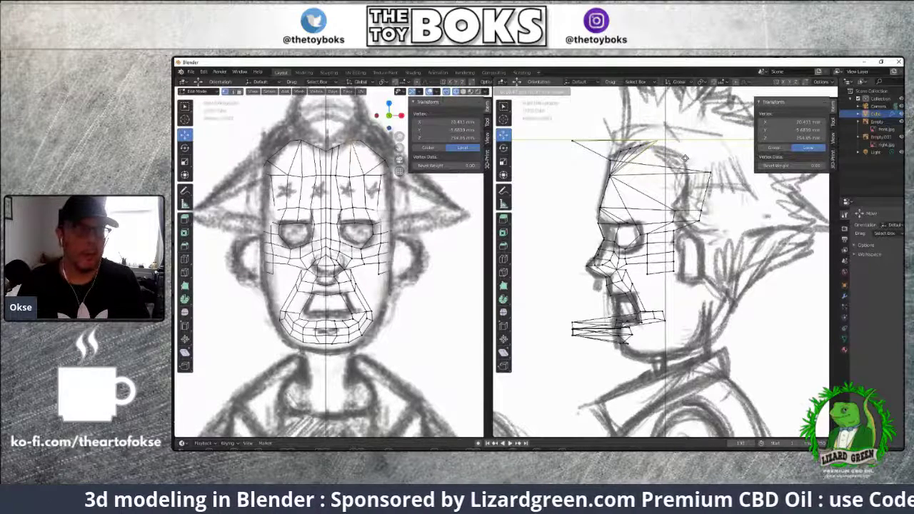
{"action": "left_click", "coordinate": [684, 157]}
Move the remaining forward hairline vertex and the outer hairline corner vertex back along Y to round the top of the head
{"action": "left_click", "coordinate": [574, 140]}
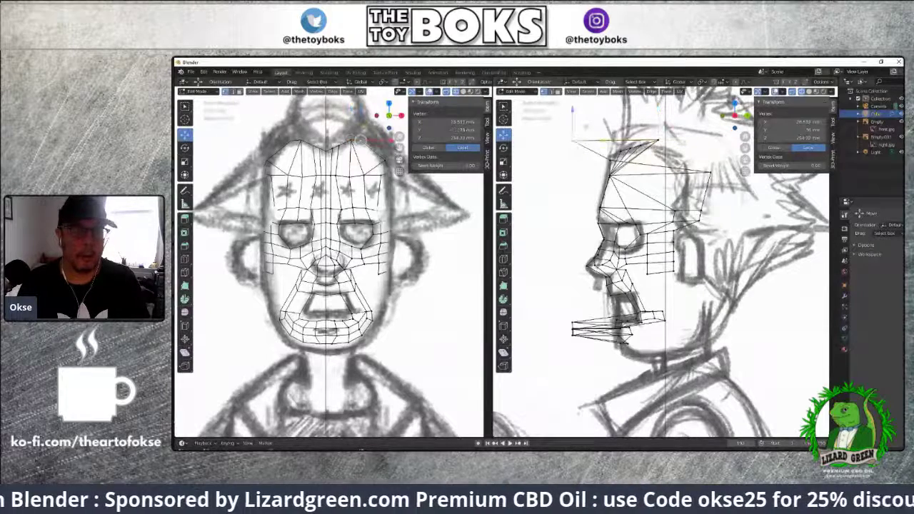
{"action": "key", "text": "g"}
{"action": "key", "text": "y"}
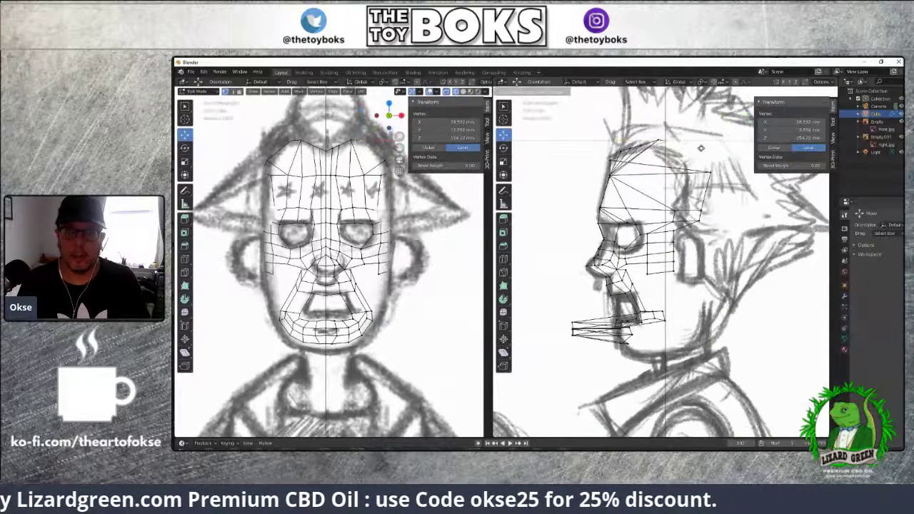
{"action": "left_click", "coordinate": [679, 150]}
{"action": "left_click", "coordinate": [644, 157]}
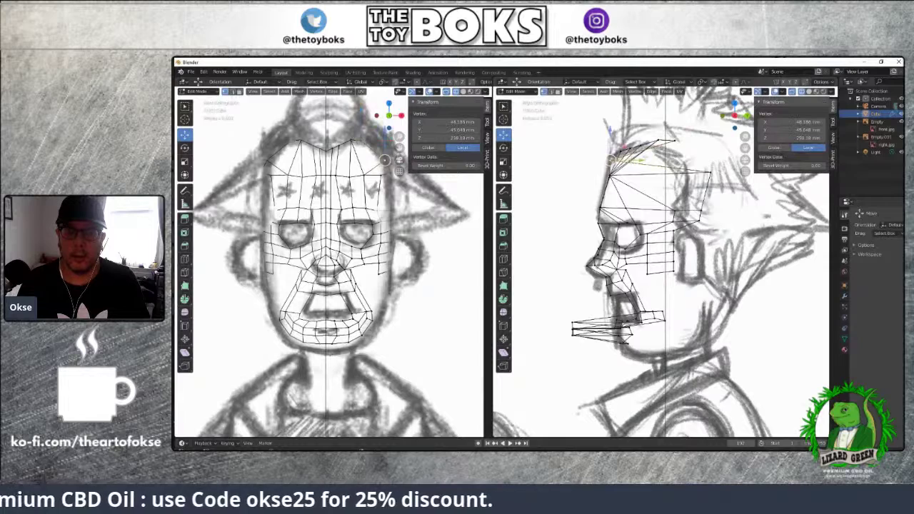
{"action": "key", "text": "g"}
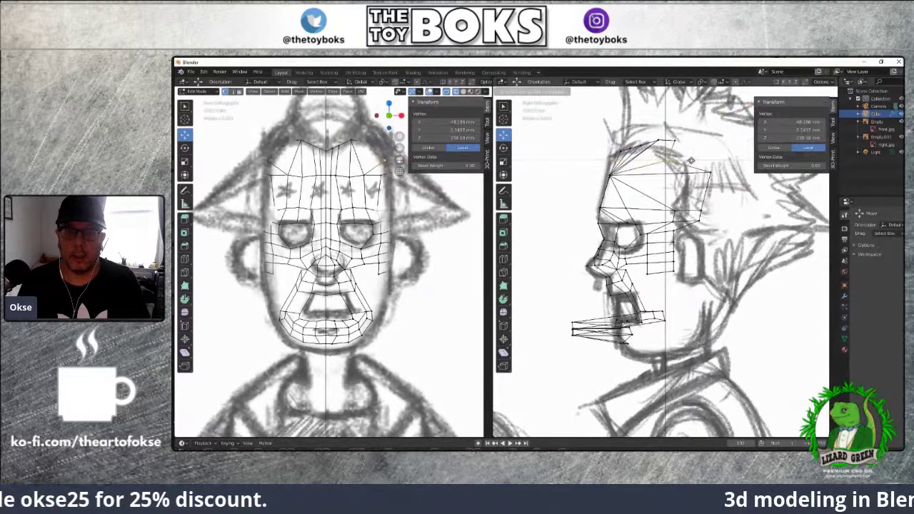
{"action": "left_click", "coordinate": [690, 161]}
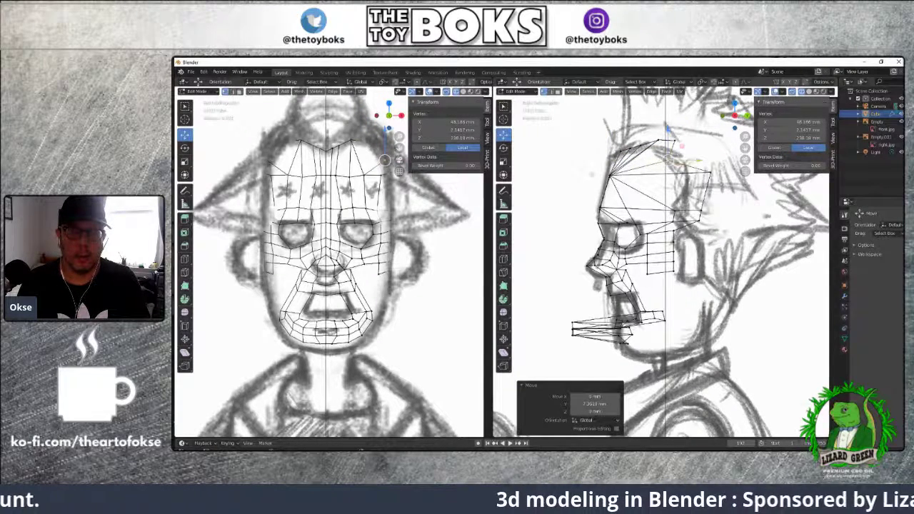
Move the outer vertex of the upper forehead row far back along Y and its inner neighbour partway back to curve the temple
{"action": "left_click", "coordinate": [368, 173]}
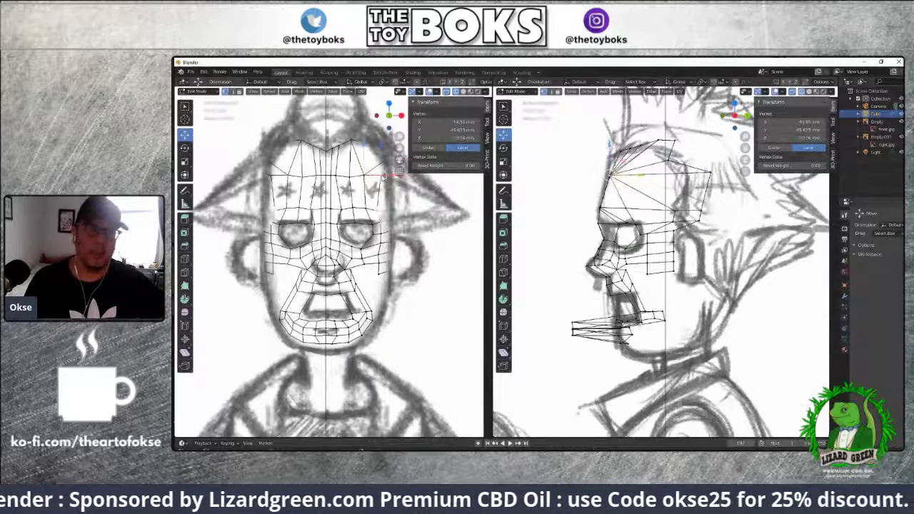
{"action": "left_click", "coordinate": [611, 174]}
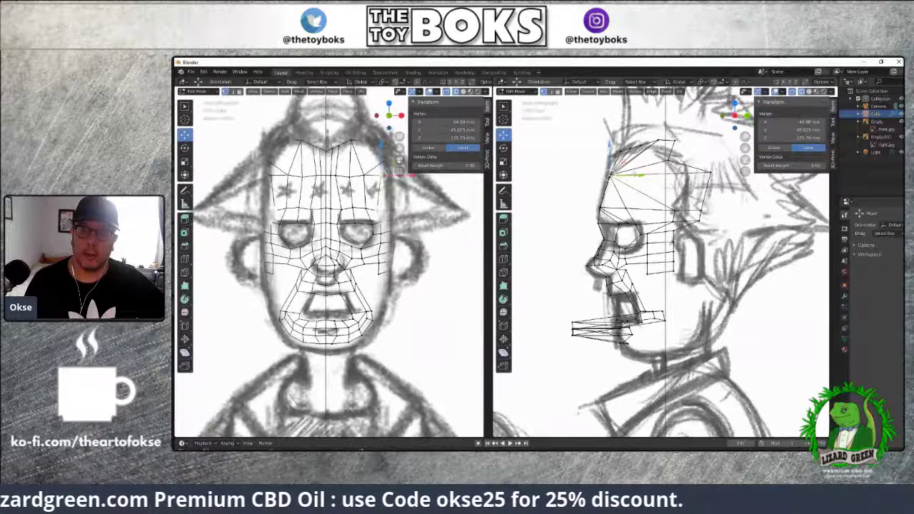
{"action": "key", "text": "g"}
{"action": "key", "text": "y"}
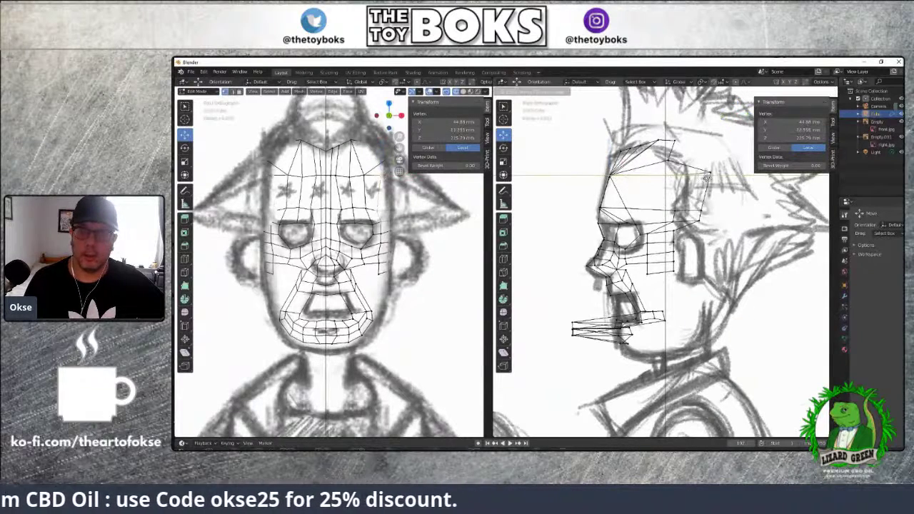
{"action": "left_click", "coordinate": [712, 178]}
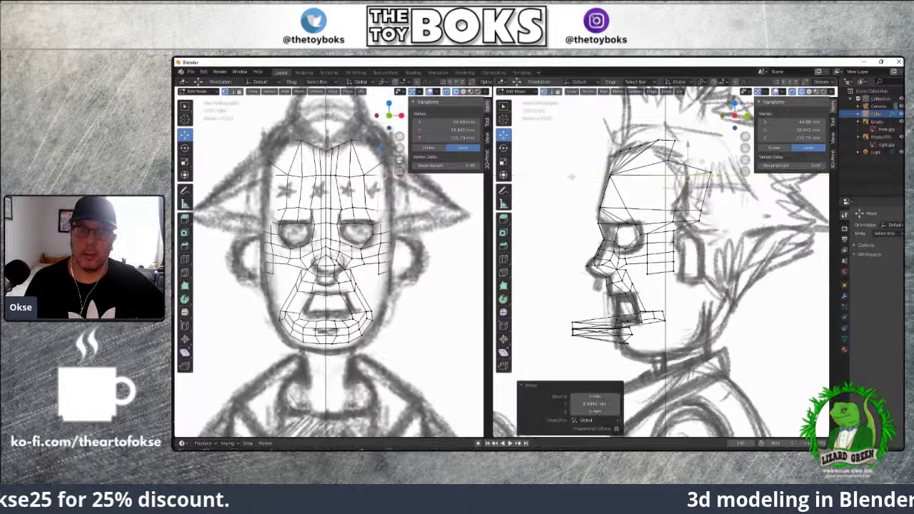
{"action": "left_click", "coordinate": [365, 176]}
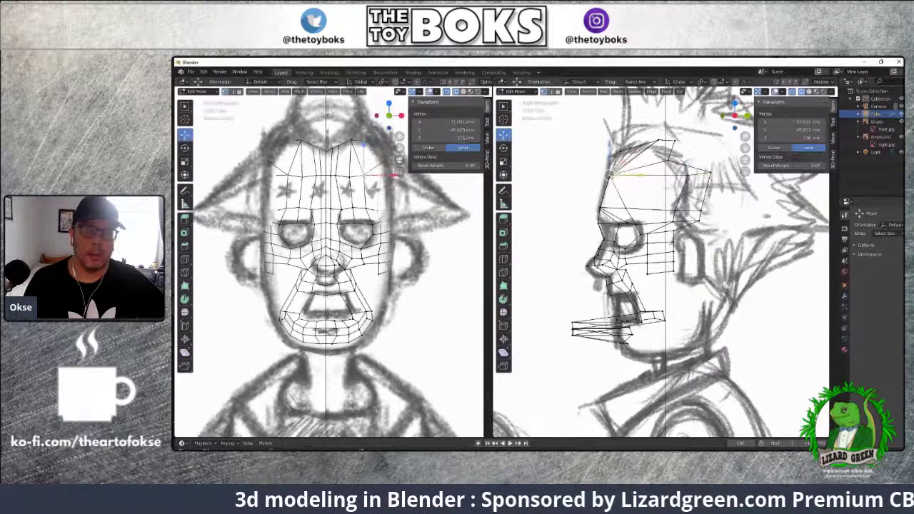
{"action": "left_click_drag", "start_coordinate": [627, 175], "coordinate": [655, 178]}
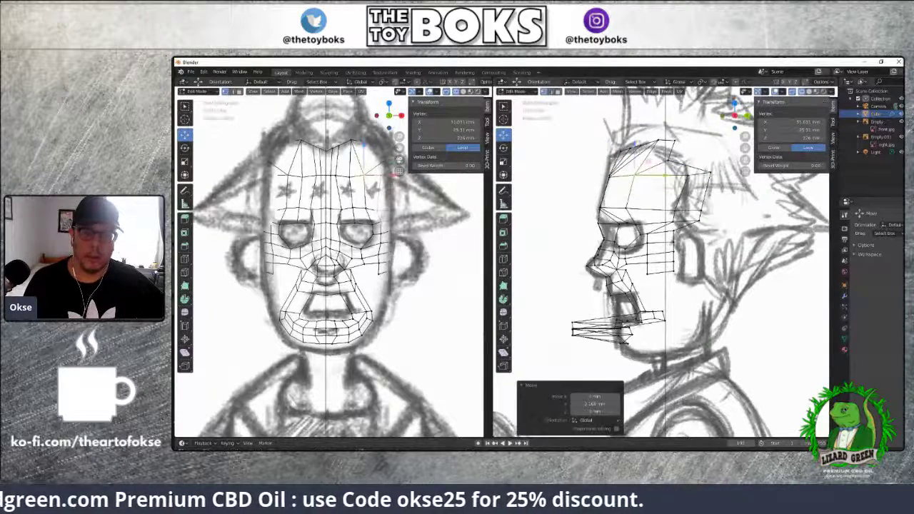
Clear the selection and switch the side view to Solid shading to show the face surfaces
{"action": "left_click", "coordinate": [572, 193]}
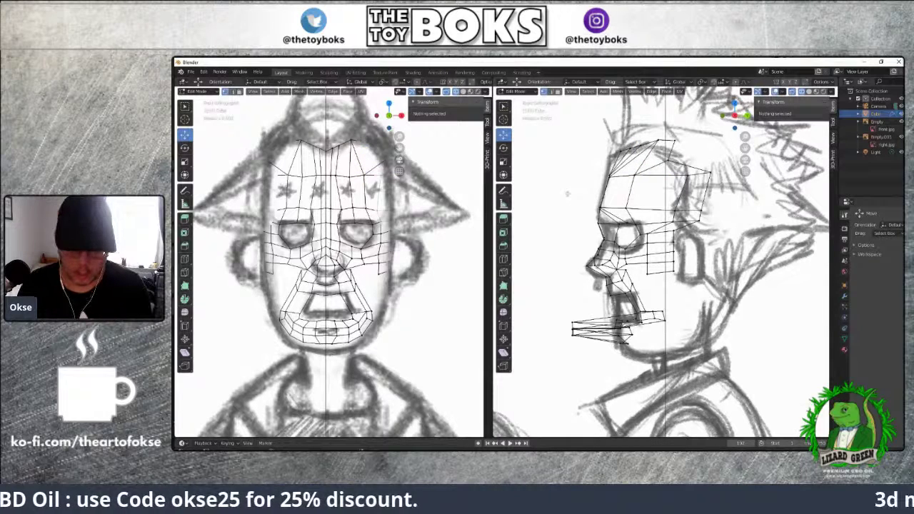
{"action": "key", "text": "z"}
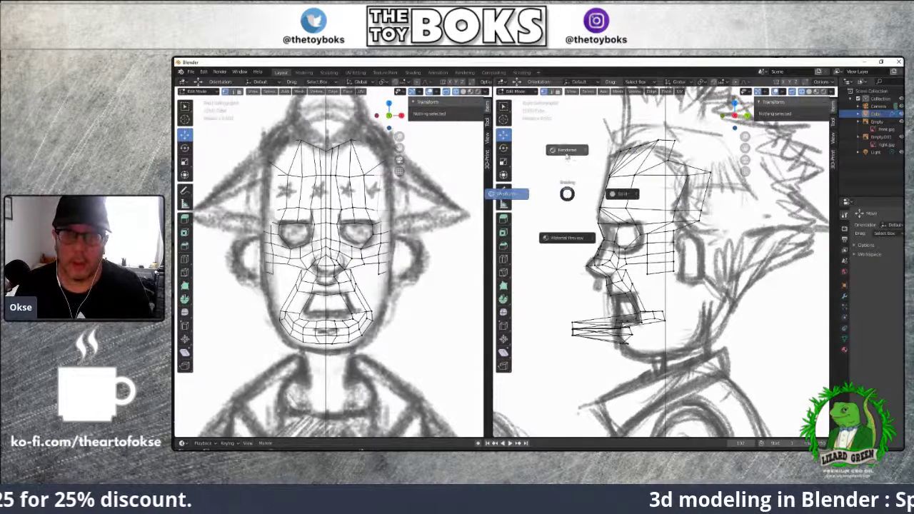
{"action": "left_click", "coordinate": [624, 211]}
{"action": "key", "text": "z"}
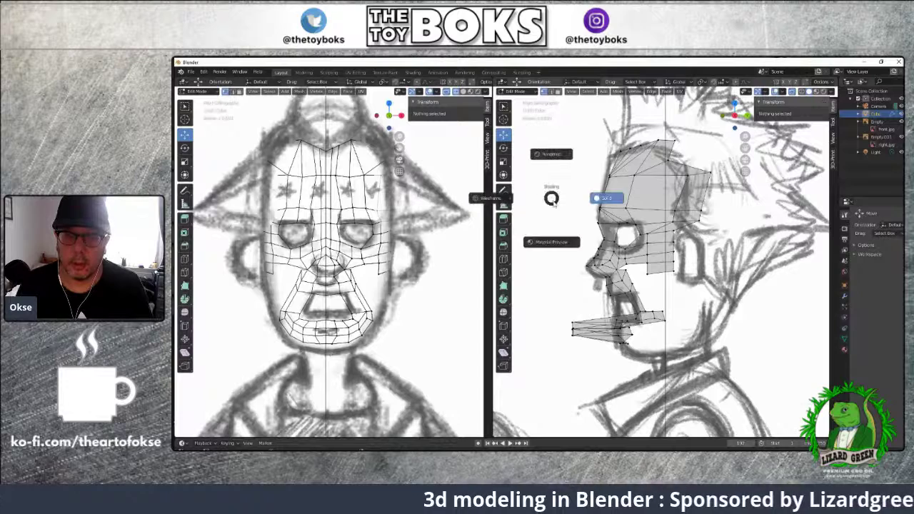
{"action": "left_click", "coordinate": [602, 198]}
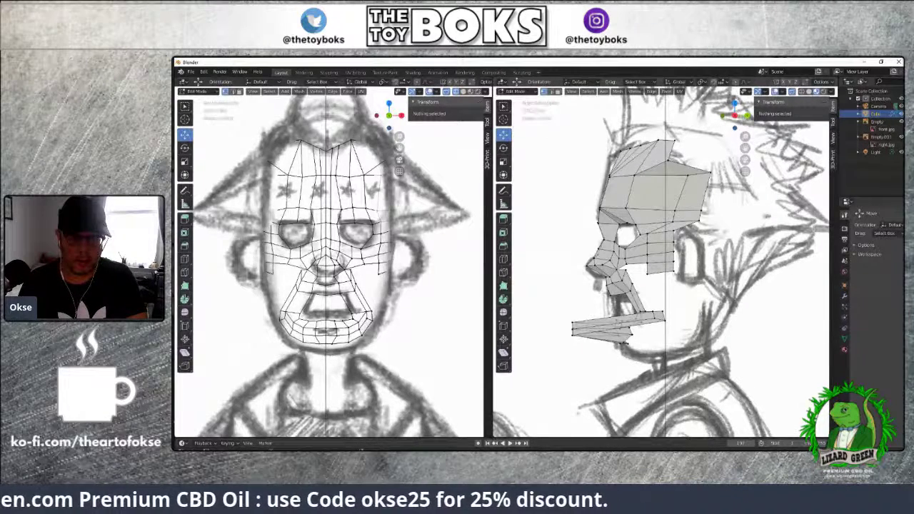
Move the foremost outer lower-lip vertex, near the mouth corner, back along Y and switch the side view to Wireframe shading
{"action": "left_click", "coordinate": [575, 324]}
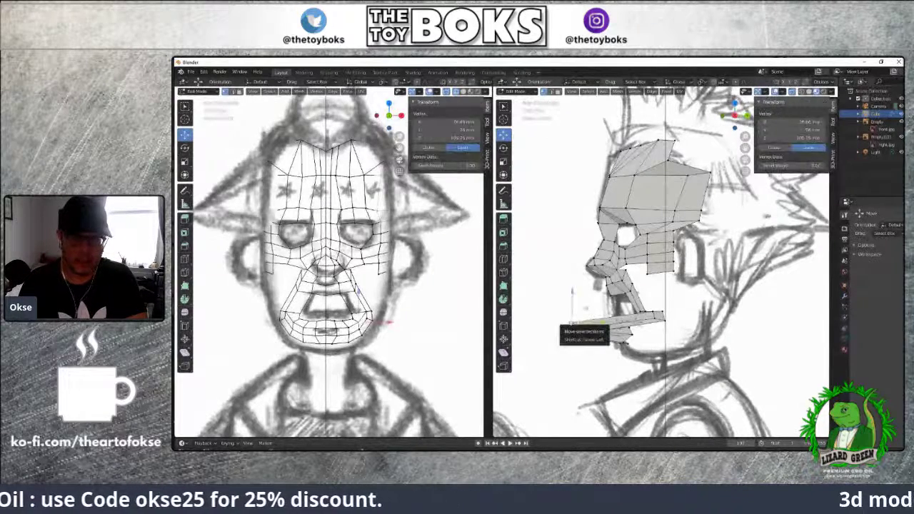
{"action": "key", "text": "g"}
{"action": "key", "text": "y"}
{"action": "left_click", "coordinate": [647, 321]}
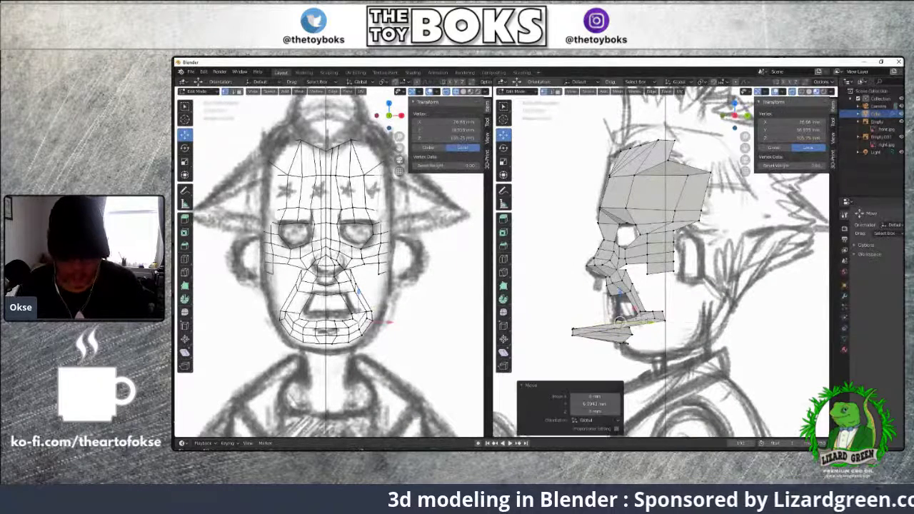
{"action": "key", "text": "z"}
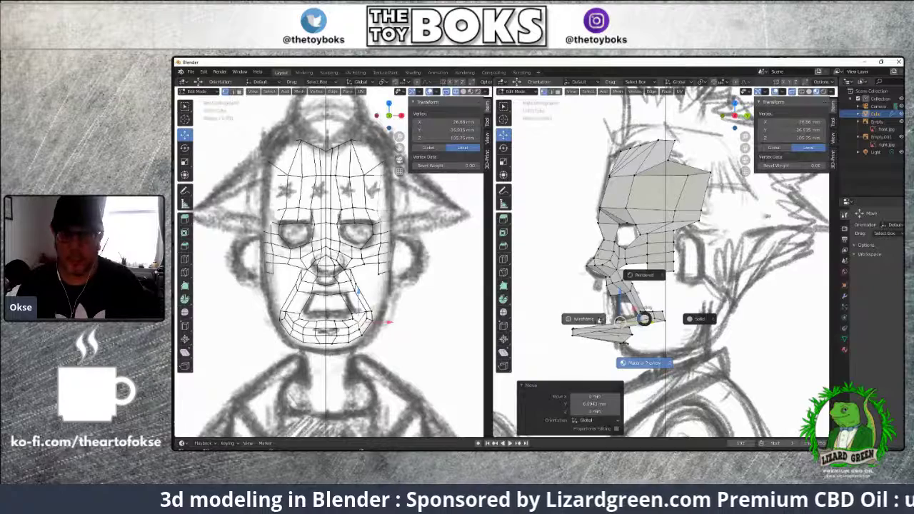
{"action": "left_click", "coordinate": [618, 321]}
{"action": "key", "text": "g"}
{"action": "key", "text": "y"}
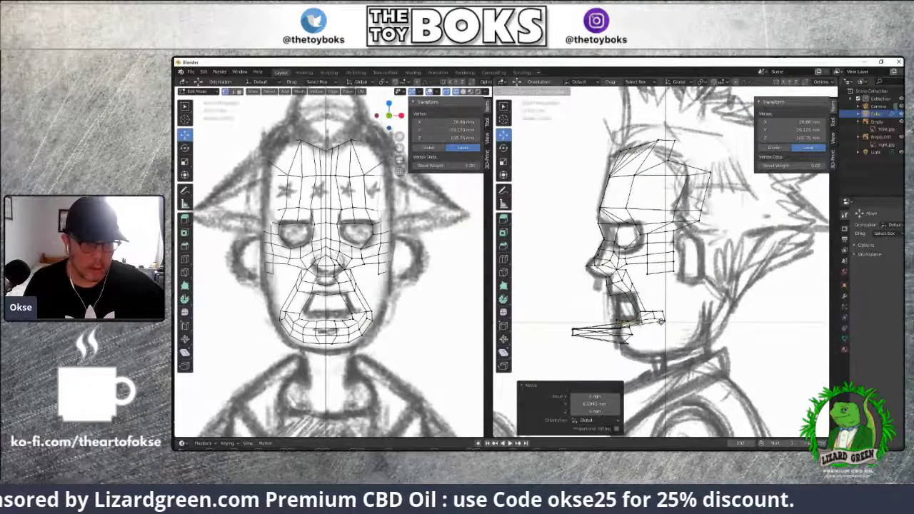
{"action": "left_click", "coordinate": [662, 321]}
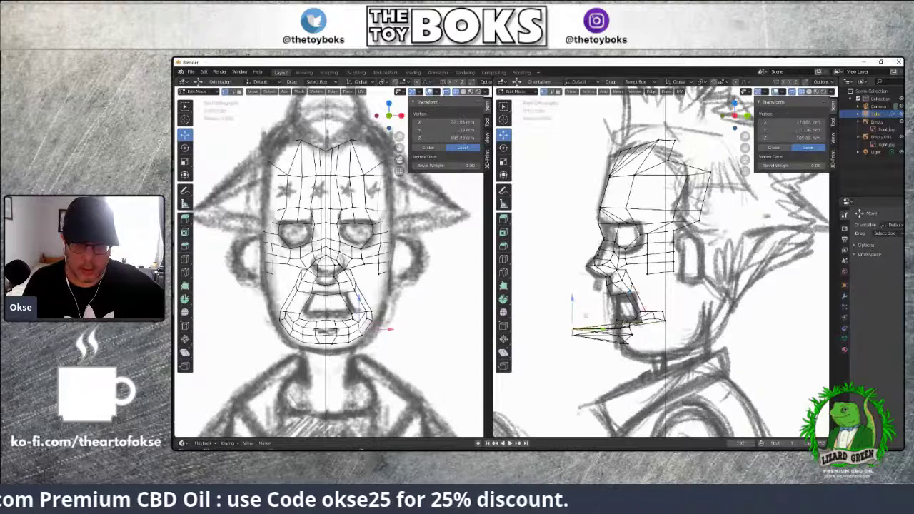
Pull the two outer chin vertices below the mouth corner back along Y to follow the jaw curve
{"action": "key", "text": "g"}
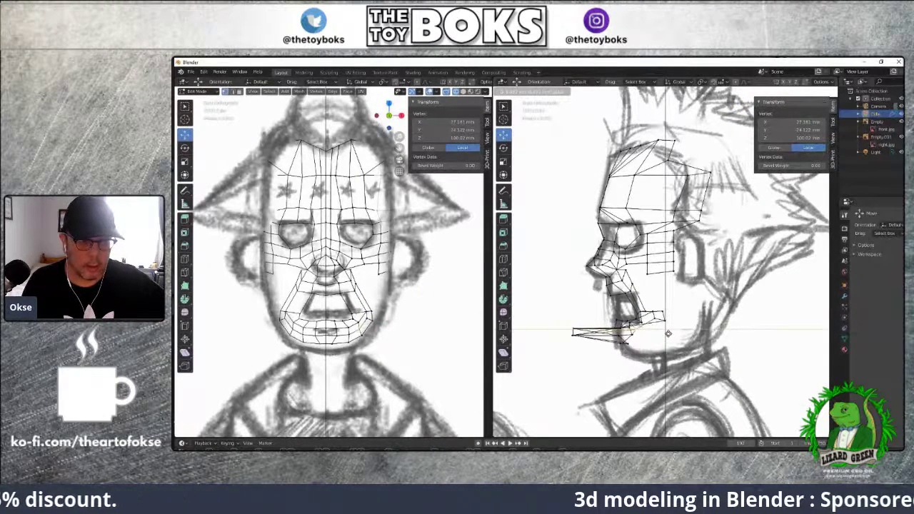
{"action": "left_click", "coordinate": [667, 334]}
{"action": "left_click", "coordinate": [548, 337]}
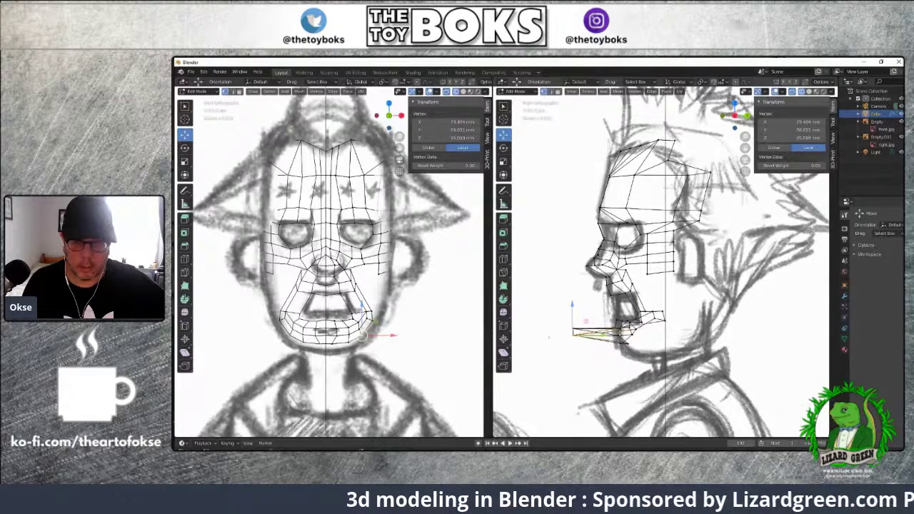
{"action": "key", "text": "g"}
{"action": "key", "text": "y"}
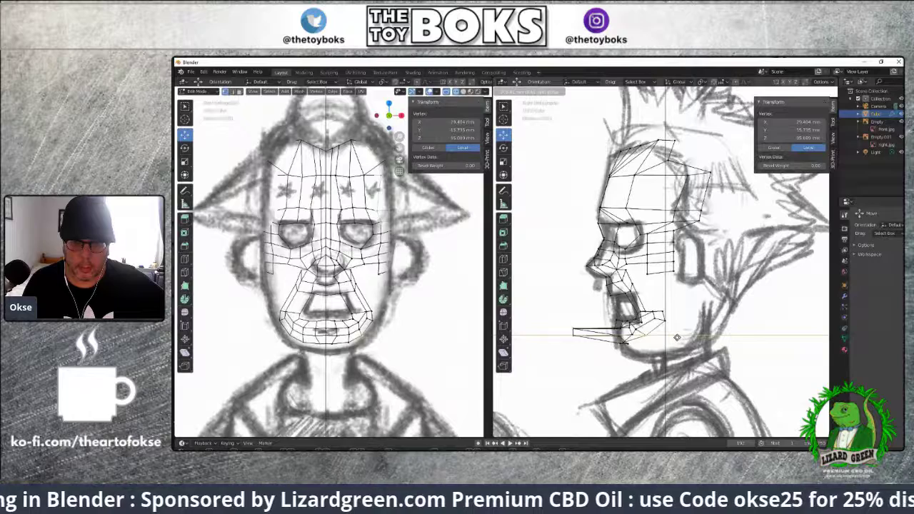
{"action": "left_click", "coordinate": [677, 337]}
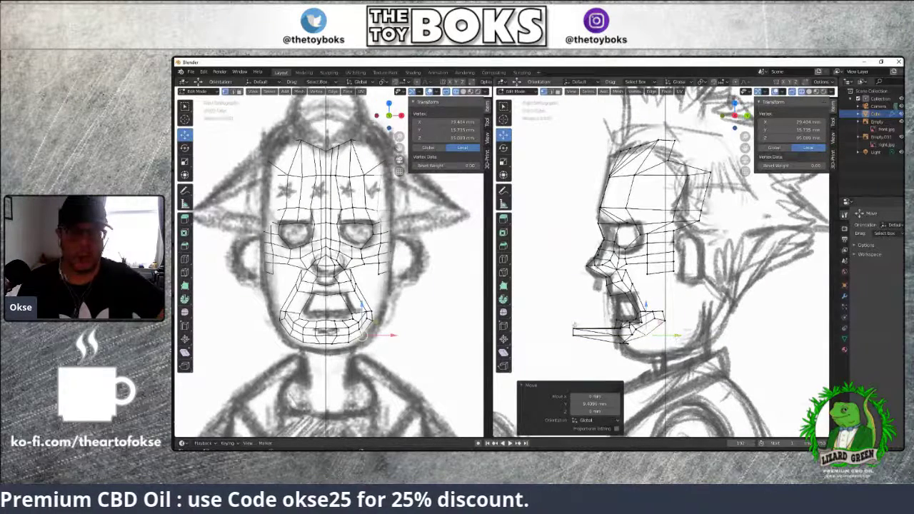
Bring the two protruding centre-line chin vertices and the remaining neighbour back along Y to the sketched chin profile
{"action": "left_click", "coordinate": [574, 333]}
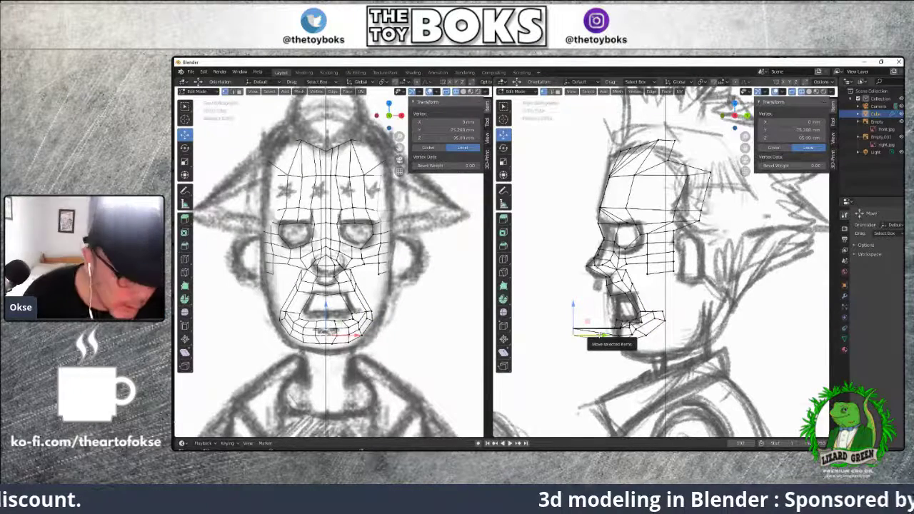
{"action": "left_click_drag", "start_coordinate": [597, 332], "coordinate": [642, 341]}
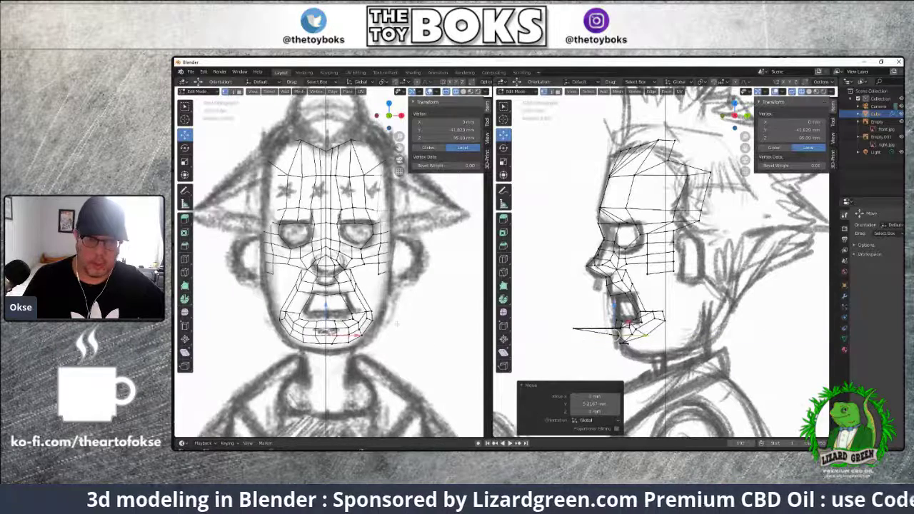
{"action": "left_click", "coordinate": [573, 329]}
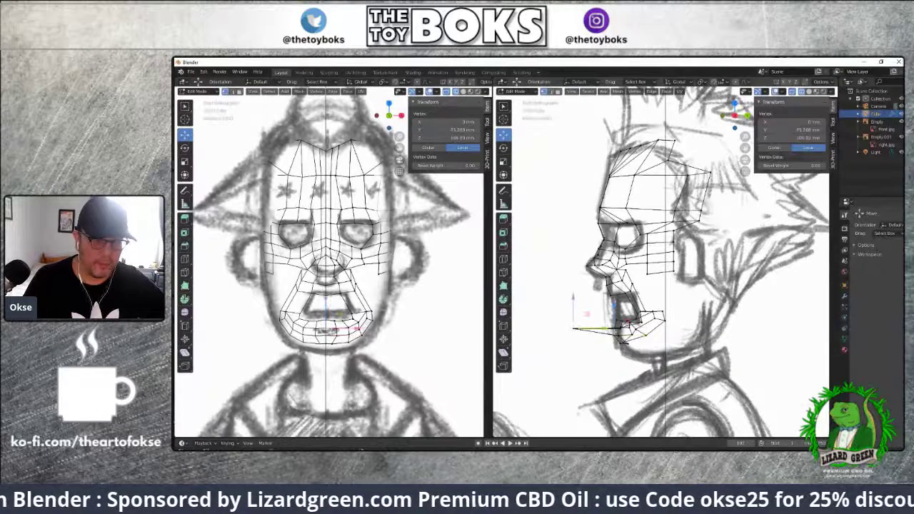
{"action": "left_click_drag", "start_coordinate": [603, 329], "coordinate": [643, 328]}
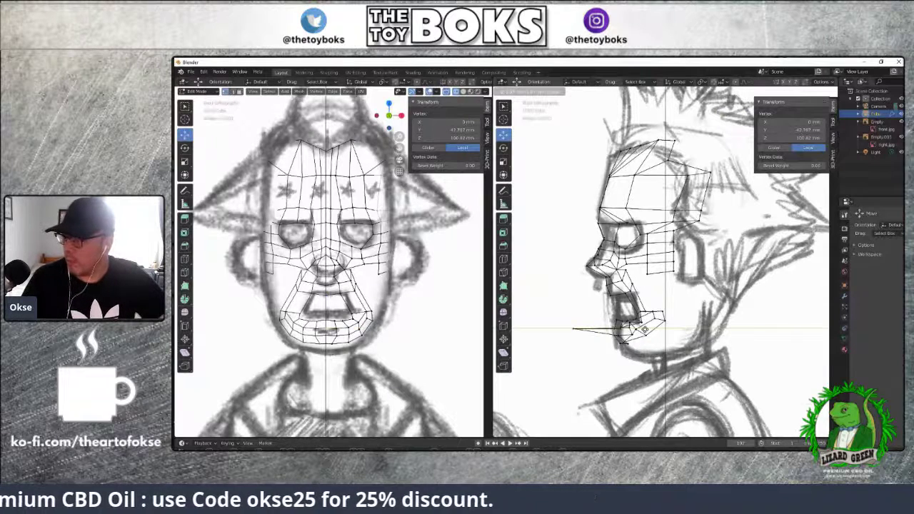
{"action": "left_click_drag", "start_coordinate": [644, 328], "coordinate": [643, 329]}
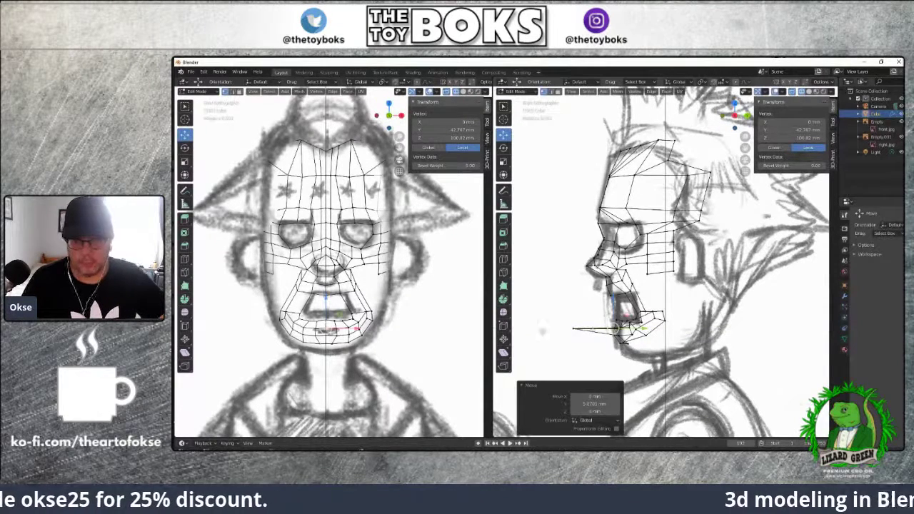
{"action": "left_click", "coordinate": [587, 314]}
{"action": "left_click_drag", "start_coordinate": [606, 330], "coordinate": [653, 332]}
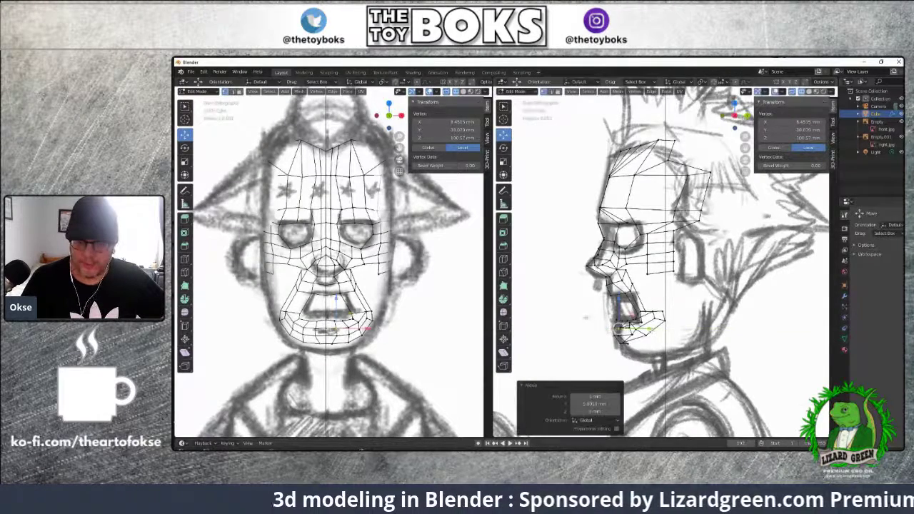
Adjust the depth of the outer lower-lip vertices along Y so the row curves back towards the mouth corner
{"action": "scroll", "coordinate": [628, 335], "scroll_direction": "up", "scroll_amount": 3}
{"action": "scroll", "coordinate": [614, 342], "scroll_direction": "down", "scroll_amount": 3}
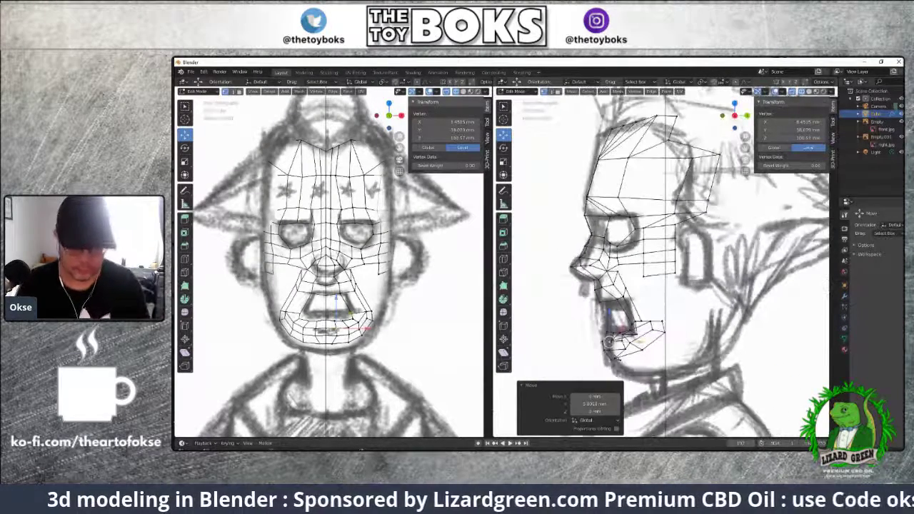
{"action": "left_click_drag", "start_coordinate": [745, 147], "coordinate": [735, 63]}
{"action": "scroll", "coordinate": [745, 142], "scroll_direction": "up", "scroll_amount": 1}
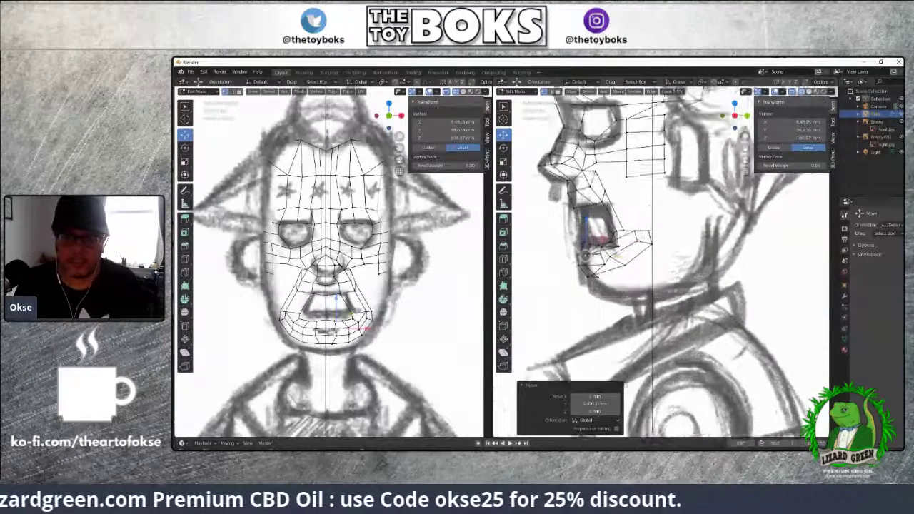
{"action": "scroll", "coordinate": [746, 143], "scroll_direction": "up", "scroll_amount": 2}
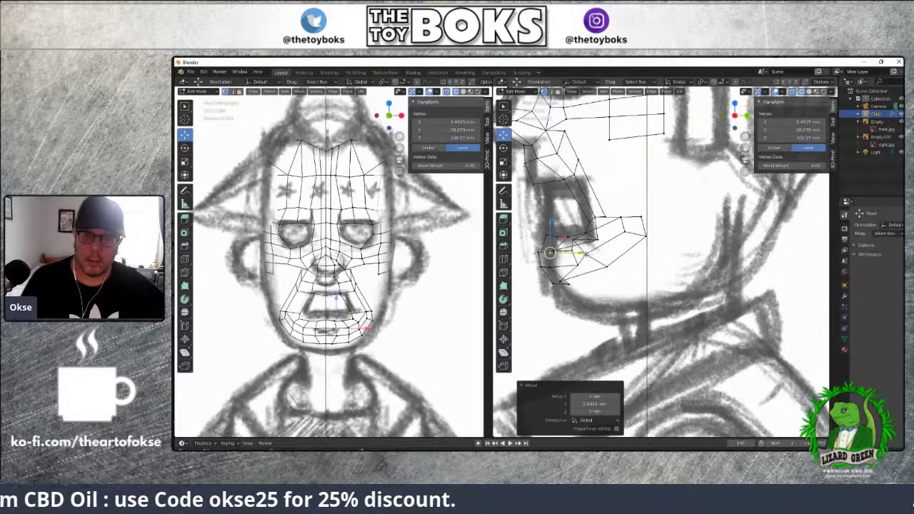
{"action": "key", "text": "g"}
{"action": "left_click", "coordinate": [606, 250]}
{"action": "left_click", "coordinate": [573, 240]}
{"action": "key", "text": "g"}
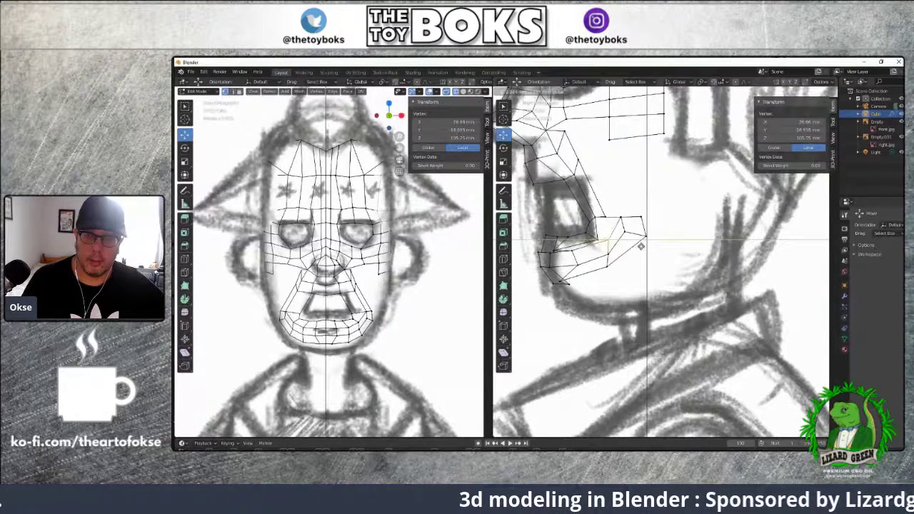
{"action": "left_click", "coordinate": [607, 208]}
Lower the vertex beside the centre line and the centre vertex of the row below the lip along Z
{"action": "left_click", "coordinate": [550, 253]}
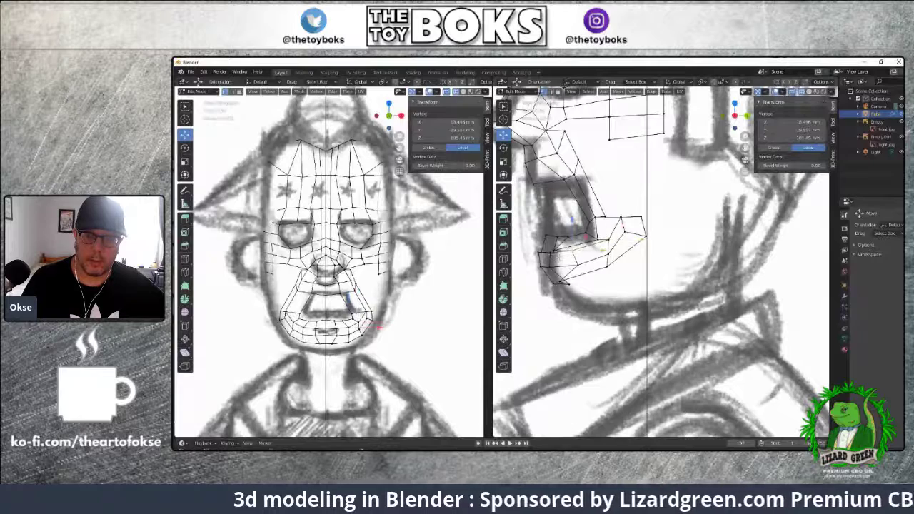
{"action": "key", "text": "g"}
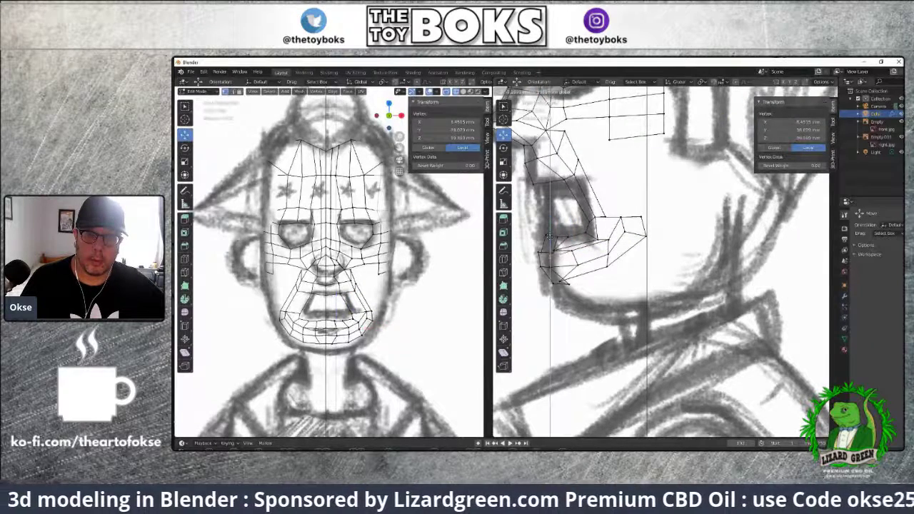
{"action": "left_click", "coordinate": [550, 258]}
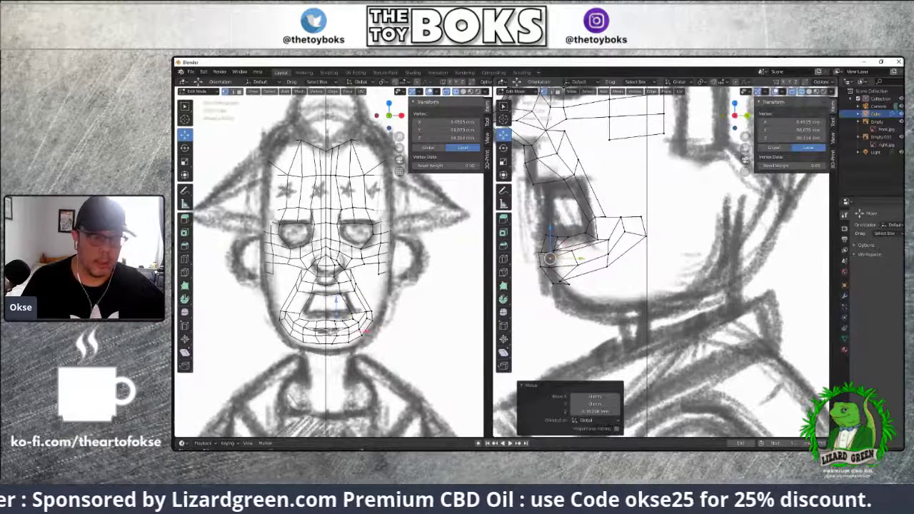
{"action": "left_click", "coordinate": [543, 246]}
{"action": "key", "text": "g"}
{"action": "key", "text": "z"}
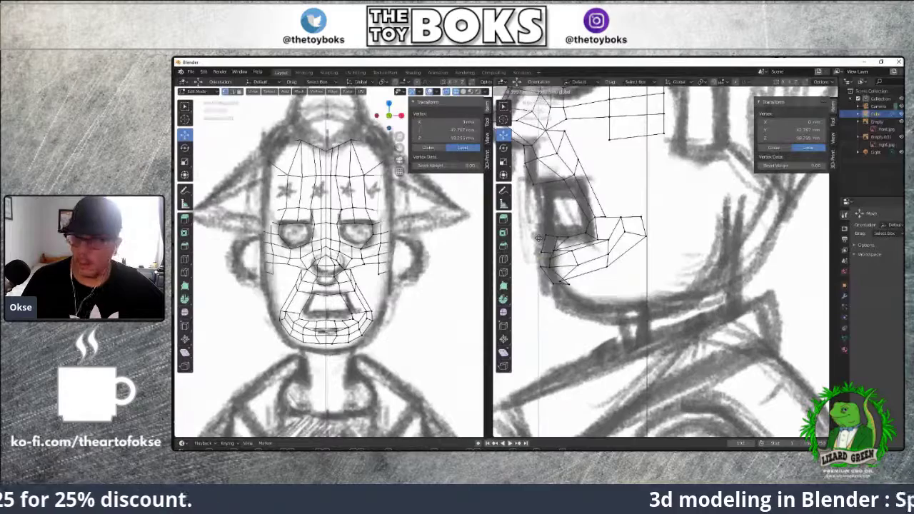
{"action": "left_click", "coordinate": [540, 246]}
In the front view, lower the outer vertex of the row below the lip and raise the vertex beside the mouth corner along Z
{"action": "scroll", "coordinate": [397, 292], "scroll_direction": "up", "scroll_amount": 4}
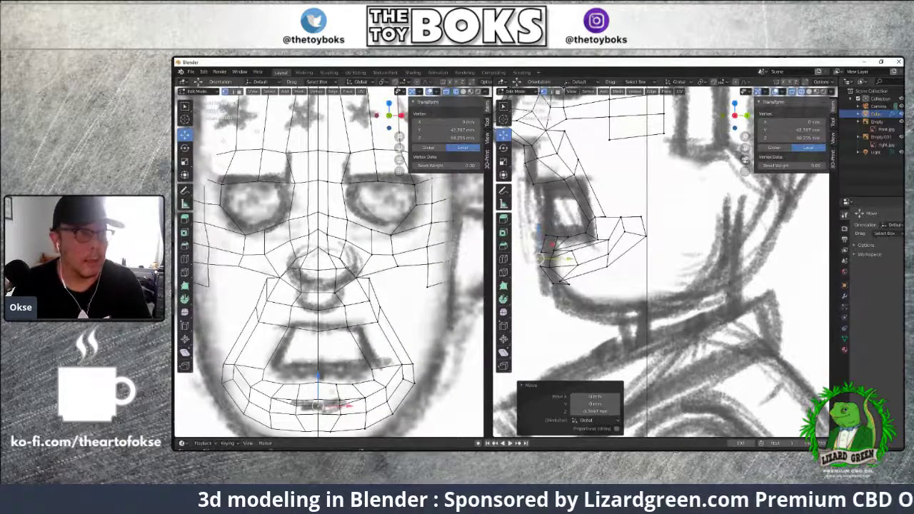
{"action": "left_click", "coordinate": [255, 131]}
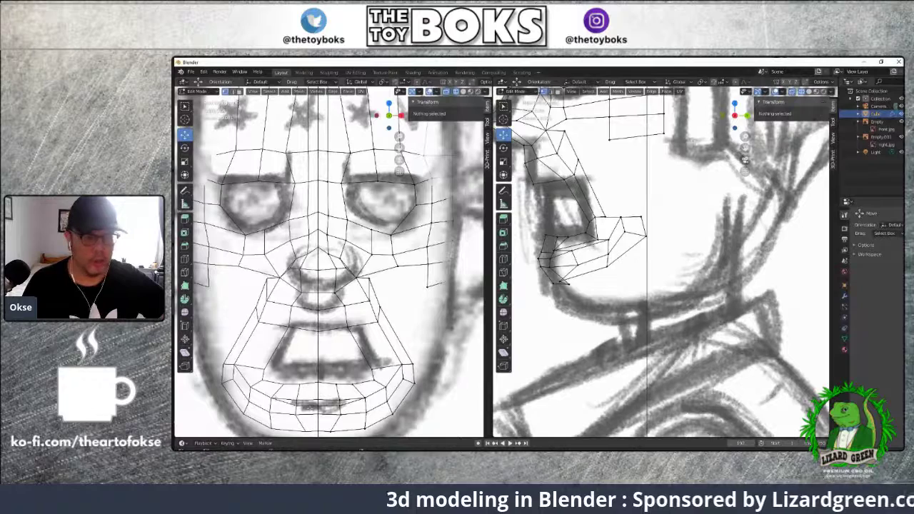
{"action": "left_click", "coordinate": [359, 399]}
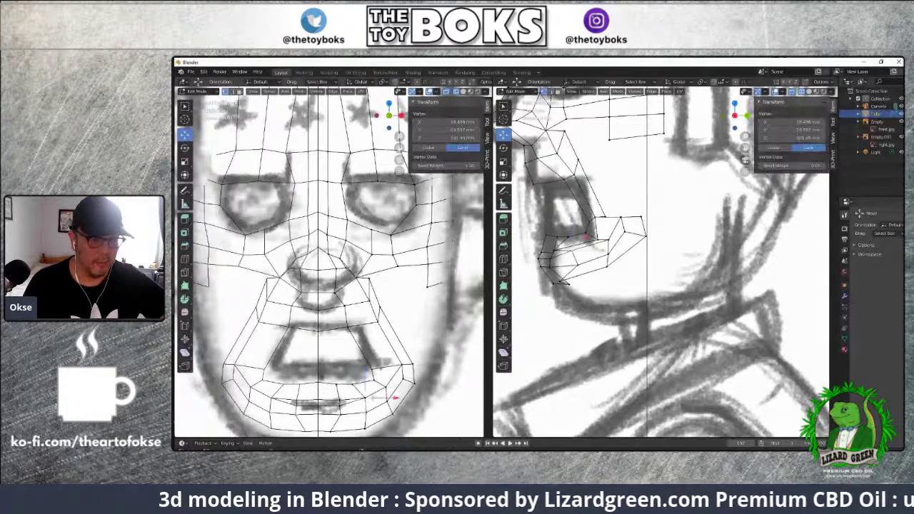
{"action": "left_click", "coordinate": [384, 381]}
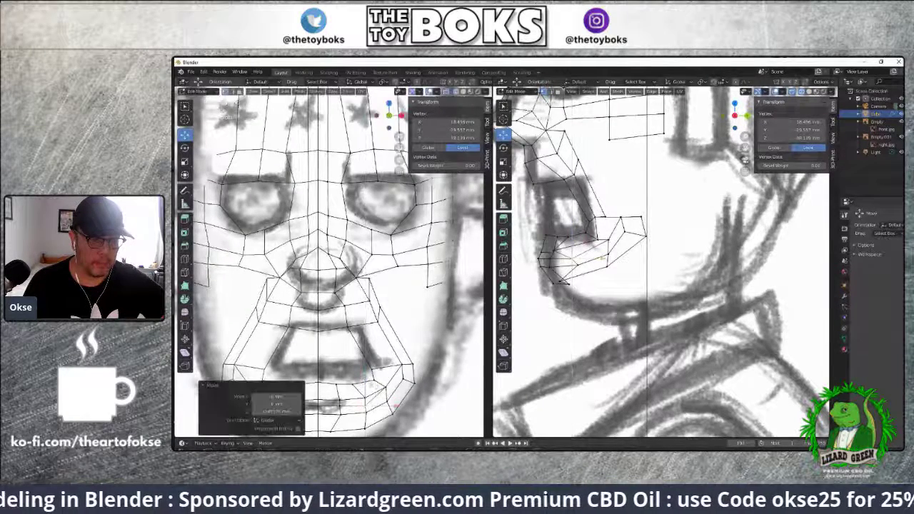
{"action": "left_click_drag", "start_coordinate": [384, 380], "coordinate": [386, 365]}
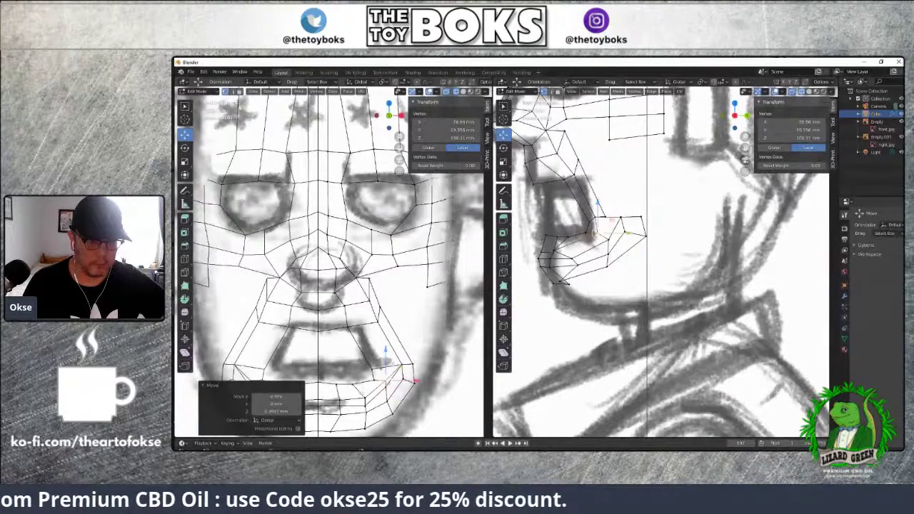
Shift the outer vertex of the row below the lip along Y in the side view to smooth the chin curve
{"action": "left_click", "coordinate": [553, 247]}
{"action": "key", "text": "g"}
{"action": "key", "text": "y"}
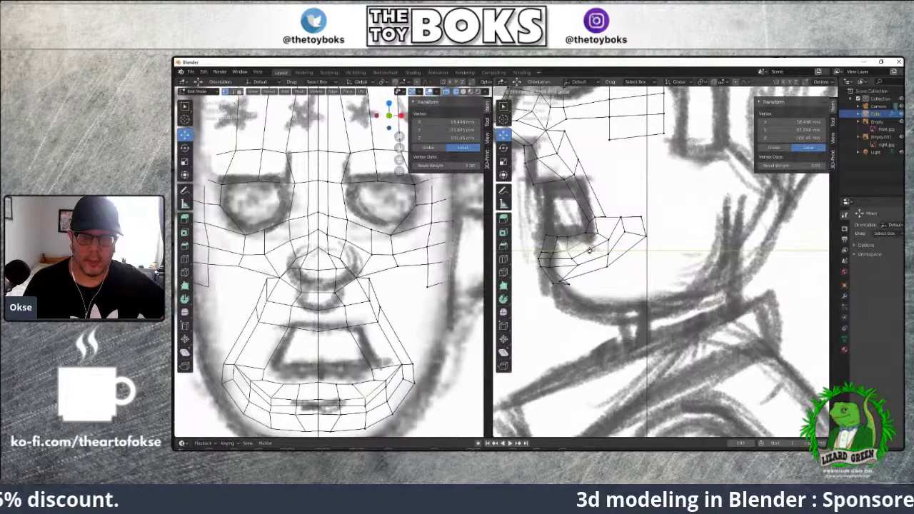
{"action": "key", "text": "Return"}
Lower the centre vertex of the lower lip's edge slightly along Z to match the sketched mouth opening
{"action": "left_click", "coordinate": [549, 238]}
{"action": "left_click_drag", "start_coordinate": [553, 250], "coordinate": [556, 250]}
{"action": "left_click", "coordinate": [549, 236]}
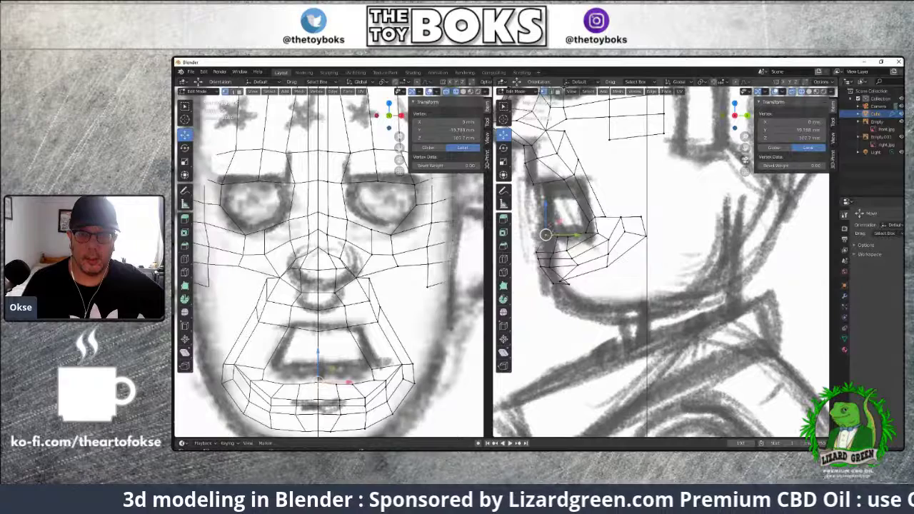
{"action": "left_click", "coordinate": [547, 205]}
{"action": "left_click_drag", "start_coordinate": [547, 205], "coordinate": [556, 218]}
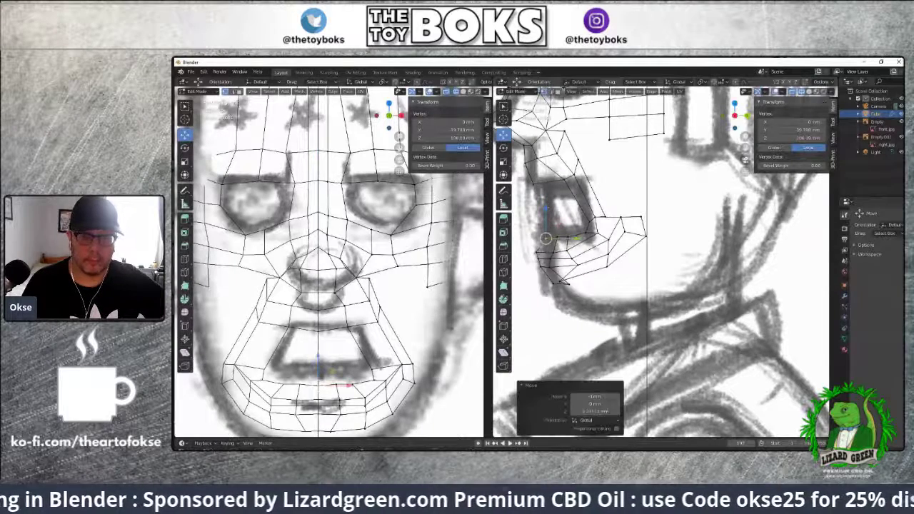
Lower the next two lower-lip edge vertices outward from the centre slightly along Z
{"action": "left_click", "coordinate": [557, 237]}
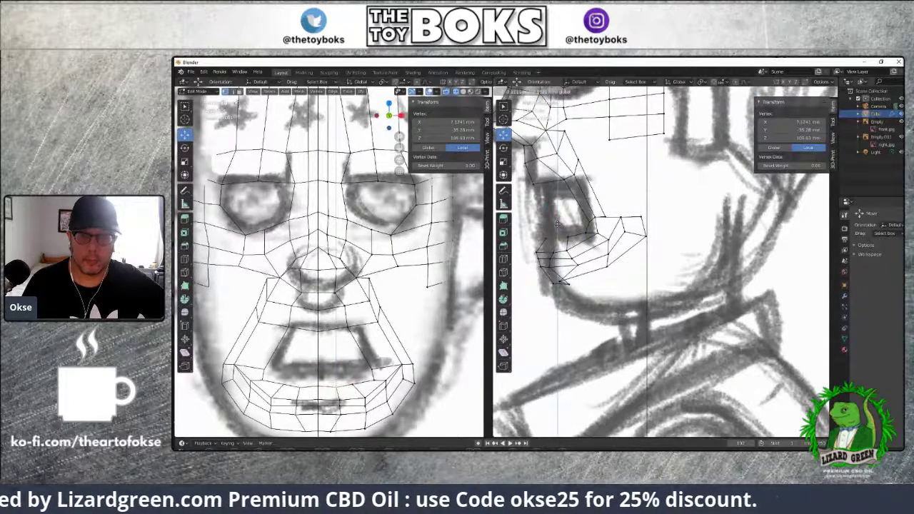
{"action": "left_click_drag", "start_coordinate": [557, 236], "coordinate": [557, 235]}
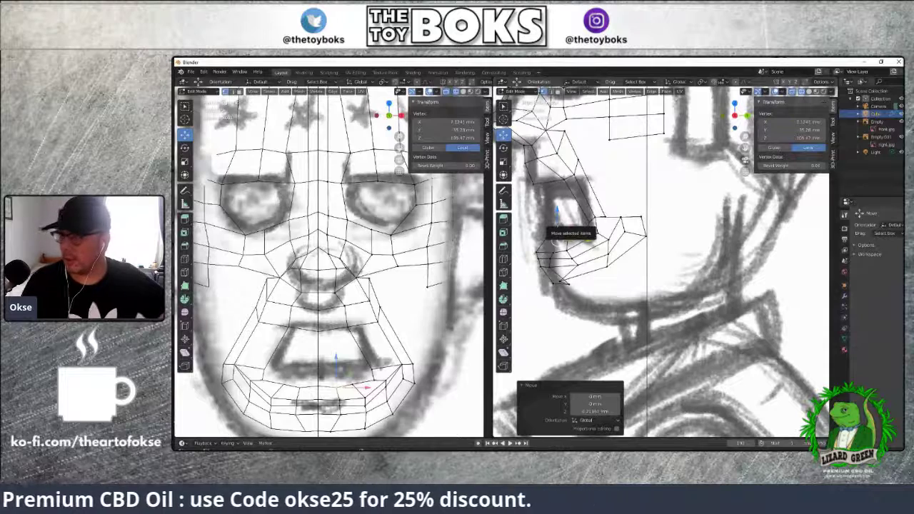
{"action": "left_click", "coordinate": [568, 236]}
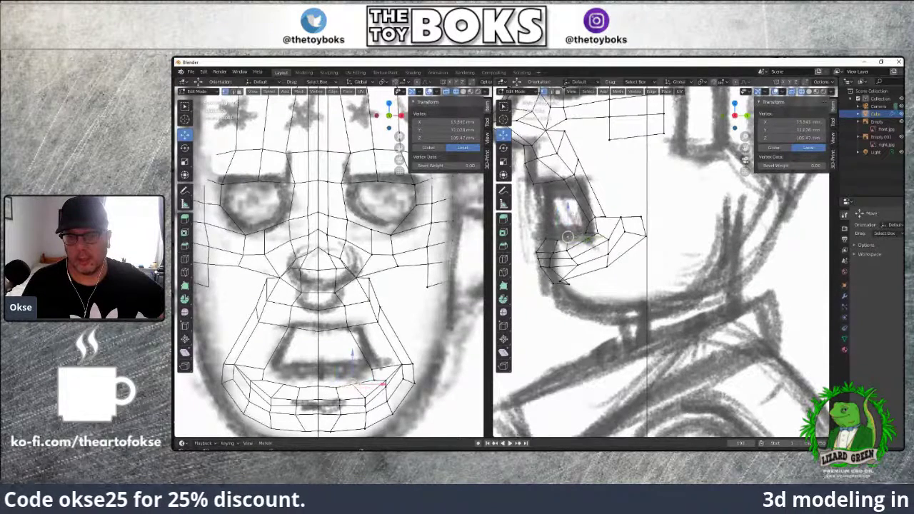
{"action": "left_click_drag", "start_coordinate": [567, 237], "coordinate": [567, 234]}
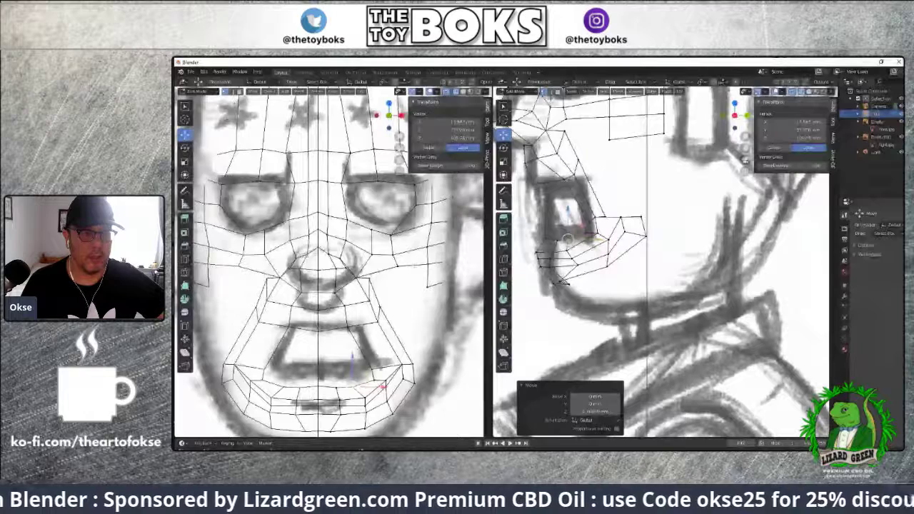
Raise the vertex beside the centre line above the nose tip slightly along Z in the front view
{"action": "left_click", "coordinate": [318, 248]}
{"action": "left_click", "coordinate": [329, 249]}
{"action": "left_click_drag", "start_coordinate": [328, 224], "coordinate": [328, 220]}
{"action": "left_click", "coordinate": [361, 257]}
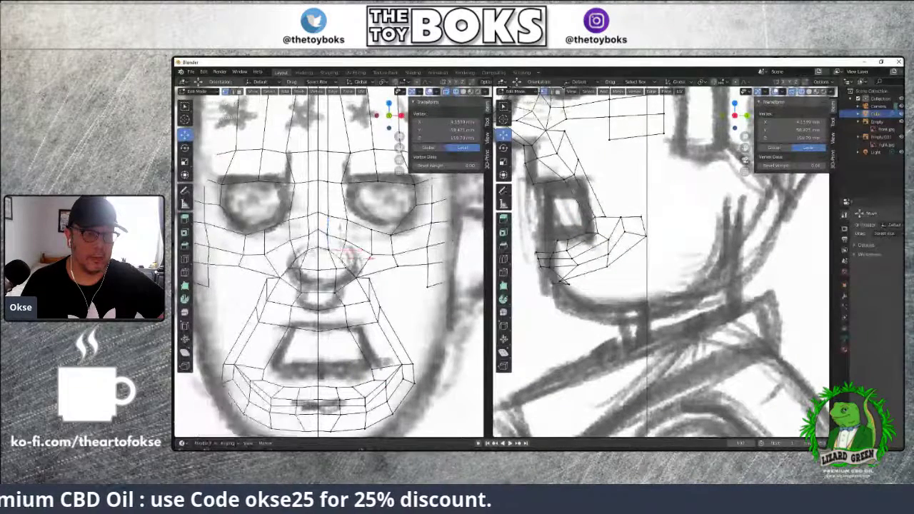
{"action": "left_click", "coordinate": [370, 254]}
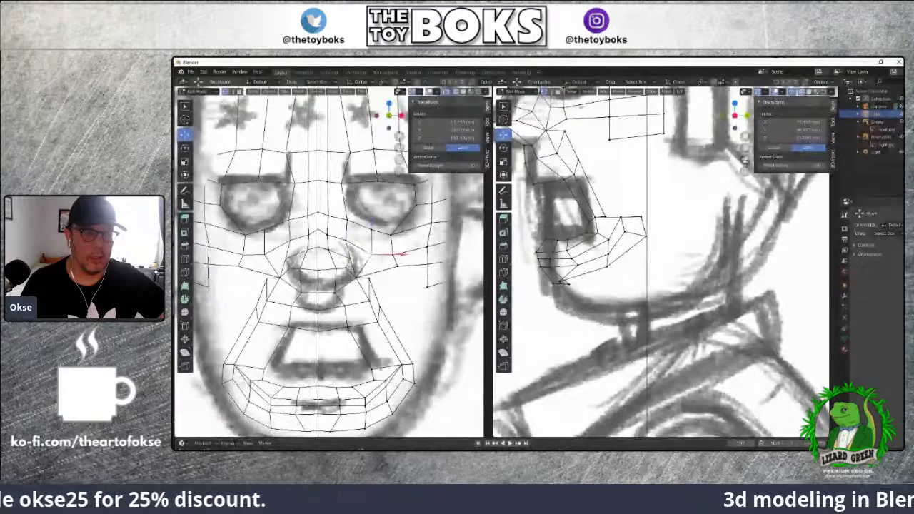
Move the two outer vertices of the upper-lip patch beside the nose outward along X to widen the cheek contour
{"action": "left_click", "coordinate": [358, 278]}
{"action": "left_click", "coordinate": [369, 279]}
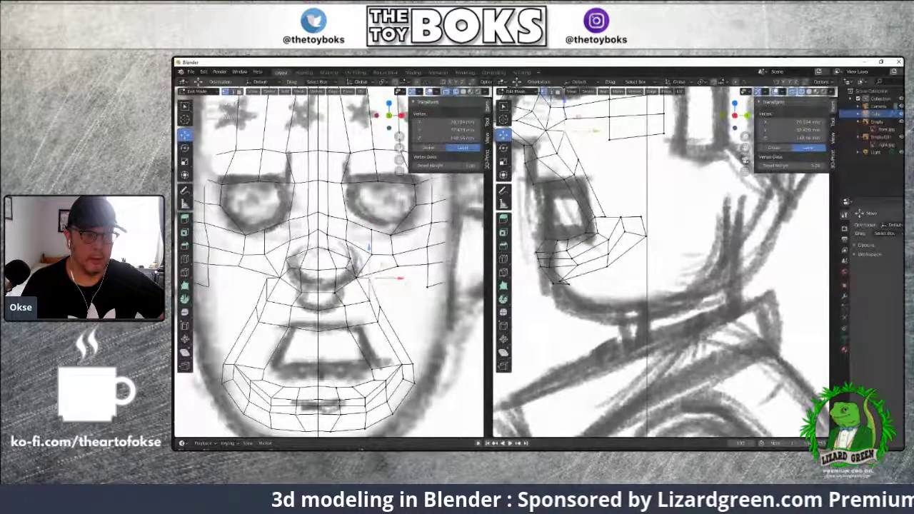
{"action": "key", "text": "g"}
{"action": "key", "text": "x"}
{"action": "left_click", "coordinate": [393, 301]}
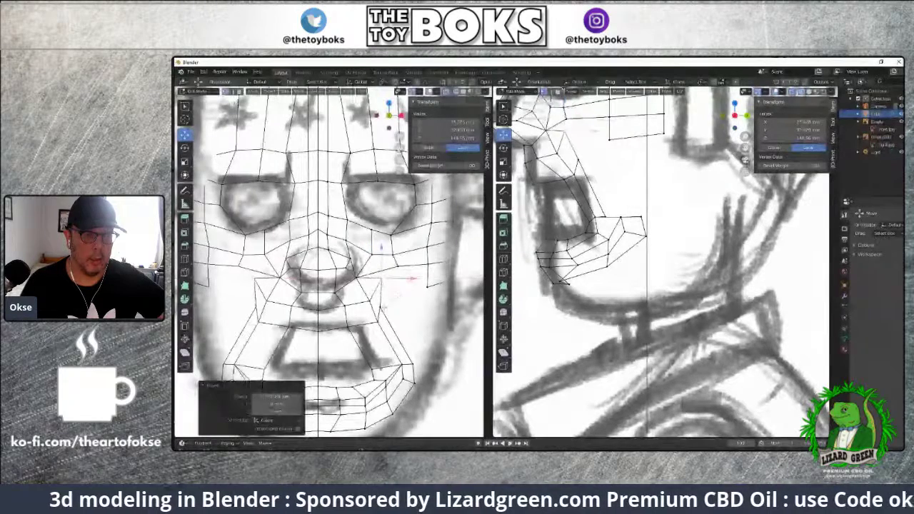
{"action": "key", "text": "g"}
{"action": "key", "text": "x"}
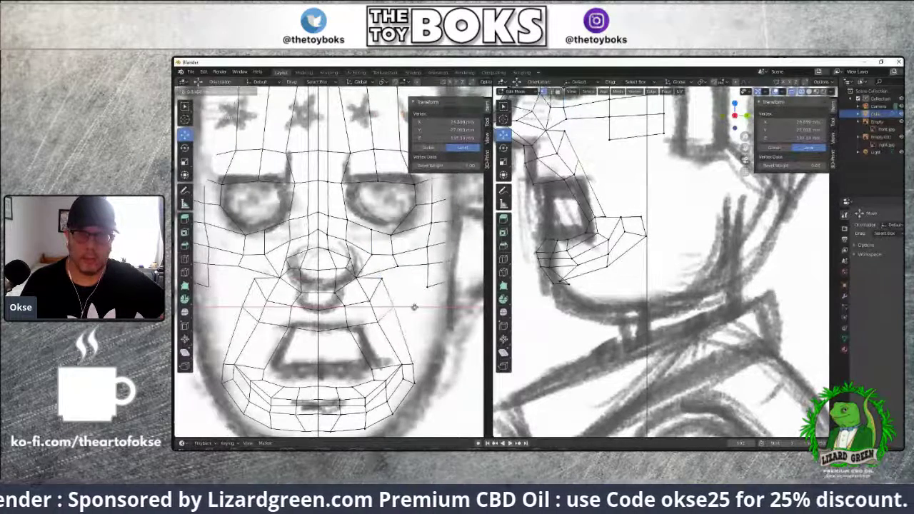
{"action": "left_click", "coordinate": [409, 292]}
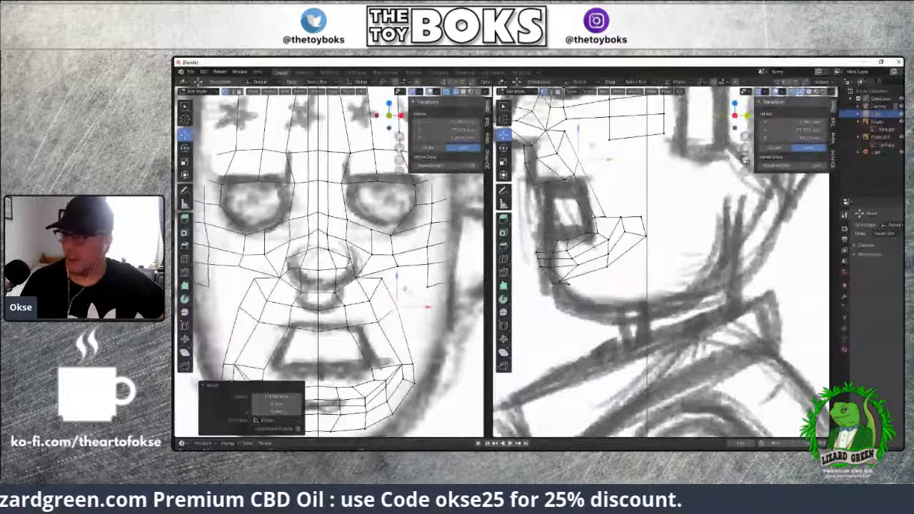
Move the outer vertex of the upper-lip patch by the mouth corner outward along X and raise it slightly along Z
{"action": "scroll", "coordinate": [404, 288], "scroll_direction": "down", "scroll_amount": 2}
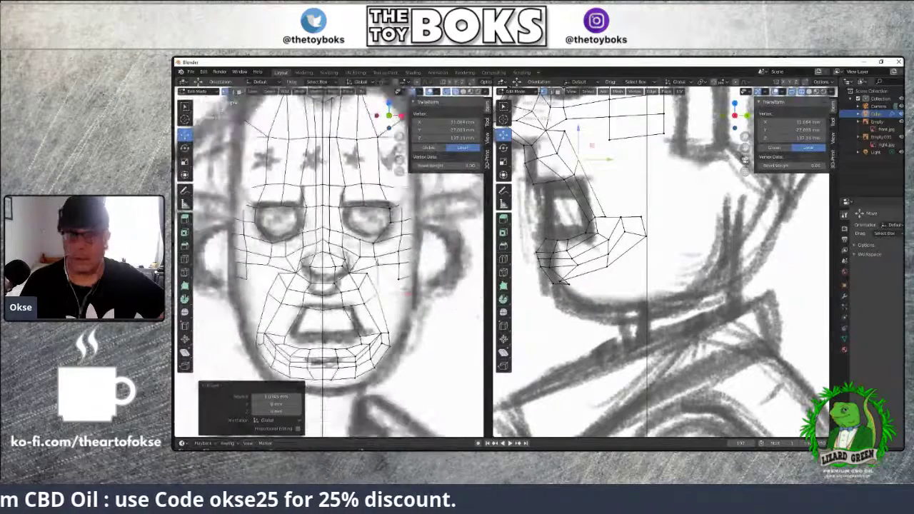
{"action": "left_click", "coordinate": [408, 331]}
{"action": "key", "text": "g"}
{"action": "key", "text": "x"}
{"action": "left_click", "coordinate": [414, 333]}
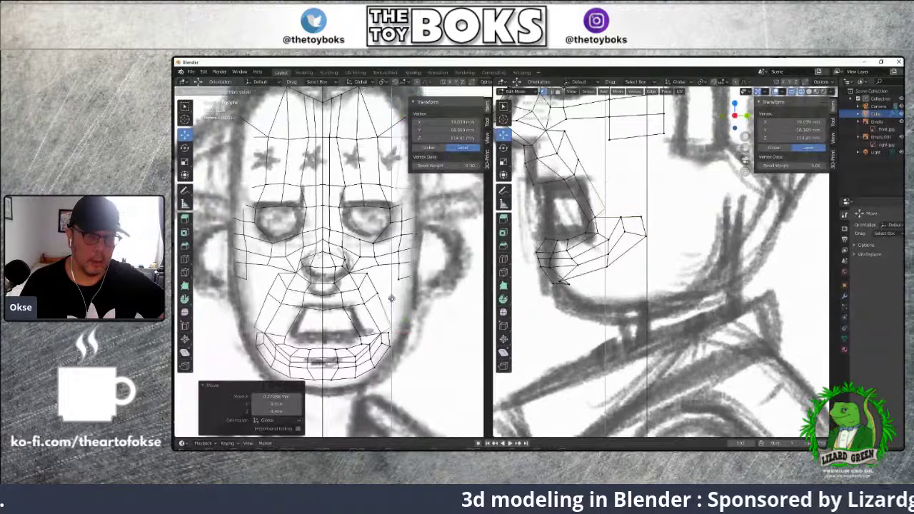
{"action": "left_click", "coordinate": [381, 330]}
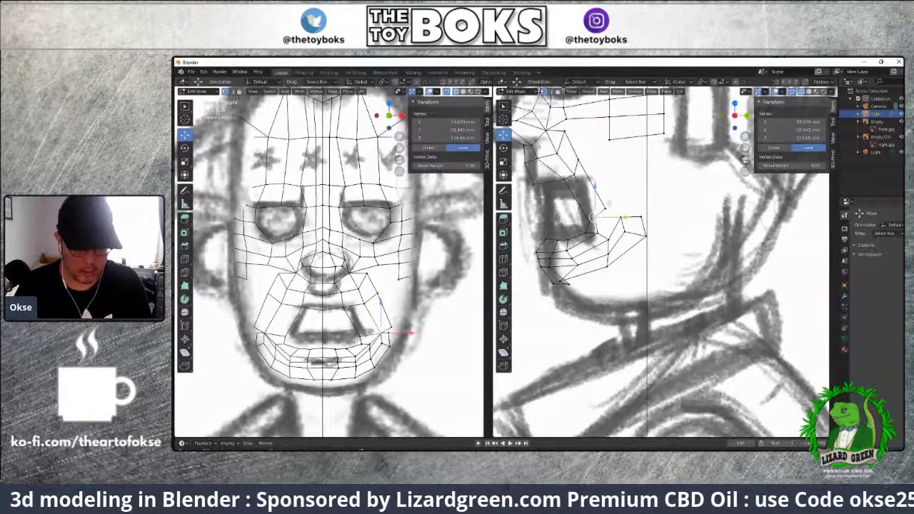
Switch the front view to solid shading and show the active tool settings in its sidebar
{"action": "key", "text": "z"}
{"action": "left_click", "coordinate": [409, 339]}
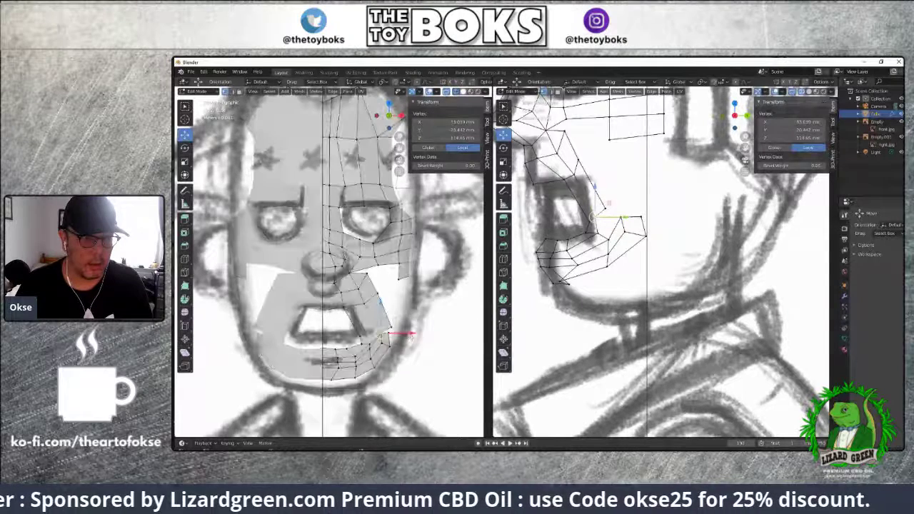
{"action": "scroll", "coordinate": [403, 313], "scroll_direction": "up", "scroll_amount": 2}
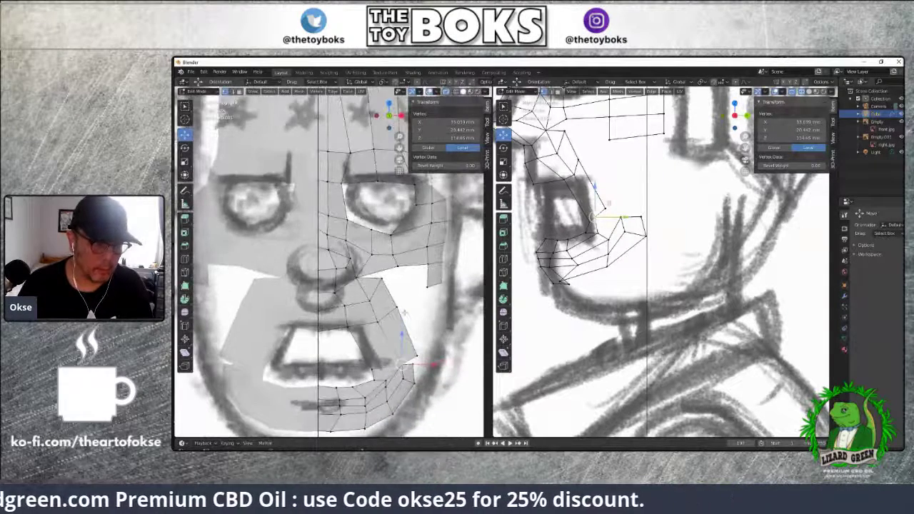
{"action": "scroll", "coordinate": [403, 312], "scroll_direction": "down", "scroll_amount": 2}
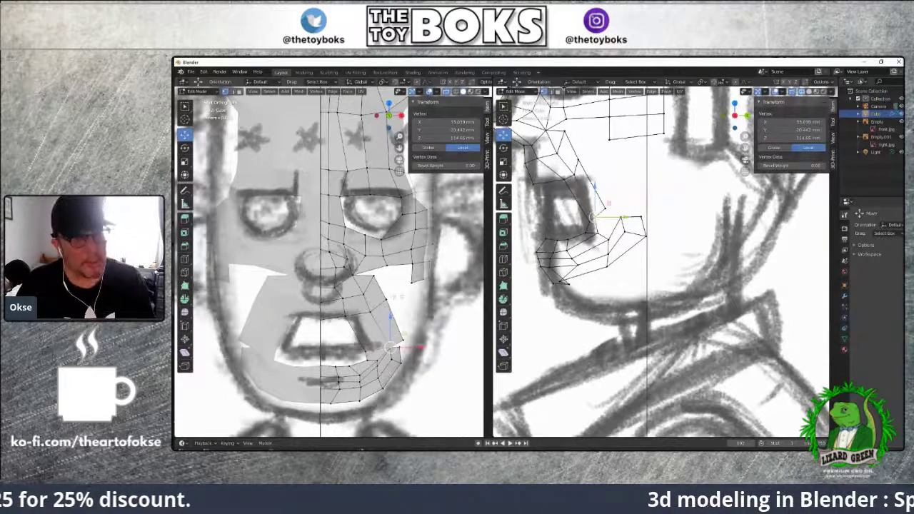
{"action": "scroll", "coordinate": [403, 313], "scroll_direction": "up", "scroll_amount": 1}
{"action": "left_click", "coordinate": [487, 121]}
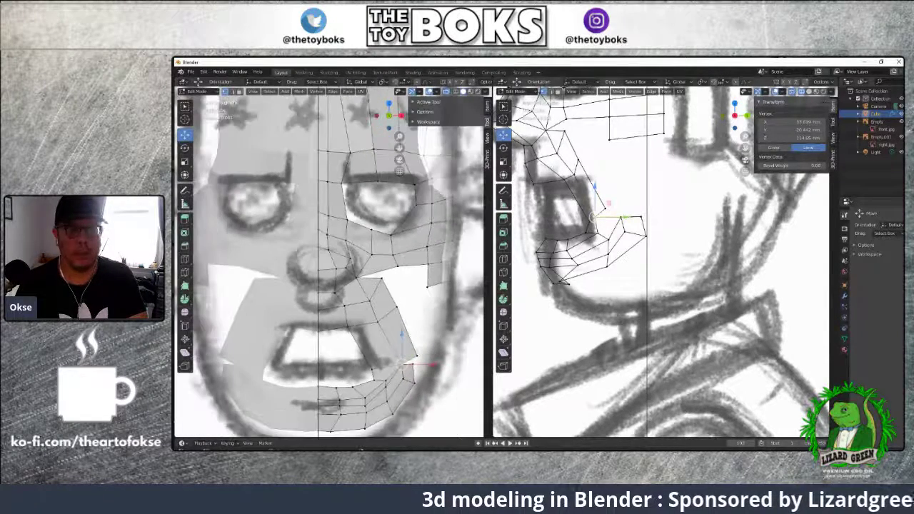
Merge the upper-lip patch's top outer vertex with the cheek's lower edge vertex using At Last, and lower the merged vertex along Z
{"action": "left_click_drag", "start_coordinate": [610, 204], "coordinate": [620, 194]}
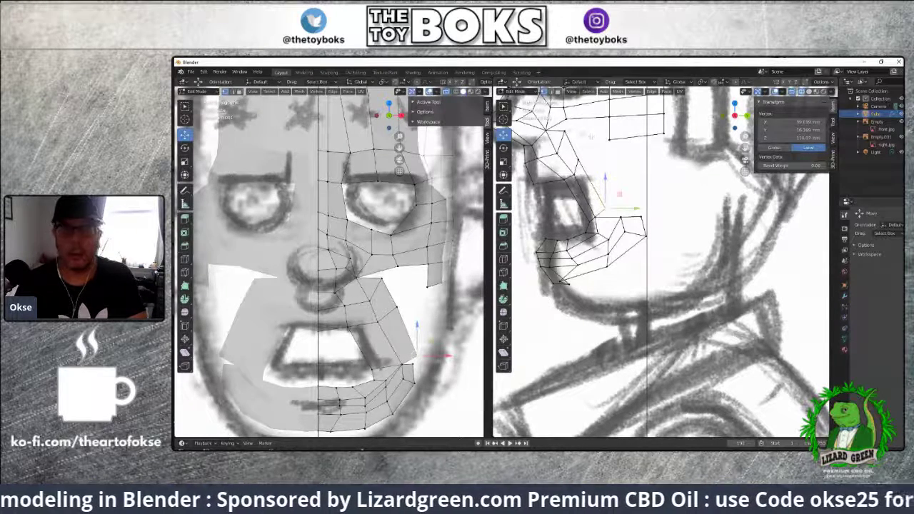
{"action": "left_click_drag", "start_coordinate": [553, 113], "coordinate": [610, 125]}
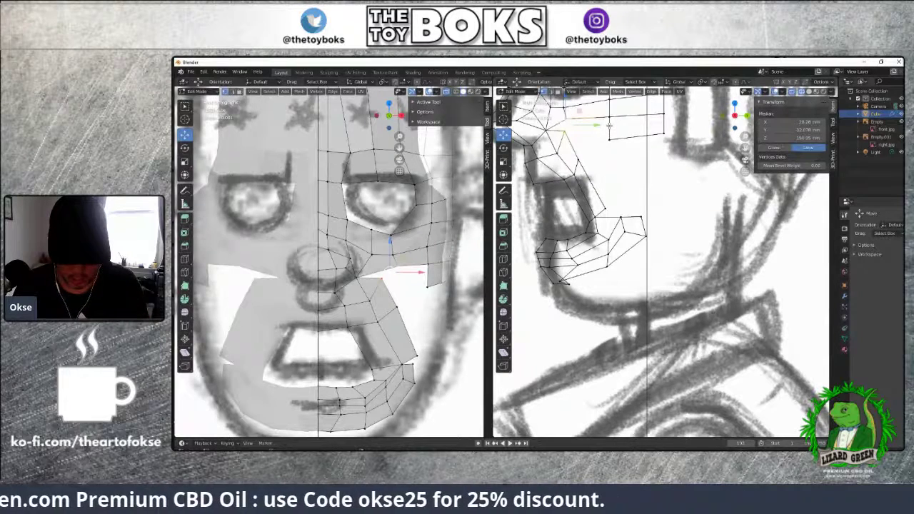
{"action": "key", "text": "m"}
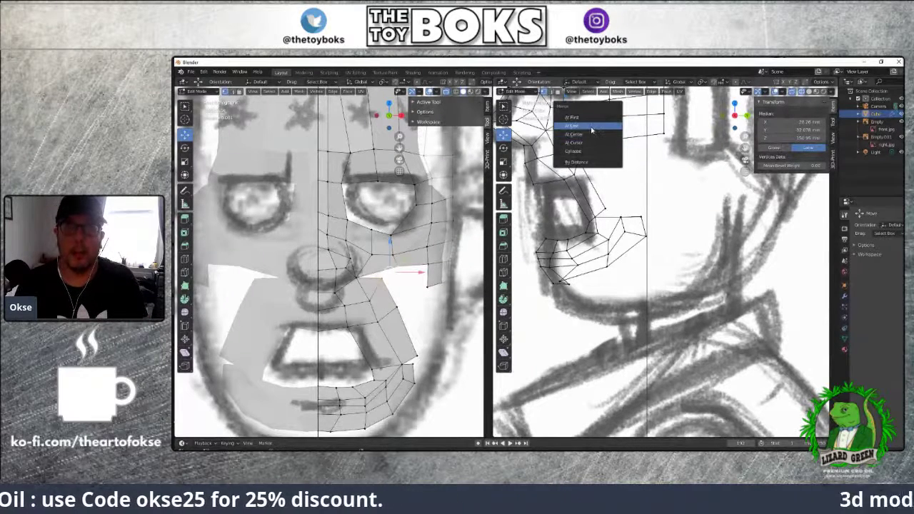
{"action": "left_click", "coordinate": [590, 127]}
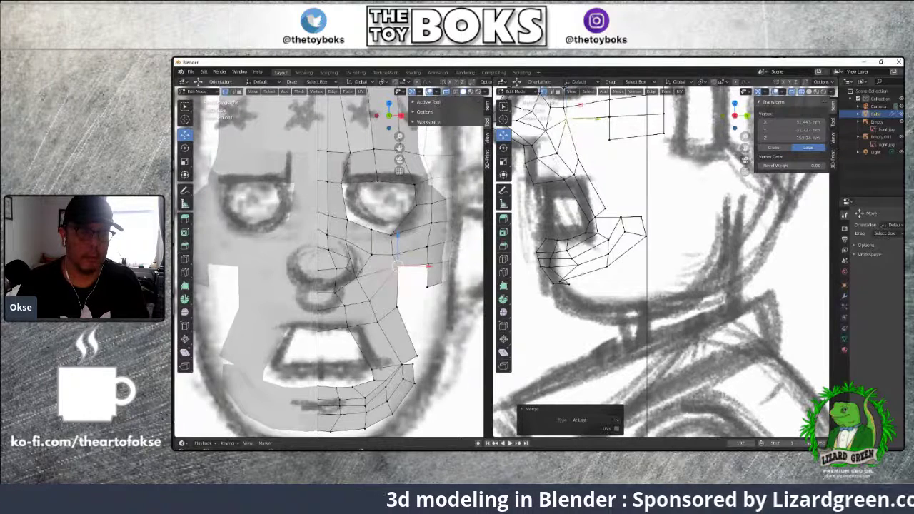
{"action": "key", "text": "g"}
{"action": "left_click", "coordinate": [399, 252]}
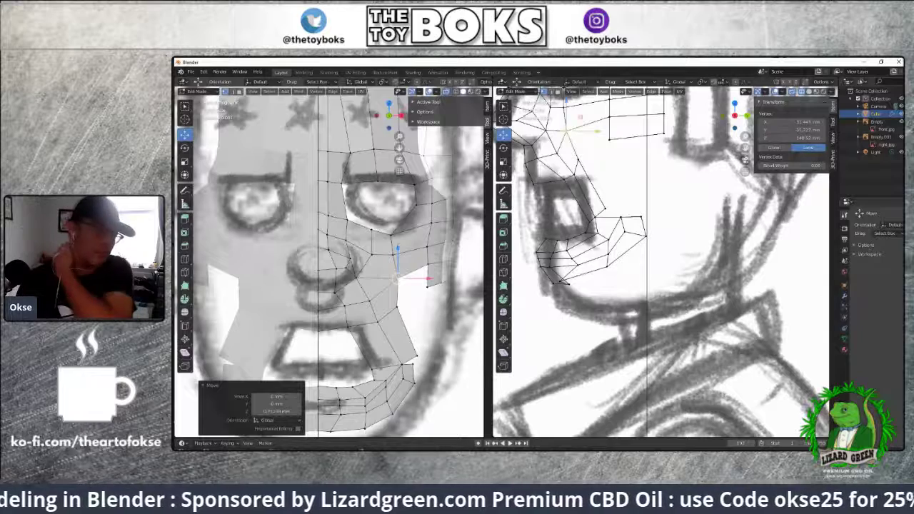
{"action": "scroll", "coordinate": [458, 214], "scroll_direction": "up", "scroll_amount": 1}
{"action": "scroll", "coordinate": [459, 213], "scroll_direction": "down", "scroll_amount": 2}
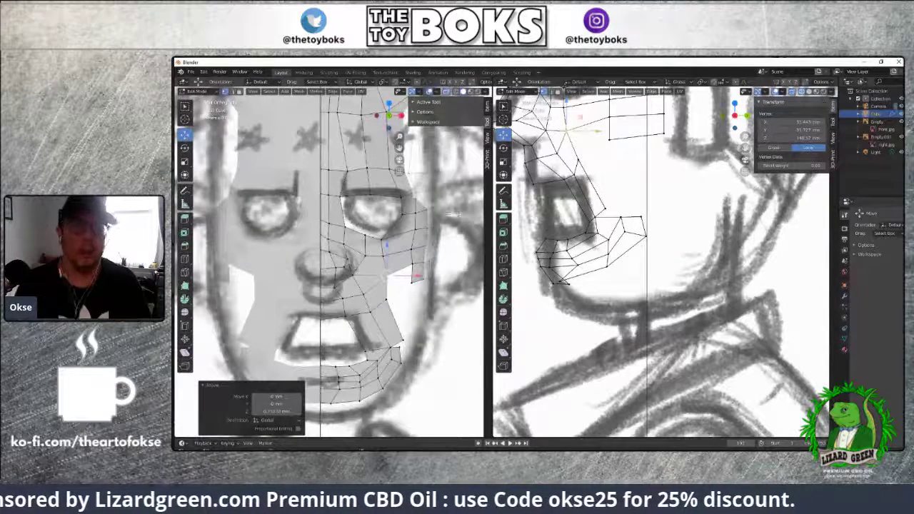
Move the vertices at and beyond the eye's outer corner outward along X toward the sketched side of the head
{"action": "left_click", "coordinate": [402, 197]}
{"action": "left_click", "coordinate": [422, 196]}
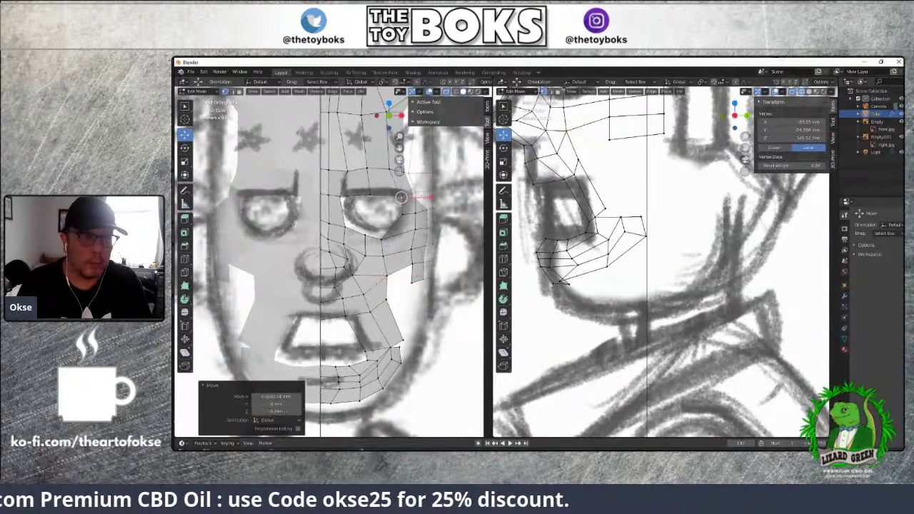
{"action": "left_click", "coordinate": [419, 193]}
{"action": "key", "text": "g"}
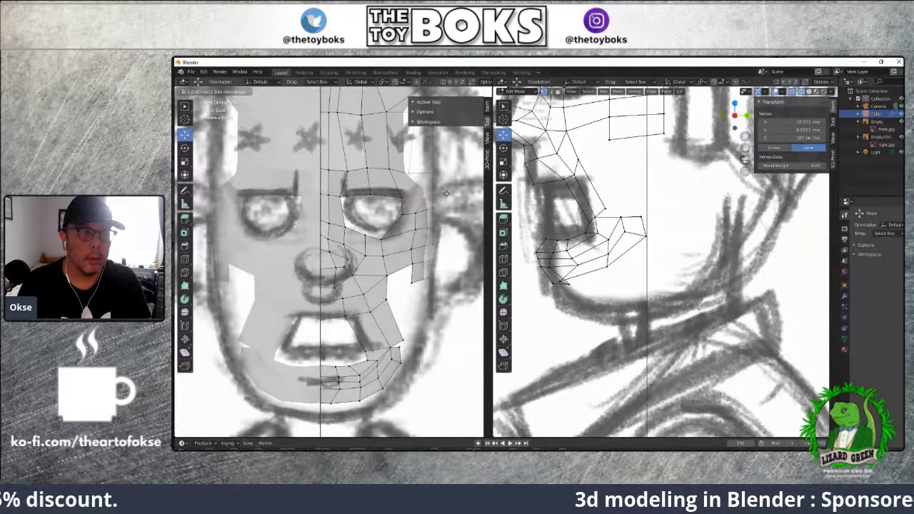
{"action": "left_click", "coordinate": [443, 194]}
{"action": "left_click_drag", "start_coordinate": [427, 192], "coordinate": [457, 213]}
Shift the lower vertices near the cheek patch's rear edge back along Y in the side view
{"action": "scroll", "coordinate": [670, 212], "scroll_direction": "up", "scroll_amount": 1}
{"action": "scroll", "coordinate": [670, 212], "scroll_direction": "down", "scroll_amount": 3}
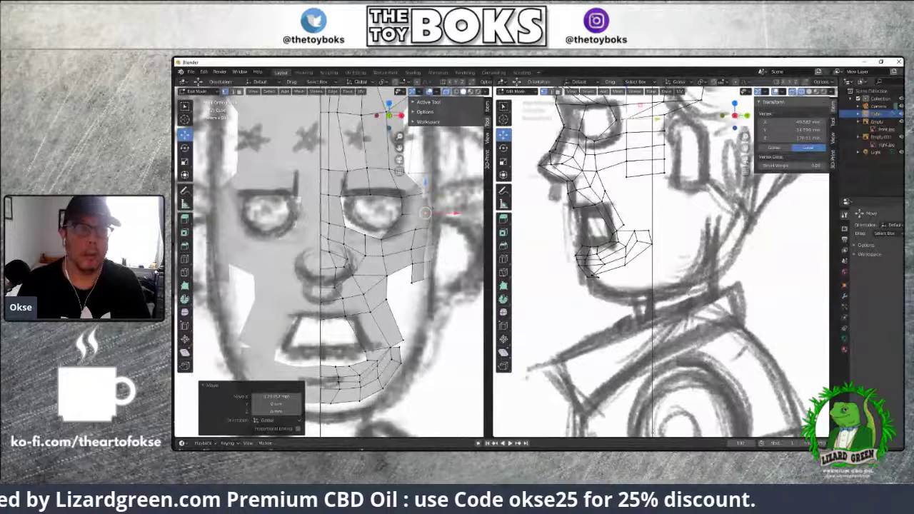
{"action": "left_click_drag", "start_coordinate": [626, 119], "coordinate": [665, 177]}
{"action": "left_click", "coordinate": [629, 162]}
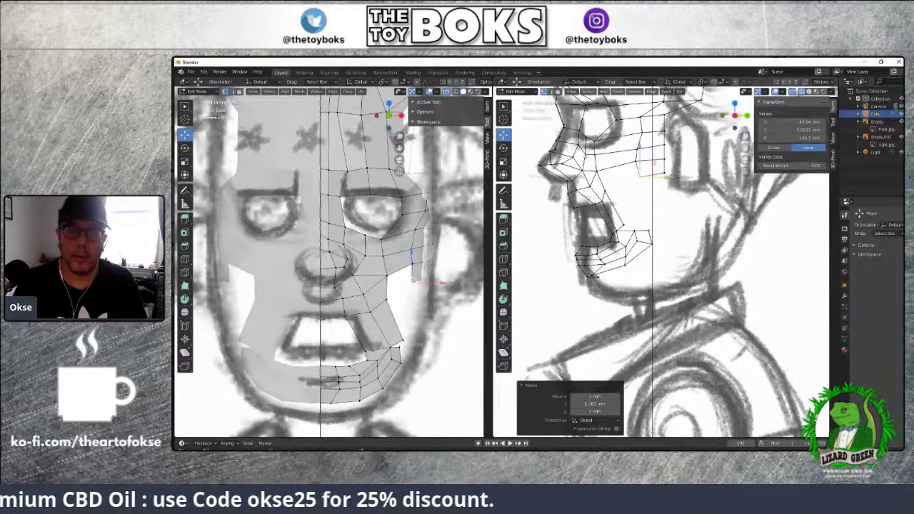
Move the nose-bridge vertices beside the centre line back along Y to follow the sketched nose profile
{"action": "left_click", "coordinate": [560, 151]}
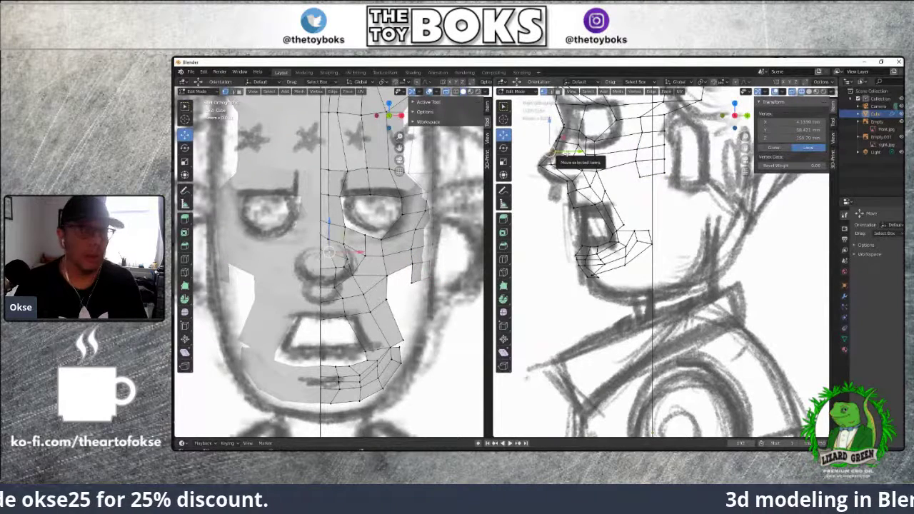
{"action": "left_click_drag", "start_coordinate": [567, 151], "coordinate": [586, 152]}
{"action": "left_click", "coordinate": [558, 140]}
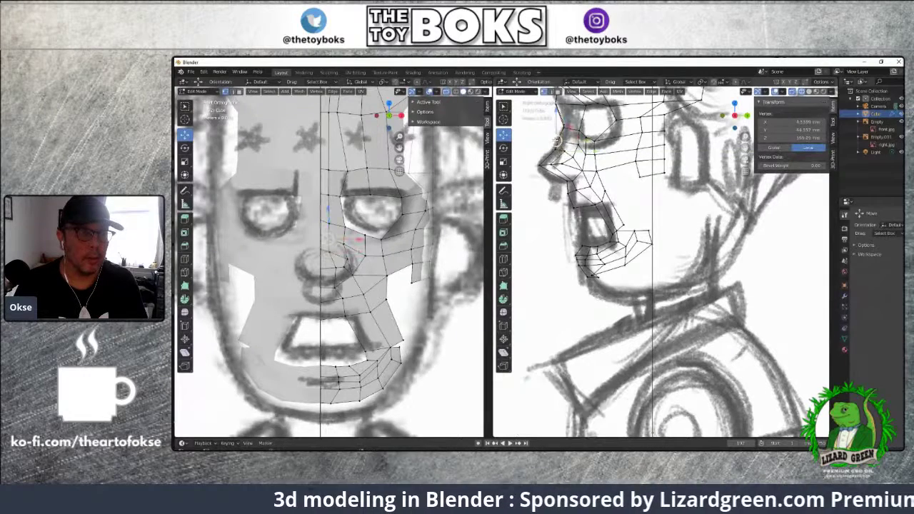
{"action": "left_click_drag", "start_coordinate": [559, 141], "coordinate": [566, 140]}
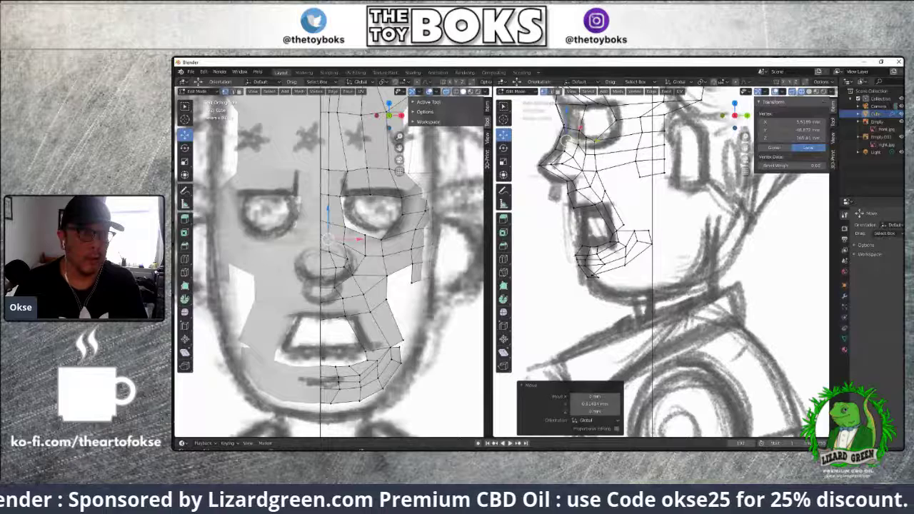
{"action": "left_click", "coordinate": [564, 127]}
{"action": "left_click_drag", "start_coordinate": [593, 127], "coordinate": [599, 126]}
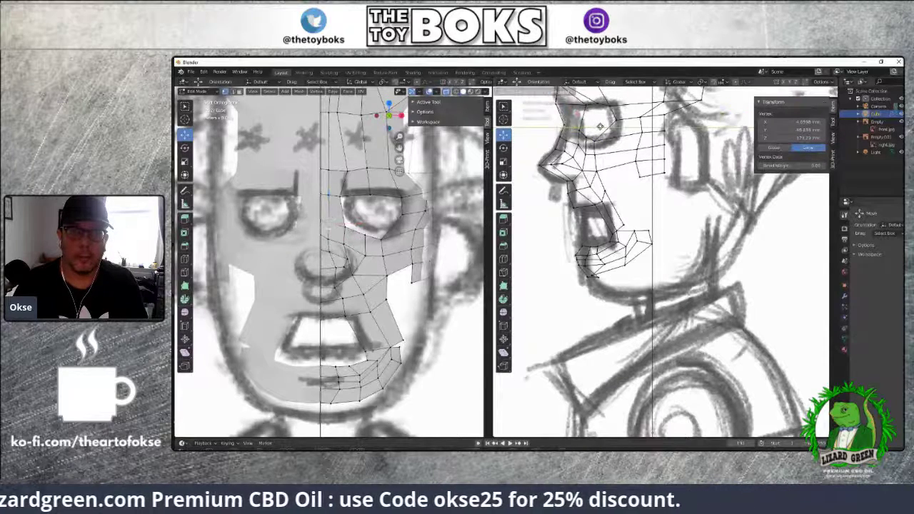
{"action": "left_click", "coordinate": [600, 126]}
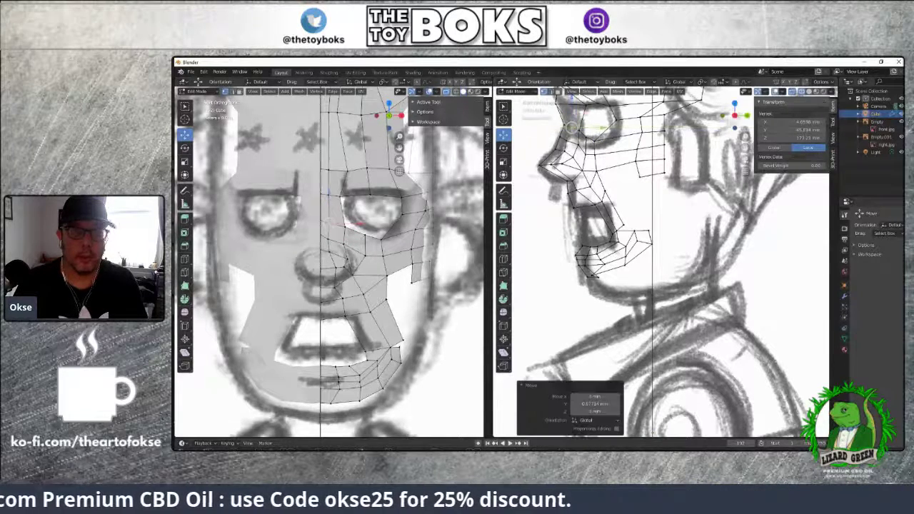
Adjust the brow and lower-forehead vertices beside the centre line along Y to match the side sketch's profile
{"action": "left_click", "coordinate": [329, 169]}
{"action": "middle_click_drag", "start_coordinate": [541, 126], "coordinate": [599, 130]}
{"action": "key", "text": "g"}
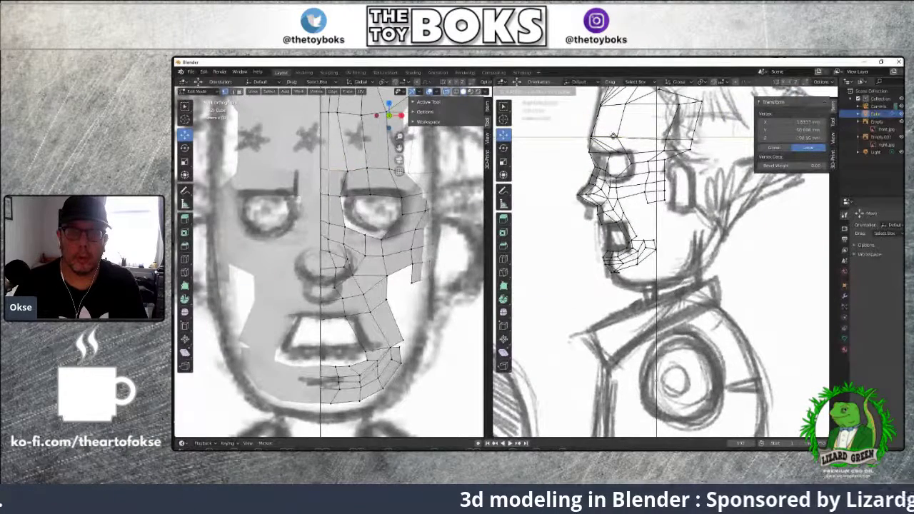
{"action": "left_click", "coordinate": [608, 134]}
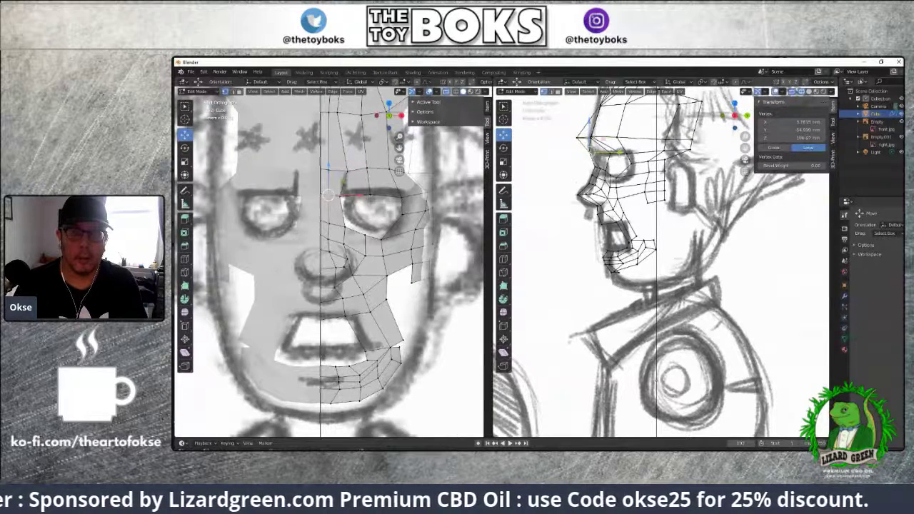
{"action": "key", "text": "g"}
{"action": "left_click", "coordinate": [617, 151]}
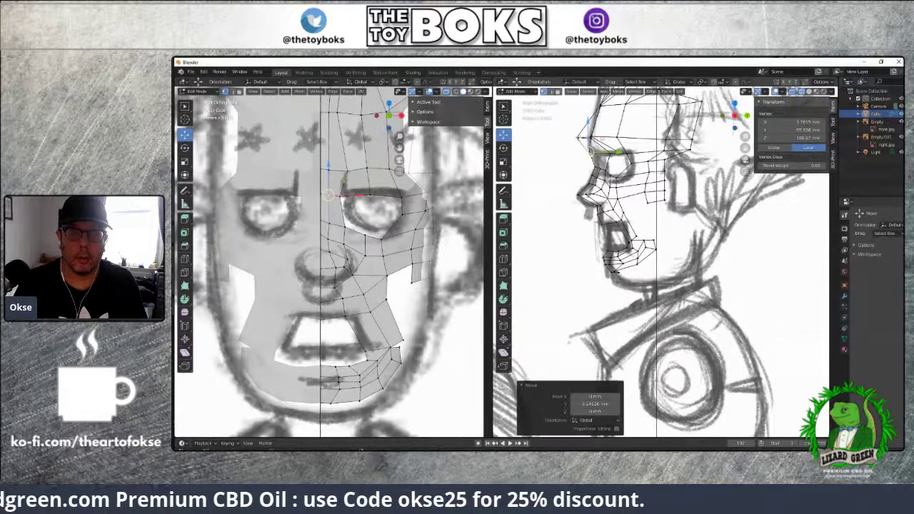
{"action": "key", "text": "g"}
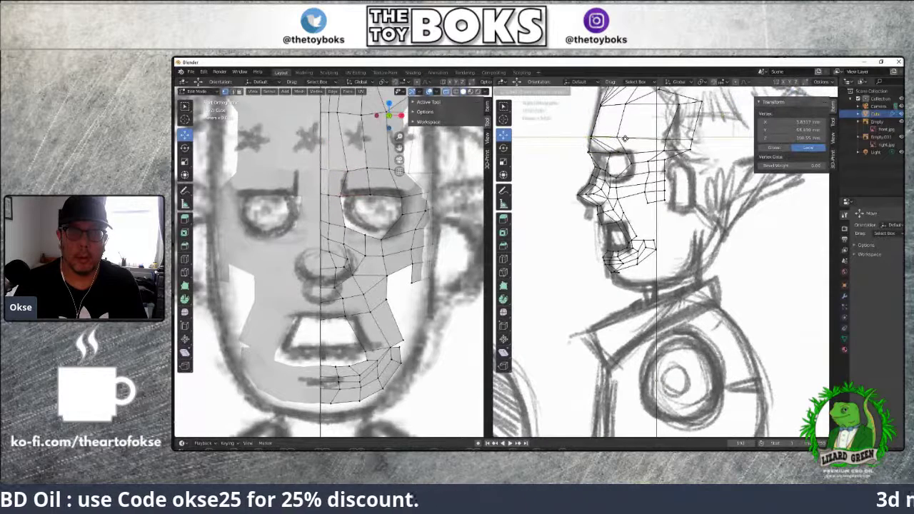
{"action": "left_click", "coordinate": [621, 138]}
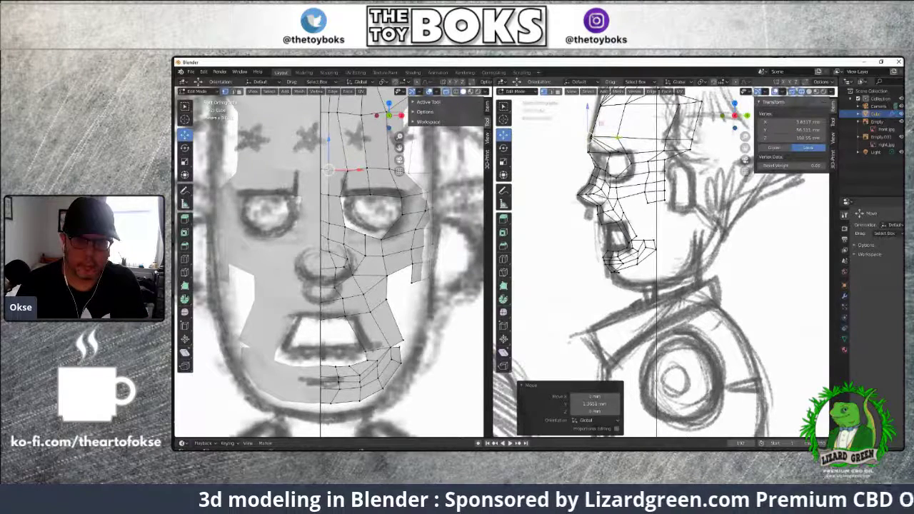
{"action": "left_click", "coordinate": [348, 259]}
{"action": "left_click_drag", "start_coordinate": [620, 189], "coordinate": [622, 194]}
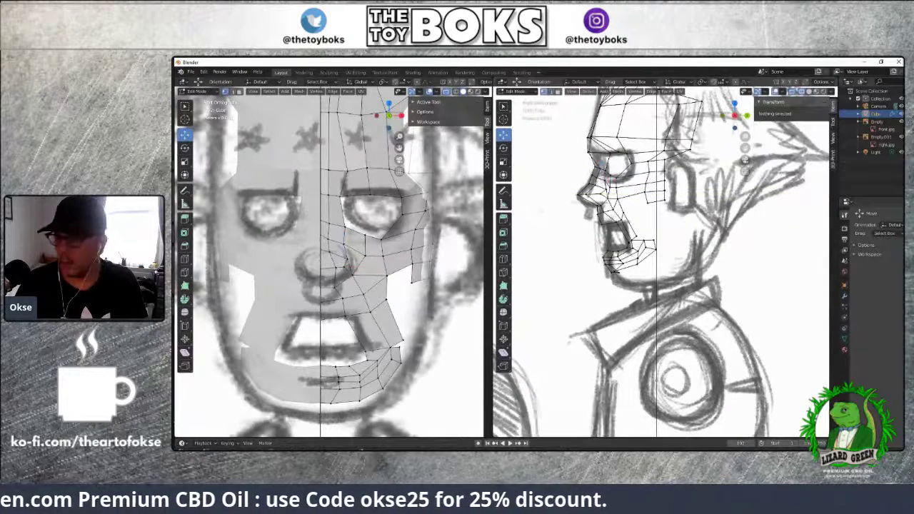
{"action": "scroll", "coordinate": [652, 170], "scroll_direction": "up", "scroll_amount": 2}
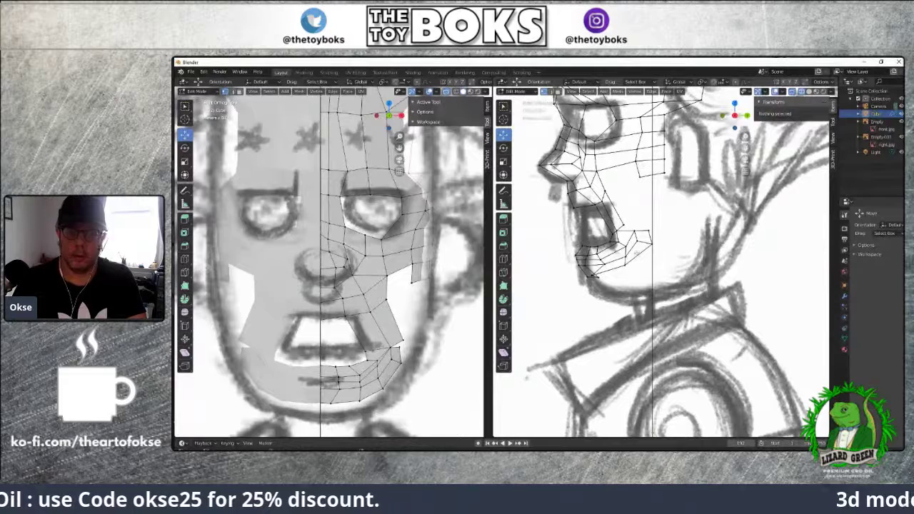
Move the chin and lower-lip vertices along Y in the side view to follow the sketched jaw profile
{"action": "left_click", "coordinate": [637, 241]}
{"action": "key", "text": "g"}
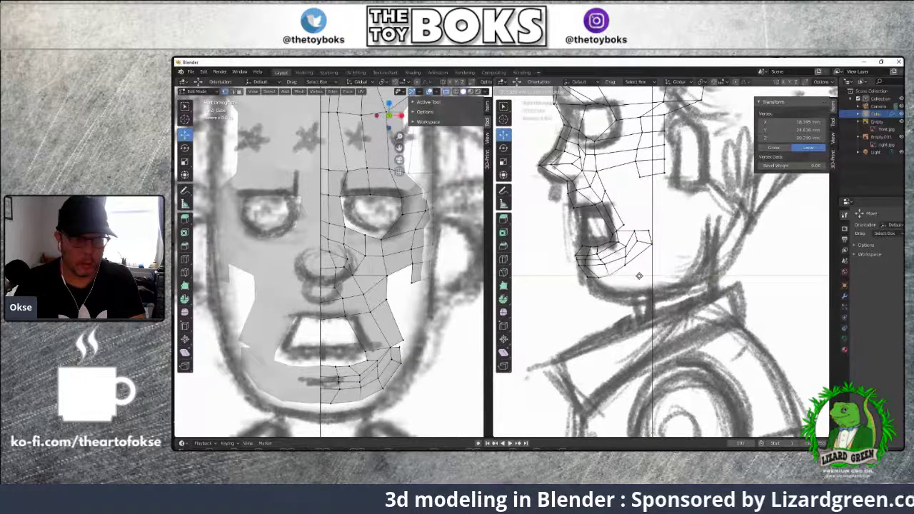
{"action": "left_click", "coordinate": [640, 276]}
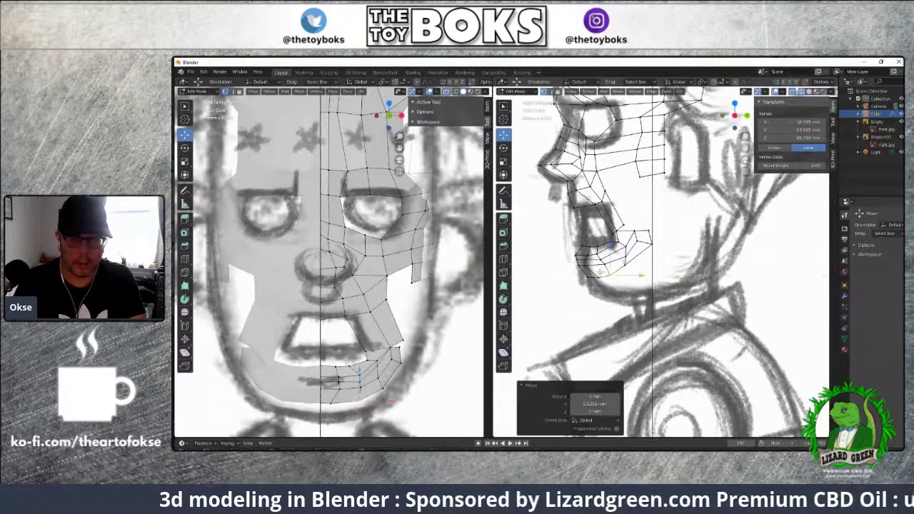
{"action": "left_click", "coordinate": [580, 263]}
{"action": "key", "text": "g"}
{"action": "left_click", "coordinate": [602, 265]}
{"action": "left_click", "coordinate": [594, 261]}
{"action": "key", "text": "g"}
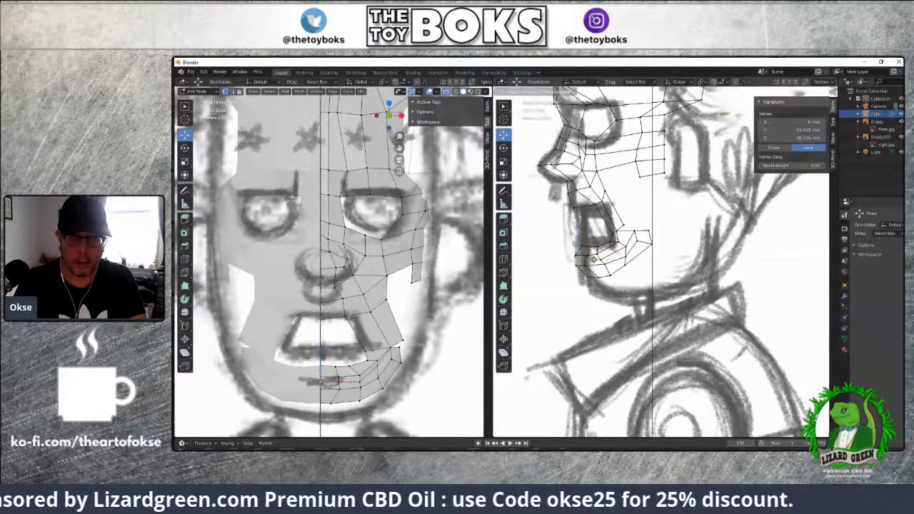
{"action": "left_click", "coordinate": [595, 261]}
Hide the front and side reference sketches and set the perspective viewport to solid shading to inspect the face
{"action": "left_click", "coordinate": [539, 238]}
{"action": "middle_click_drag", "start_coordinate": [539, 238], "coordinate": [614, 207]}
{"action": "key", "text": "KP_3"}
{"action": "scroll", "coordinate": [643, 250], "scroll_direction": "down", "scroll_amount": 3}
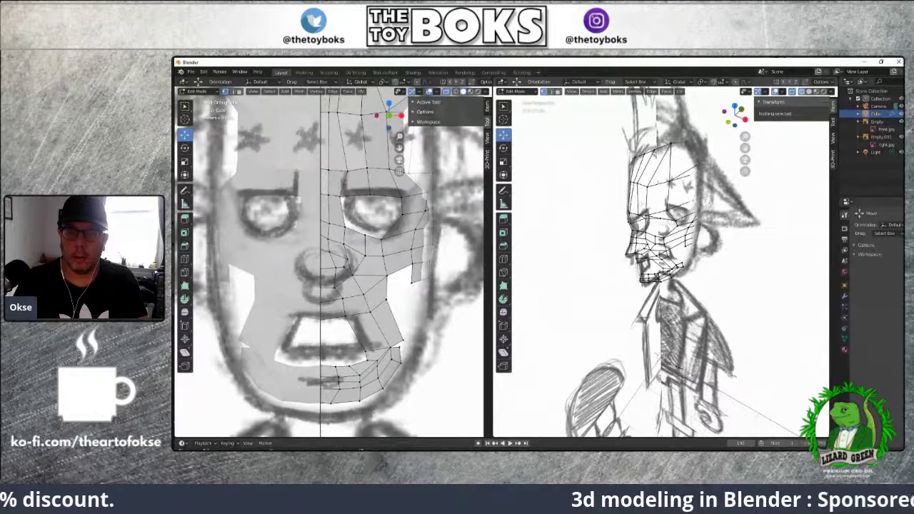
{"action": "left_click", "coordinate": [902, 121]}
{"action": "left_click", "coordinate": [902, 137]}
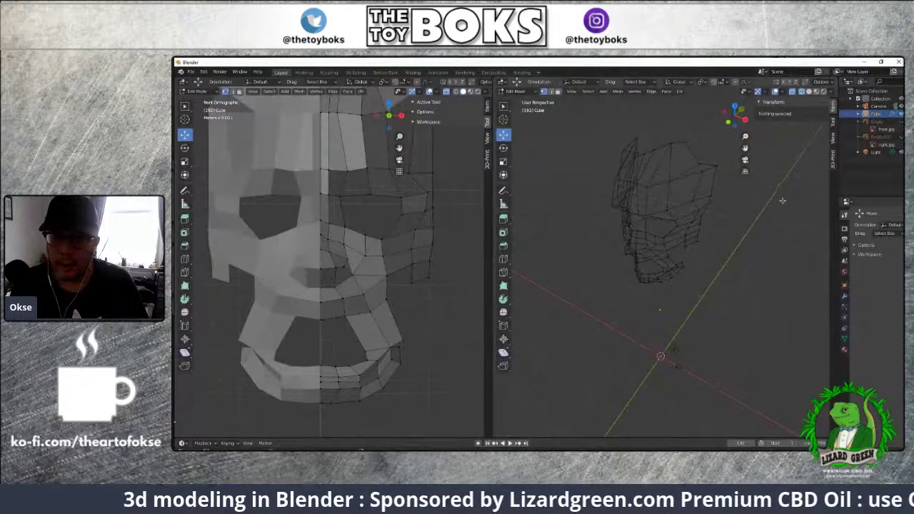
{"action": "middle_click_drag", "start_coordinate": [750, 243], "coordinate": [745, 213]}
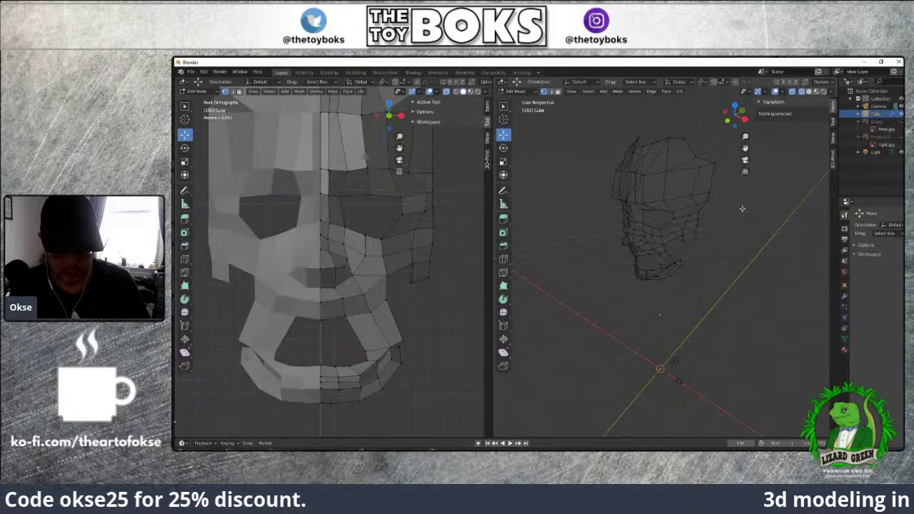
{"action": "key", "text": "z"}
{"action": "left_click", "coordinate": [793, 208]}
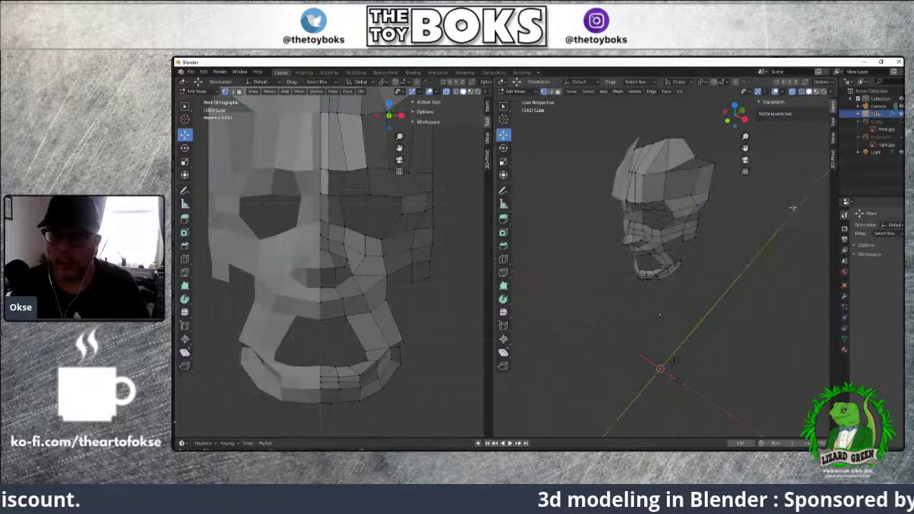
{"action": "middle_click_drag", "start_coordinate": [713, 292], "coordinate": [739, 270]}
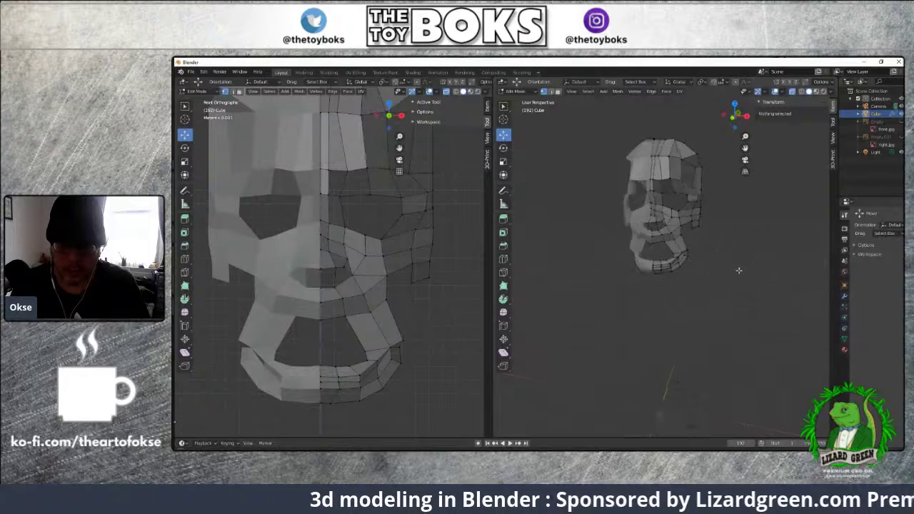
{"action": "middle_click_drag", "start_coordinate": [675, 269], "coordinate": [641, 193]}
Move the outer forehead vertex back along Y by about 0.67 mm
{"action": "left_click", "coordinate": [643, 172]}
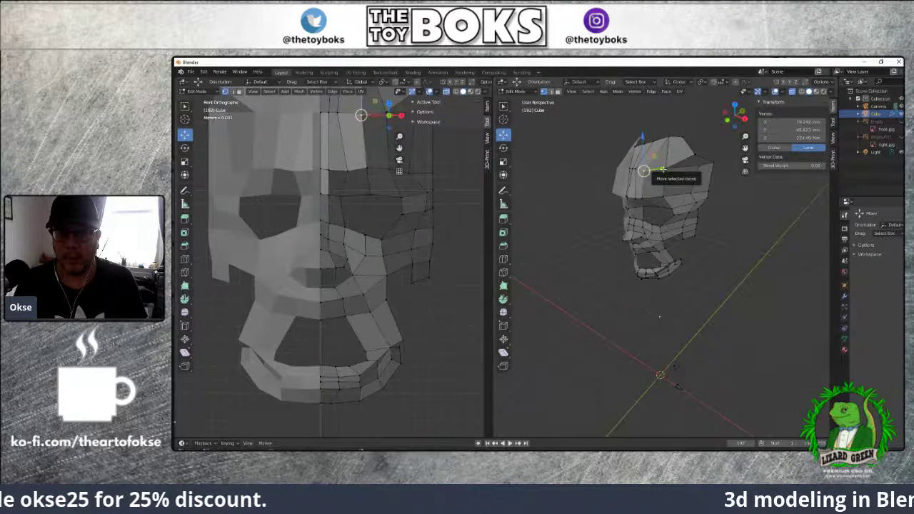
{"action": "left_click_drag", "start_coordinate": [643, 172], "coordinate": [671, 167]}
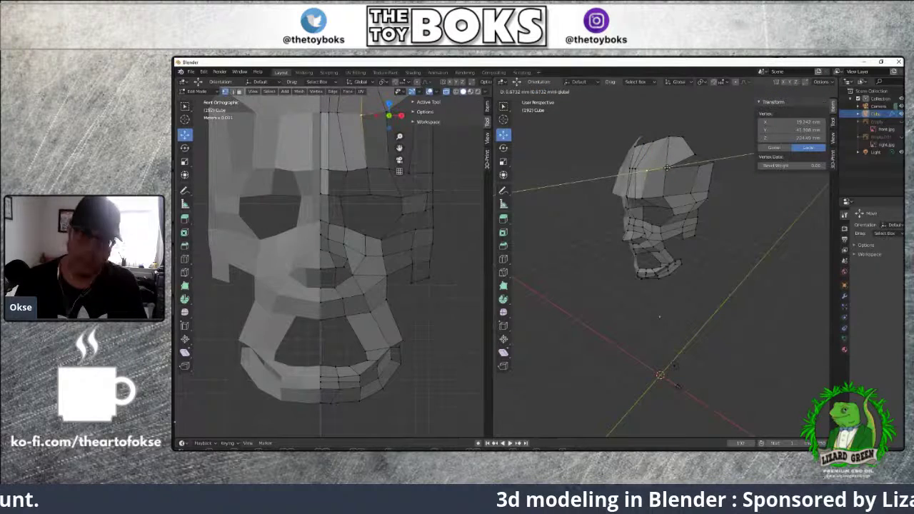
{"action": "middle_click_drag", "start_coordinate": [707, 229], "coordinate": [630, 223]}
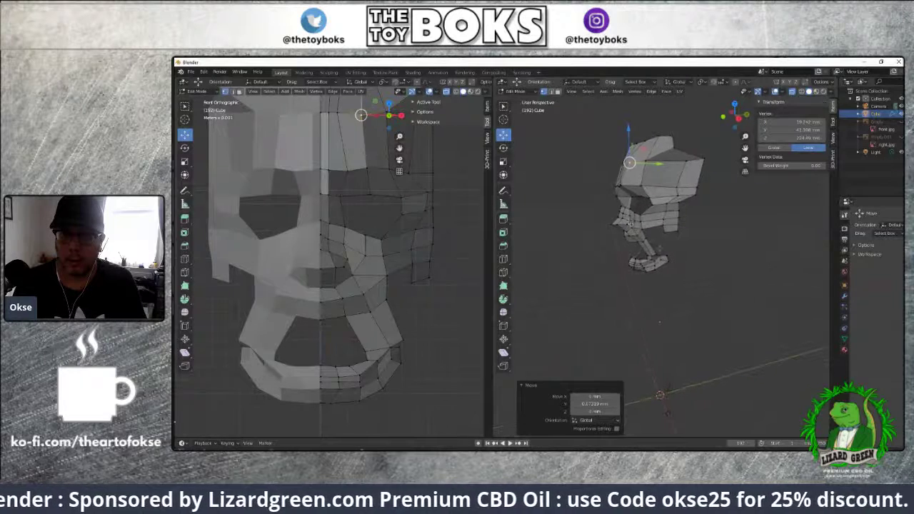
{"action": "middle_click_drag", "start_coordinate": [574, 257], "coordinate": [644, 270]}
Show the side sketch again and adjust the centre-line brow vertex along Z and Y above the nose bridge
{"action": "left_click", "coordinate": [657, 212]}
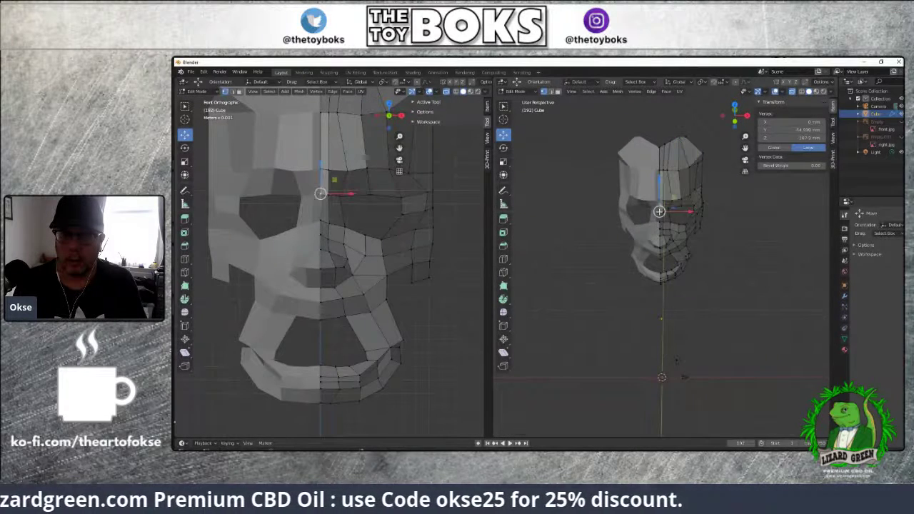
{"action": "middle_click_drag", "start_coordinate": [687, 259], "coordinate": [637, 232]}
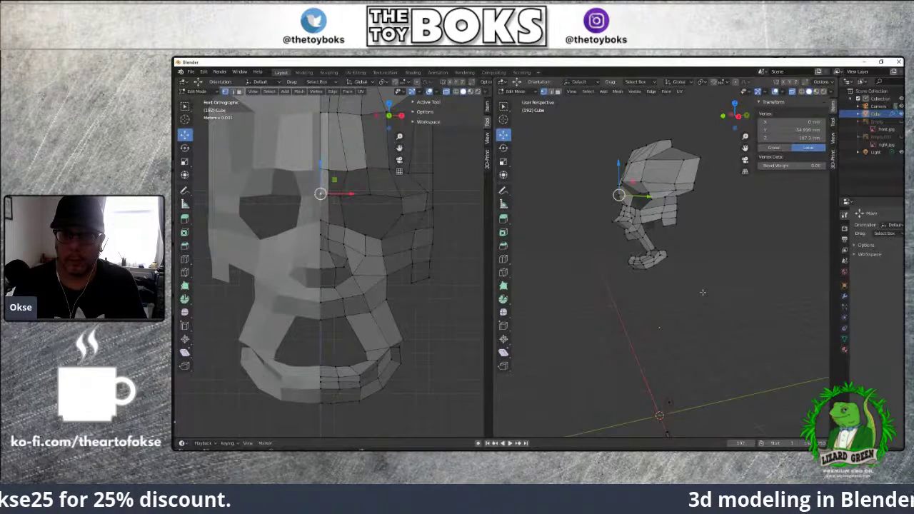
{"action": "left_click", "coordinate": [895, 137]}
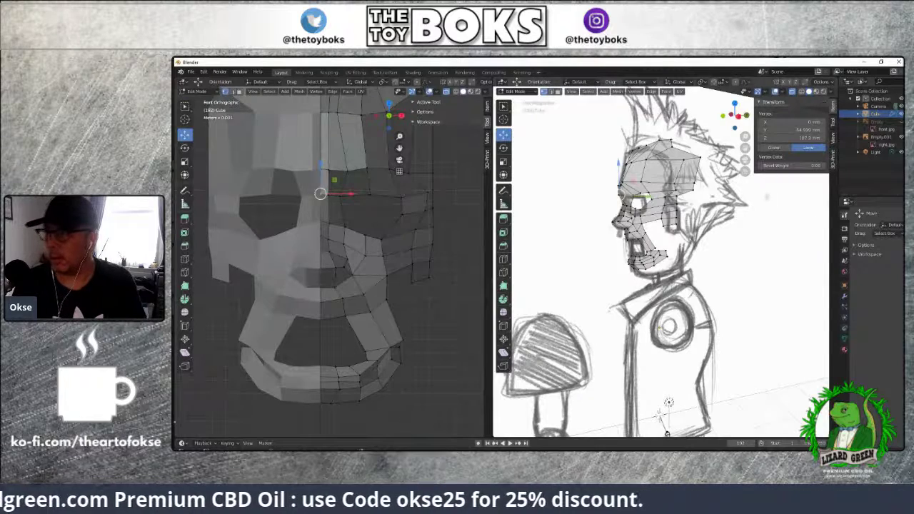
{"action": "scroll", "coordinate": [761, 192], "scroll_direction": "up", "scroll_amount": 1}
{"action": "scroll", "coordinate": [670, 430], "scroll_direction": "up", "scroll_amount": 2}
{"action": "mouse_move", "coordinate": [707, 371]}
{"action": "middle_mouse_down"}
{"action": "mouse_move", "coordinate": [801, 275]}
{"action": "mouse_move", "coordinate": [786, 274]}
{"action": "middle_mouse_up"}
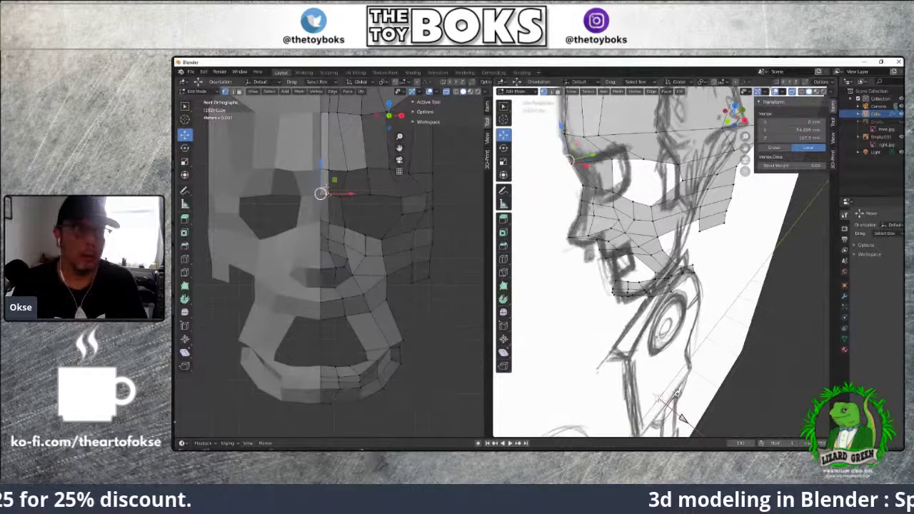
{"action": "left_click_drag", "start_coordinate": [348, 193], "coordinate": [356, 202]}
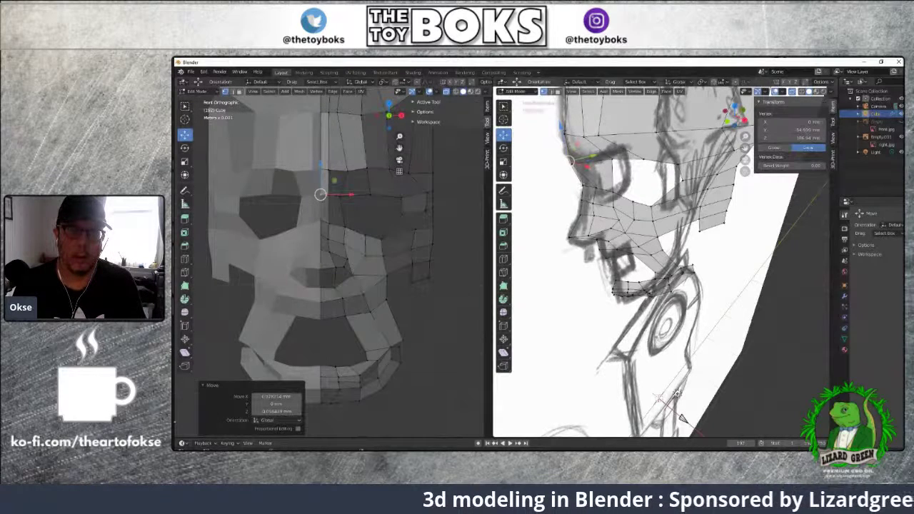
{"action": "left_click", "coordinate": [682, 420]}
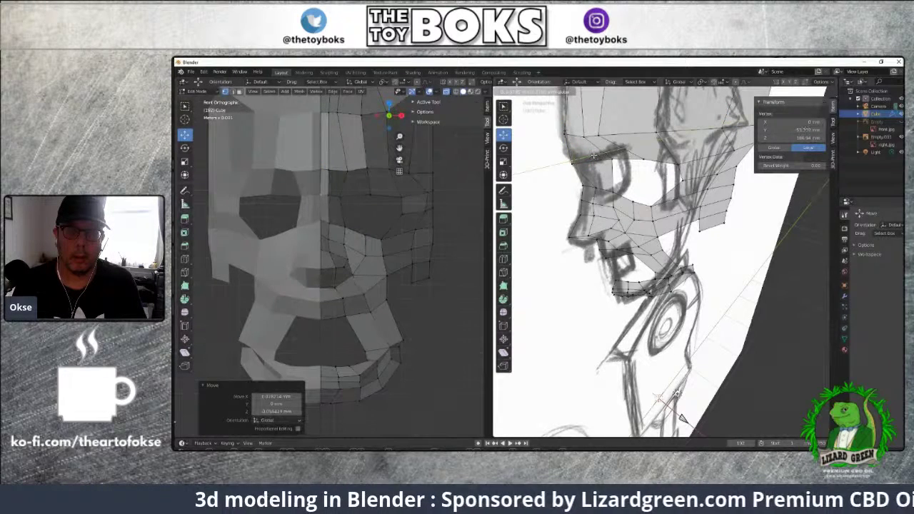
Move the inner brow vertices beside the centre line along Y over the side sketch
{"action": "left_click", "coordinate": [576, 162]}
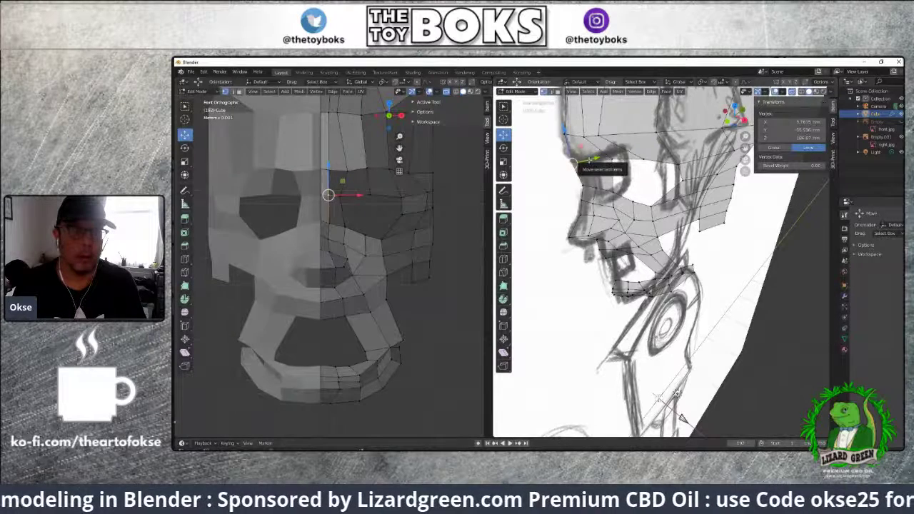
{"action": "key", "text": "g"}
{"action": "key", "text": "y"}
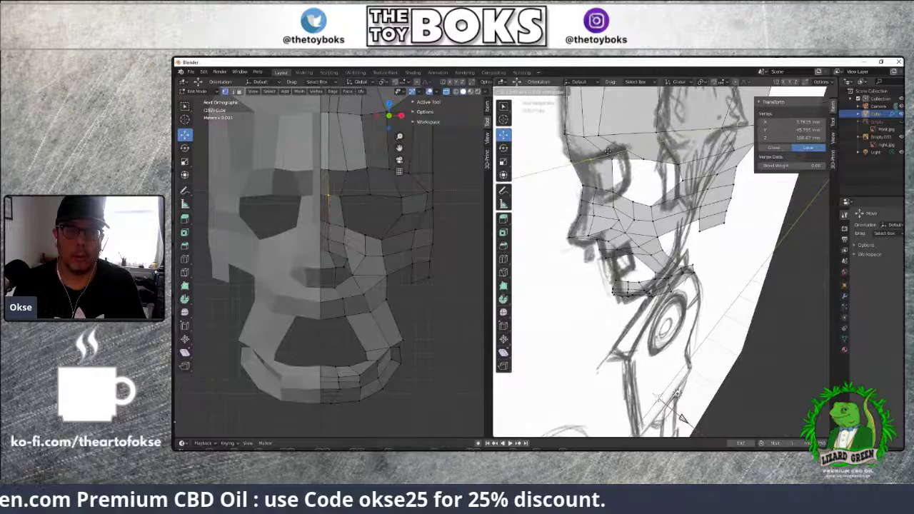
{"action": "left_click", "coordinate": [682, 419]}
{"action": "scroll", "coordinate": [661, 286], "scroll_direction": "up", "scroll_amount": 4}
{"action": "middle_click_drag", "start_coordinate": [628, 214], "coordinate": [561, 197]}
{"action": "middle_click_drag", "start_coordinate": [433, 206], "coordinate": [466, 212]}
{"action": "left_click", "coordinate": [260, 195]}
{"action": "key", "text": "g"}
{"action": "key", "text": "y"}
{"action": "left_click", "coordinate": [264, 211]}
{"action": "middle_click_drag", "start_coordinate": [284, 215], "coordinate": [287, 250]}
Hide the side sketch and reposition the brow vertices above the eye to round the brow's lower edge
{"action": "left_click", "coordinate": [747, 206]}
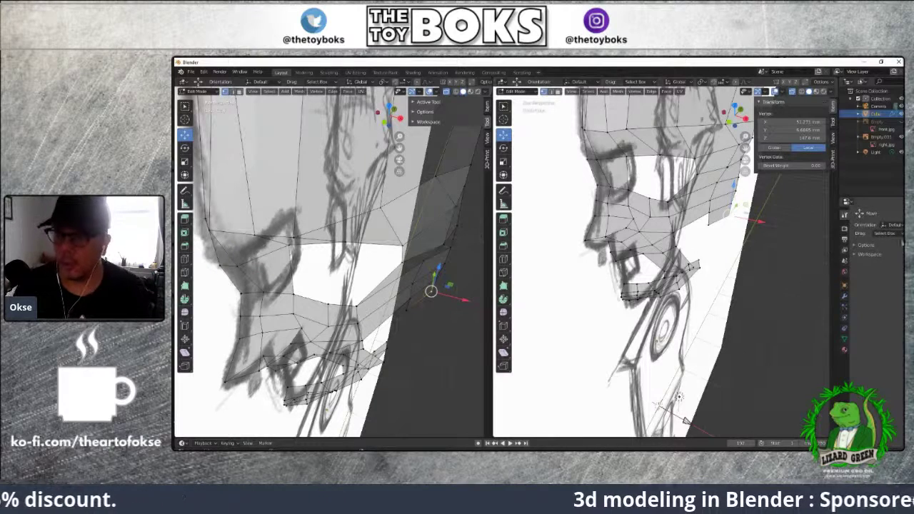
{"action": "left_click", "coordinate": [897, 140]}
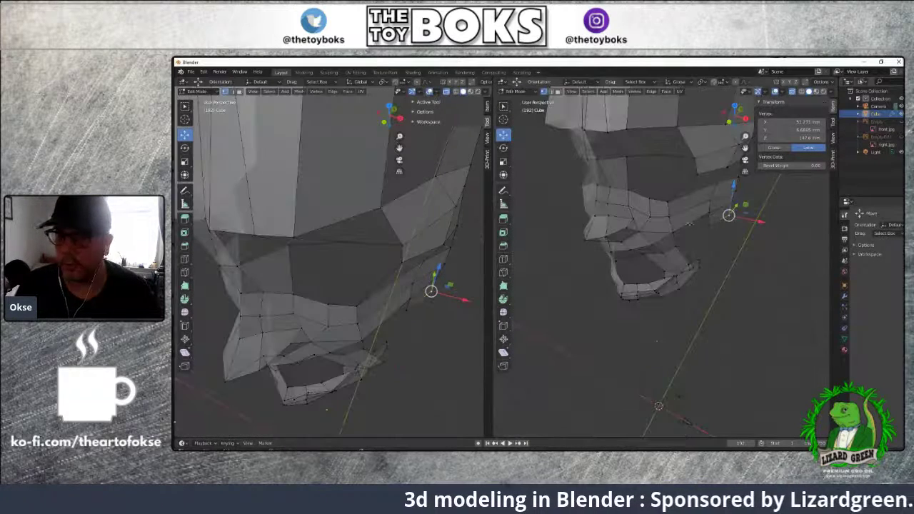
{"action": "left_click", "coordinate": [739, 259]}
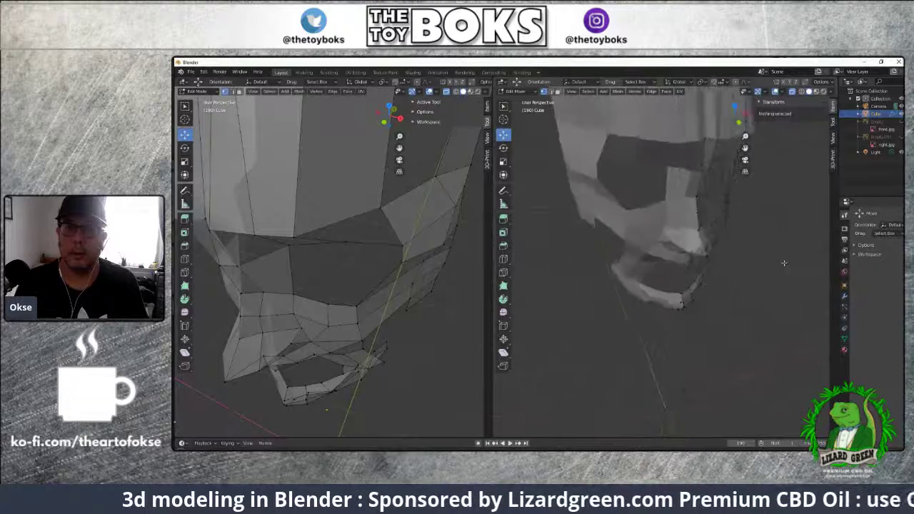
{"action": "left_click", "coordinate": [632, 151]}
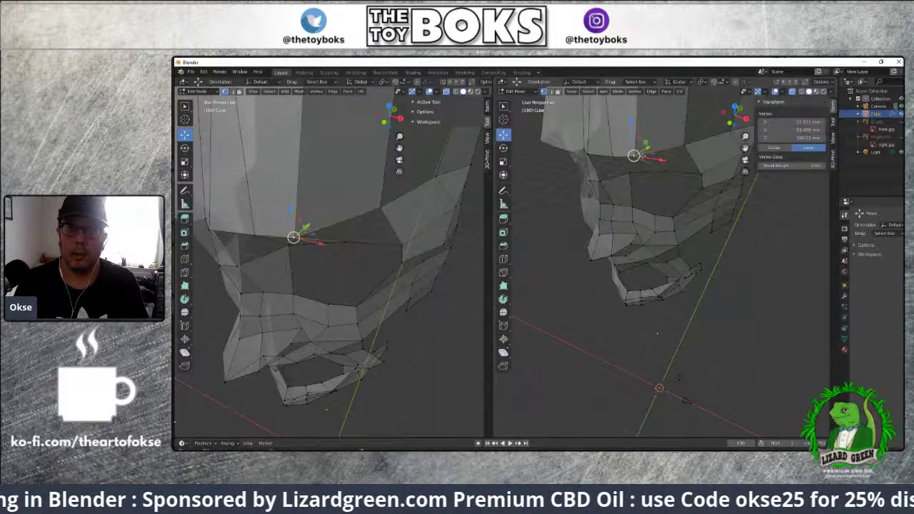
{"action": "key", "text": "g"}
{"action": "left_click", "coordinate": [738, 222]}
{"action": "middle_click_drag", "start_coordinate": [738, 221], "coordinate": [692, 181]}
{"action": "left_click_drag", "start_coordinate": [623, 118], "coordinate": [635, 121]}
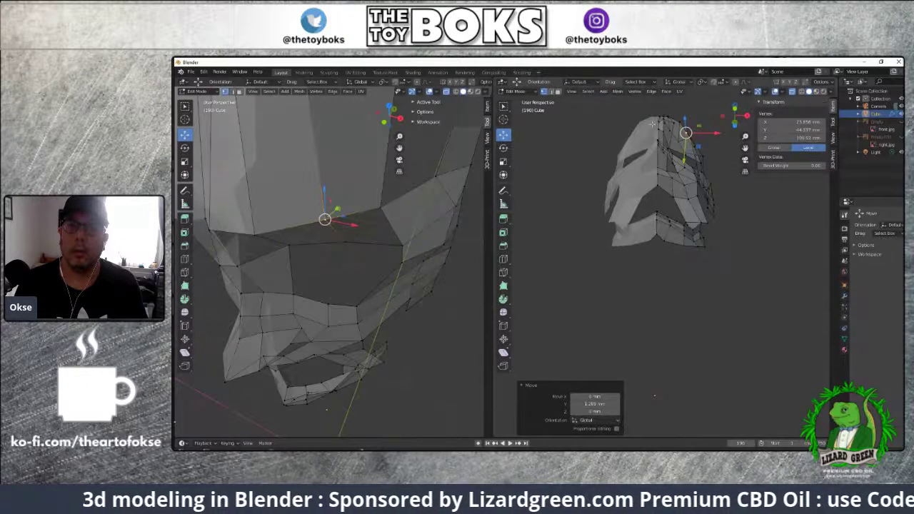
Shift the mid-forehead vertices near the centre line and above the eye along Y to smooth the forehead's curve
{"action": "left_click", "coordinate": [658, 121]}
{"action": "left_click_drag", "start_coordinate": [660, 108], "coordinate": [659, 106]}
{"action": "middle_click_drag", "start_coordinate": [672, 177], "coordinate": [669, 200]}
{"action": "left_click", "coordinate": [624, 214]}
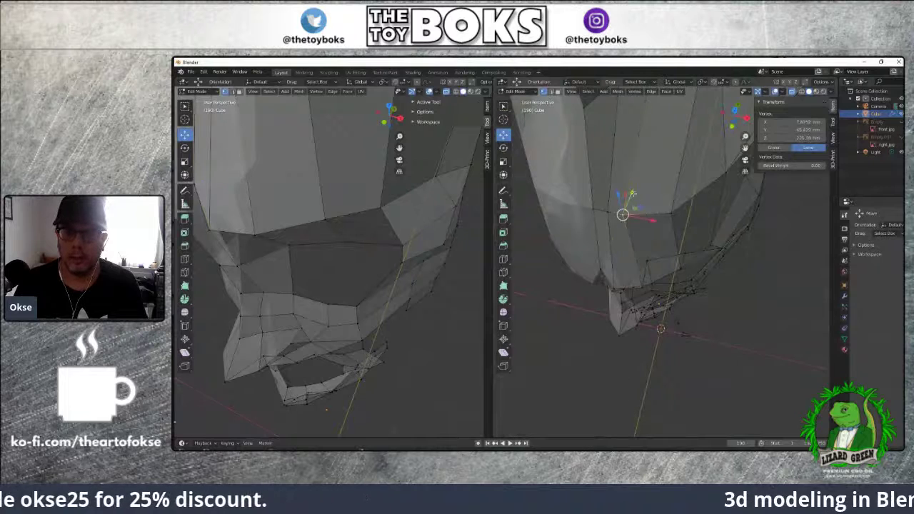
{"action": "key", "text": "g"}
{"action": "left_click", "coordinate": [629, 205]}
{"action": "left_click", "coordinate": [670, 213]}
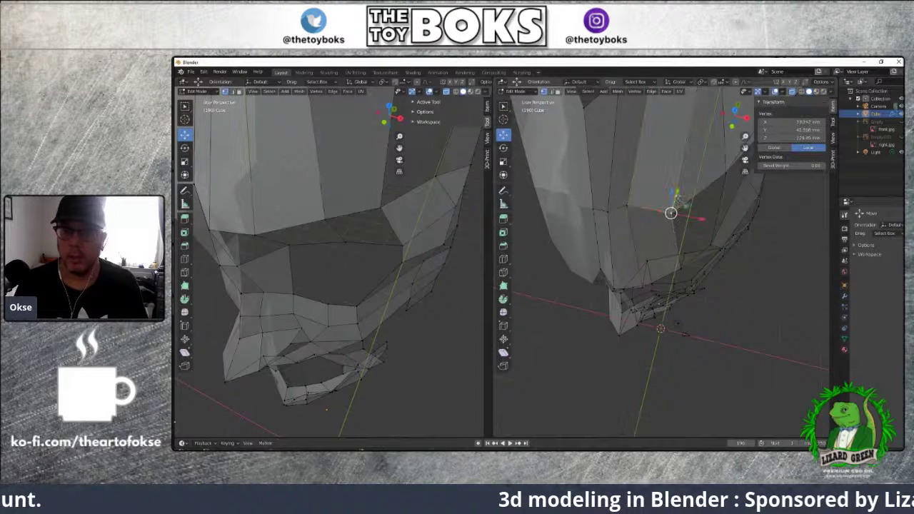
{"action": "key", "text": "g"}
{"action": "key", "text": "y"}
{"action": "left_click", "coordinate": [680, 182]}
{"action": "middle_click_drag", "start_coordinate": [750, 372], "coordinate": [770, 306]}
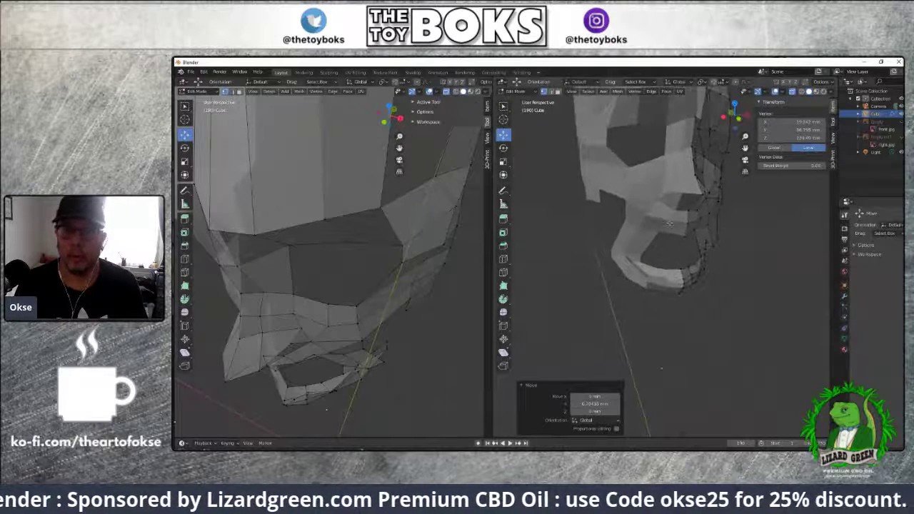
Adjust the nostril-side vertex along X and the vertex beneath the eye along Z to even out the nose-to-cheek surface
{"action": "middle_click_drag", "start_coordinate": [772, 265], "coordinate": [752, 261]}
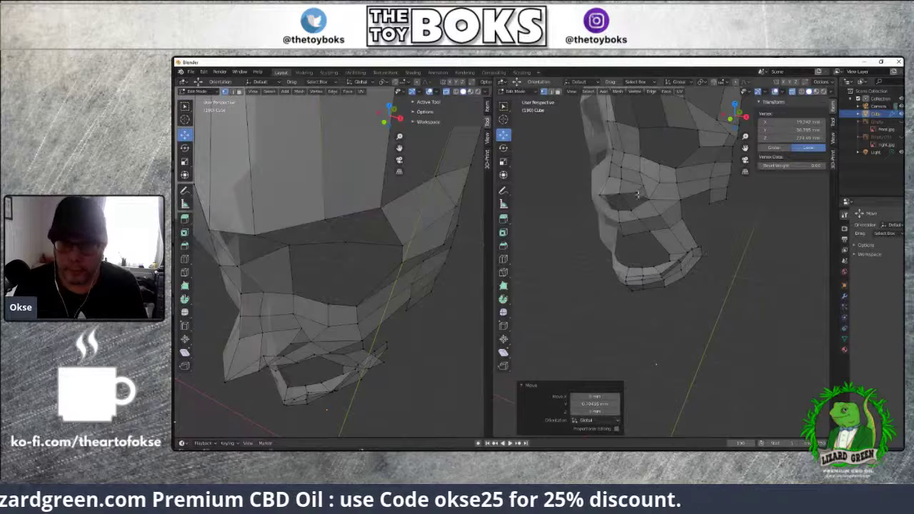
{"action": "left_click", "coordinate": [638, 194]}
{"action": "left_click_drag", "start_coordinate": [647, 191], "coordinate": [645, 187]}
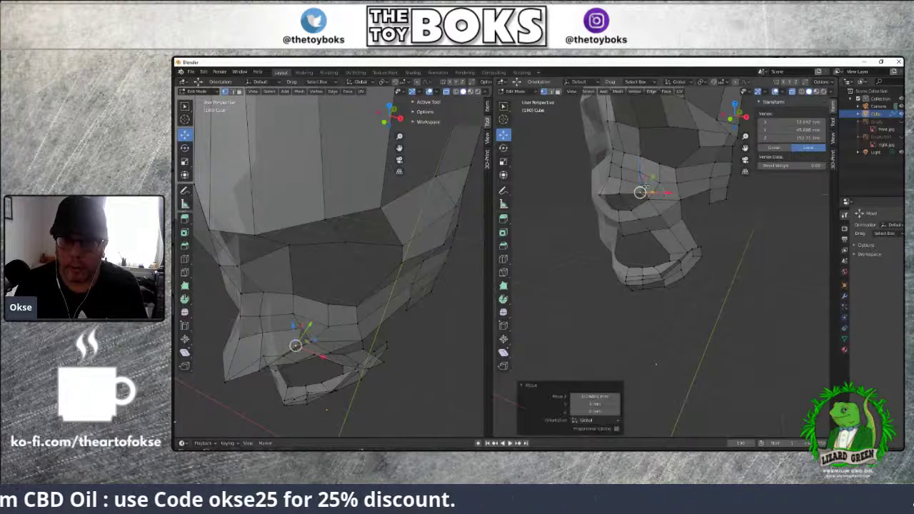
{"action": "right_click", "coordinate": [644, 186], "text": "shift"}
{"action": "right_click", "coordinate": [640, 171], "text": "shift"}
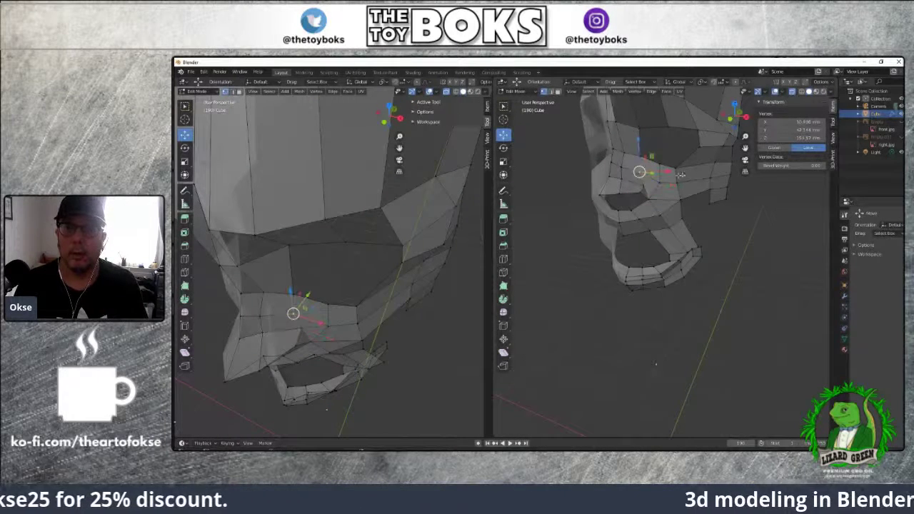
{"action": "middle_click_drag", "start_coordinate": [774, 232], "coordinate": [707, 247]}
{"action": "left_click_drag", "start_coordinate": [627, 208], "coordinate": [618, 183]}
{"action": "middle_click_drag", "start_coordinate": [643, 200], "coordinate": [658, 350]}
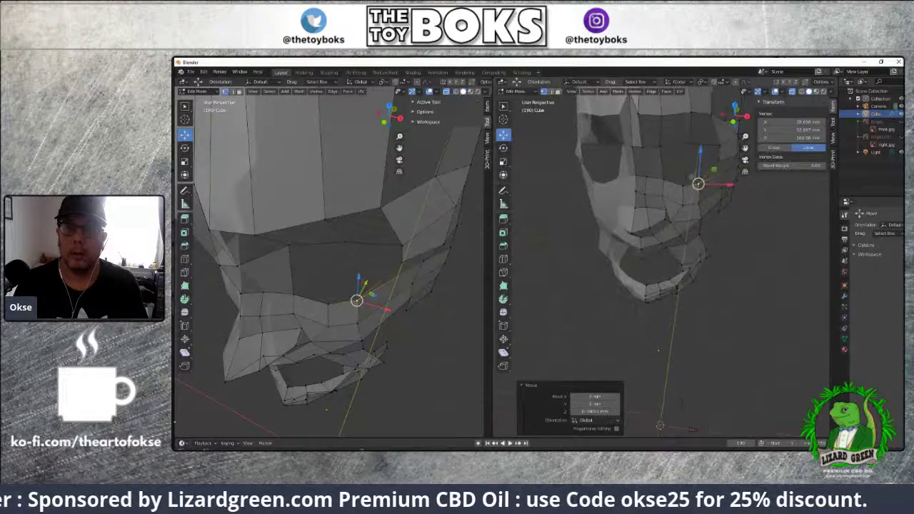
{"action": "middle_click_drag", "start_coordinate": [682, 257], "coordinate": [579, 184]}
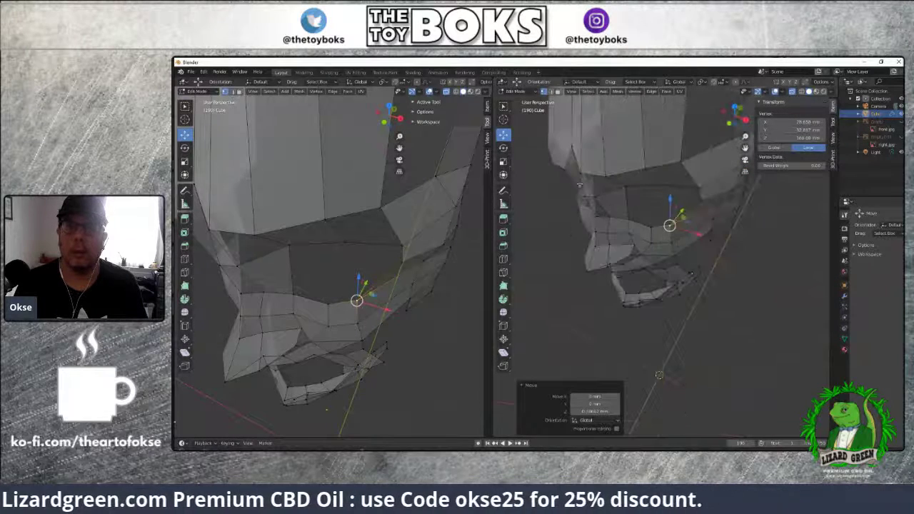
Lower the centre-line brow vertex along Z and shift it slightly along Y
{"action": "left_click", "coordinate": [572, 146]}
{"action": "left_click_drag", "start_coordinate": [564, 117], "coordinate": [567, 140]}
{"action": "key", "text": "g"}
{"action": "key", "text": "y"}
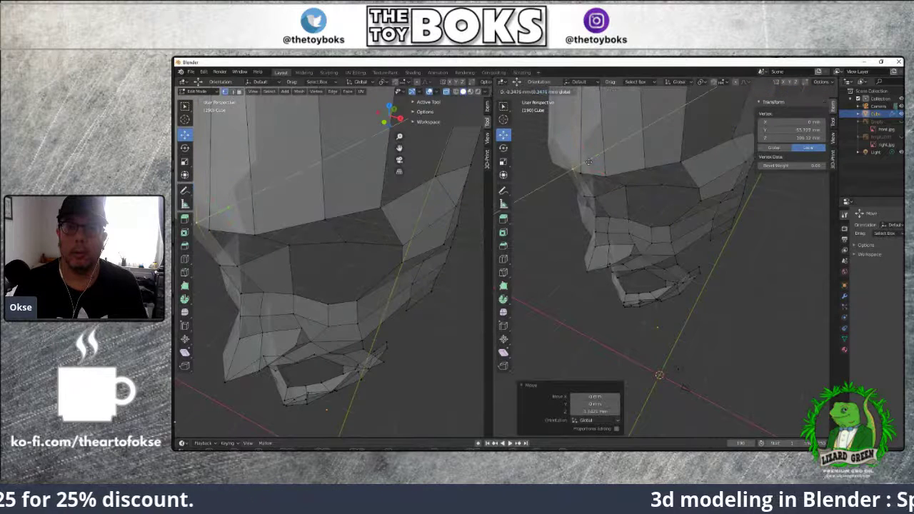
{"action": "left_click", "coordinate": [582, 164]}
Shift the nostril-side vertex and the neighbouring vertex toward the cheek along X to refine the side of the nose
{"action": "middle_click_drag", "start_coordinate": [582, 164], "coordinate": [762, 265]}
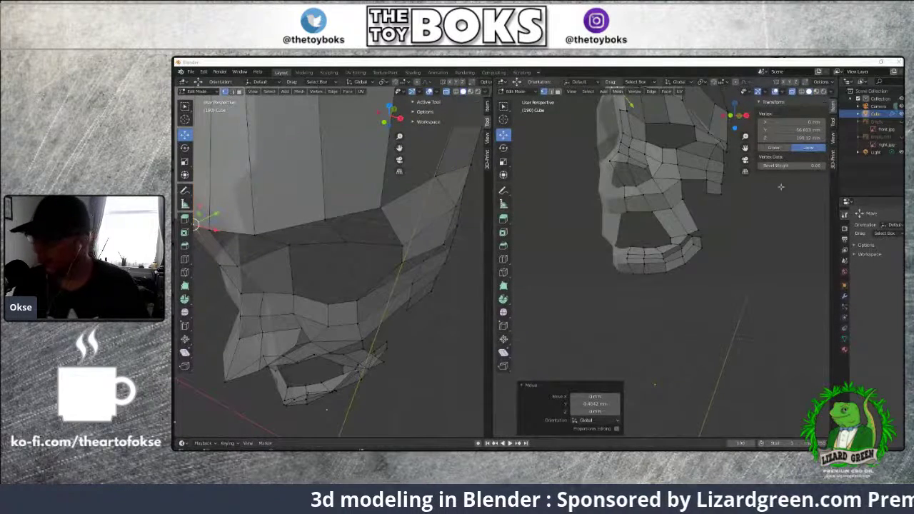
{"action": "middle_click_drag", "start_coordinate": [563, 195], "coordinate": [760, 350]}
{"action": "left_click", "coordinate": [589, 186]}
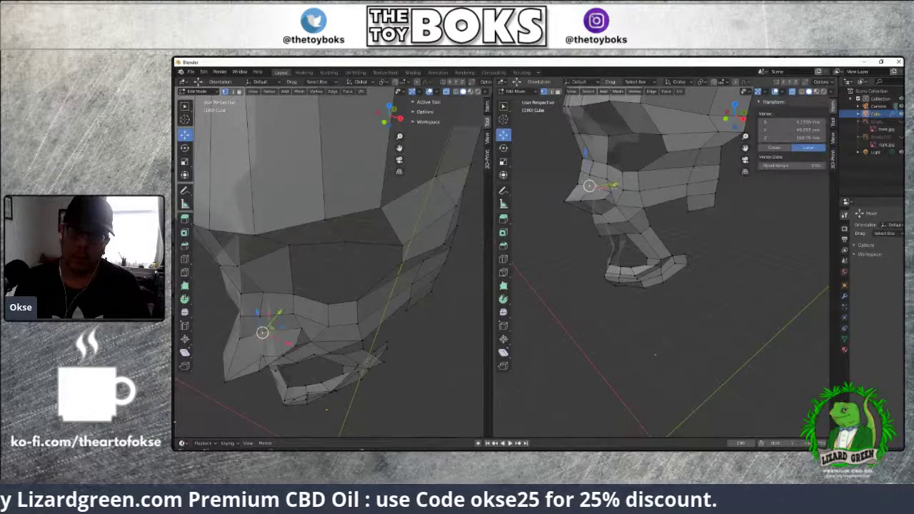
{"action": "left_click_drag", "start_coordinate": [607, 186], "coordinate": [604, 188]}
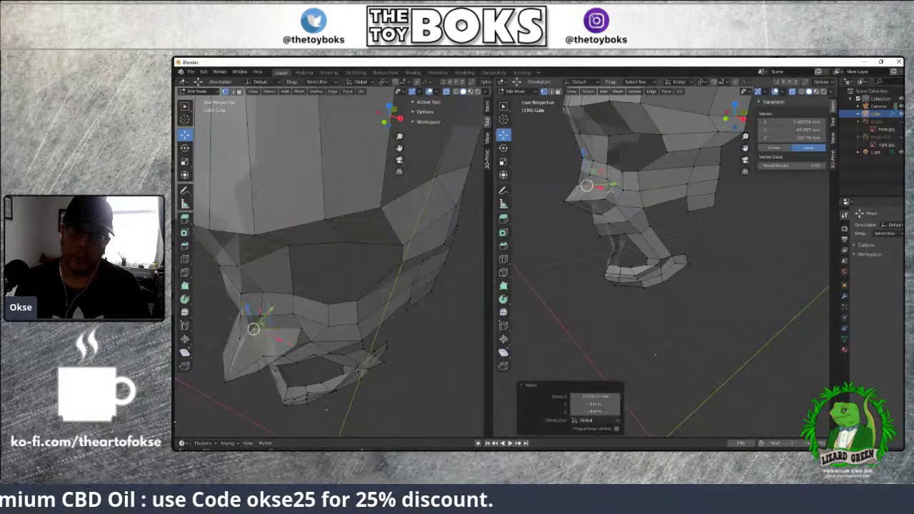
{"action": "left_click", "coordinate": [611, 191]}
{"action": "left_click_drag", "start_coordinate": [625, 195], "coordinate": [616, 189]}
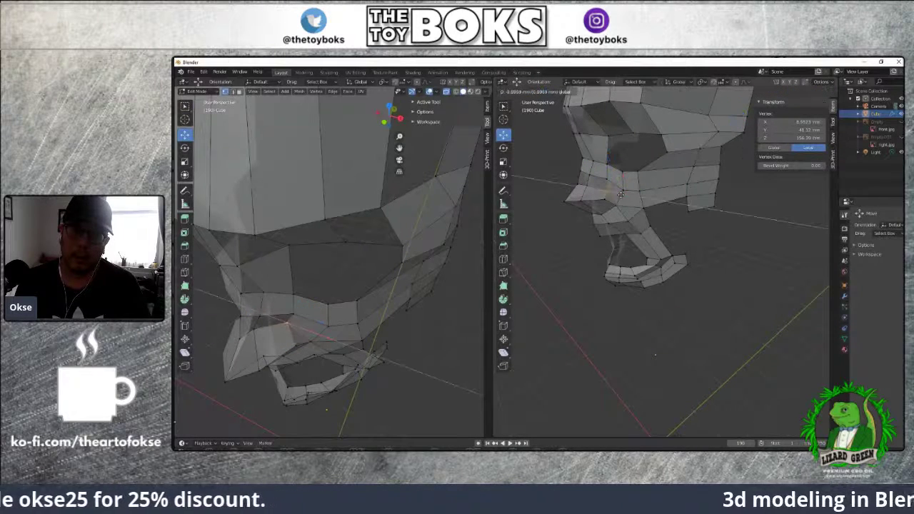
Add a Subdivision Surface modifier to preview the smoothed face, and take the preview off again
{"action": "middle_click_drag", "start_coordinate": [712, 266], "coordinate": [739, 227]}
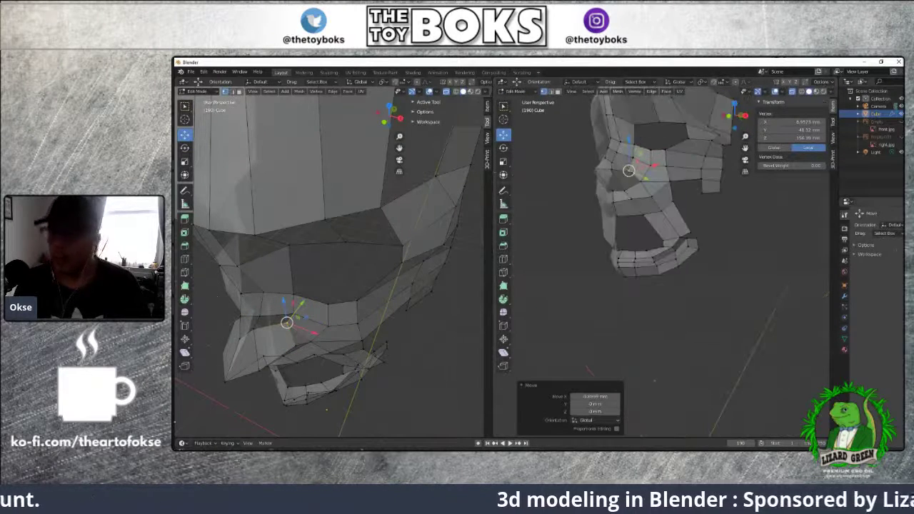
{"action": "left_click", "coordinate": [844, 295]}
{"action": "left_click", "coordinate": [879, 214]}
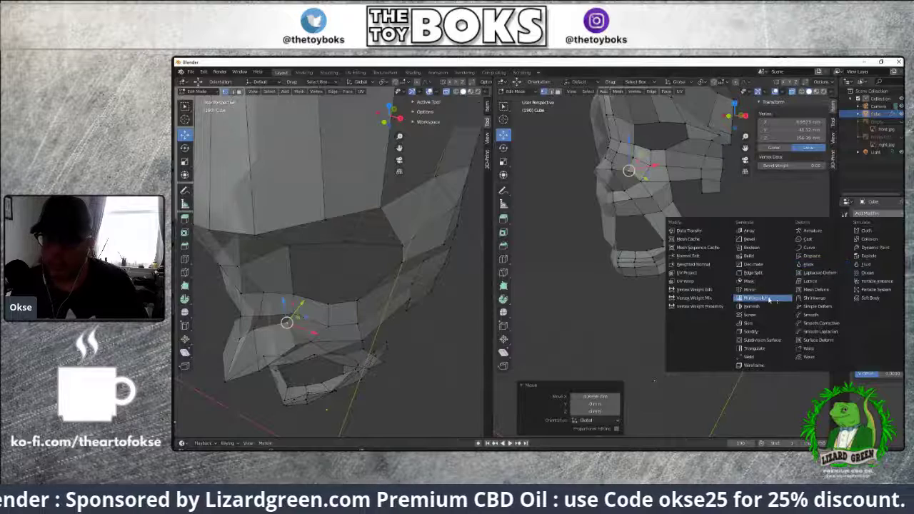
{"action": "left_click", "coordinate": [767, 342]}
{"action": "mouse_move", "coordinate": [727, 253]}
{"action": "middle_mouse_down"}
{"action": "mouse_move", "coordinate": [700, 281]}
{"action": "mouse_move", "coordinate": [636, 240]}
{"action": "mouse_move", "coordinate": [826, 264]}
{"action": "mouse_move", "coordinate": [772, 241]}
{"action": "mouse_move", "coordinate": [721, 266]}
{"action": "middle_mouse_up"}
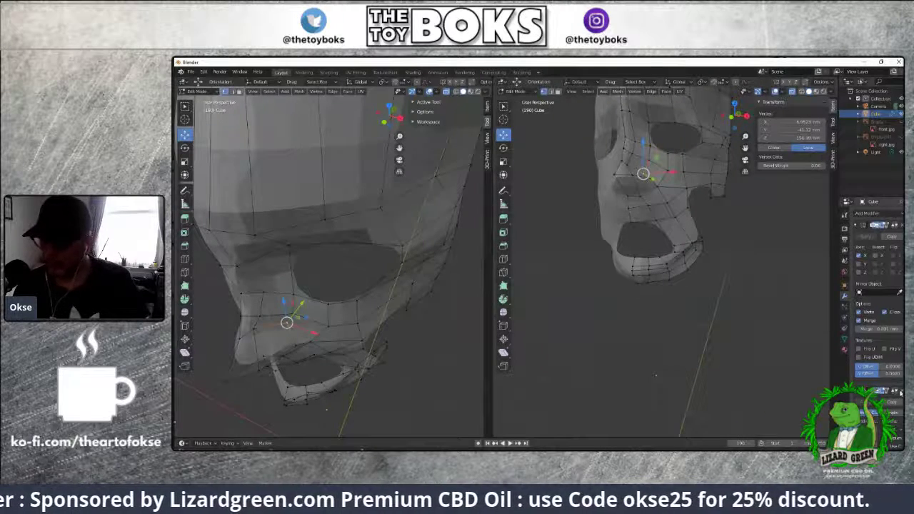
{"action": "key", "text": "ctrl+0"}
Move the lower inner vertex of the cheek strip at the mouth corner slightly along Y
{"action": "middle_click_drag", "start_coordinate": [719, 262], "coordinate": [684, 265]}
{"action": "left_click", "coordinate": [643, 255]}
{"action": "left_click_drag", "start_coordinate": [643, 241], "coordinate": [677, 261]}
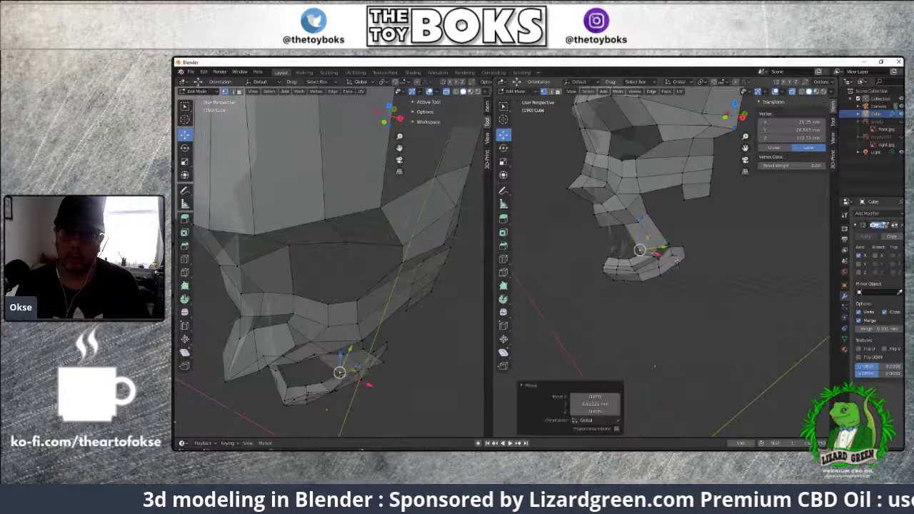
{"action": "left_click", "coordinate": [690, 295]}
{"action": "middle_click_drag", "start_coordinate": [690, 294], "coordinate": [730, 301]}
Move the upper-lip vertex forward along Y in the right orthographic view
{"action": "left_click", "coordinate": [657, 226]}
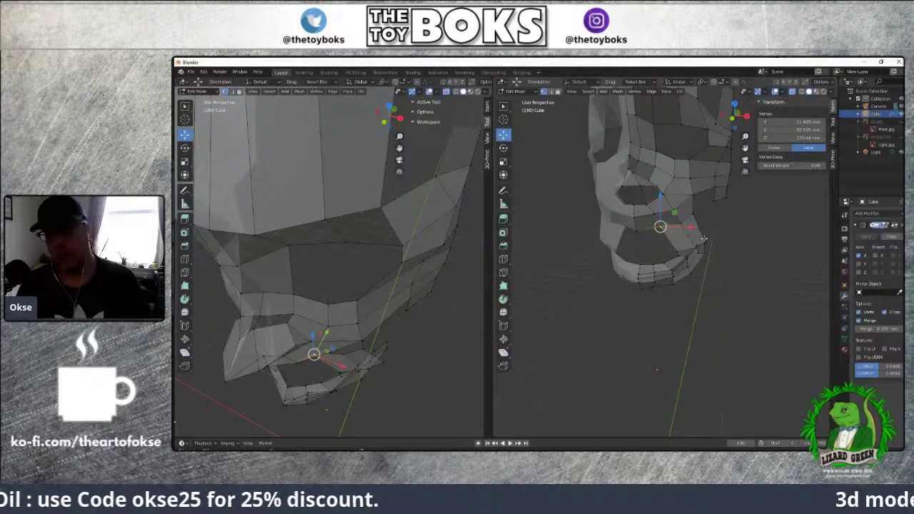
{"action": "key", "text": "KP_3"}
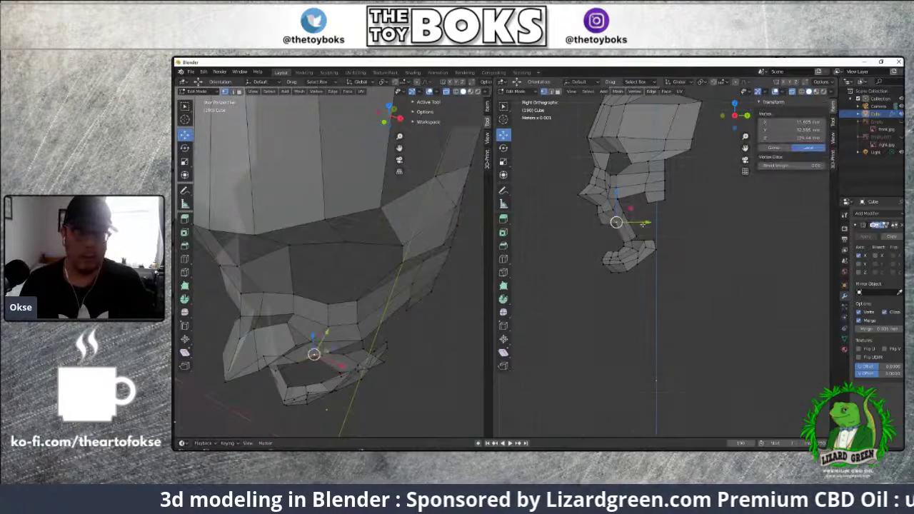
{"action": "left_click_drag", "start_coordinate": [630, 223], "coordinate": [632, 223]}
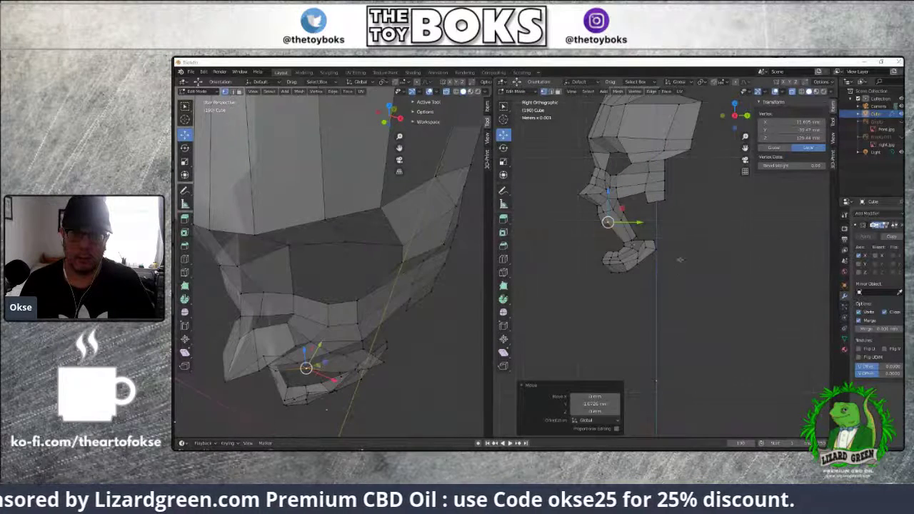
{"action": "left_click", "coordinate": [677, 263]}
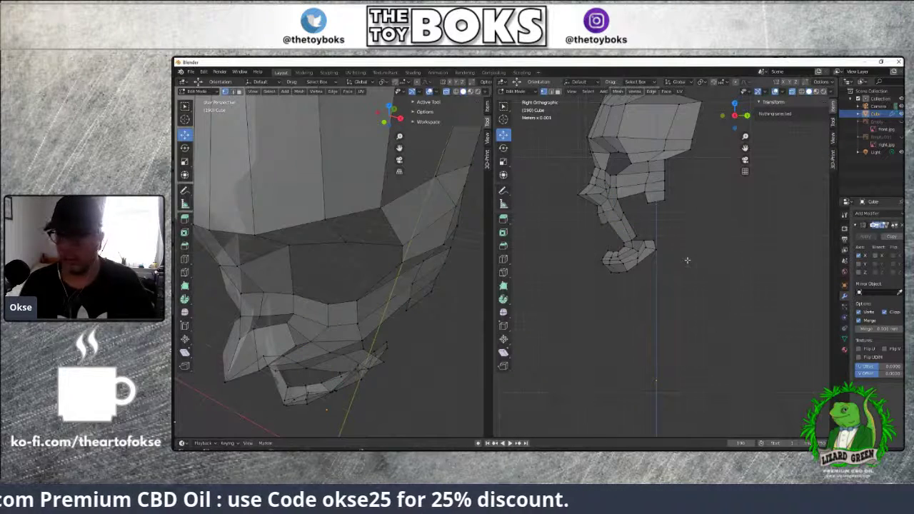
{"action": "mouse_move", "coordinate": [690, 253]}
{"action": "middle_mouse_down"}
{"action": "mouse_move", "coordinate": [728, 267]}
{"action": "mouse_move", "coordinate": [690, 265]}
{"action": "mouse_move", "coordinate": [759, 267]}
{"action": "mouse_move", "coordinate": [689, 245]}
{"action": "middle_mouse_up"}
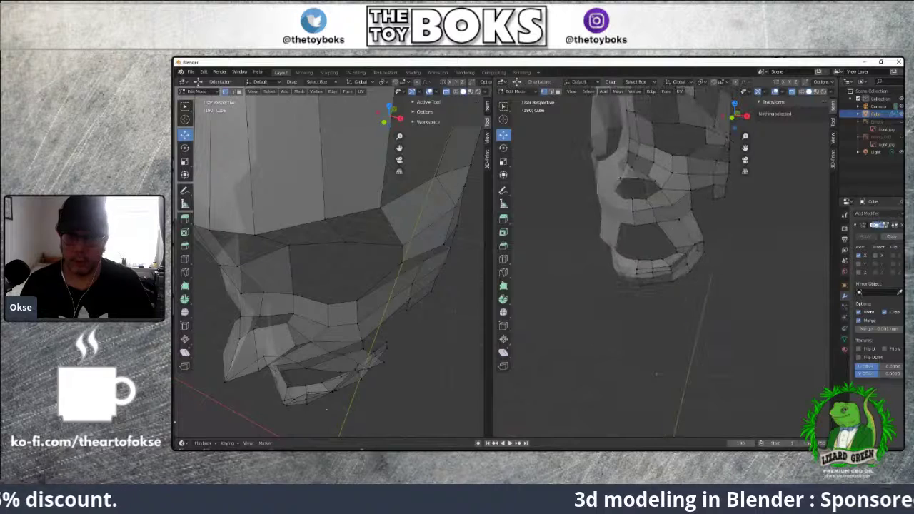
Adjust the upper-lip vertex and check its neighbour near the mouth corner to even out the mouth's upper edge
{"action": "left_click", "coordinate": [656, 222]}
{"action": "middle_click_drag", "start_coordinate": [705, 237], "coordinate": [729, 293]}
{"action": "left_click_drag", "start_coordinate": [662, 236], "coordinate": [672, 234]}
{"action": "left_click", "coordinate": [680, 237]}
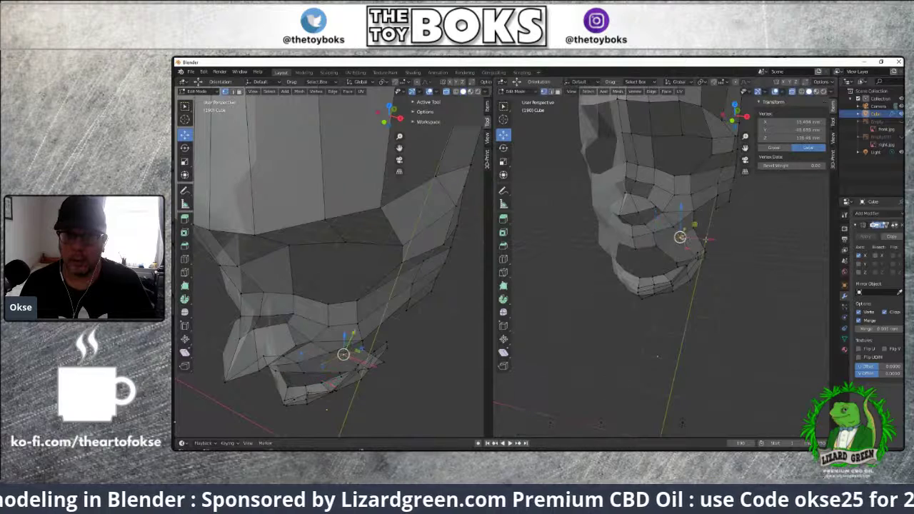
{"action": "left_click", "coordinate": [734, 271]}
{"action": "mouse_move", "coordinate": [733, 271]}
{"action": "middle_mouse_down"}
{"action": "mouse_move", "coordinate": [749, 272]}
{"action": "mouse_move", "coordinate": [723, 268]}
{"action": "middle_mouse_up"}
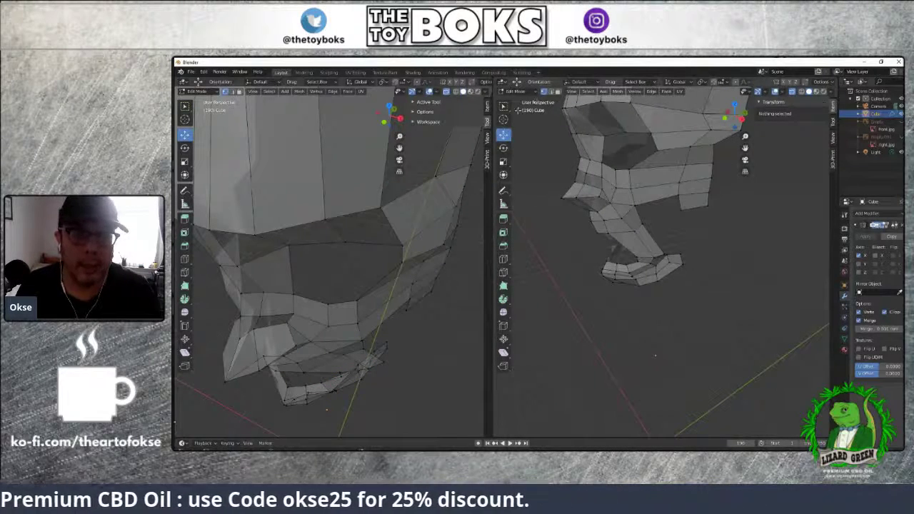
Switch to edge selection and fill the gap along the cheek's lower edge with a face
{"action": "left_click", "coordinate": [520, 92]}
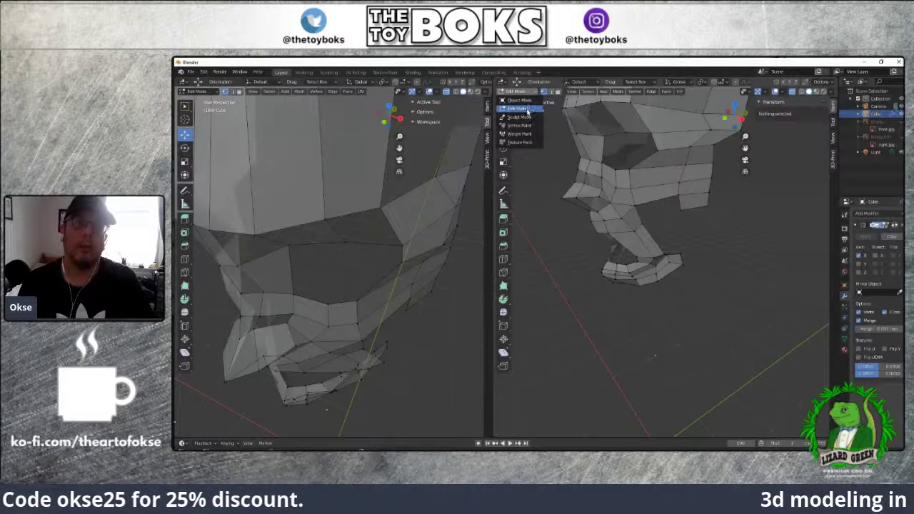
{"action": "left_click", "coordinate": [528, 108]}
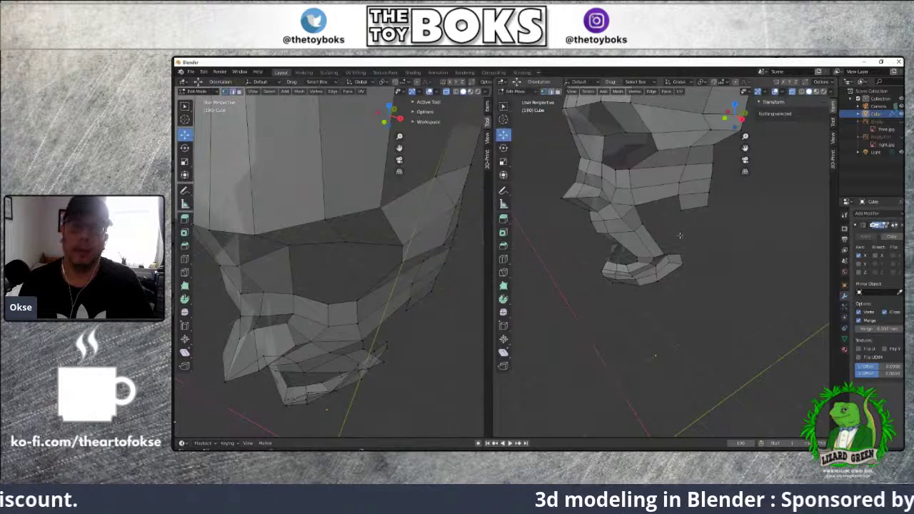
{"action": "left_click", "coordinate": [640, 216]}
{"action": "left_click_drag", "start_coordinate": [665, 212], "coordinate": [680, 205]}
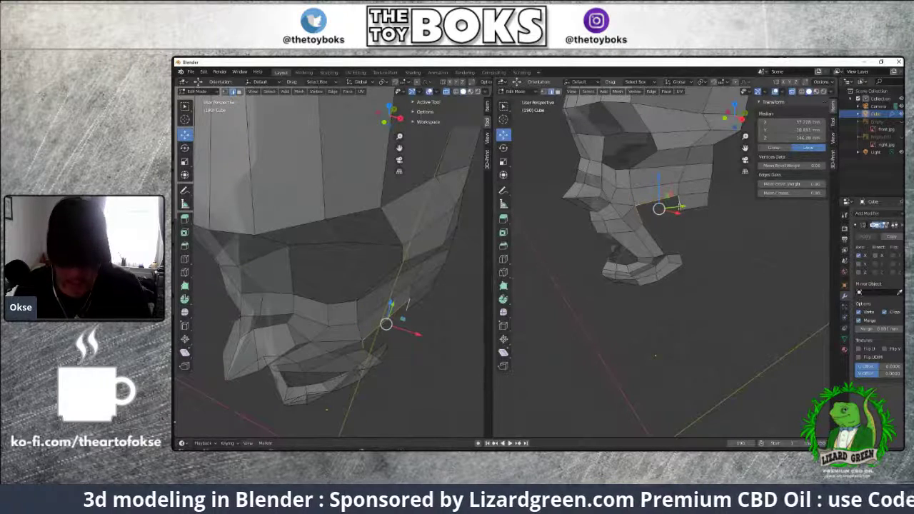
{"action": "key", "text": "ctrl+KP_Add"}
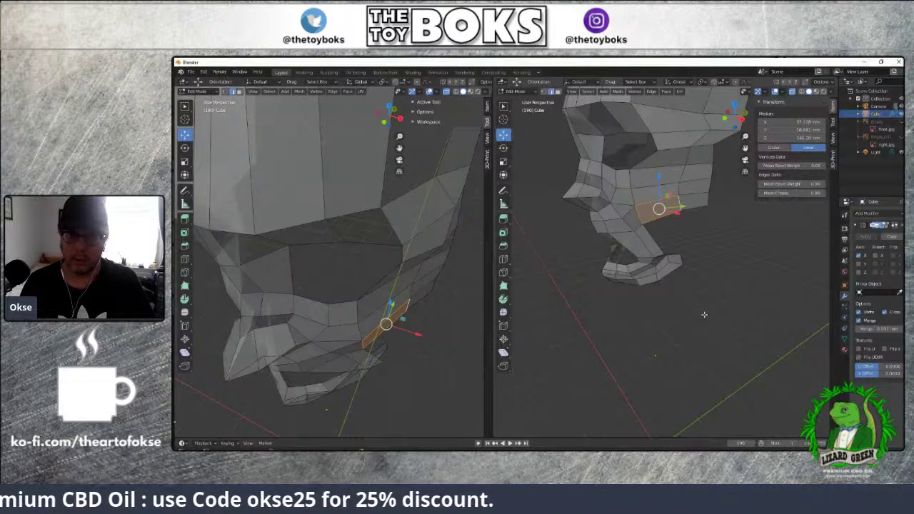
{"action": "middle_click_drag", "start_coordinate": [704, 314], "coordinate": [667, 209]}
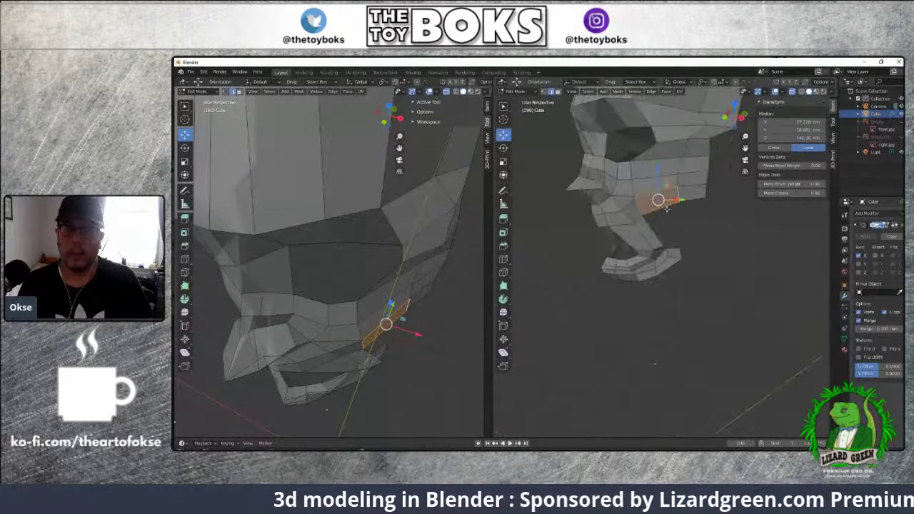
Try to extrude the cheek's lower edge and to fill a face between it and the mouth-side strip, and undo the fill
{"action": "left_click", "coordinate": [664, 207]}
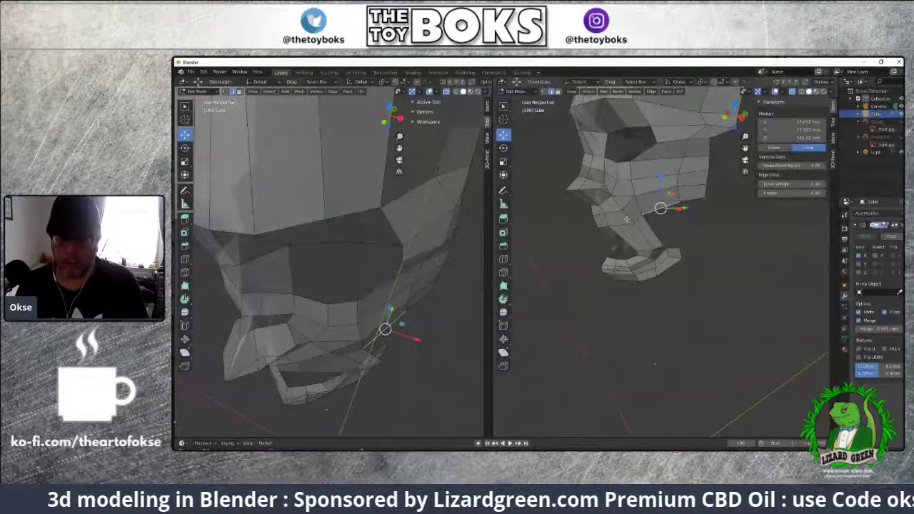
{"action": "key", "text": "e"}
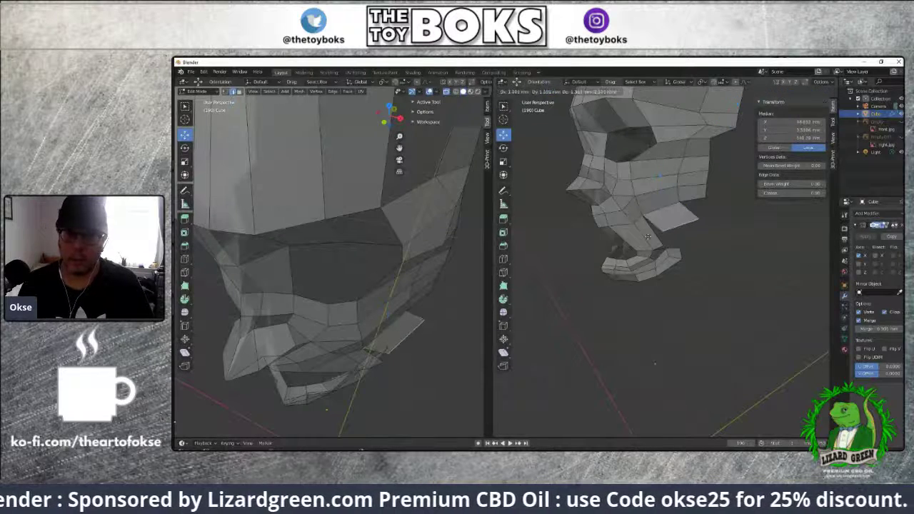
{"action": "right_click", "coordinate": [679, 239]}
{"action": "left_click", "coordinate": [652, 228], "text": "ctrl"}
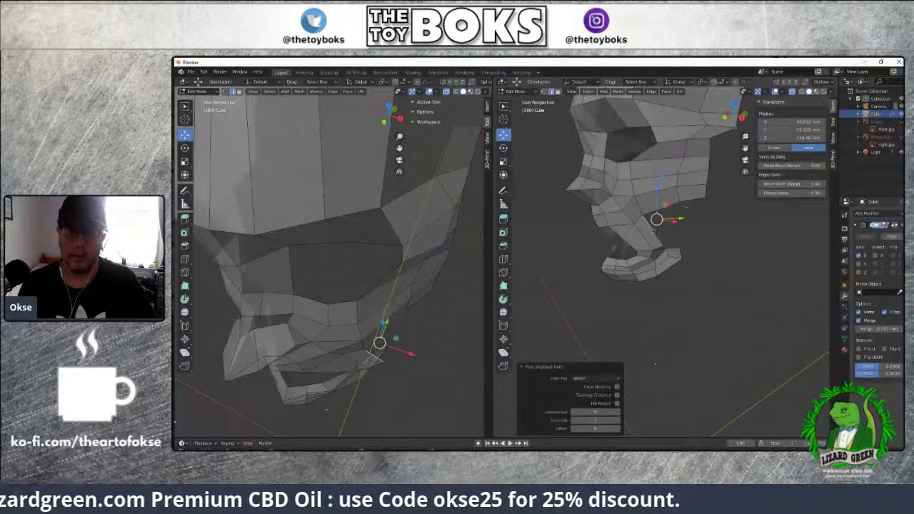
{"action": "key", "text": "f"}
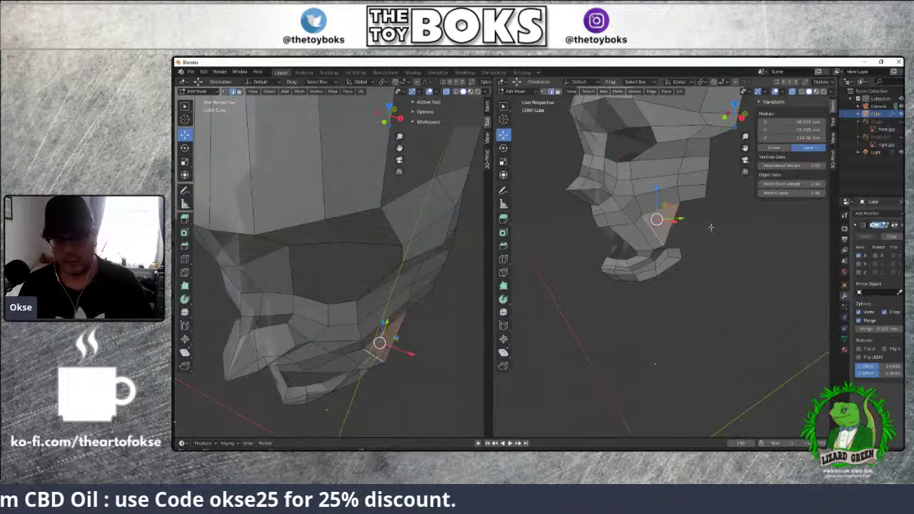
{"action": "key", "text": "ctrl+z"}
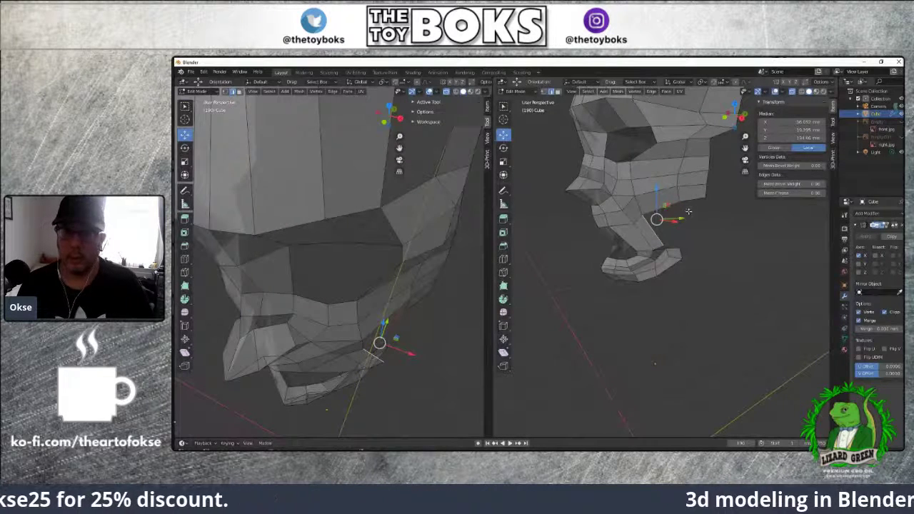
Extrude the new cheek face's lower edge down and back toward the jaw
{"action": "left_click", "coordinate": [662, 208]}
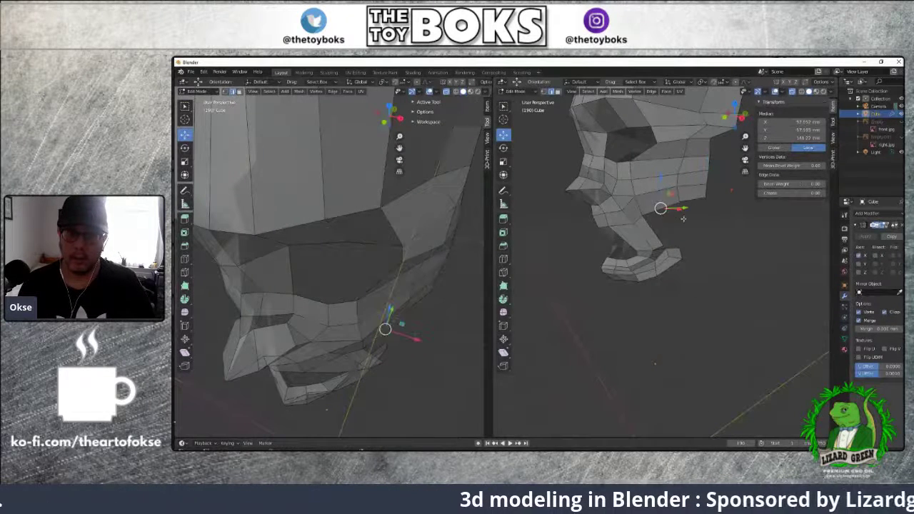
{"action": "key", "text": "g"}
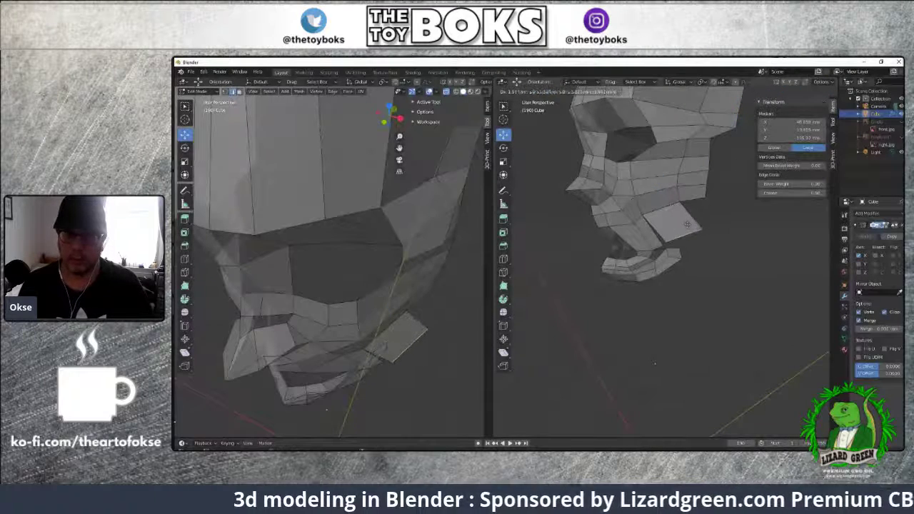
{"action": "left_click", "coordinate": [684, 230]}
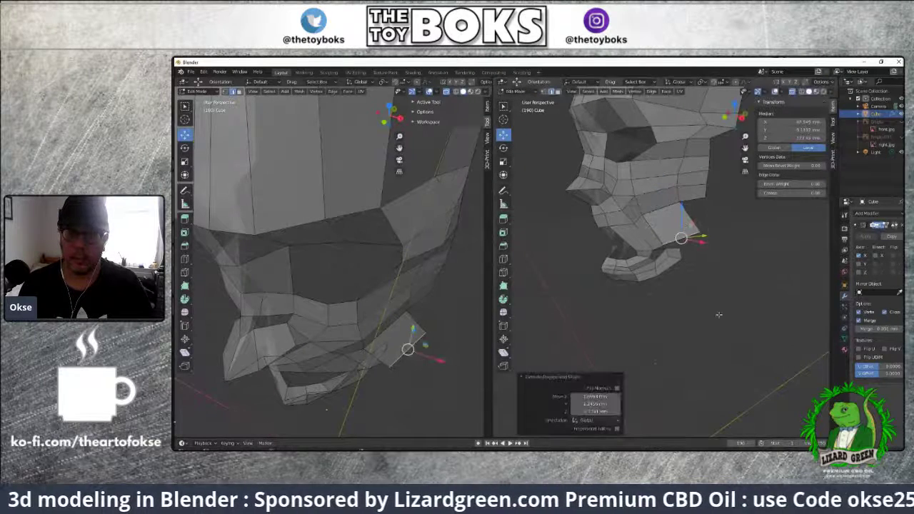
{"action": "middle_click_drag", "start_coordinate": [712, 319], "coordinate": [742, 288]}
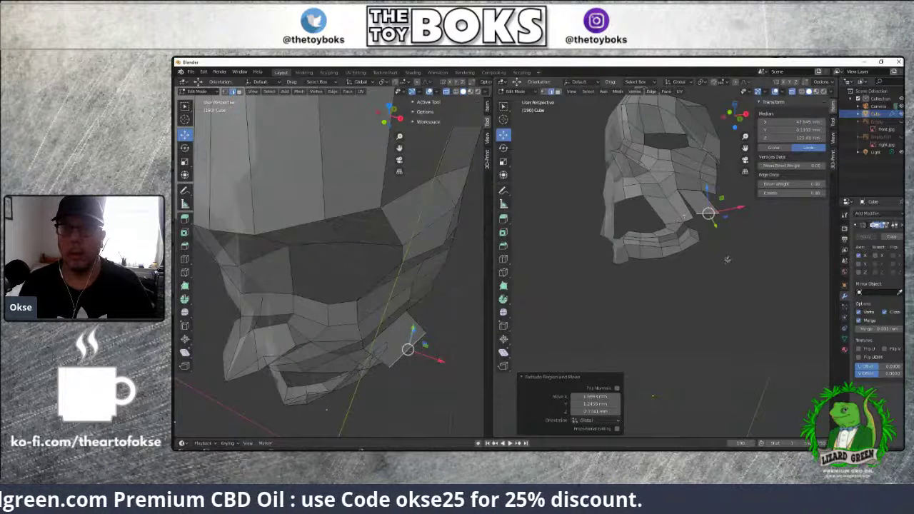
{"action": "left_click", "coordinate": [735, 231]}
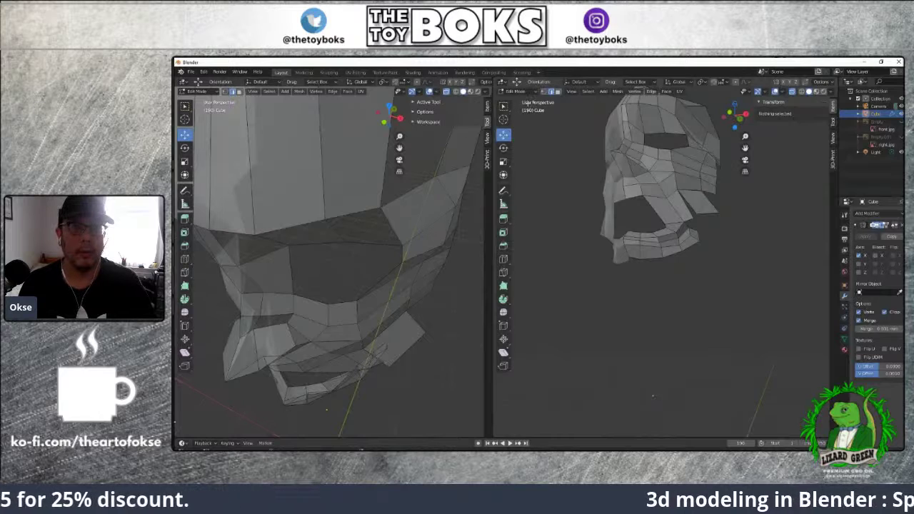
{"action": "left_click", "coordinate": [525, 91]}
{"action": "left_click", "coordinate": [527, 108]}
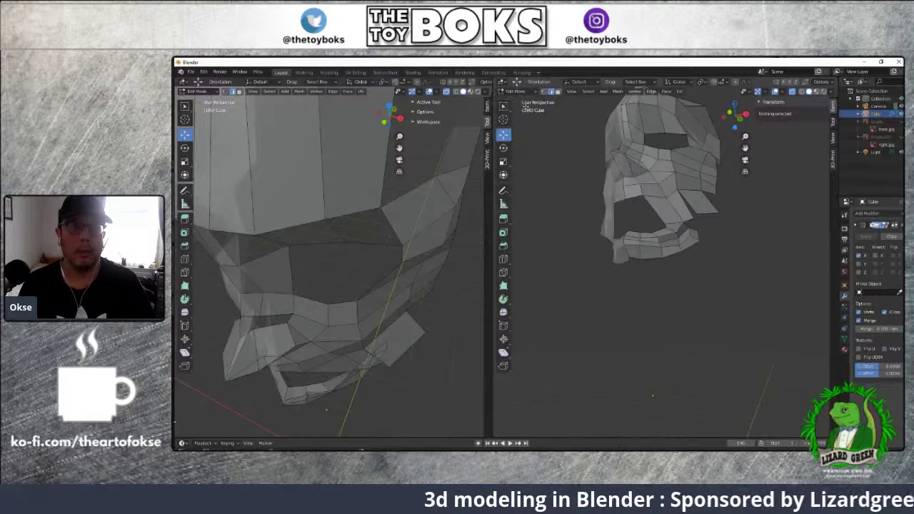
{"action": "left_click", "coordinate": [533, 93]}
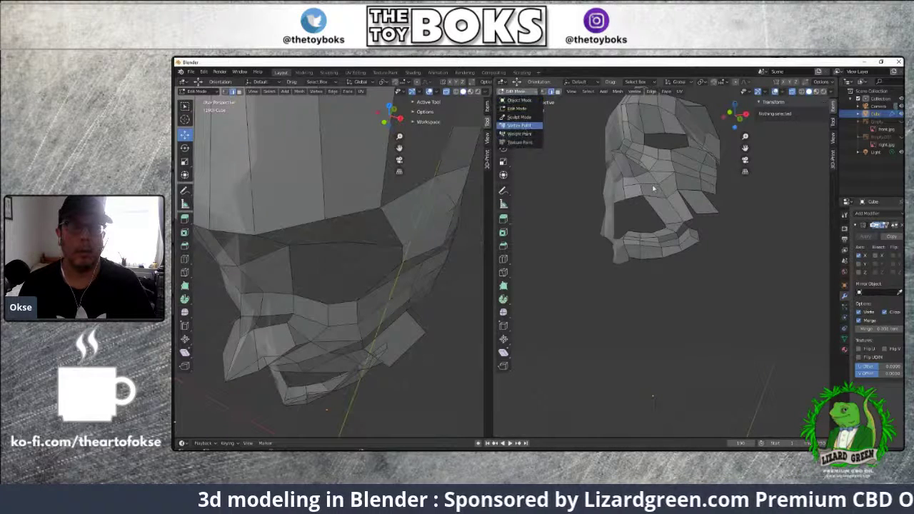
{"action": "left_click", "coordinate": [518, 125]}
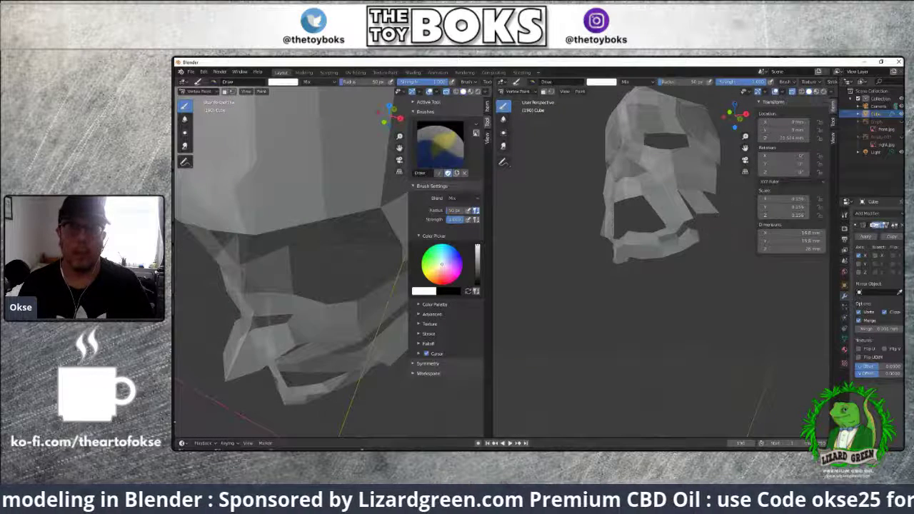
{"action": "left_click", "coordinate": [532, 92]}
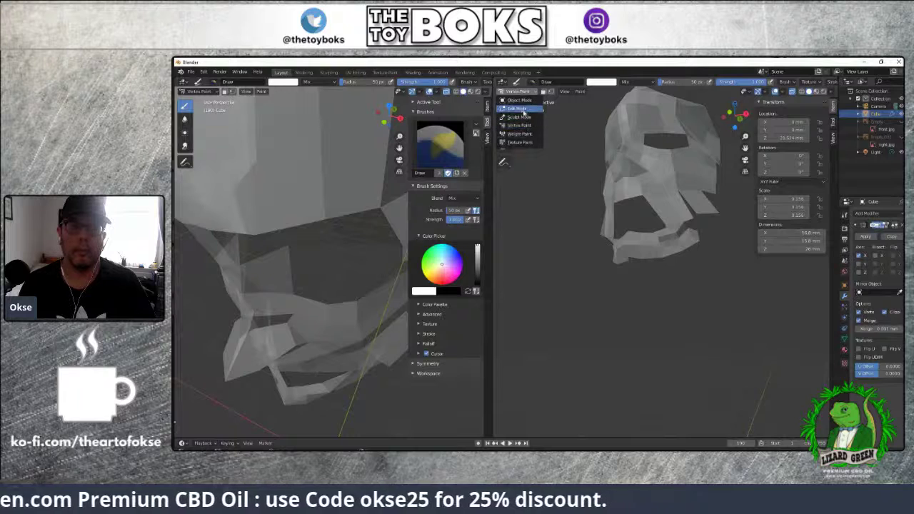
{"action": "left_click", "coordinate": [520, 109]}
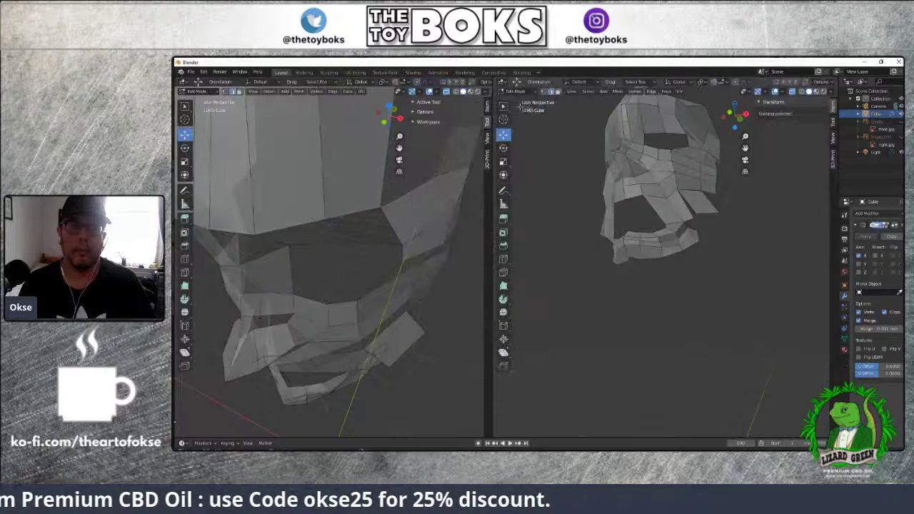
Merge the selected vertices at the cheek's lower edge beside the mouth corner
{"action": "left_click", "coordinate": [697, 214]}
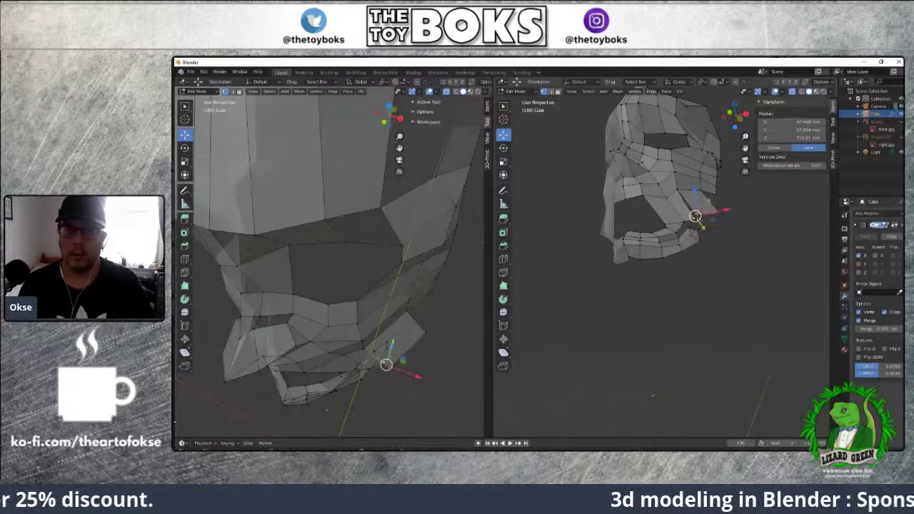
{"action": "key", "text": "m"}
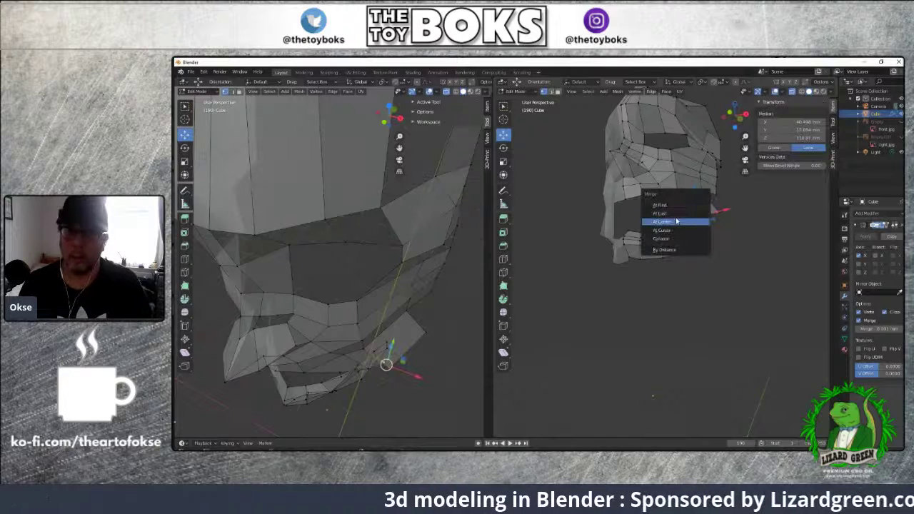
{"action": "left_click", "coordinate": [675, 214]}
Move the vertex on the side of the nose just above the nostril along X
{"action": "middle_click_drag", "start_coordinate": [744, 225], "coordinate": [651, 208]}
{"action": "left_click", "coordinate": [652, 204]}
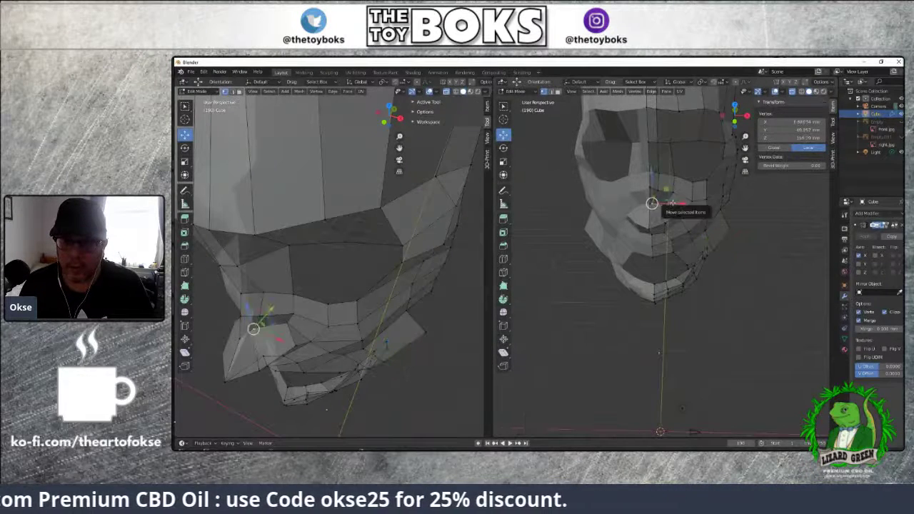
{"action": "key", "text": "g"}
{"action": "key", "text": "x"}
{"action": "left_click_drag", "start_coordinate": [683, 203], "coordinate": [685, 203]}
{"action": "middle_click_drag", "start_coordinate": [732, 285], "coordinate": [708, 292]}
Move the neighbouring vertex at the nostril's upper edge along X to adjust the nose's width
{"action": "left_click", "coordinate": [629, 212]}
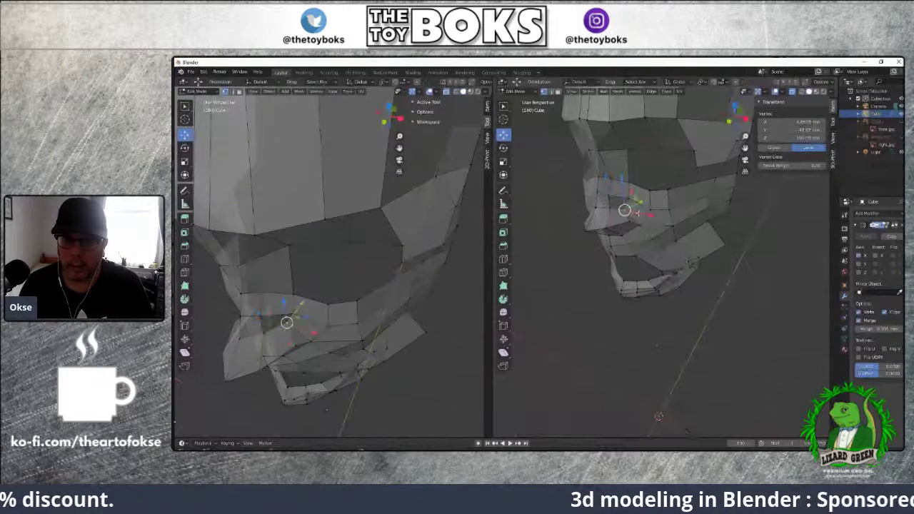
{"action": "key", "text": "g"}
{"action": "key", "text": "x"}
{"action": "left_click", "coordinate": [655, 214]}
{"action": "middle_click_drag", "start_coordinate": [663, 310], "coordinate": [692, 281]}
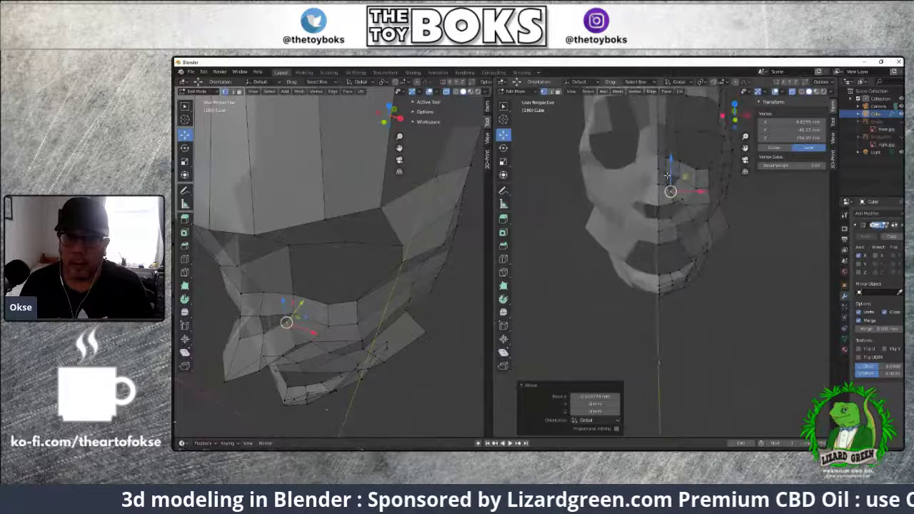
Shift two vertices stacked above the nostril along X to shape the side of the nose
{"action": "left_click", "coordinate": [665, 172]}
{"action": "key", "text": "g"}
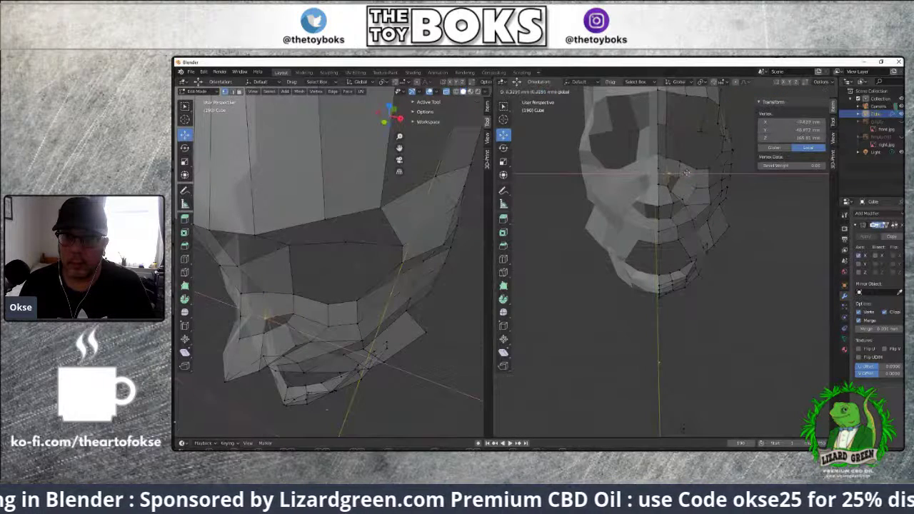
{"action": "left_click", "coordinate": [666, 170]}
{"action": "left_click", "coordinate": [666, 157]}
{"action": "left_click_drag", "start_coordinate": [678, 157], "coordinate": [677, 157]}
{"action": "middle_click_drag", "start_coordinate": [758, 238], "coordinate": [717, 240]}
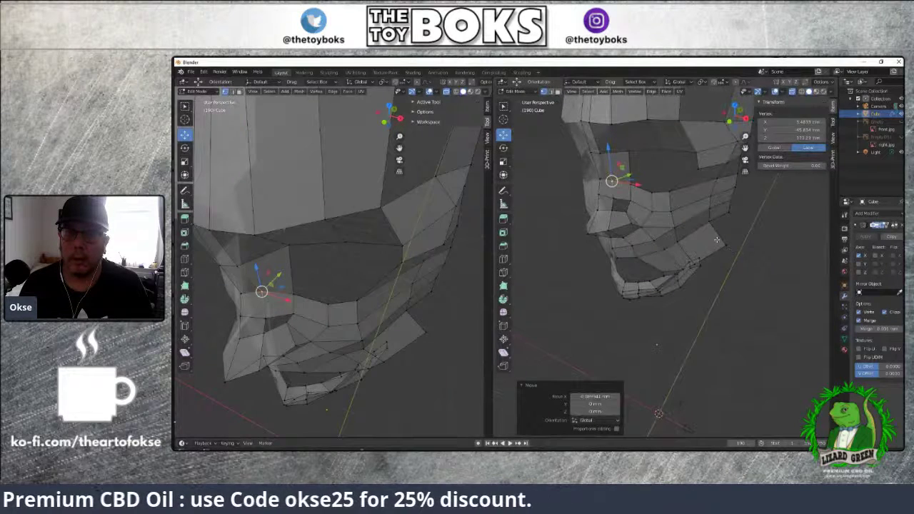
Move the nose-bridge vertex at the inner eye corner outward along X
{"action": "left_click", "coordinate": [602, 151]}
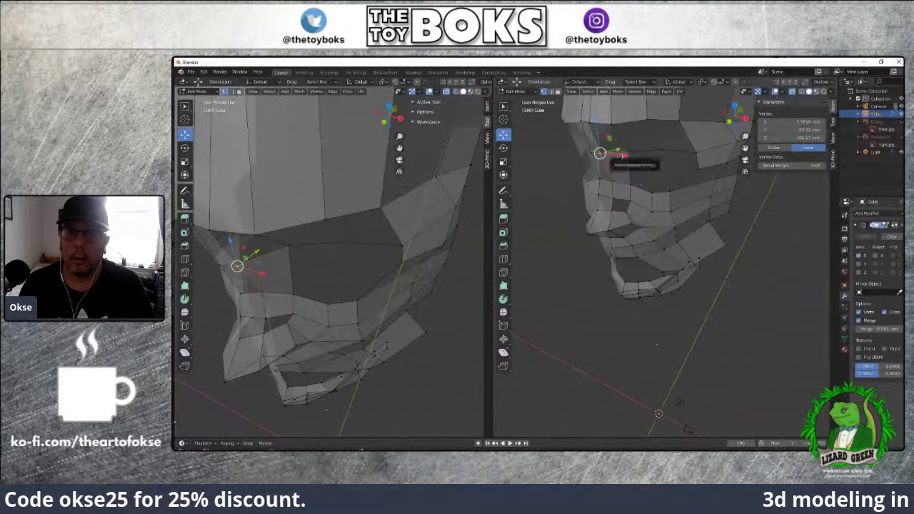
{"action": "key", "text": "g"}
{"action": "key", "text": "x"}
{"action": "left_click", "coordinate": [627, 156]}
{"action": "middle_click_drag", "start_coordinate": [627, 155], "coordinate": [664, 155]}
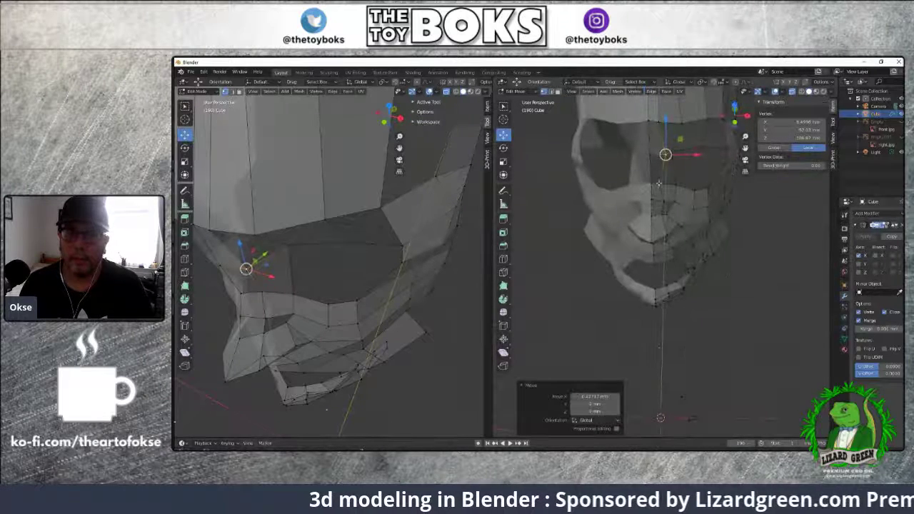
Reposition the vertex on the side of the nose below the inner eye corner along X and Y
{"action": "left_click", "coordinate": [658, 184]}
{"action": "key", "text": "g"}
{"action": "key", "text": "x"}
{"action": "left_click", "coordinate": [687, 220]}
{"action": "middle_click_drag", "start_coordinate": [687, 220], "coordinate": [703, 283]}
{"action": "key", "text": "g"}
{"action": "key", "text": "y"}
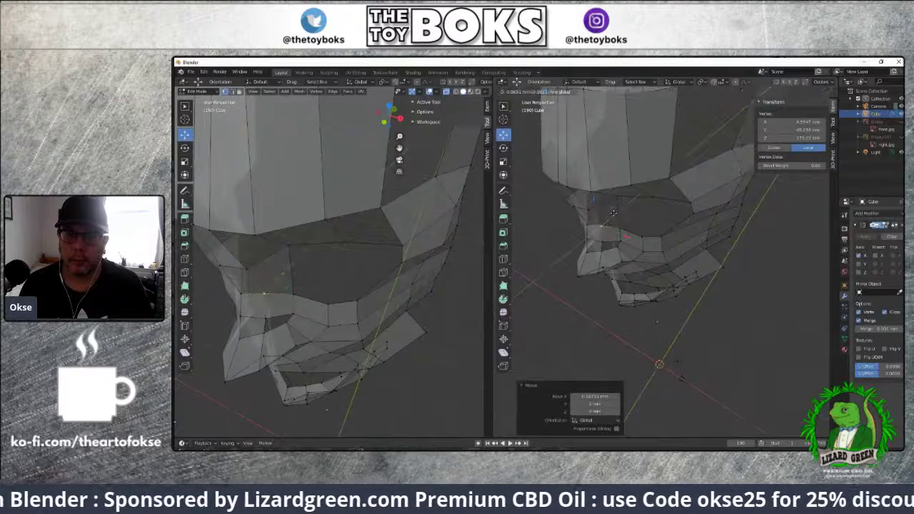
{"action": "left_click", "coordinate": [615, 215]}
Adjust the upper nostril vertex and the one below it along Y to refine the nose wing
{"action": "left_click", "coordinate": [603, 243]}
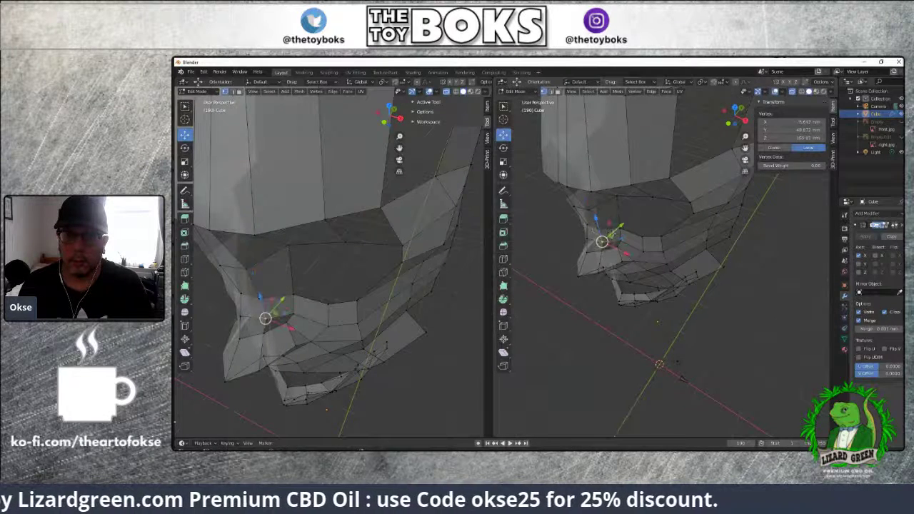
{"action": "key", "text": "g"}
{"action": "left_click", "coordinate": [611, 235]}
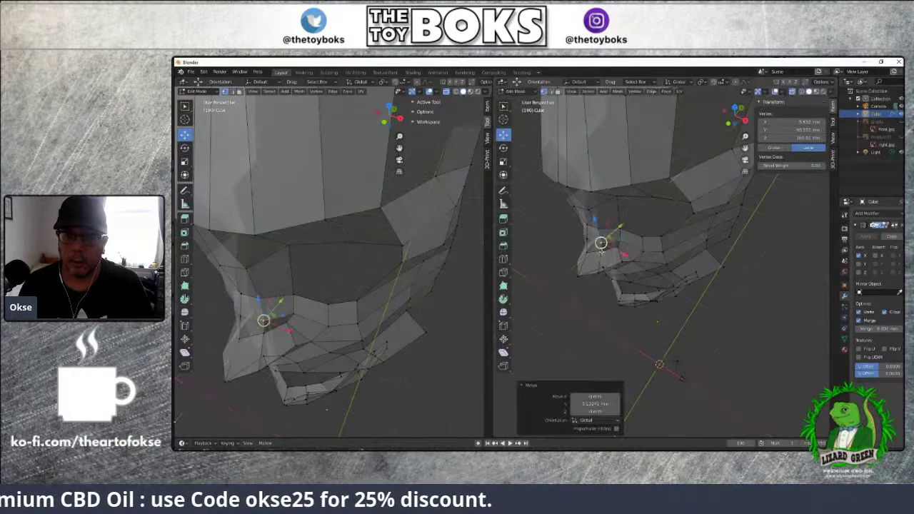
{"action": "key", "text": "g"}
{"action": "key", "text": "x"}
{"action": "key", "text": "g"}
{"action": "key", "text": "y"}
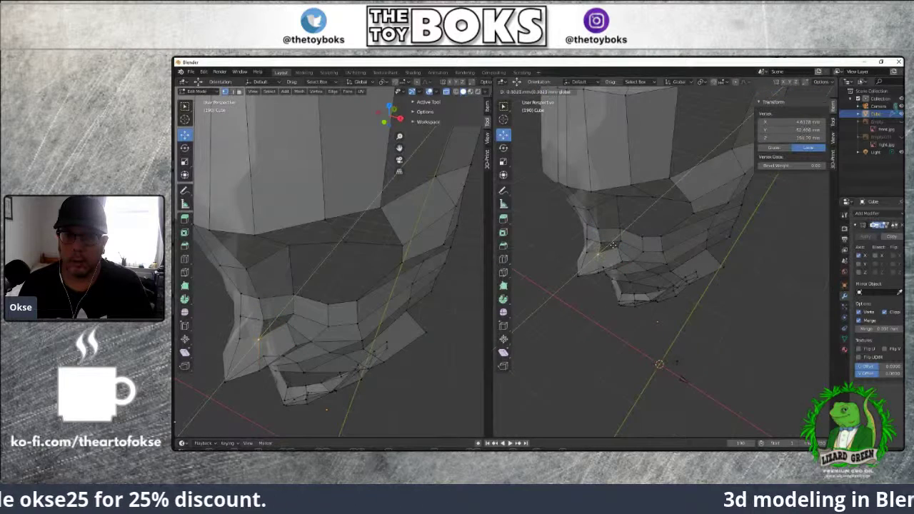
{"action": "left_click", "coordinate": [612, 245]}
{"action": "middle_click_drag", "start_coordinate": [612, 245], "coordinate": [625, 294]}
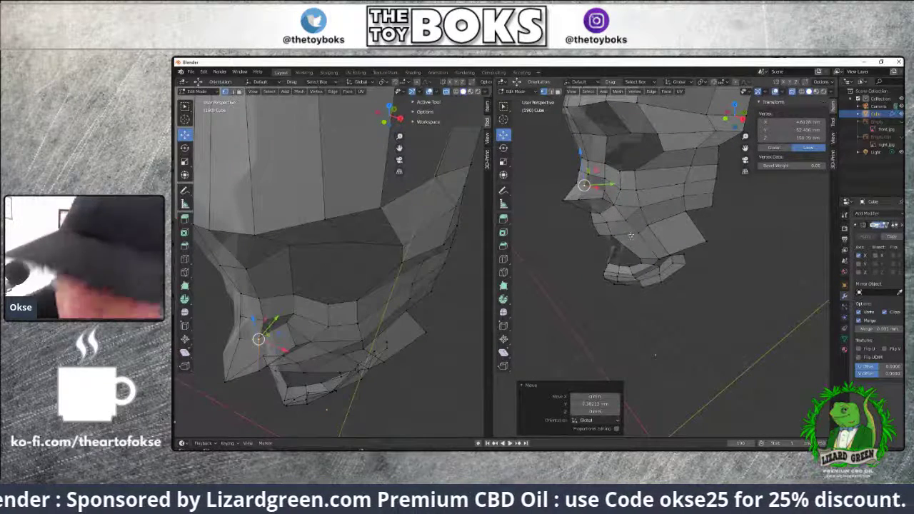
{"action": "middle_click_drag", "start_coordinate": [631, 235], "coordinate": [711, 192]}
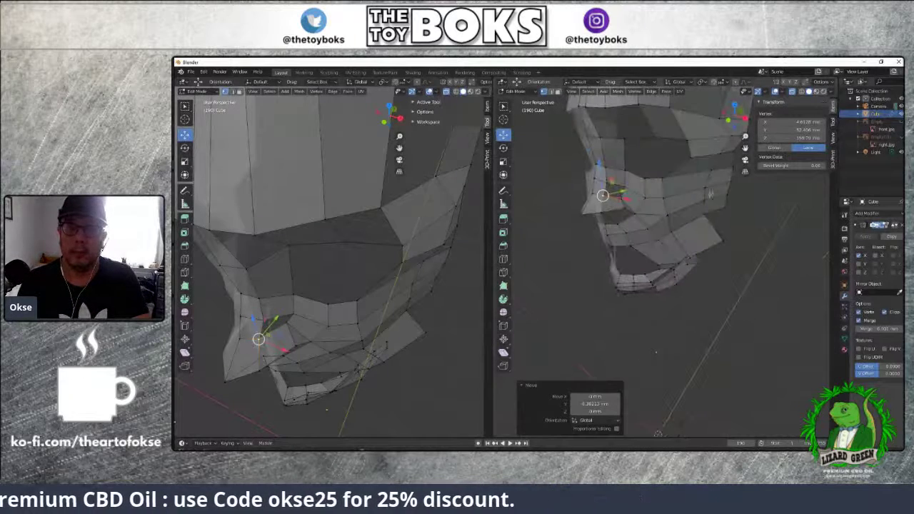
Reposition the vertices at the eye's outer corner and temple, pulling the temple vertex inward along X
{"action": "left_click", "coordinate": [689, 140]}
{"action": "left_click_drag", "start_coordinate": [687, 140], "coordinate": [679, 130]}
{"action": "middle_click_drag", "start_coordinate": [721, 209], "coordinate": [672, 135]}
{"action": "left_click", "coordinate": [671, 133]}
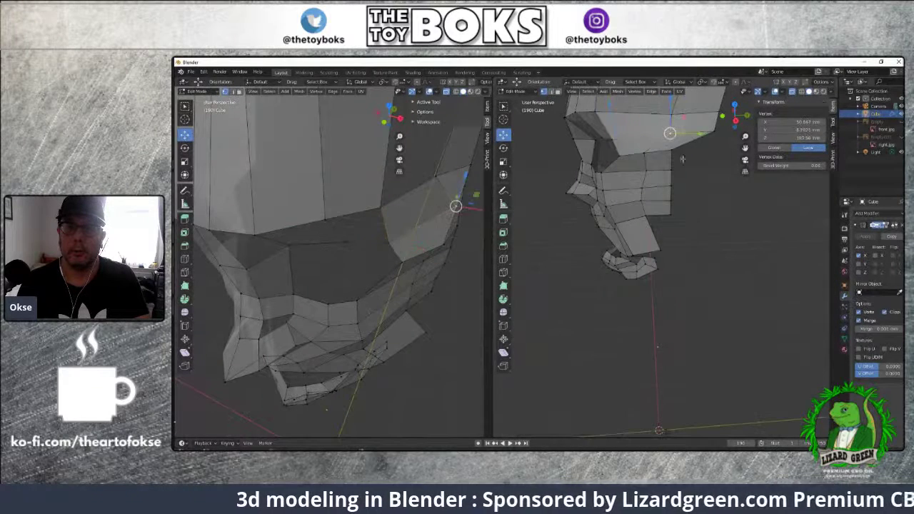
{"action": "middle_click_drag", "start_coordinate": [700, 212], "coordinate": [681, 251]}
{"action": "left_click_drag", "start_coordinate": [680, 252], "coordinate": [679, 229]}
{"action": "middle_click_drag", "start_coordinate": [686, 236], "coordinate": [783, 305]}
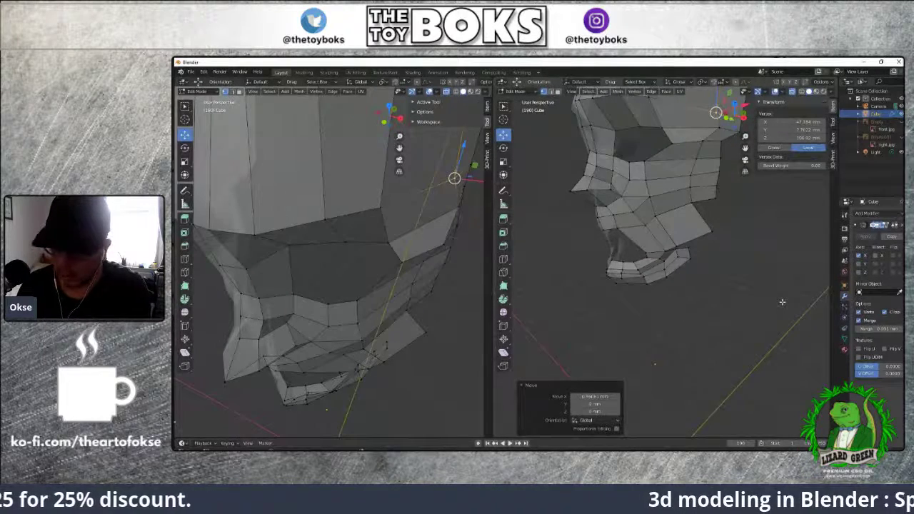
Move the lower temple vertex behind the eye forward along Y in the right orthographic view
{"action": "key", "text": "KP_3"}
{"action": "left_click_drag", "start_coordinate": [697, 140], "coordinate": [661, 151]}
{"action": "left_click", "coordinate": [664, 151]}
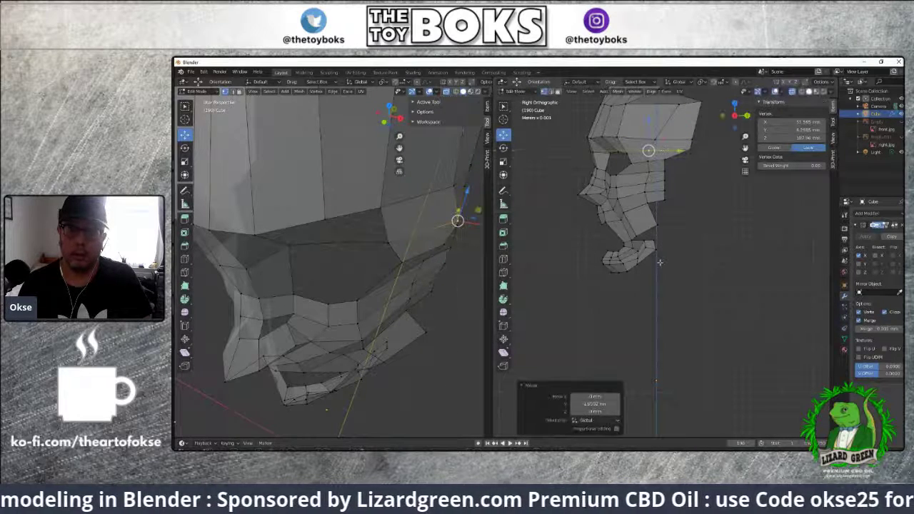
Raise two cheek vertices below the eye along Z
{"action": "left_click", "coordinate": [615, 187]}
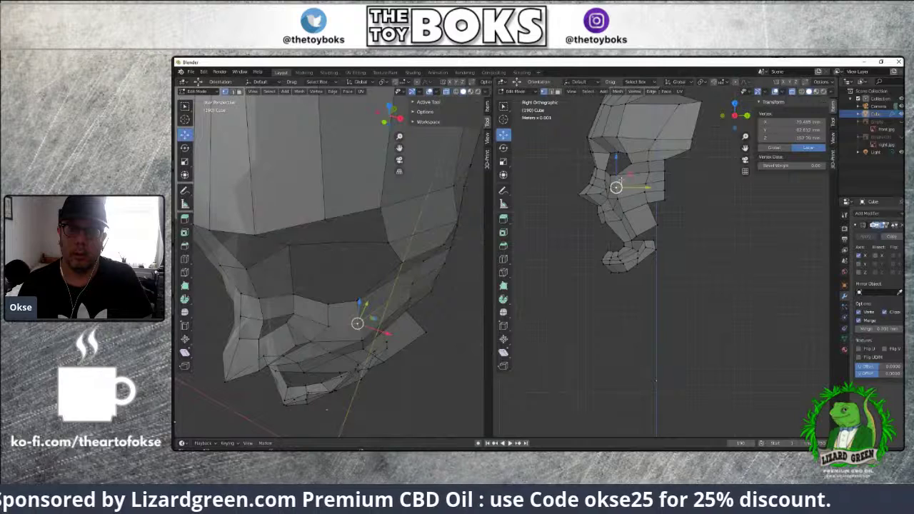
{"action": "left_click_drag", "start_coordinate": [615, 187], "coordinate": [614, 182]}
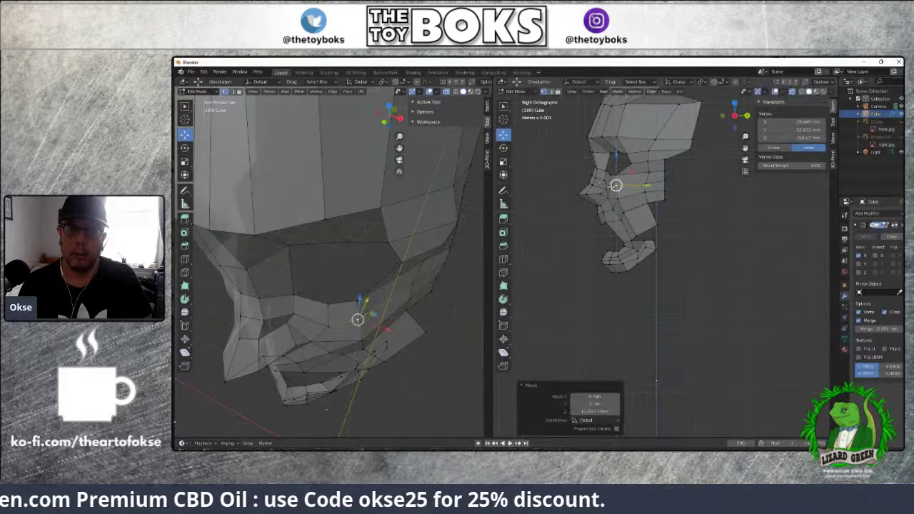
{"action": "left_click", "coordinate": [613, 178]}
{"action": "key", "text": "g"}
{"action": "key", "text": "z"}
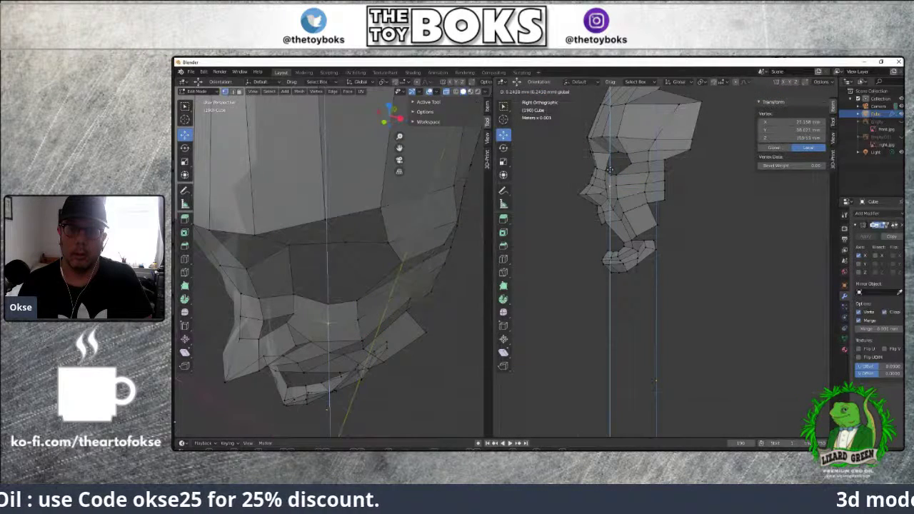
{"action": "left_click", "coordinate": [610, 170]}
{"action": "left_click", "coordinate": [604, 141]}
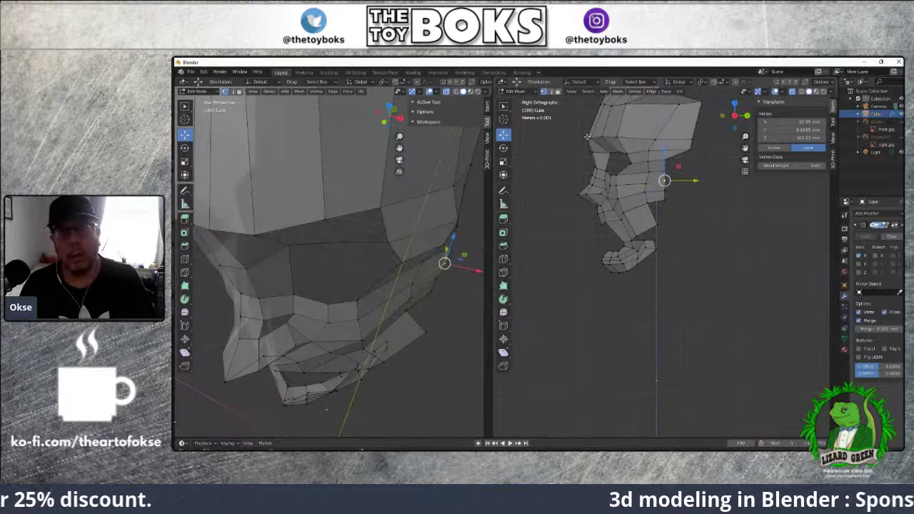
{"action": "left_click", "coordinate": [587, 136]}
Move the upper-lip vertex at the front of the mouth slightly back along Y
{"action": "scroll", "coordinate": [629, 214], "scroll_direction": "down", "scroll_amount": 3}
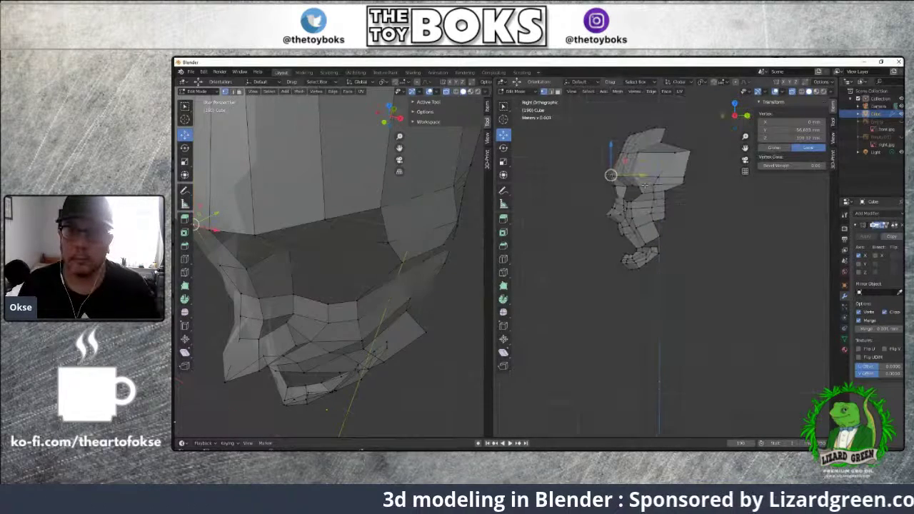
{"action": "scroll", "coordinate": [654, 279], "scroll_direction": "up", "scroll_amount": 4}
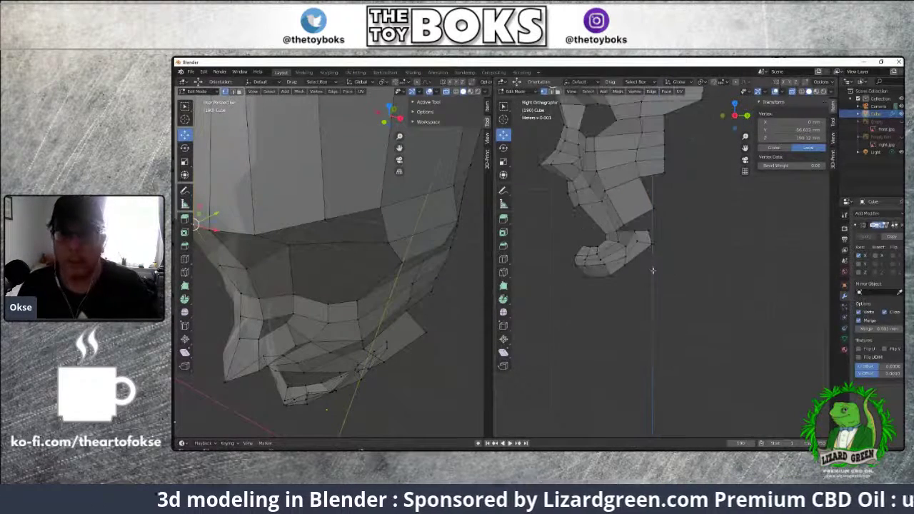
{"action": "left_click", "coordinate": [586, 207]}
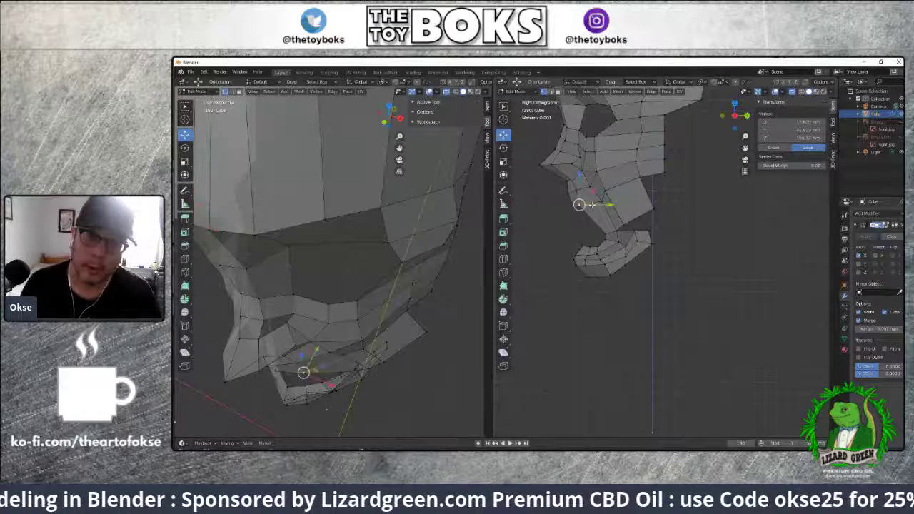
{"action": "left_click_drag", "start_coordinate": [590, 206], "coordinate": [580, 204]}
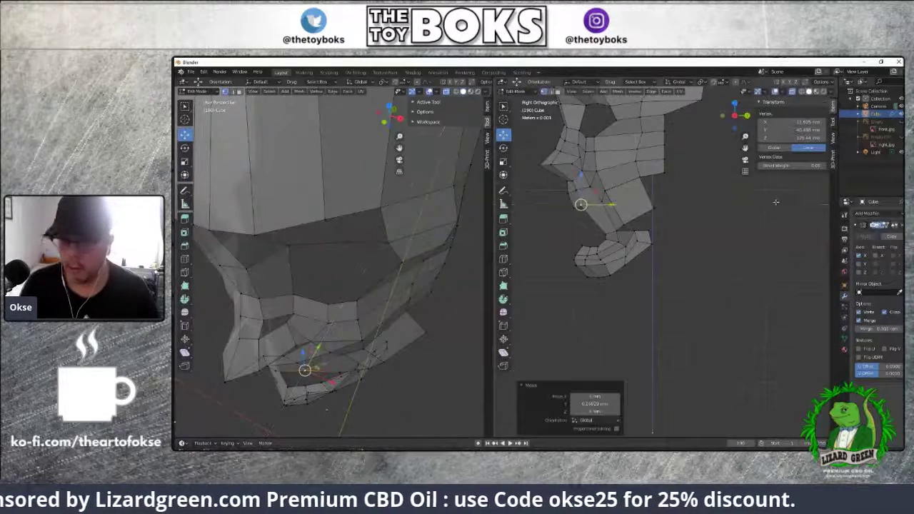
Show the right.jpg side reference and move the cheek vertex above the mouth corner back along Y
{"action": "left_click", "coordinate": [901, 139]}
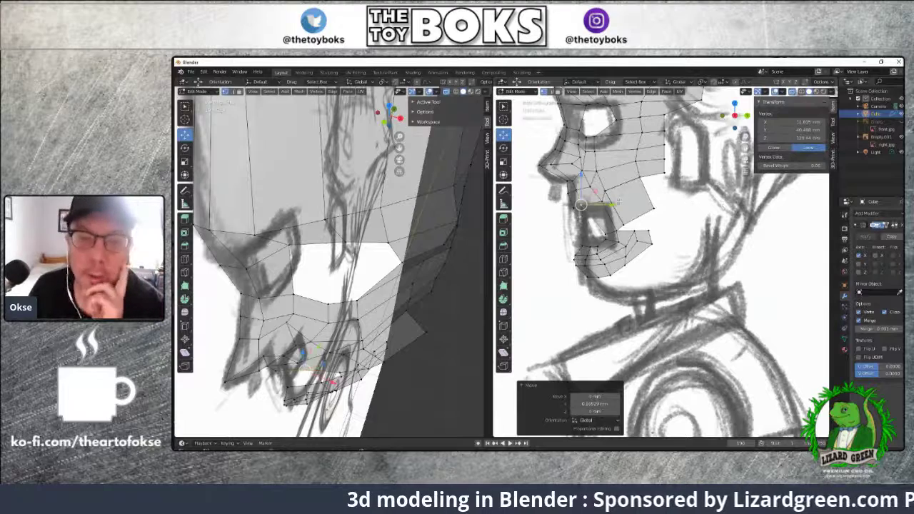
{"action": "left_click", "coordinate": [602, 202]}
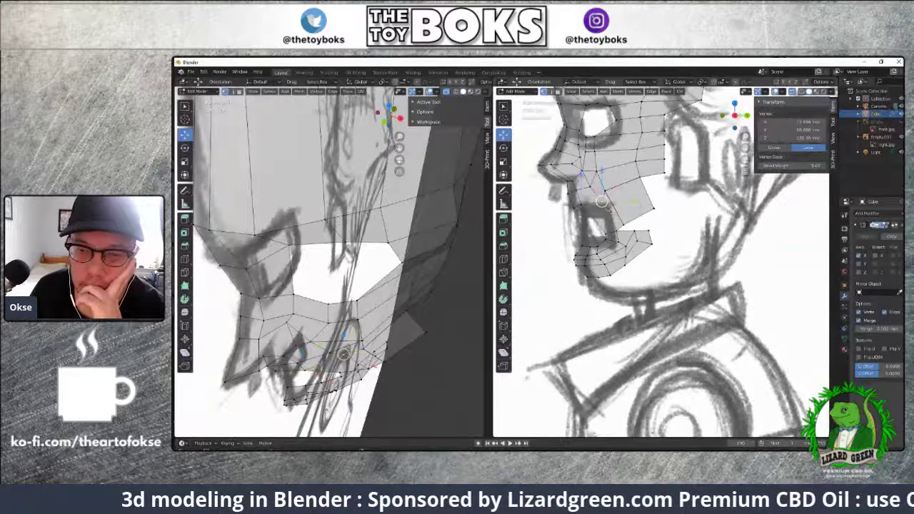
{"action": "left_click", "coordinate": [604, 191]}
{"action": "left_click_drag", "start_coordinate": [604, 191], "coordinate": [650, 192]}
{"action": "key", "text": "ctrl+z"}
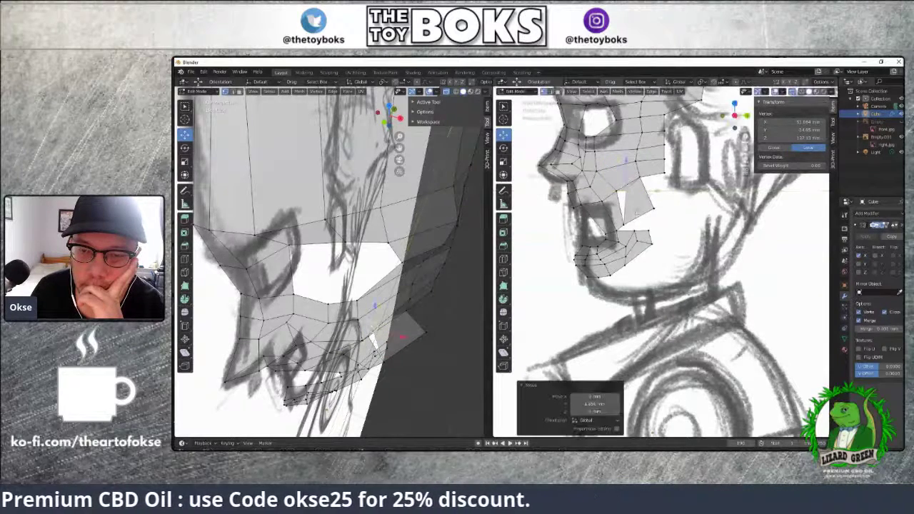
Move the lower front vertex of the cheek face back along Y toward the jaw
{"action": "left_click", "coordinate": [626, 224]}
{"action": "key", "text": "g"}
{"action": "key", "text": "y"}
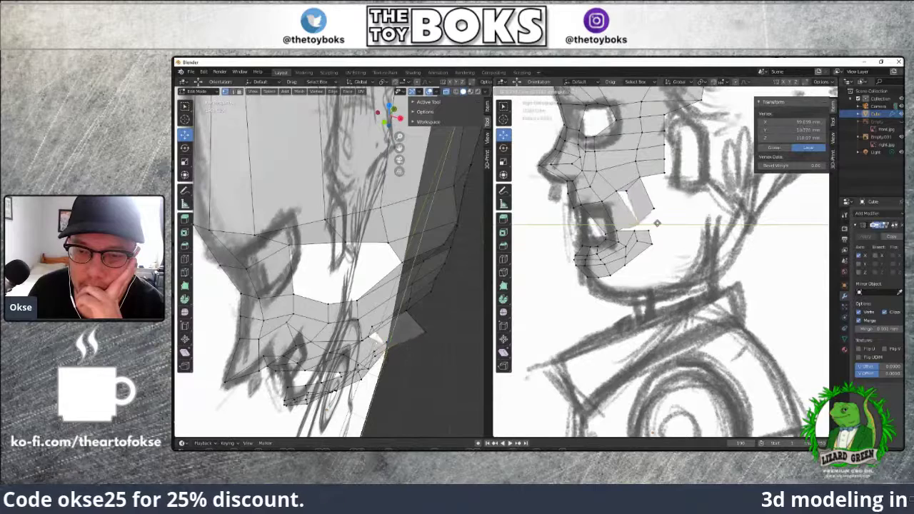
{"action": "left_click", "coordinate": [654, 223]}
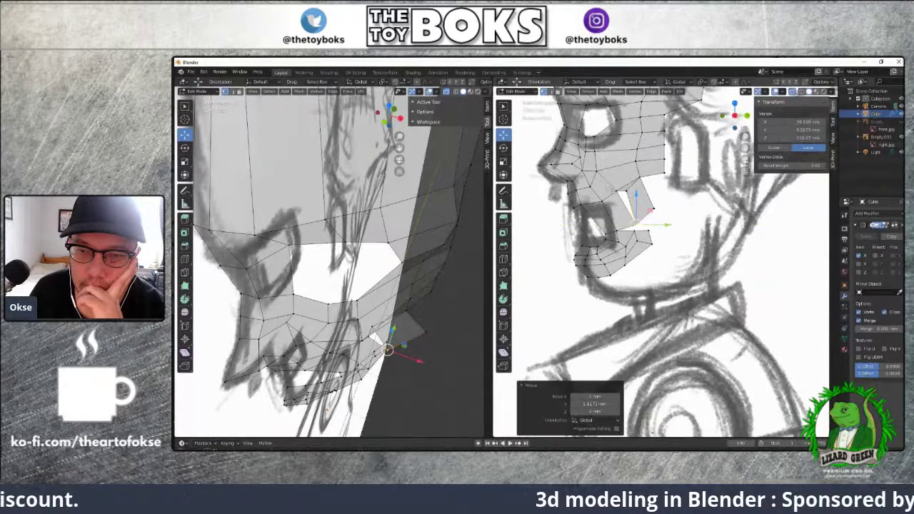
Merge the two separate vertices at the cheek face's upper front corner at their center to close the gap
{"action": "left_click", "coordinate": [620, 192], "text": "shift"}
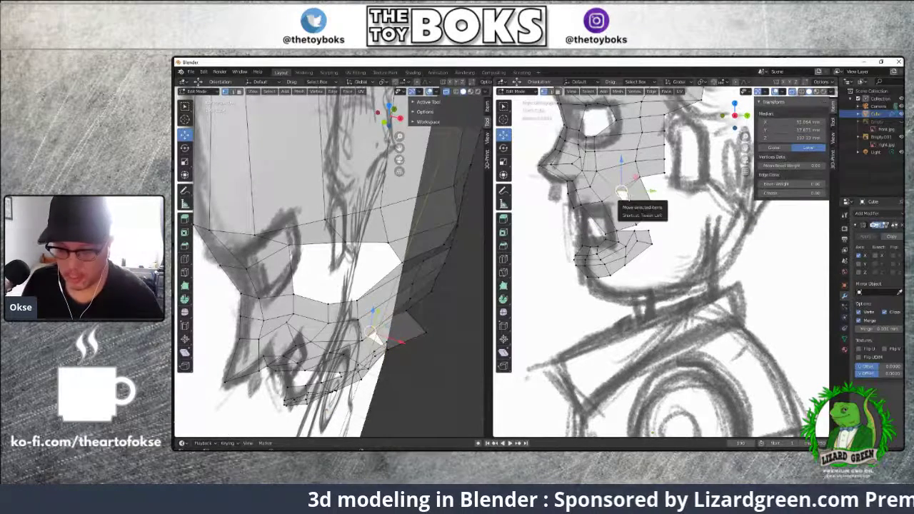
{"action": "key", "text": "m"}
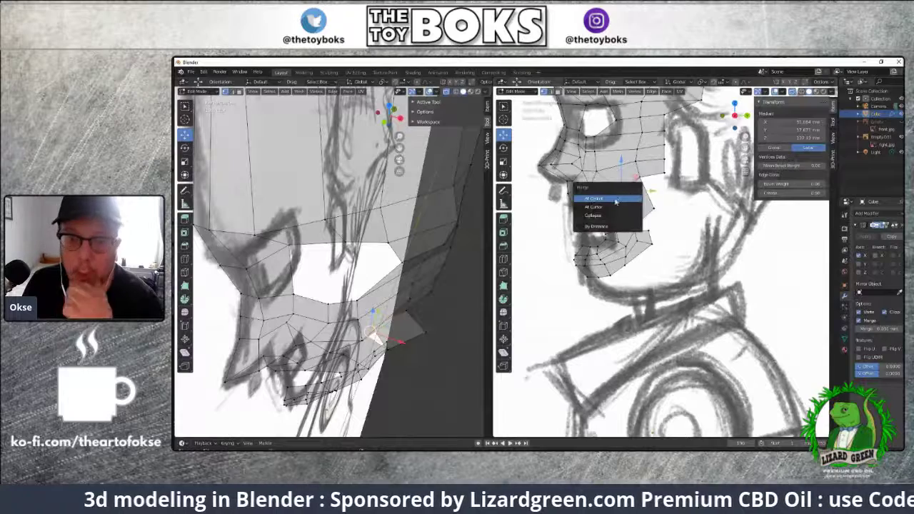
{"action": "left_click", "coordinate": [614, 199]}
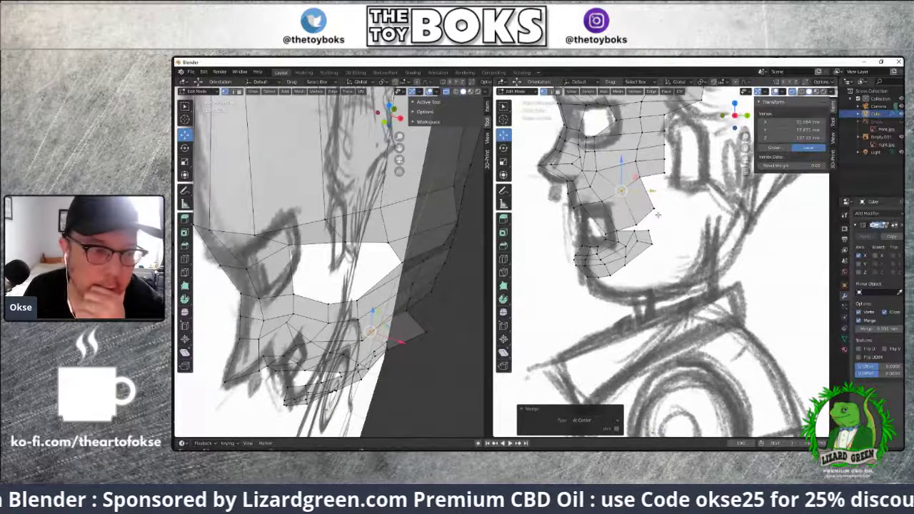
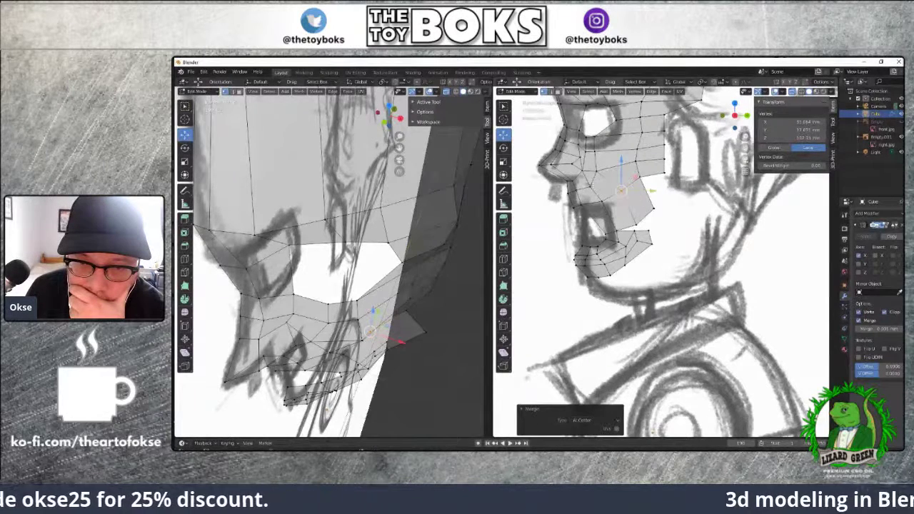
Move the cheek vertex above the upper lip back along Y
{"action": "left_click", "coordinate": [590, 186]}
{"action": "key", "text": "g"}
{"action": "key", "text": "y"}
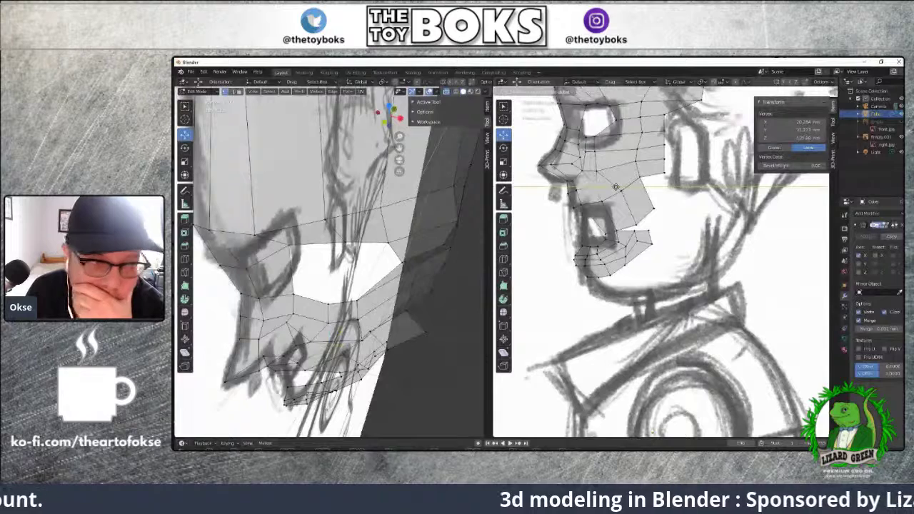
{"action": "left_click", "coordinate": [619, 187]}
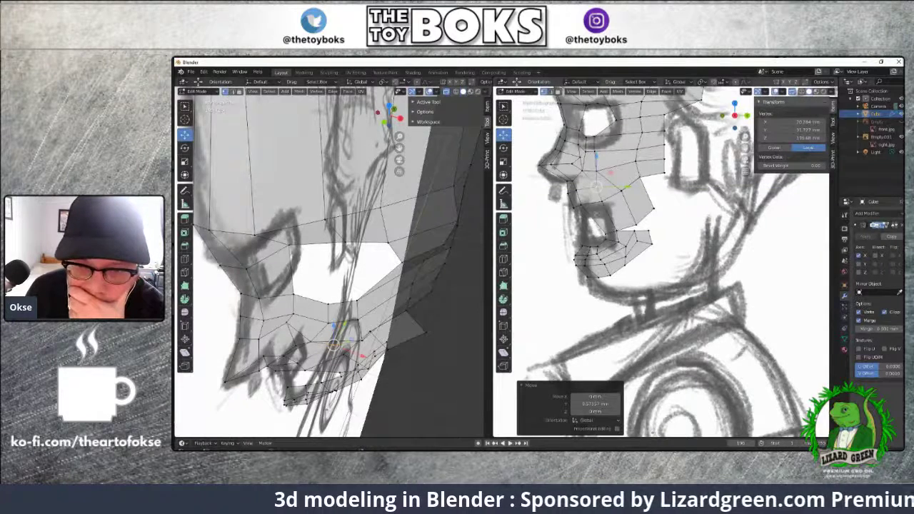
Move the upper-lip vertex at the front of the mouth opening back along Y
{"action": "left_click", "coordinate": [581, 204]}
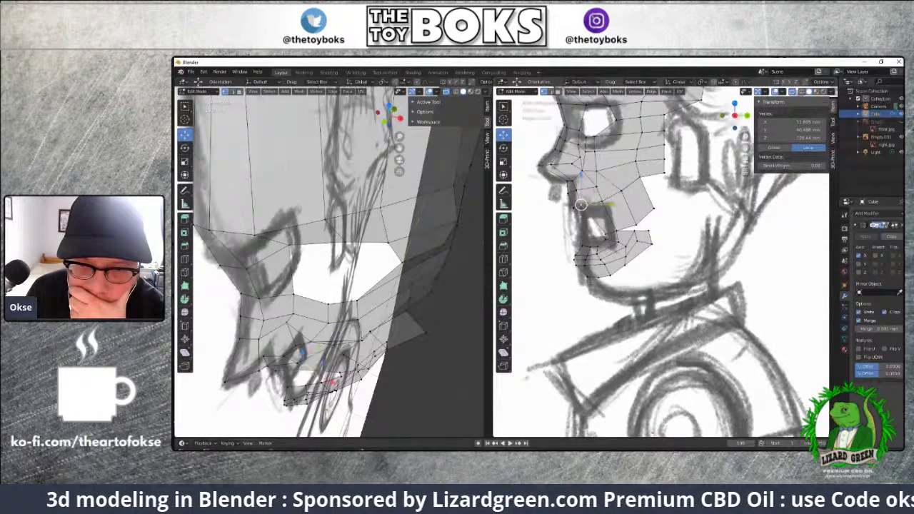
{"action": "key", "text": "g"}
{"action": "key", "text": "y"}
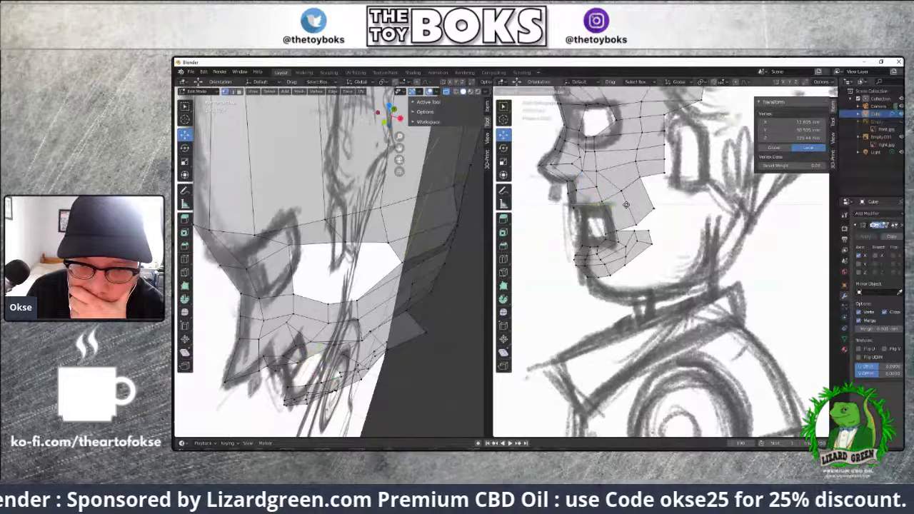
{"action": "left_click", "coordinate": [593, 205]}
Reposition the vertex at the rear corner of the mouth opening and shift it back along Y
{"action": "left_click", "coordinate": [605, 234]}
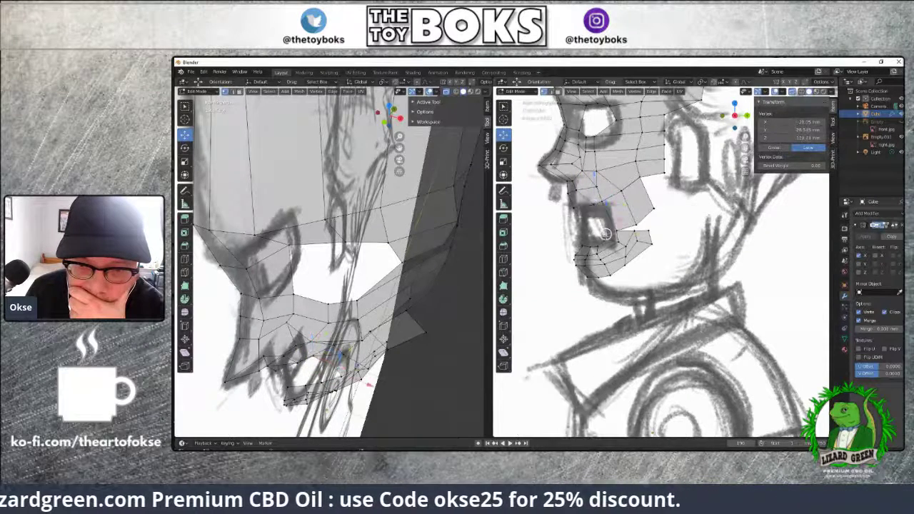
{"action": "key", "text": "g"}
{"action": "left_click", "coordinate": [606, 238]}
{"action": "left_click", "coordinate": [605, 239]}
{"action": "key", "text": "g"}
{"action": "key", "text": "y"}
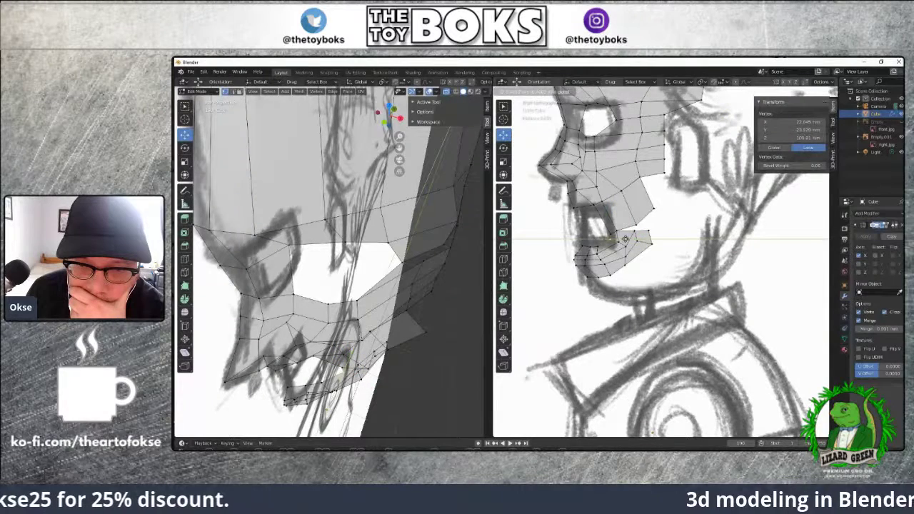
{"action": "left_click", "coordinate": [625, 239]}
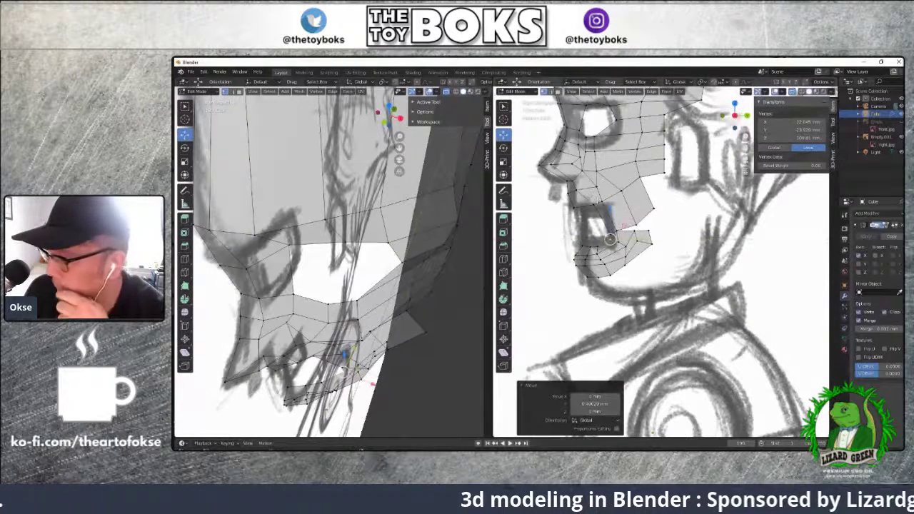
Select the upper edge of the mouth opening and move it back along Y
{"action": "left_click", "coordinate": [623, 202], "text": "shift"}
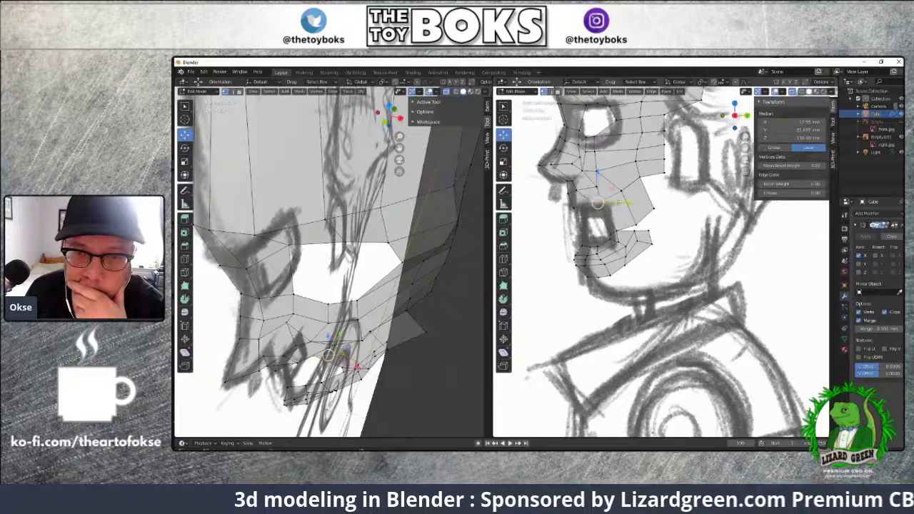
{"action": "key", "text": "g"}
{"action": "key", "text": "y"}
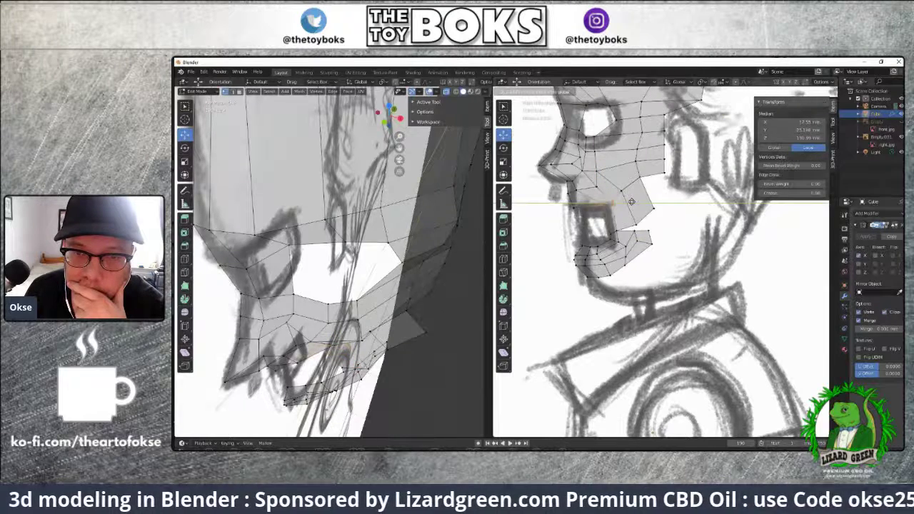
{"action": "left_click", "coordinate": [632, 202]}
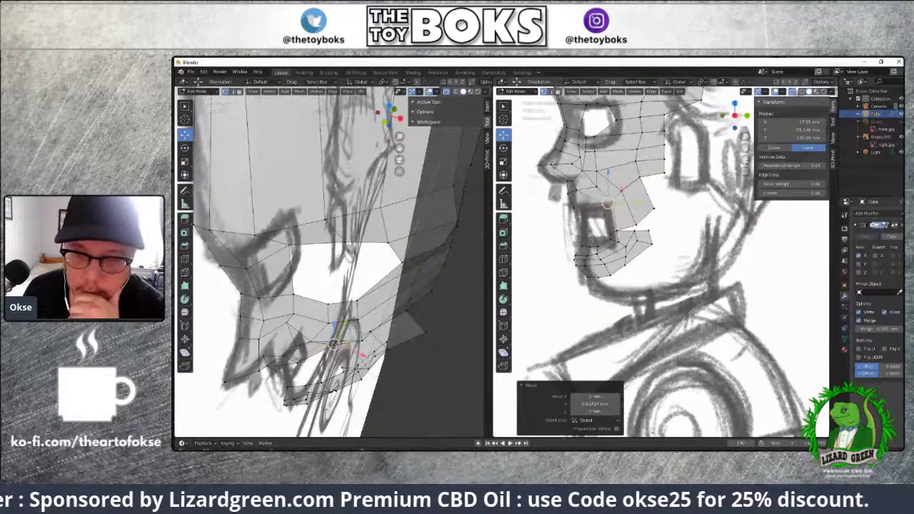
Fine-tune the upper-lip vertex at the mouth opening's top edge along Y
{"action": "left_click", "coordinate": [532, 232]}
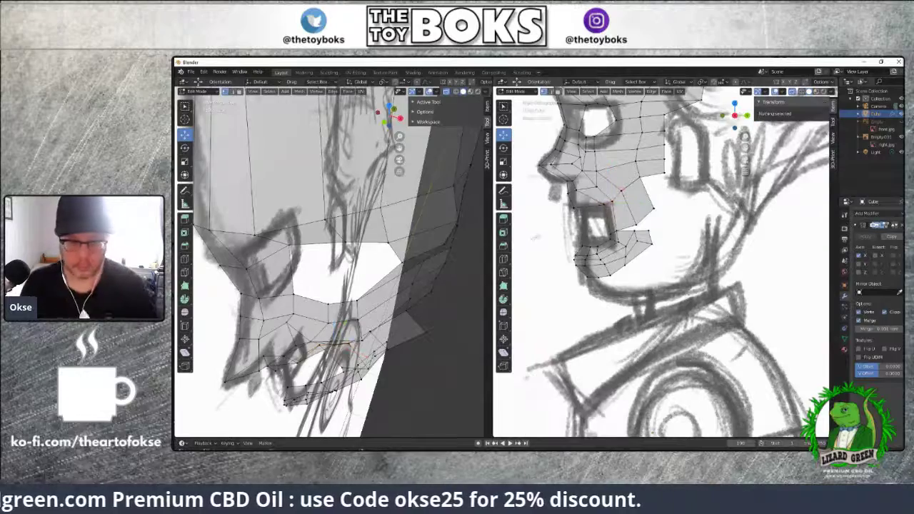
{"action": "middle_click_drag", "start_coordinate": [537, 237], "coordinate": [603, 247]}
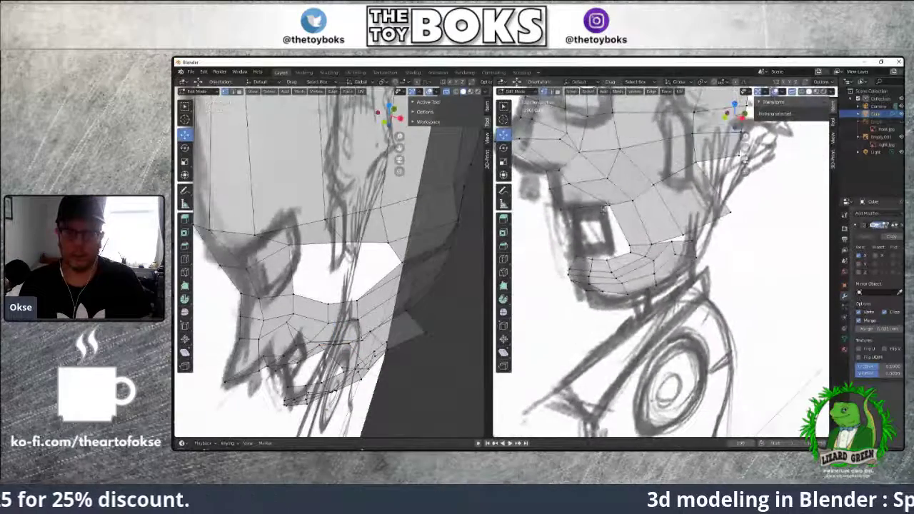
{"action": "left_click", "coordinate": [609, 205]}
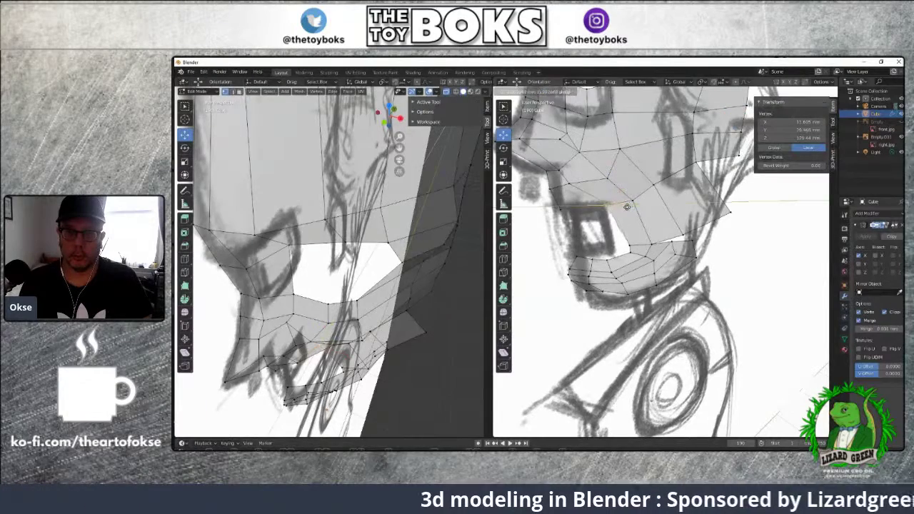
{"action": "left_click_drag", "start_coordinate": [633, 205], "coordinate": [635, 201]}
{"action": "mouse_move", "coordinate": [689, 284]}
{"action": "middle_mouse_down"}
{"action": "mouse_move", "coordinate": [782, 323]}
{"action": "mouse_move", "coordinate": [700, 304]}
{"action": "middle_mouse_up"}
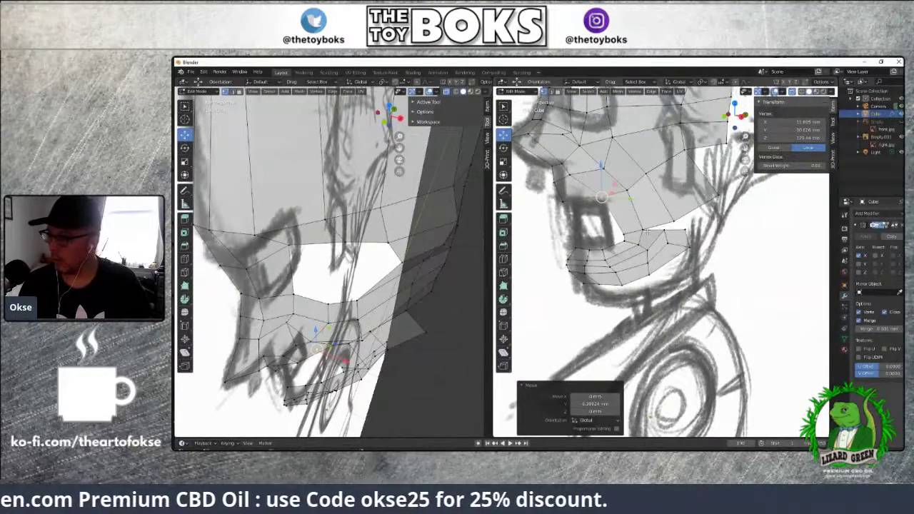
{"action": "middle_click_drag", "start_coordinate": [700, 304], "coordinate": [685, 282]}
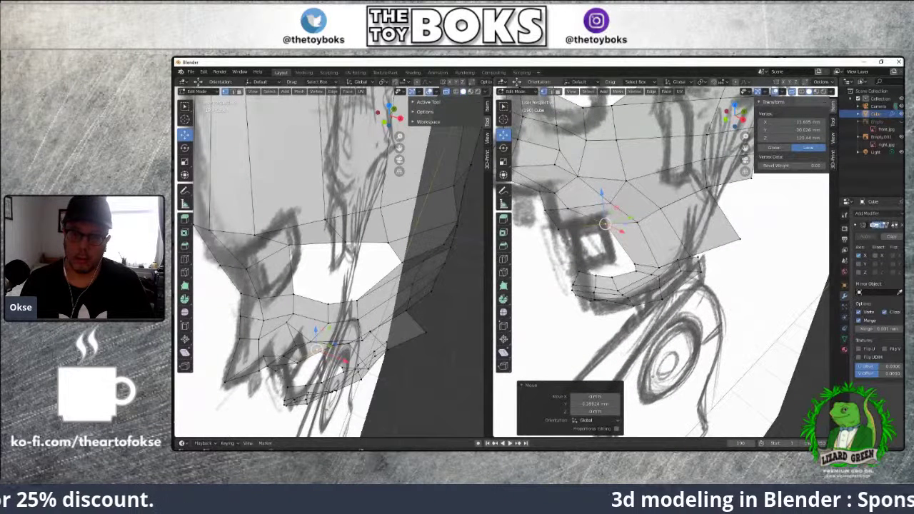
Move the jaw vertex behind the mouth corner slightly along X
{"action": "left_click", "coordinate": [659, 276]}
{"action": "key", "text": "g"}
{"action": "left_click", "coordinate": [675, 287]}
{"action": "middle_click_drag", "start_coordinate": [675, 287], "coordinate": [699, 275]}
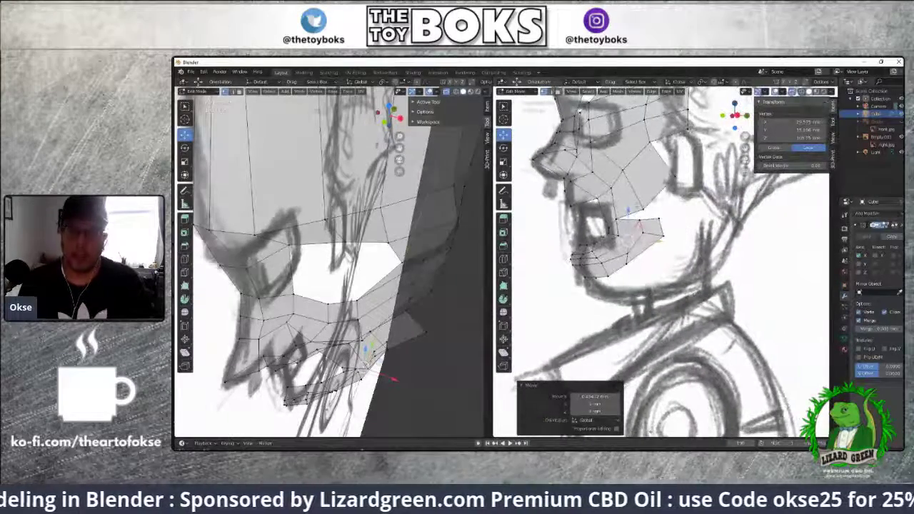
Merge the lower cheek vertex with the neighbouring jaw vertex at the last-selected one to close the gap
{"action": "left_click", "coordinate": [643, 208]}
{"action": "left_click", "coordinate": [640, 221], "text": "shift"}
{"action": "key", "text": "m"}
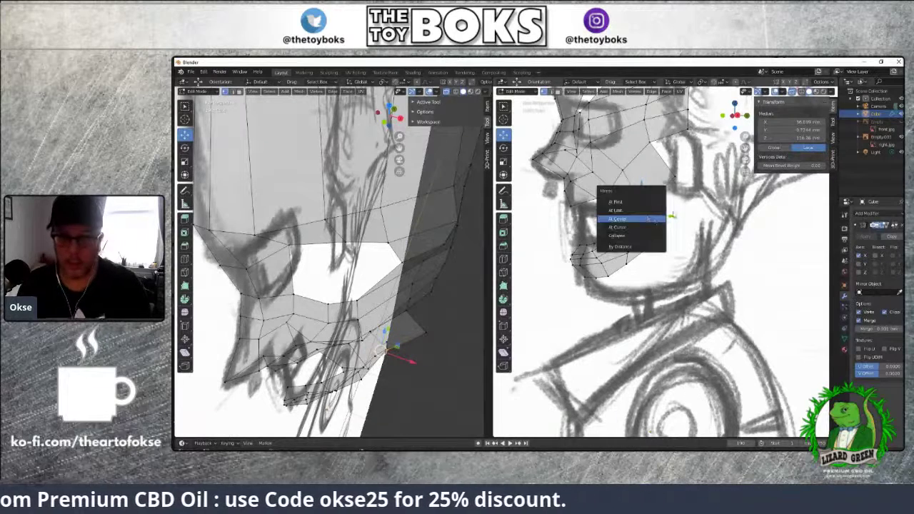
{"action": "left_click", "coordinate": [639, 210]}
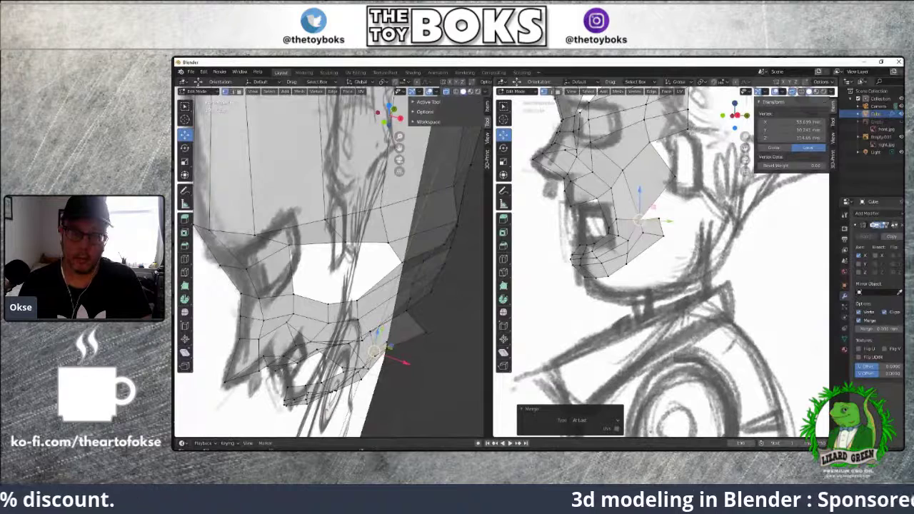
In the front view, move the forehead vertex above the outer eye slightly outward along X
{"action": "left_click", "coordinate": [468, 305]}
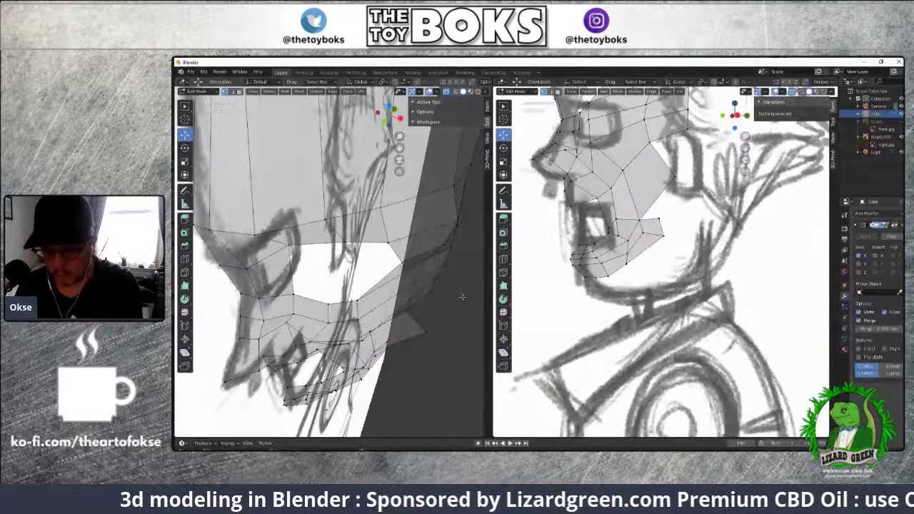
{"action": "key", "text": "KP_1"}
{"action": "scroll", "coordinate": [450, 240], "scroll_direction": "down", "scroll_amount": 2}
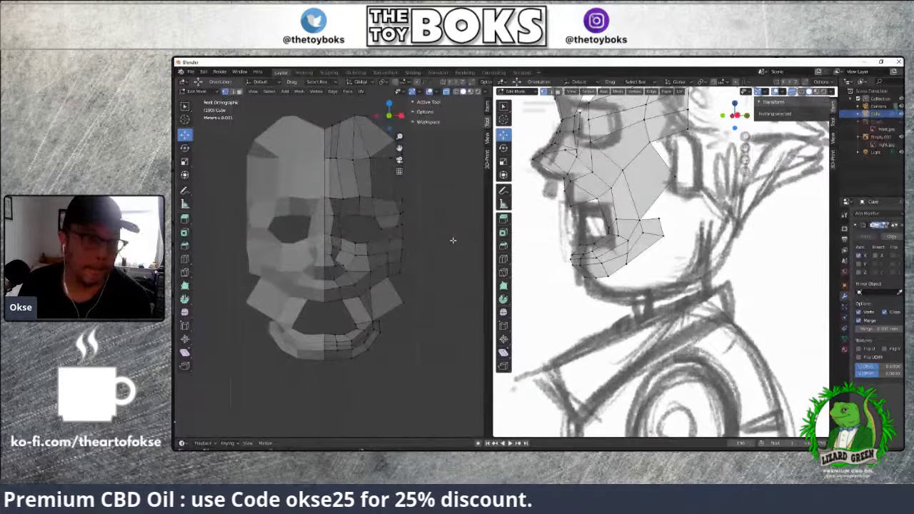
{"action": "left_click", "coordinate": [372, 198]}
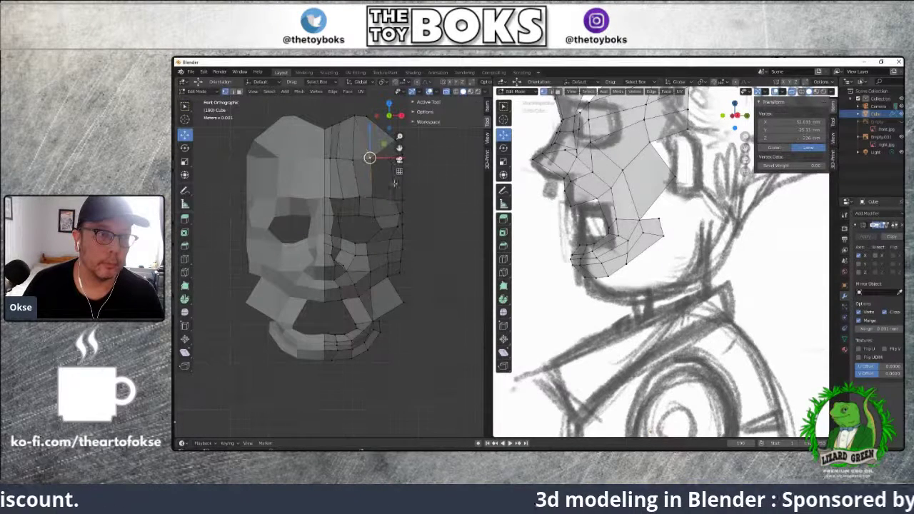
{"action": "left_click_drag", "start_coordinate": [391, 197], "coordinate": [398, 197]}
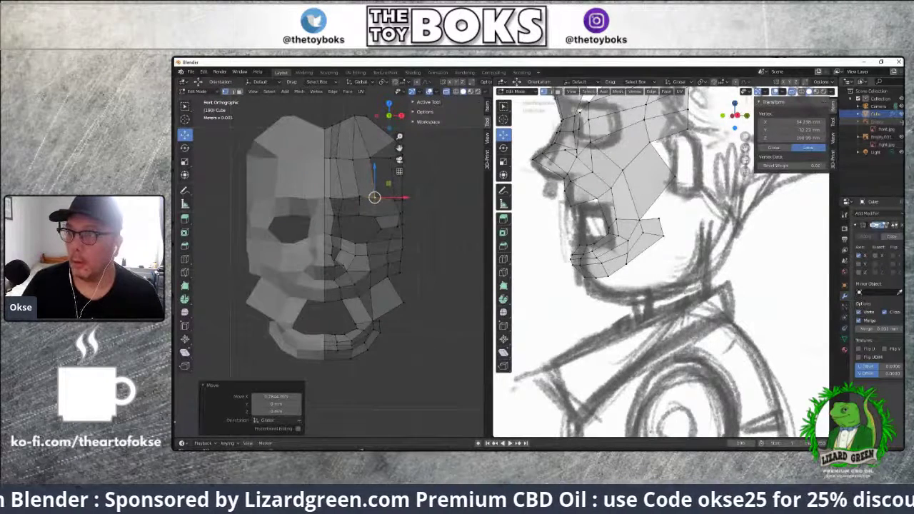
Show the front.jpg reference and move the outer forehead vertex at the temple outward along X to match the head outline
{"action": "left_click", "coordinate": [901, 122]}
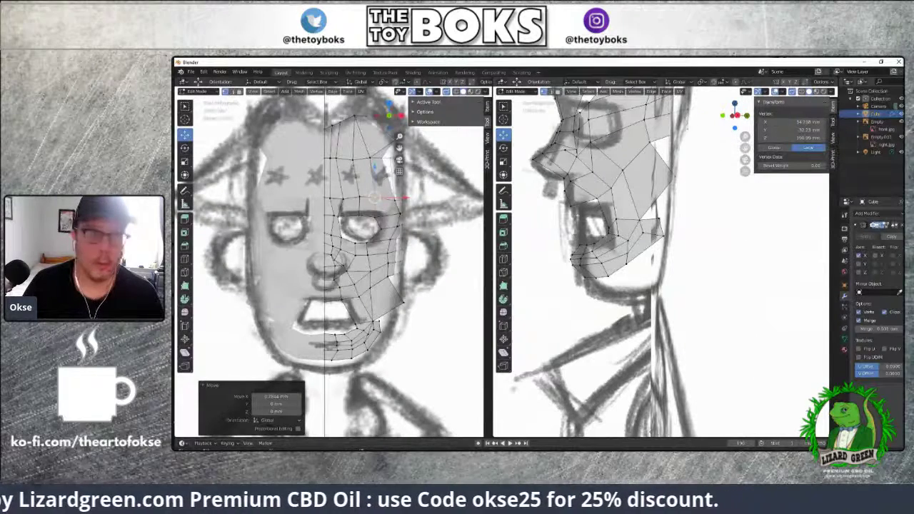
{"action": "scroll", "coordinate": [430, 194], "scroll_direction": "down", "scroll_amount": 1}
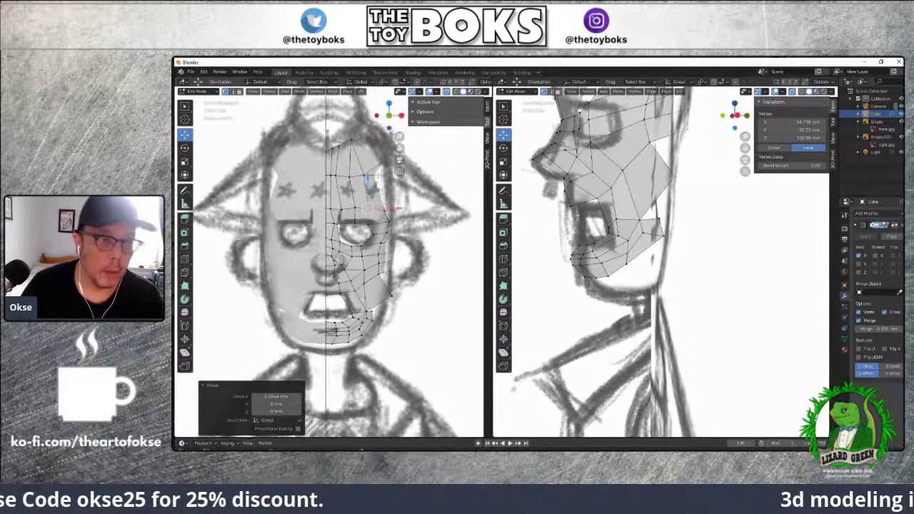
{"action": "left_click", "coordinate": [370, 176]}
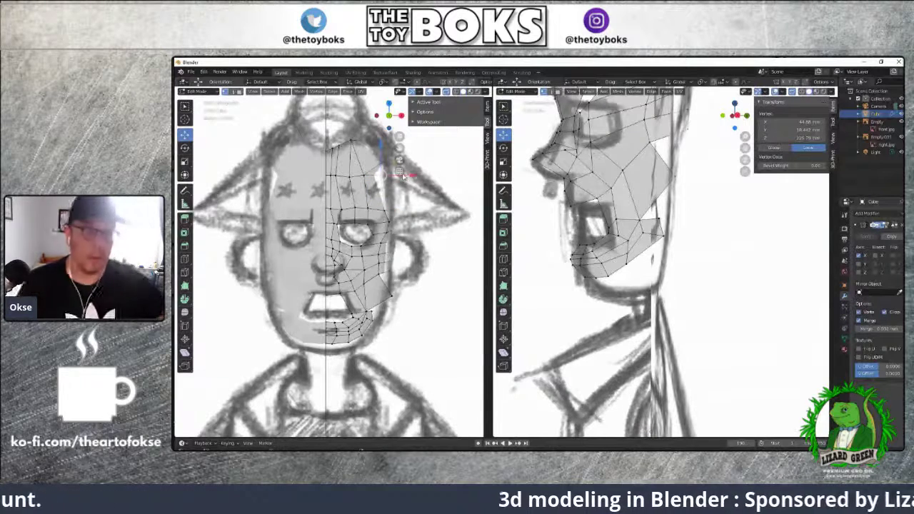
{"action": "key", "text": "g"}
{"action": "key", "text": "x"}
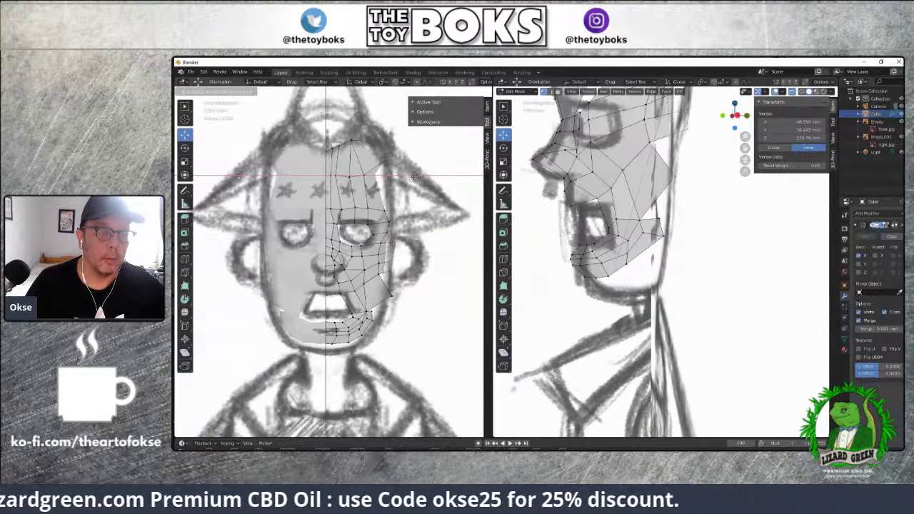
{"action": "left_click", "coordinate": [414, 175]}
In the right side view, move the outer forehead vertex at the temple forward along Y
{"action": "scroll", "coordinate": [702, 193], "scroll_direction": "up", "scroll_amount": 2}
{"action": "scroll", "coordinate": [702, 193], "scroll_direction": "down", "scroll_amount": 2}
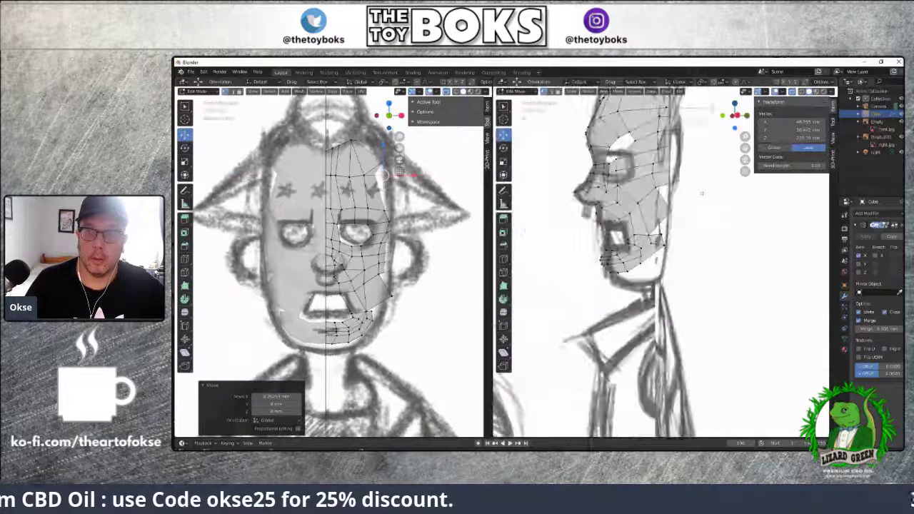
{"action": "scroll", "coordinate": [702, 192], "scroll_direction": "down", "scroll_amount": 2}
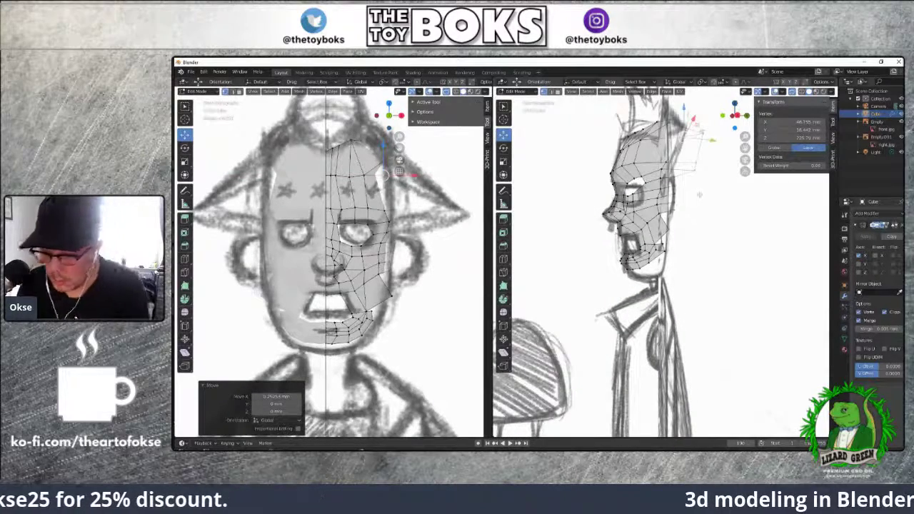
{"action": "key", "text": "KP_3"}
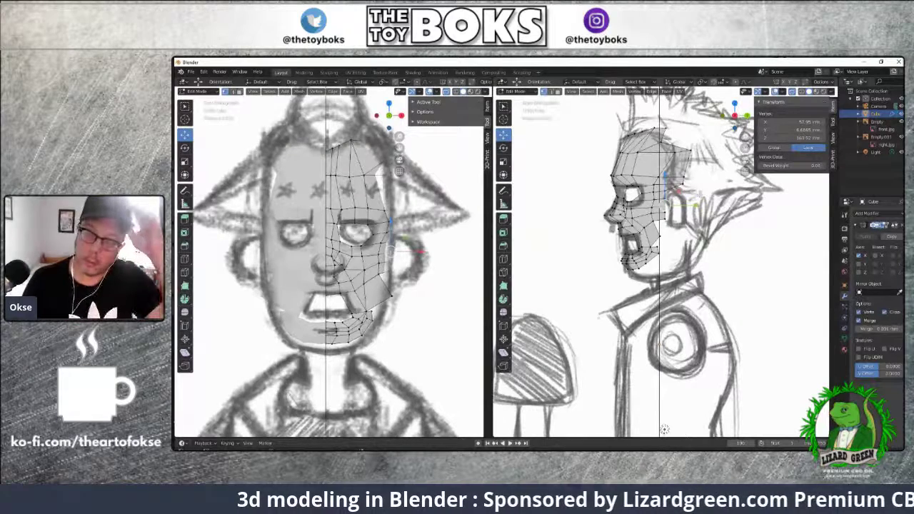
{"action": "left_click", "coordinate": [691, 150]}
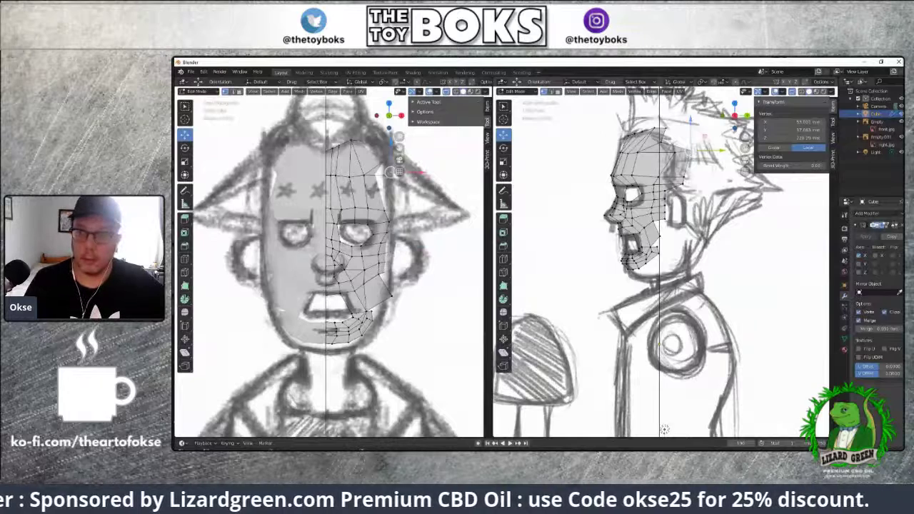
{"action": "left_click", "coordinate": [675, 152]}
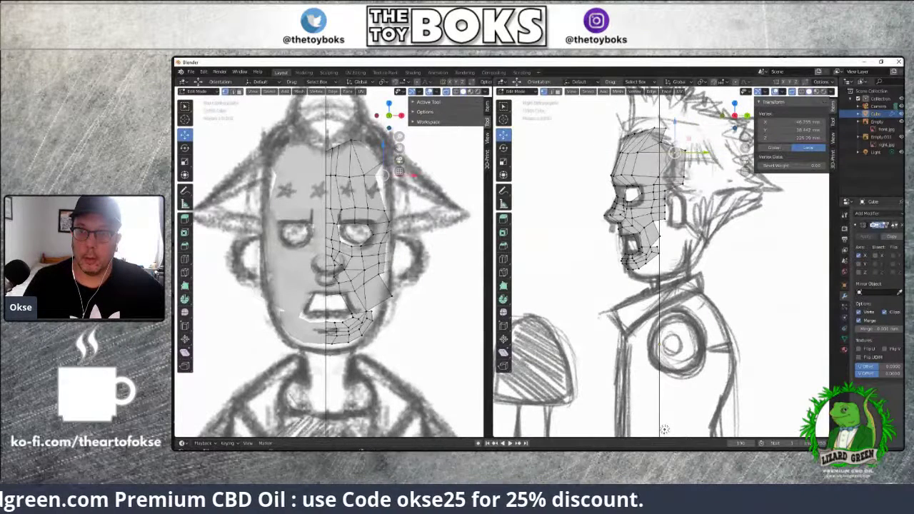
{"action": "key", "text": "g"}
{"action": "key", "text": "x"}
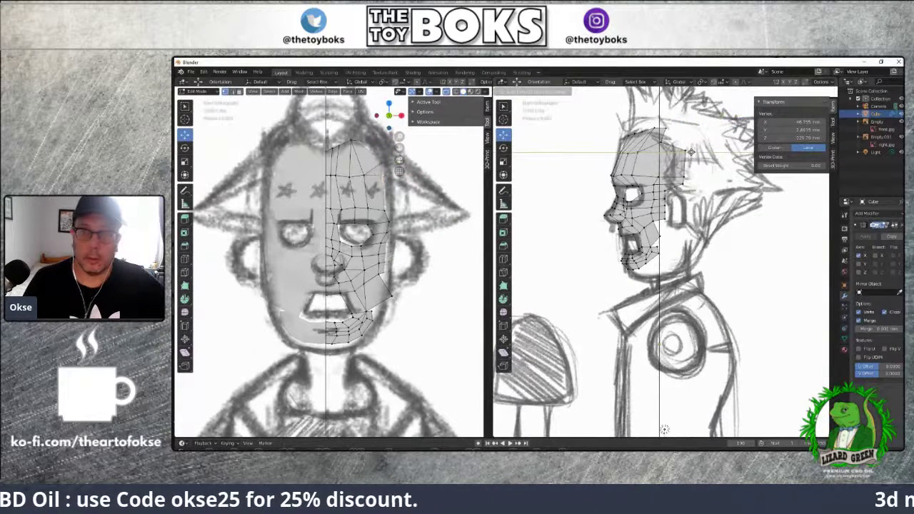
{"action": "left_click", "coordinate": [664, 429]}
Nudge the temple vertex outward along X against the front reference and clear the selection
{"action": "left_click", "coordinate": [398, 171]}
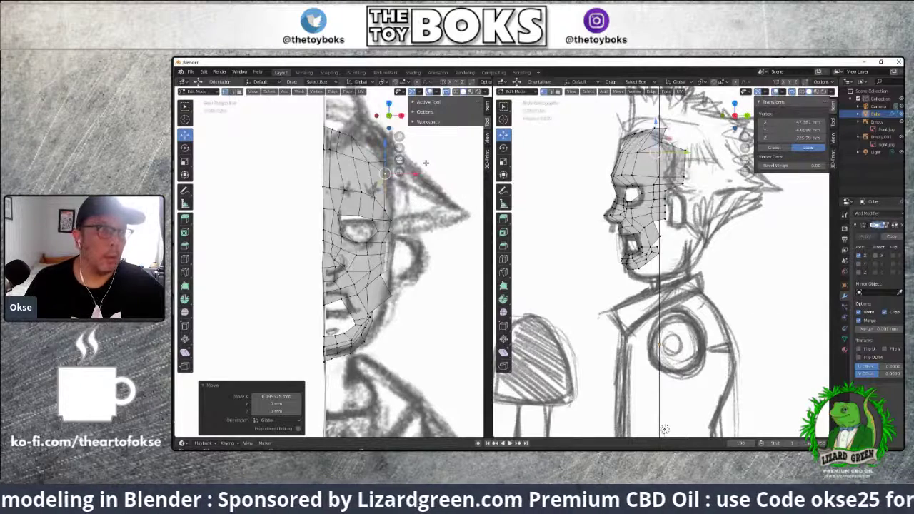
{"action": "left_click", "coordinate": [426, 158]}
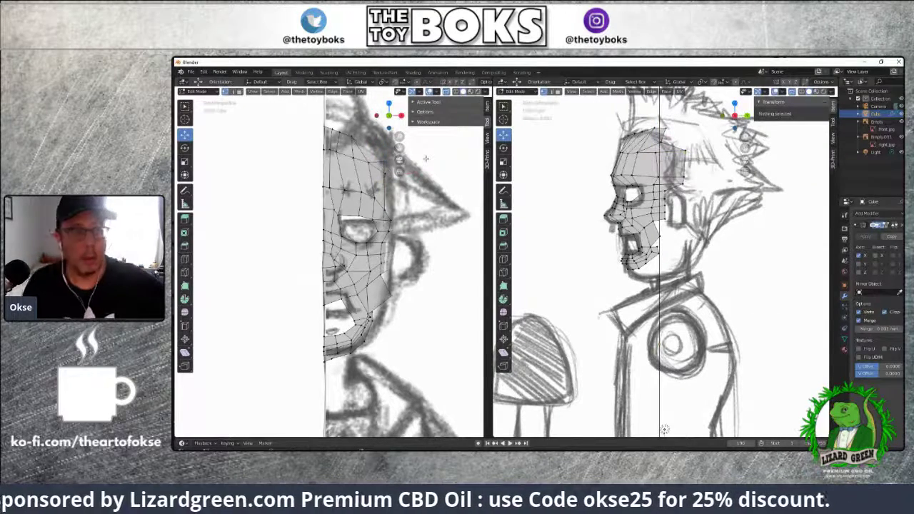
{"action": "key", "text": "alt+z"}
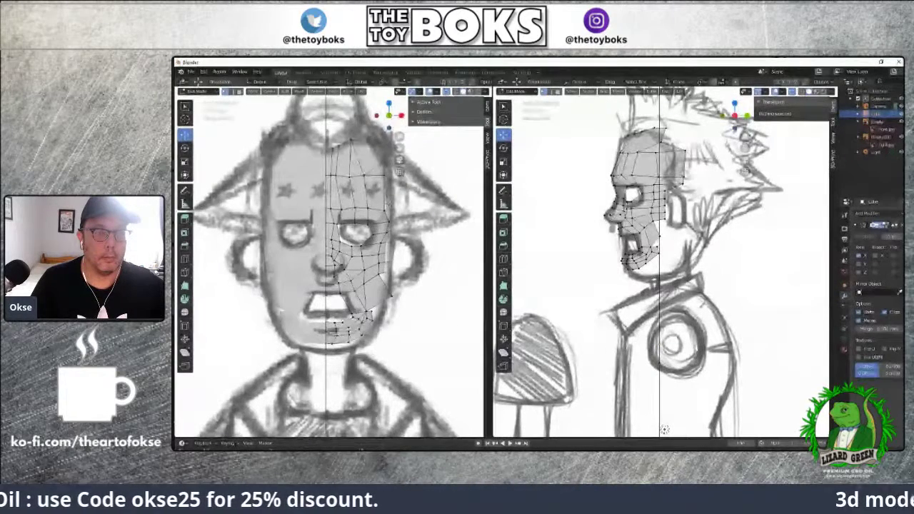
Select the outer temple vertex just above eye level and move it forward along Y in the right side view
{"action": "left_click", "coordinate": [386, 209]}
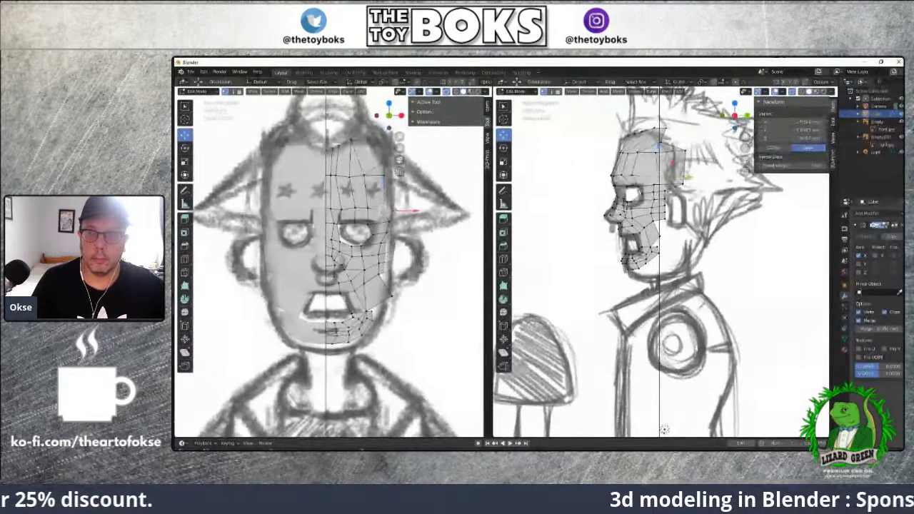
{"action": "left_click", "coordinate": [673, 176]}
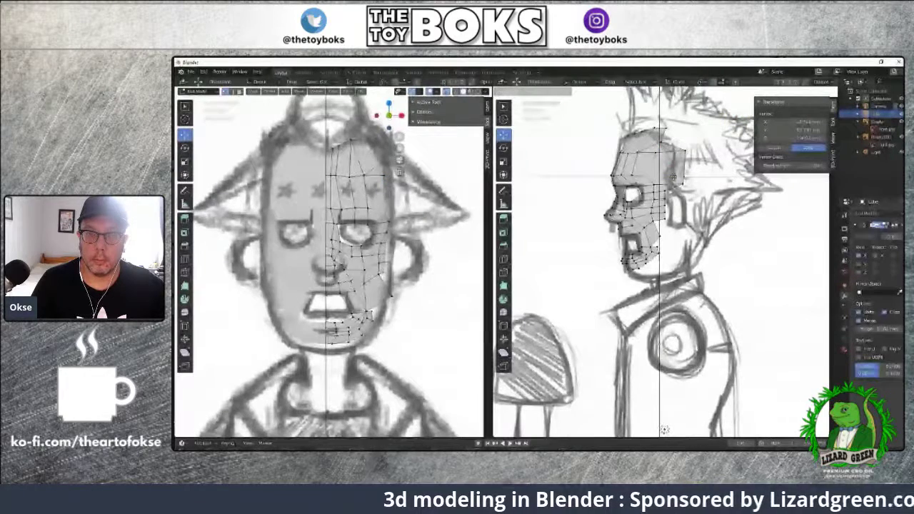
{"action": "left_click", "coordinate": [672, 175]}
{"action": "left_click", "coordinate": [653, 150]}
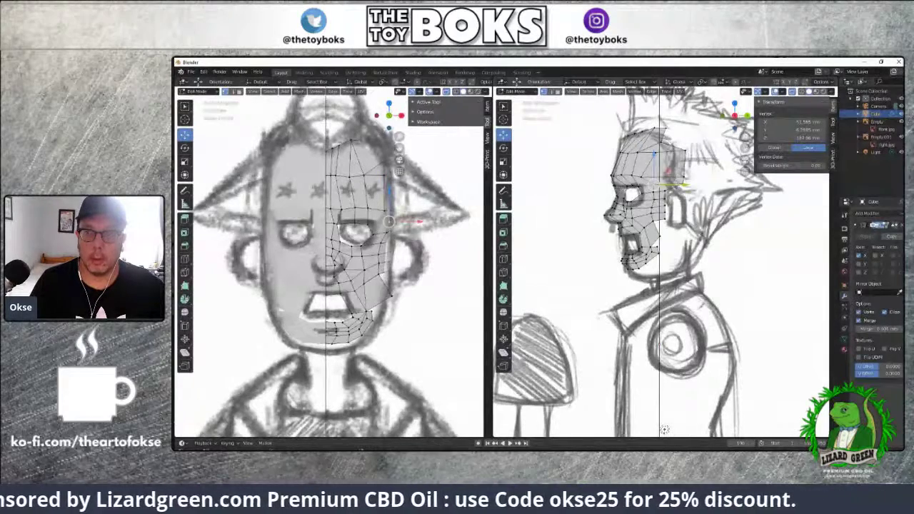
{"action": "key", "text": "g"}
{"action": "key", "text": "y"}
{"action": "left_click", "coordinate": [664, 429]}
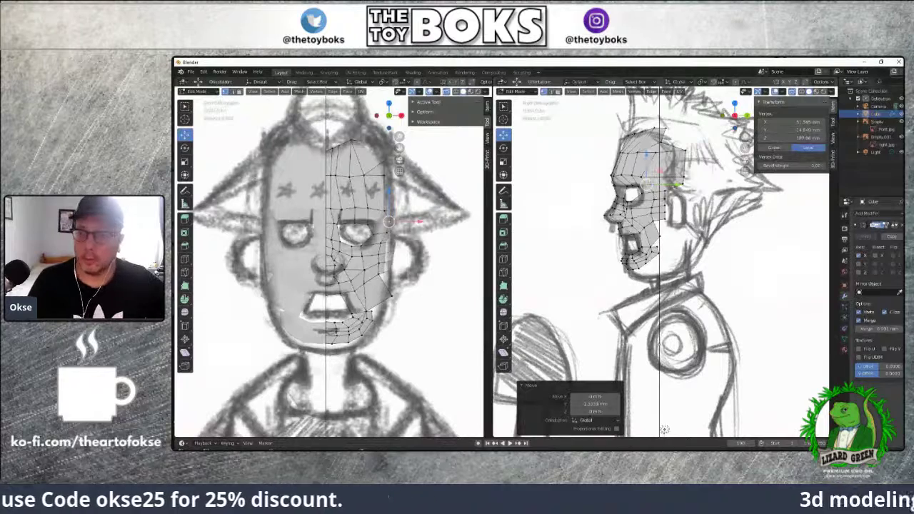
Move the outer vertex beside the eye, directly below the temple vertex, forward along Y in the side view
{"action": "key", "text": "ctrl+z"}
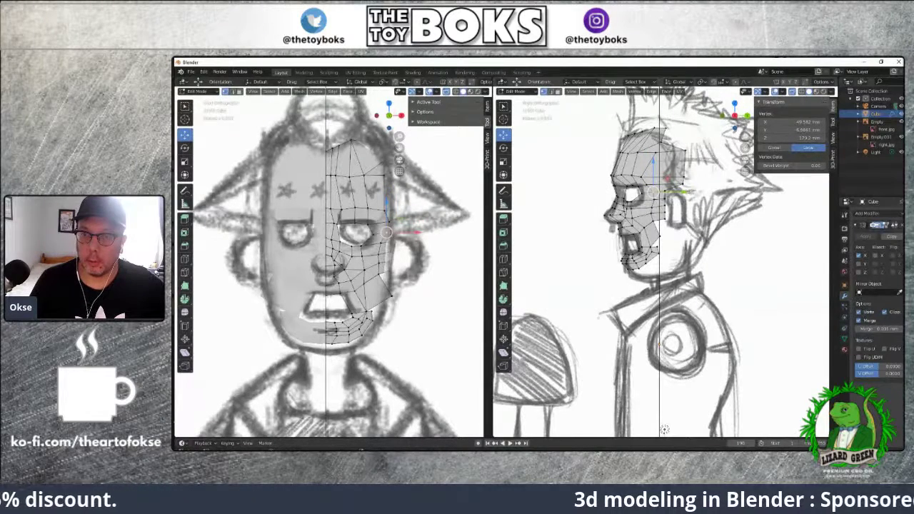
{"action": "key", "text": "g"}
{"action": "key", "text": "y"}
{"action": "left_click", "coordinate": [664, 429]}
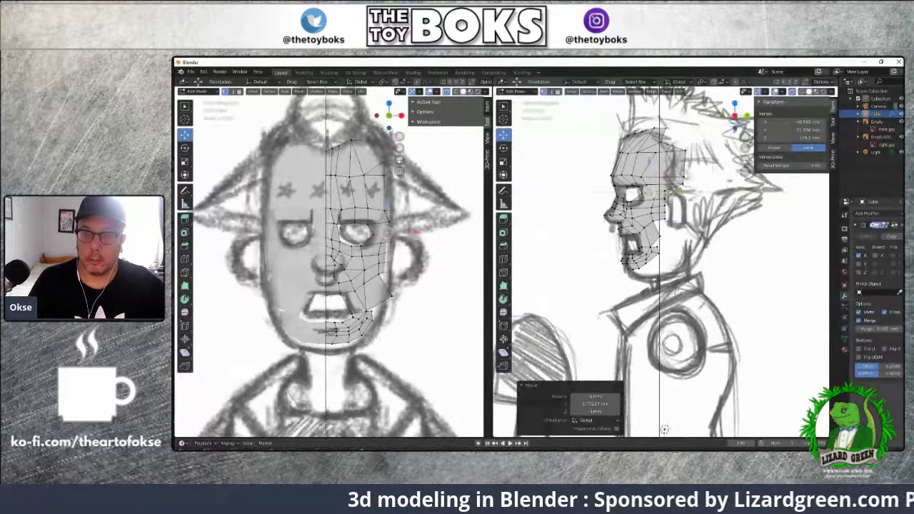
Undo the last vertex move and reposition the vertices around the eye's outer side along Y in the side view
{"action": "key", "text": "ctrl+z"}
{"action": "key", "text": "g"}
{"action": "key", "text": "y"}
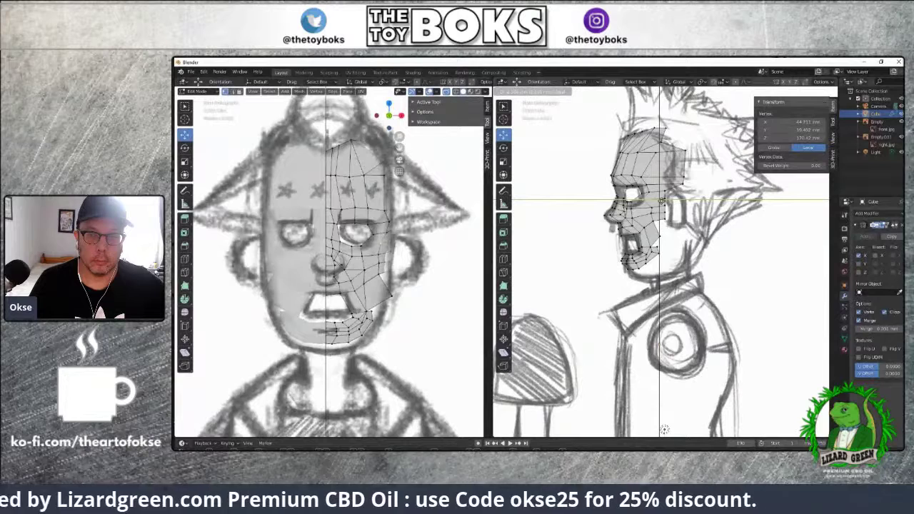
{"action": "left_click_drag", "start_coordinate": [662, 201], "coordinate": [655, 208]}
{"action": "left_click", "coordinate": [652, 208]}
{"action": "left_click", "coordinate": [632, 189]}
{"action": "left_click_drag", "start_coordinate": [663, 202], "coordinate": [659, 194]}
{"action": "left_click", "coordinate": [640, 194]}
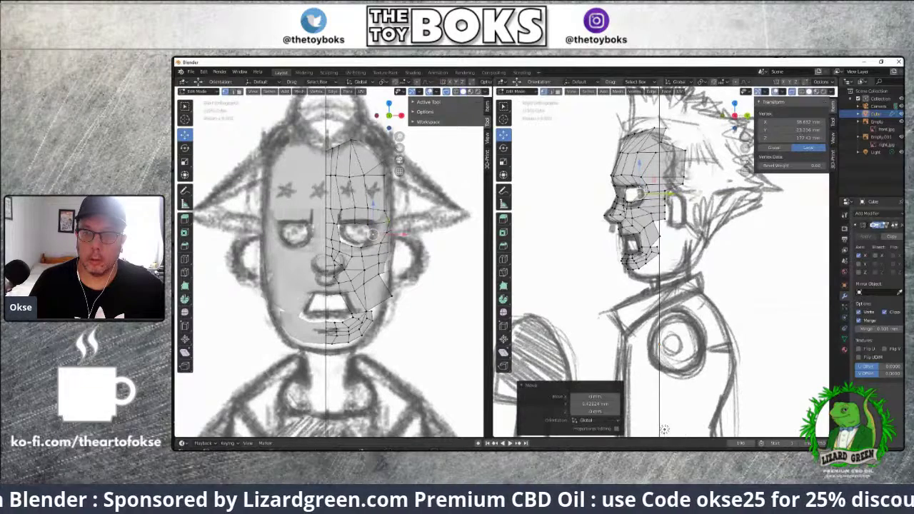
Shift the inner eye-corner vertex and the vertex at the side of the nose forward along Y in the side view
{"action": "scroll", "coordinate": [664, 429], "scroll_direction": "up", "scroll_amount": 4}
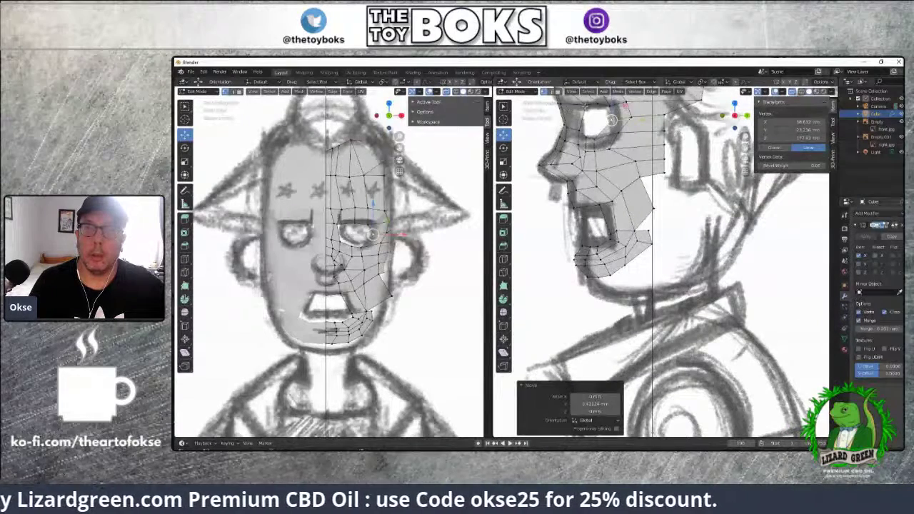
{"action": "left_click", "coordinate": [584, 106]}
{"action": "key", "text": "g"}
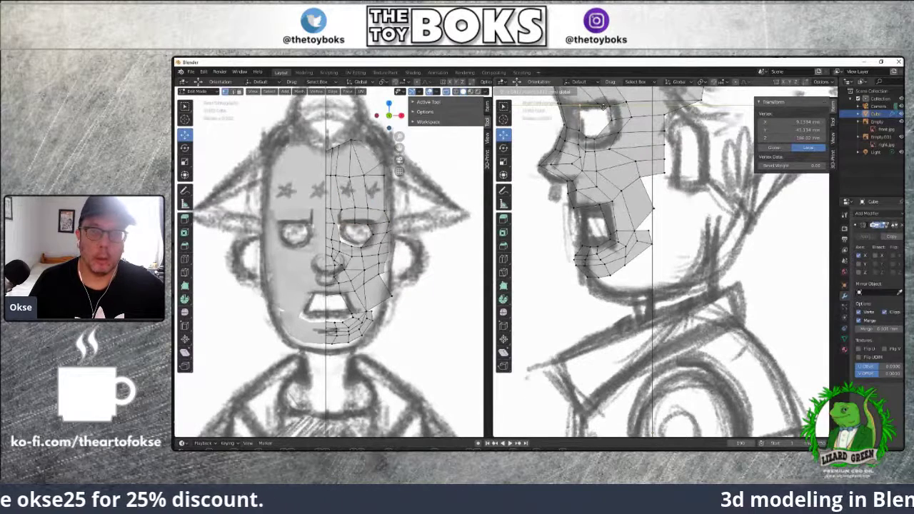
{"action": "left_click", "coordinate": [580, 105]}
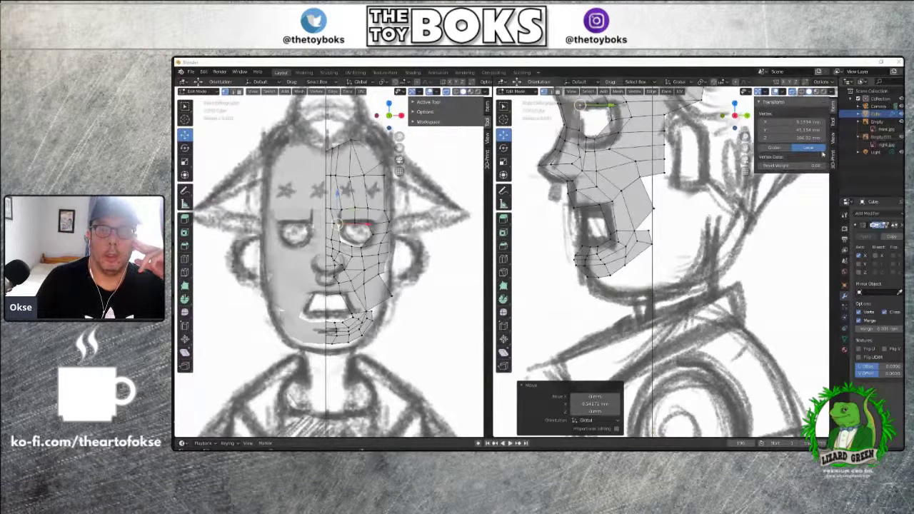
{"action": "left_click", "coordinate": [579, 157]}
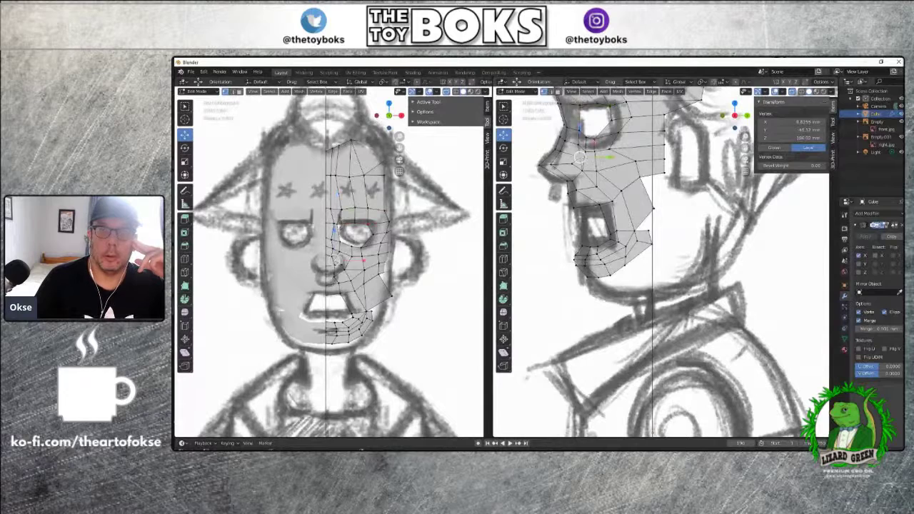
{"action": "key", "text": "g"}
{"action": "left_click", "coordinate": [577, 159]}
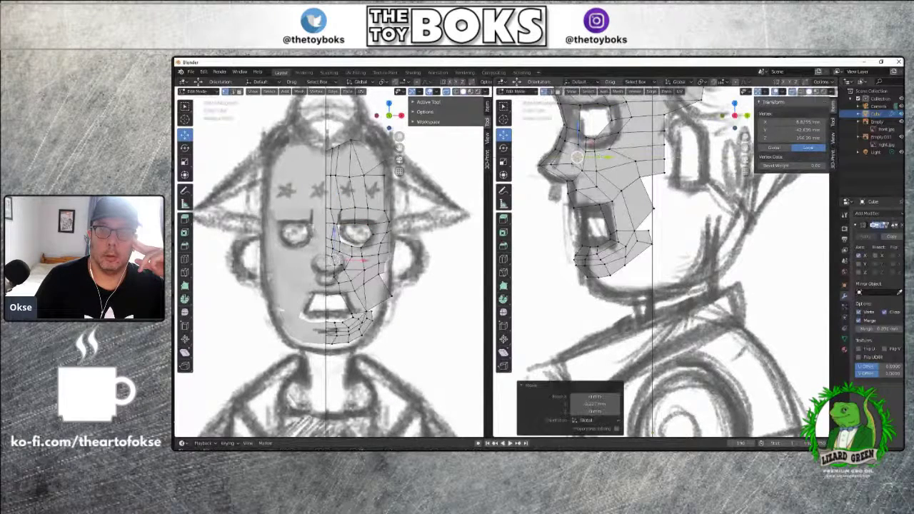
{"action": "left_click", "coordinate": [577, 157]}
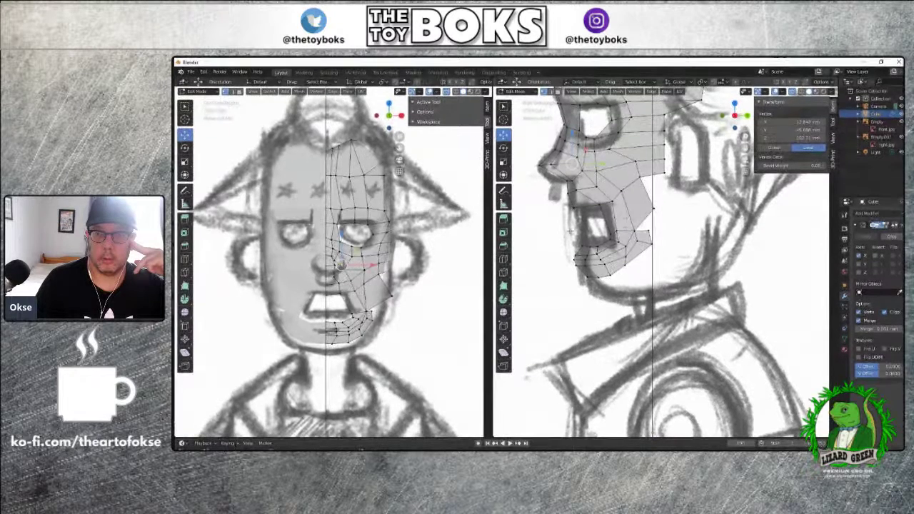
Move the vertex above the mouth corner forward along Y, raise the mid-cheek vertex and lower the rear cheek edge vertex
{"action": "right_click", "coordinate": [612, 202], "text": "shift"}
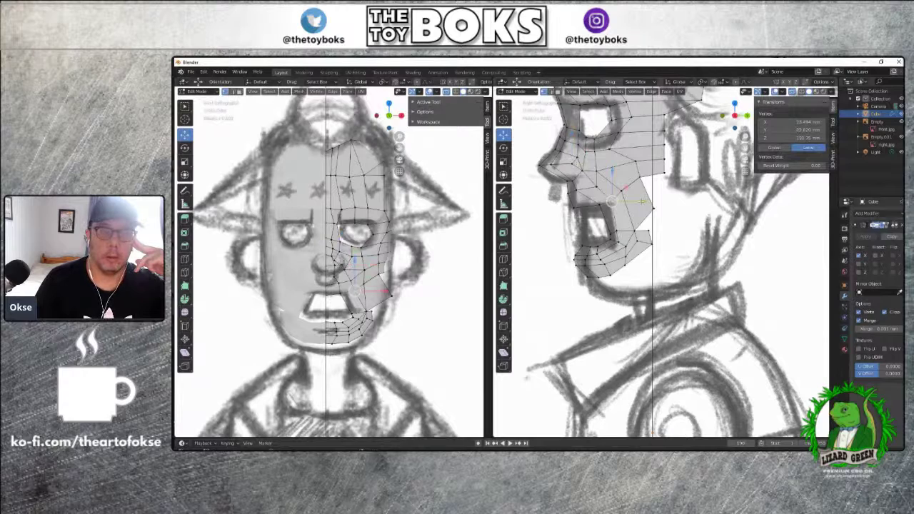
{"action": "key", "text": "g"}
{"action": "key", "text": "y"}
{"action": "left_click", "coordinate": [636, 202]}
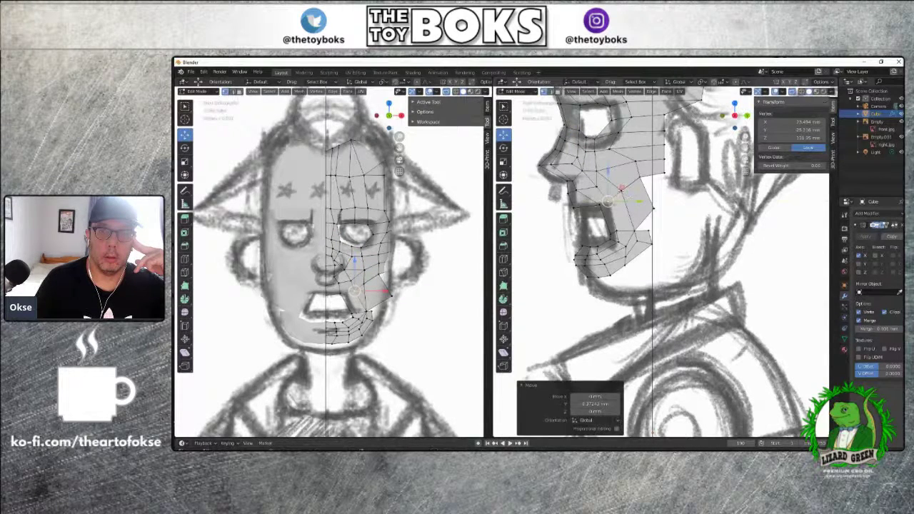
{"action": "left_click", "coordinate": [621, 191]}
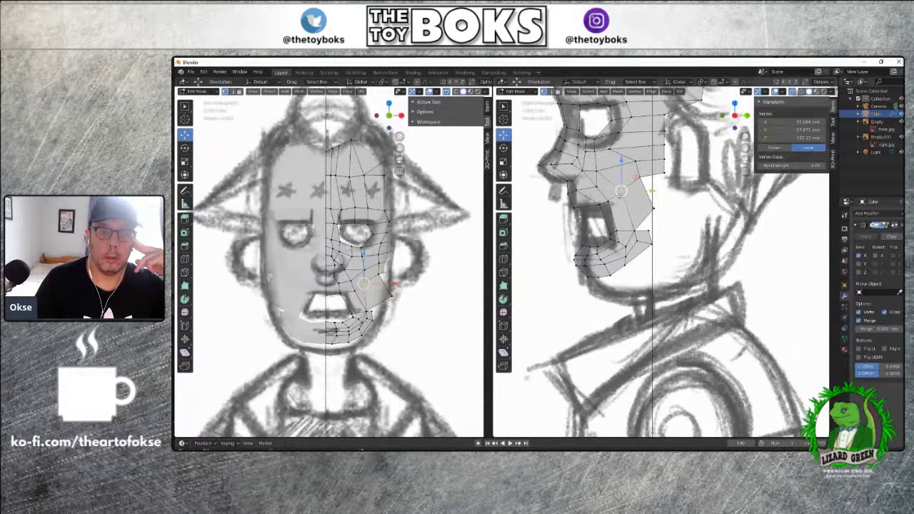
{"action": "left_click_drag", "start_coordinate": [621, 192], "coordinate": [640, 173]}
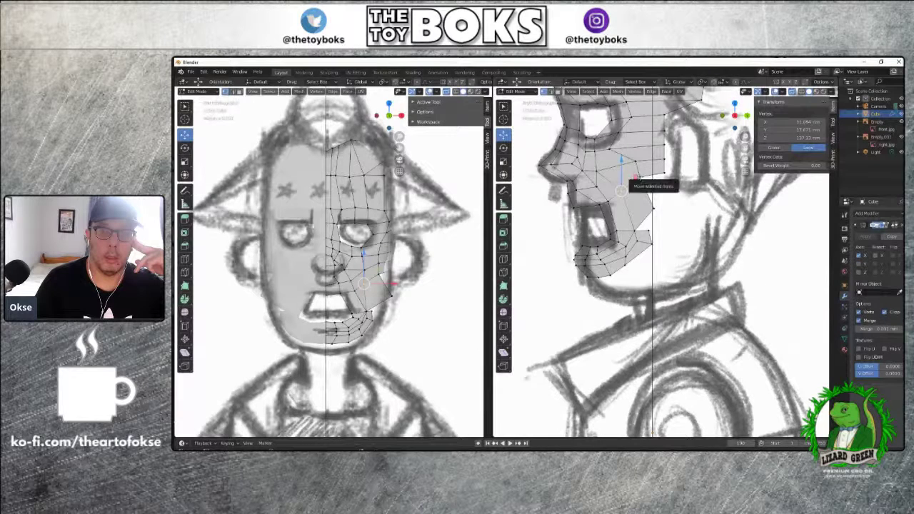
{"action": "left_click_drag", "start_coordinate": [640, 174], "coordinate": [669, 182]}
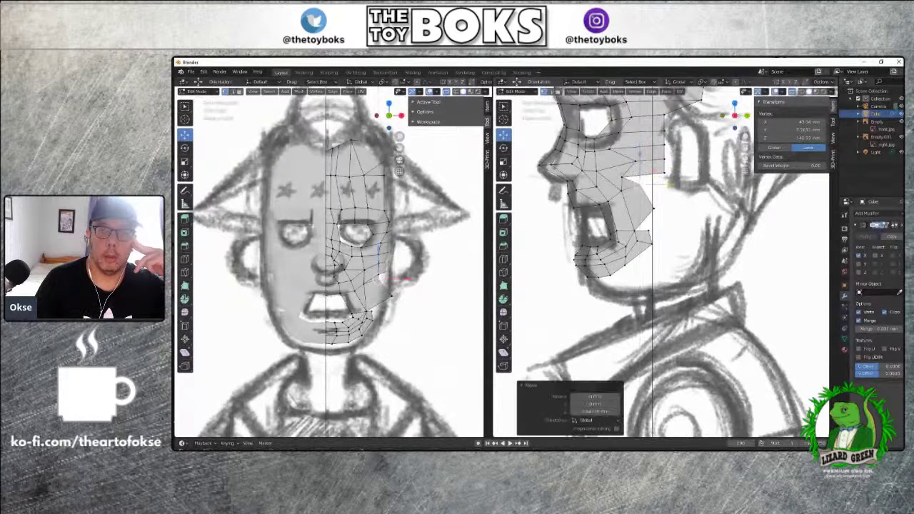
Pull the upper cheek vertex and the rear edge vertex in its row forward along Y, away from the ear
{"action": "left_click", "coordinate": [637, 162]}
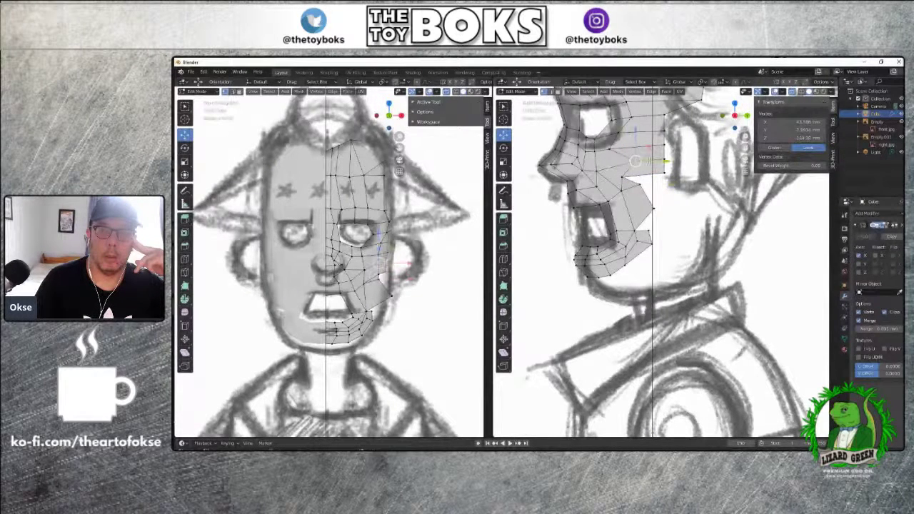
{"action": "left_click_drag", "start_coordinate": [649, 163], "coordinate": [631, 162]}
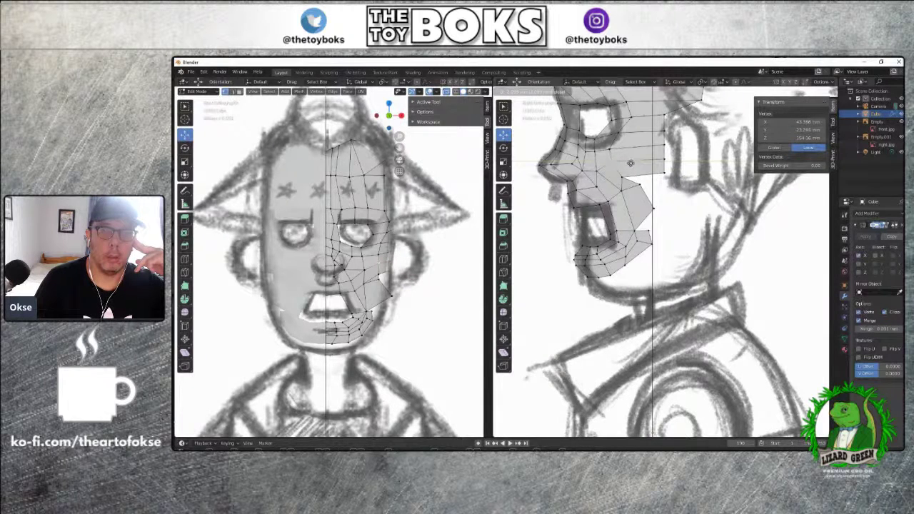
{"action": "left_click_drag", "start_coordinate": [632, 163], "coordinate": [630, 163]}
{"action": "left_click", "coordinate": [666, 159]}
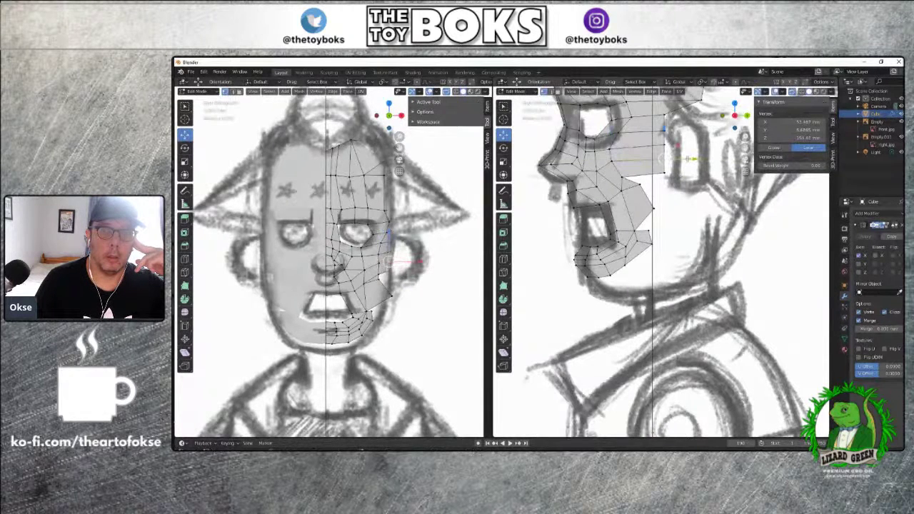
{"action": "key", "text": "g"}
{"action": "left_click", "coordinate": [658, 157]}
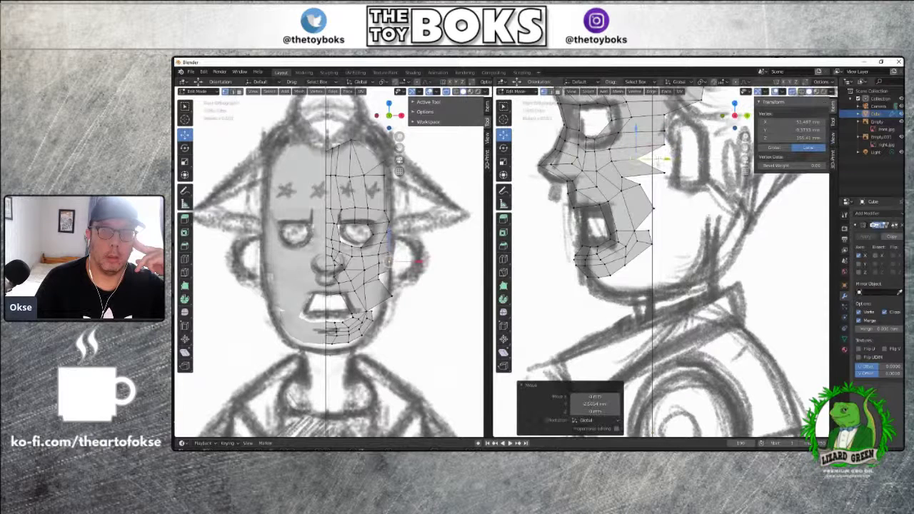
Move the two remaining rear cheek edge vertices forward along Y so the mesh edge curves in front of the ear
{"action": "left_click", "coordinate": [666, 152]}
{"action": "key", "text": "g"}
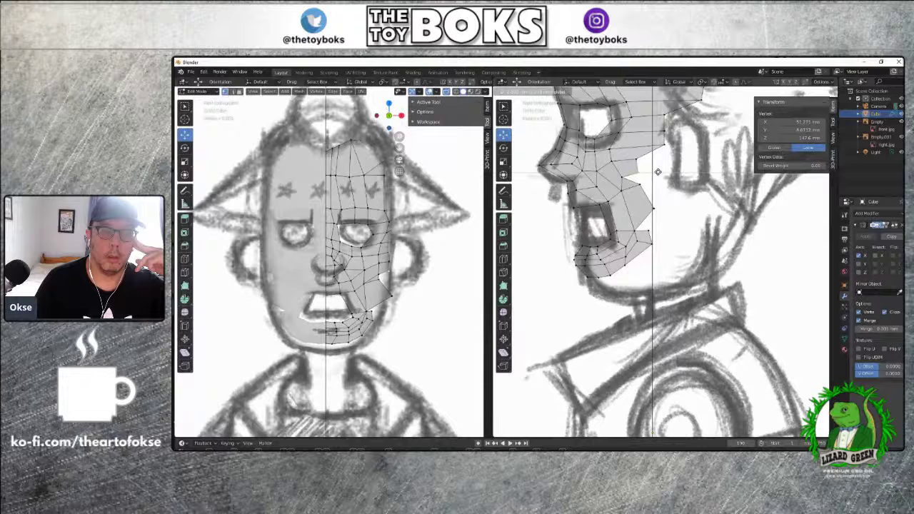
{"action": "left_click", "coordinate": [658, 171]}
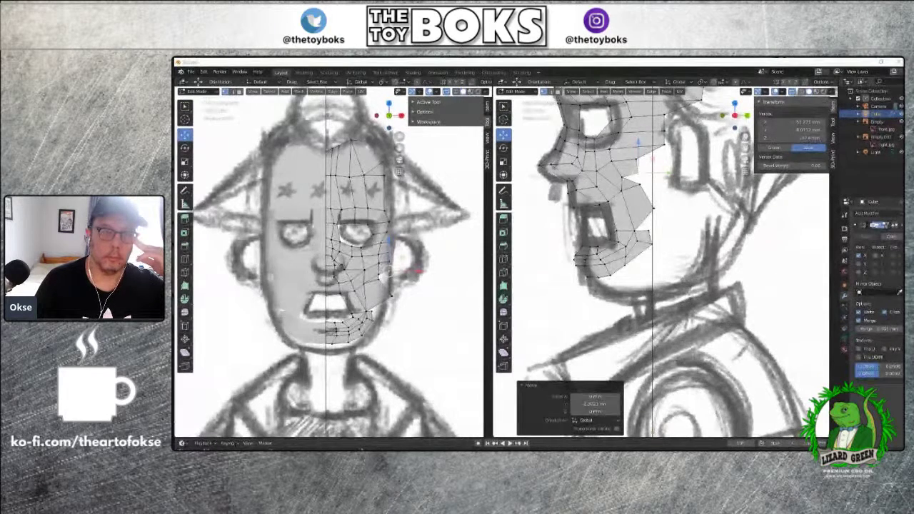
{"action": "left_click", "coordinate": [665, 141]}
{"action": "left_click_drag", "start_coordinate": [671, 142], "coordinate": [650, 148]}
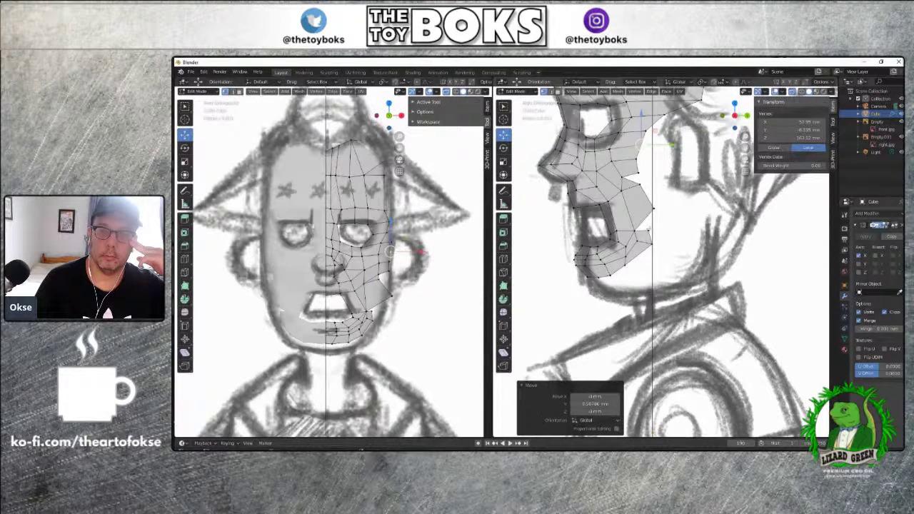
Shift the vertices behind the mouth corner forward along Y to tighten the mesh around the mouth
{"action": "left_click", "coordinate": [649, 221]}
{"action": "left_click_drag", "start_coordinate": [649, 214], "coordinate": [623, 246]}
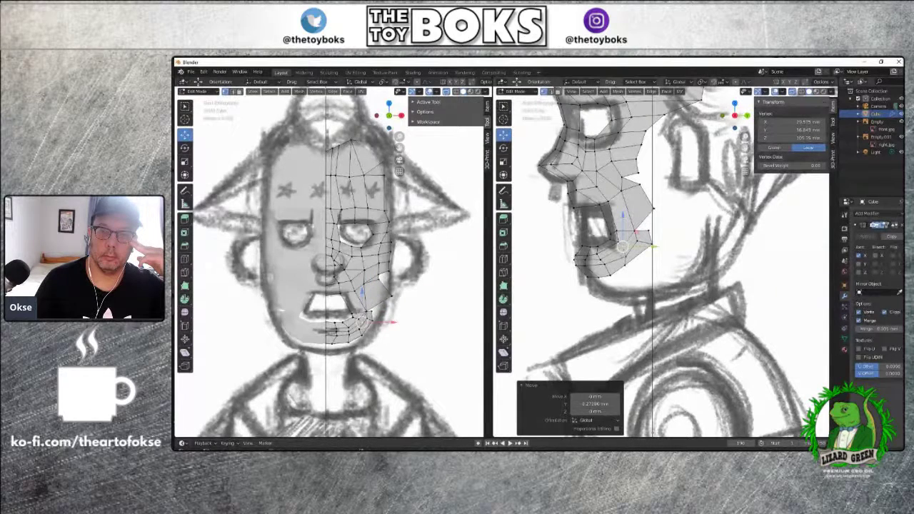
{"action": "left_click", "coordinate": [626, 229]}
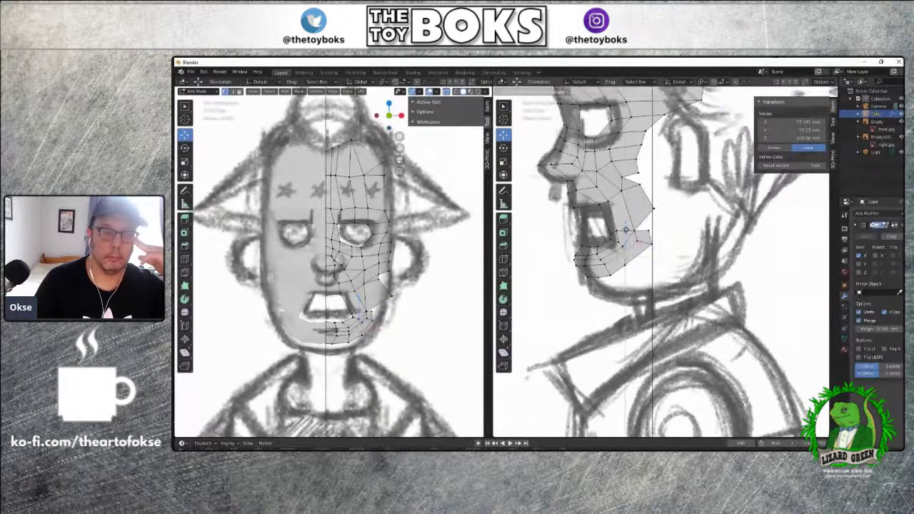
{"action": "left_click_drag", "start_coordinate": [626, 230], "coordinate": [642, 251]}
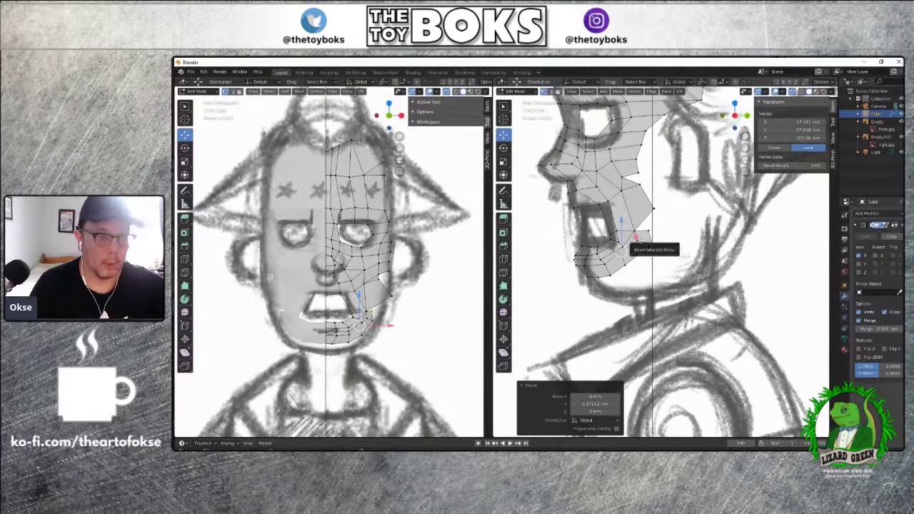
{"action": "left_click", "coordinate": [634, 229]}
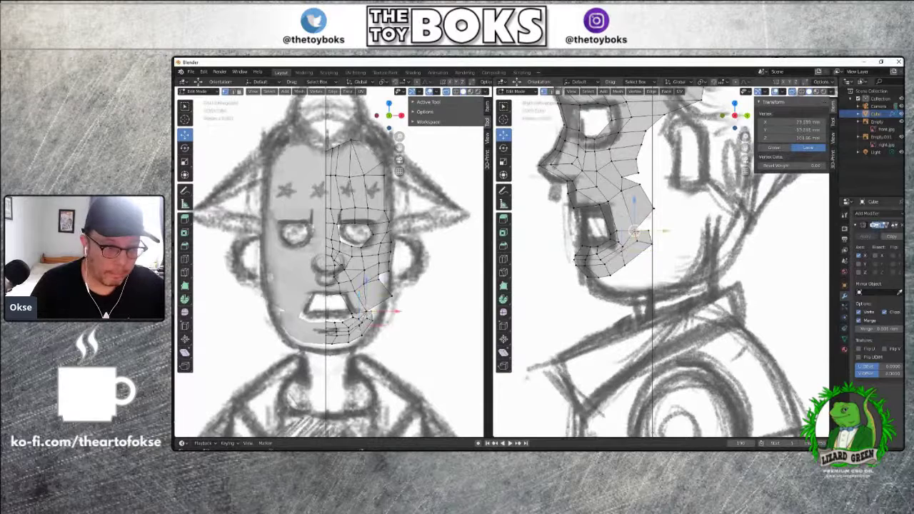
{"action": "left_click_drag", "start_coordinate": [653, 231], "coordinate": [671, 231]}
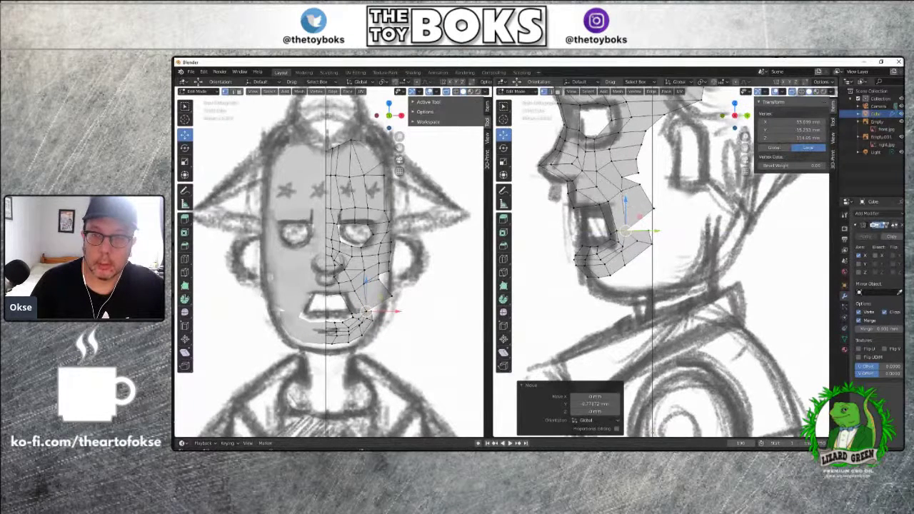
Adjust the cheek vertex above the mouth corner along Y and the upper lip's centre-line vertex along Z
{"action": "left_click", "coordinate": [621, 178]}
{"action": "left_click_drag", "start_coordinate": [621, 178], "coordinate": [634, 199]}
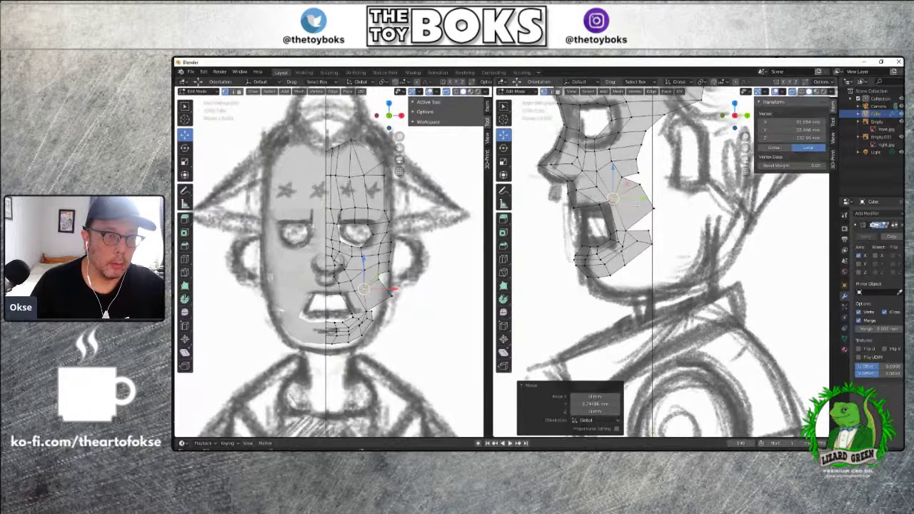
{"action": "left_click", "coordinate": [576, 189]}
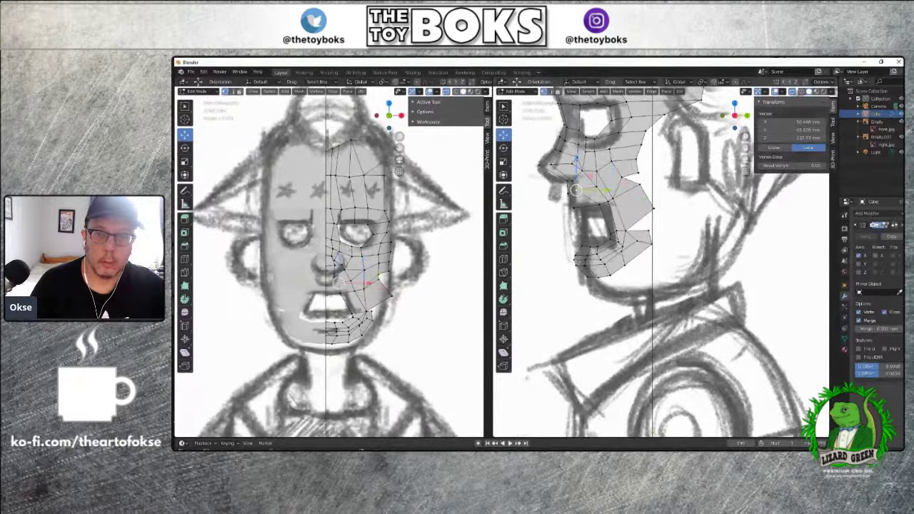
{"action": "left_click_drag", "start_coordinate": [577, 164], "coordinate": [571, 200]}
{"action": "left_click", "coordinate": [569, 193]}
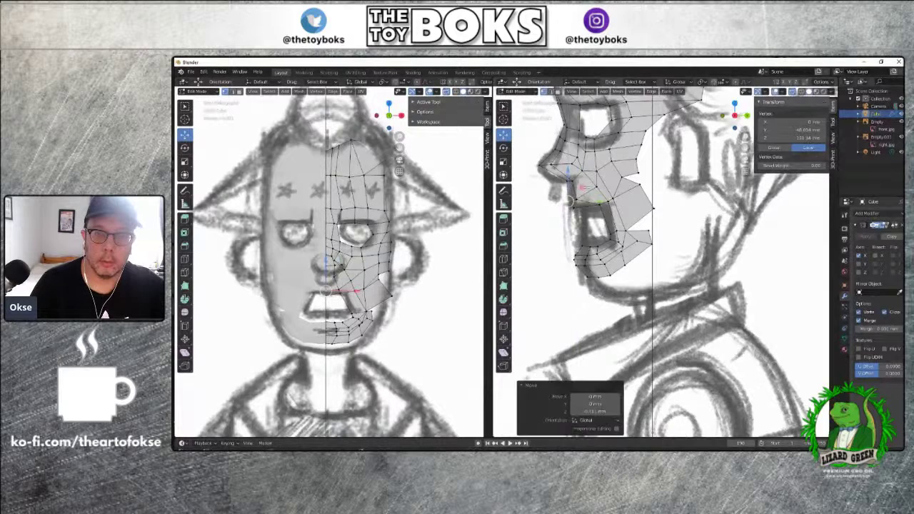
Adjust the heights of the vertices above the mouth and lower the upper lip's centre vertex along Z
{"action": "left_click", "coordinate": [595, 185]}
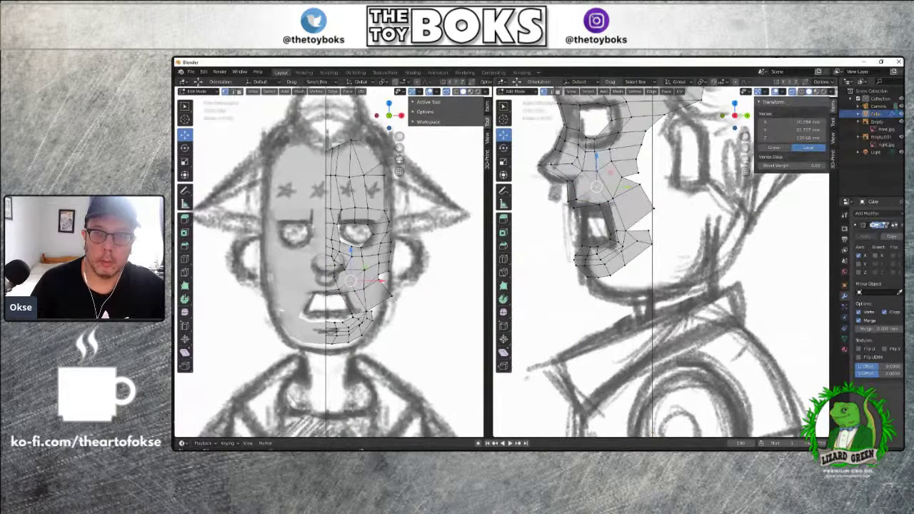
{"action": "mouse_move", "coordinate": [598, 180]}
{"action": "left_mouse_down"}
{"action": "mouse_move", "coordinate": [596, 205]}
{"action": "mouse_move", "coordinate": [601, 180]}
{"action": "left_mouse_up"}
{"action": "left_click", "coordinate": [607, 202]}
{"action": "left_click", "coordinate": [596, 195]}
{"action": "left_click", "coordinate": [599, 205]}
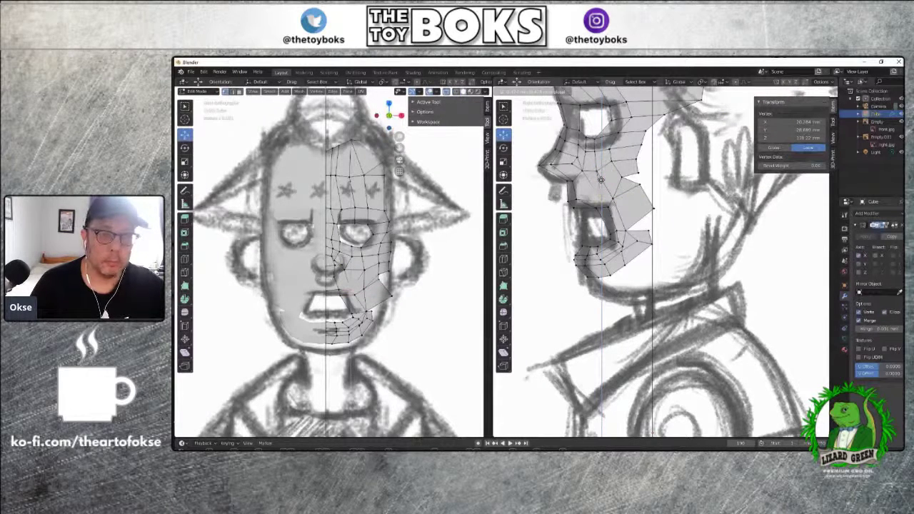
{"action": "left_click_drag", "start_coordinate": [601, 180], "coordinate": [568, 178]}
{"action": "left_click", "coordinate": [572, 201]}
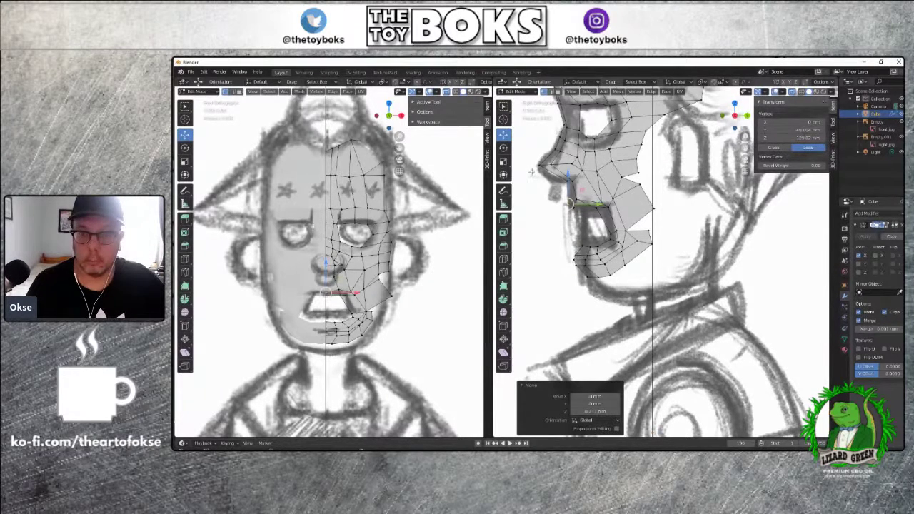
Adjust the vertex on the side of the nose and lower the nose-tip vertex to match the profile sketch
{"action": "left_click", "coordinate": [553, 153]}
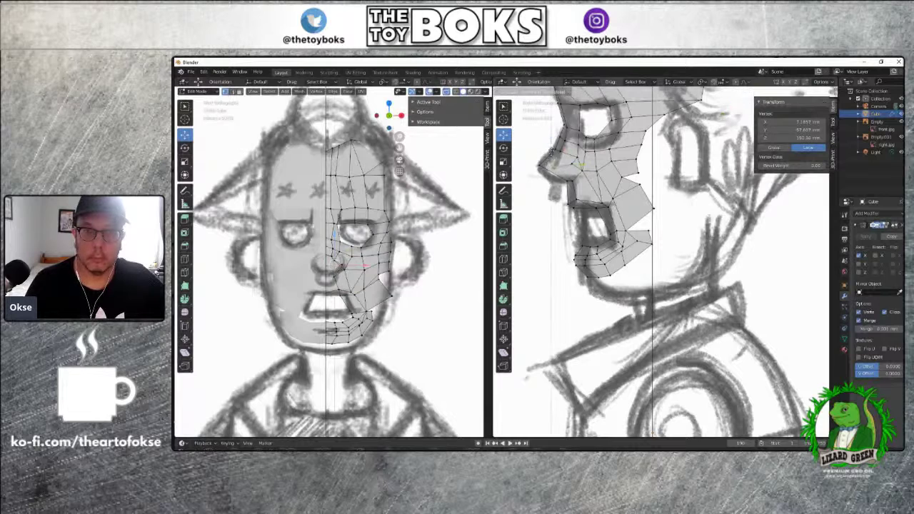
{"action": "left_click", "coordinate": [541, 151]}
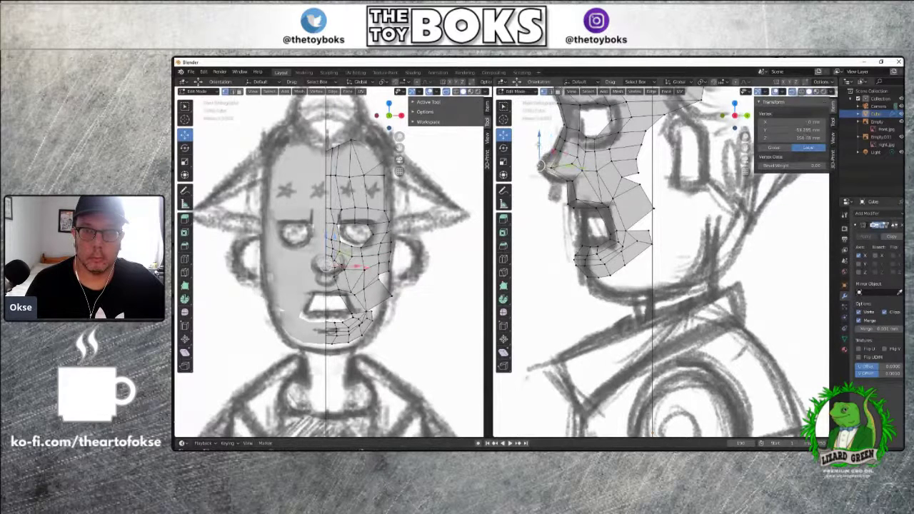
{"action": "left_click_drag", "start_coordinate": [541, 151], "coordinate": [541, 170]}
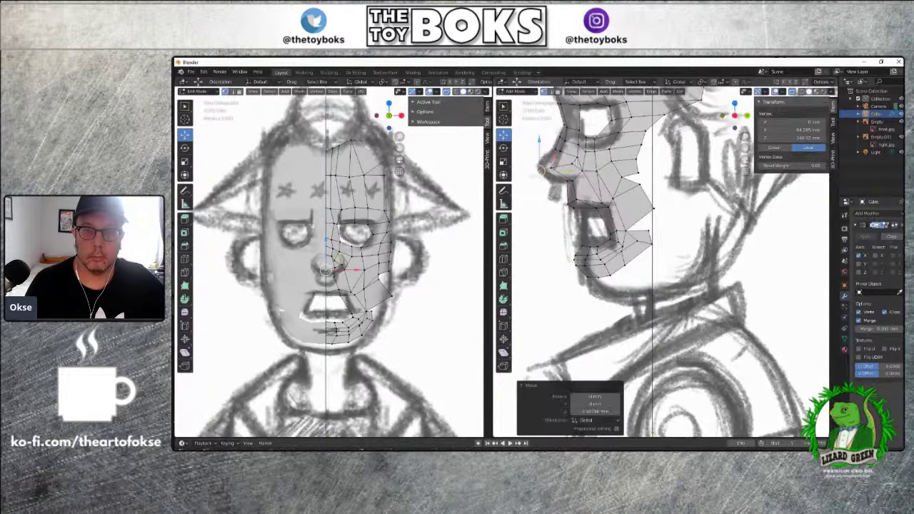
{"action": "left_click", "coordinate": [584, 151]}
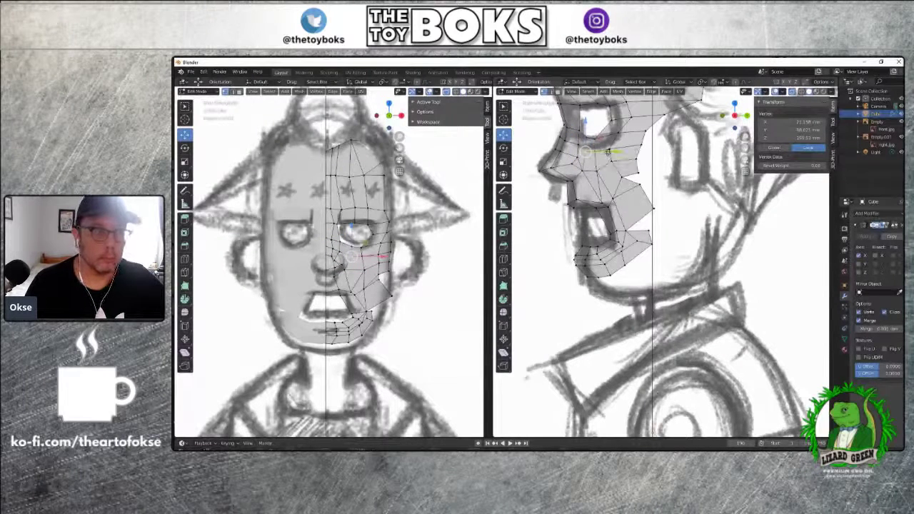
Adjust the cheek vertices below the eye along Y, shifting the lower one forward toward the nose
{"action": "left_click", "coordinate": [605, 152]}
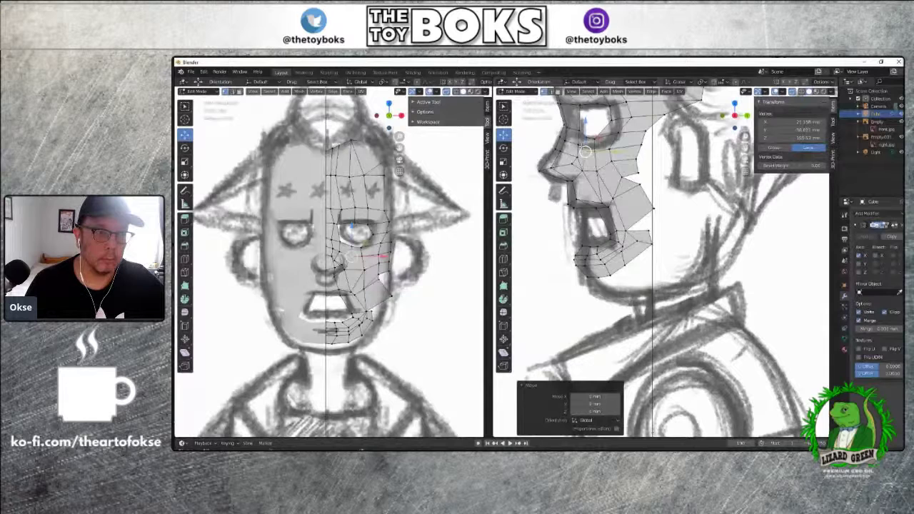
{"action": "left_click", "coordinate": [578, 144]}
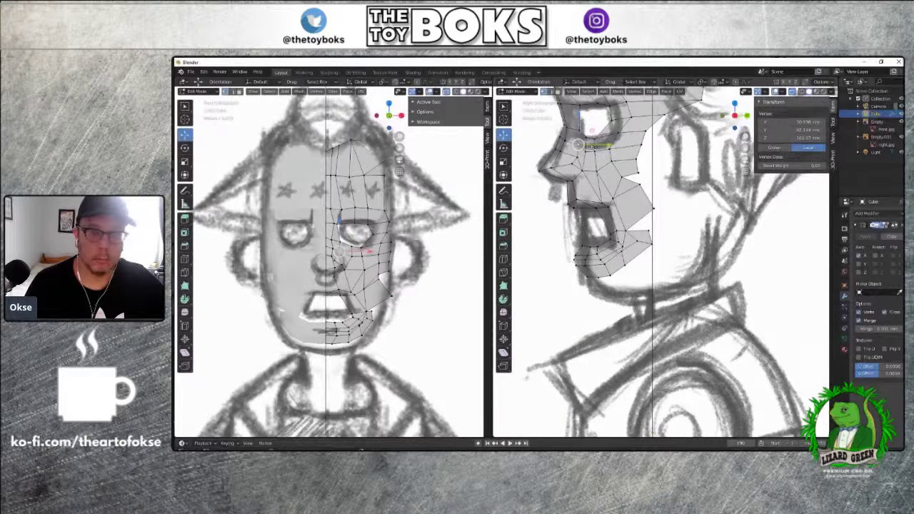
{"action": "left_click_drag", "start_coordinate": [579, 144], "coordinate": [602, 172]}
{"action": "left_click", "coordinate": [596, 170]}
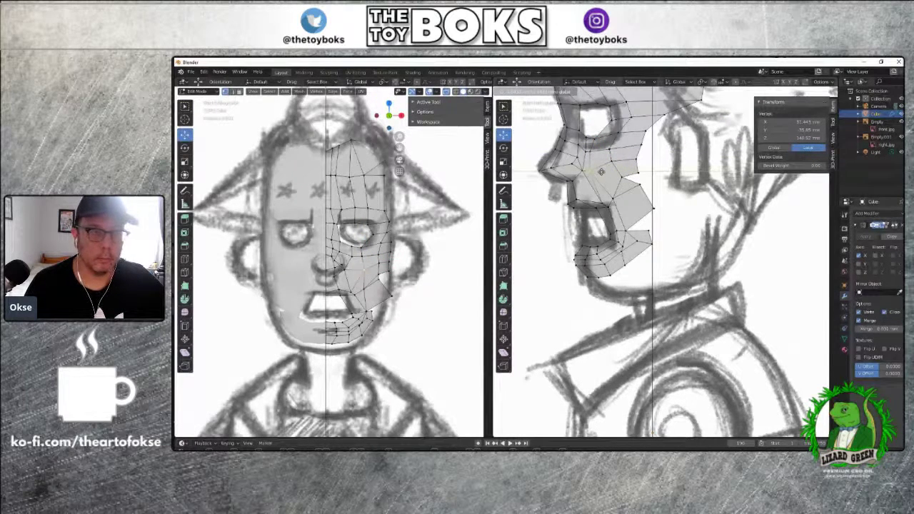
{"action": "left_click_drag", "start_coordinate": [600, 171], "coordinate": [600, 172]}
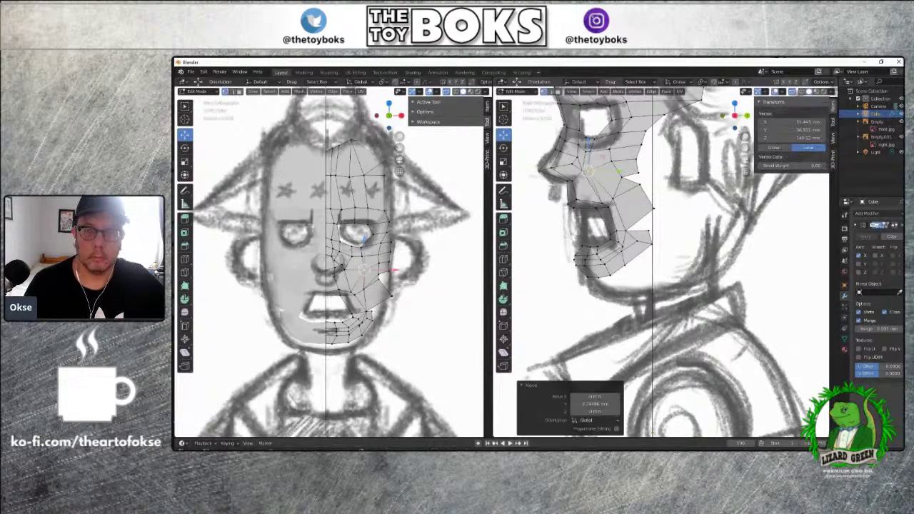
Shift the vertex on the side of the forehead back along Y and adjust the hairline vertex above it along Y
{"action": "scroll", "coordinate": [601, 172], "scroll_direction": "down", "scroll_amount": 2}
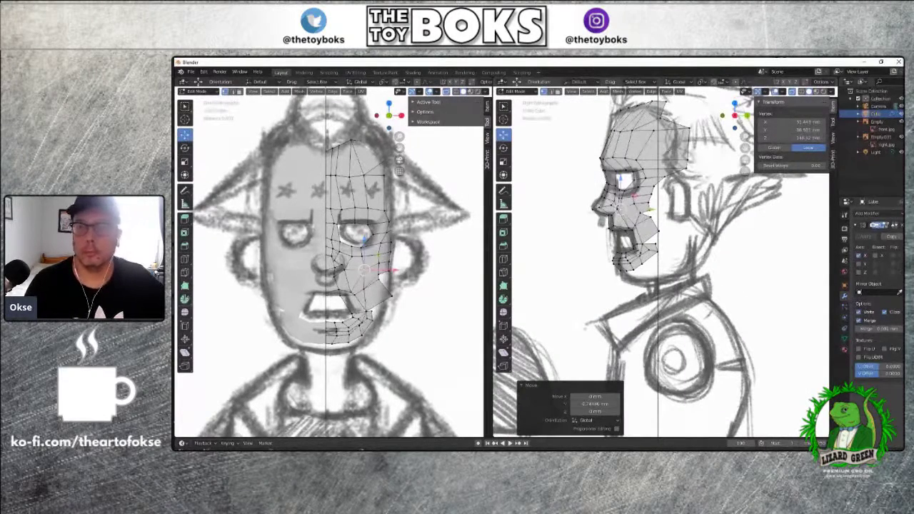
{"action": "left_click", "coordinate": [654, 131]}
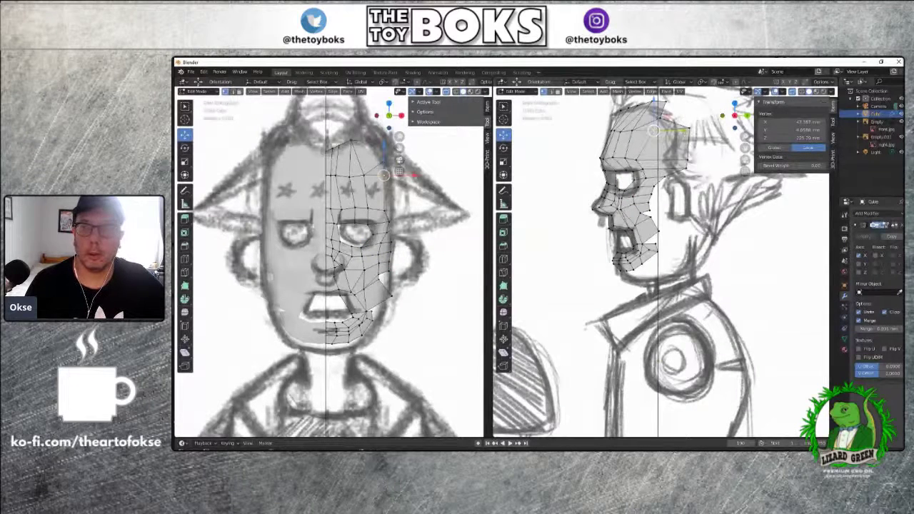
{"action": "key", "text": "g"}
{"action": "key", "text": "y"}
{"action": "left_click", "coordinate": [678, 131]}
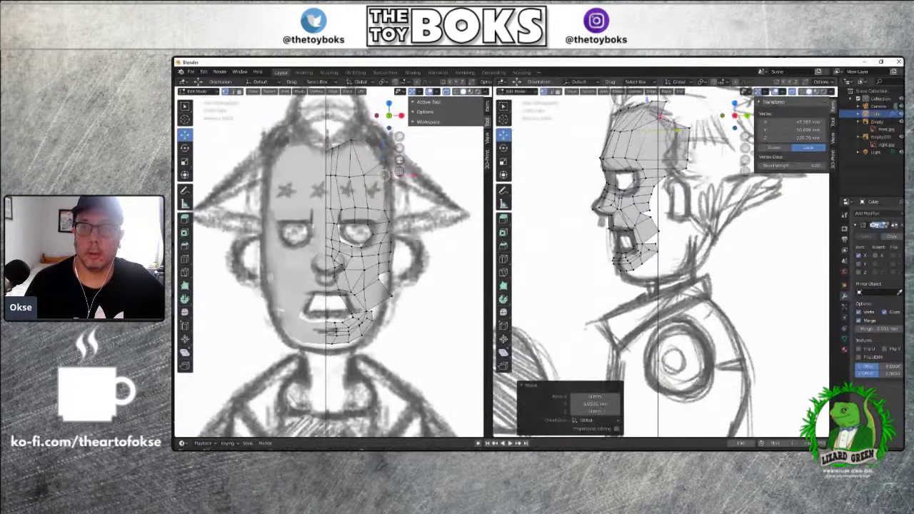
{"action": "key", "text": "g"}
{"action": "key", "text": "y"}
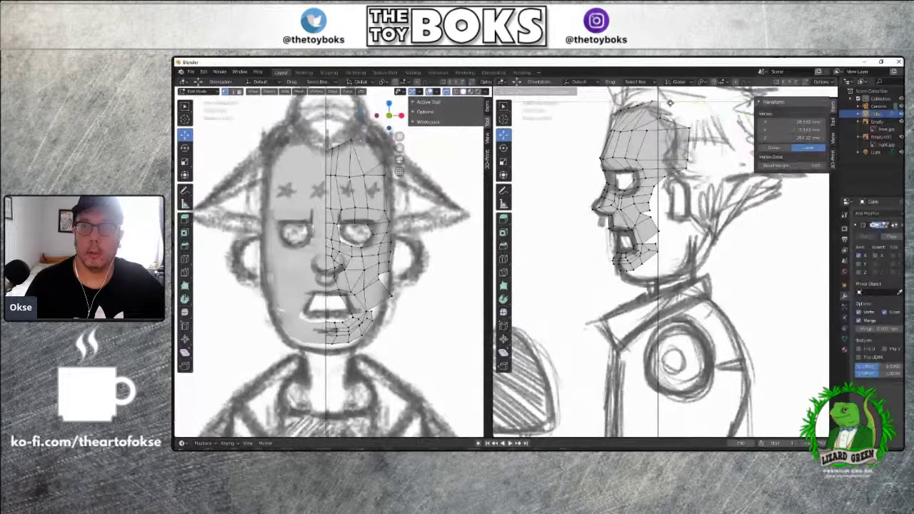
{"action": "left_click", "coordinate": [670, 103]}
{"action": "left_click", "coordinate": [350, 140]}
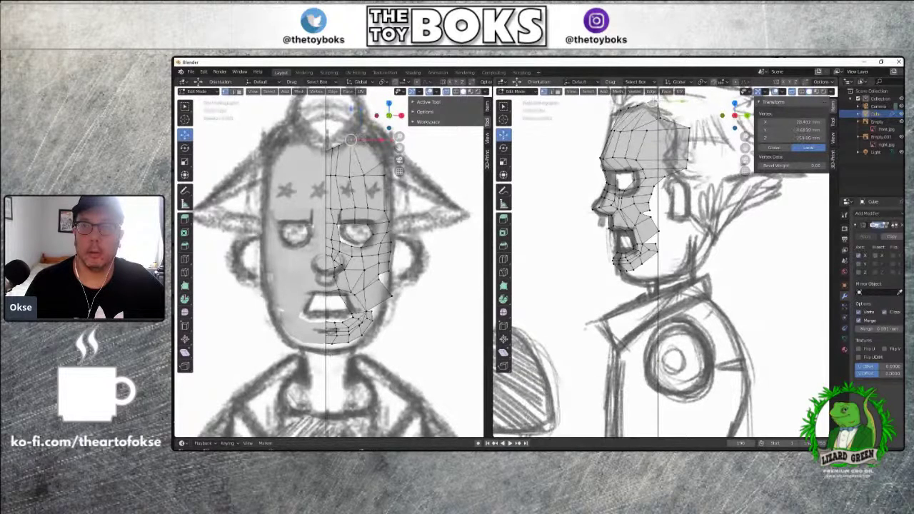
Hide the front and side reference images so only the face mesh is displayed
{"action": "mouse_move", "coordinate": [671, 124]}
{"action": "middle_mouse_down"}
{"action": "mouse_move", "coordinate": [664, 429]}
{"action": "mouse_move", "coordinate": [772, 223]}
{"action": "middle_mouse_up"}
{"action": "key", "text": "KP_3"}
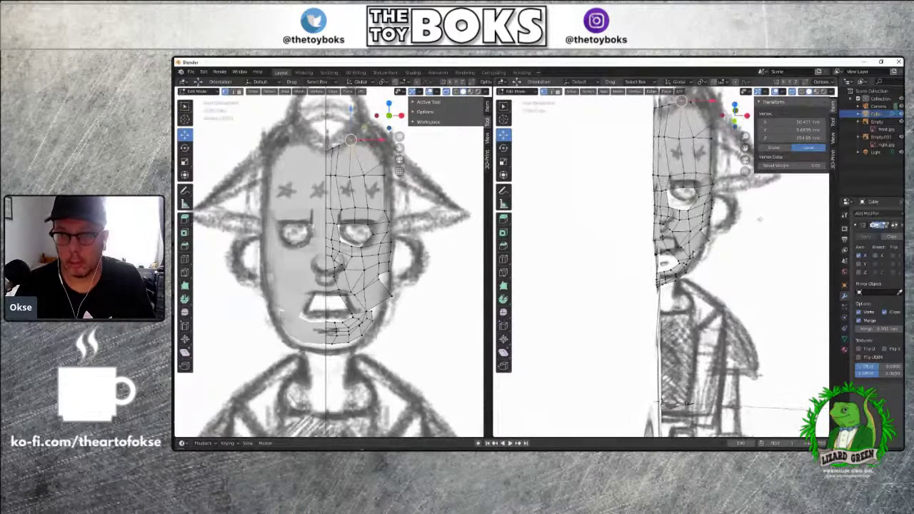
{"action": "key", "text": "KP_1"}
{"action": "left_click", "coordinate": [901, 122]}
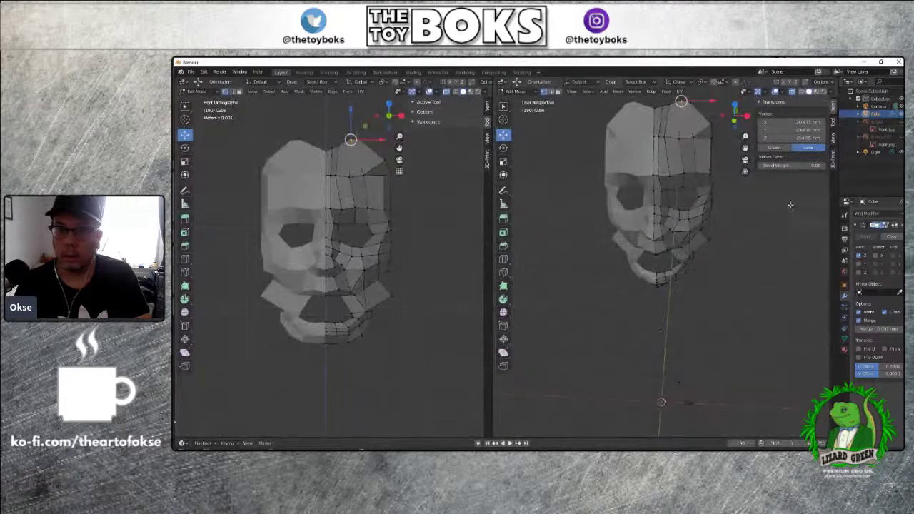
Shift the two cheek vertices behind the mouth corner forward along Y to smooth the cheek
{"action": "middle_click_drag", "start_coordinate": [762, 214], "coordinate": [700, 263]}
{"action": "left_click", "coordinate": [652, 231]}
{"action": "left_click_drag", "start_coordinate": [682, 242], "coordinate": [678, 261]}
{"action": "middle_click_drag", "start_coordinate": [692, 291], "coordinate": [691, 272]}
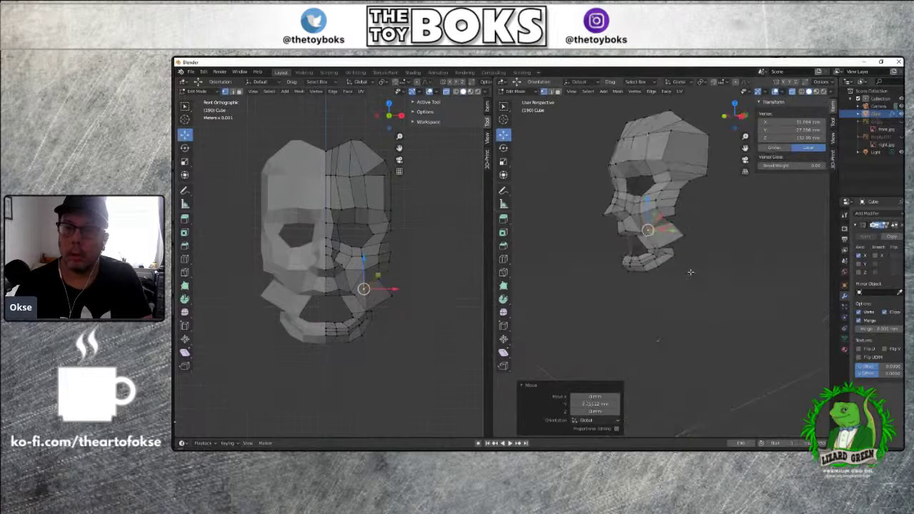
{"action": "left_click", "coordinate": [671, 223]}
{"action": "left_click_drag", "start_coordinate": [694, 223], "coordinate": [686, 223]}
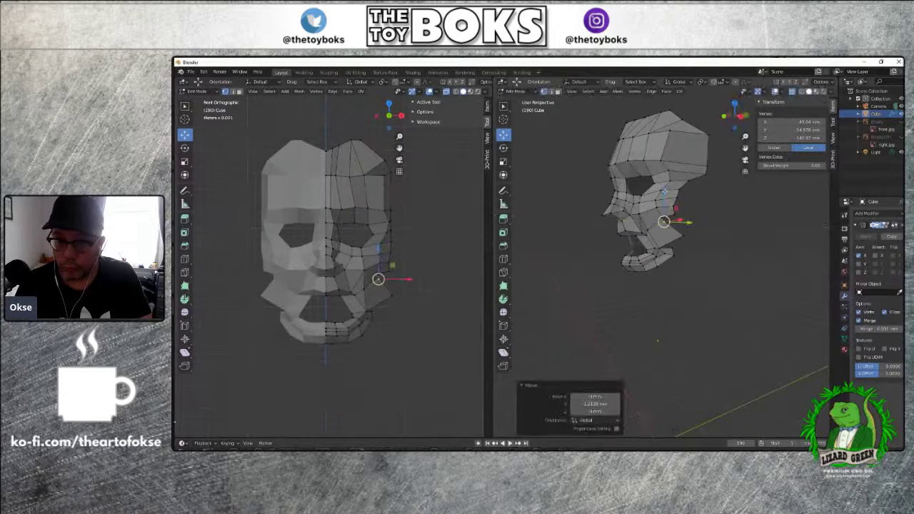
Move the outermost vertex of the lower cheek flap forward along Y
{"action": "left_click", "coordinate": [683, 235]}
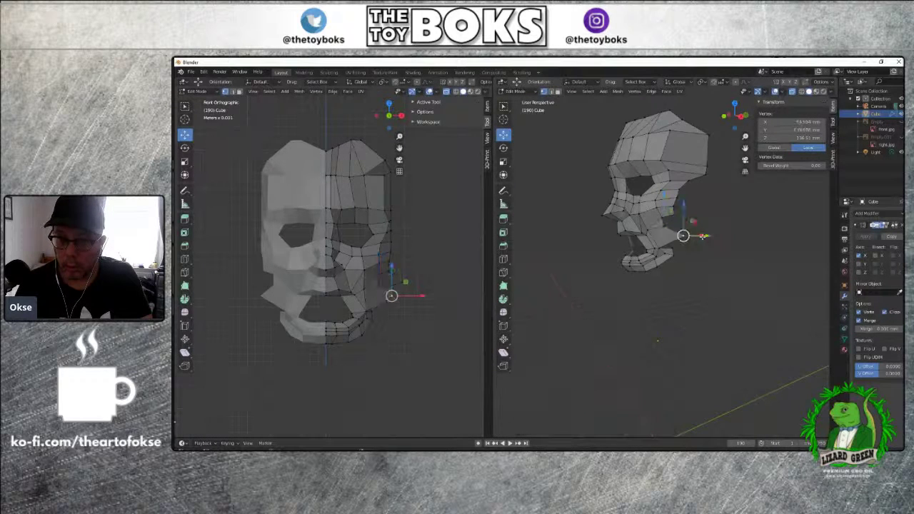
{"action": "middle_click_drag", "start_coordinate": [714, 248], "coordinate": [719, 271]}
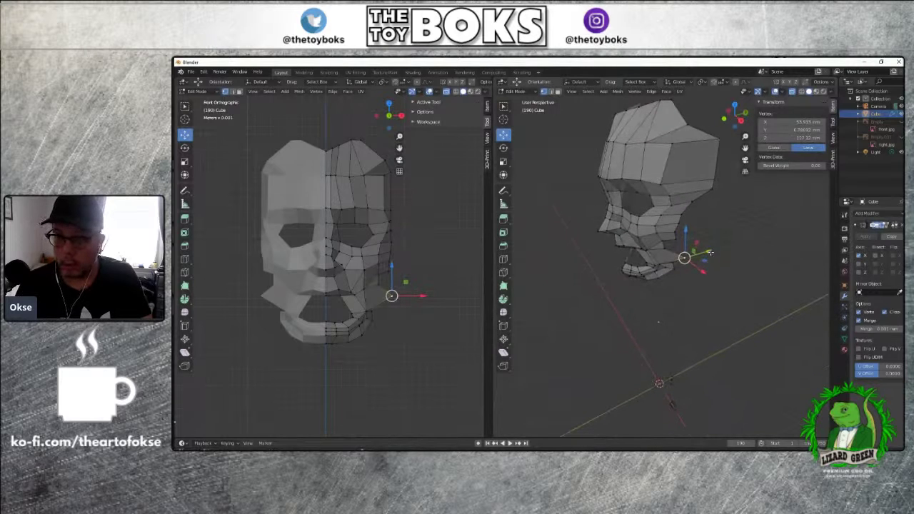
{"action": "left_click_drag", "start_coordinate": [705, 251], "coordinate": [697, 256]}
{"action": "middle_click_drag", "start_coordinate": [697, 256], "coordinate": [790, 288]}
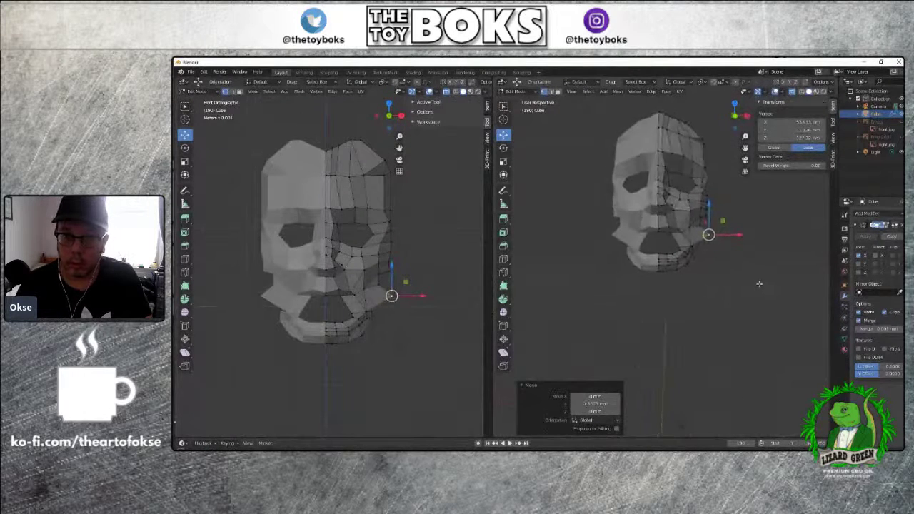
Move the vertices at and just above the mouth corner inward along X in the front view
{"action": "left_click", "coordinate": [378, 311]}
{"action": "left_click_drag", "start_coordinate": [396, 312], "coordinate": [351, 298]}
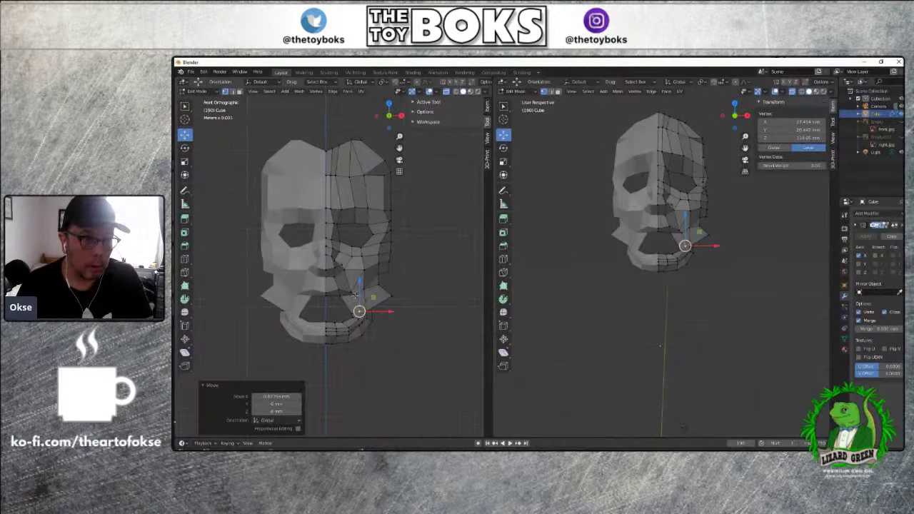
{"action": "left_click", "coordinate": [355, 295]}
{"action": "key", "text": "g"}
{"action": "key", "text": "x"}
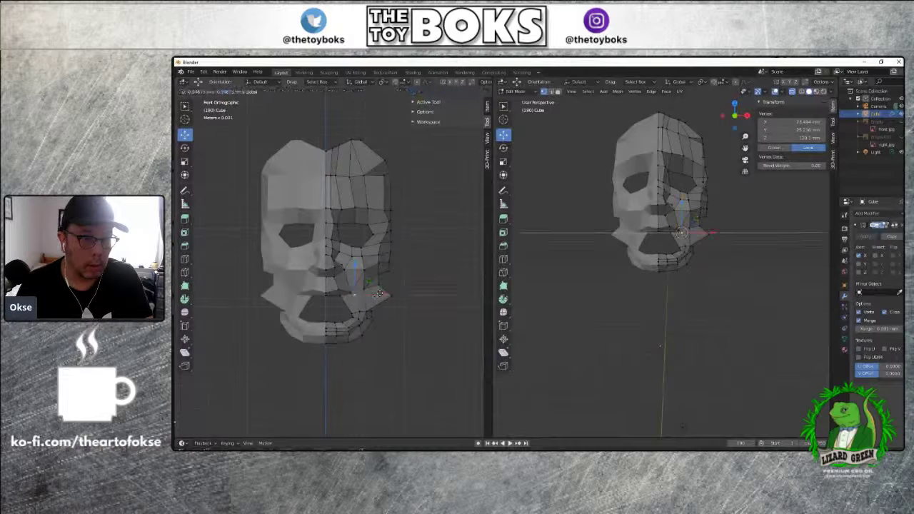
{"action": "left_click", "coordinate": [378, 294]}
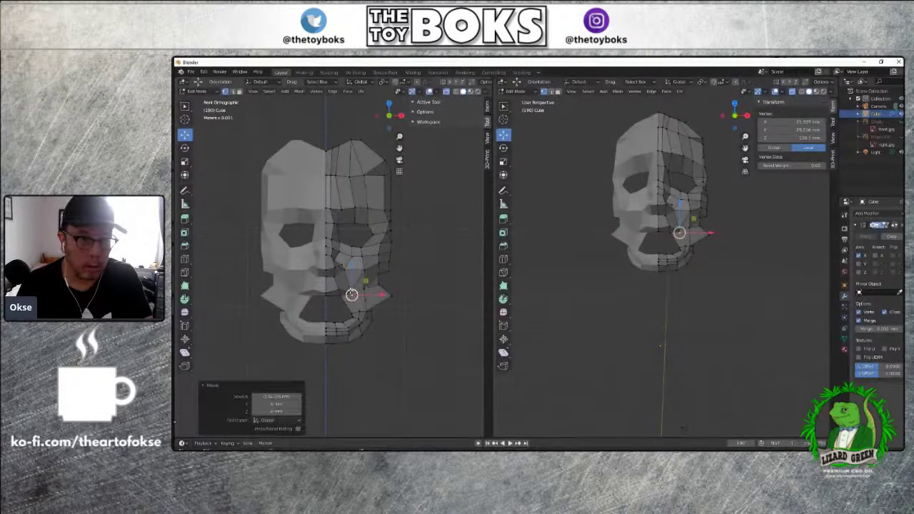
{"action": "left_click", "coordinate": [351, 294]}
{"action": "key", "text": "g"}
{"action": "key", "text": "x"}
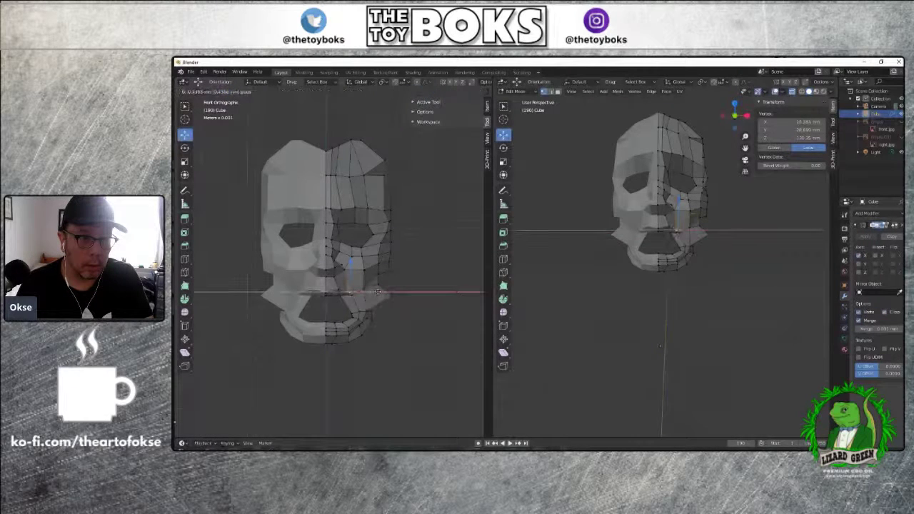
{"action": "left_click", "coordinate": [378, 292]}
Adjust the outer vertices of the lower lip, just below the mouth corner, along X
{"action": "scroll", "coordinate": [379, 331], "scroll_direction": "up", "scroll_amount": 3}
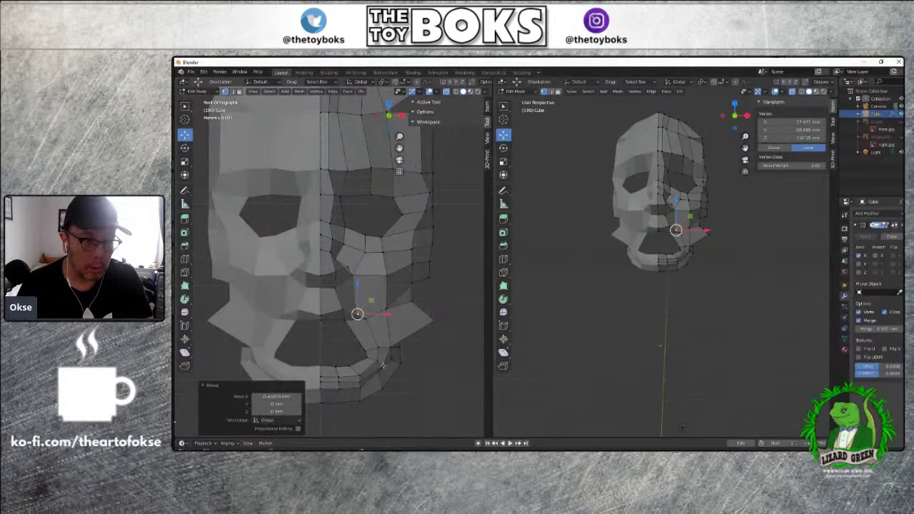
{"action": "left_click", "coordinate": [380, 364]}
{"action": "key", "text": "g"}
{"action": "key", "text": "x"}
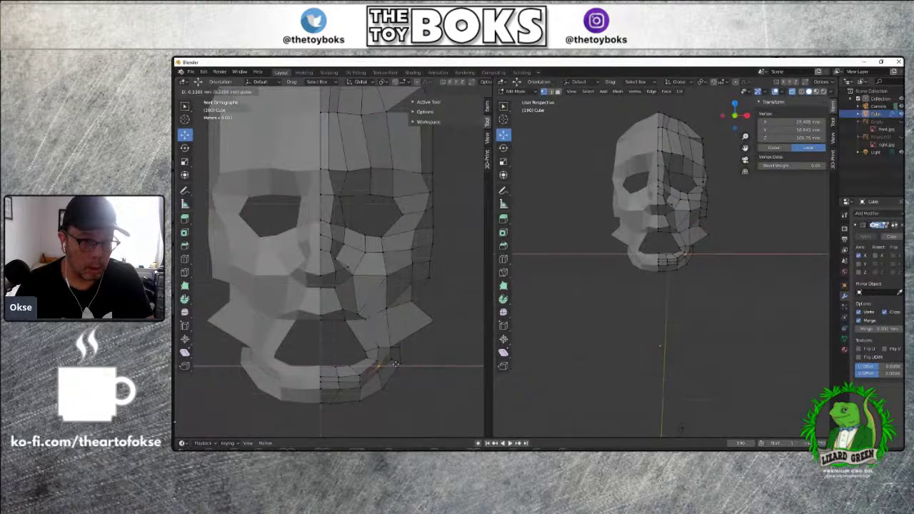
{"action": "left_click", "coordinate": [378, 366]}
{"action": "left_click", "coordinate": [378, 361]}
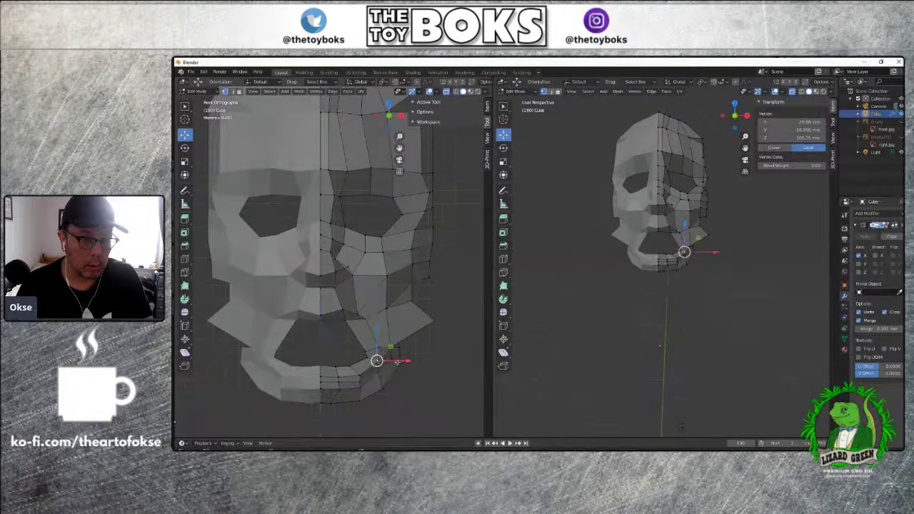
{"action": "key", "text": "g"}
{"action": "key", "text": "x"}
{"action": "left_click", "coordinate": [389, 359]}
{"action": "left_click", "coordinate": [377, 367]}
Shift the next lower-lip vertex toward the centre along X and adjust the height of the lip-edge vertex along Z
{"action": "left_click", "coordinate": [366, 375]}
{"action": "key", "text": "g"}
{"action": "key", "text": "x"}
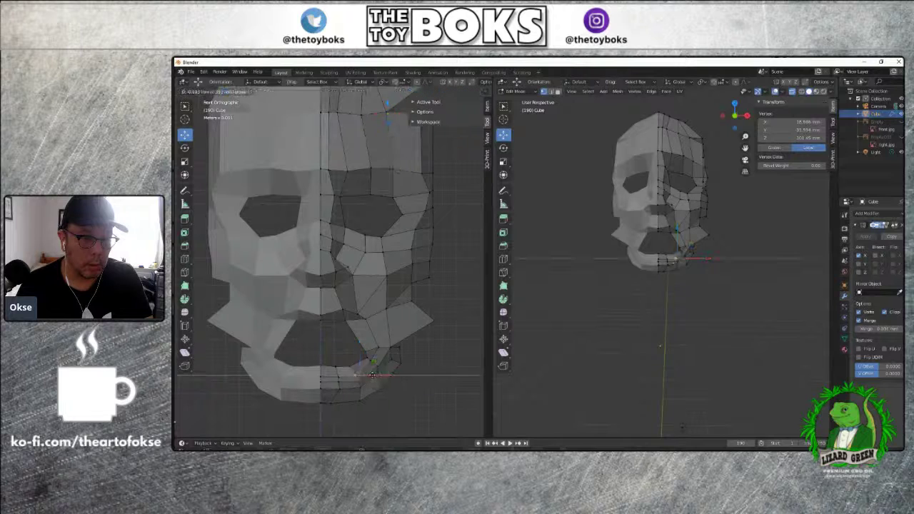
{"action": "left_click", "coordinate": [359, 363]}
{"action": "key", "text": "g"}
{"action": "key", "text": "x"}
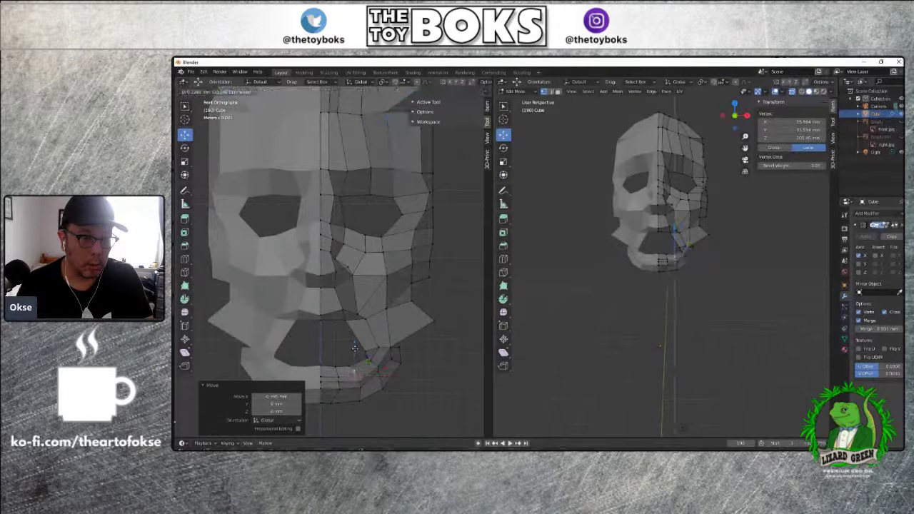
{"action": "key", "text": "z"}
Adjust the heights of the vertices beneath the lower lip along Z to even out the edge loops
{"action": "left_click", "coordinate": [360, 379]}
{"action": "key", "text": "g"}
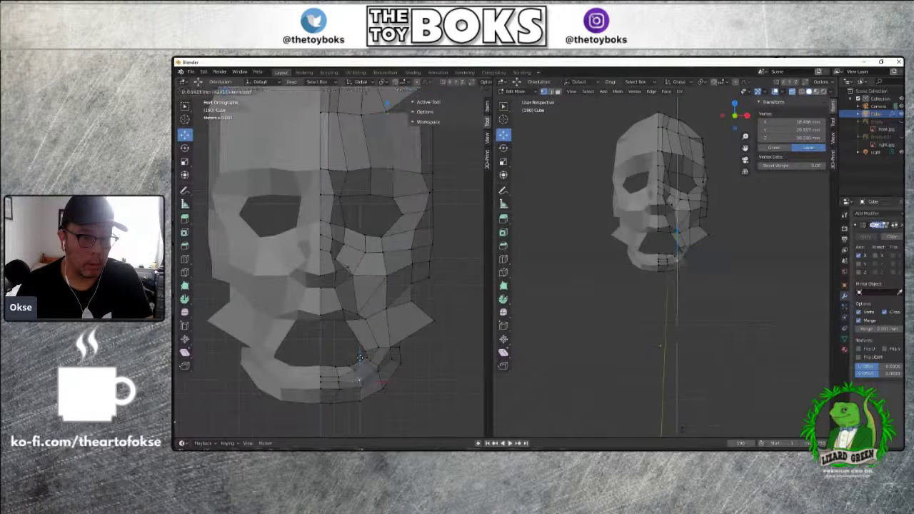
{"action": "left_click", "coordinate": [360, 355]}
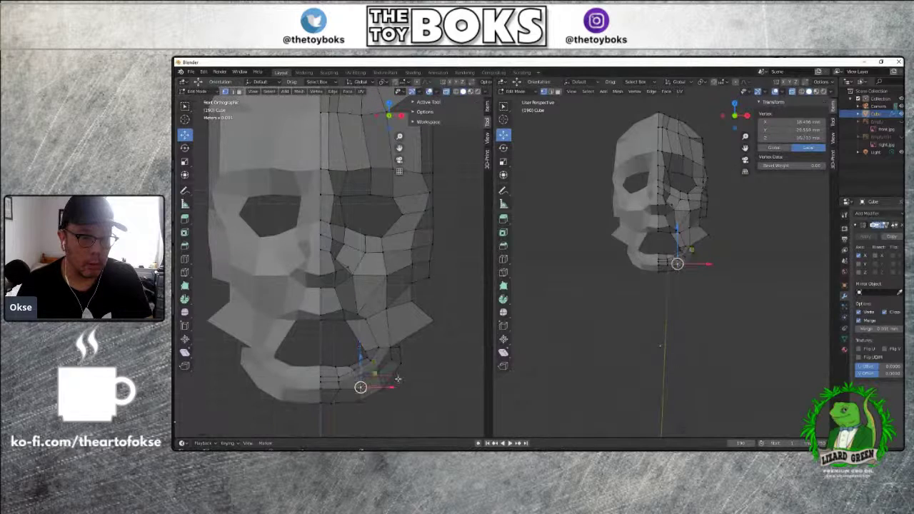
{"action": "key", "text": "g"}
{"action": "key", "text": "z"}
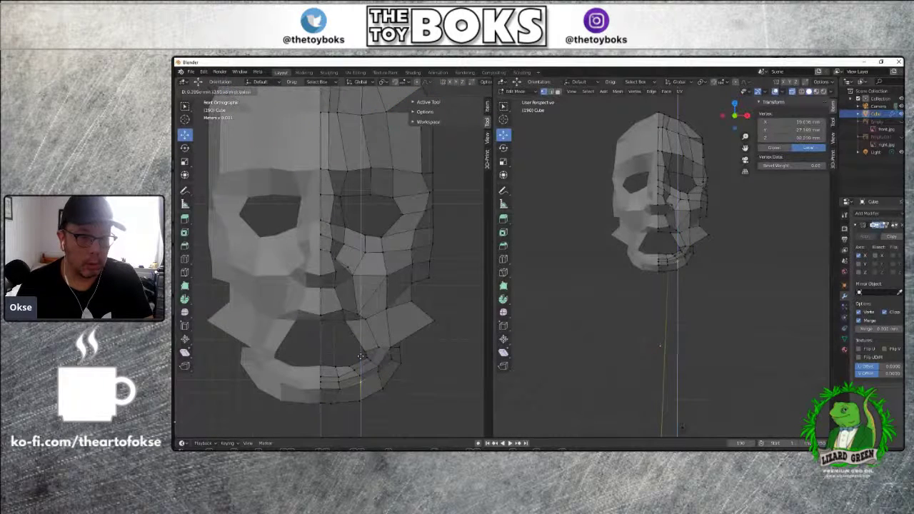
{"action": "left_click", "coordinate": [361, 355]}
Raise the outer lower-lip vertex slightly along Z and pull it inward along X
{"action": "left_click", "coordinate": [377, 366]}
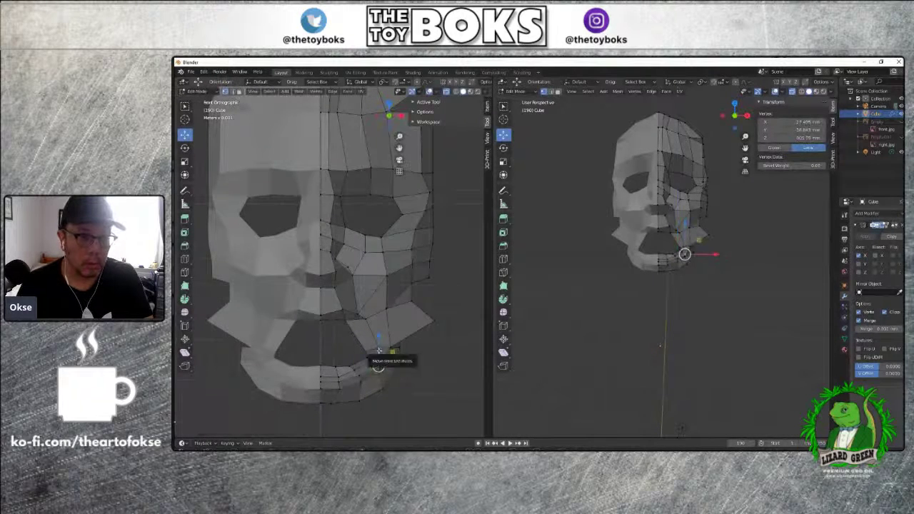
{"action": "key", "text": "g"}
{"action": "key", "text": "z"}
{"action": "left_click", "coordinate": [379, 350]}
{"action": "key", "text": "g"}
{"action": "key", "text": "x"}
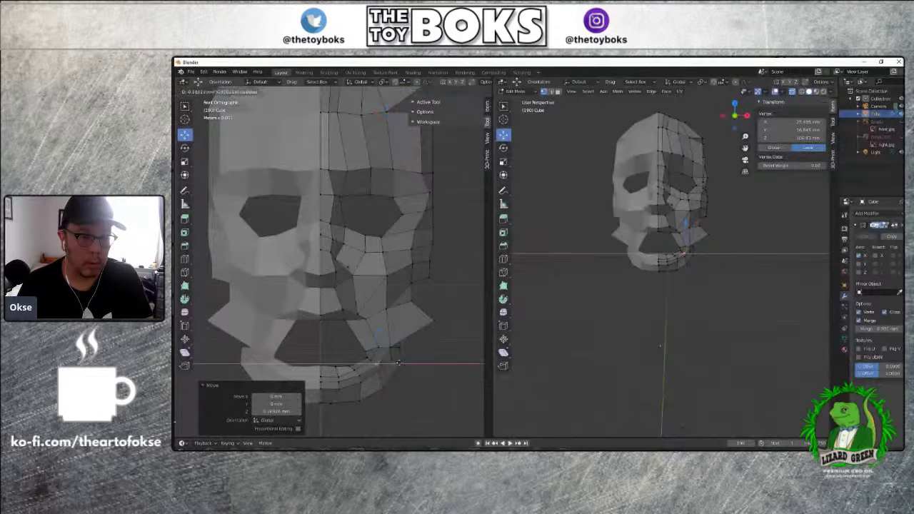
{"action": "left_click", "coordinate": [397, 363]}
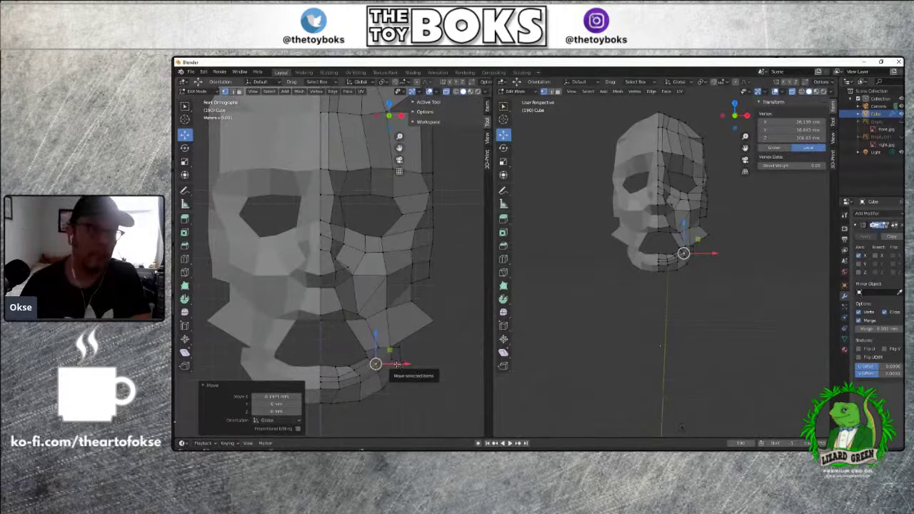
Move the upper inner-corner vertex of the eye opening outward along X
{"action": "left_click", "coordinate": [346, 199]}
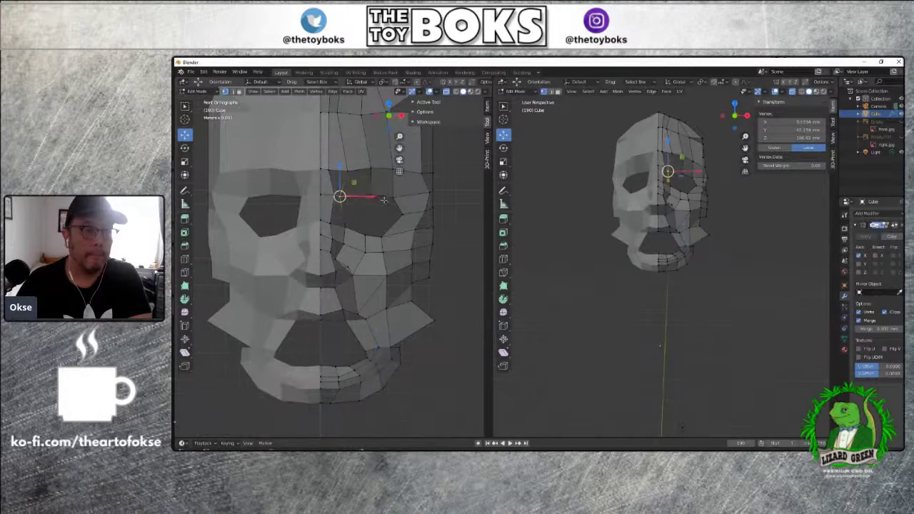
{"action": "left_click_drag", "start_coordinate": [367, 196], "coordinate": [377, 197]}
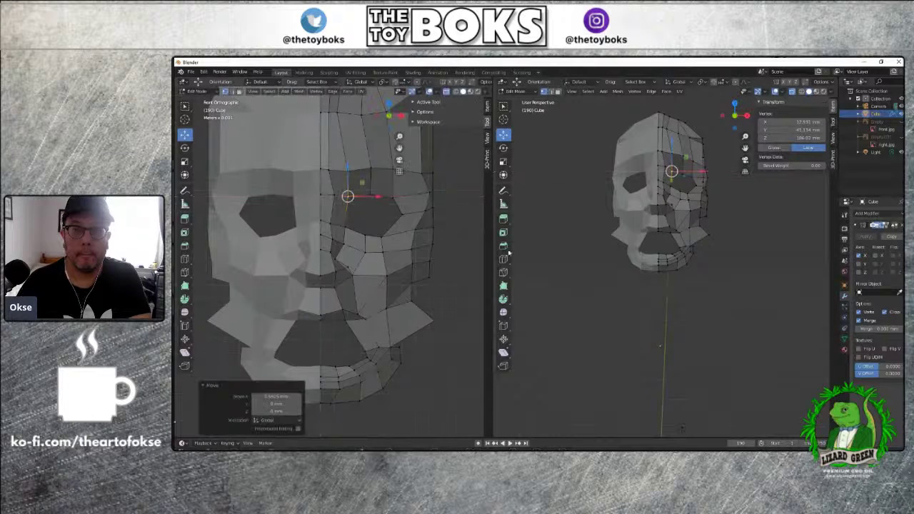
{"action": "middle_click_drag", "start_coordinate": [571, 264], "coordinate": [696, 262]}
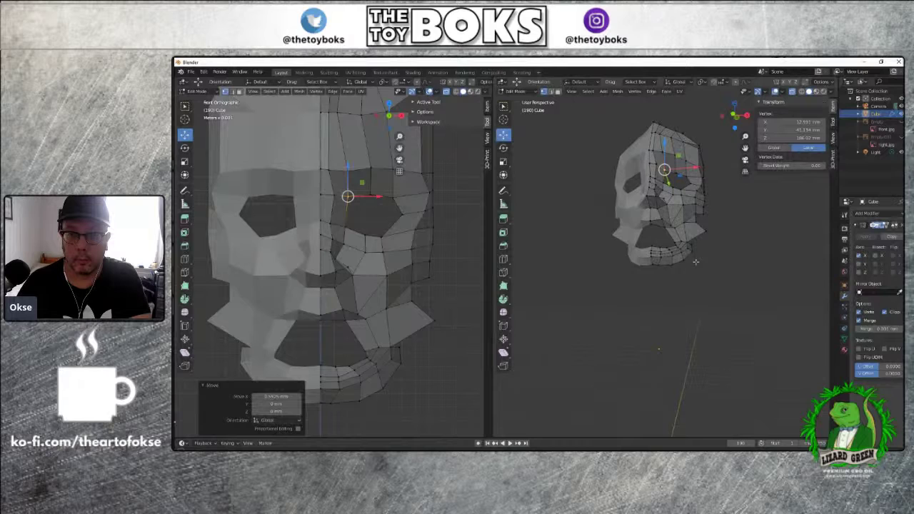
Raise the vertex above the mouth corner along Z and shift it forward along Y
{"action": "left_click", "coordinate": [671, 224]}
{"action": "left_click_drag", "start_coordinate": [672, 207], "coordinate": [669, 200]}
{"action": "middle_click_drag", "start_coordinate": [707, 264], "coordinate": [697, 335]}
{"action": "left_click_drag", "start_coordinate": [671, 232], "coordinate": [666, 232]}
{"action": "mouse_move", "coordinate": [665, 232]}
{"action": "middle_mouse_down"}
{"action": "mouse_move", "coordinate": [682, 257]}
{"action": "mouse_move", "coordinate": [653, 239]}
{"action": "mouse_move", "coordinate": [641, 255]}
{"action": "mouse_move", "coordinate": [660, 234]}
{"action": "middle_mouse_up"}
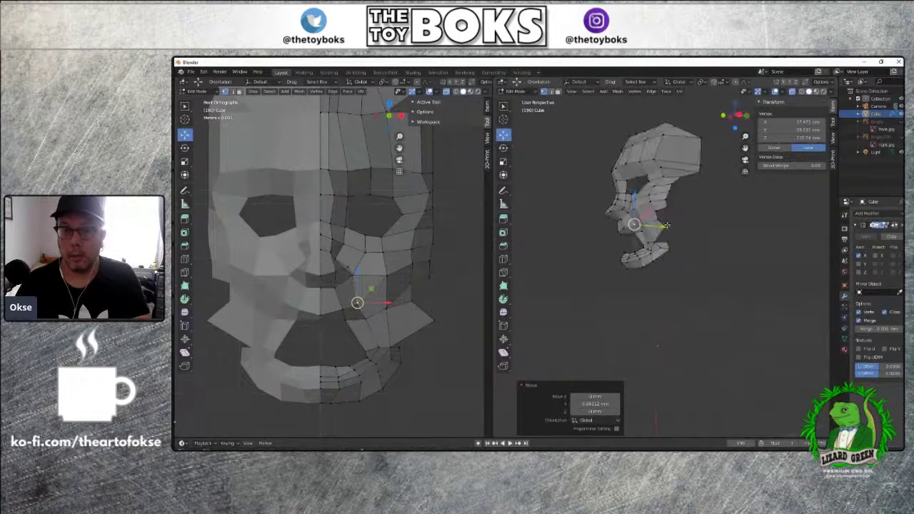
Merge the protruding outer cheek corner vertex into the jaw corner vertex beside the mouth using At Last
{"action": "left_click", "coordinate": [668, 228]}
{"action": "left_click", "coordinate": [682, 245], "text": "ctrl"}
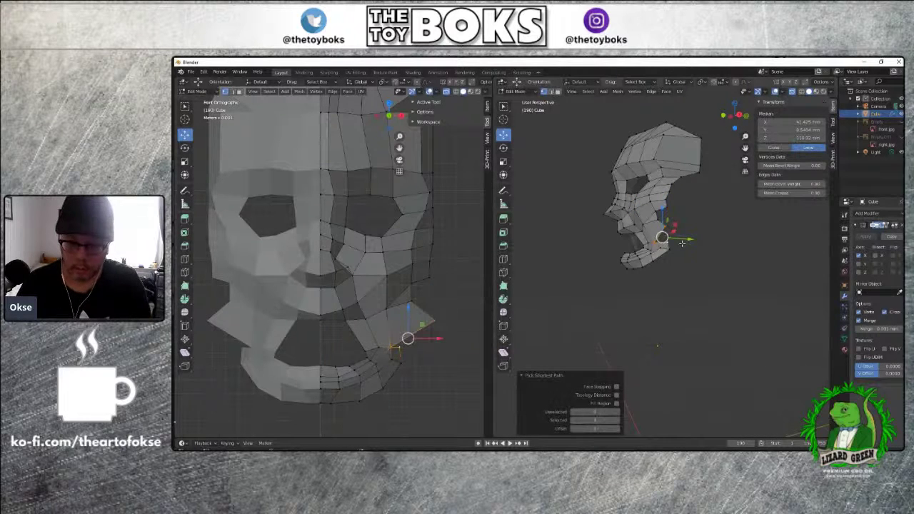
{"action": "key", "text": "m"}
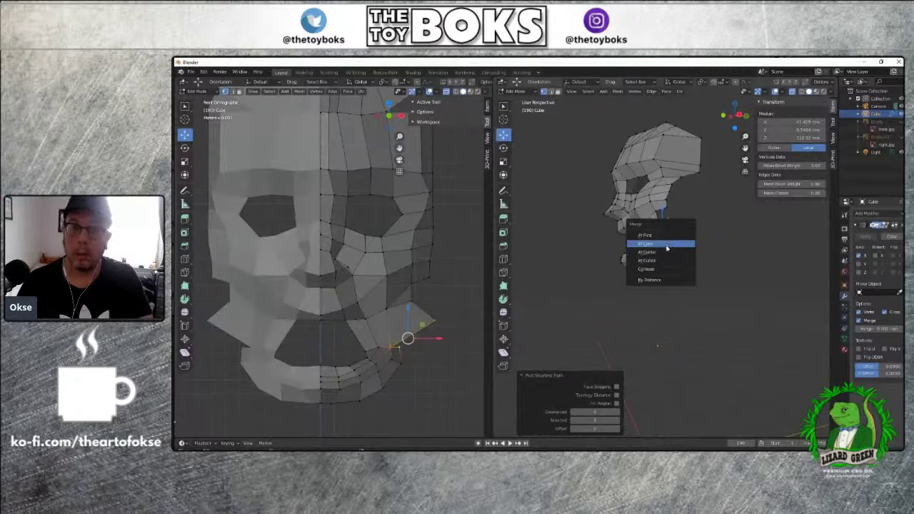
{"action": "left_click", "coordinate": [666, 247]}
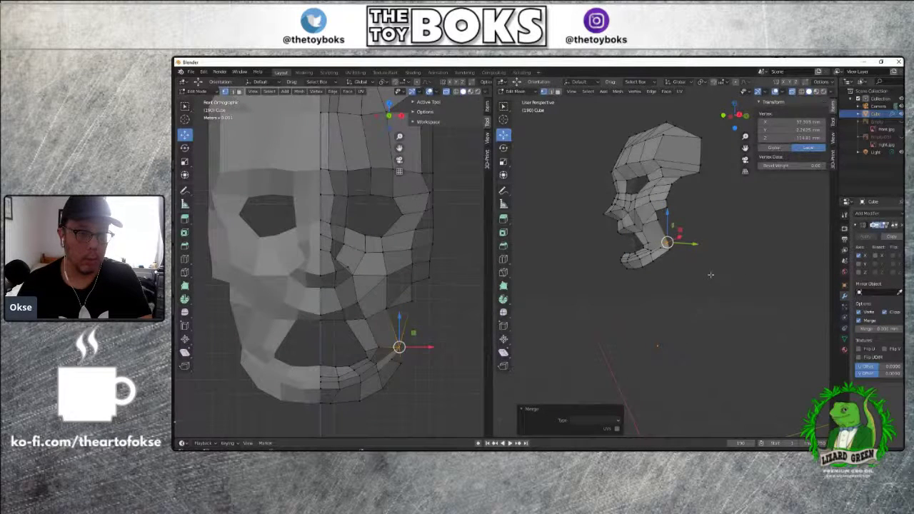
{"action": "left_click", "coordinate": [708, 287]}
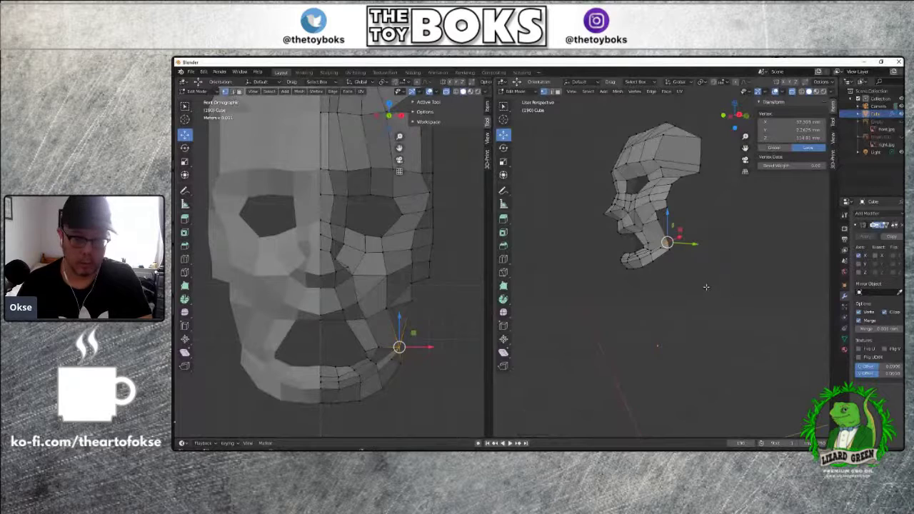
Shift the two upper forehead edge vertices nearest the centre line along Y to smooth the hairline
{"action": "middle_click_drag", "start_coordinate": [696, 285], "coordinate": [707, 321]}
{"action": "left_click", "coordinate": [631, 180]}
{"action": "key", "text": "g"}
{"action": "key", "text": "y"}
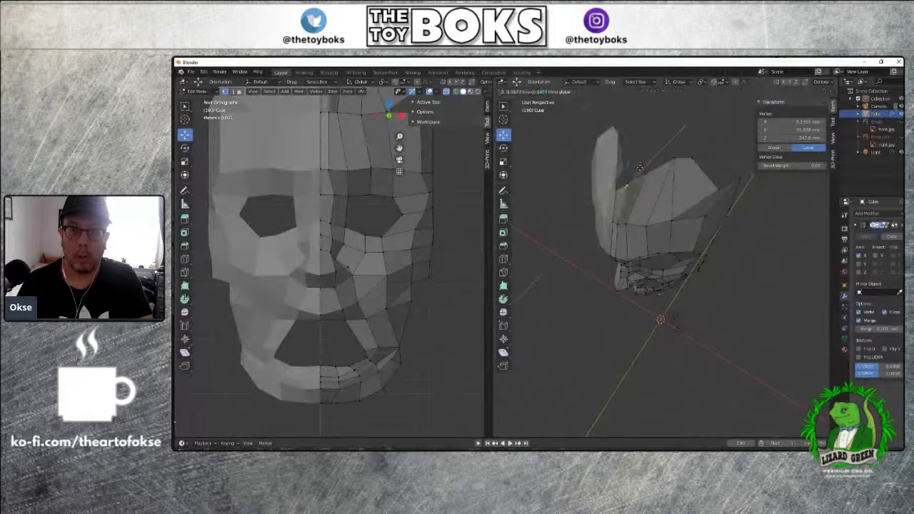
{"action": "left_click_drag", "start_coordinate": [642, 167], "coordinate": [640, 168]}
{"action": "left_click", "coordinate": [647, 172]}
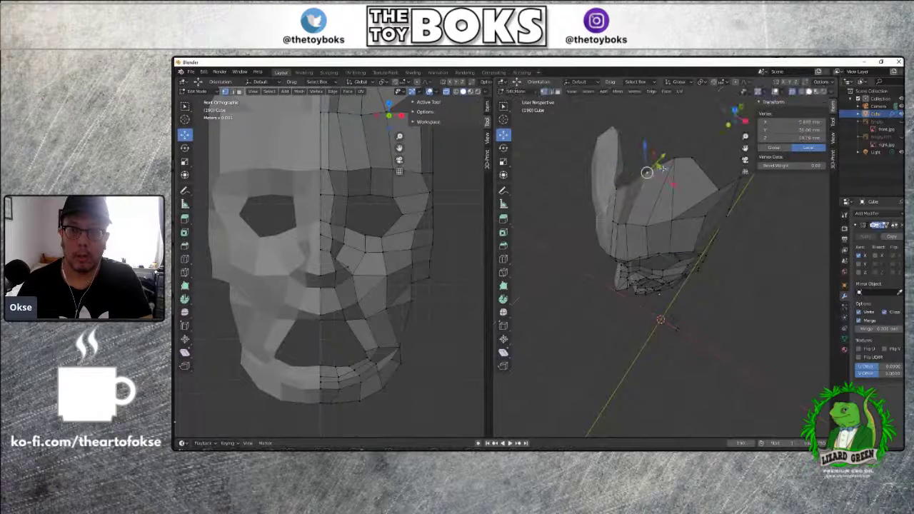
{"action": "key", "text": "g"}
{"action": "key", "text": "y"}
{"action": "left_click", "coordinate": [654, 171]}
Shift the two outer vertices of the upper forehead edge along Y to round off the hairline curve
{"action": "left_click", "coordinate": [675, 158]}
{"action": "key", "text": "g"}
{"action": "key", "text": "y"}
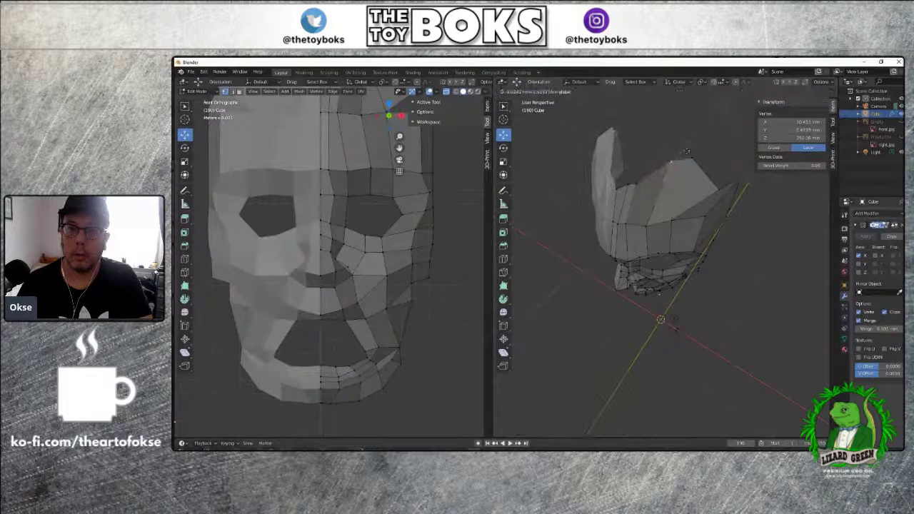
{"action": "left_click", "coordinate": [672, 170]}
{"action": "left_click", "coordinate": [690, 159]}
{"action": "key", "text": "g"}
{"action": "key", "text": "y"}
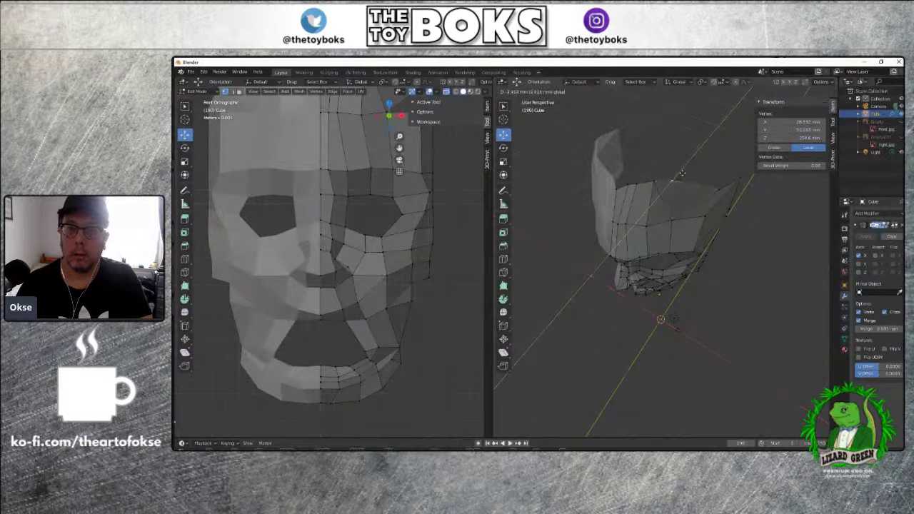
{"action": "left_click", "coordinate": [691, 161]}
{"action": "middle_click_drag", "start_coordinate": [691, 162], "coordinate": [778, 230]}
{"action": "left_click", "coordinate": [442, 193]}
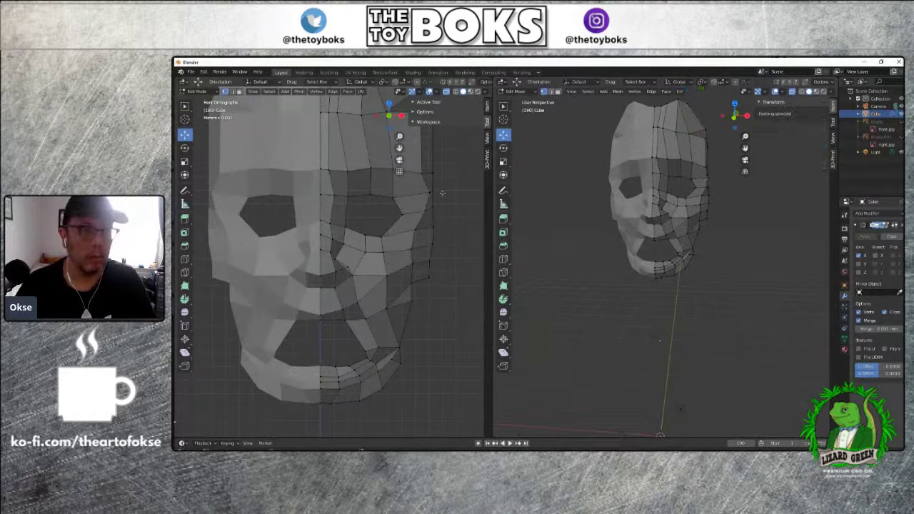
{"action": "scroll", "coordinate": [442, 192], "scroll_direction": "up", "scroll_amount": 2}
{"action": "scroll", "coordinate": [442, 193], "scroll_direction": "down", "scroll_amount": 5}
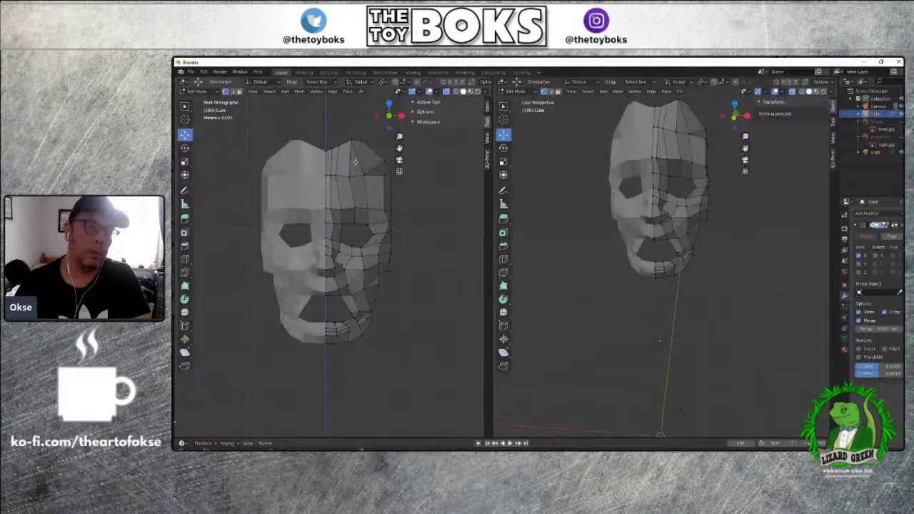
{"action": "left_click", "coordinate": [355, 161]}
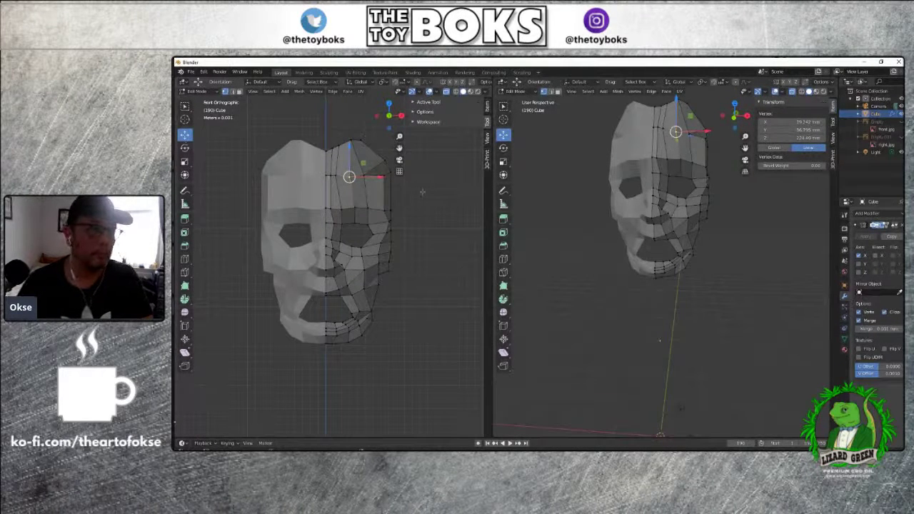
{"action": "left_click", "coordinate": [391, 172]}
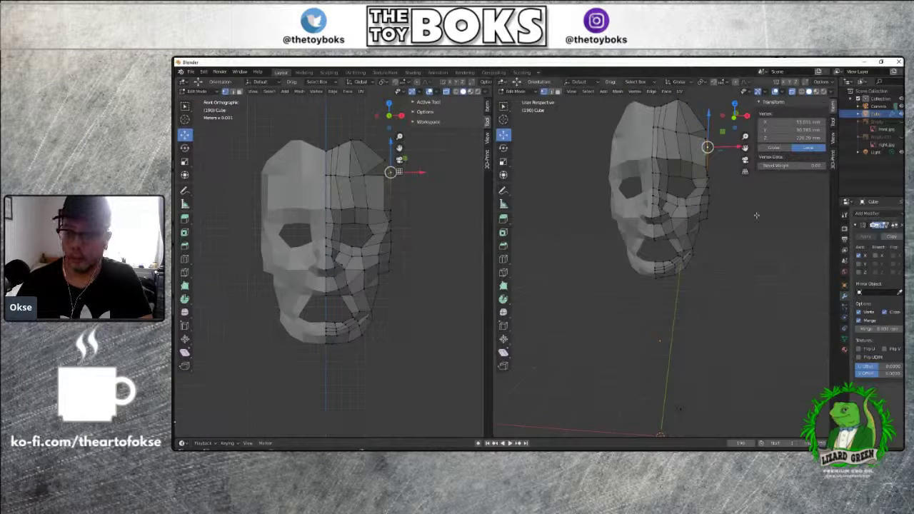
{"action": "left_click", "coordinate": [343, 223]}
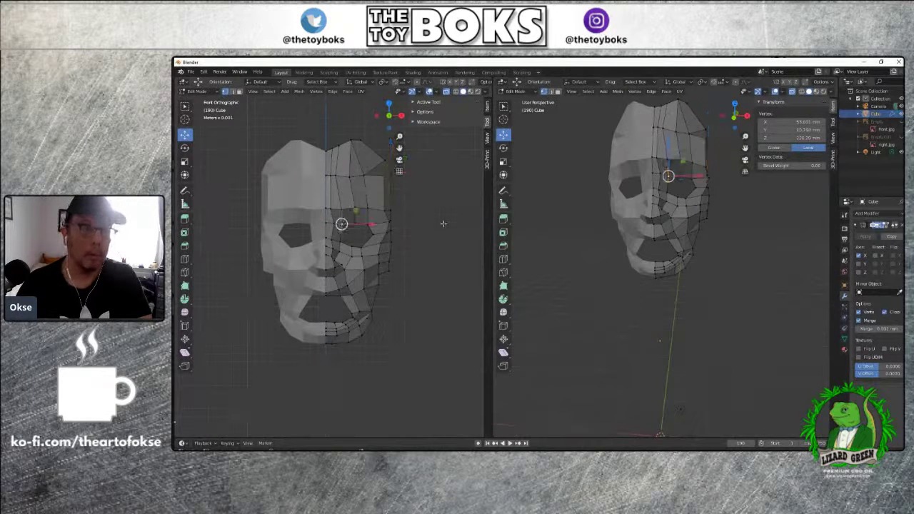
{"action": "left_click", "coordinate": [439, 225]}
Shift the outer and middle brow vertices above the eye opening slightly along Y to even out the brow ridge
{"action": "middle_click_drag", "start_coordinate": [418, 225], "coordinate": [433, 253]}
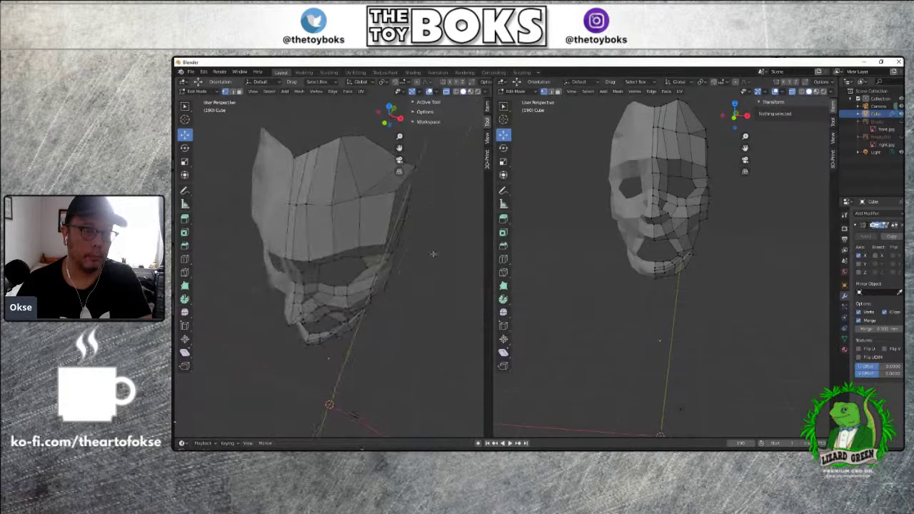
{"action": "left_click", "coordinate": [361, 257]}
{"action": "left_click", "coordinate": [359, 247]}
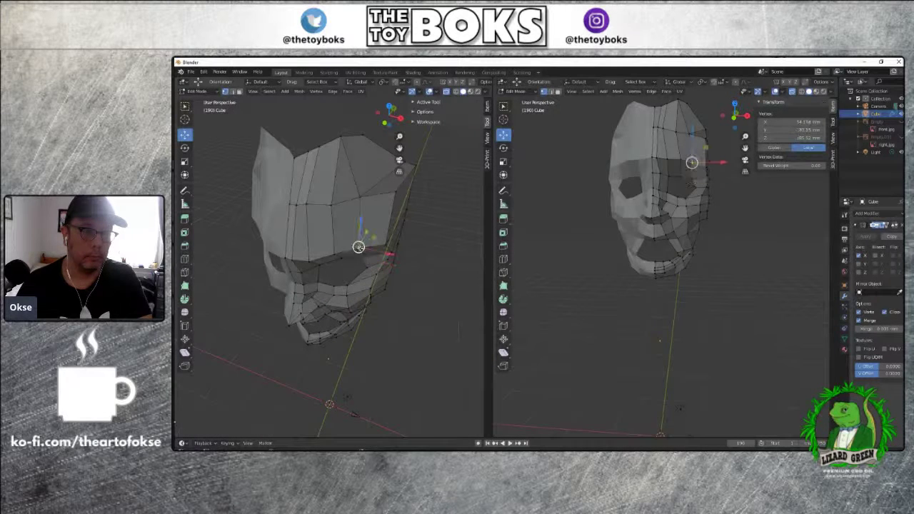
{"action": "key", "text": "g"}
{"action": "key", "text": "y"}
{"action": "left_click", "coordinate": [355, 251]}
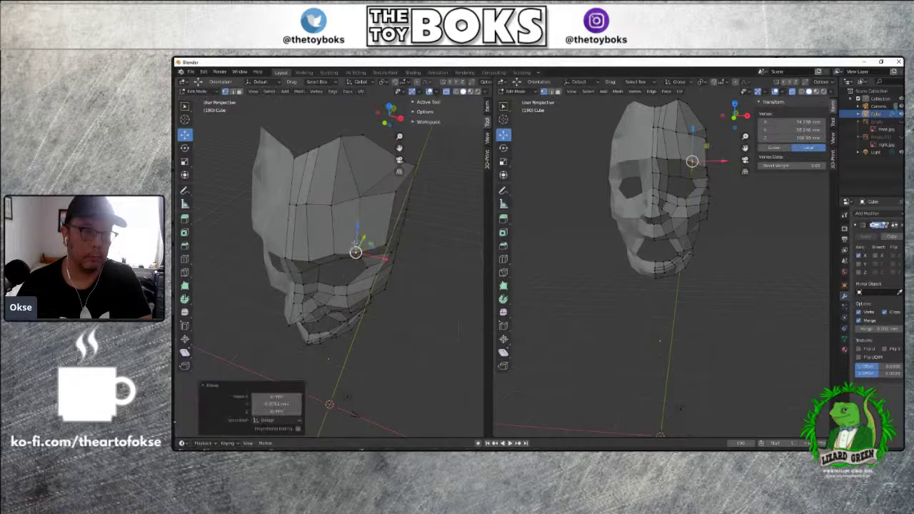
{"action": "left_click", "coordinate": [334, 253]}
{"action": "key", "text": "g"}
{"action": "key", "text": "y"}
{"action": "left_click", "coordinate": [332, 257]}
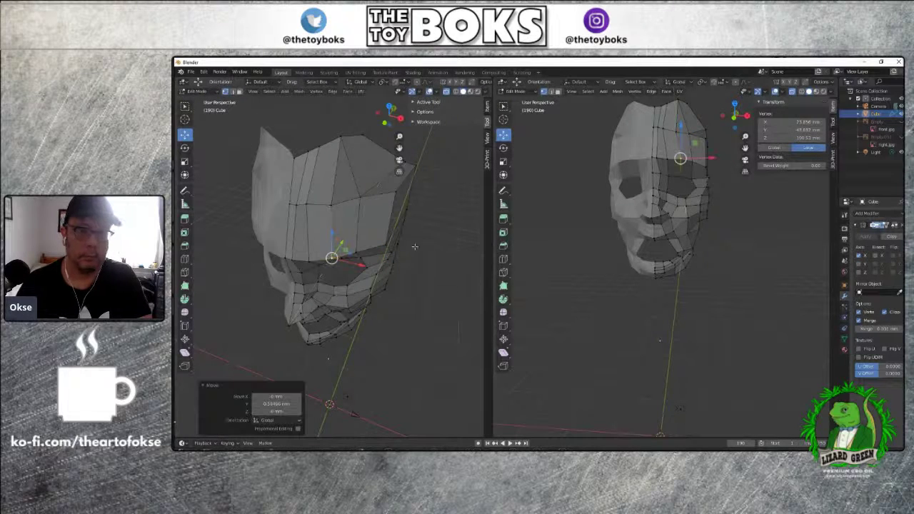
{"action": "left_click", "coordinate": [451, 223]}
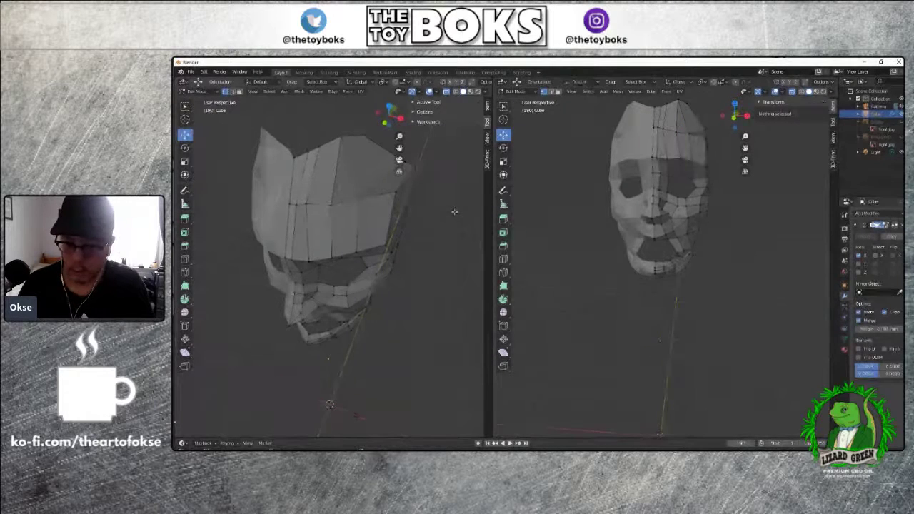
Lower the middle brow vertex above the eye along Z and adjust the height of its inner neighbour
{"action": "key", "text": "KP_1"}
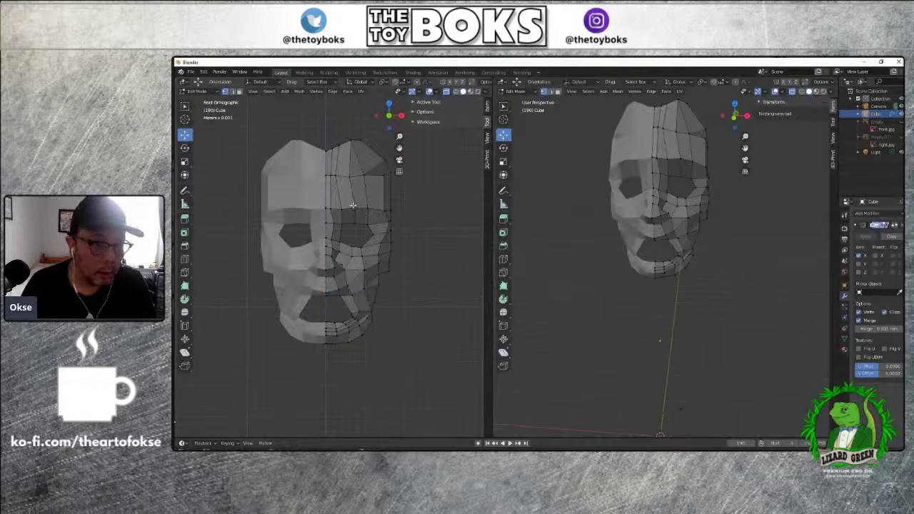
{"action": "left_click", "coordinate": [353, 206]}
{"action": "key", "text": "g"}
{"action": "key", "text": "z"}
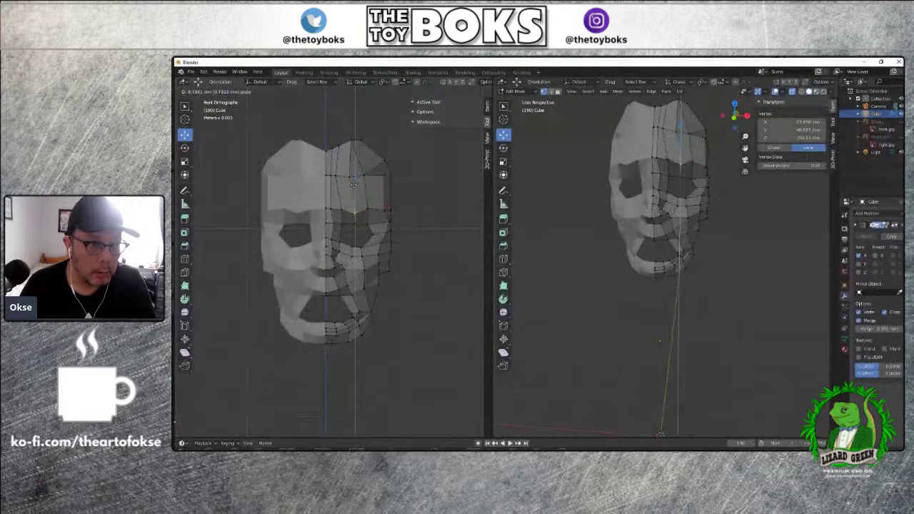
{"action": "left_click", "coordinate": [354, 183]}
{"action": "left_click", "coordinate": [343, 209]}
{"action": "key", "text": "g"}
{"action": "key", "text": "z"}
{"action": "left_click", "coordinate": [334, 207]}
Adjust the heights of the innermost brow vertex and the centre-line vertex between the brows along Z
{"action": "left_click", "coordinate": [330, 211]}
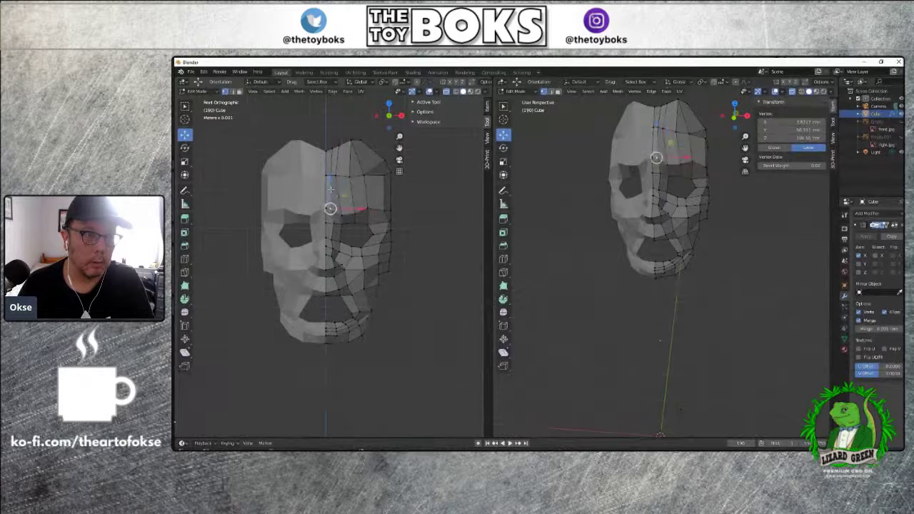
{"action": "key", "text": "g"}
{"action": "key", "text": "z"}
{"action": "left_click", "coordinate": [327, 208]}
{"action": "left_click", "coordinate": [326, 208]}
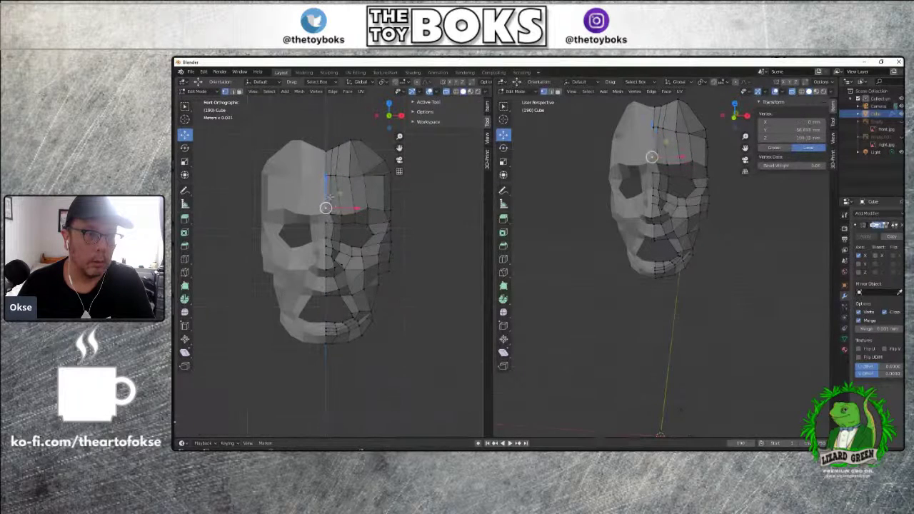
{"action": "key", "text": "g"}
{"action": "key", "text": "z"}
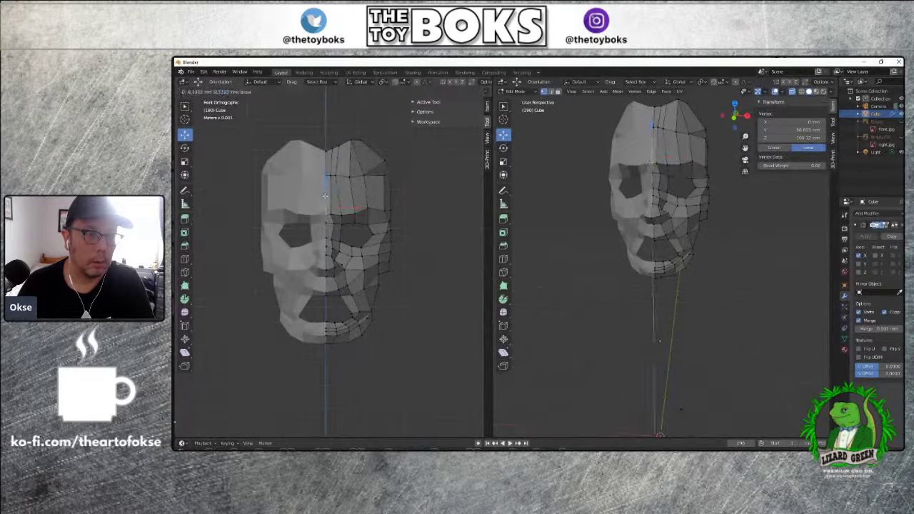
{"action": "left_click", "coordinate": [357, 208]}
{"action": "left_click", "coordinate": [368, 224]}
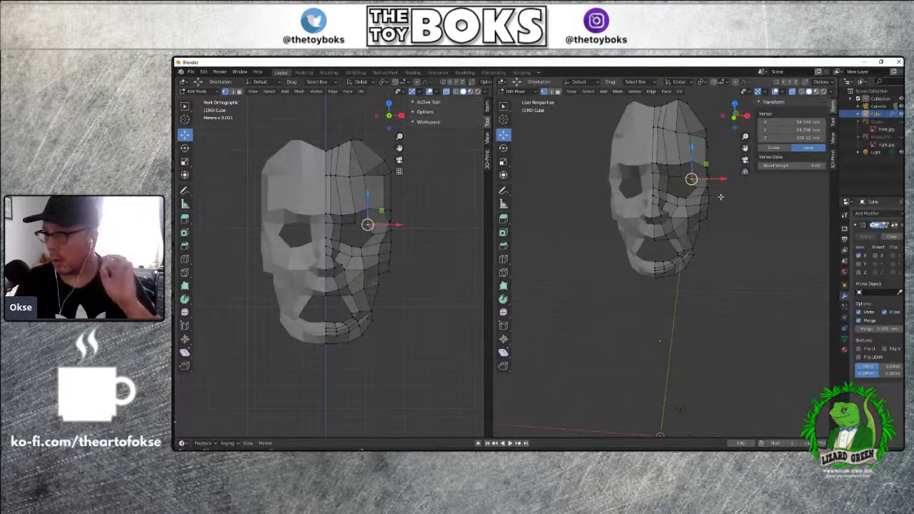
{"action": "left_click", "coordinate": [391, 210]}
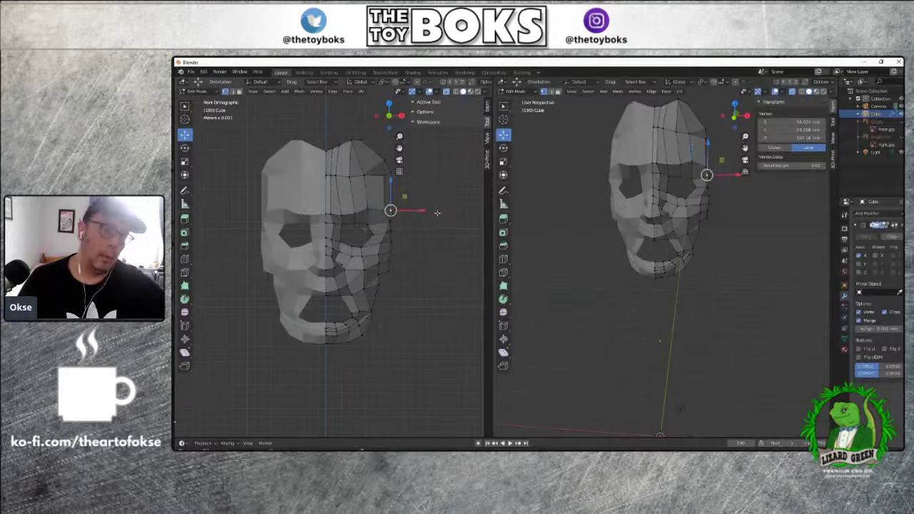
{"action": "middle_click_drag", "start_coordinate": [427, 215], "coordinate": [347, 270]}
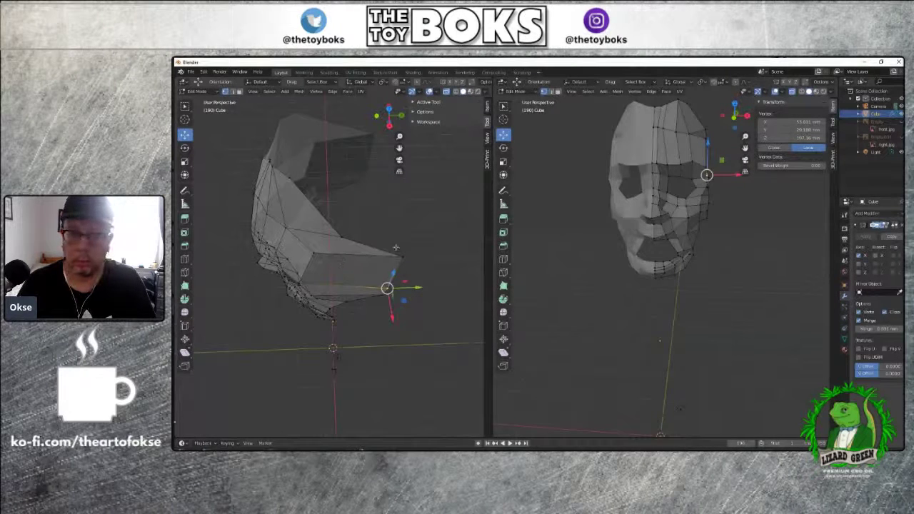
{"action": "left_click", "coordinate": [397, 213]}
{"action": "key", "text": "KP_1"}
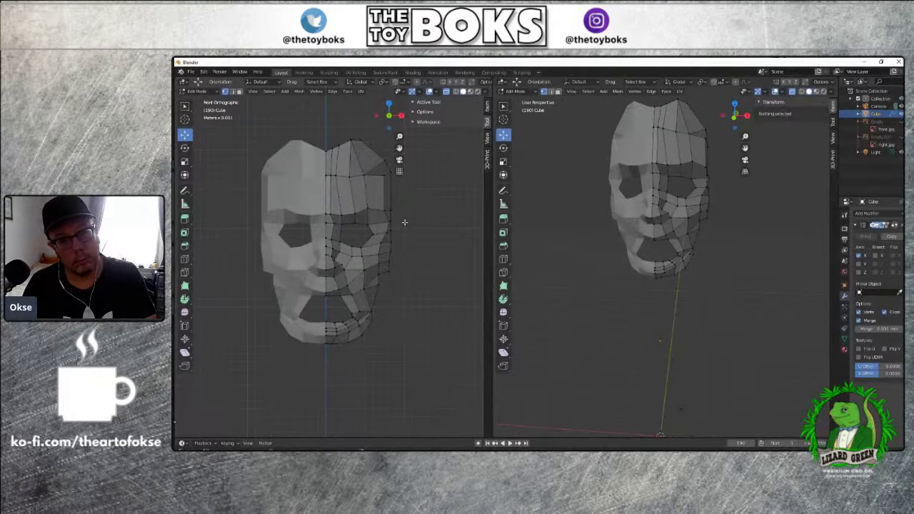
Switch to face selection and delete only the large upper outer forehead face, keeping its edges
{"action": "middle_click_drag", "start_coordinate": [416, 219], "coordinate": [314, 236]}
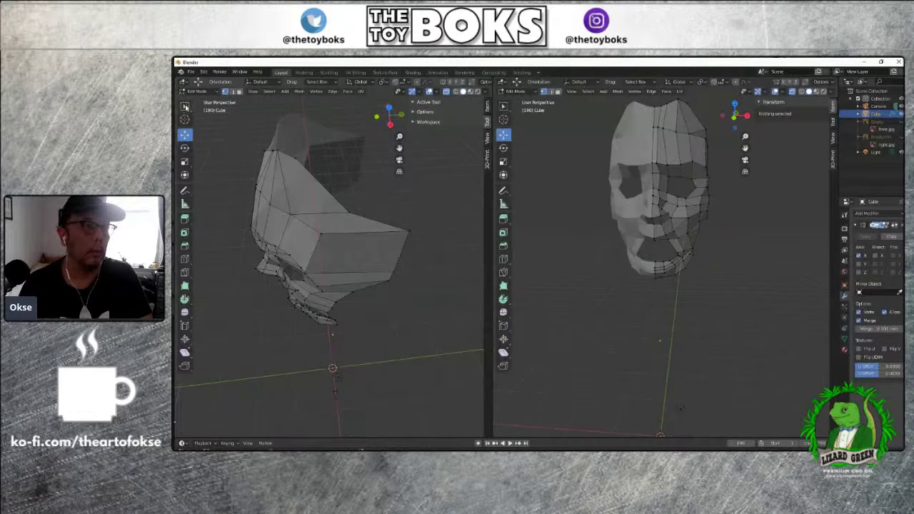
{"action": "left_click", "coordinate": [185, 106]}
{"action": "left_click", "coordinate": [239, 92]}
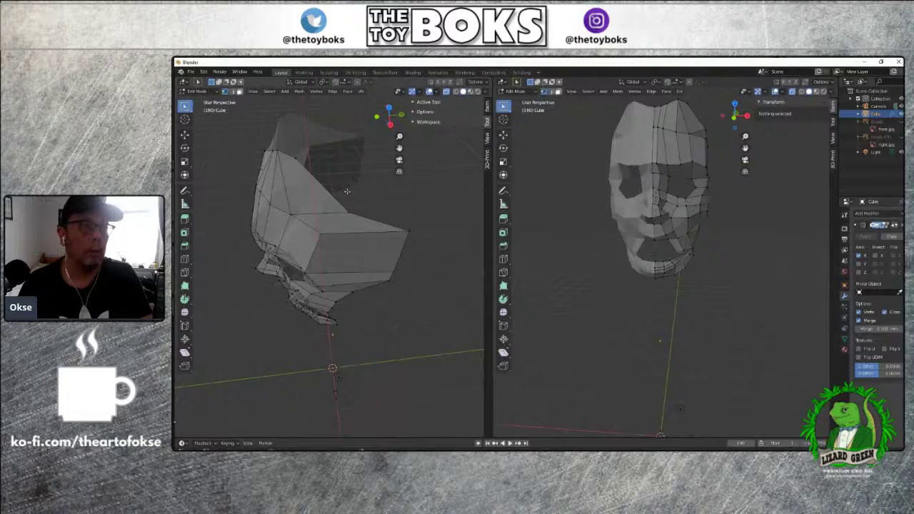
{"action": "middle_click_drag", "start_coordinate": [383, 192], "coordinate": [368, 164]}
{"action": "left_click", "coordinate": [365, 163]}
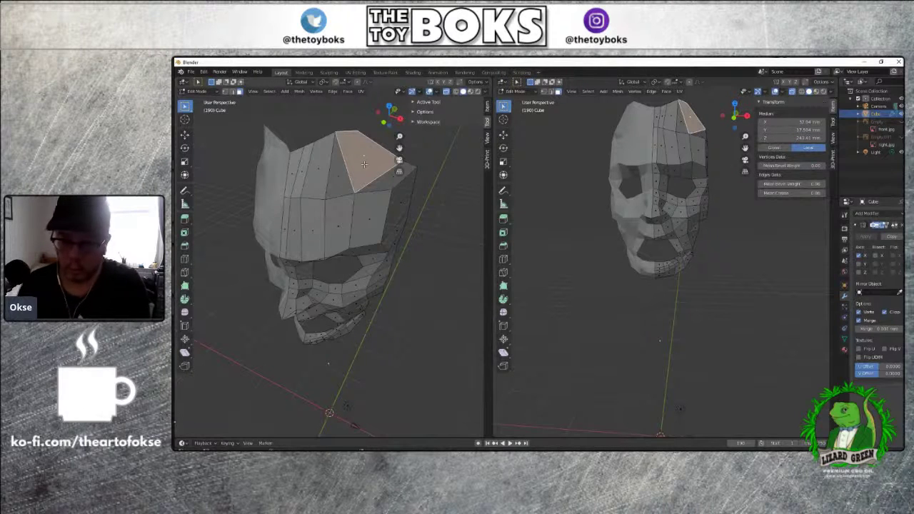
{"action": "key", "text": "x"}
{"action": "left_click", "coordinate": [348, 184]}
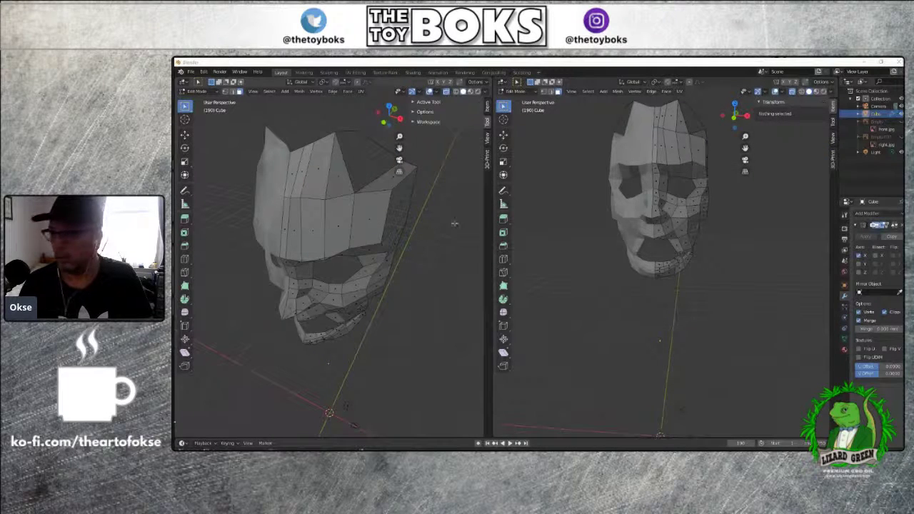
Delete only the remaining upper face above the temple, keeping its edges
{"action": "left_click", "coordinate": [477, 193]}
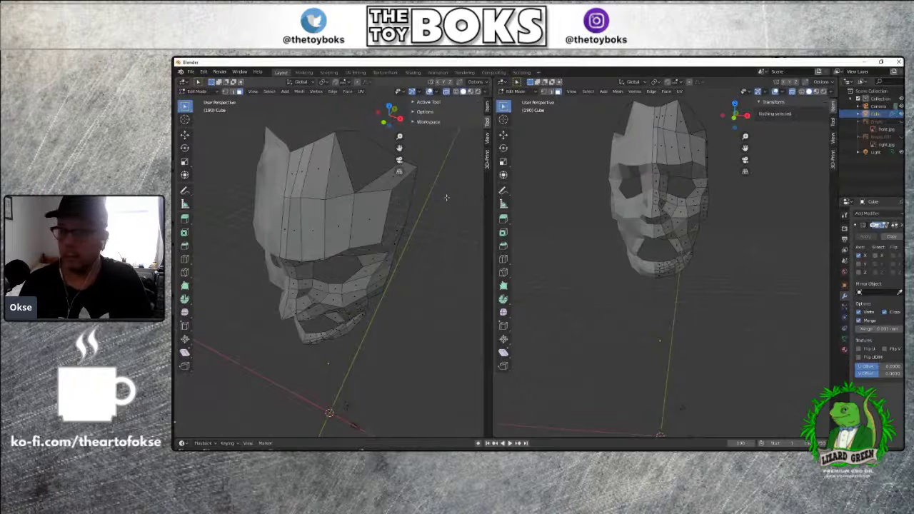
{"action": "middle_click_drag", "start_coordinate": [449, 209], "coordinate": [401, 197]}
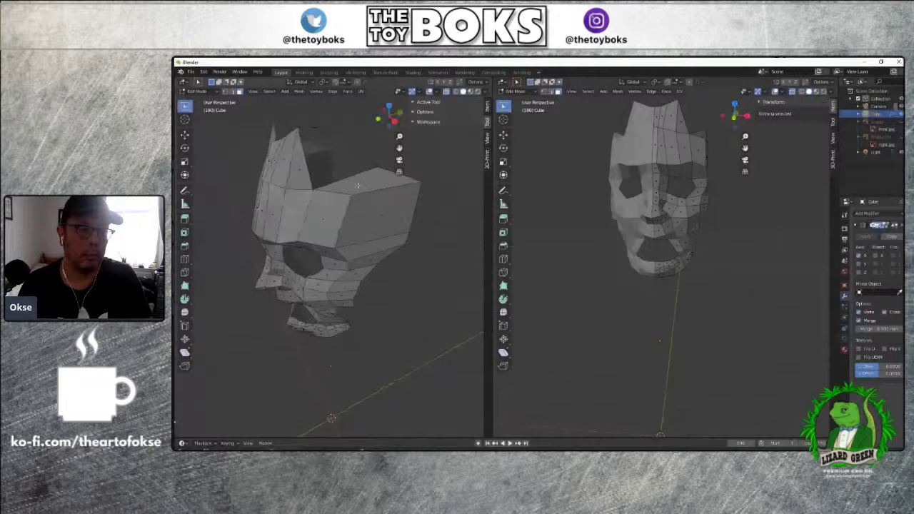
{"action": "left_click", "coordinate": [357, 185]}
{"action": "key", "text": "x"}
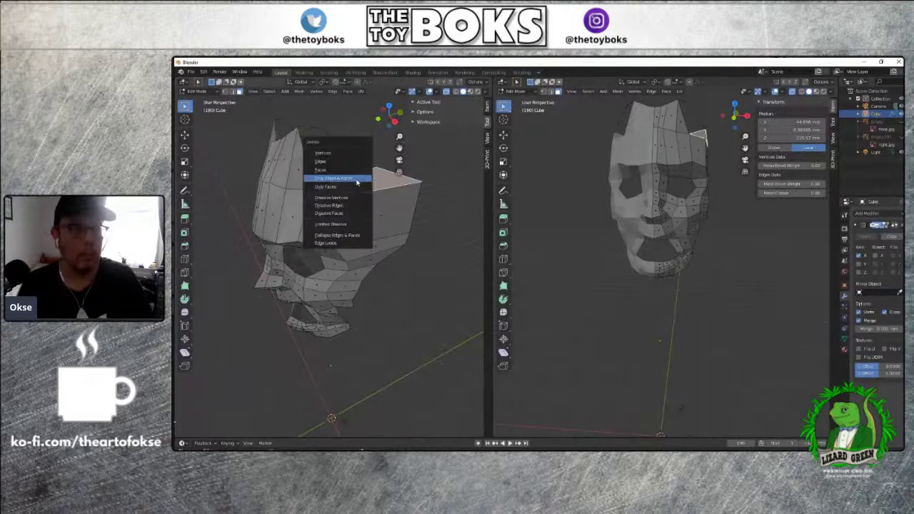
{"action": "left_click", "coordinate": [348, 187]}
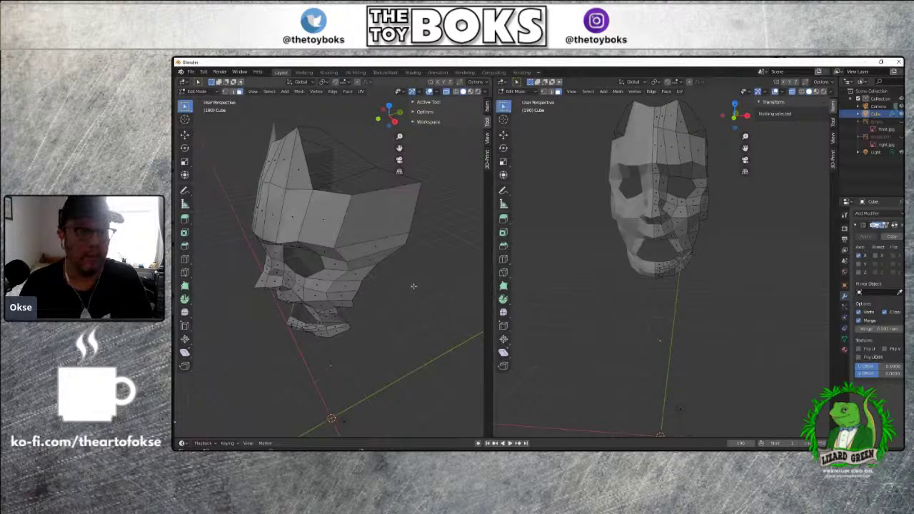
Delete the leftover edges above the temple and along the crown with Only Edges & Faces
{"action": "middle_click_drag", "start_coordinate": [421, 268], "coordinate": [432, 286]}
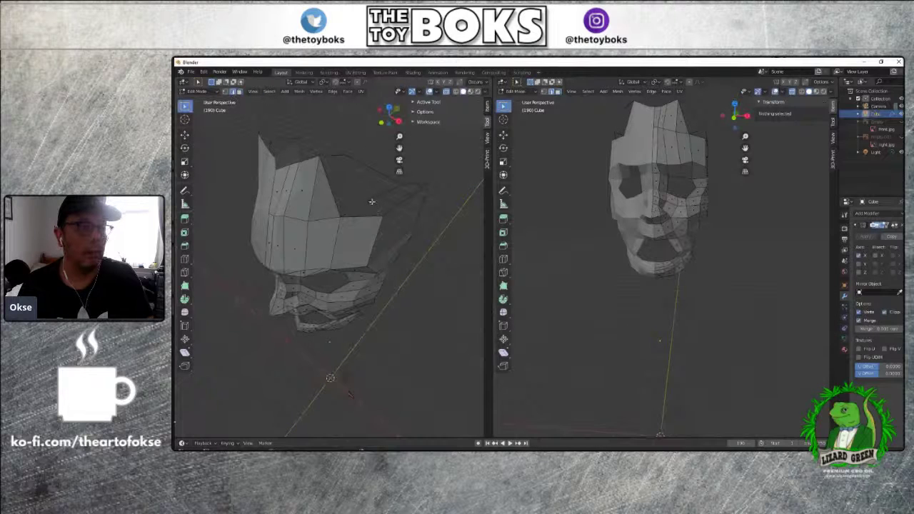
{"action": "left_click", "coordinate": [371, 200]}
{"action": "key", "text": "x"}
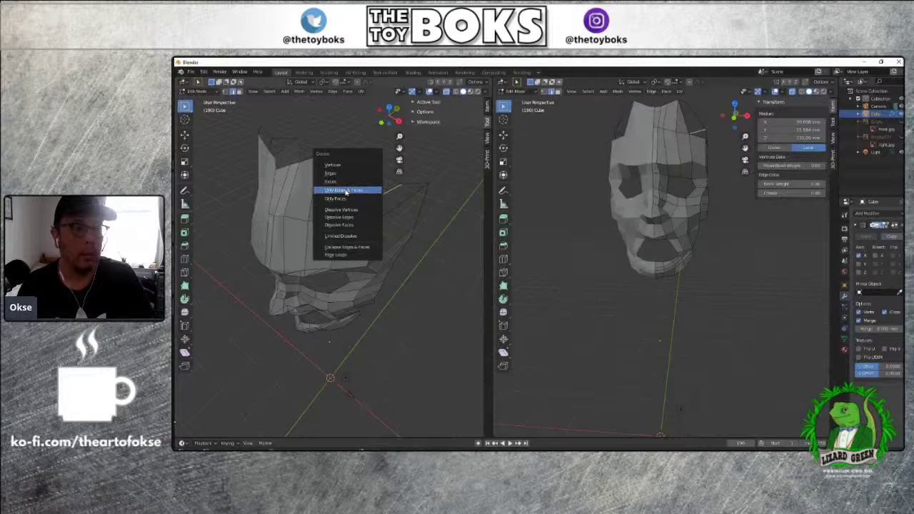
{"action": "left_click", "coordinate": [346, 190]}
{"action": "left_click", "coordinate": [378, 174]}
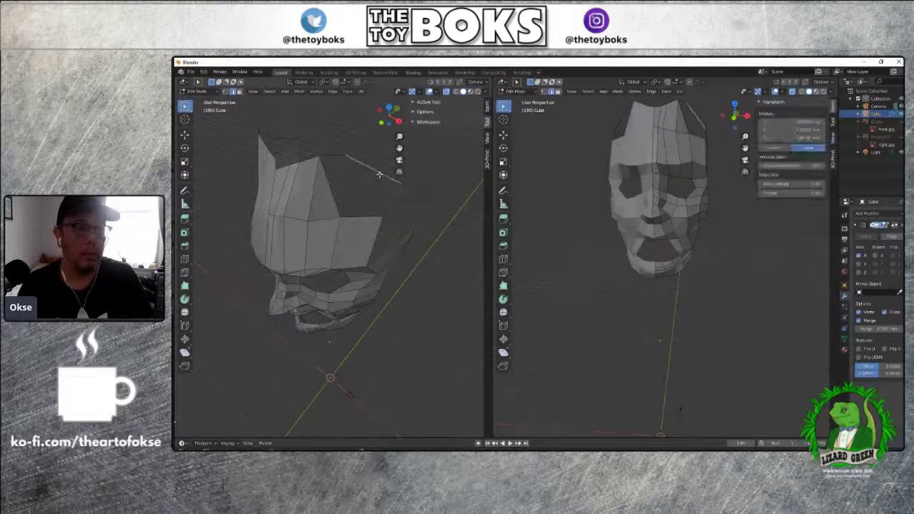
{"action": "left_click", "coordinate": [328, 156], "text": "ctrl"}
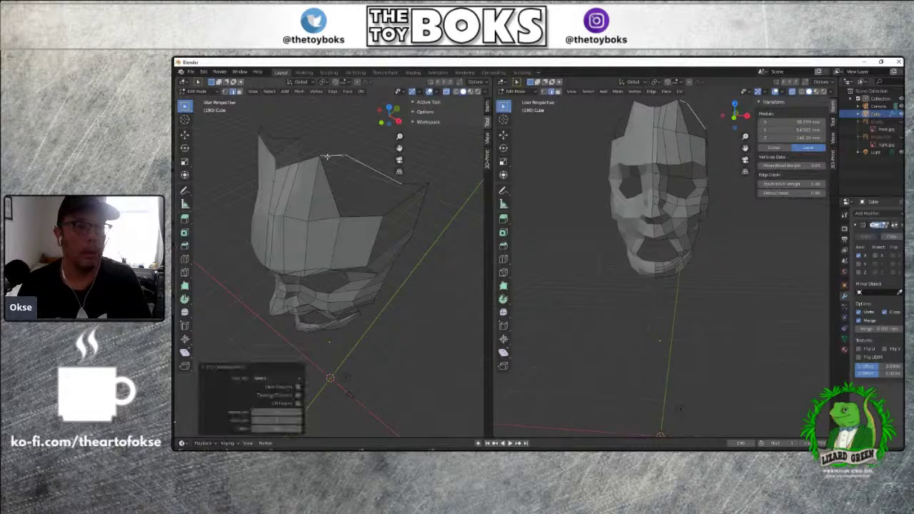
{"action": "left_click", "coordinate": [415, 183], "text": "ctrl"}
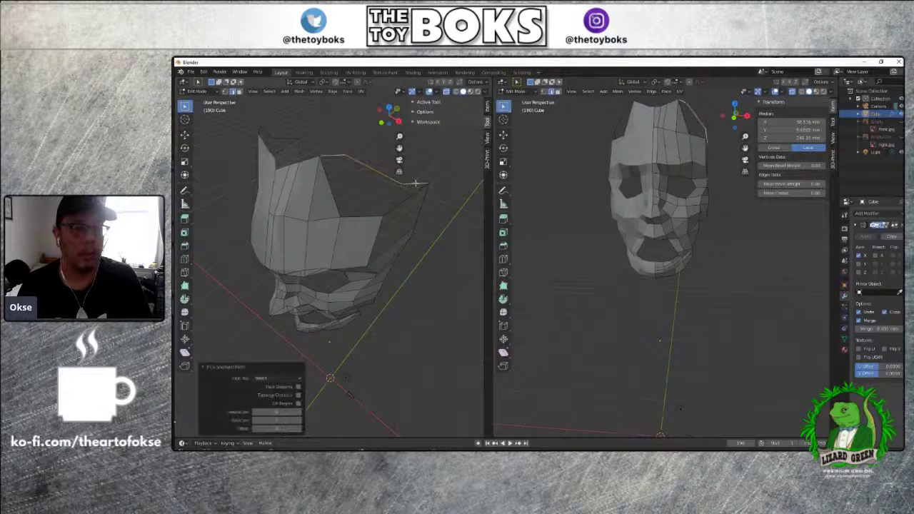
{"action": "key", "text": "x"}
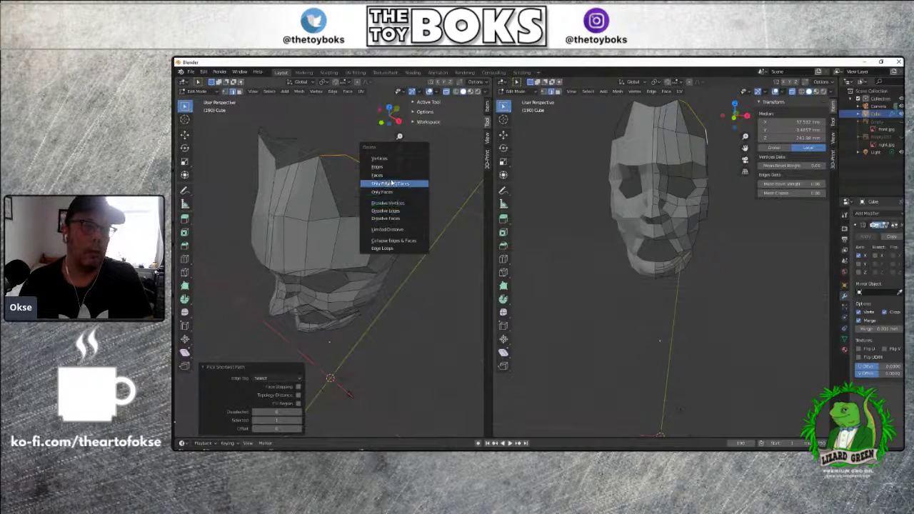
{"action": "left_click", "coordinate": [392, 185]}
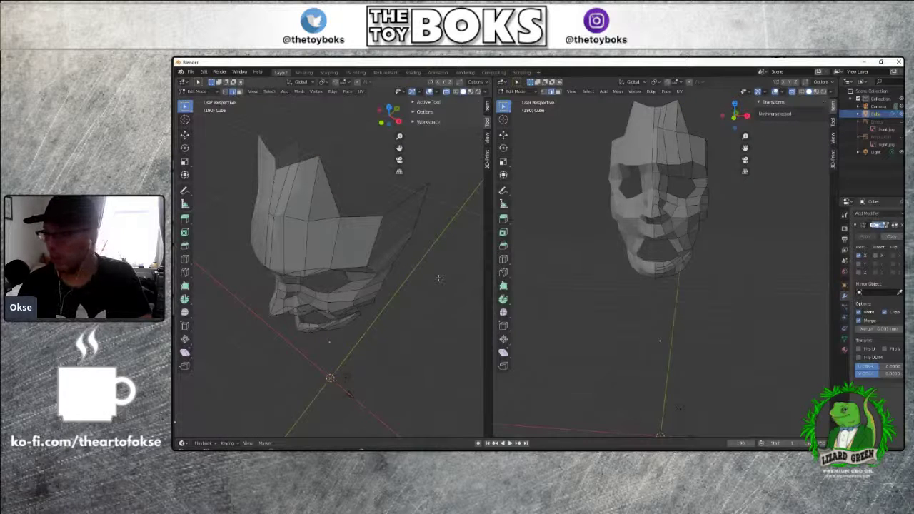
Switch to the Move tool and vertex selection, and lower the brow vertex above the outer part of the eye along Z
{"action": "middle_click_drag", "start_coordinate": [435, 278], "coordinate": [427, 237]}
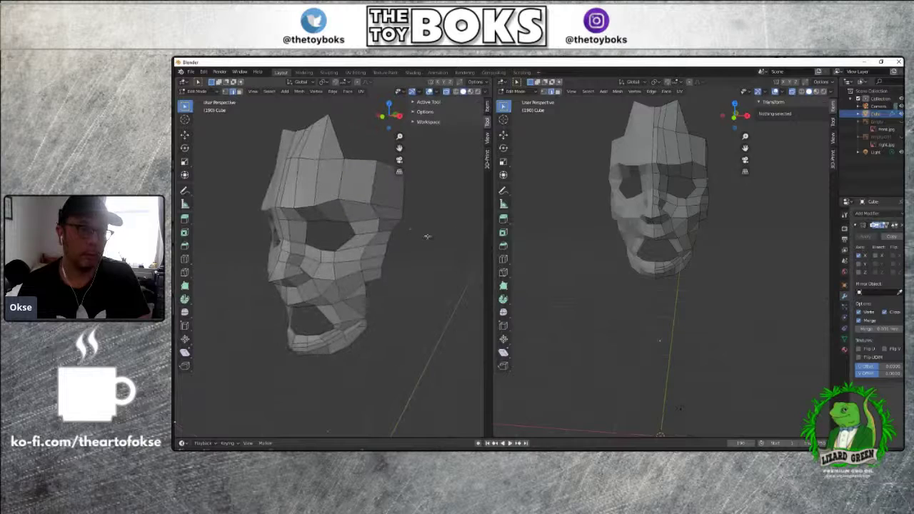
{"action": "left_click", "coordinate": [185, 136]}
{"action": "left_click", "coordinate": [227, 92]}
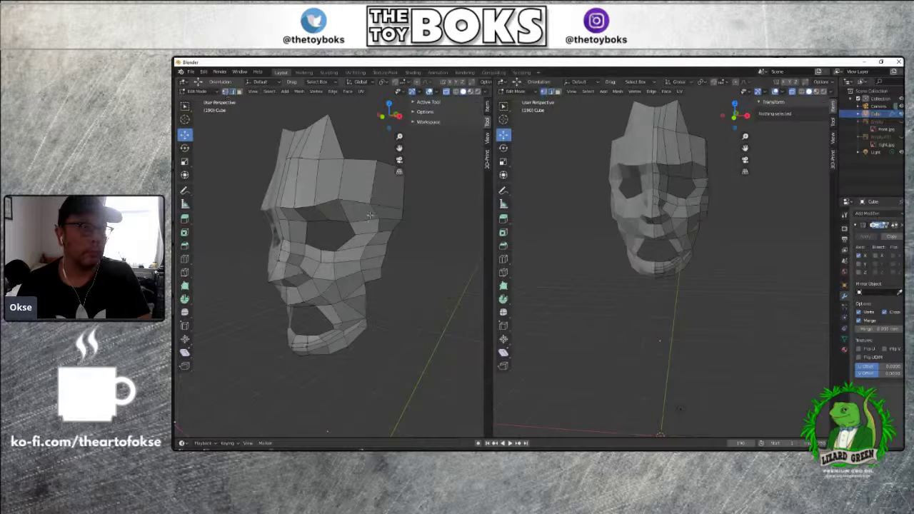
{"action": "left_click", "coordinate": [338, 199]}
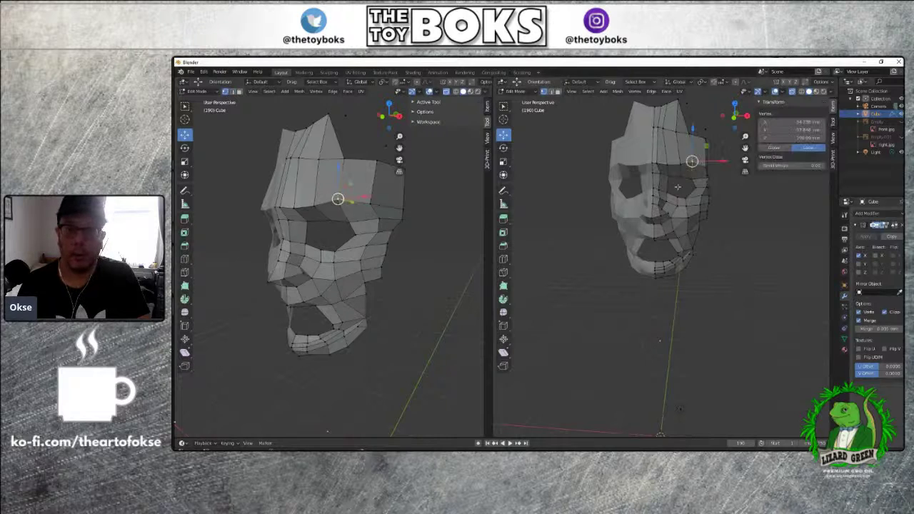
{"action": "left_click_drag", "start_coordinate": [337, 172], "coordinate": [337, 180]}
{"action": "middle_click_drag", "start_coordinate": [337, 180], "coordinate": [398, 317]}
Reposition the upper eye rim vertex and the outer eye rim vertex along Y
{"action": "left_click", "coordinate": [367, 226]}
{"action": "left_click_drag", "start_coordinate": [350, 222], "coordinate": [335, 217]}
{"action": "middle_click_drag", "start_coordinate": [334, 217], "coordinate": [369, 216]}
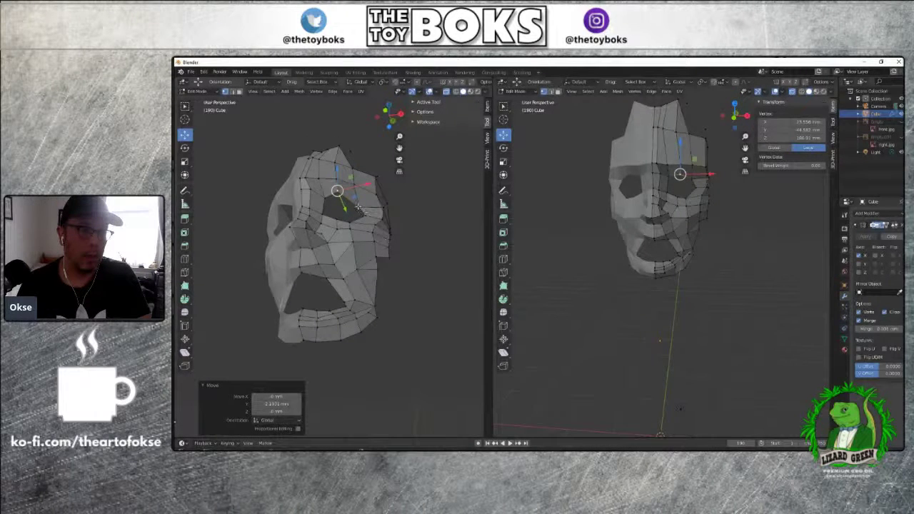
{"action": "left_click", "coordinate": [359, 208]}
{"action": "key", "text": "g"}
{"action": "key", "text": "y"}
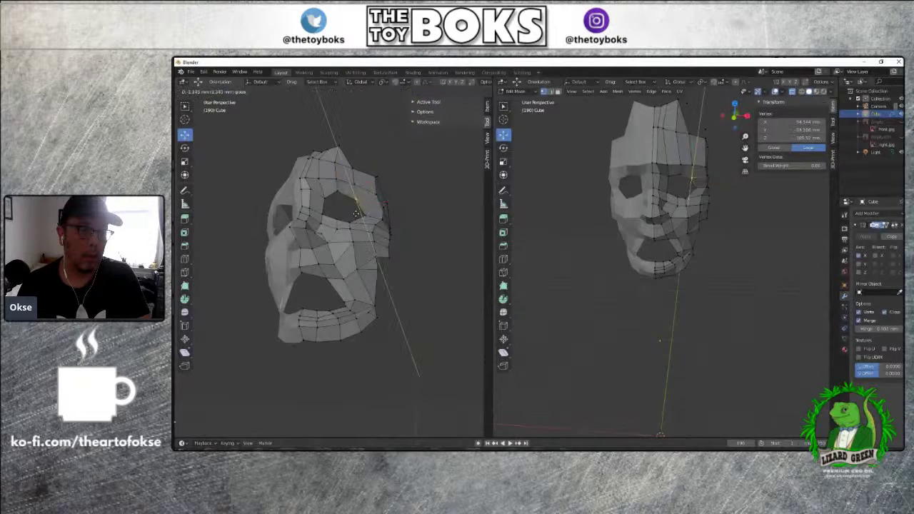
{"action": "left_click", "coordinate": [353, 210]}
{"action": "middle_click_drag", "start_coordinate": [413, 261], "coordinate": [401, 287]}
Reposition the outermost brow vertex and its inner neighbour along Y to smooth the brow curve
{"action": "left_click", "coordinate": [372, 201]}
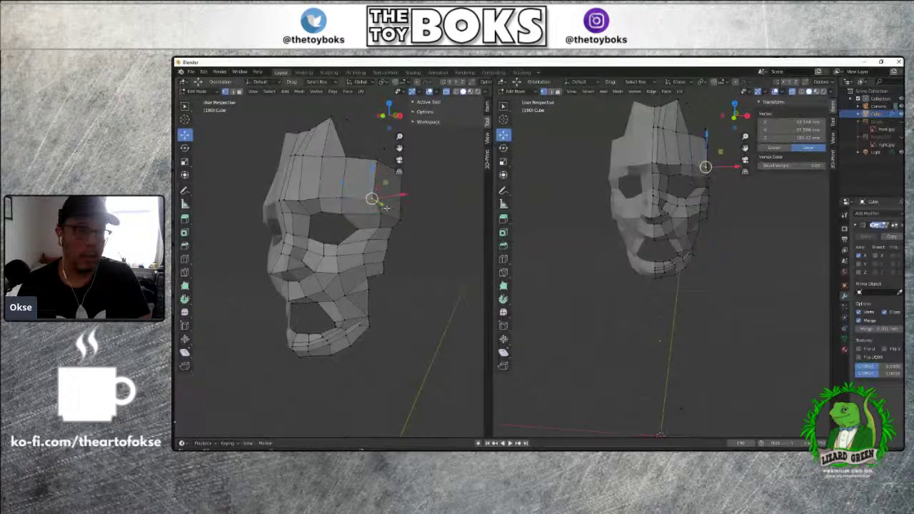
{"action": "key", "text": "g"}
{"action": "key", "text": "y"}
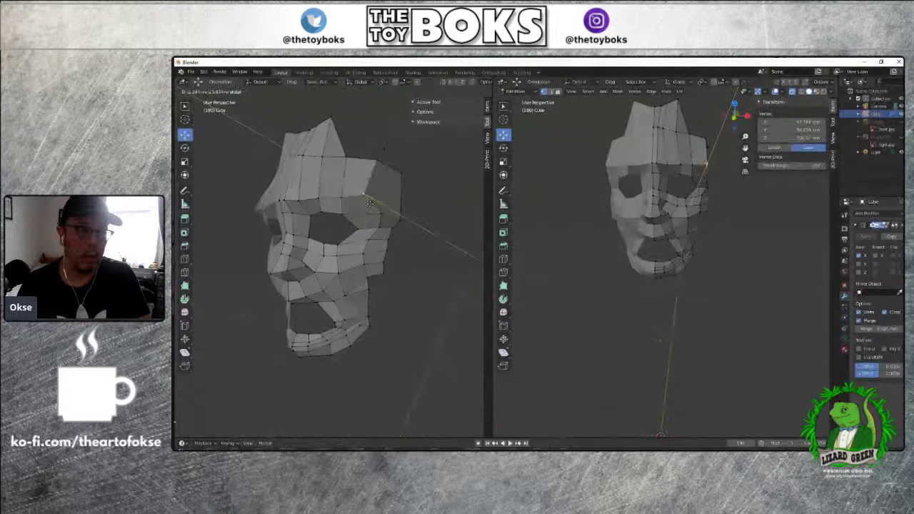
{"action": "left_click", "coordinate": [363, 200]}
{"action": "left_click", "coordinate": [342, 195]}
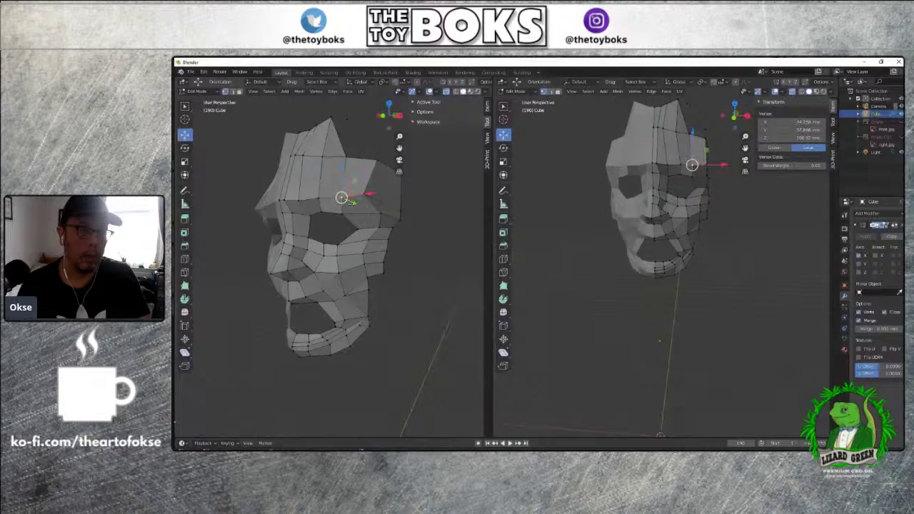
{"action": "key", "text": "g"}
{"action": "key", "text": "y"}
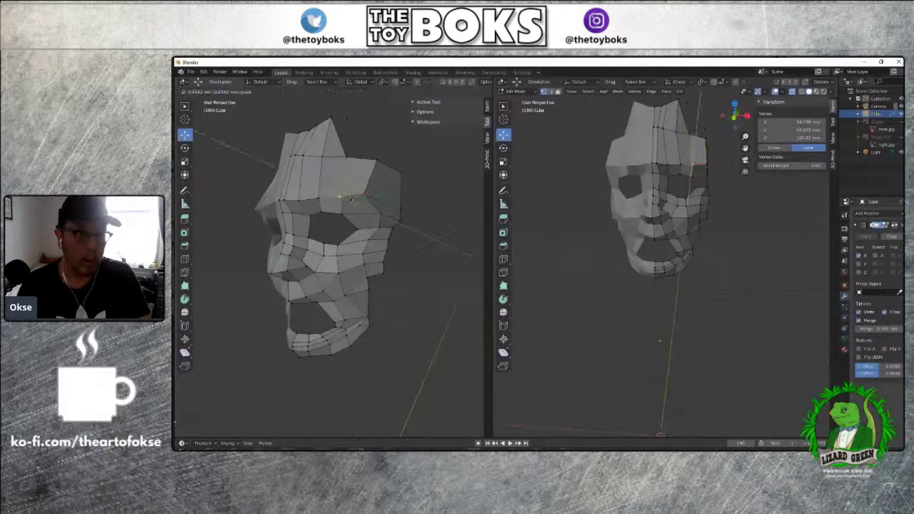
{"action": "left_click", "coordinate": [350, 200]}
Move the upper forehead vertex above the outer part of the eye along Y
{"action": "middle_click_drag", "start_coordinate": [350, 200], "coordinate": [355, 185]}
{"action": "left_click", "coordinate": [362, 179]}
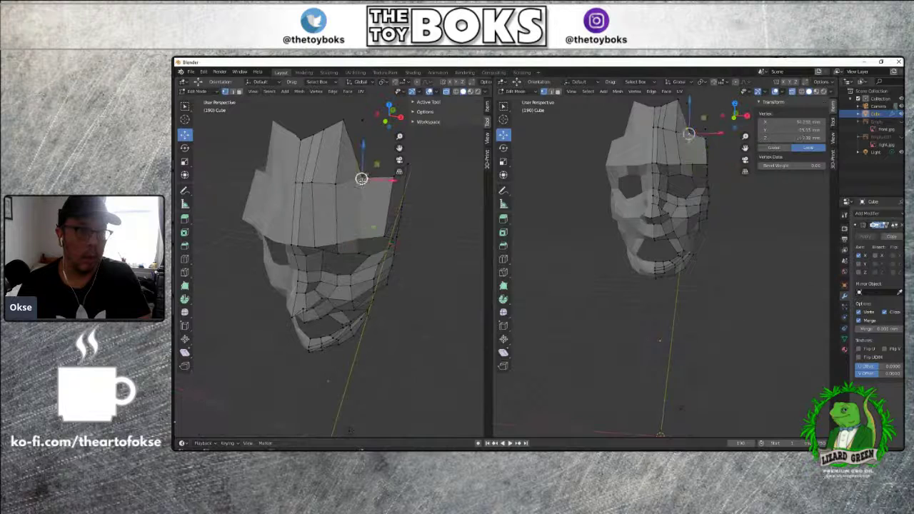
{"action": "key", "text": "g"}
{"action": "key", "text": "y"}
{"action": "left_click", "coordinate": [357, 183]}
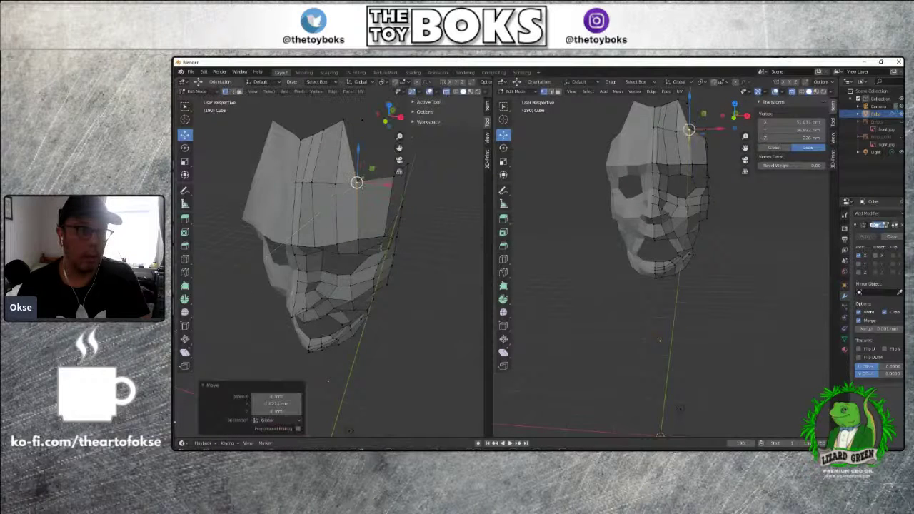
{"action": "middle_click_drag", "start_coordinate": [433, 305], "coordinate": [424, 267]}
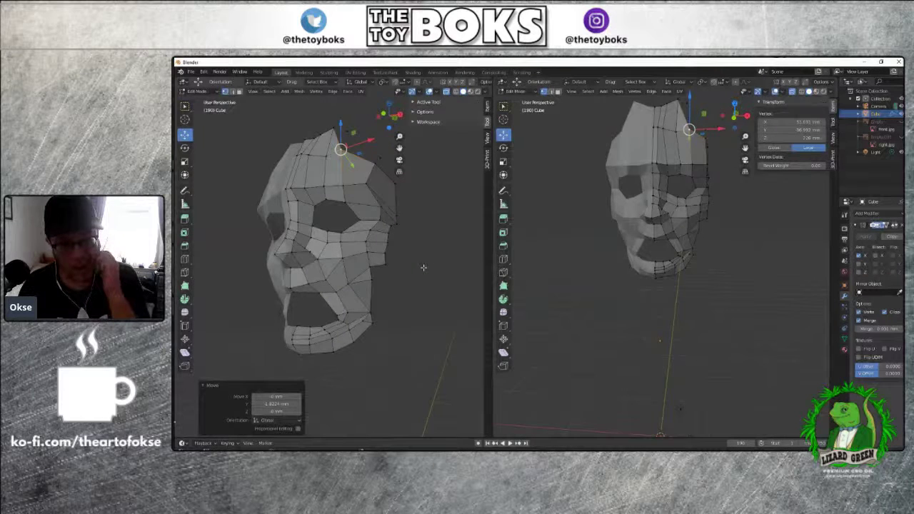
{"action": "middle_click_drag", "start_coordinate": [423, 267], "coordinate": [441, 295]}
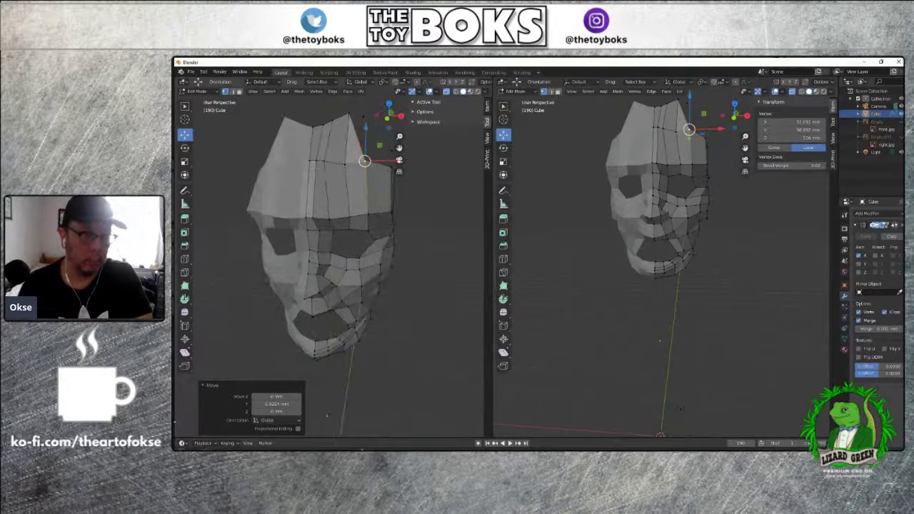
Adjust two vertices on the side of the nose bridge along X
{"action": "left_click", "coordinate": [314, 273]}
{"action": "key", "text": "g"}
{"action": "key", "text": "x"}
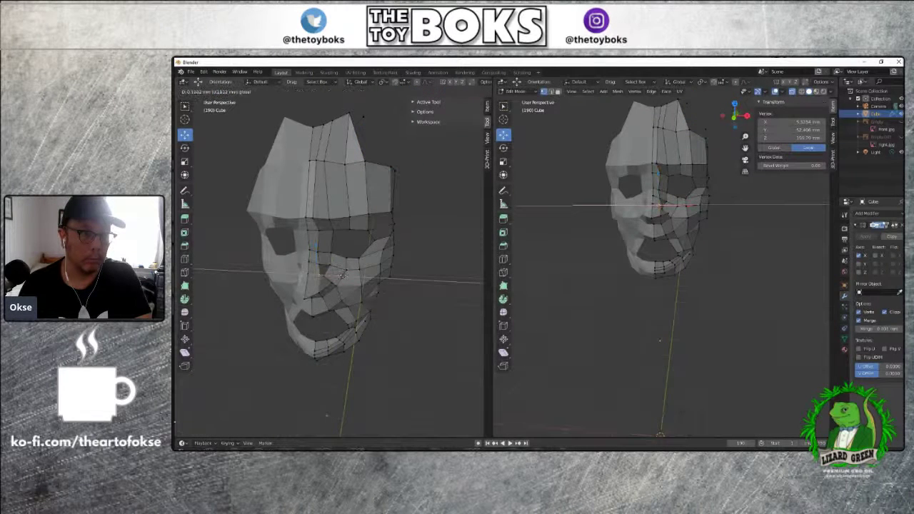
{"action": "left_click_drag", "start_coordinate": [343, 276], "coordinate": [343, 265]}
{"action": "left_click", "coordinate": [320, 264]}
{"action": "middle_click_drag", "start_coordinate": [343, 266], "coordinate": [382, 298]}
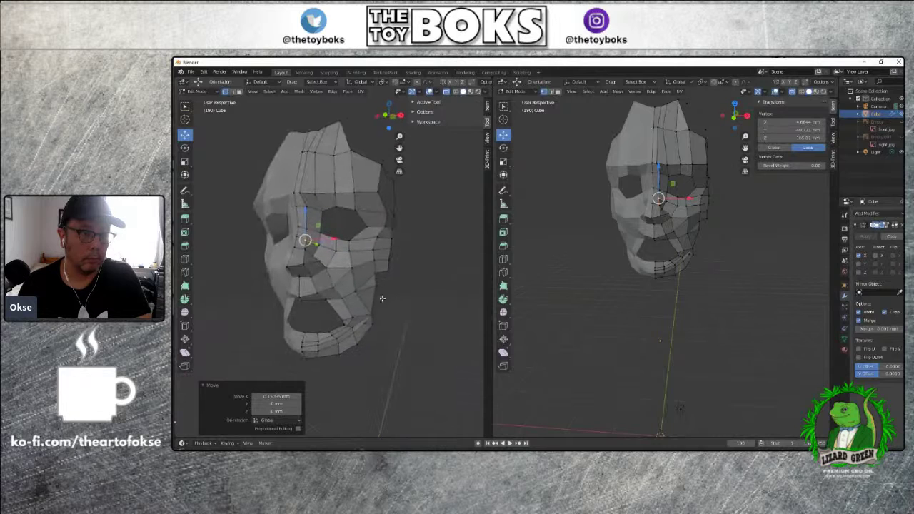
Move the vertex between the side of the nose and the cheek along X, and select the vertex below the nose
{"action": "left_click", "coordinate": [313, 256]}
{"action": "key", "text": "g"}
{"action": "key", "text": "x"}
{"action": "left_click", "coordinate": [344, 255]}
{"action": "middle_click_drag", "start_coordinate": [343, 257], "coordinate": [384, 304]}
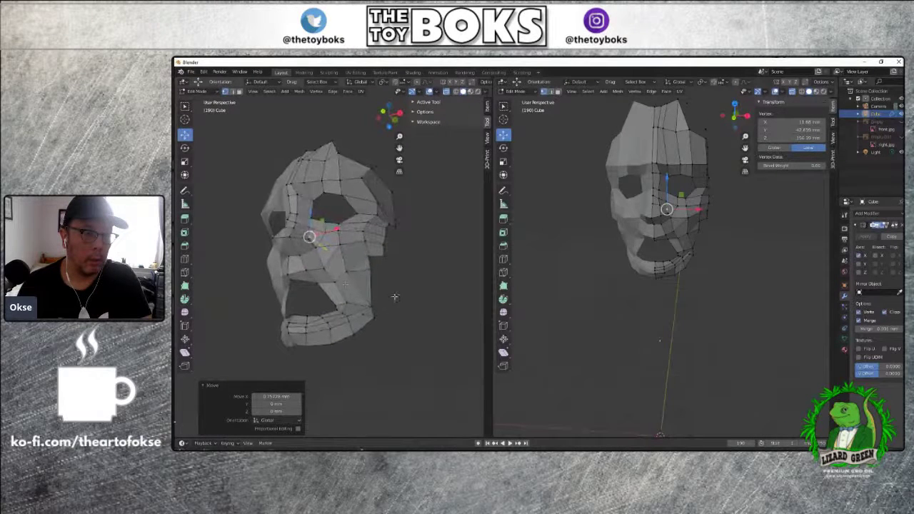
{"action": "left_click", "coordinate": [299, 254]}
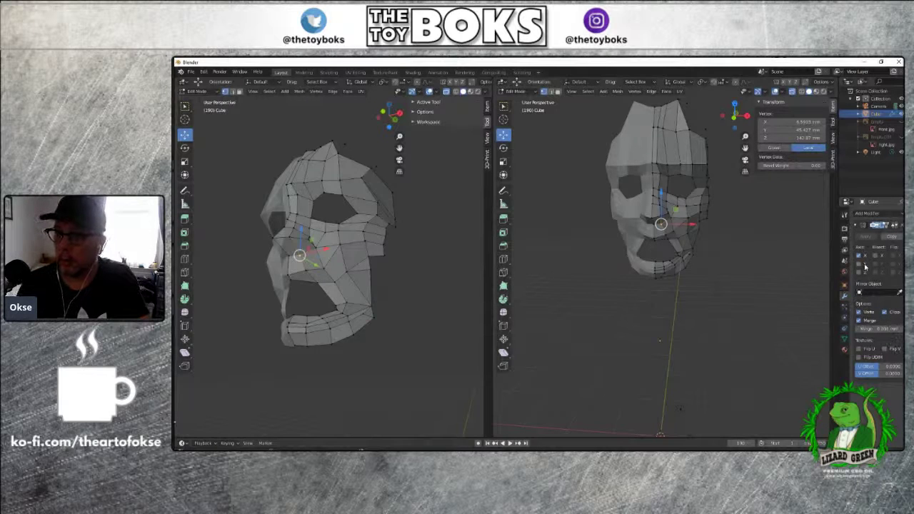
{"action": "left_click", "coordinate": [876, 213]}
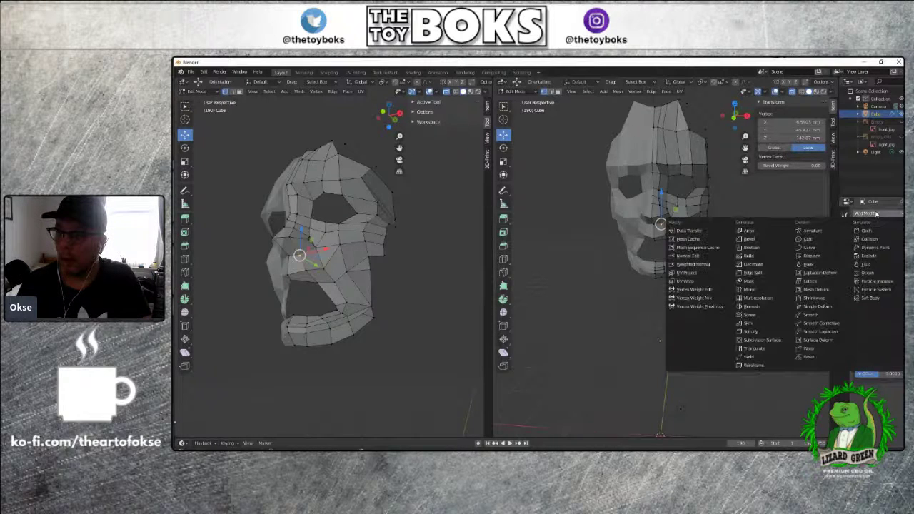
{"action": "left_click", "coordinate": [763, 332]}
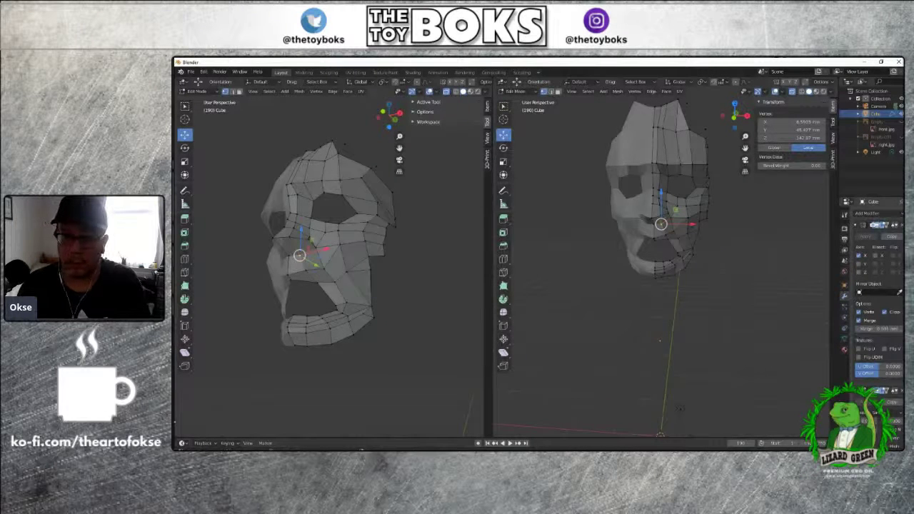
{"action": "mouse_move", "coordinate": [734, 311]}
{"action": "middle_mouse_down"}
{"action": "mouse_move", "coordinate": [743, 306]}
{"action": "mouse_move", "coordinate": [732, 285]}
{"action": "mouse_move", "coordinate": [645, 304]}
{"action": "mouse_move", "coordinate": [778, 312]}
{"action": "mouse_move", "coordinate": [736, 310]}
{"action": "middle_mouse_up"}
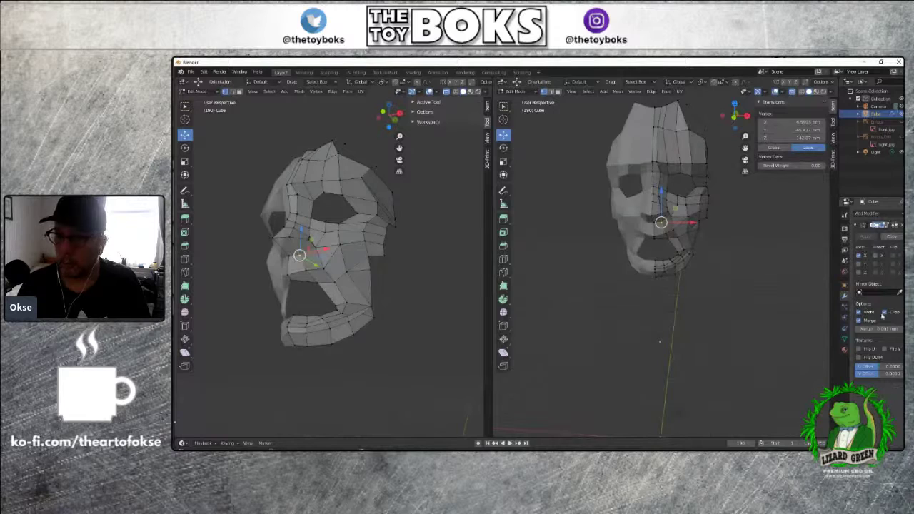
Add a Subdivision Surface modifier to the mirrored face mesh and clear the vertex selection
{"action": "left_click", "coordinate": [867, 214]}
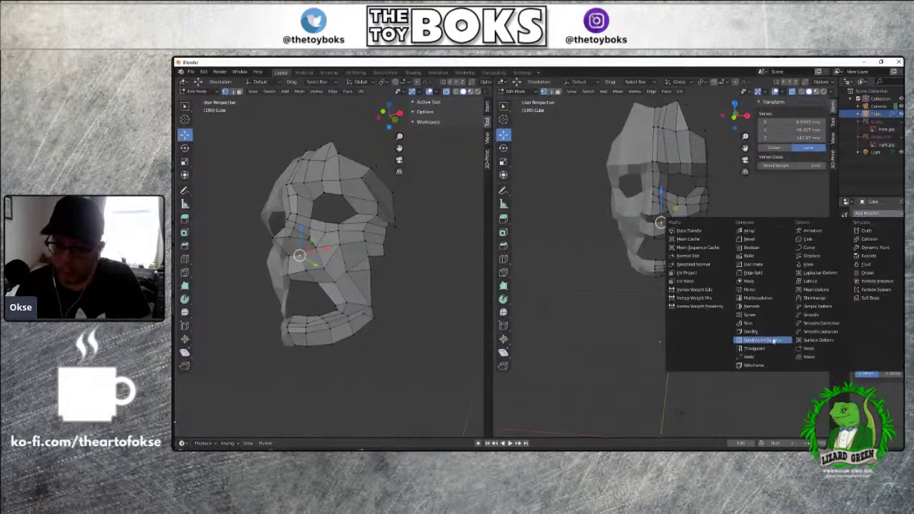
{"action": "left_click", "coordinate": [749, 289]}
{"action": "middle_click_drag", "start_coordinate": [742, 270], "coordinate": [722, 246]}
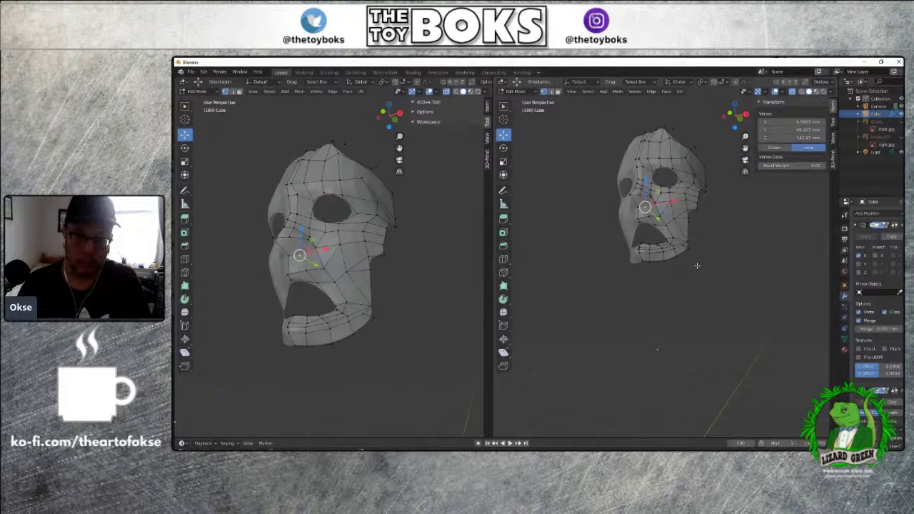
{"action": "left_click", "coordinate": [722, 263]}
{"action": "middle_click_drag", "start_coordinate": [722, 263], "coordinate": [711, 291]}
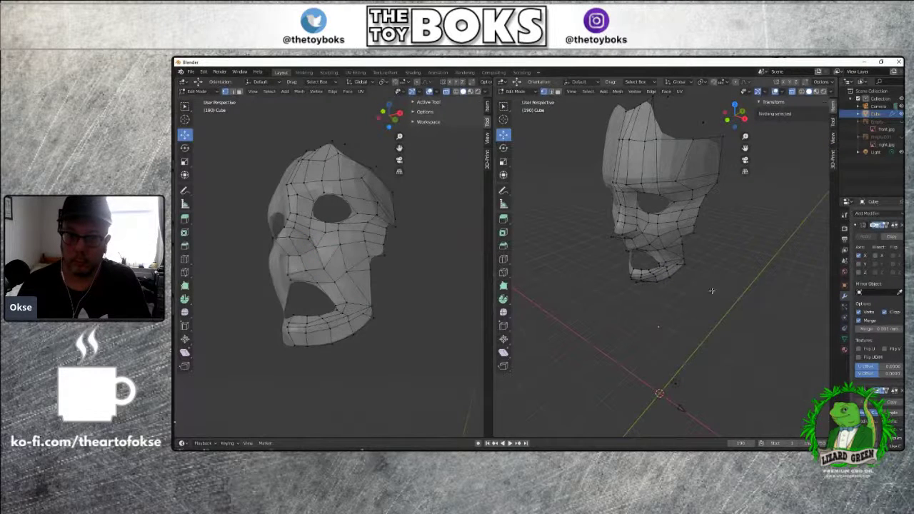
Move the nose tip vertex along Y
{"action": "left_click", "coordinate": [622, 235]}
{"action": "key", "text": "g"}
{"action": "key", "text": "y"}
{"action": "left_click", "coordinate": [634, 230]}
{"action": "middle_click_drag", "start_coordinate": [634, 230], "coordinate": [657, 340]}
Adjust the outermost brow vertex at the temple along Y in two moves
{"action": "left_click", "coordinate": [679, 177]}
{"action": "key", "text": "g"}
{"action": "key", "text": "y"}
{"action": "left_click", "coordinate": [680, 177]}
{"action": "key", "text": "g"}
{"action": "key", "text": "y"}
{"action": "left_click", "coordinate": [693, 175]}
{"action": "middle_click_drag", "start_coordinate": [693, 175], "coordinate": [698, 275]}
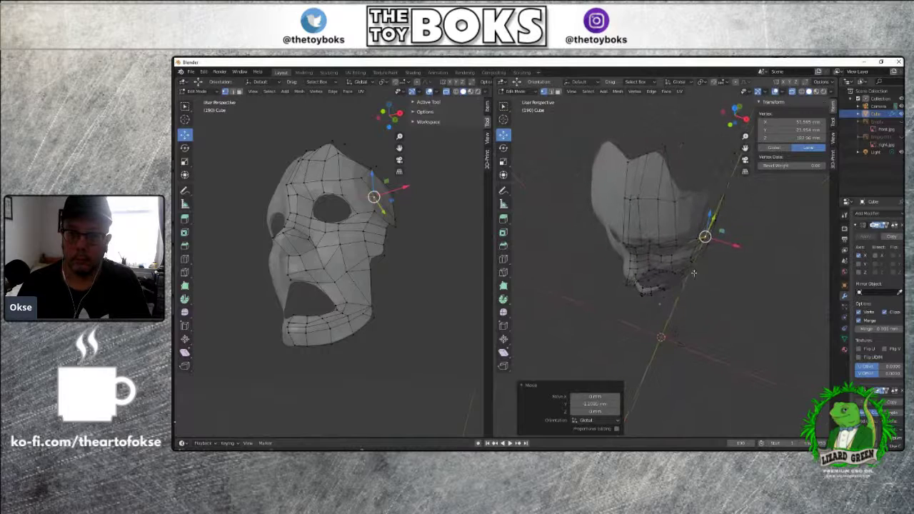
Move the brow vertex above the inner part of the eye along Y
{"action": "left_click", "coordinate": [649, 241]}
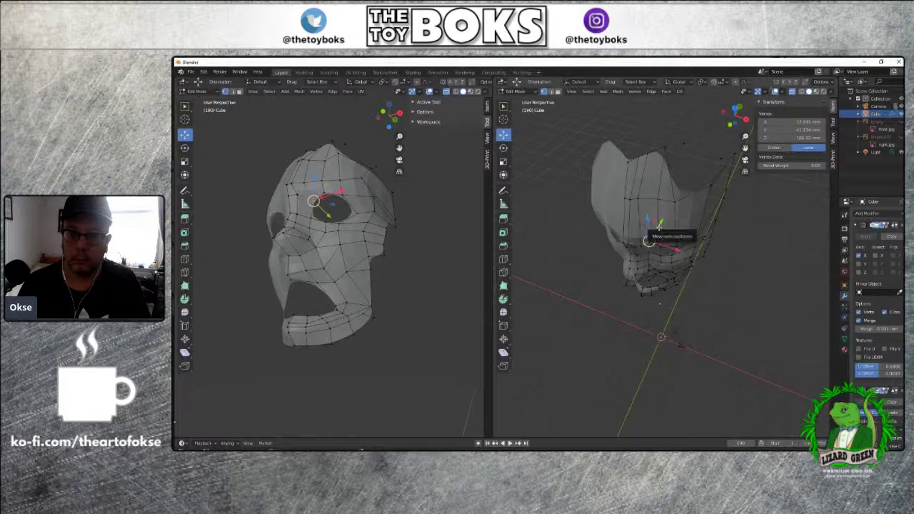
{"action": "key", "text": "g"}
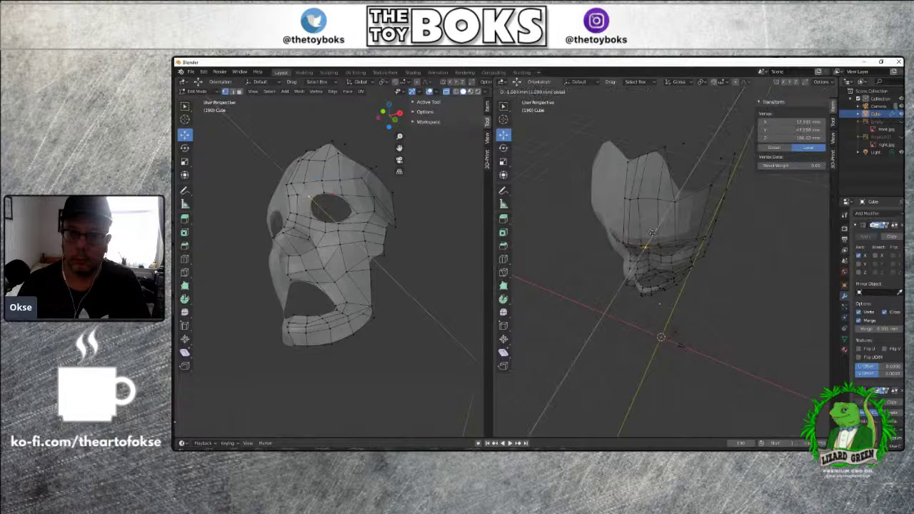
{"action": "left_click", "coordinate": [652, 233]}
{"action": "middle_click_drag", "start_coordinate": [652, 233], "coordinate": [623, 180]}
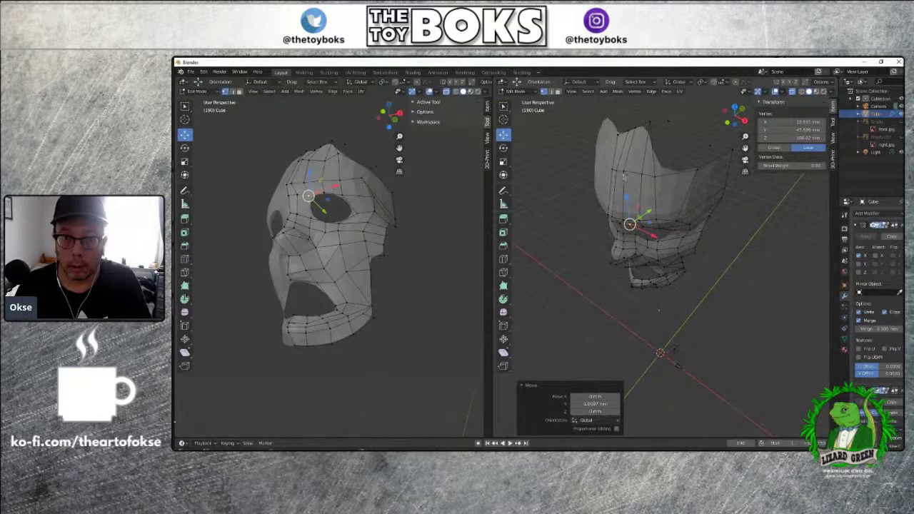
Reposition the upper forehead vertex beside the centre line, adjusting its height along Z
{"action": "left_click", "coordinate": [623, 179]}
{"action": "left_click_drag", "start_coordinate": [638, 164], "coordinate": [622, 157]}
{"action": "middle_click_drag", "start_coordinate": [682, 156], "coordinate": [654, 150]}
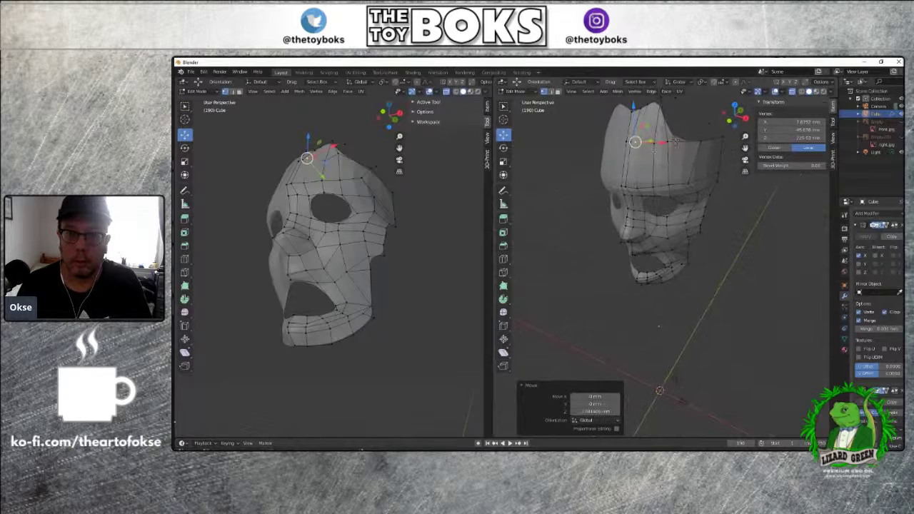
{"action": "left_click_drag", "start_coordinate": [655, 142], "coordinate": [674, 145]}
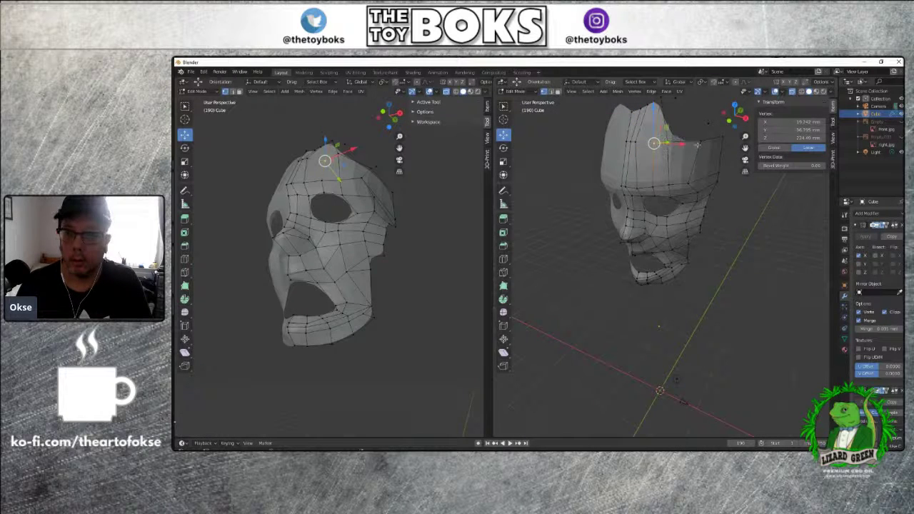
{"action": "left_click", "coordinate": [746, 246]}
Move the cheek vertex above the mouth corner along X
{"action": "mouse_move", "coordinate": [694, 226]}
{"action": "middle_mouse_down"}
{"action": "mouse_move", "coordinate": [753, 211]}
{"action": "mouse_move", "coordinate": [770, 218]}
{"action": "mouse_move", "coordinate": [762, 228]}
{"action": "mouse_move", "coordinate": [707, 222]}
{"action": "mouse_move", "coordinate": [713, 239]}
{"action": "mouse_move", "coordinate": [735, 246]}
{"action": "middle_mouse_up"}
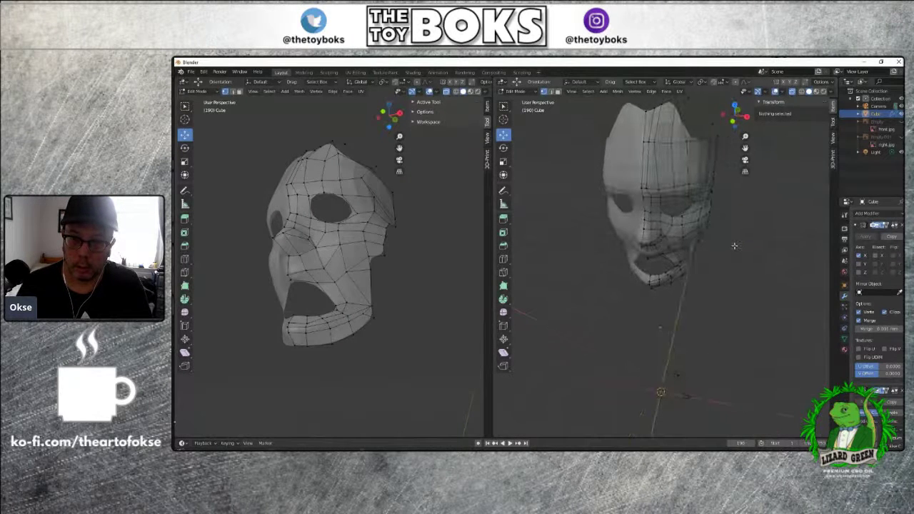
{"action": "left_click", "coordinate": [672, 252]}
{"action": "key", "text": "g"}
{"action": "key", "text": "x"}
{"action": "left_click", "coordinate": [707, 254]}
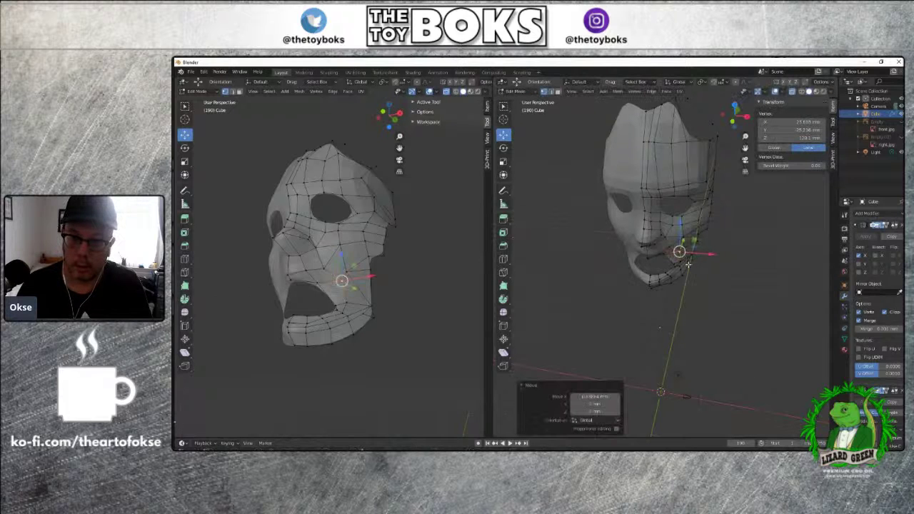
{"action": "middle_click_drag", "start_coordinate": [708, 267], "coordinate": [725, 270]}
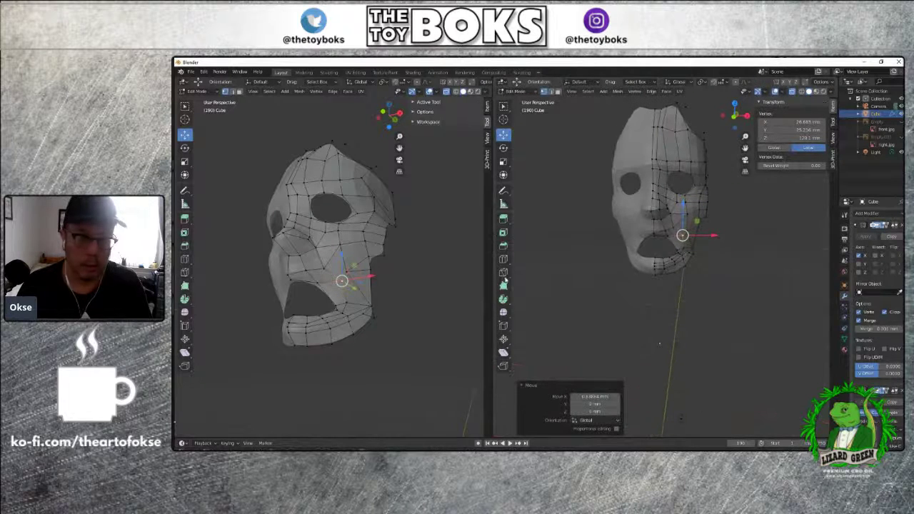
In front view, move the vertex just outside the mouth corner along X
{"action": "left_click", "coordinate": [432, 288]}
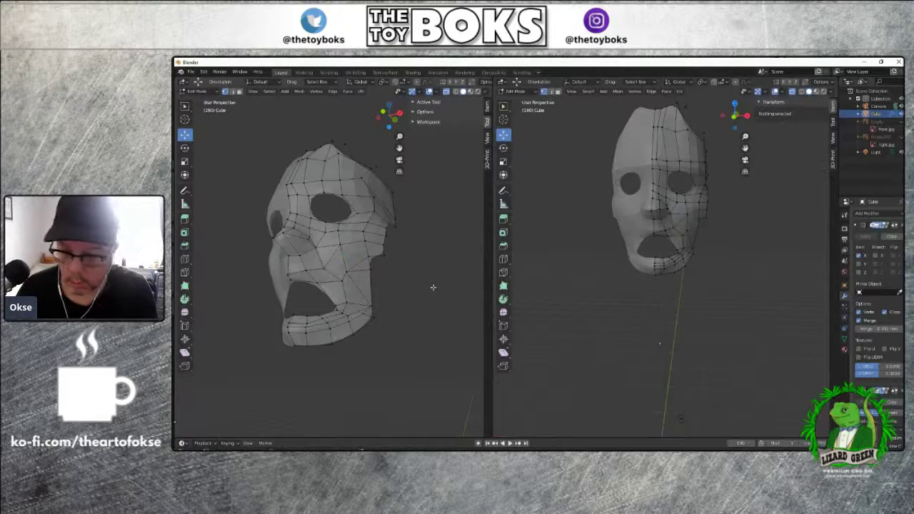
{"action": "key", "text": "KP_1"}
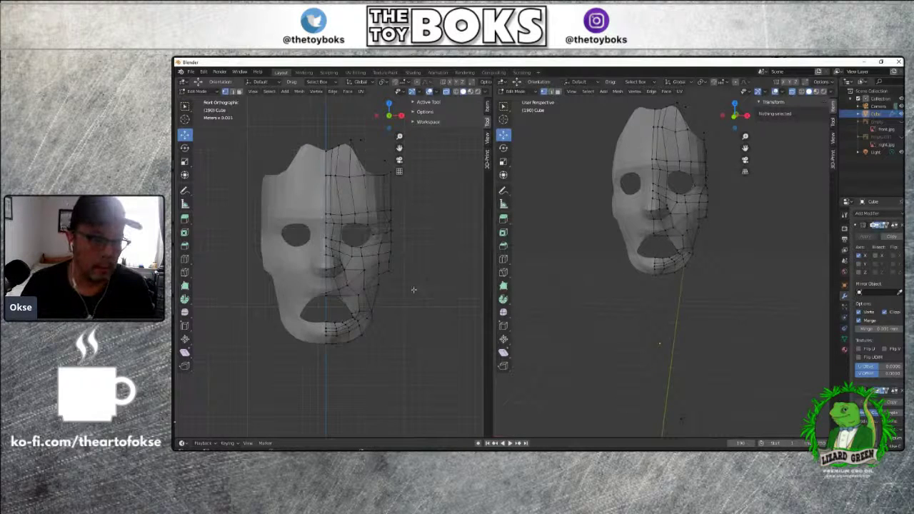
{"action": "scroll", "coordinate": [413, 290], "scroll_direction": "up", "scroll_amount": 3}
{"action": "left_click", "coordinate": [376, 348]}
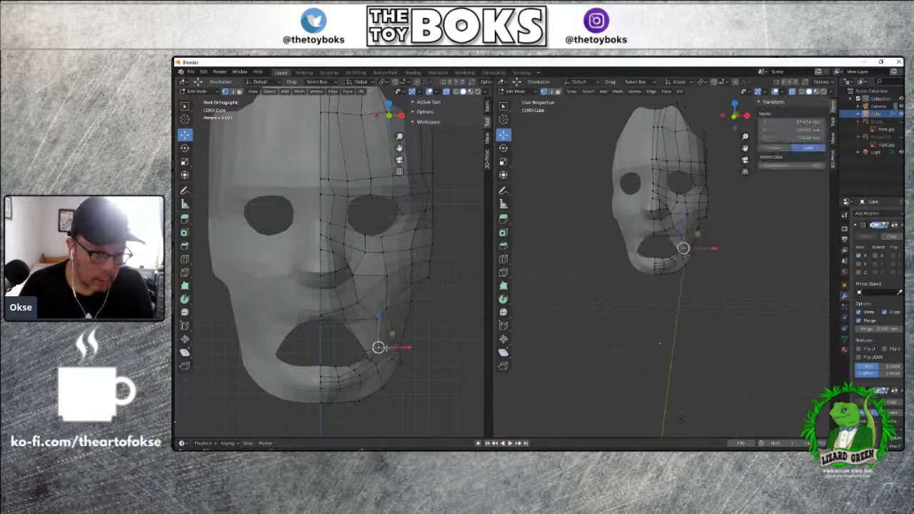
{"action": "key", "text": "g"}
{"action": "key", "text": "x"}
{"action": "left_click", "coordinate": [407, 348]}
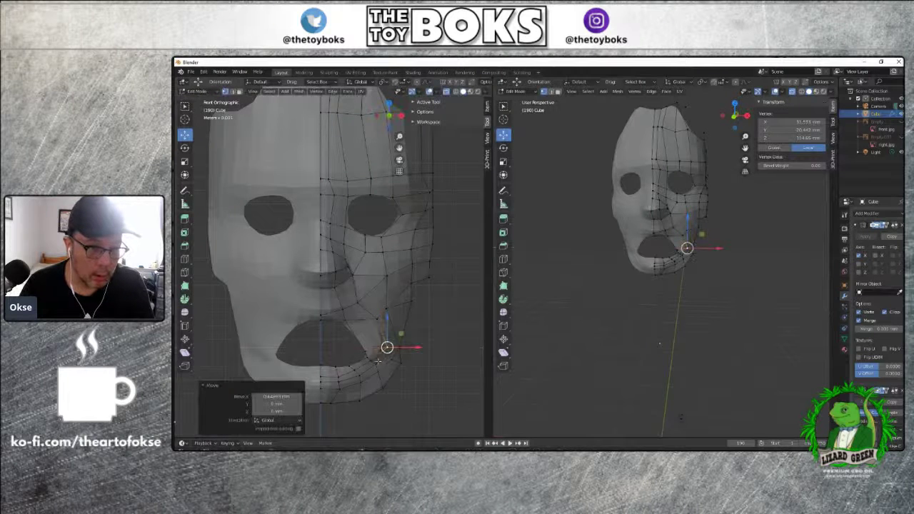
Adjust the vertex just below the mouth corner and the mouth corner vertex itself along X
{"action": "left_click", "coordinate": [379, 363]}
{"action": "key", "text": "g"}
{"action": "key", "text": "x"}
{"action": "left_click", "coordinate": [371, 355]}
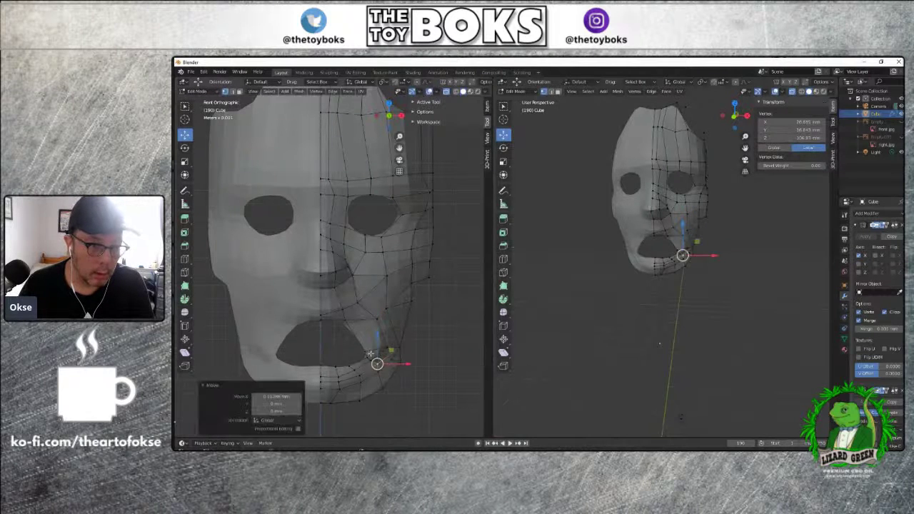
{"action": "left_click", "coordinate": [366, 351]}
{"action": "key", "text": "g"}
{"action": "key", "text": "x"}
{"action": "left_click", "coordinate": [384, 348]}
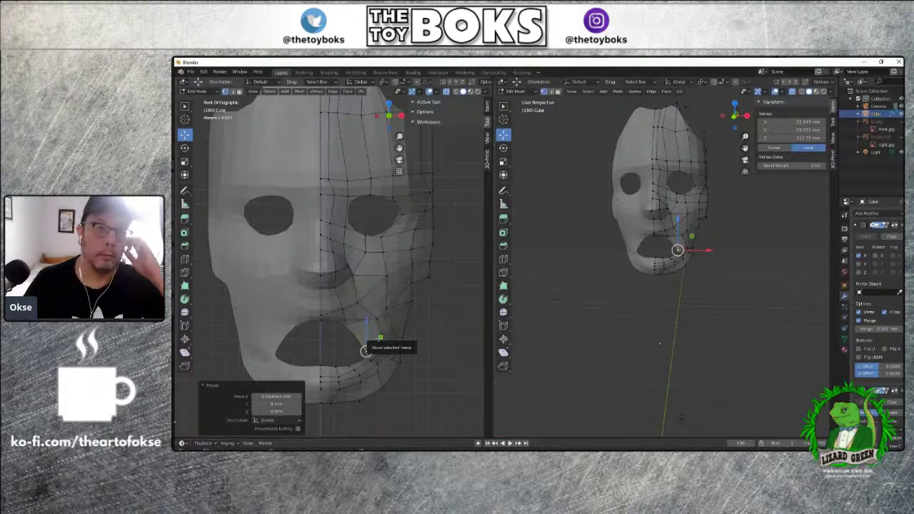
Adjust two cheekbone vertices below and beside the outer eye corner along X
{"action": "left_click", "coordinate": [428, 278]}
{"action": "left_click", "coordinate": [410, 248]}
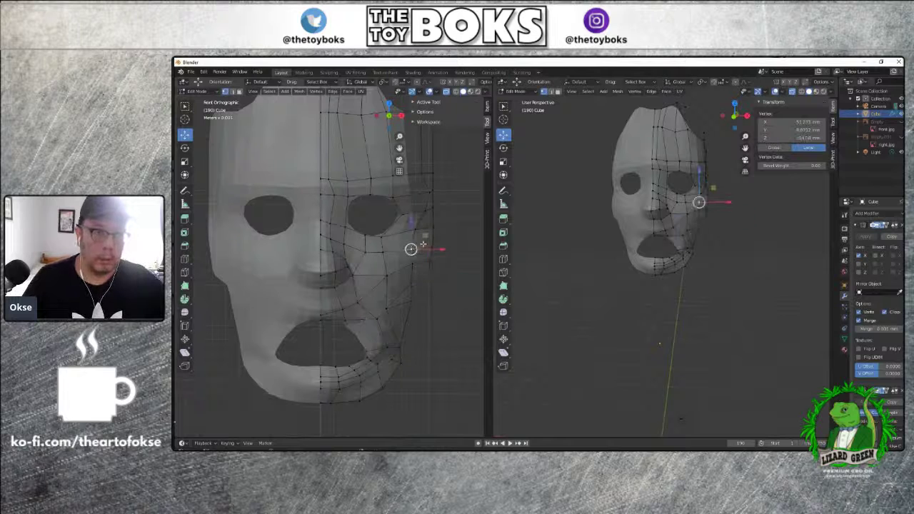
{"action": "key", "text": "g"}
{"action": "key", "text": "x"}
{"action": "left_click", "coordinate": [424, 234]}
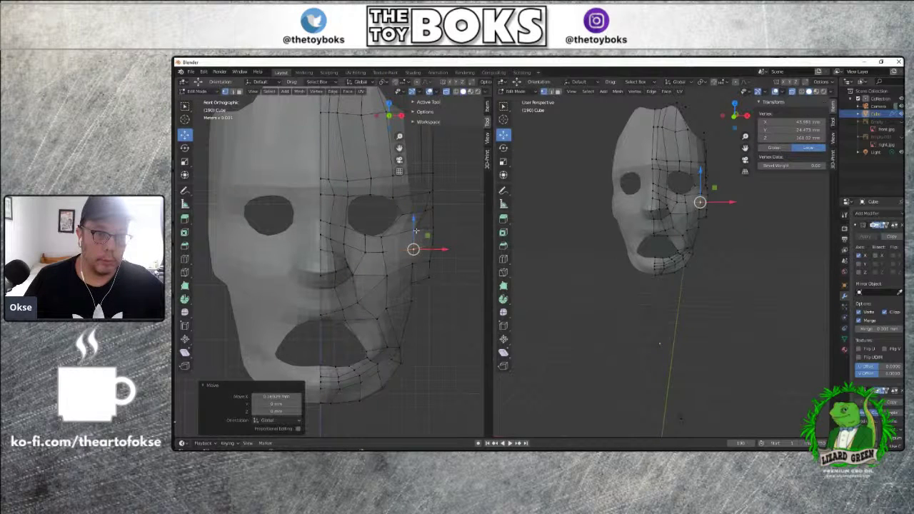
{"action": "left_click", "coordinate": [416, 230]}
{"action": "key", "text": "g"}
{"action": "key", "text": "x"}
{"action": "left_click", "coordinate": [416, 228]}
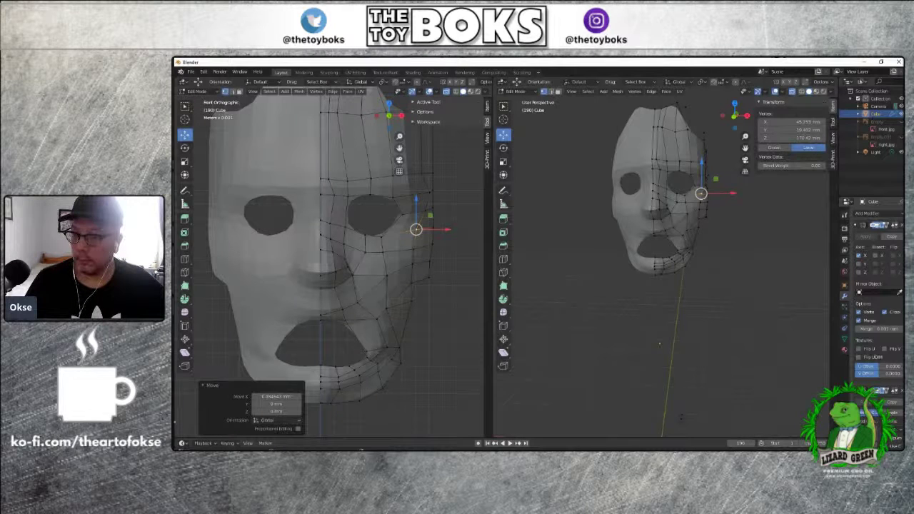
Turn off the Subdivision Surface preview and move the vertex on the lower lip's mouth edge along Z
{"action": "left_click", "coordinate": [897, 391]}
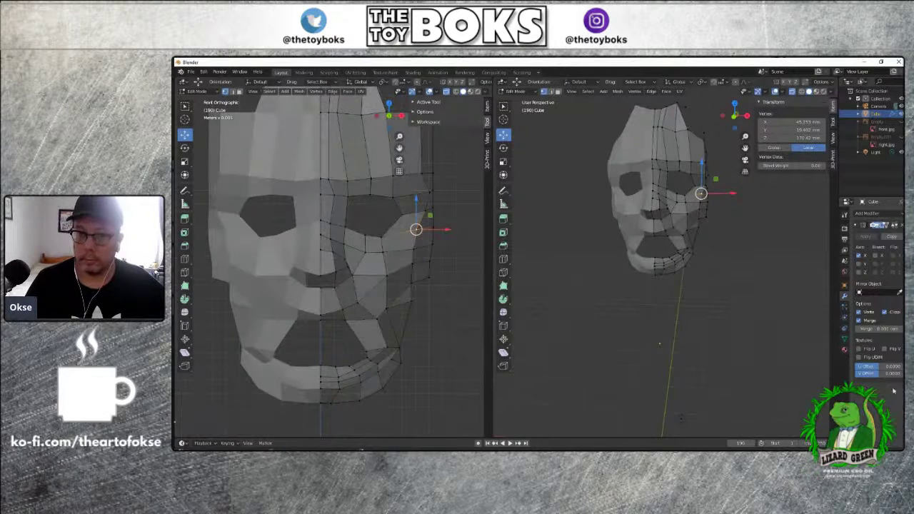
{"action": "left_click", "coordinate": [438, 322]}
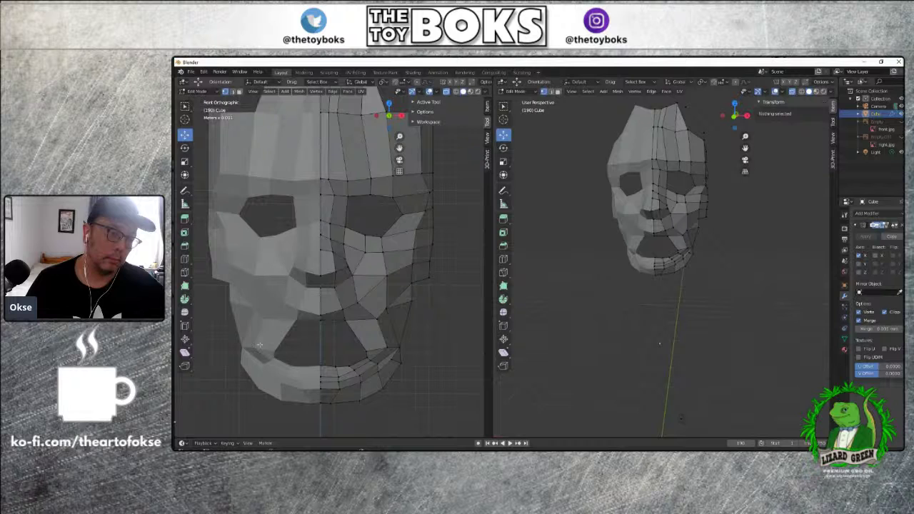
{"action": "left_click", "coordinate": [354, 370]}
{"action": "key", "text": "g"}
{"action": "key", "text": "z"}
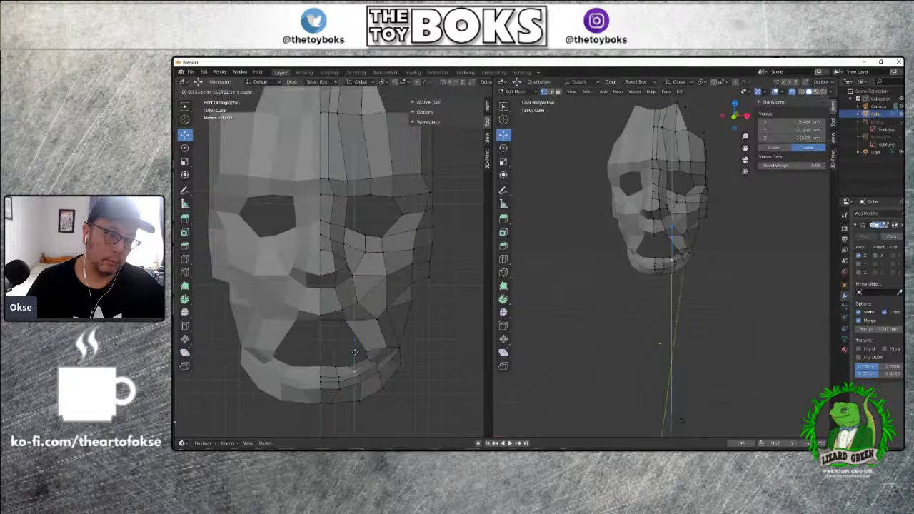
{"action": "left_click", "coordinate": [385, 375]}
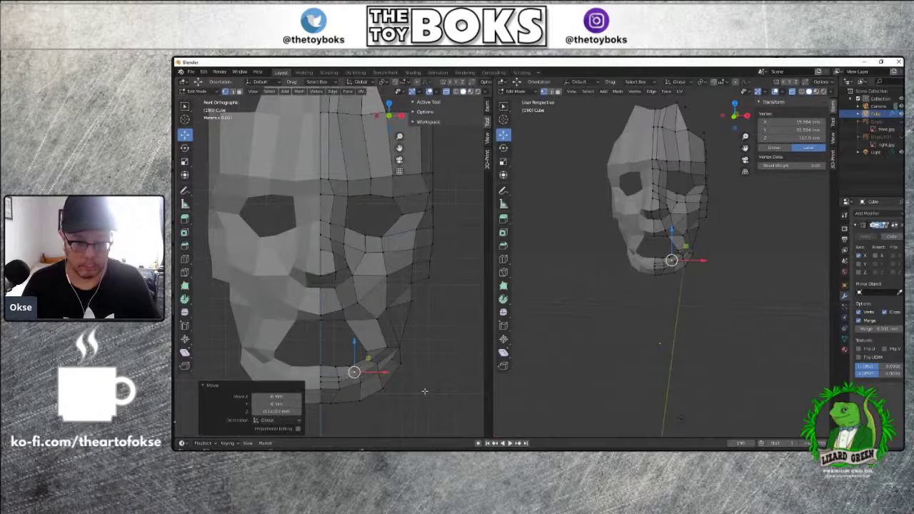
{"action": "middle_click_drag", "start_coordinate": [424, 391], "coordinate": [467, 379]}
{"action": "mouse_move", "coordinate": [390, 364]}
{"action": "middle_mouse_down"}
{"action": "mouse_move", "coordinate": [367, 354]}
{"action": "mouse_move", "coordinate": [401, 356]}
{"action": "middle_mouse_up"}
{"action": "middle_click_drag", "start_coordinate": [331, 340], "coordinate": [301, 297]}
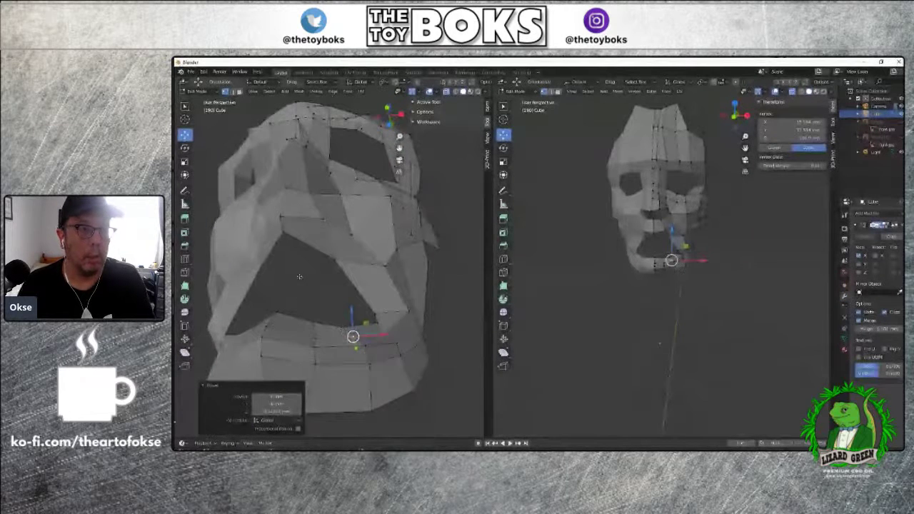
Add one vertical edge loop from the forehead through the nose to the upper lip, sliding it toward the centre line
{"action": "key", "text": "ctrl+z"}
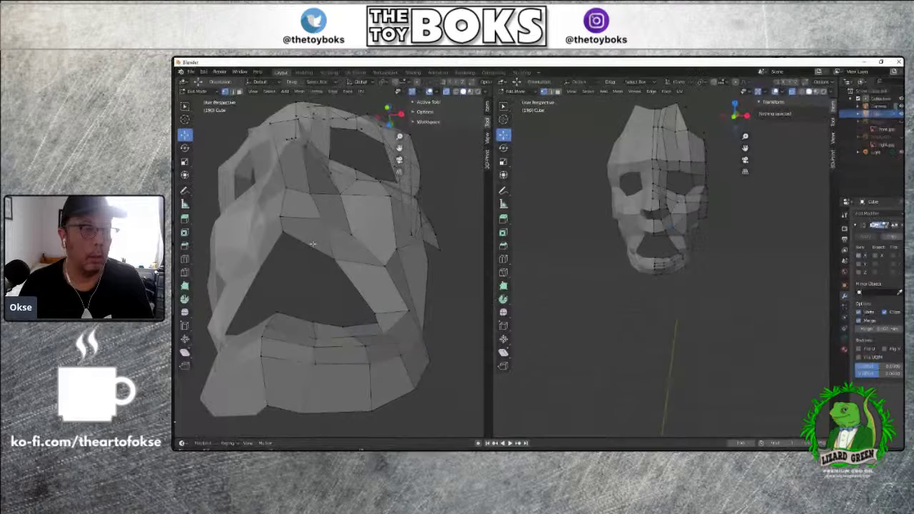
{"action": "left_click", "coordinate": [309, 243]}
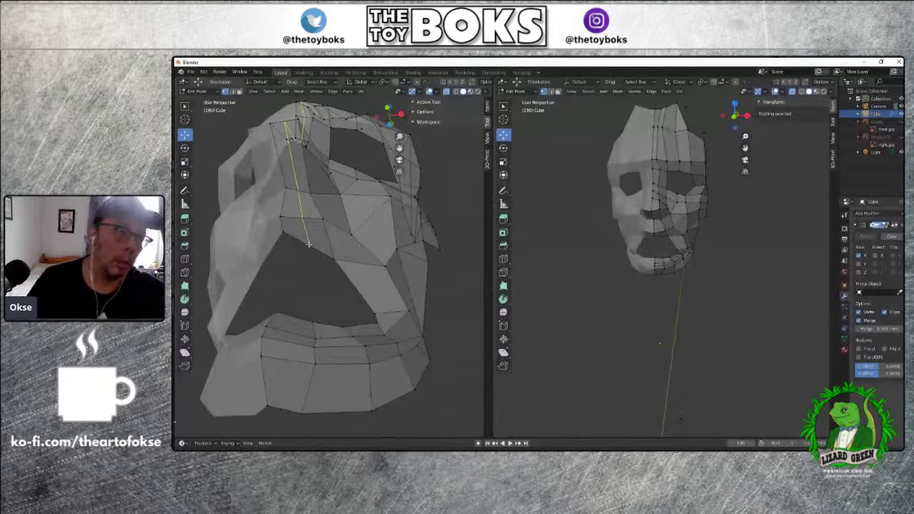
{"action": "key", "text": "Return"}
{"action": "key", "text": "g"}
{"action": "key", "text": "g"}
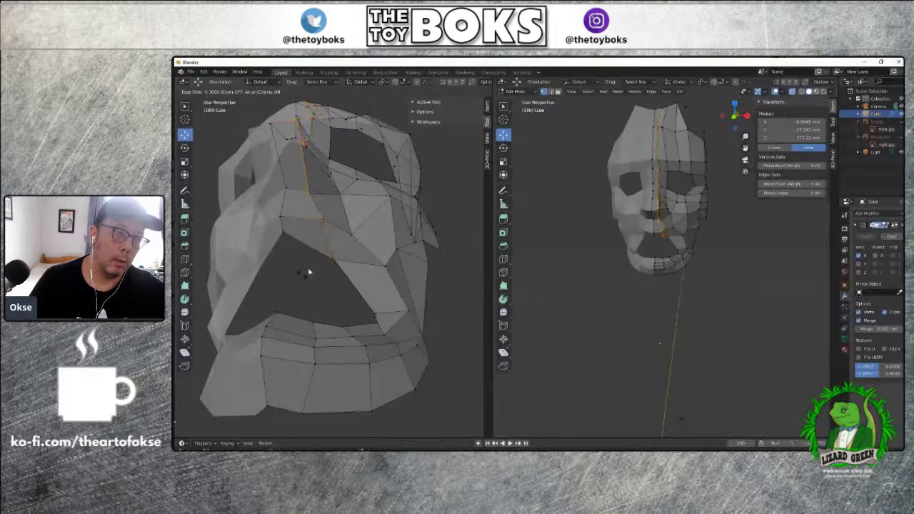
{"action": "left_click", "coordinate": [295, 252]}
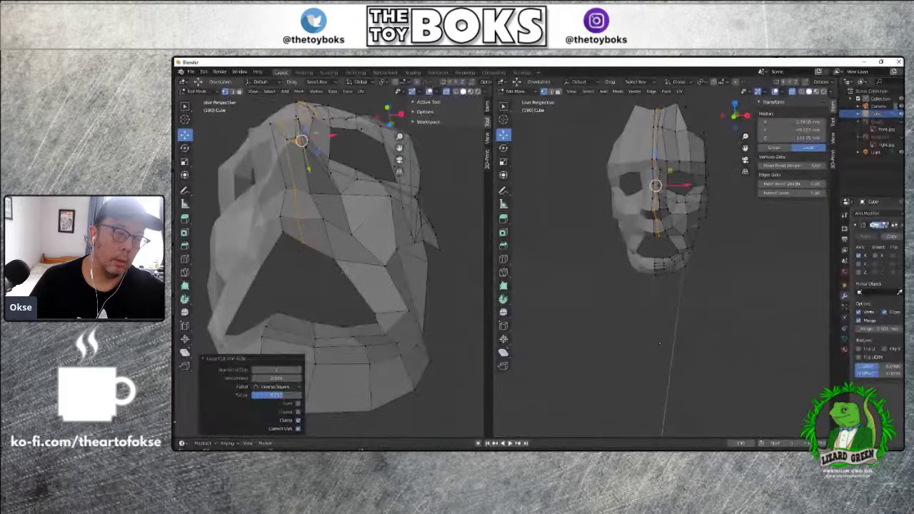
Move the new loop's vertex beside the nose tip along Y by about 0.24 mm
{"action": "scroll", "coordinate": [408, 278], "scroll_direction": "down", "scroll_amount": 2}
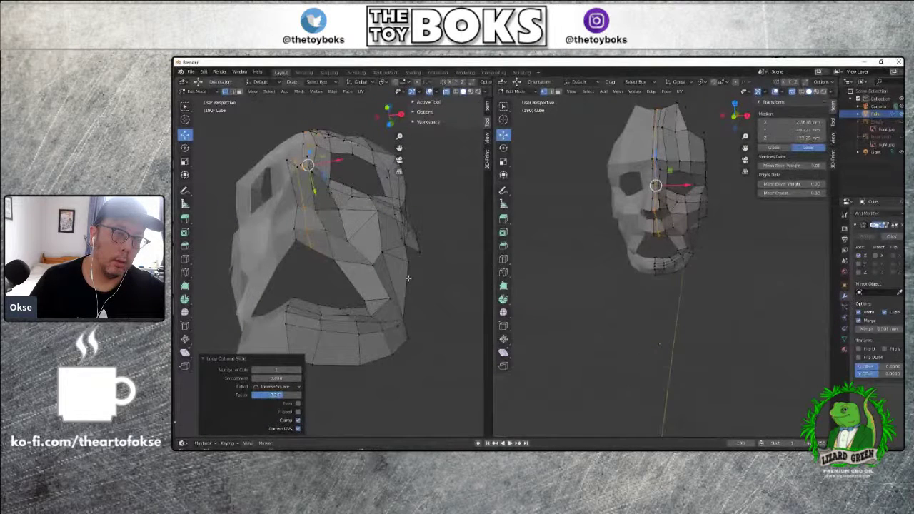
{"action": "left_click", "coordinate": [420, 274]}
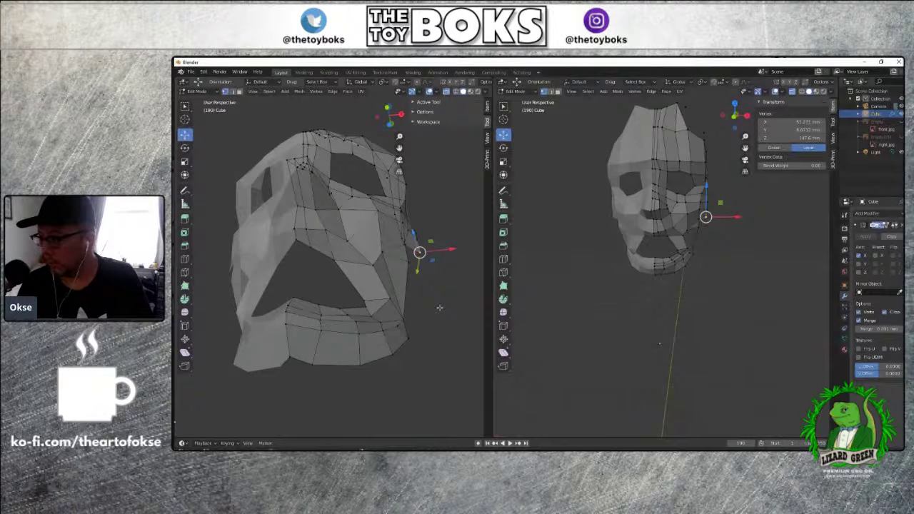
{"action": "middle_click_drag", "start_coordinate": [439, 307], "coordinate": [429, 282]}
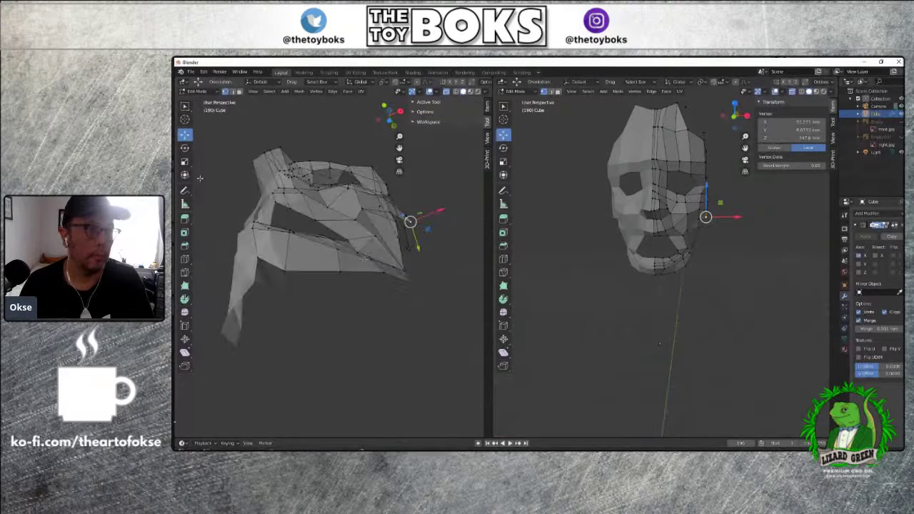
{"action": "left_click", "coordinate": [299, 135]}
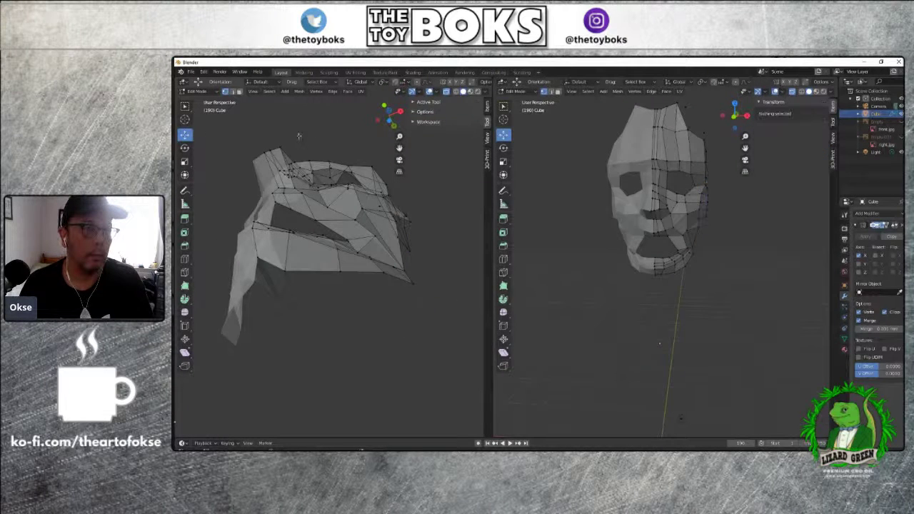
{"action": "left_click", "coordinate": [279, 148]}
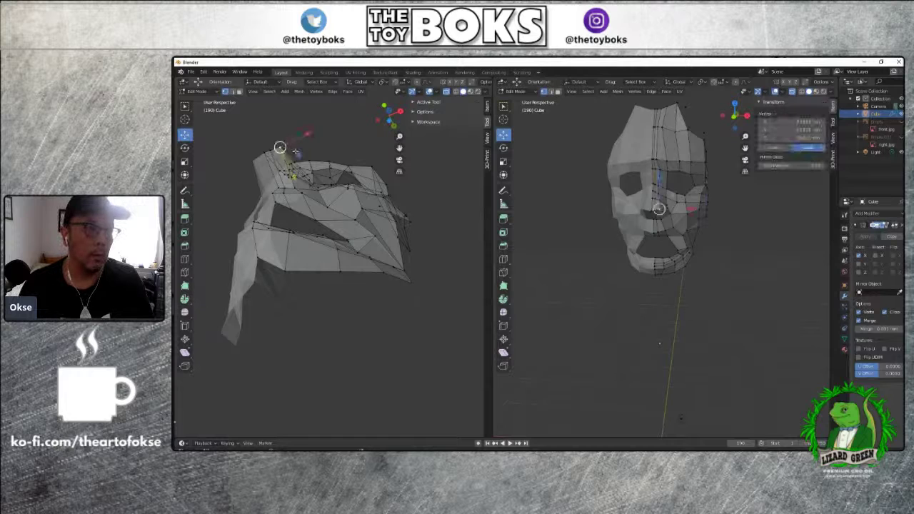
{"action": "key", "text": "g"}
{"action": "key", "text": "z"}
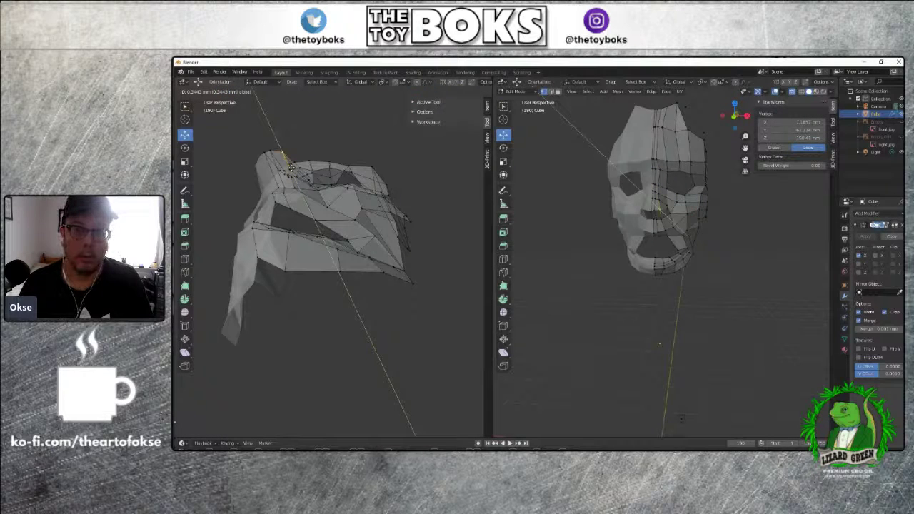
{"action": "left_click", "coordinate": [292, 167]}
{"action": "middle_click_drag", "start_coordinate": [292, 167], "coordinate": [322, 132]}
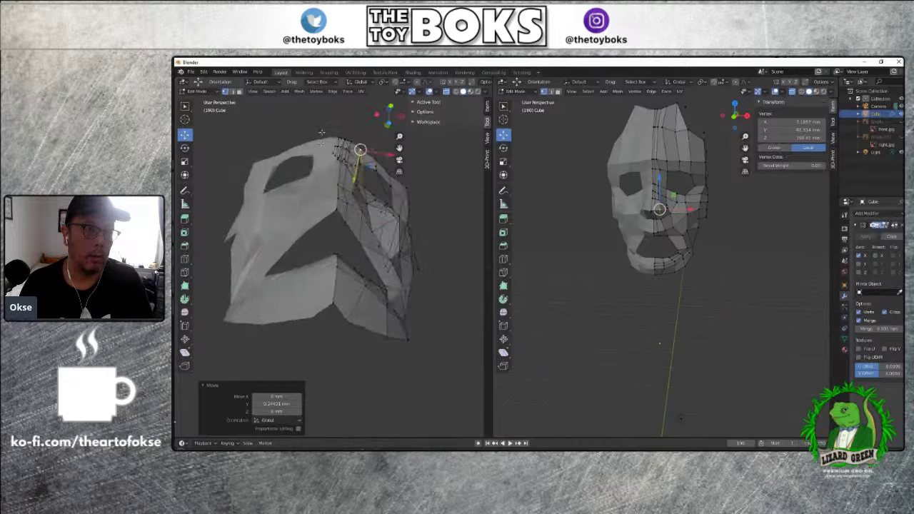
Move the upper lip edge vertex away from the centre line along Y by about -1.12 mm
{"action": "left_click", "coordinate": [347, 204]}
{"action": "left_click_drag", "start_coordinate": [344, 223], "coordinate": [361, 239]}
{"action": "middle_click_drag", "start_coordinate": [430, 276], "coordinate": [444, 310]}
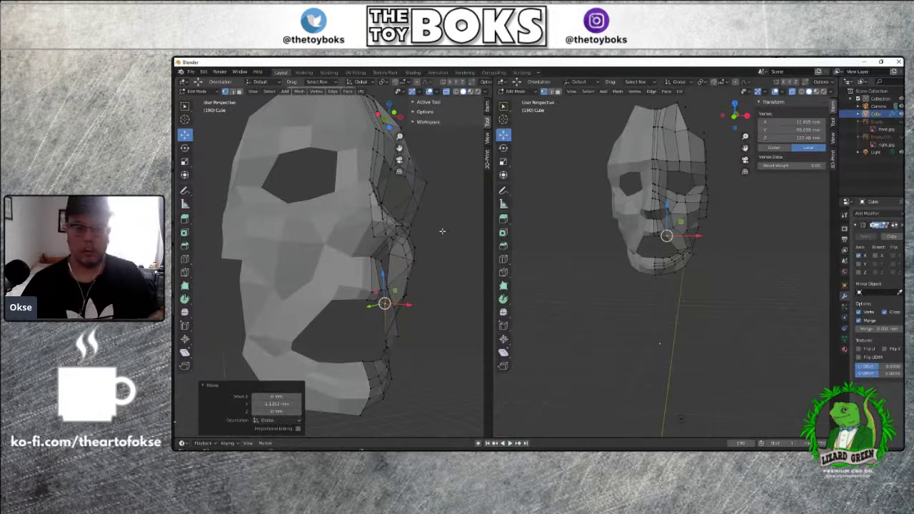
Reposition the cheek vertex between the nose and the mouth corner, finishing with a move along X
{"action": "middle_click_drag", "start_coordinate": [426, 331], "coordinate": [379, 316]}
{"action": "left_click", "coordinate": [325, 255]}
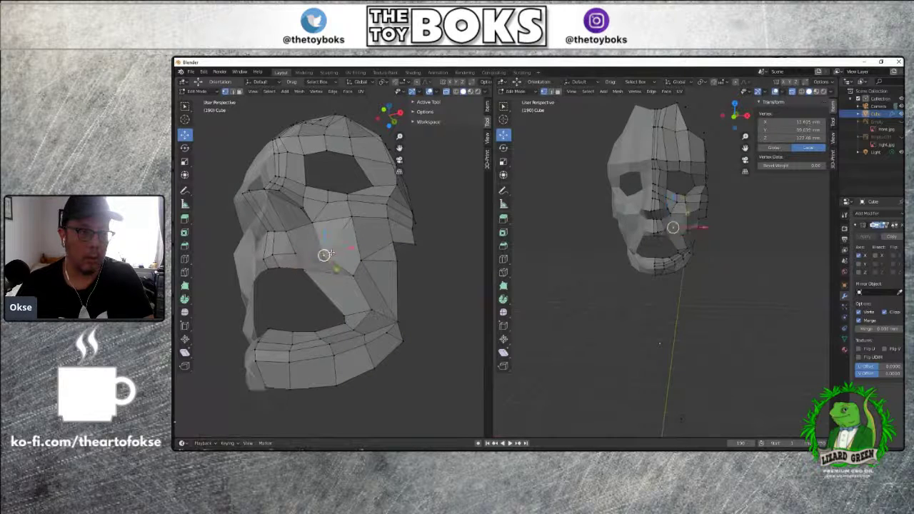
{"action": "left_click_drag", "start_coordinate": [333, 266], "coordinate": [336, 255]}
{"action": "key", "text": "g"}
{"action": "key", "text": "x"}
{"action": "left_click", "coordinate": [351, 237]}
{"action": "middle_click_drag", "start_coordinate": [373, 265], "coordinate": [343, 303]}
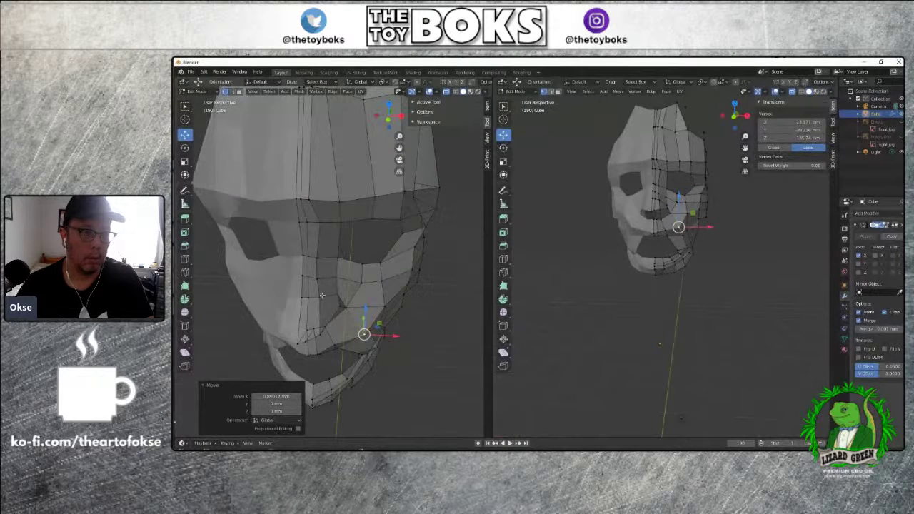
Move two neighbouring vertices on the side of the nose bridge along Y, the outer one by about 0.24 mm
{"action": "key", "text": "g"}
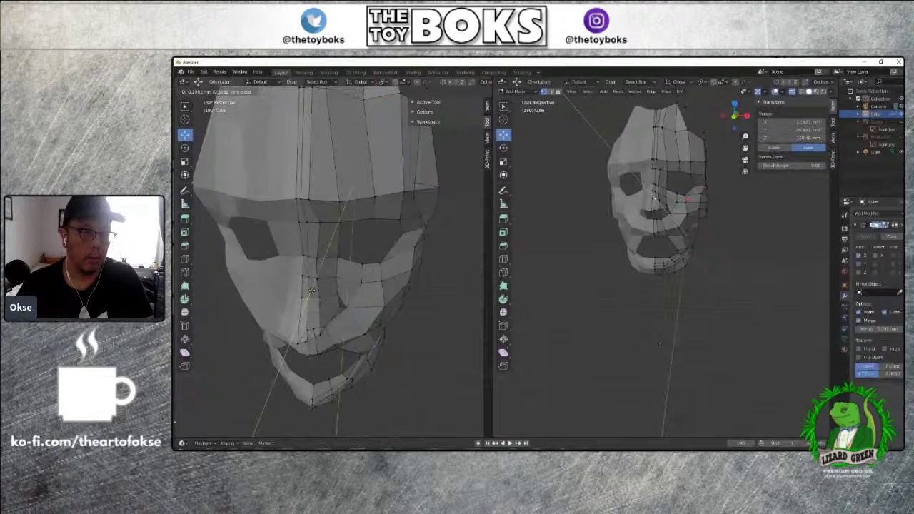
{"action": "left_click", "coordinate": [311, 291]}
{"action": "left_click", "coordinate": [320, 298]}
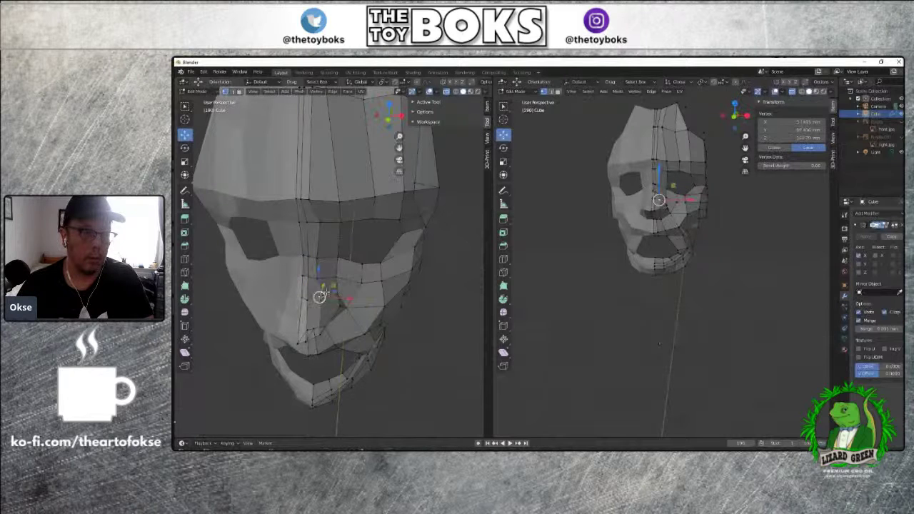
{"action": "key", "text": "g"}
{"action": "left_click", "coordinate": [320, 299]}
{"action": "middle_click_drag", "start_coordinate": [320, 299], "coordinate": [360, 323]}
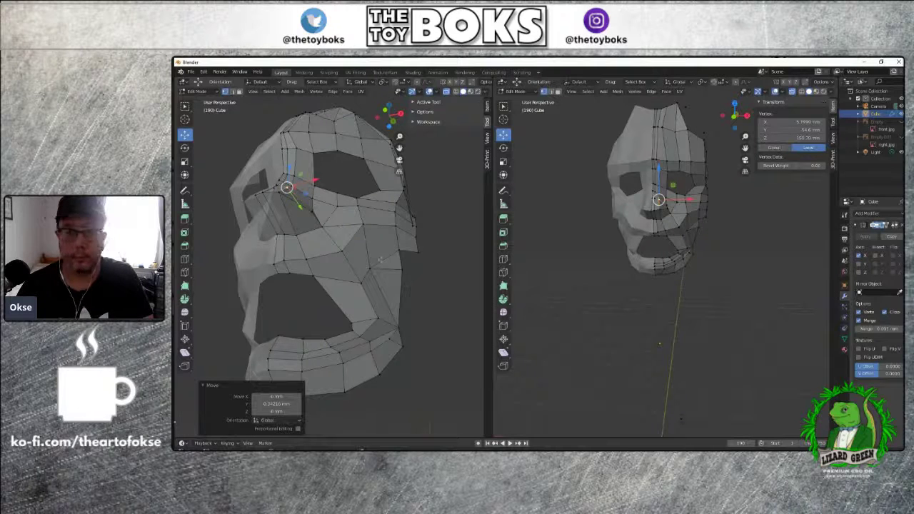
Move the vertex on the upper cheek below the inner half of the eye along X
{"action": "middle_click_drag", "start_coordinate": [381, 260], "coordinate": [427, 283]}
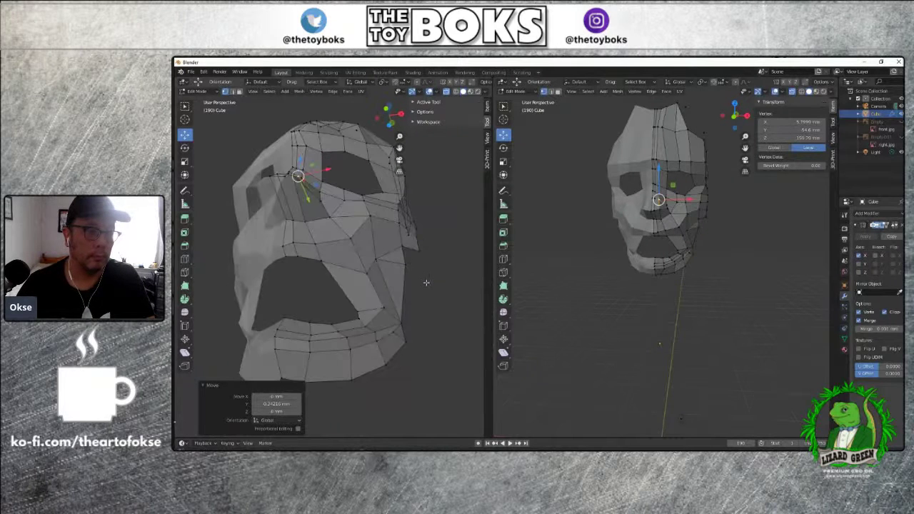
{"action": "left_click", "coordinate": [330, 216]}
{"action": "key", "text": "g"}
{"action": "key", "text": "x"}
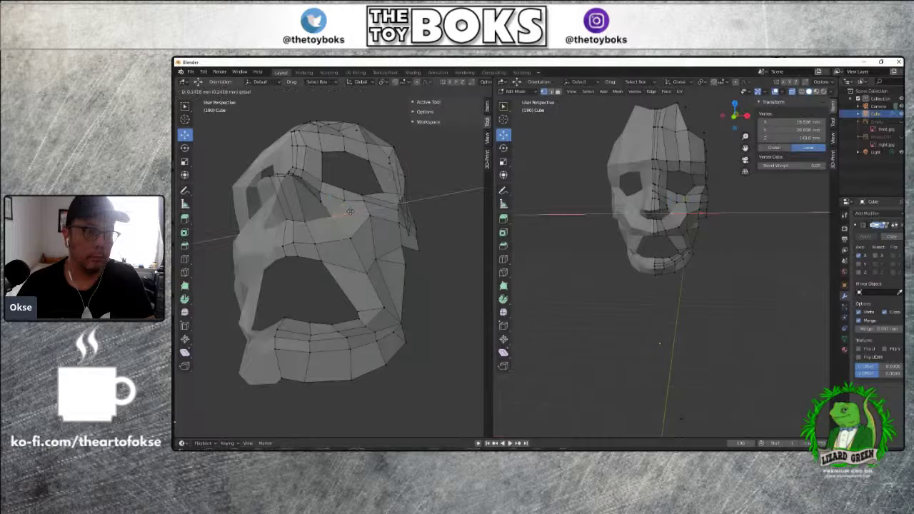
{"action": "left_click", "coordinate": [333, 216]}
Move the vertex above the nostril wing and the next one above it on the side of the nose along Y
{"action": "middle_click_drag", "start_coordinate": [375, 234], "coordinate": [252, 263]}
{"action": "left_click", "coordinate": [262, 269]}
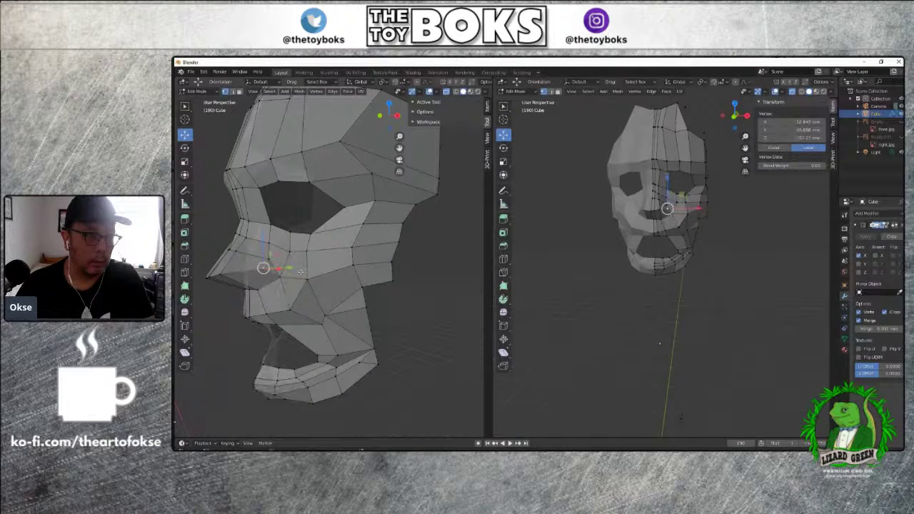
{"action": "key", "text": "g"}
{"action": "key", "text": "y"}
{"action": "left_click", "coordinate": [276, 269]}
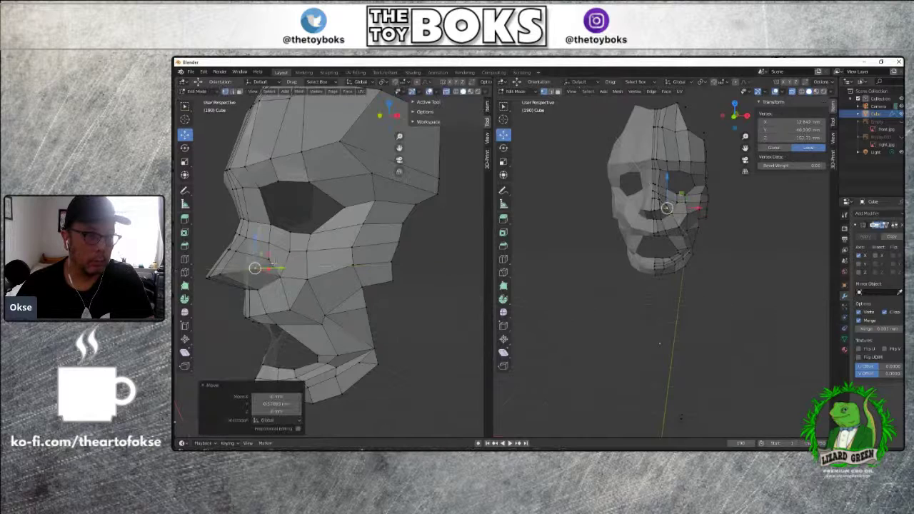
{"action": "left_click", "coordinate": [268, 257]}
{"action": "key", "text": "g"}
{"action": "key", "text": "y"}
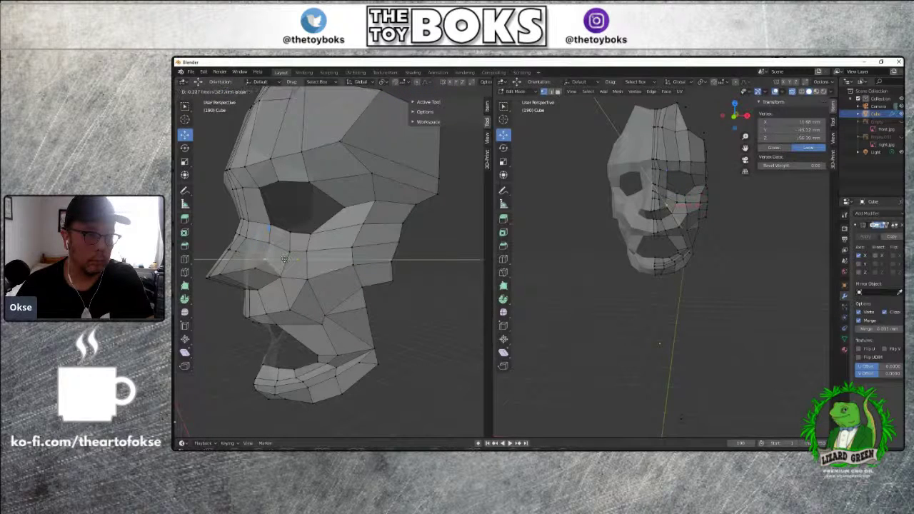
{"action": "left_click", "coordinate": [283, 259]}
Move the upper nose-side vertex and the eye rim vertex near the inner eye corner along Y
{"action": "left_click", "coordinate": [269, 243]}
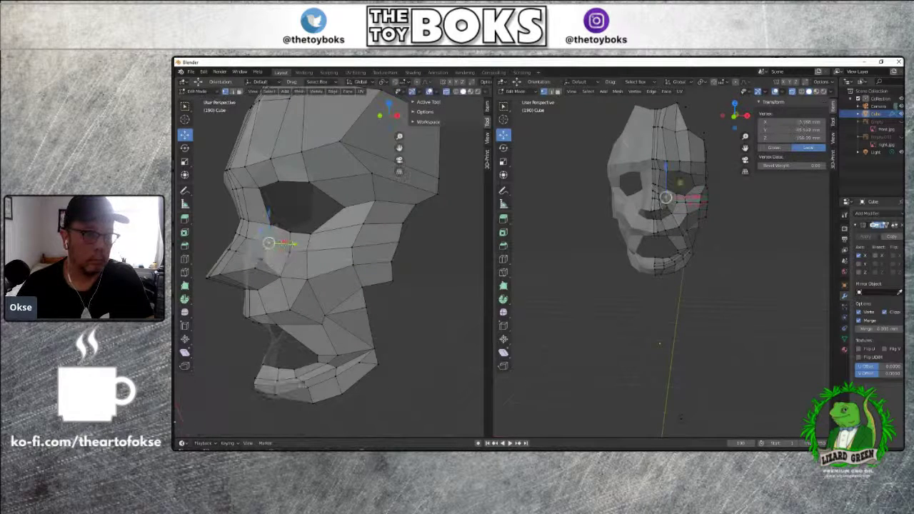
{"action": "key", "text": "g"}
{"action": "key", "text": "y"}
{"action": "left_click", "coordinate": [282, 245]}
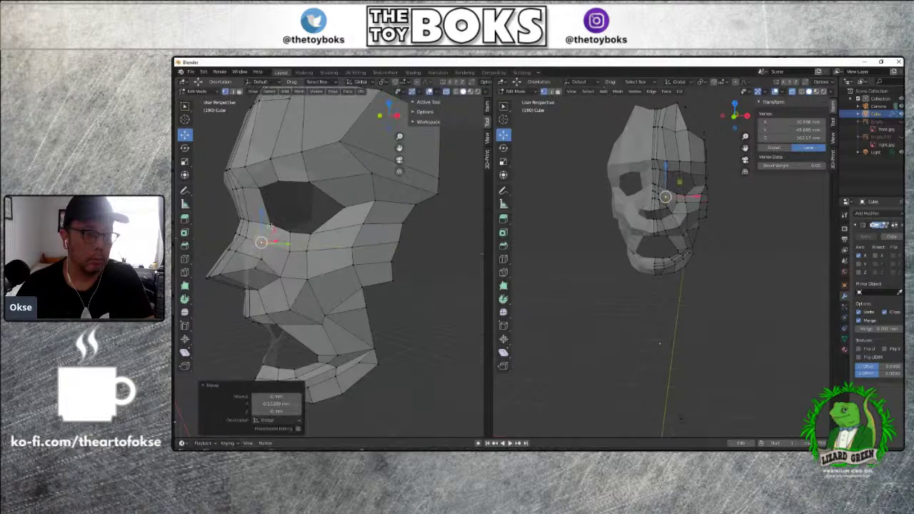
{"action": "left_click", "coordinate": [271, 225]}
{"action": "key", "text": "g"}
{"action": "key", "text": "y"}
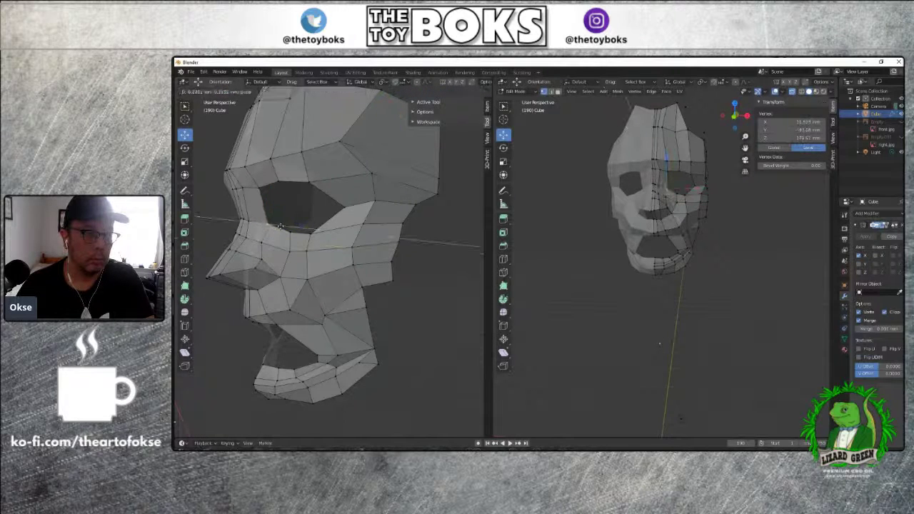
{"action": "left_click", "coordinate": [276, 226]}
Move the vertex at the outer corner of the eye along Y
{"action": "middle_click_drag", "start_coordinate": [397, 327], "coordinate": [310, 226]}
{"action": "left_click", "coordinate": [309, 216]}
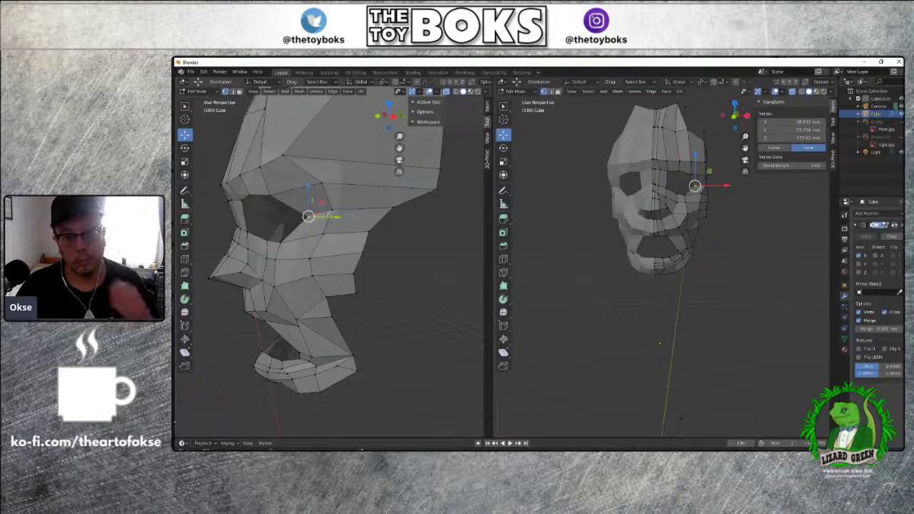
{"action": "key", "text": "g"}
{"action": "key", "text": "y"}
{"action": "left_click", "coordinate": [316, 215]}
Select the two vertices of the vertical cheek edge below the outer eye and move them together along Y
{"action": "mouse_move", "coordinate": [396, 282]}
{"action": "middle_mouse_down"}
{"action": "mouse_move", "coordinate": [454, 266]}
{"action": "mouse_move", "coordinate": [421, 251]}
{"action": "mouse_move", "coordinate": [402, 255]}
{"action": "mouse_move", "coordinate": [443, 261]}
{"action": "mouse_move", "coordinate": [432, 255]}
{"action": "mouse_move", "coordinate": [351, 279]}
{"action": "mouse_move", "coordinate": [405, 274]}
{"action": "mouse_move", "coordinate": [385, 282]}
{"action": "middle_mouse_up"}
{"action": "left_click", "coordinate": [354, 285]}
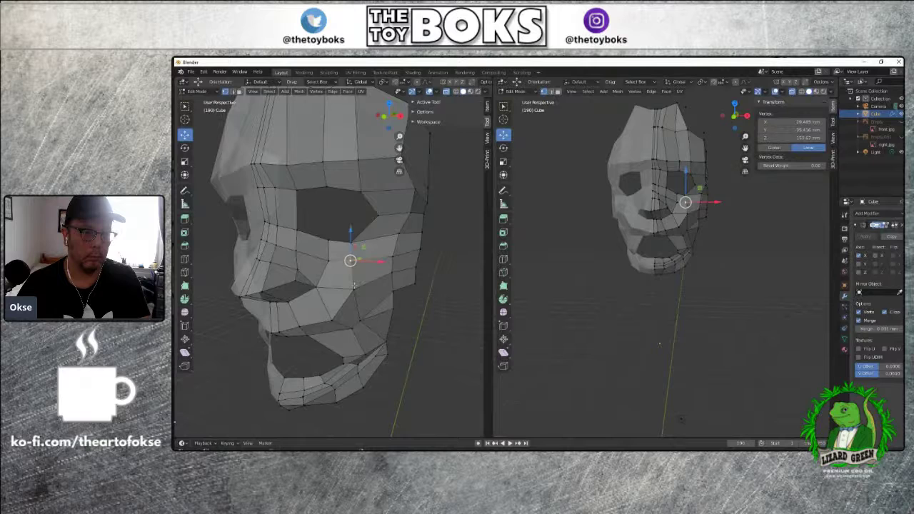
{"action": "left_click_drag", "start_coordinate": [353, 285], "coordinate": [353, 287]}
{"action": "key", "text": "g"}
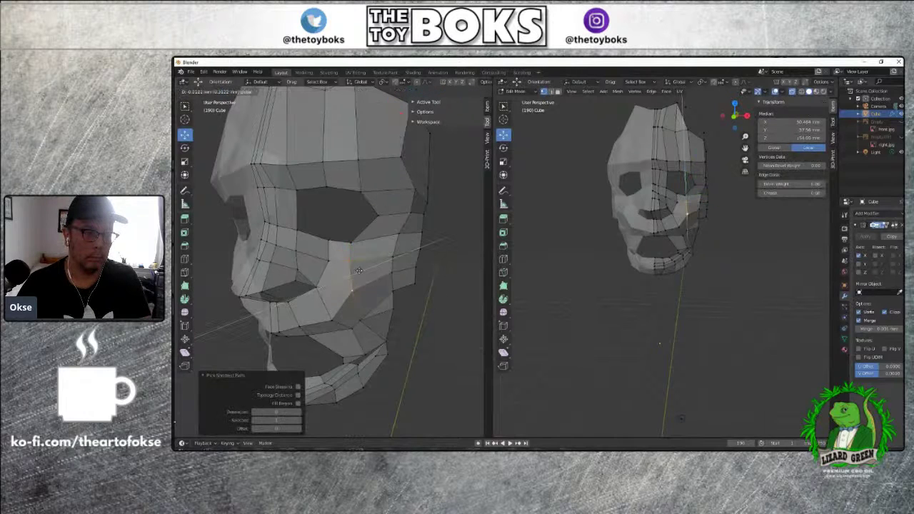
{"action": "left_click", "coordinate": [357, 270]}
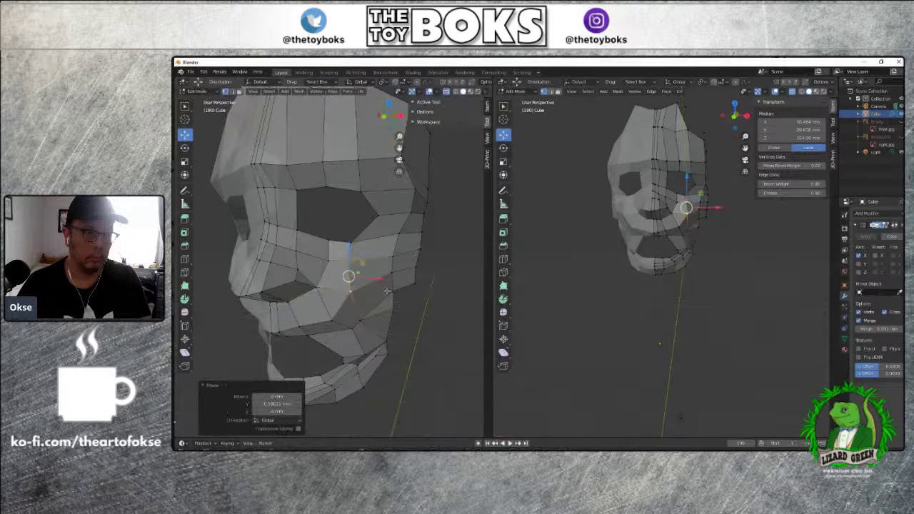
Move the lower lip vertex near the mouth corner along Y in the side view
{"action": "left_click", "coordinate": [402, 312]}
{"action": "mouse_move", "coordinate": [430, 356]}
{"action": "middle_mouse_down"}
{"action": "mouse_move", "coordinate": [414, 315]}
{"action": "mouse_move", "coordinate": [436, 339]}
{"action": "middle_mouse_up"}
{"action": "middle_click_drag", "start_coordinate": [404, 353], "coordinate": [371, 352]}
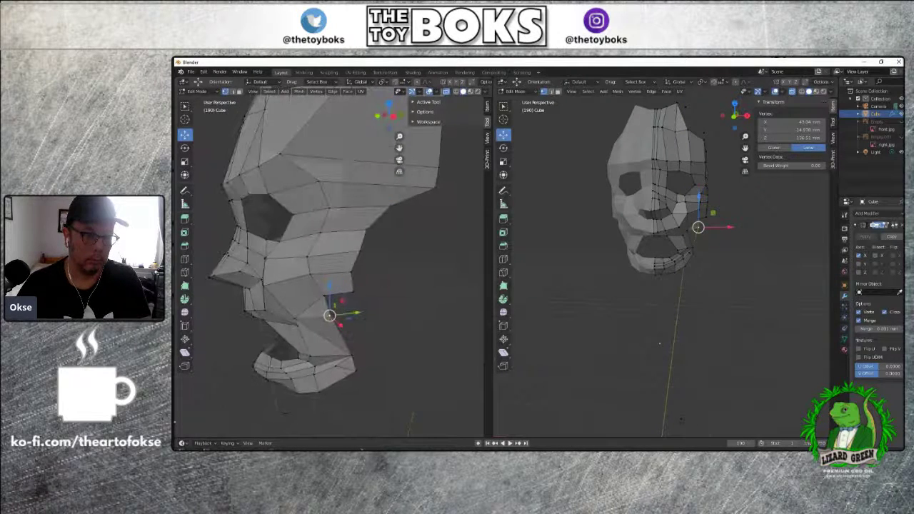
{"action": "left_click", "coordinate": [316, 368]}
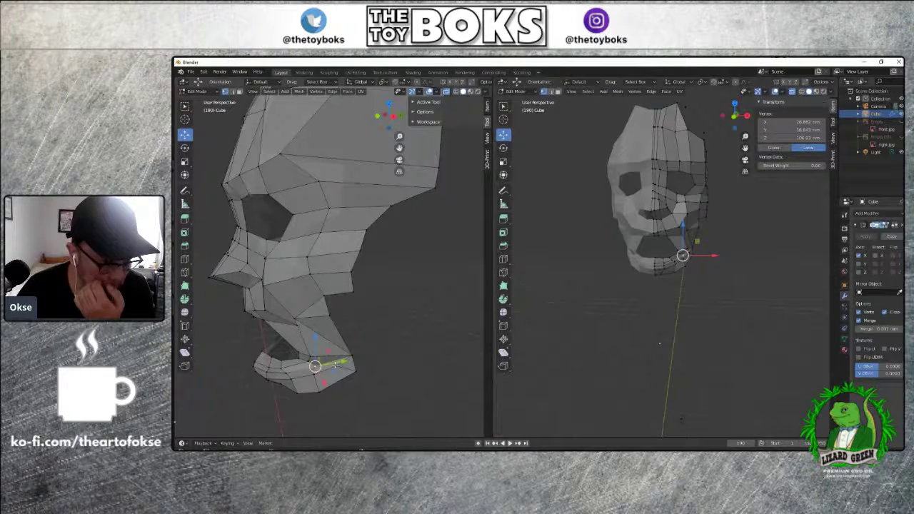
{"action": "key", "text": "g"}
{"action": "key", "text": "y"}
{"action": "left_click", "coordinate": [330, 365]}
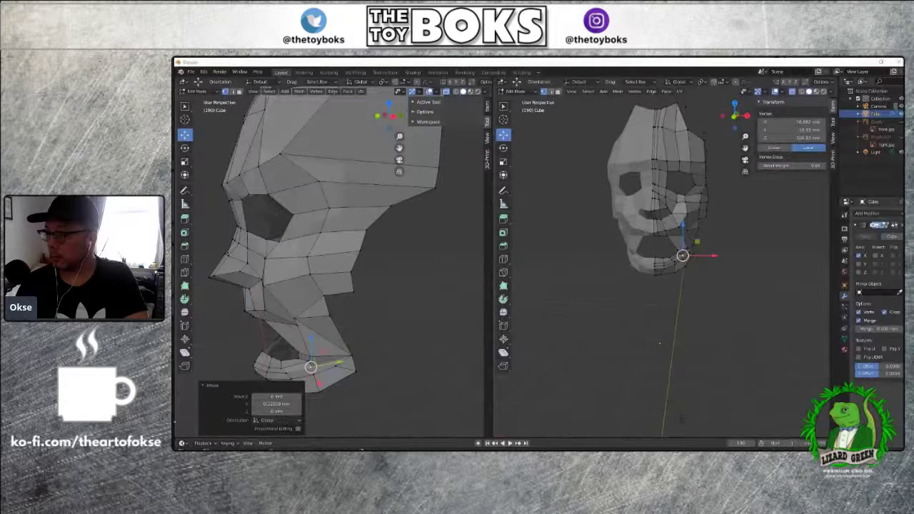
Move the cheek vertex below the eye and the lower eye rim vertex directly above it along Y
{"action": "left_click", "coordinate": [453, 250]}
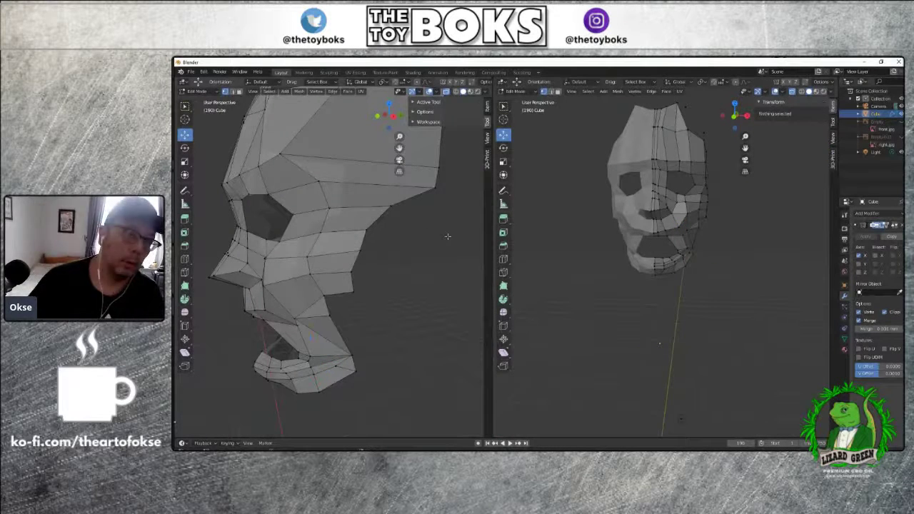
{"action": "scroll", "coordinate": [427, 228], "scroll_direction": "up", "scroll_amount": 2}
{"action": "scroll", "coordinate": [427, 227], "scroll_direction": "down", "scroll_amount": 3}
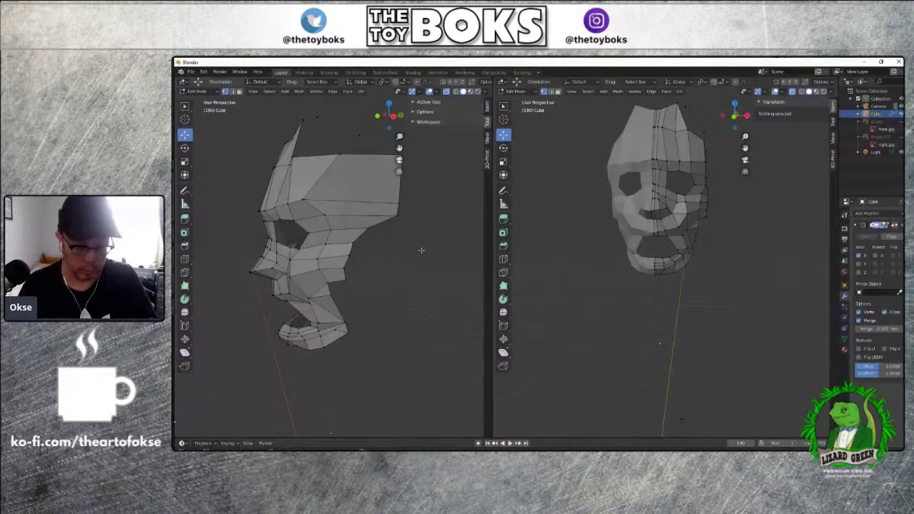
{"action": "middle_click_drag", "start_coordinate": [448, 253], "coordinate": [329, 270]}
{"action": "left_click", "coordinate": [318, 277]}
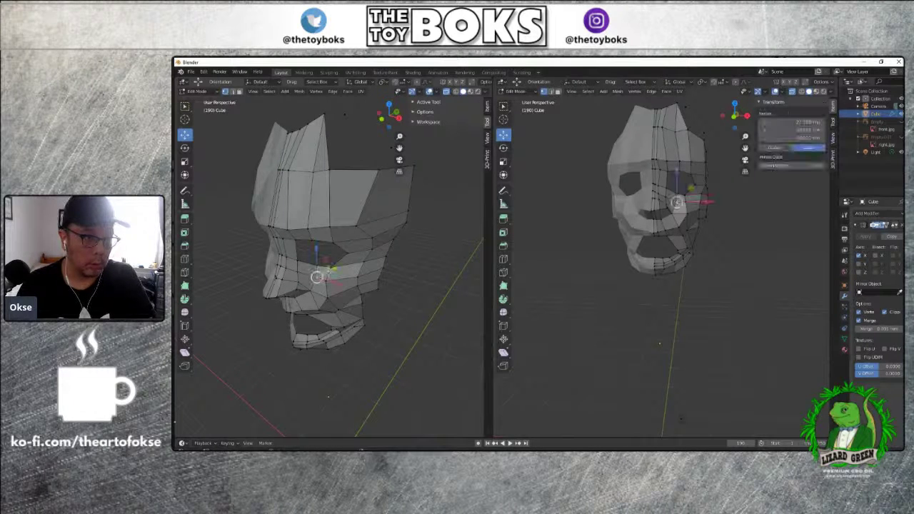
{"action": "key", "text": "g"}
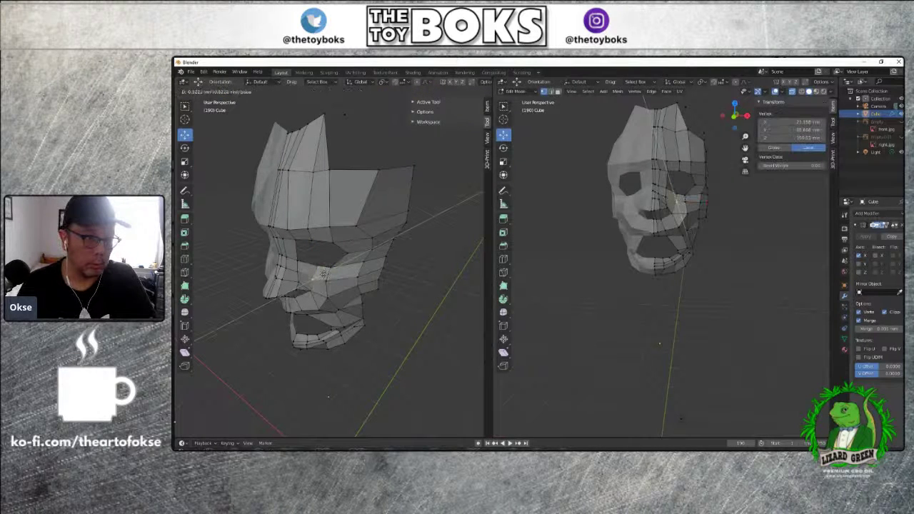
{"action": "left_click", "coordinate": [322, 270]}
{"action": "left_click", "coordinate": [317, 265]}
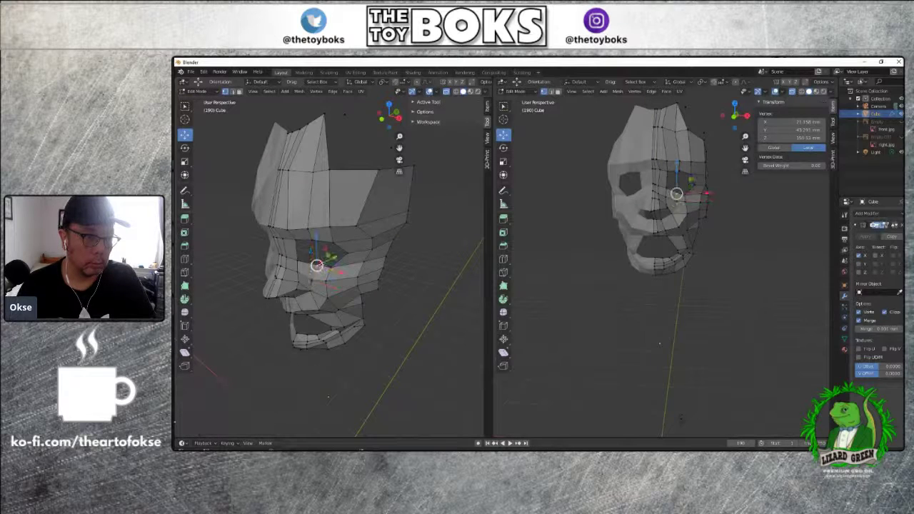
{"action": "key", "text": "g"}
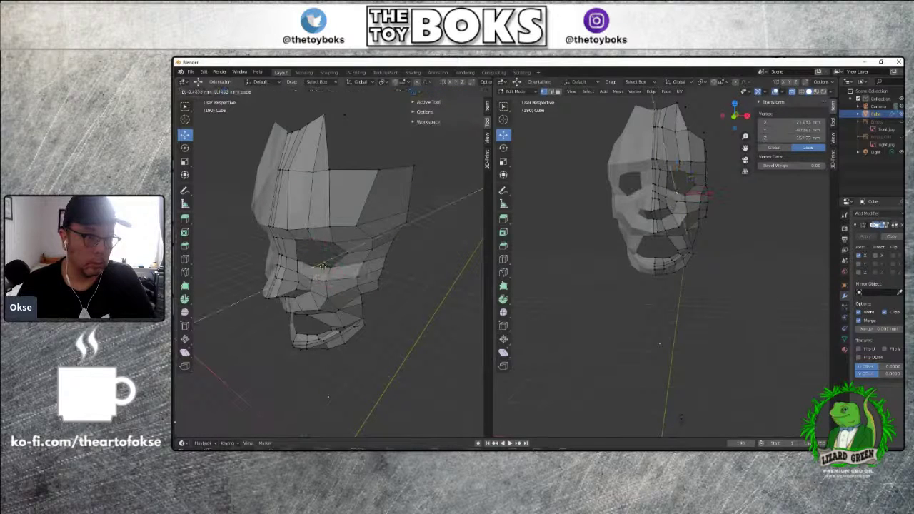
{"action": "left_click", "coordinate": [323, 266]}
Move the lower lip vertex beside the centre and the chin vertex below it along Y, then clear the selection
{"action": "middle_click_drag", "start_coordinate": [323, 265], "coordinate": [356, 330]}
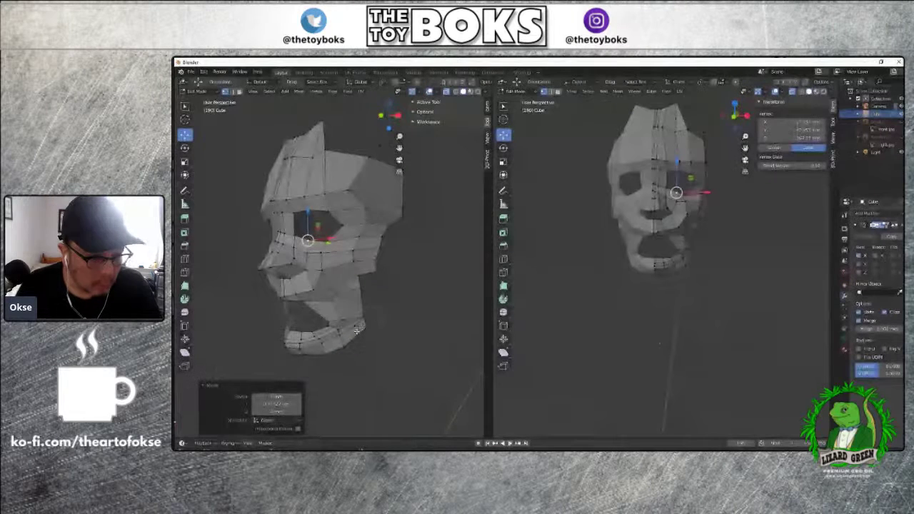
{"action": "left_click", "coordinate": [312, 332]}
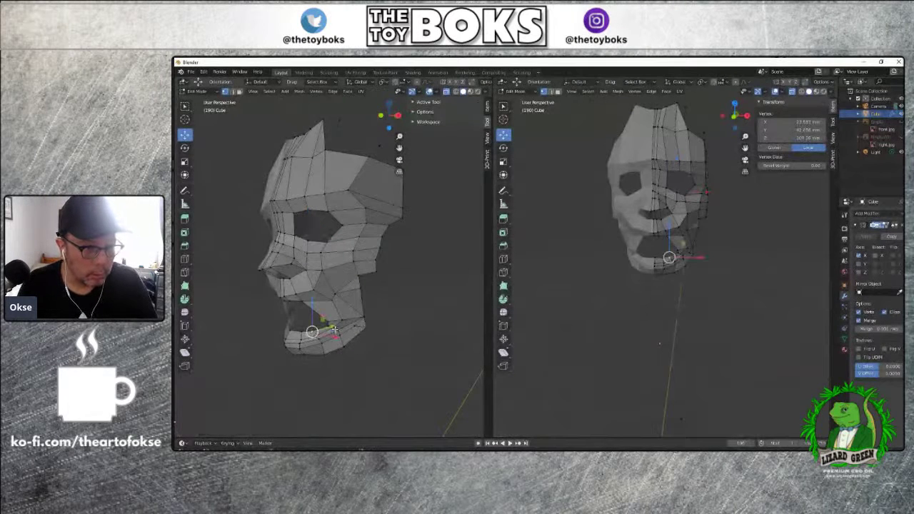
{"action": "left_click_drag", "start_coordinate": [332, 328], "coordinate": [318, 341]}
{"action": "left_click", "coordinate": [314, 336]}
{"action": "middle_click_drag", "start_coordinate": [318, 342], "coordinate": [467, 354]}
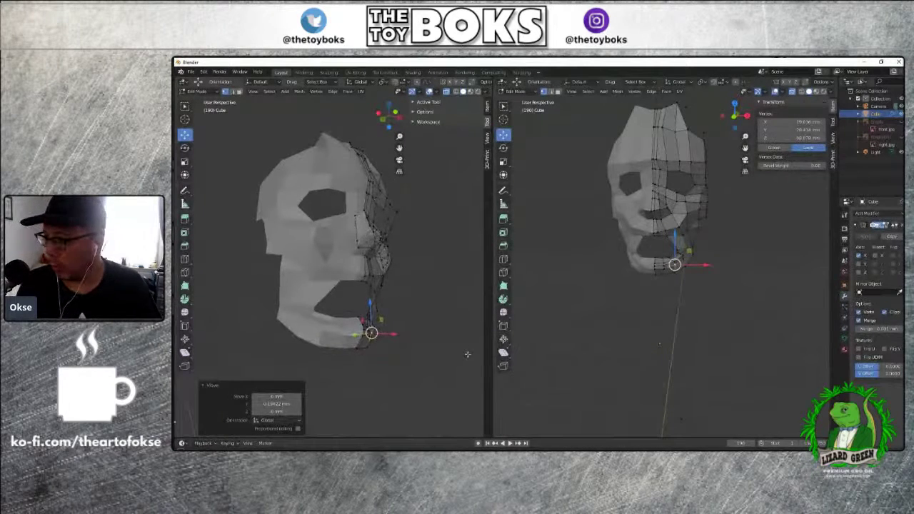
{"action": "left_click", "coordinate": [456, 222]}
Merge the doubled vertices beside the forehead centre line, first mid-forehead and then on the top edge, each using At Last
{"action": "middle_click_drag", "start_coordinate": [457, 231], "coordinate": [412, 255]}
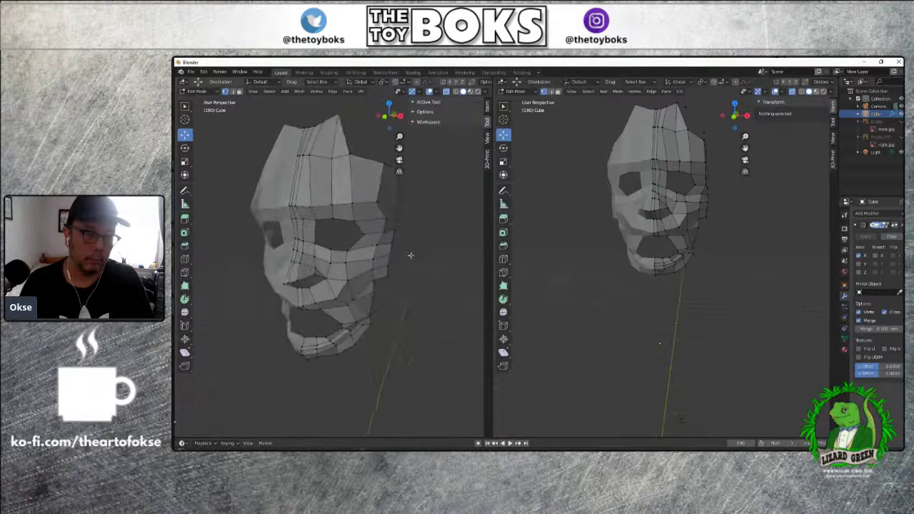
{"action": "middle_click_drag", "start_coordinate": [424, 211], "coordinate": [404, 225]}
{"action": "left_click", "coordinate": [348, 204]}
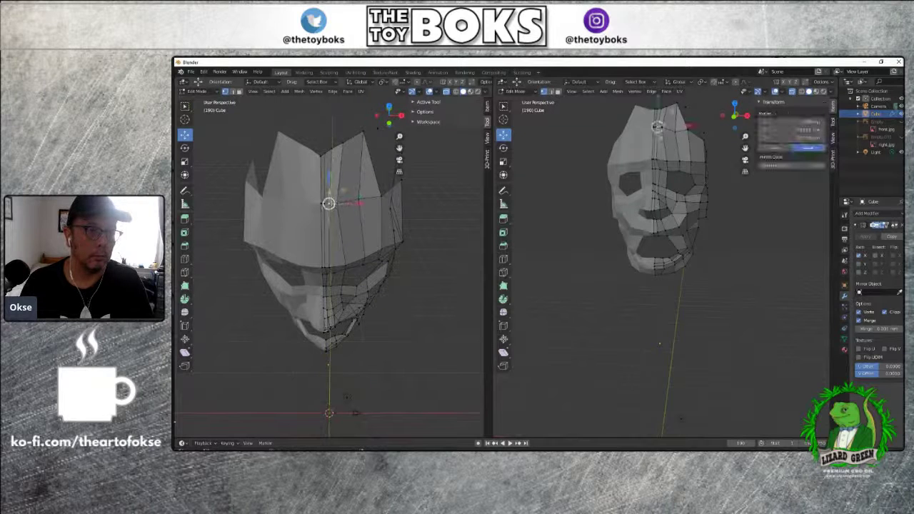
{"action": "left_click", "coordinate": [327, 204], "text": "ctrl"}
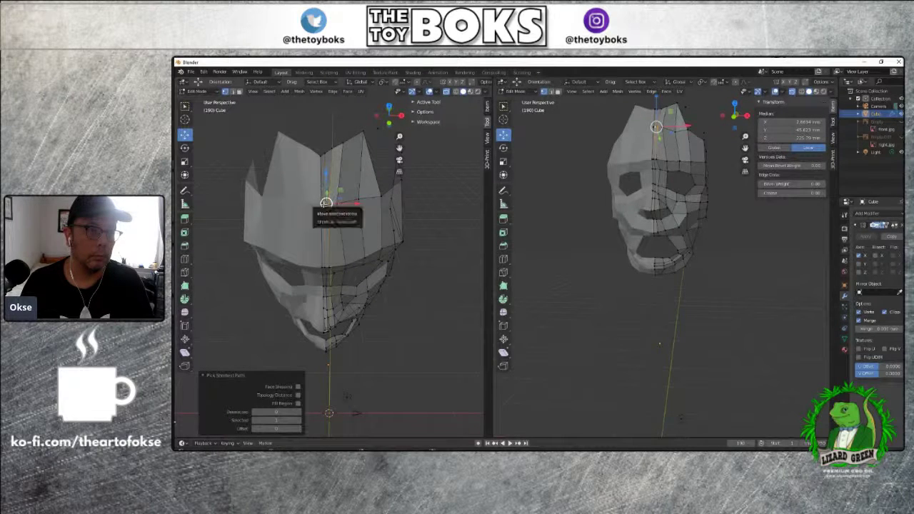
{"action": "key", "text": "m"}
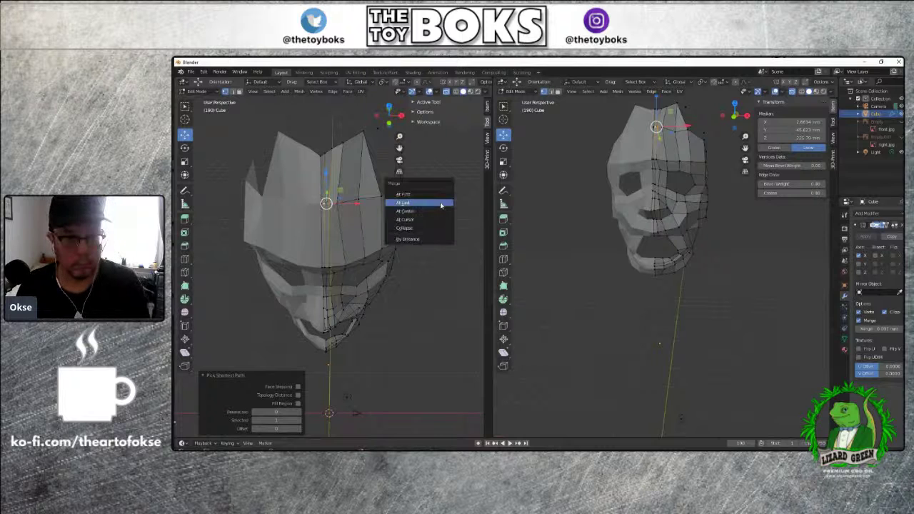
{"action": "left_click", "coordinate": [407, 204]}
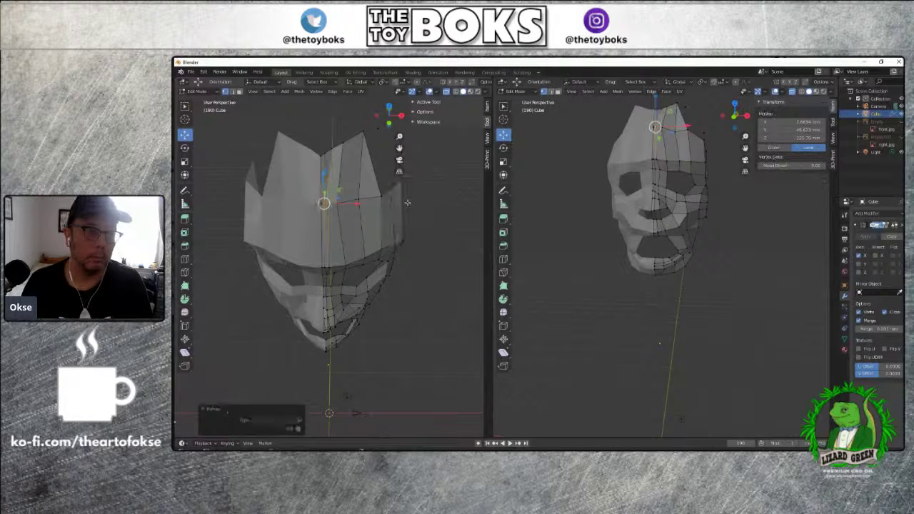
{"action": "left_click", "coordinate": [330, 149]}
{"action": "key", "text": "m"}
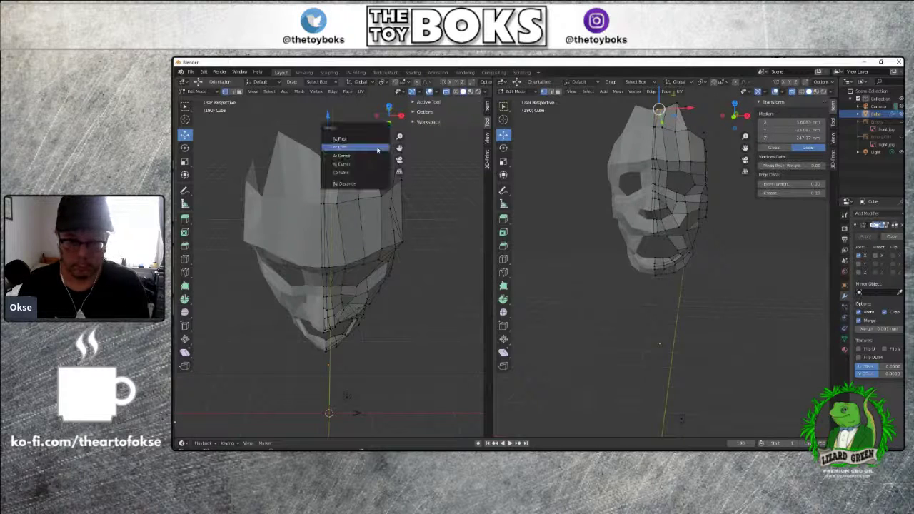
{"action": "left_click", "coordinate": [371, 148]}
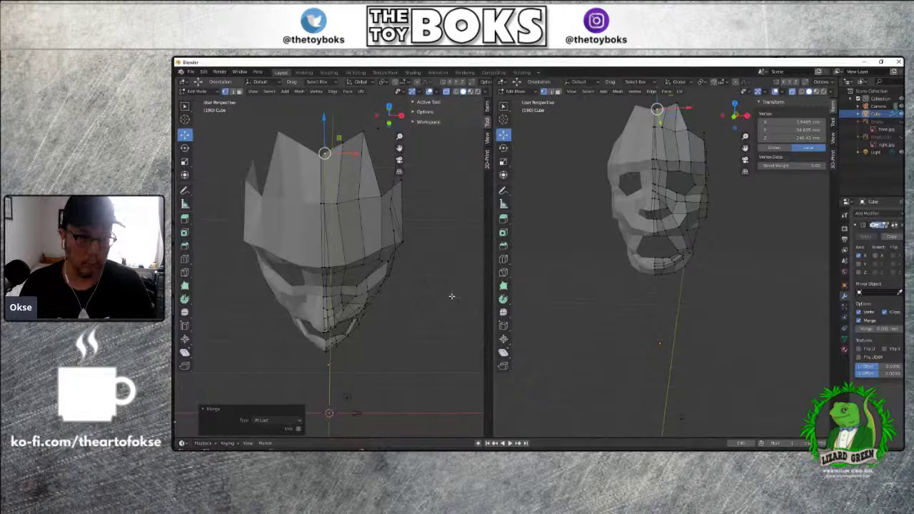
Reposition the two brow vertices above the outer half of the eye, the inner one along Y and the outer one finishing along Z
{"action": "mouse_move", "coordinate": [443, 285]}
{"action": "middle_mouse_down"}
{"action": "mouse_move", "coordinate": [423, 263]}
{"action": "mouse_move", "coordinate": [447, 250]}
{"action": "mouse_move", "coordinate": [404, 302]}
{"action": "mouse_move", "coordinate": [414, 306]}
{"action": "mouse_move", "coordinate": [428, 287]}
{"action": "middle_mouse_up"}
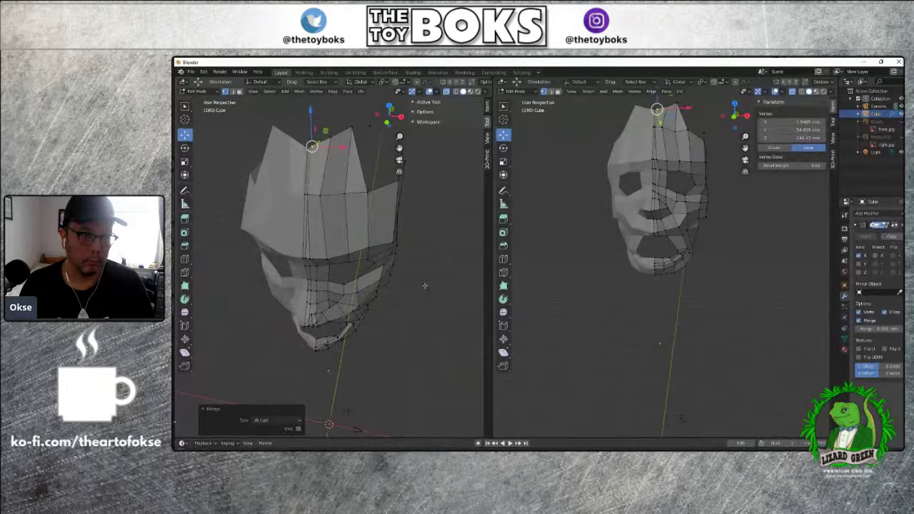
{"action": "left_click", "coordinate": [350, 253]}
{"action": "key", "text": "g"}
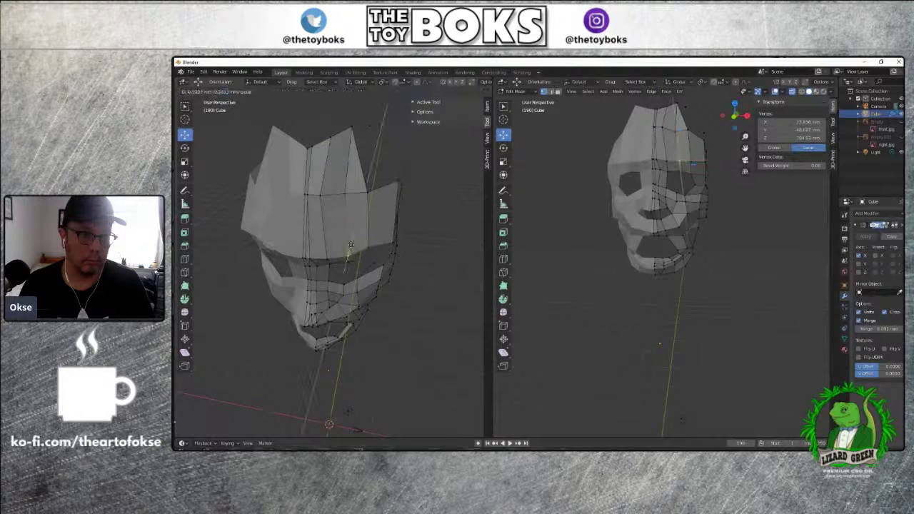
{"action": "left_click", "coordinate": [351, 245]}
{"action": "left_click", "coordinate": [368, 246]}
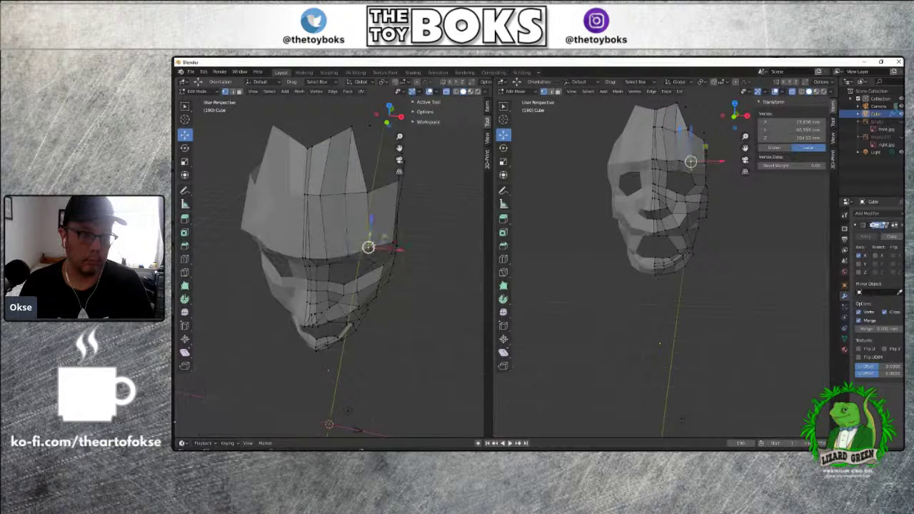
{"action": "key", "text": "g"}
{"action": "left_click", "coordinate": [370, 243]}
{"action": "mouse_move", "coordinate": [370, 247]}
{"action": "middle_mouse_down"}
{"action": "mouse_move", "coordinate": [427, 248]}
{"action": "mouse_move", "coordinate": [382, 258]}
{"action": "middle_mouse_up"}
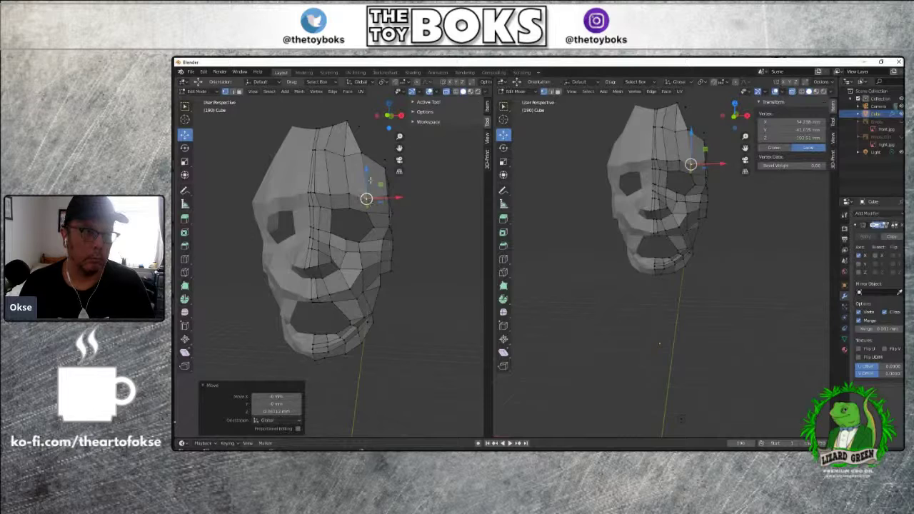
Adjust the brow vertex above the eye's outer corner and the neighbouring brow vertex on the face's outer edge along Z
{"action": "key", "text": "g"}
{"action": "key", "text": "z"}
{"action": "left_click_drag", "start_coordinate": [367, 170], "coordinate": [386, 183]}
{"action": "left_click", "coordinate": [388, 194]}
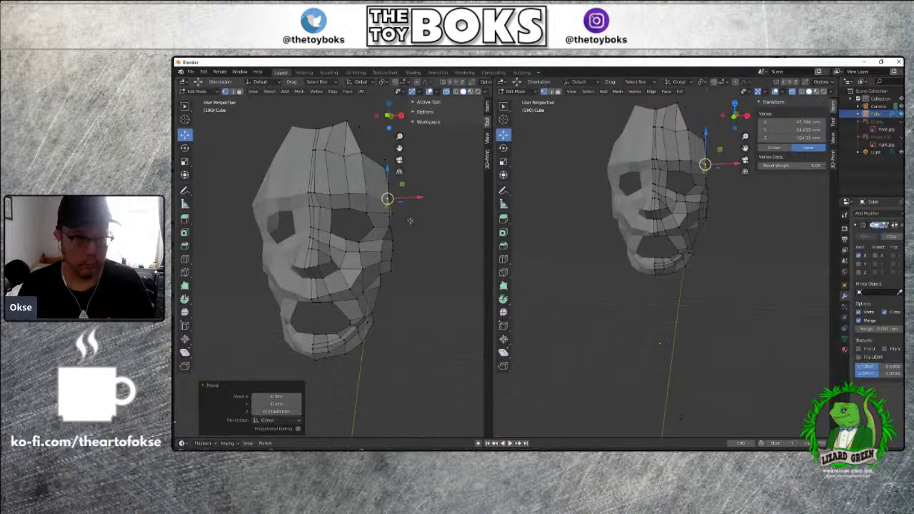
{"action": "left_click", "coordinate": [391, 228]}
{"action": "middle_click_drag", "start_coordinate": [432, 193], "coordinate": [383, 236]}
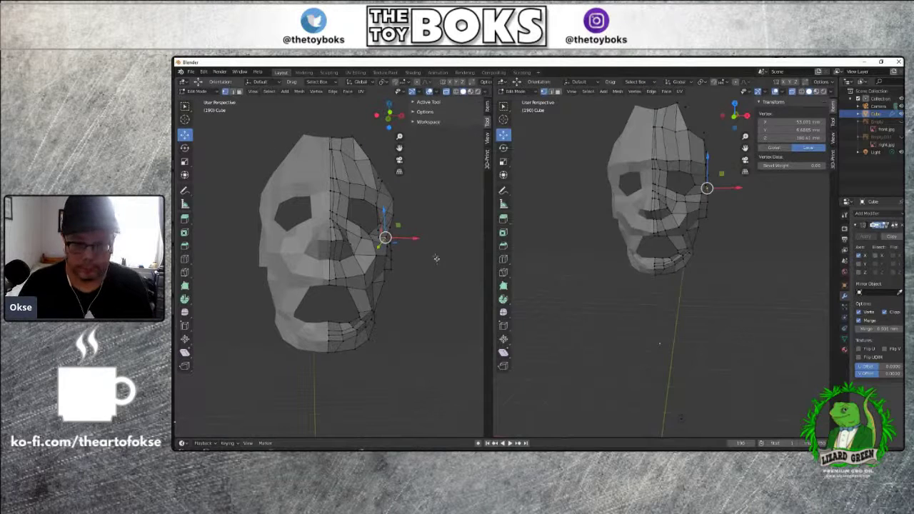
Show the front reference image and set one viewport to front view and the other to right side view
{"action": "key", "text": "KP_1"}
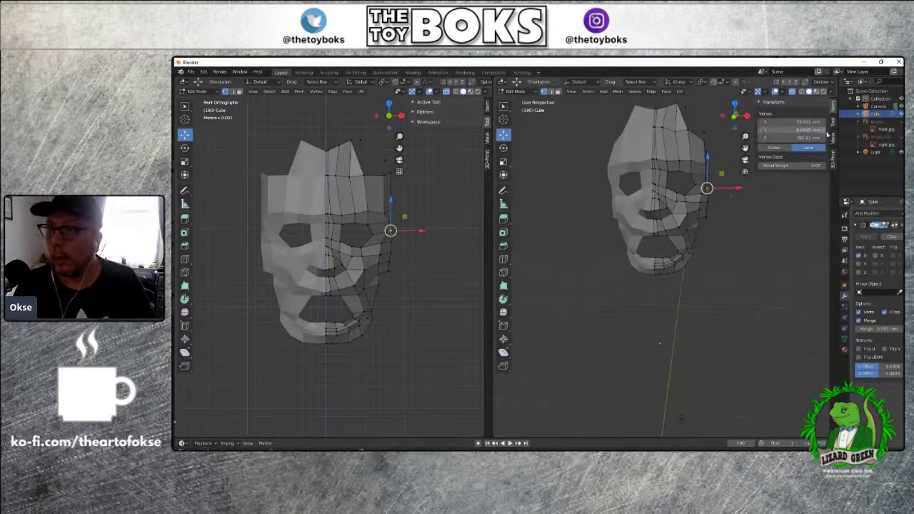
{"action": "left_click", "coordinate": [899, 127]}
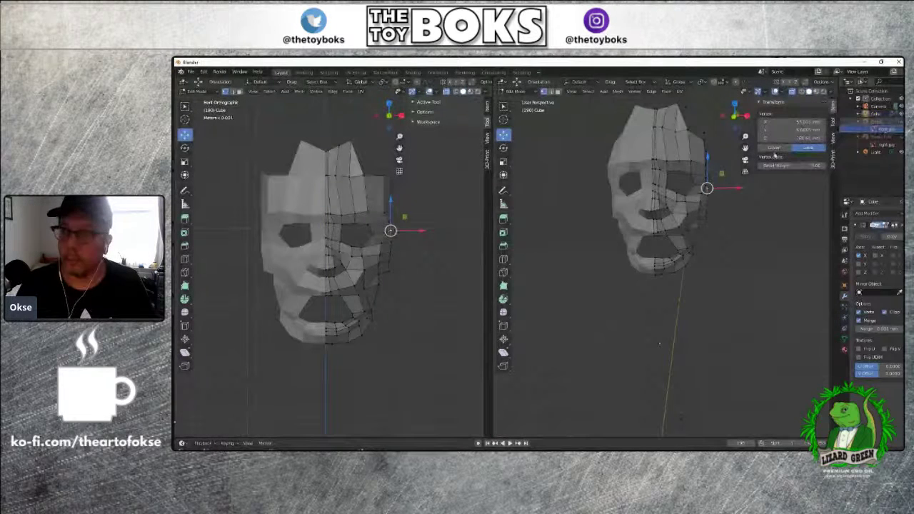
{"action": "left_click", "coordinate": [875, 131]}
{"action": "left_click", "coordinate": [874, 130]}
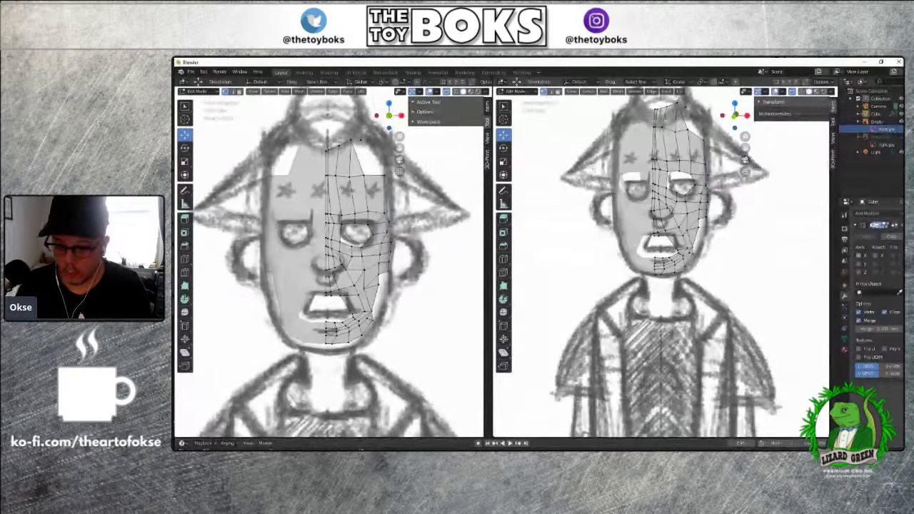
{"action": "key", "text": "KP_1"}
{"action": "key", "text": "KP_3"}
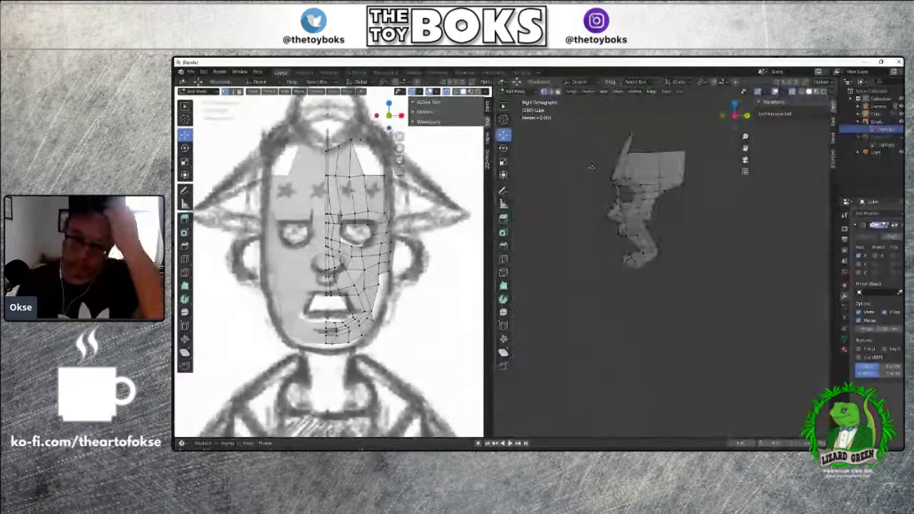
Delete the stray loose vertices floating above the forehead, behind its raised tip
{"action": "left_click", "coordinate": [665, 139]}
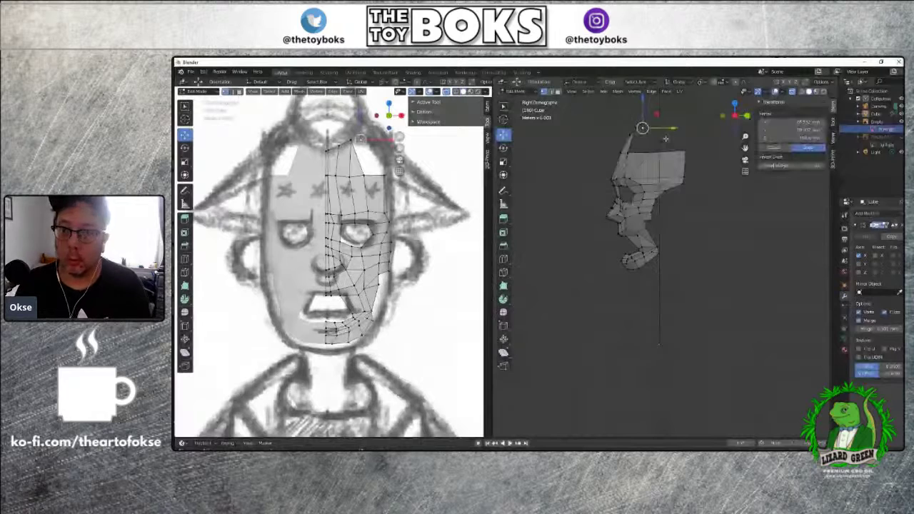
{"action": "key", "text": "x"}
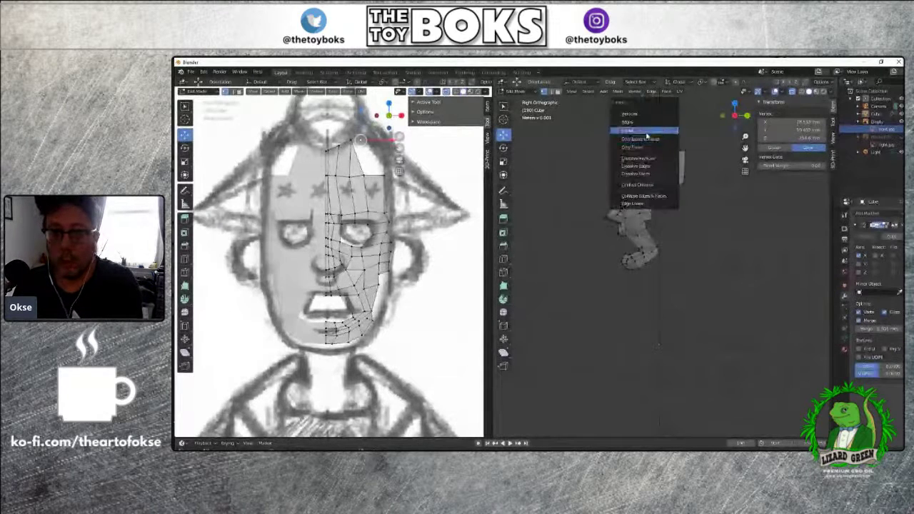
{"action": "left_click", "coordinate": [633, 115]}
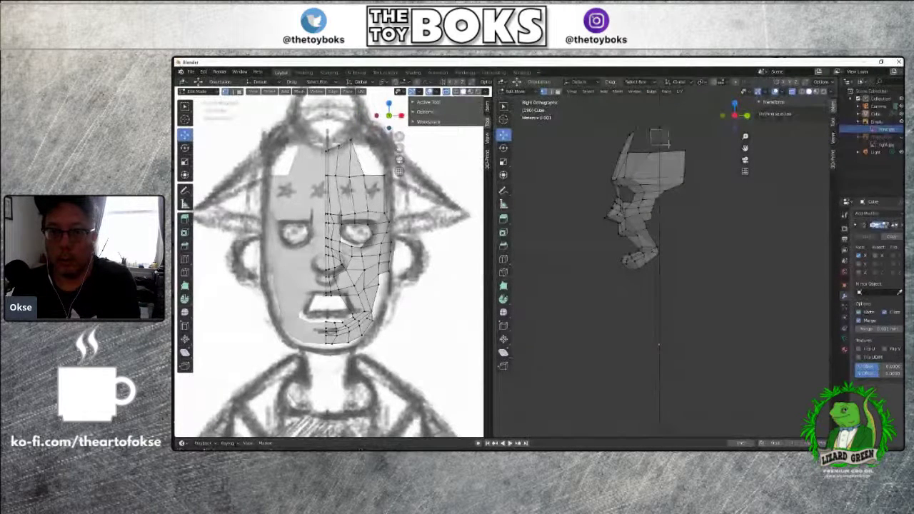
{"action": "left_click", "coordinate": [668, 146]}
{"action": "key", "text": "x"}
{"action": "left_click", "coordinate": [669, 145]}
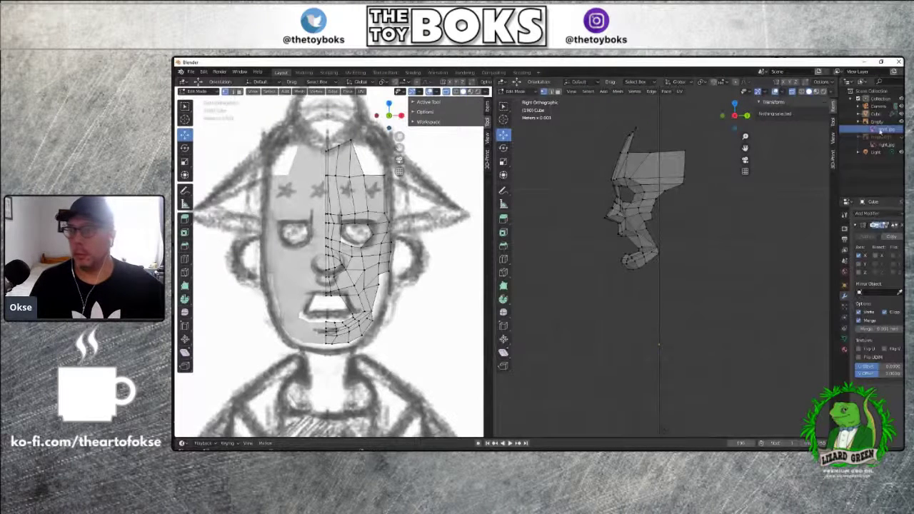
{"action": "left_click", "coordinate": [887, 122]}
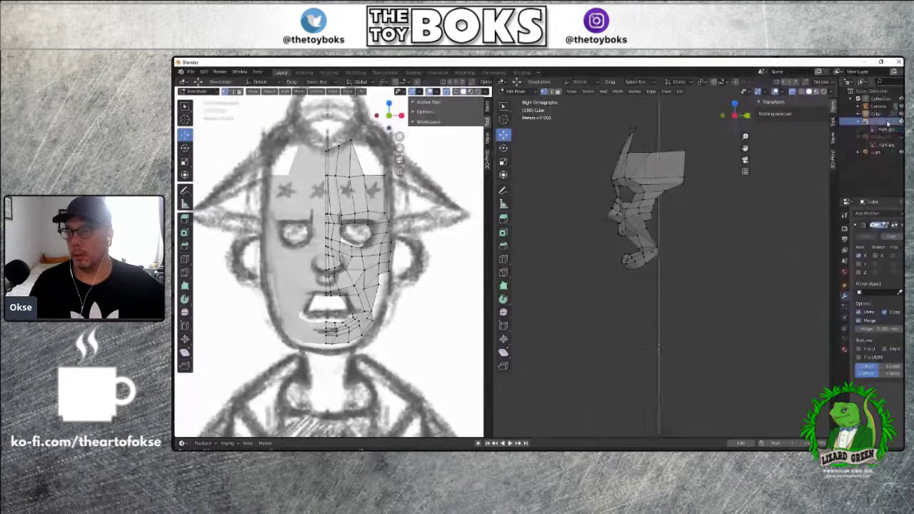
{"action": "left_click", "coordinate": [887, 123]}
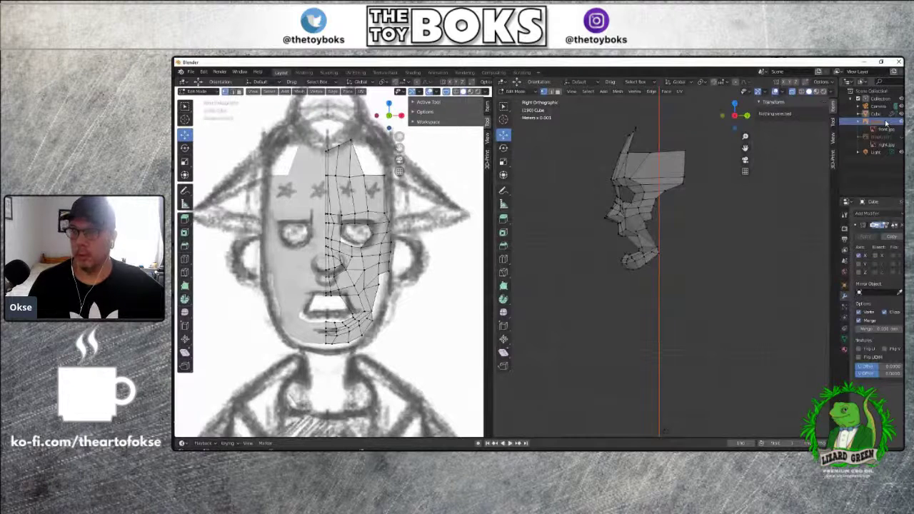
{"action": "left_click", "coordinate": [885, 130]}
{"action": "right_click", "coordinate": [886, 130]}
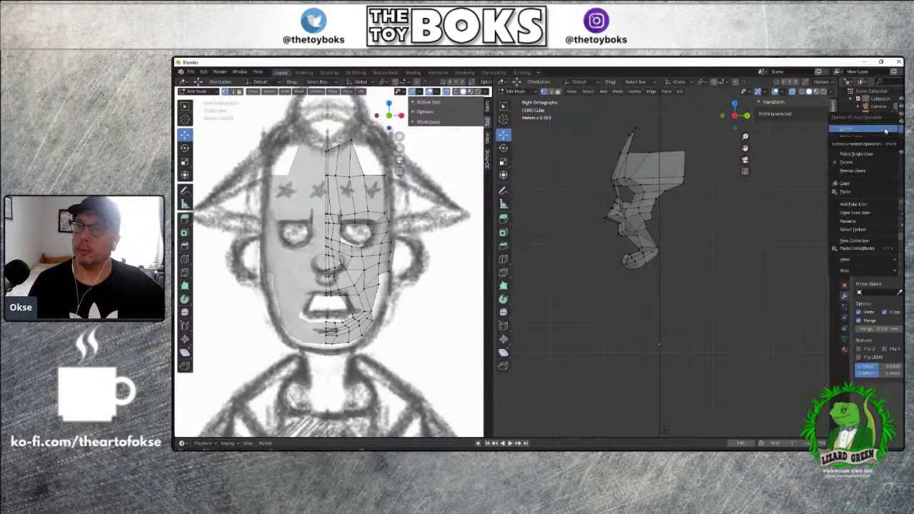
{"action": "left_click", "coordinate": [886, 130]}
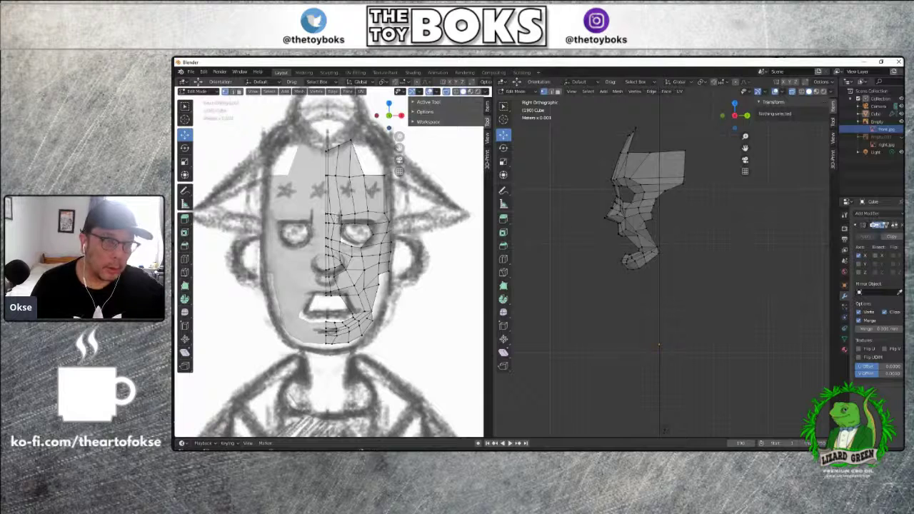
Move the innermost brow vertex beside the centre line along X and the next brow vertex along Z, then clear the selection
{"action": "left_click", "coordinate": [330, 214]}
{"action": "left_click_drag", "start_coordinate": [359, 214], "coordinate": [346, 214]}
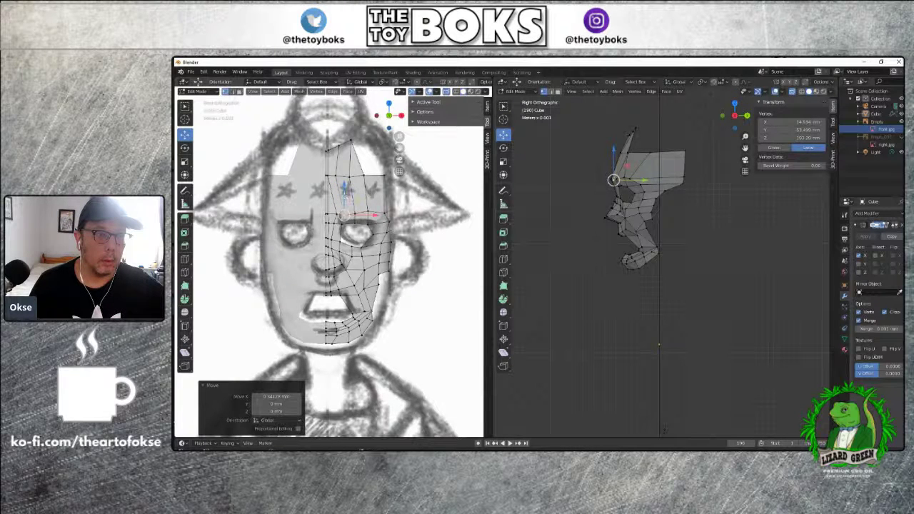
{"action": "left_click_drag", "start_coordinate": [371, 214], "coordinate": [385, 213]}
{"action": "left_click", "coordinate": [353, 194]}
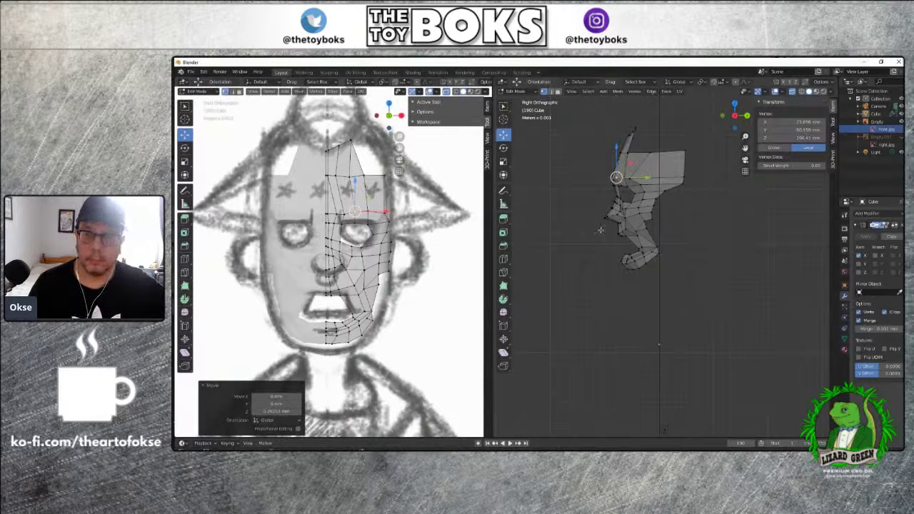
{"action": "left_click", "coordinate": [578, 230]}
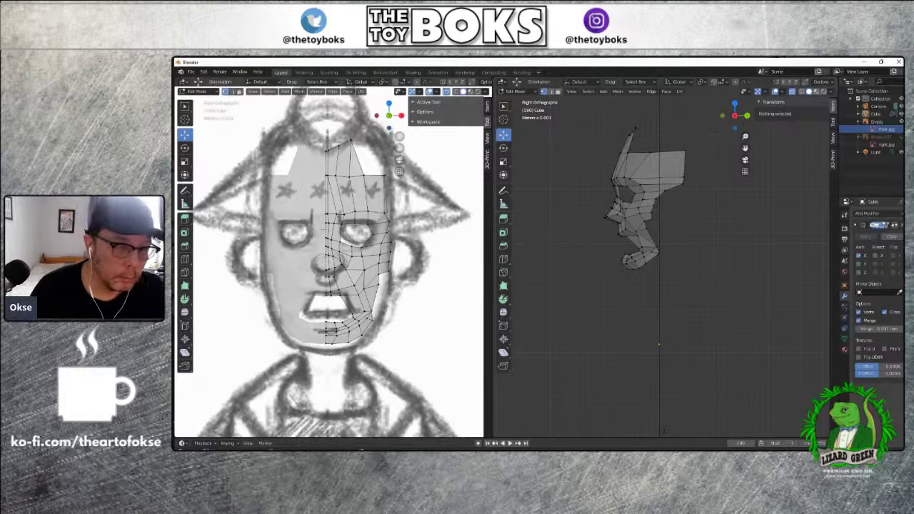
Switch to edge selection and add one loop cut running across the brow from the centre line to the outer edge
{"action": "left_click", "coordinate": [612, 186]}
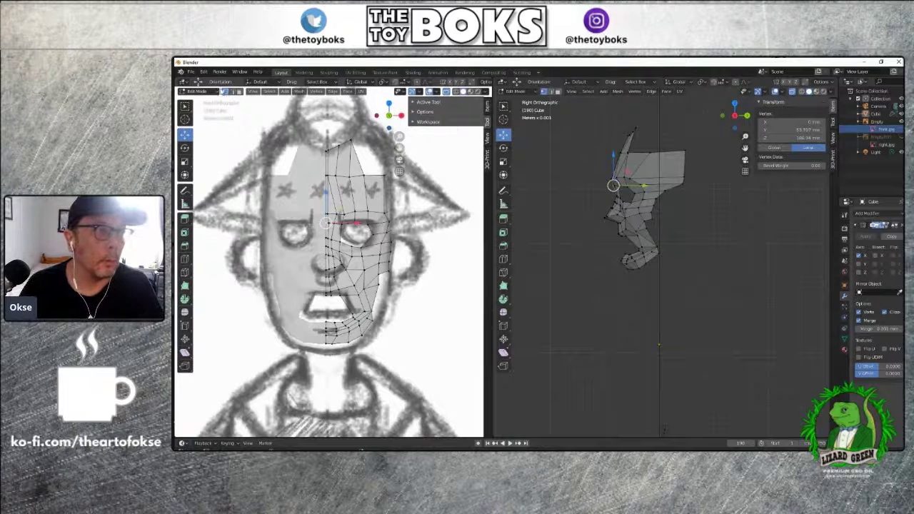
{"action": "left_click", "coordinate": [233, 92]}
{"action": "key", "text": "ctrl+z"}
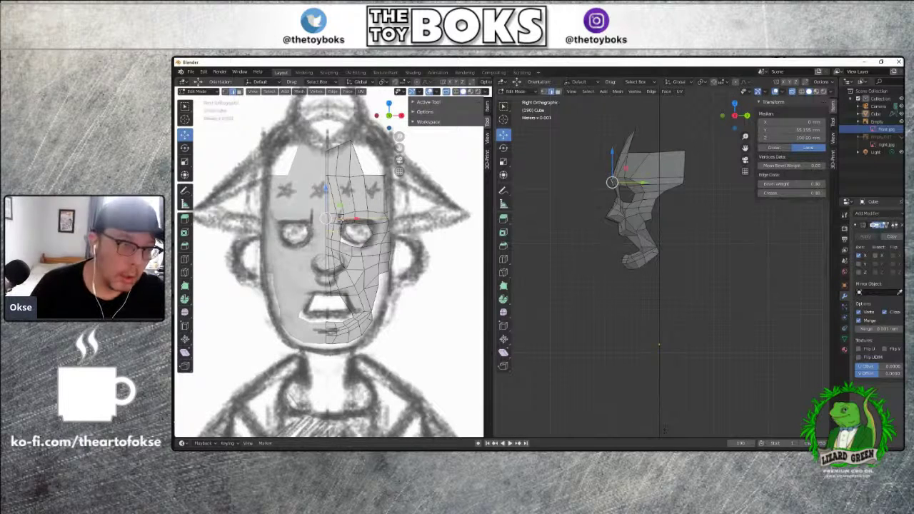
{"action": "key", "text": "g"}
{"action": "key", "text": "g"}
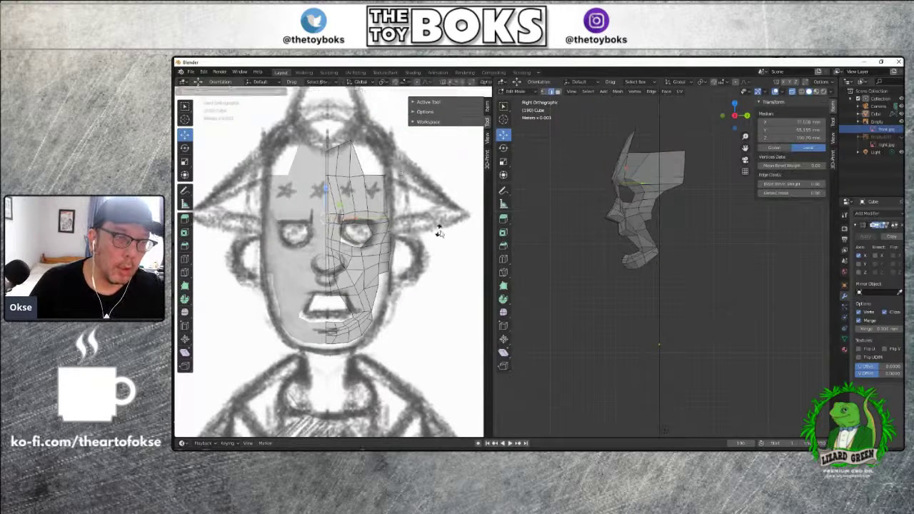
{"action": "left_click", "coordinate": [350, 219]}
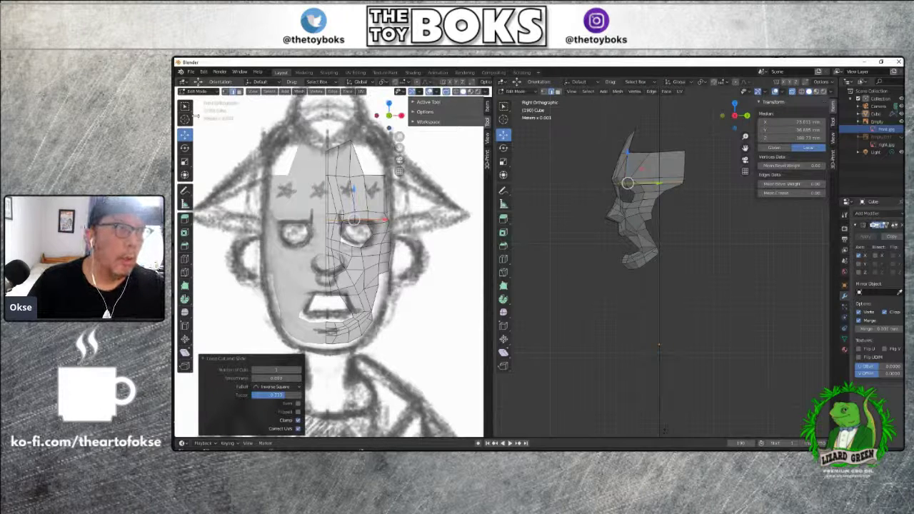
Save the project as a new blend file in the 3d Model folder, then clear the selection
{"action": "left_click", "coordinate": [190, 72]}
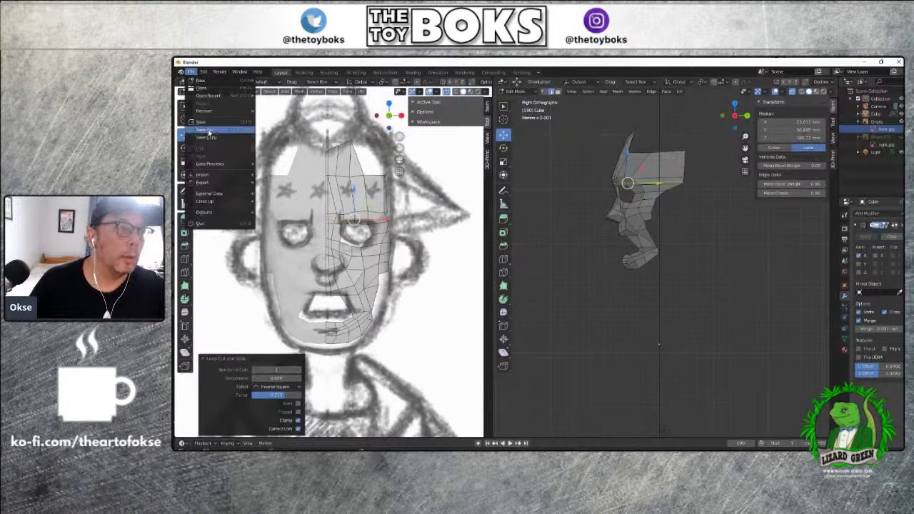
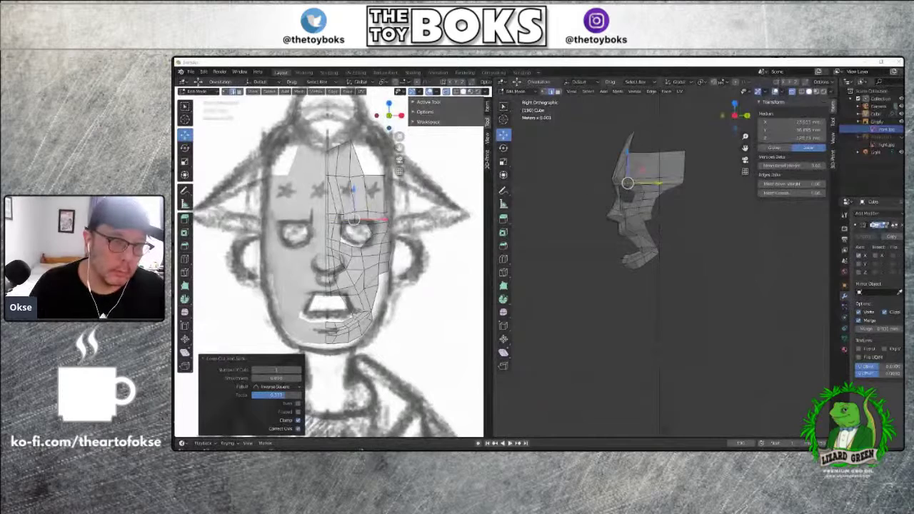
{"action": "key", "text": "alt+a"}
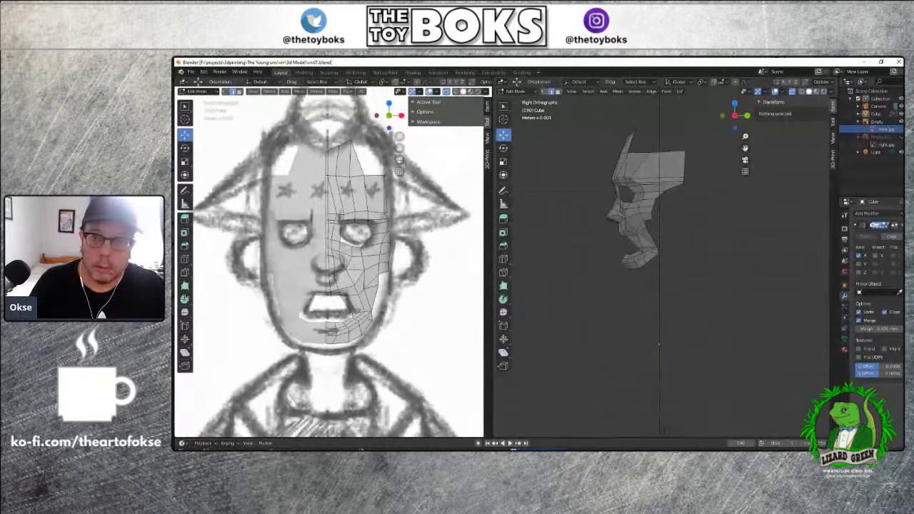
In vertex selection, move the upper eye rim vertex nearest the nose along Y in the side view
{"action": "scroll", "coordinate": [675, 257], "scroll_direction": "up", "scroll_amount": 3}
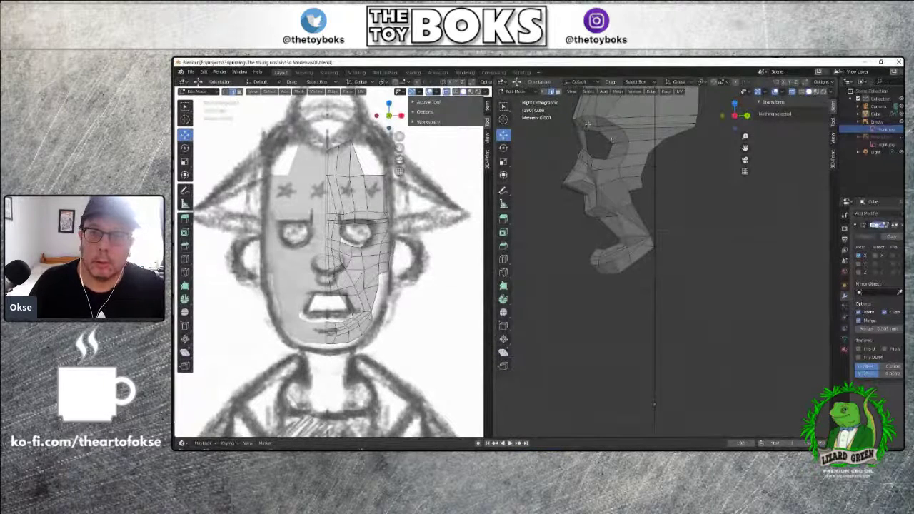
{"action": "left_click", "coordinate": [611, 131]}
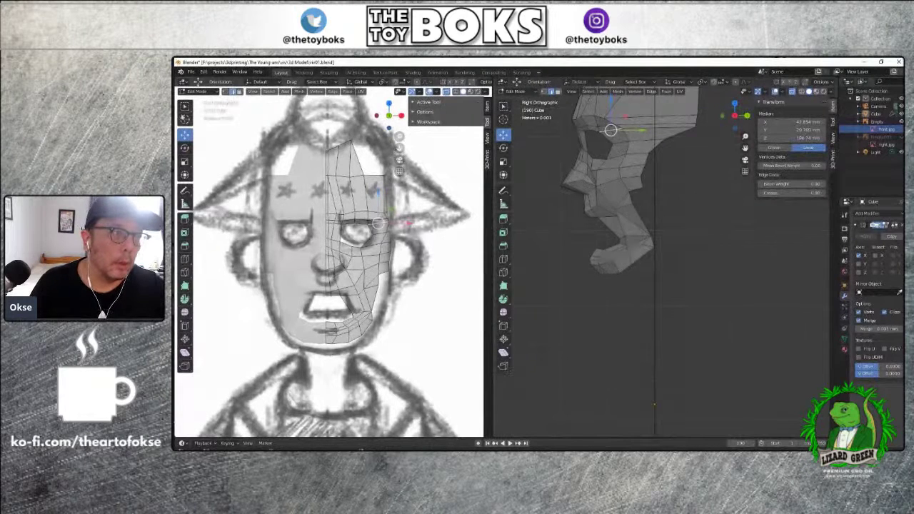
{"action": "left_click", "coordinate": [184, 107]}
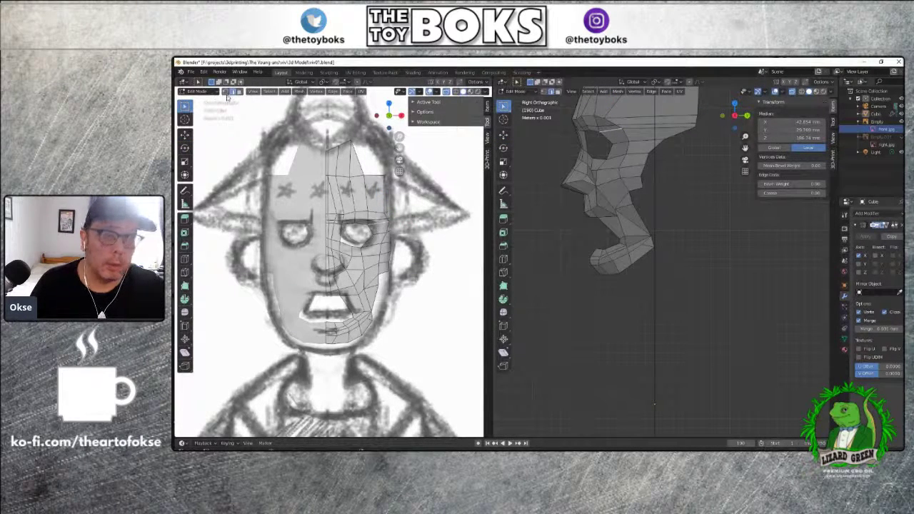
{"action": "left_click", "coordinate": [226, 91]}
{"action": "left_click", "coordinate": [600, 131]}
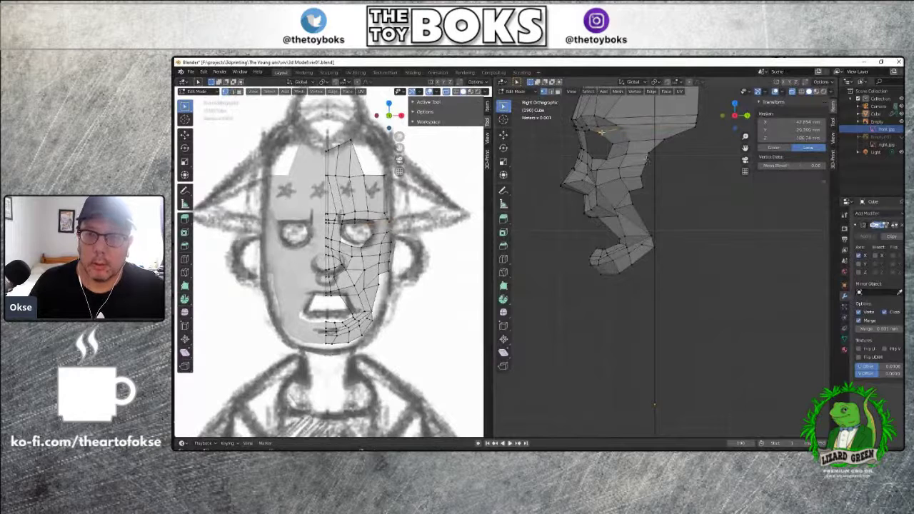
{"action": "left_click", "coordinate": [506, 135]}
{"action": "left_click_drag", "start_coordinate": [599, 132], "coordinate": [620, 134]}
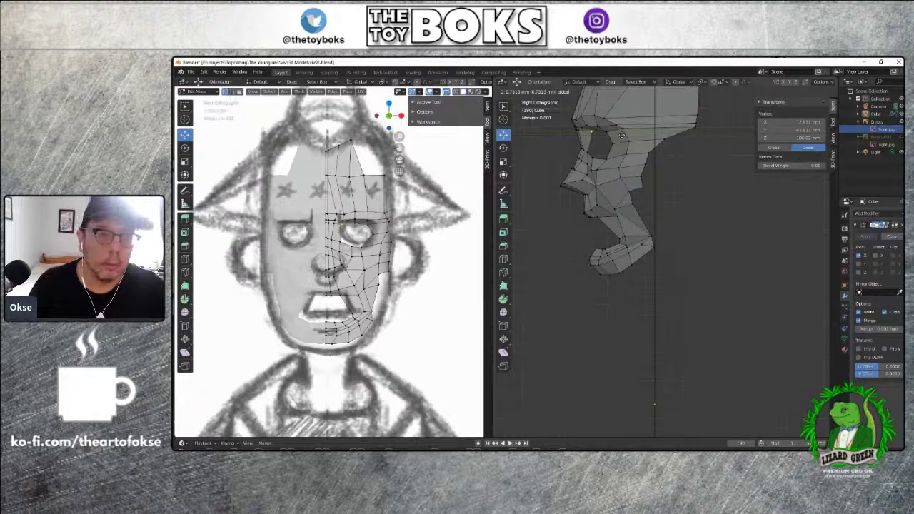
{"action": "left_click_drag", "start_coordinate": [621, 136], "coordinate": [625, 134]}
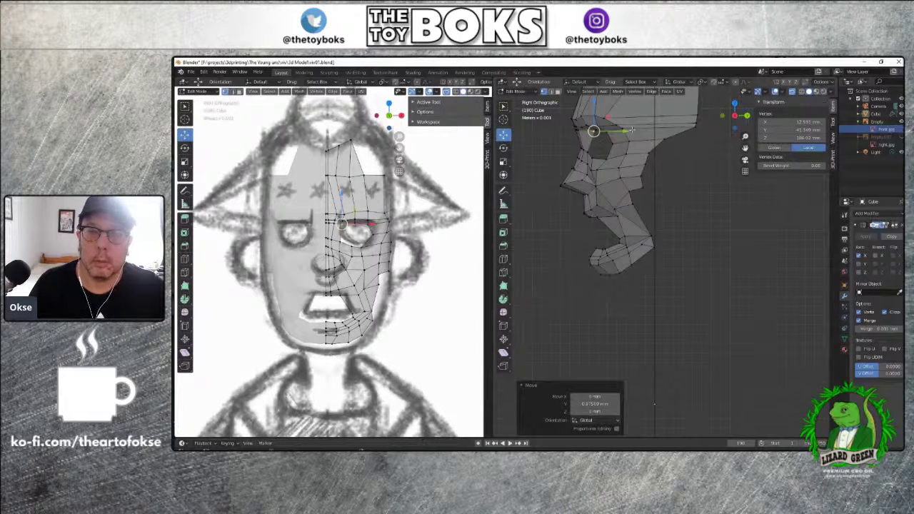
Move the eye rim vertex at the lower inner corner along Z
{"action": "left_click", "coordinate": [590, 153]}
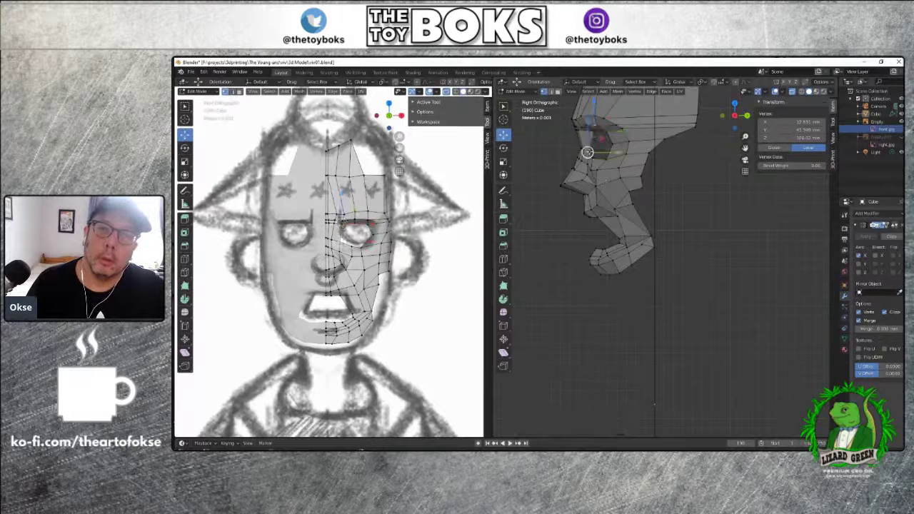
{"action": "key", "text": "g"}
{"action": "key", "text": "z"}
{"action": "left_click_drag", "start_coordinate": [588, 136], "coordinate": [589, 136]}
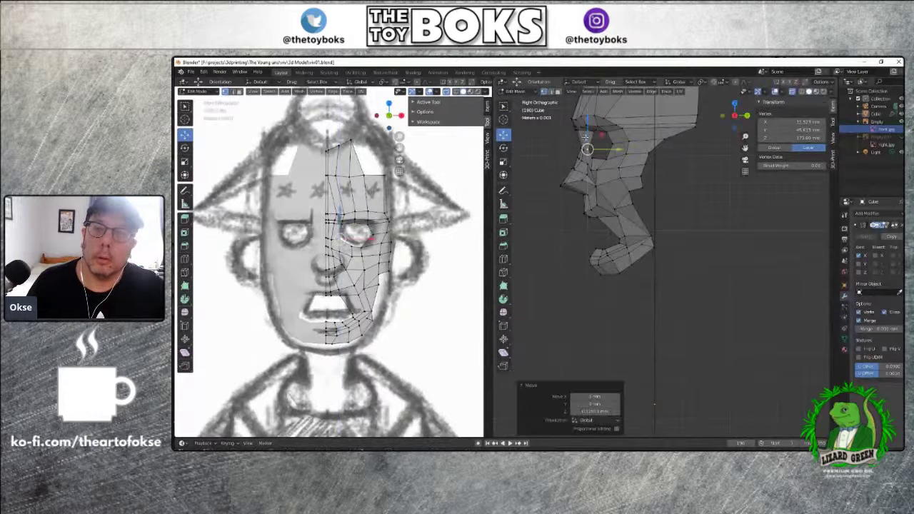
Switch to face selection and select the cheek face directly below the eye opening
{"action": "scroll", "coordinate": [674, 215], "scroll_direction": "up", "scroll_amount": 1}
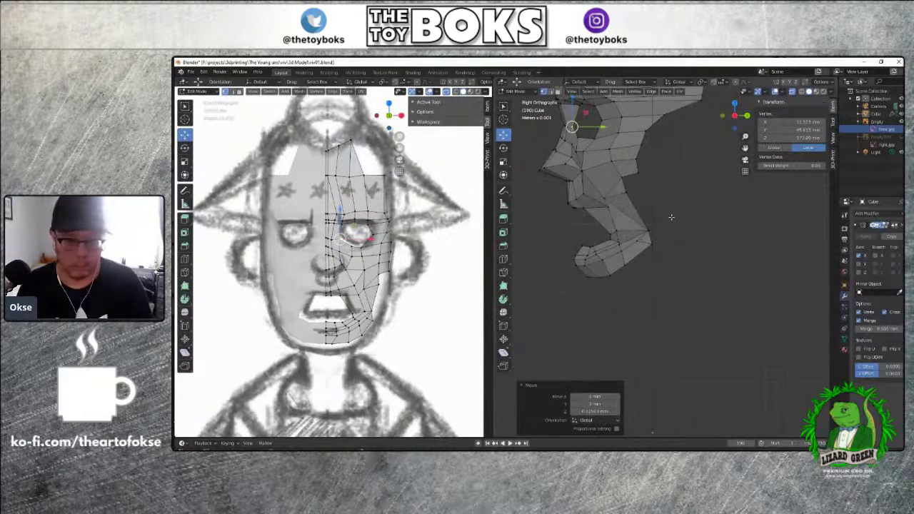
{"action": "middle_click_drag", "start_coordinate": [673, 215], "coordinate": [650, 243]}
{"action": "middle_click_drag", "start_coordinate": [647, 301], "coordinate": [725, 255]}
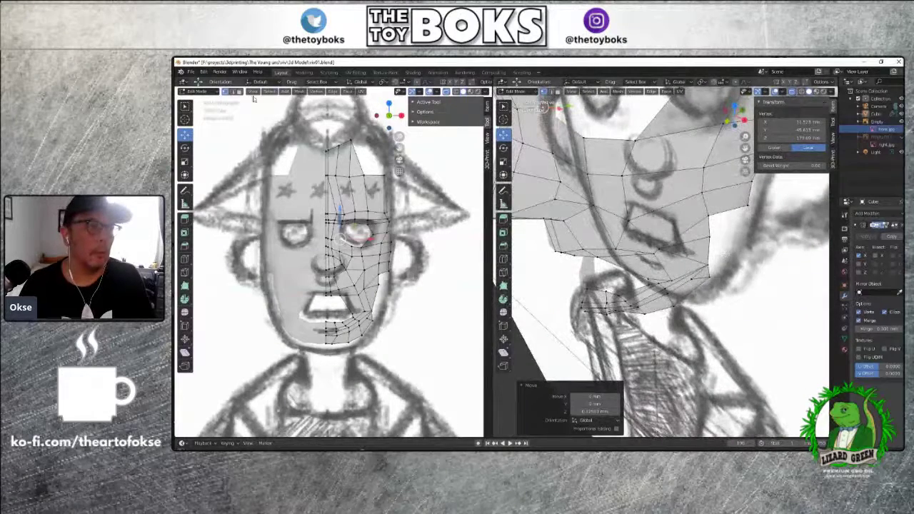
{"action": "left_click", "coordinate": [240, 93]}
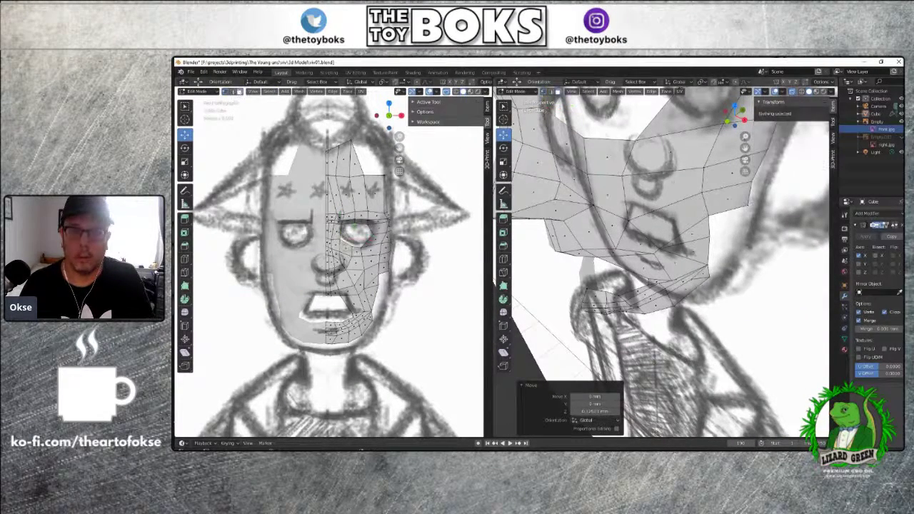
{"action": "left_click", "coordinate": [604, 143]}
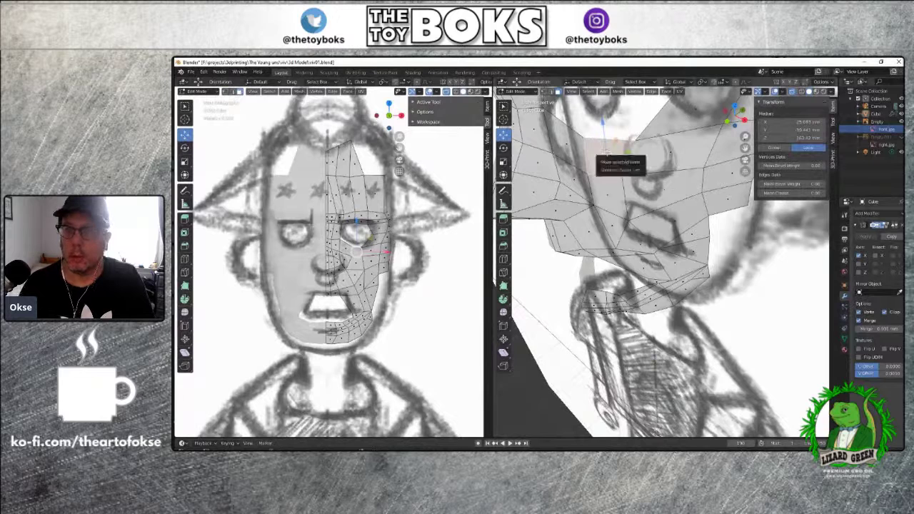
{"action": "left_click", "coordinate": [629, 161]}
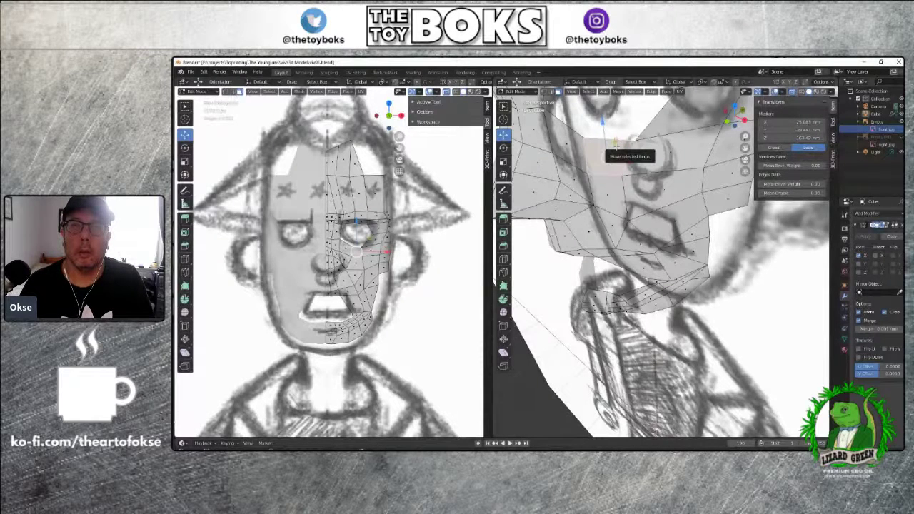
{"action": "right_click", "coordinate": [616, 147]}
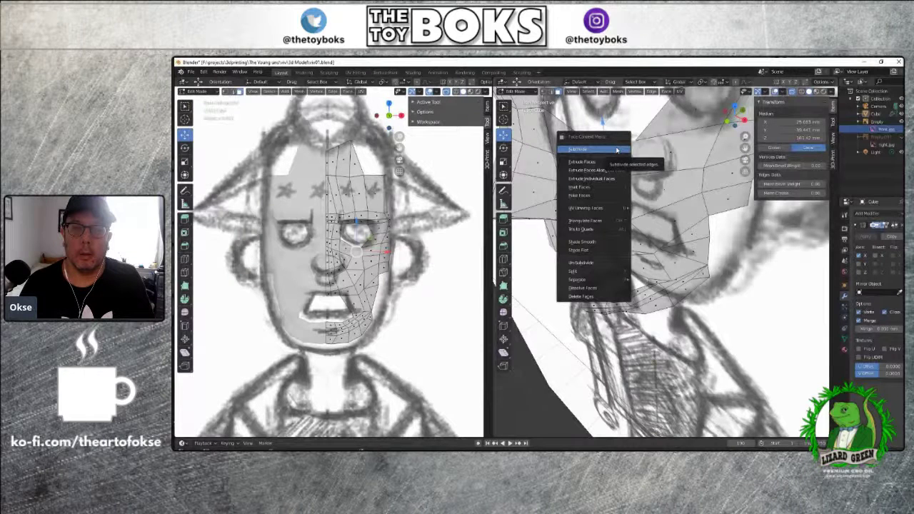
{"action": "left_click", "coordinate": [506, 367]}
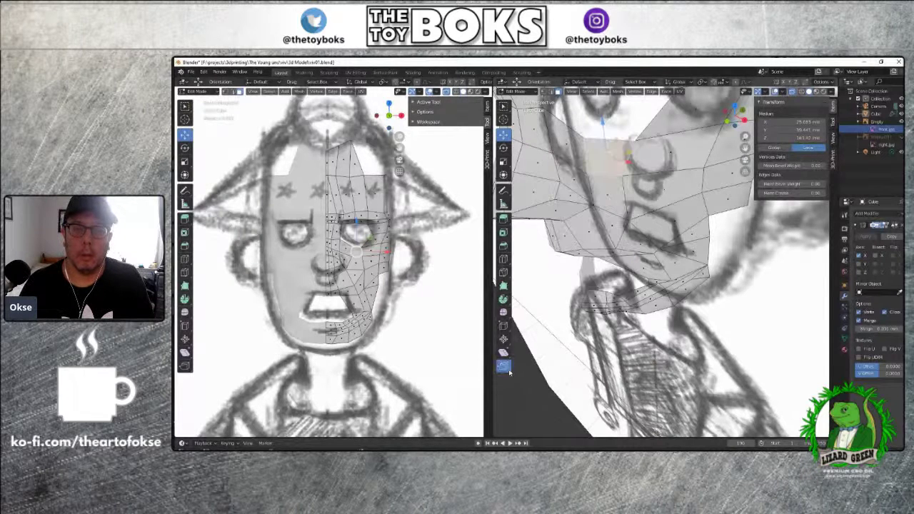
{"action": "middle_click_drag", "start_coordinate": [523, 401], "coordinate": [521, 218]}
{"action": "middle_click_drag", "start_coordinate": [614, 336], "coordinate": [513, 399]}
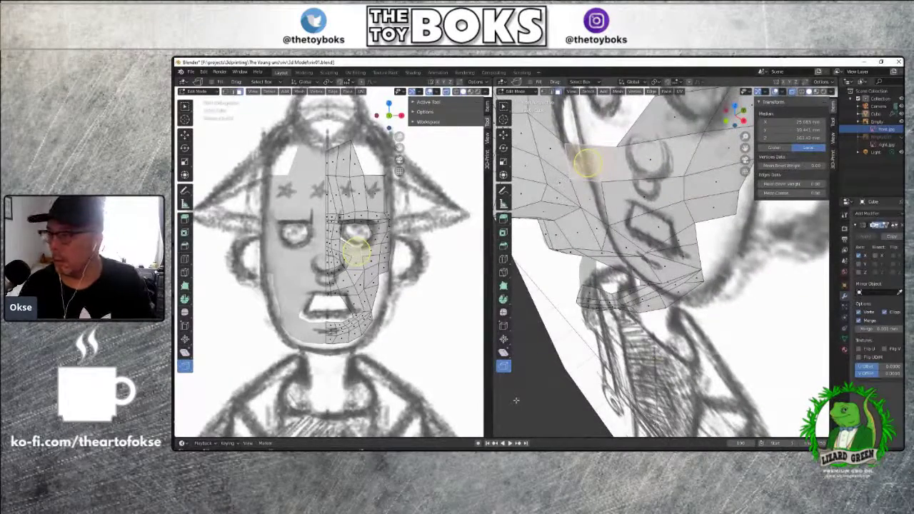
Try deleting the selected cheek face with Only Edges & Faces, and undo that deletion
{"action": "key", "text": "x"}
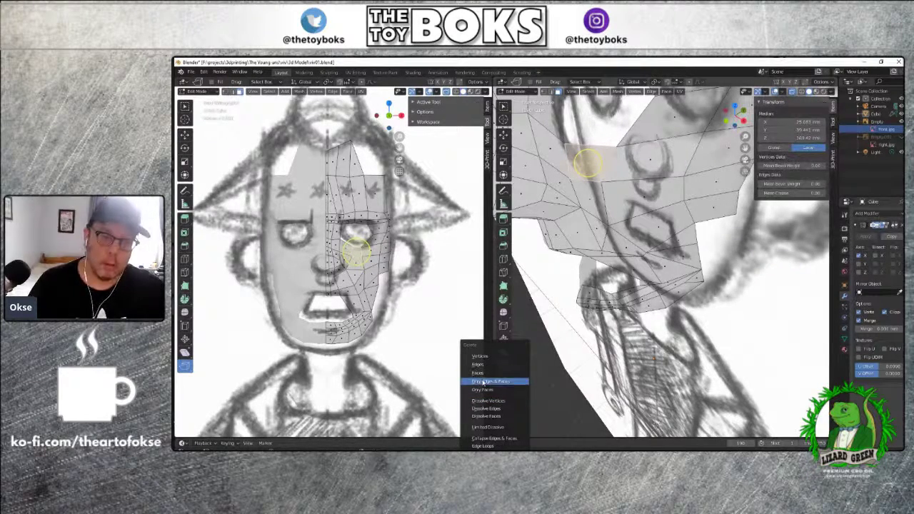
{"action": "left_click", "coordinate": [484, 382]}
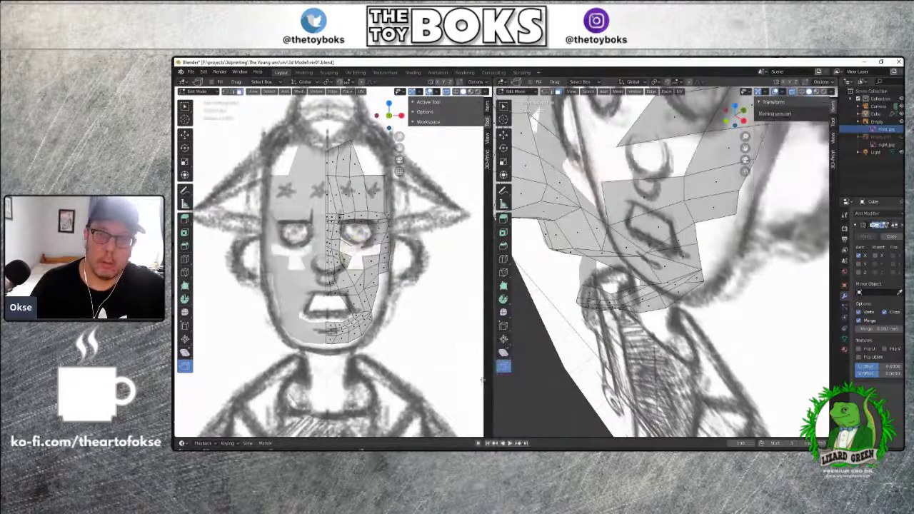
{"action": "key", "text": "ctrl+z"}
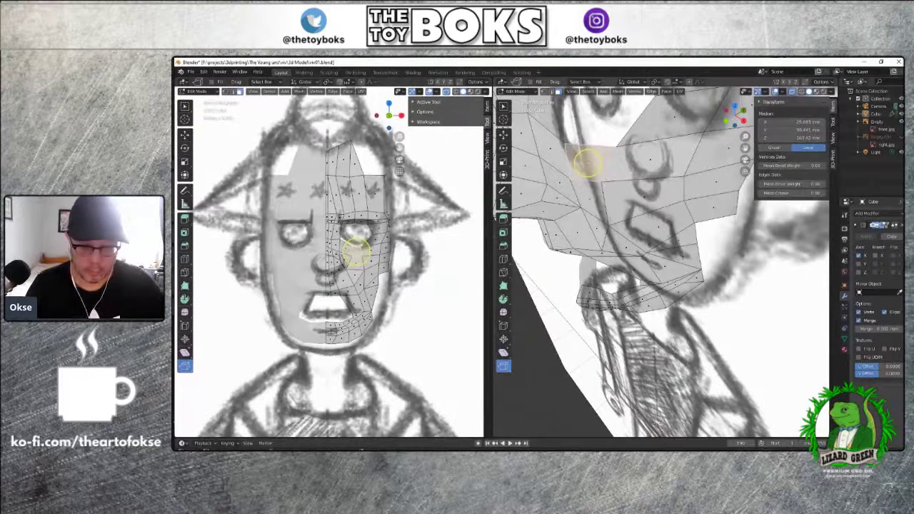
Delete just the selected cheek face below the eye, keeping all the faces around it
{"action": "key", "text": "x"}
{"action": "left_click", "coordinate": [521, 240]}
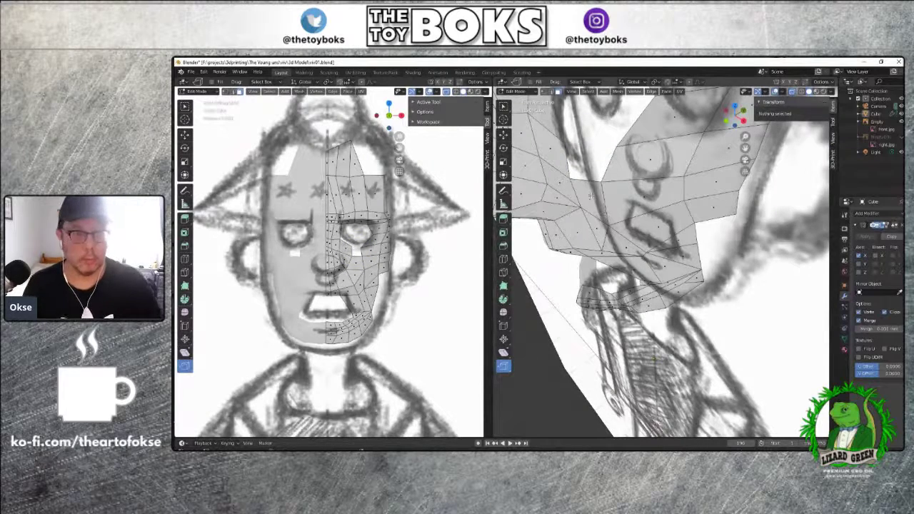
{"action": "middle_click_drag", "start_coordinate": [591, 194], "coordinate": [579, 312]}
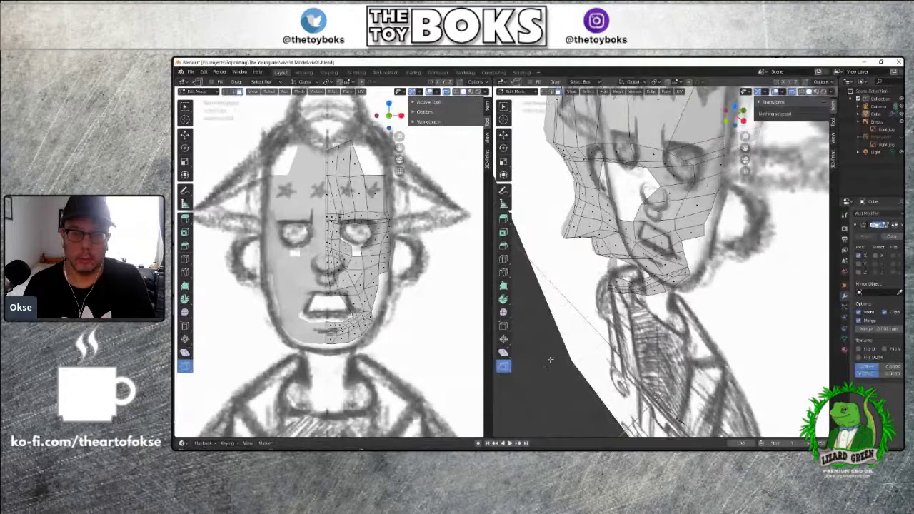
In vertex selection, move the nose bridge vertex beside the centre line and its centre-line neighbour along Z in the front view
{"action": "key", "text": "KP_1"}
{"action": "scroll", "coordinate": [583, 340], "scroll_direction": "down", "scroll_amount": 2}
{"action": "middle_click_drag", "start_coordinate": [583, 339], "coordinate": [513, 344]}
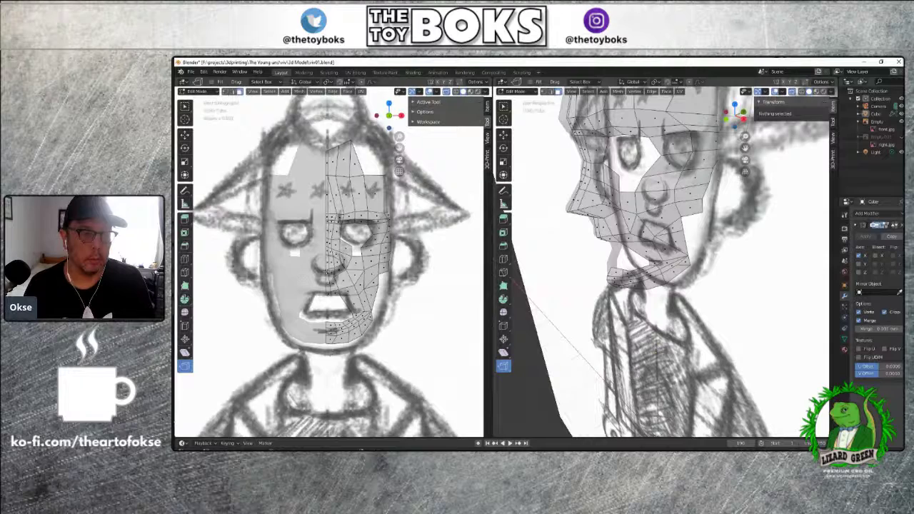
{"action": "scroll", "coordinate": [328, 272], "scroll_direction": "up", "scroll_amount": 4}
{"action": "left_click", "coordinate": [184, 135]}
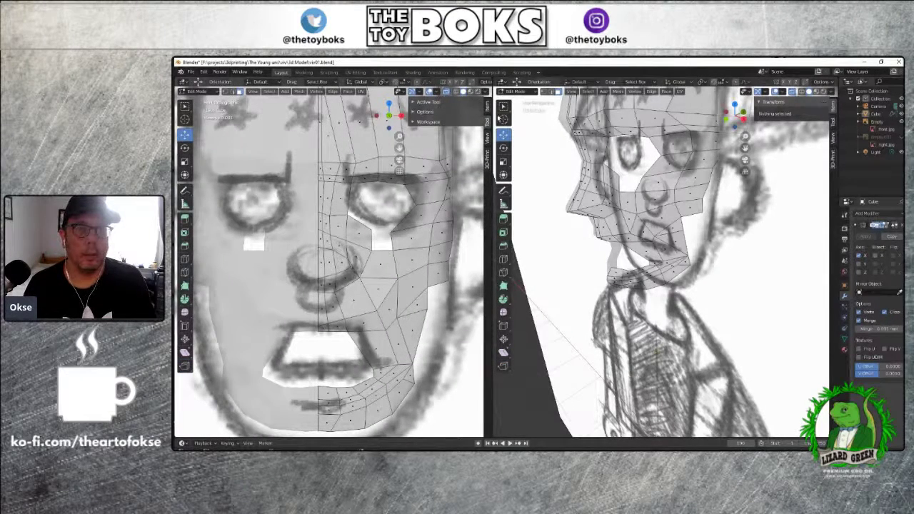
{"action": "left_click", "coordinate": [547, 93]}
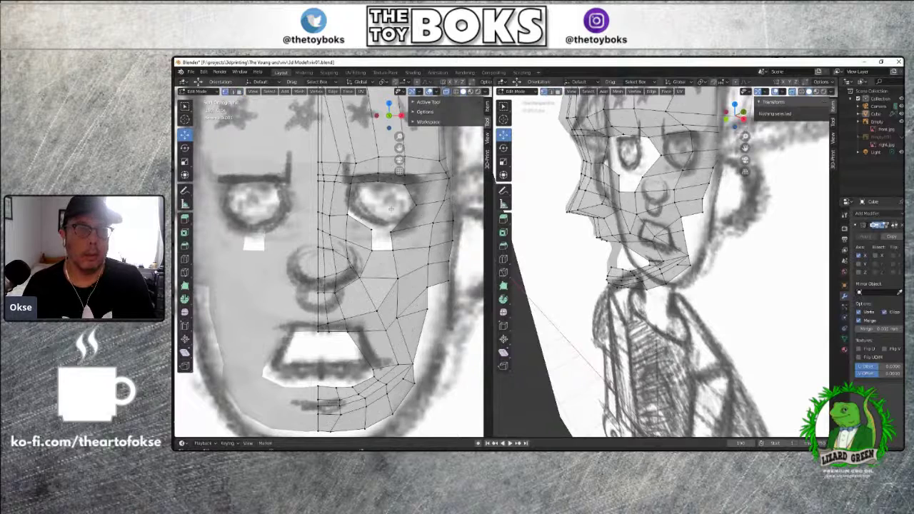
{"action": "left_click", "coordinate": [344, 240]}
{"action": "left_click_drag", "start_coordinate": [348, 220], "coordinate": [321, 227]}
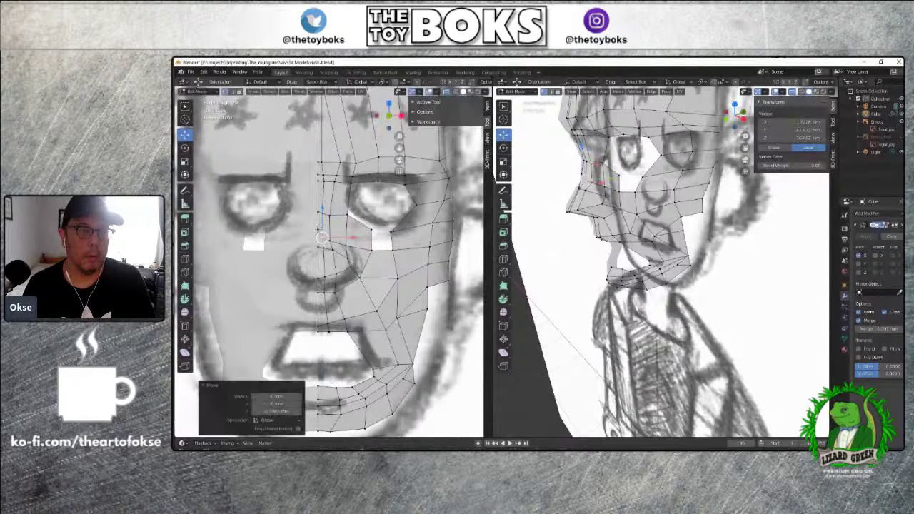
{"action": "left_click", "coordinate": [318, 208]}
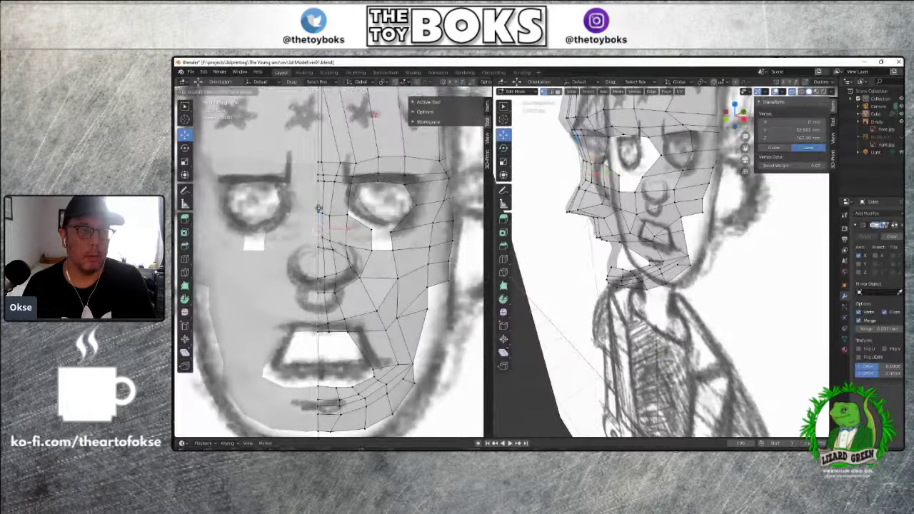
{"action": "left_click_drag", "start_coordinate": [318, 208], "coordinate": [318, 210]}
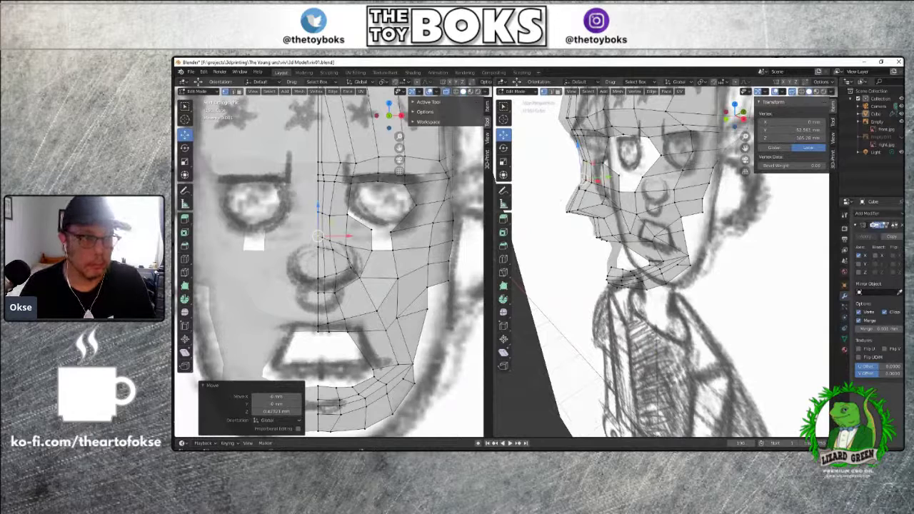
Select the vertex at the side of the nose and move it along X
{"action": "left_click", "coordinate": [323, 245]}
{"action": "left_click", "coordinate": [330, 247]}
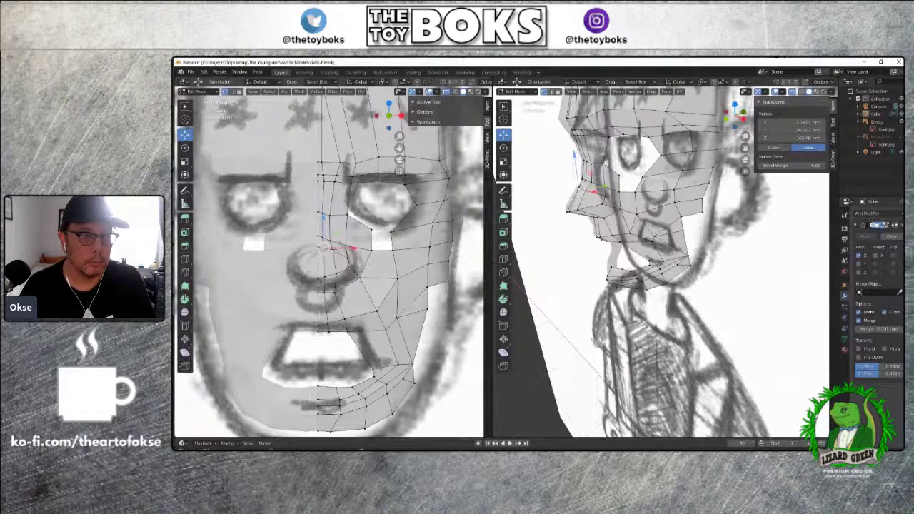
{"action": "left_click_drag", "start_coordinate": [323, 249], "coordinate": [350, 268]}
{"action": "key", "text": "g"}
{"action": "key", "text": "x"}
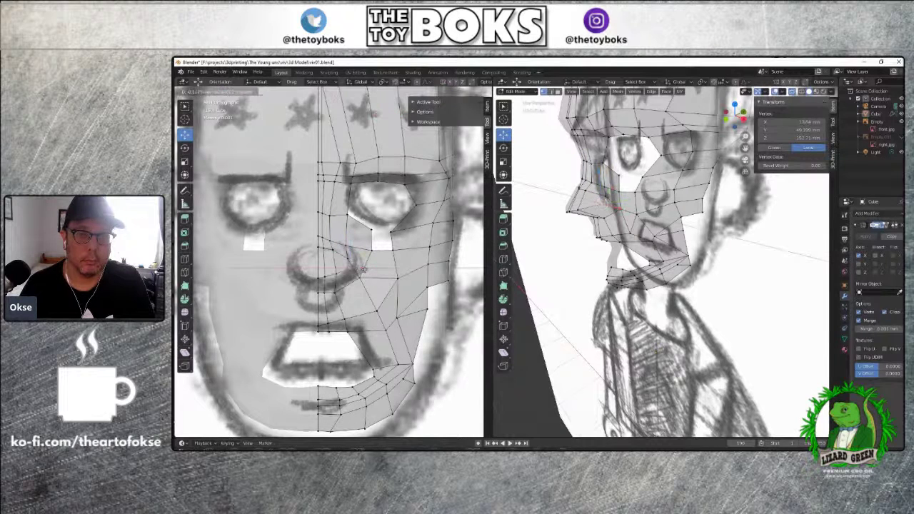
{"action": "left_click", "coordinate": [360, 269]}
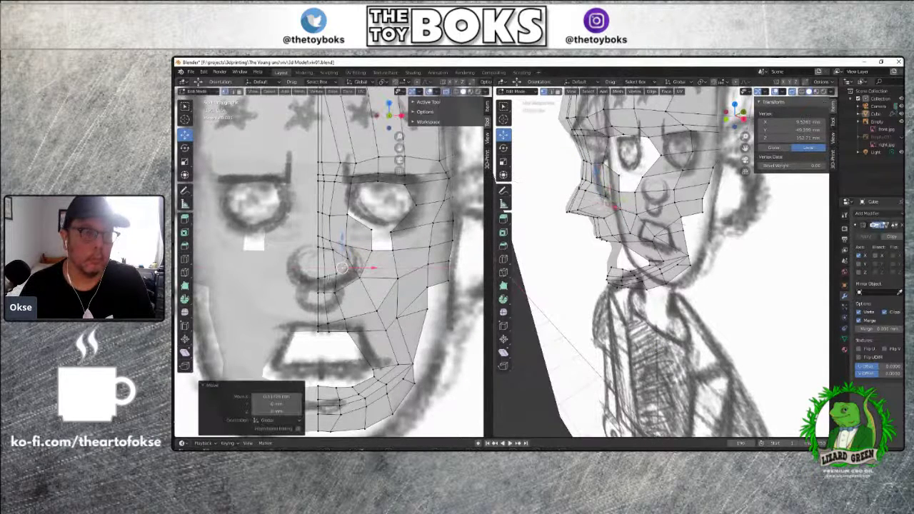
Merge the upper nose vertex beside the centre line into its centre-line neighbour using At Last
{"action": "middle_click_drag", "start_coordinate": [556, 247], "coordinate": [573, 255]}
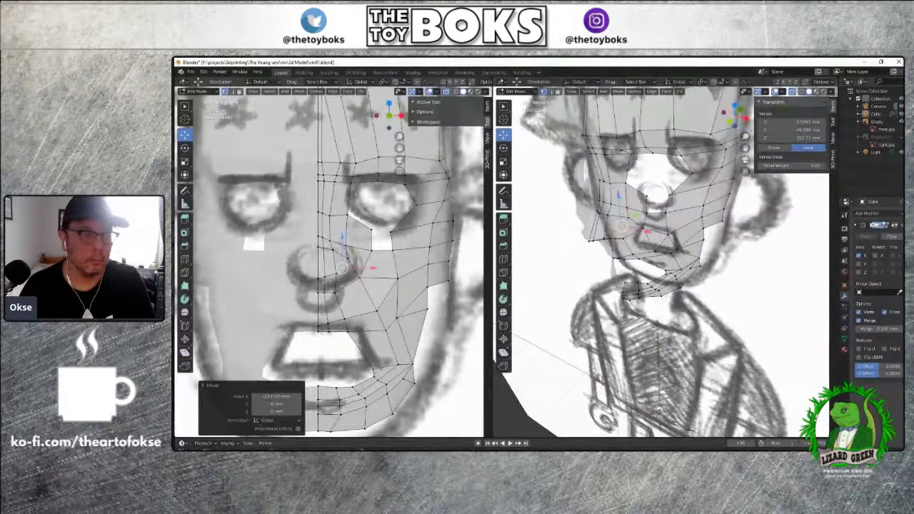
{"action": "left_click", "coordinate": [323, 246]}
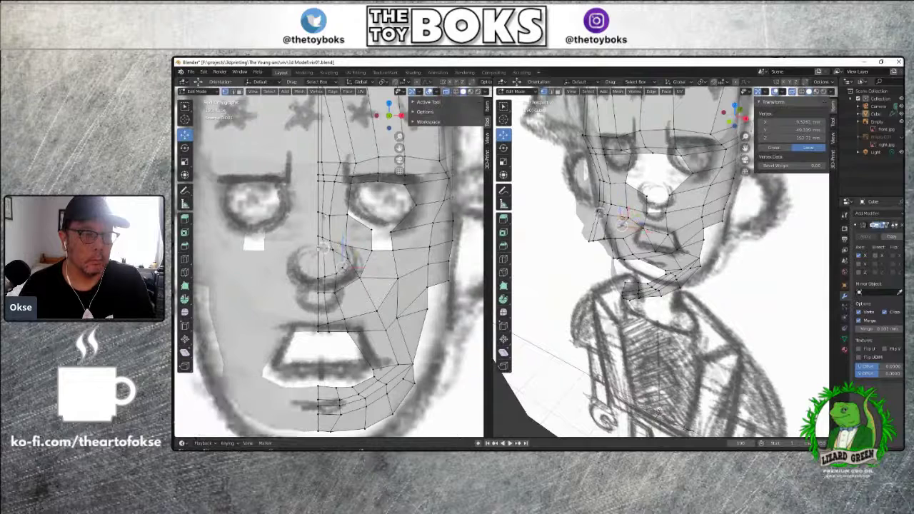
{"action": "left_click", "coordinate": [321, 248], "text": "shift"}
{"action": "key", "text": "m"}
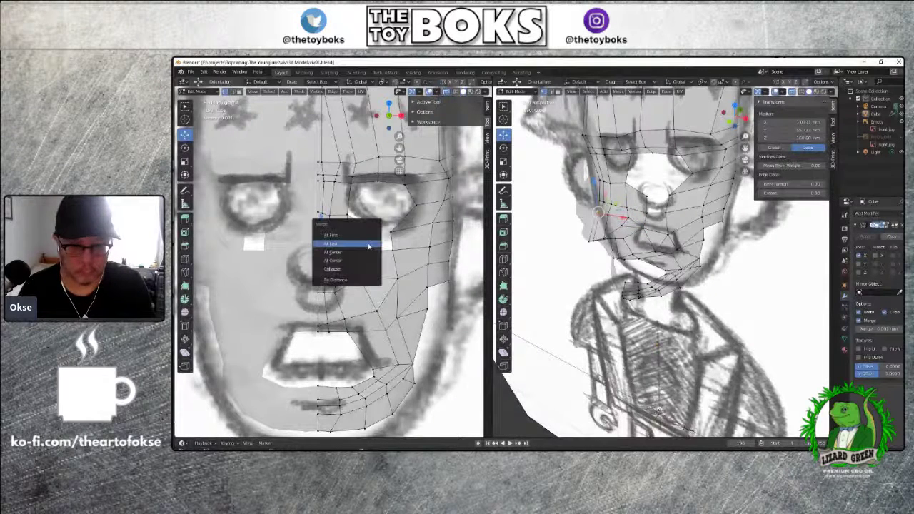
{"action": "left_click", "coordinate": [349, 246]}
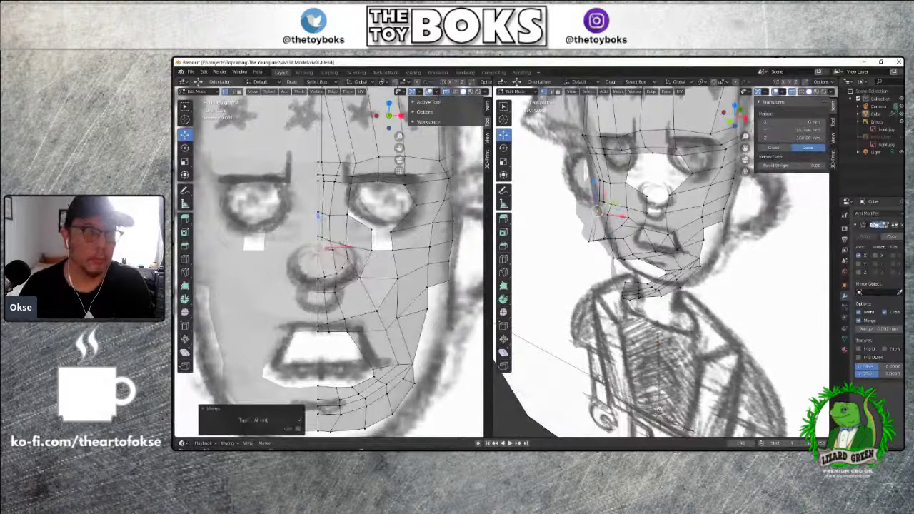
Merge the vertex beside the centre line under the nose tip into the centre-line vertex using At Last
{"action": "left_click", "coordinate": [322, 293]}
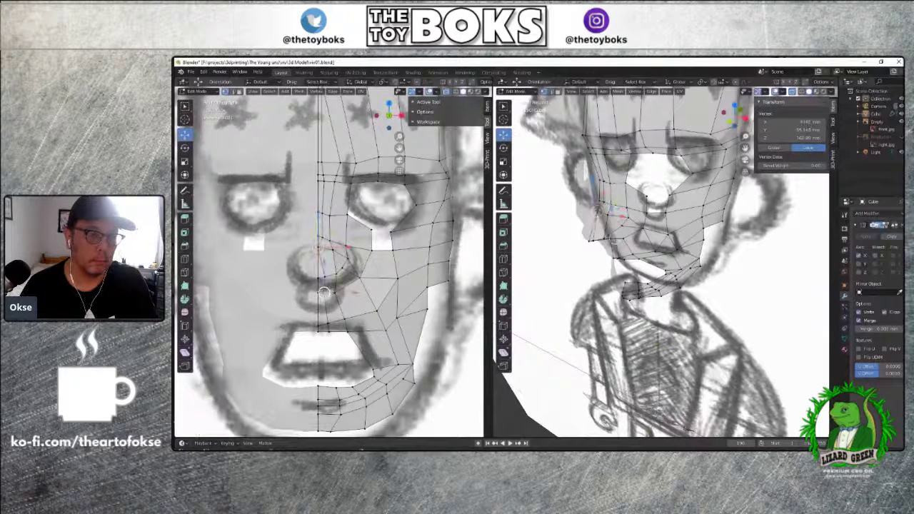
{"action": "left_click", "coordinate": [321, 292], "text": "shift"}
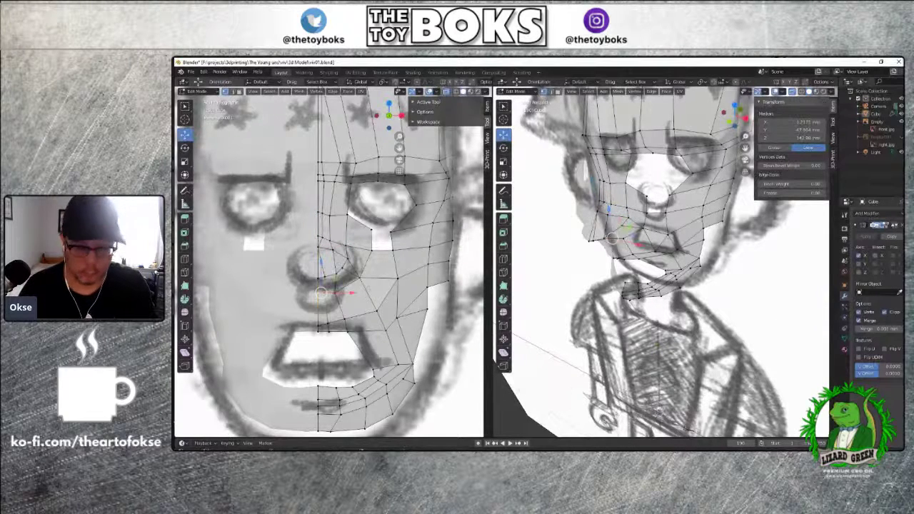
{"action": "key", "text": "n"}
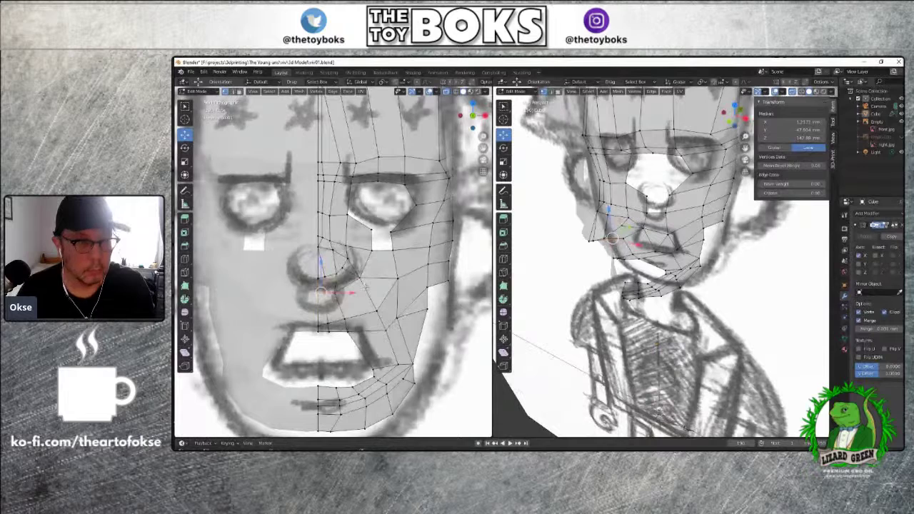
{"action": "key", "text": "m"}
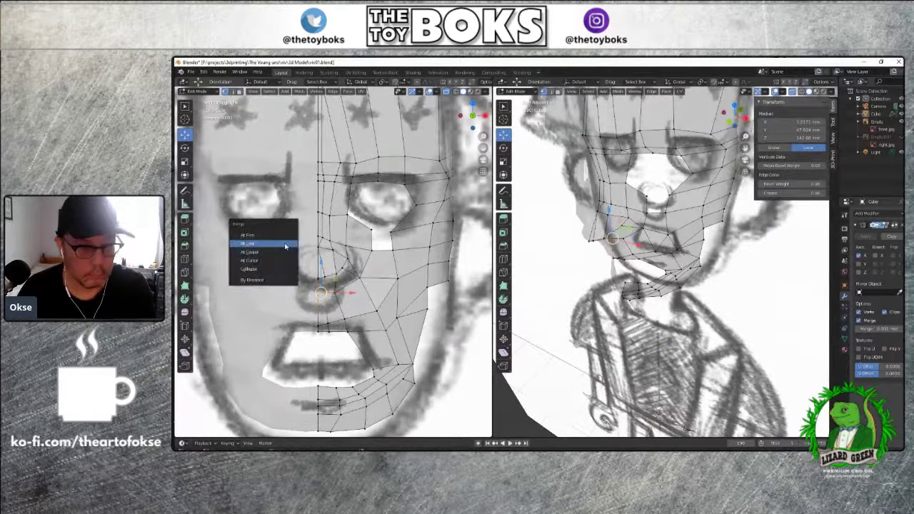
{"action": "left_click", "coordinate": [285, 244]}
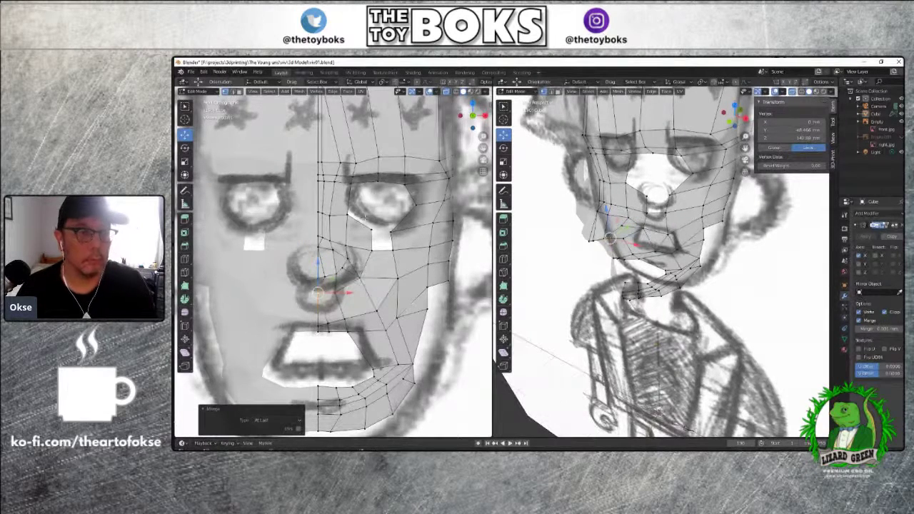
Move the vertex at the upper outer corner of the cheek gap along Y
{"action": "left_click", "coordinate": [375, 221]}
{"action": "middle_click_drag", "start_coordinate": [335, 272], "coordinate": [404, 286]}
{"action": "left_click", "coordinate": [404, 273]}
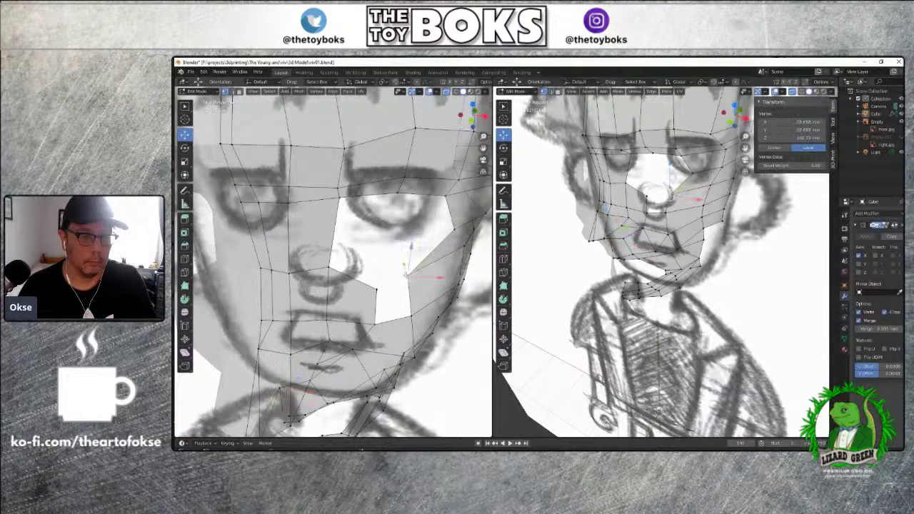
{"action": "left_click_drag", "start_coordinate": [405, 267], "coordinate": [402, 303]}
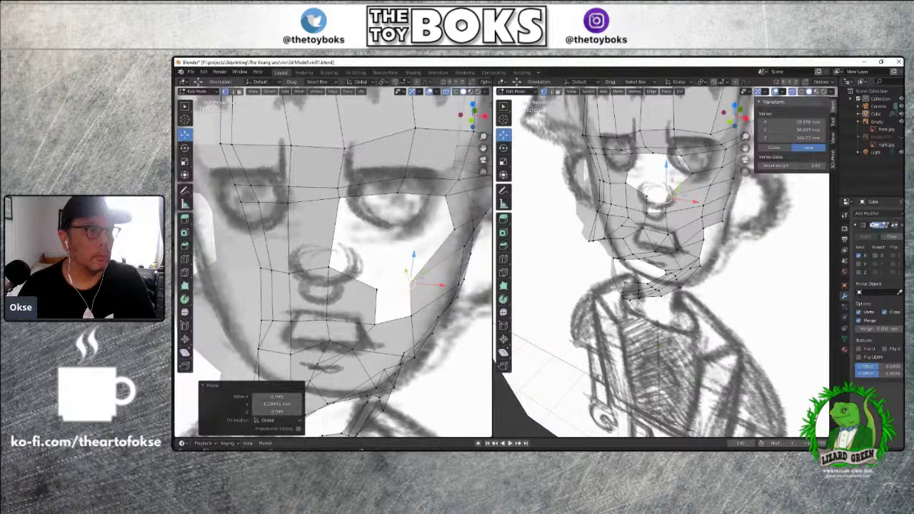
Clear the selection, switch to edge selection and fill the gap below the eye with a face between its opposite side edges
{"action": "key", "text": "alt+a"}
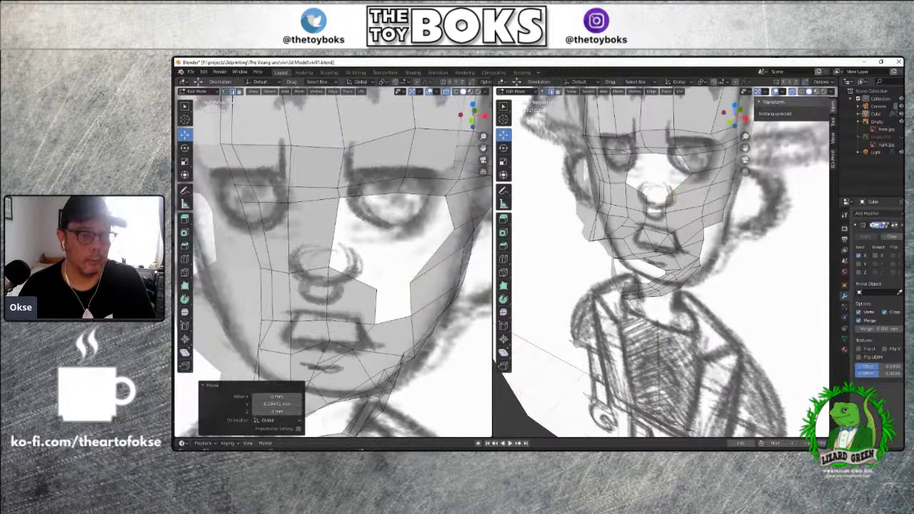
{"action": "left_click", "coordinate": [374, 300]}
{"action": "mouse_move", "coordinate": [377, 302]}
{"action": "left_mouse_down"}
{"action": "mouse_move", "coordinate": [420, 294]}
{"action": "mouse_move", "coordinate": [387, 312]}
{"action": "mouse_move", "coordinate": [372, 308]}
{"action": "mouse_move", "coordinate": [394, 303]}
{"action": "left_mouse_up"}
{"action": "scroll", "coordinate": [405, 263], "scroll_direction": "down", "scroll_amount": 5}
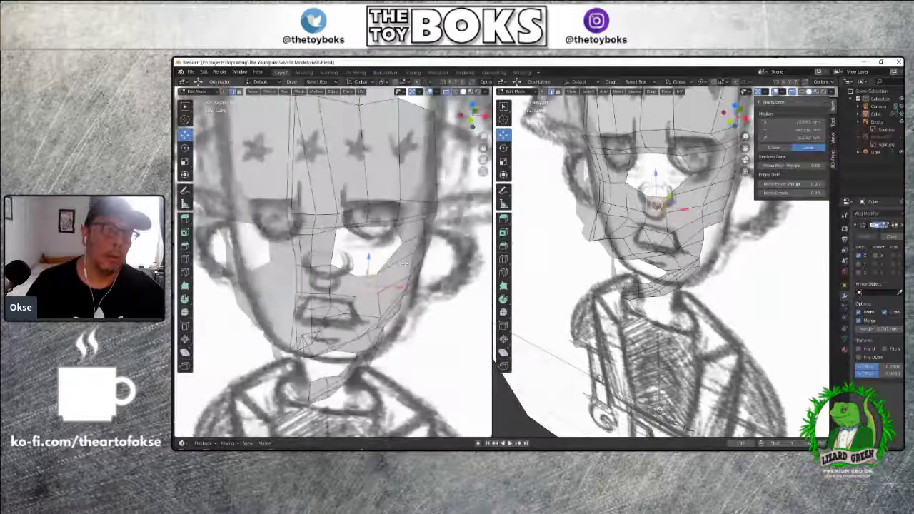
Clear the selection, switch to vertex selection and adjust the vertex beside the nostril along Y in the right side view
{"action": "middle_click_drag", "start_coordinate": [447, 255], "coordinate": [457, 275]}
{"action": "key", "text": "Tab"}
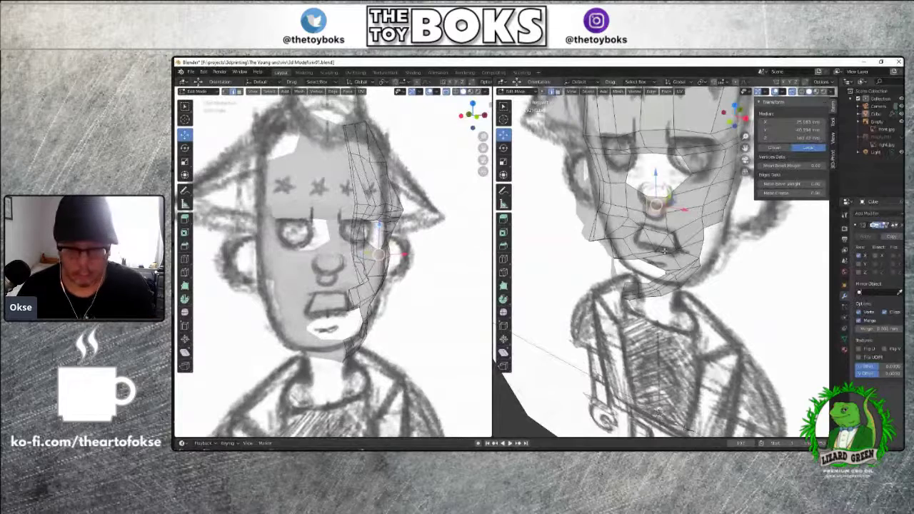
{"action": "key", "text": "KP_1"}
{"action": "key", "text": "KP_3"}
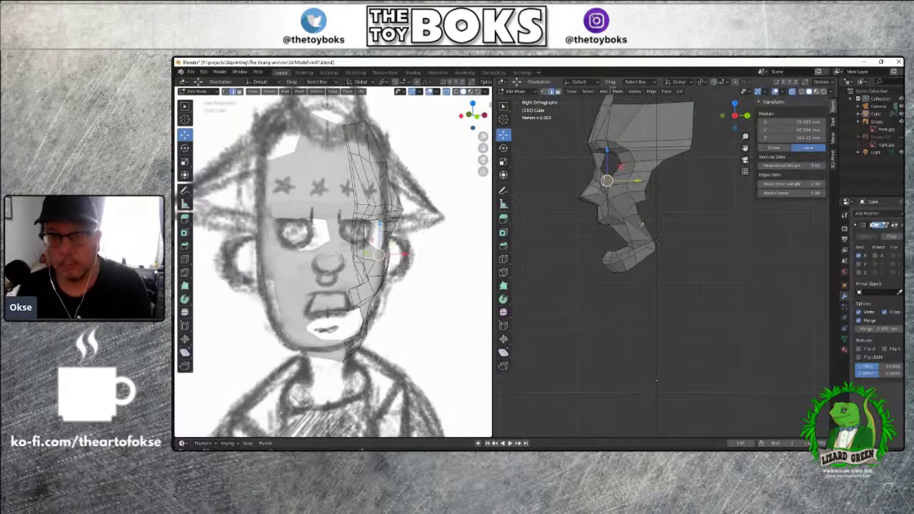
{"action": "key", "text": "alt+a"}
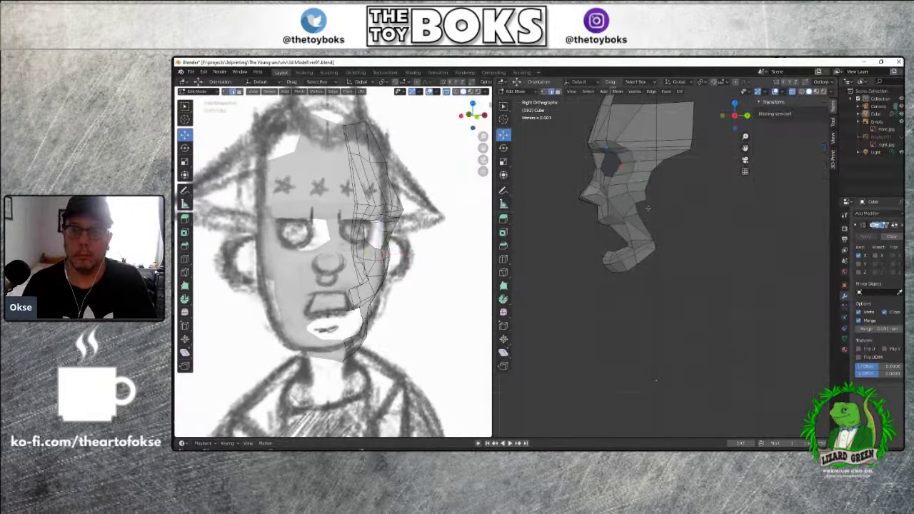
{"action": "scroll", "coordinate": [692, 257], "scroll_direction": "up", "scroll_amount": 3}
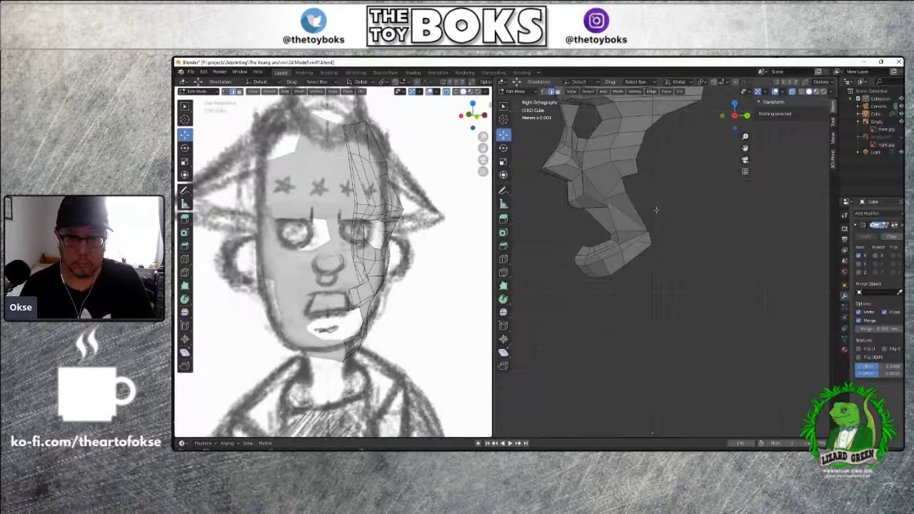
{"action": "left_click_drag", "start_coordinate": [744, 148], "coordinate": [739, 233]}
{"action": "left_click", "coordinate": [604, 285]}
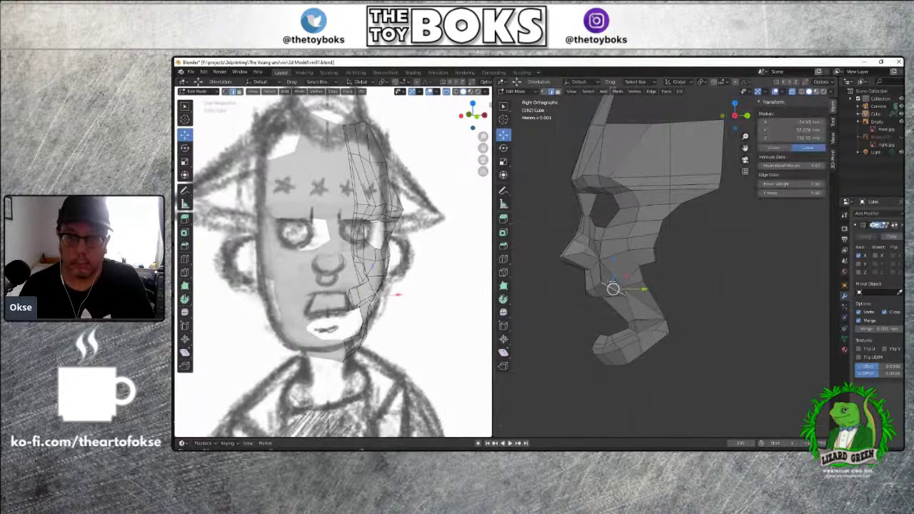
{"action": "left_click", "coordinate": [544, 91]}
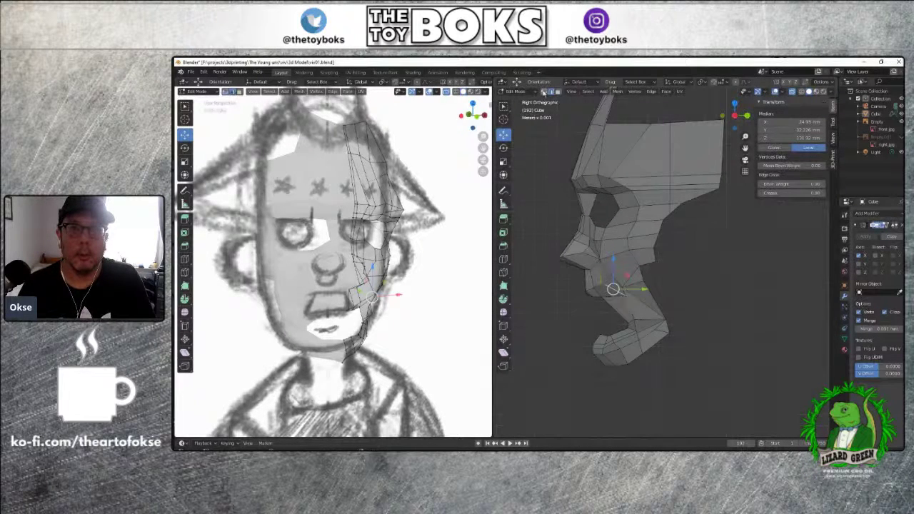
{"action": "left_click", "coordinate": [600, 259]}
{"action": "left_click_drag", "start_coordinate": [632, 259], "coordinate": [629, 287]}
Move the vertex at the upper lip forward along Y, keeping the right side view
{"action": "left_click", "coordinate": [602, 283]}
{"action": "left_click", "coordinate": [594, 286]}
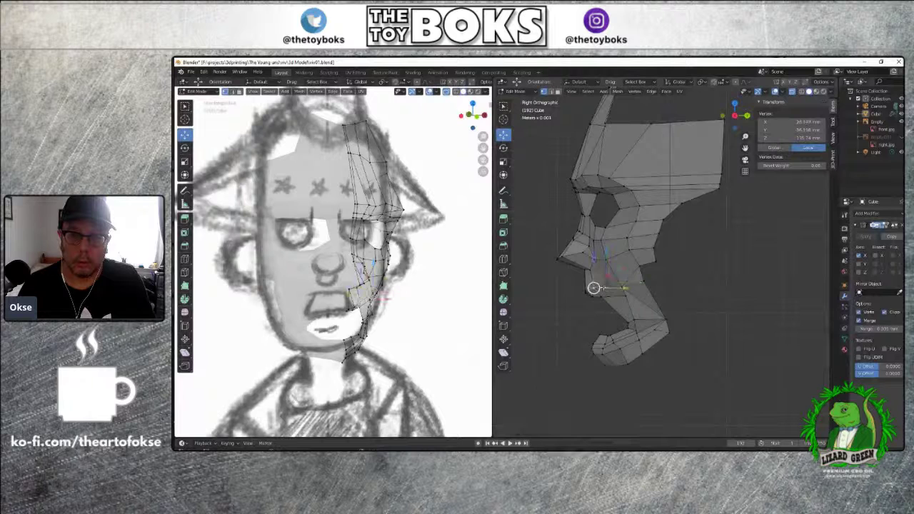
{"action": "left_click_drag", "start_coordinate": [621, 288], "coordinate": [602, 288]}
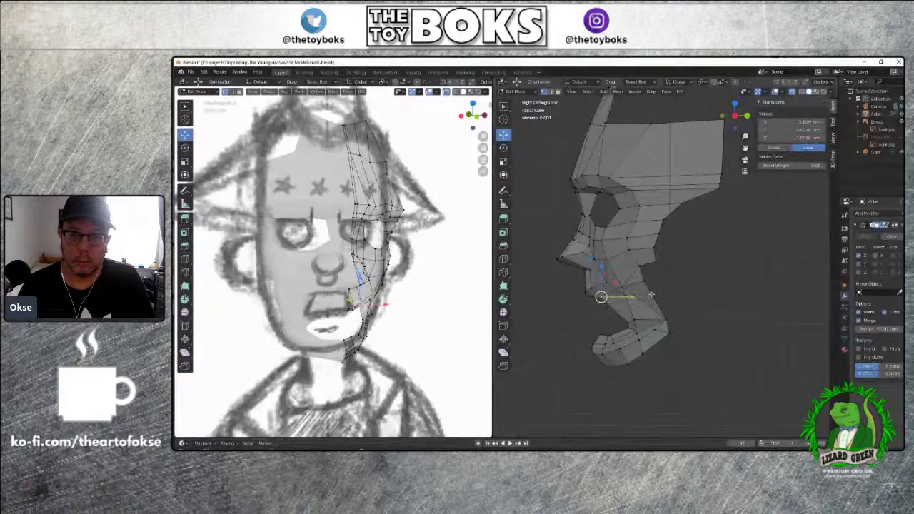
Move the vertex on the lower rim of the eye opening slightly along Y
{"action": "mouse_move", "coordinate": [602, 298]}
{"action": "middle_mouse_down"}
{"action": "mouse_move", "coordinate": [542, 289]}
{"action": "mouse_move", "coordinate": [604, 299]}
{"action": "mouse_move", "coordinate": [567, 308]}
{"action": "mouse_move", "coordinate": [614, 280]}
{"action": "middle_mouse_up"}
{"action": "left_click", "coordinate": [615, 279]}
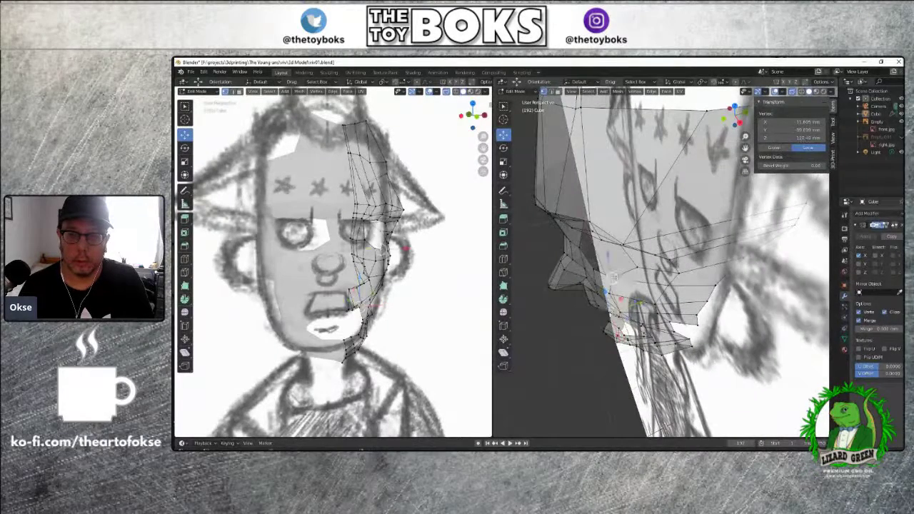
{"action": "left_click_drag", "start_coordinate": [623, 274], "coordinate": [624, 277]}
{"action": "middle_click_drag", "start_coordinate": [579, 330], "coordinate": [607, 314]}
{"action": "mouse_move", "coordinate": [670, 228]}
{"action": "middle_mouse_down"}
{"action": "mouse_move", "coordinate": [632, 240]}
{"action": "mouse_move", "coordinate": [656, 226]}
{"action": "middle_mouse_up"}
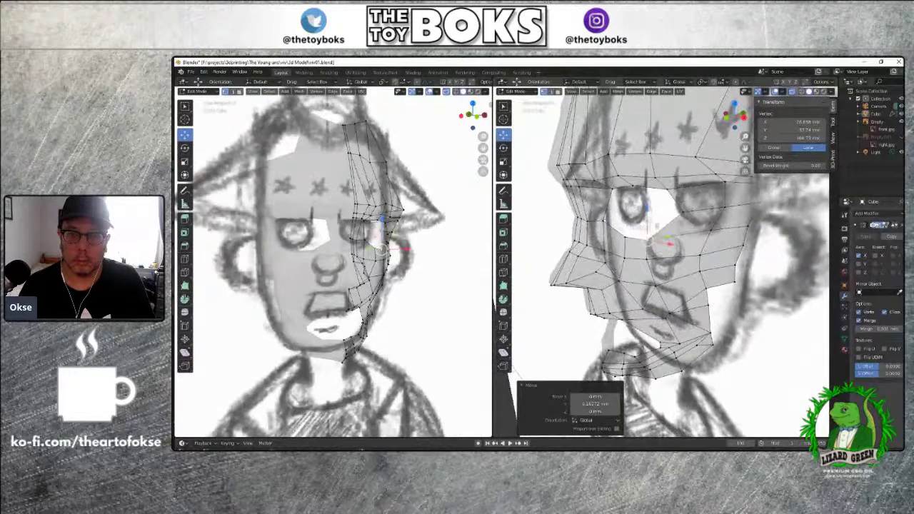
Select the vertex at the inner corner of the eye opening and move it slightly along Y
{"action": "left_click", "coordinate": [620, 220]}
{"action": "key", "text": "g"}
{"action": "key", "text": "x"}
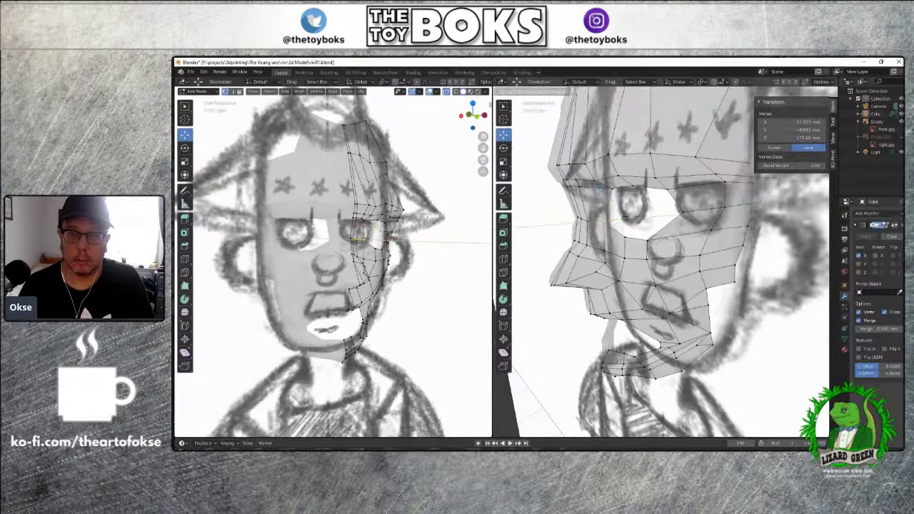
{"action": "left_click", "coordinate": [625, 218]}
{"action": "middle_click_drag", "start_coordinate": [545, 231], "coordinate": [536, 194]}
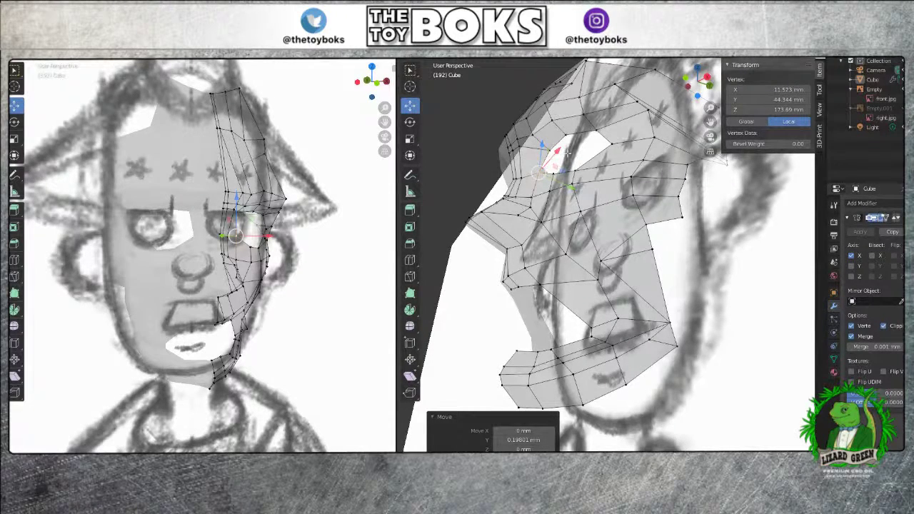
Merge the lower brow vertex beside the centre line into its centre-line neighbour
{"action": "middle_click_drag", "start_coordinate": [479, 135], "coordinate": [518, 158]}
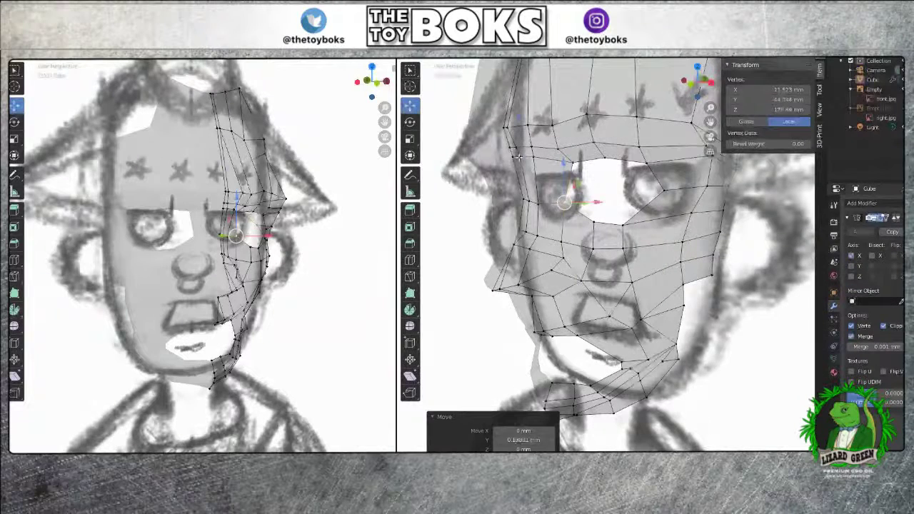
{"action": "left_click", "coordinate": [517, 154]}
{"action": "left_click", "coordinate": [517, 156], "text": "ctrl"}
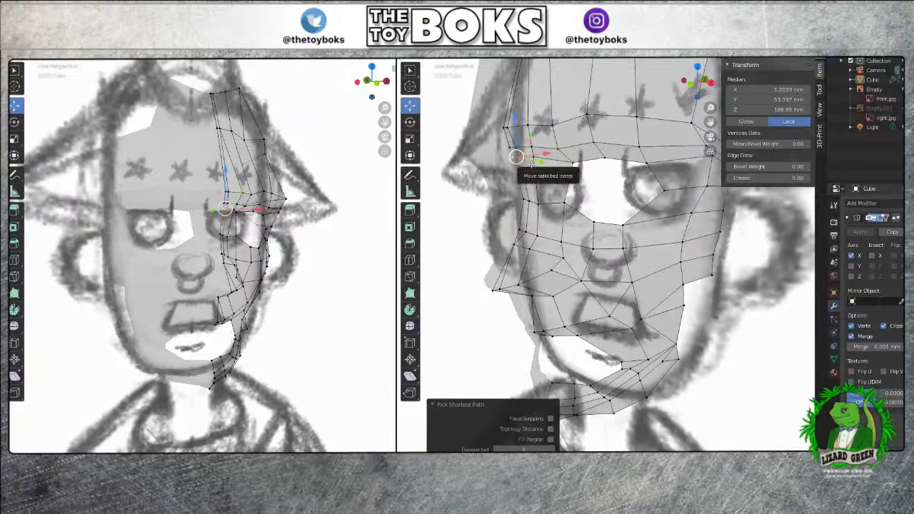
{"action": "key", "text": "m"}
{"action": "left_click", "coordinate": [490, 162]}
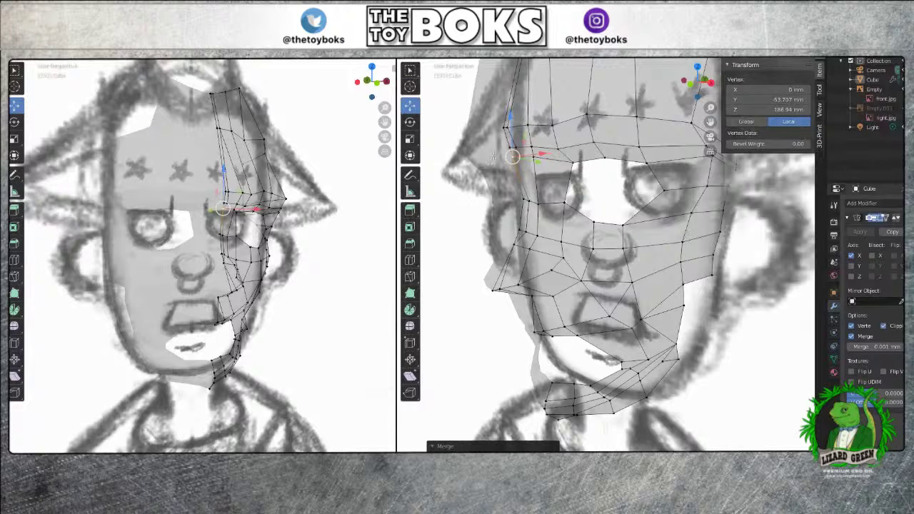
{"action": "left_click", "coordinate": [516, 148]}
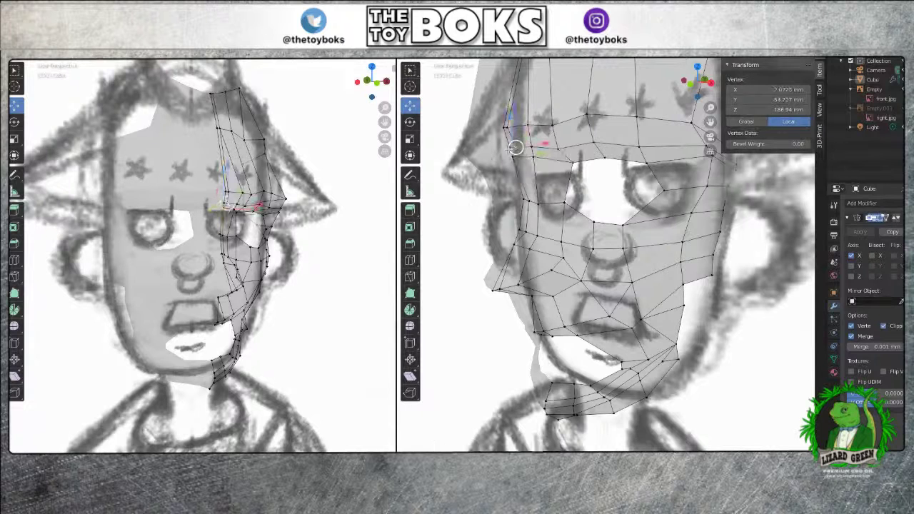
{"action": "left_click", "coordinate": [513, 147], "text": "ctrl"}
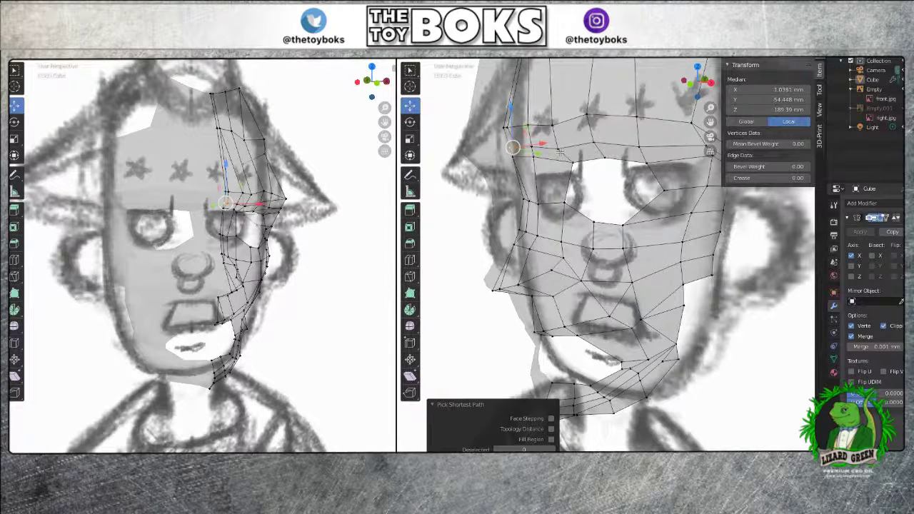
{"action": "key", "text": "l"}
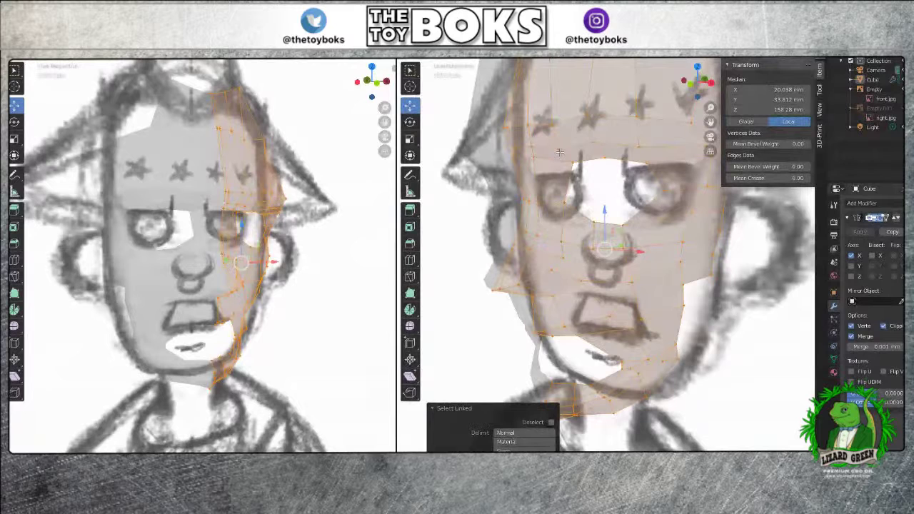
{"action": "left_click", "coordinate": [410, 155]}
{"action": "left_click", "coordinate": [457, 139]}
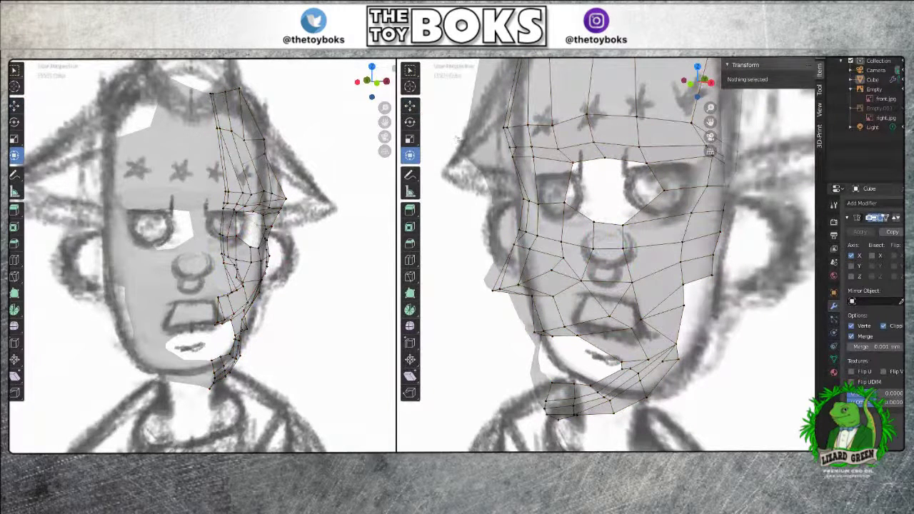
{"action": "left_click", "coordinate": [513, 147]}
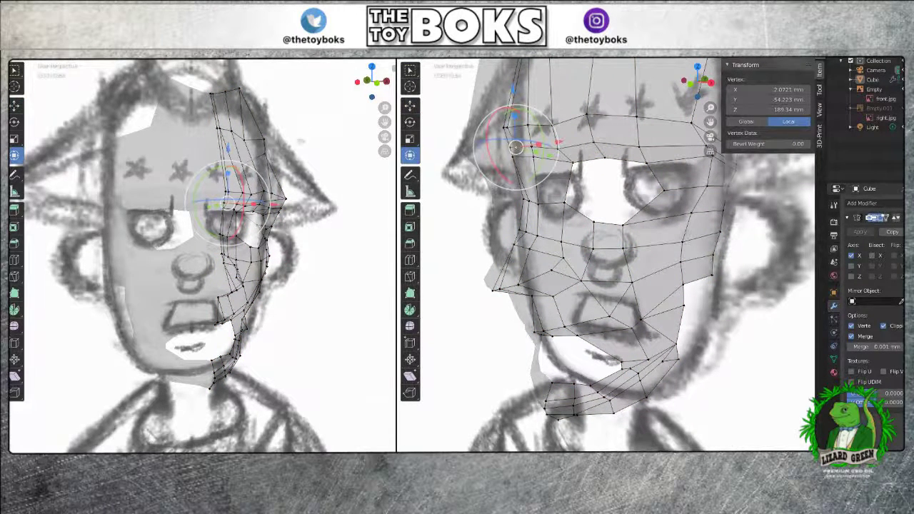
{"action": "left_click", "coordinate": [14, 69]}
{"action": "left_click", "coordinate": [458, 150]}
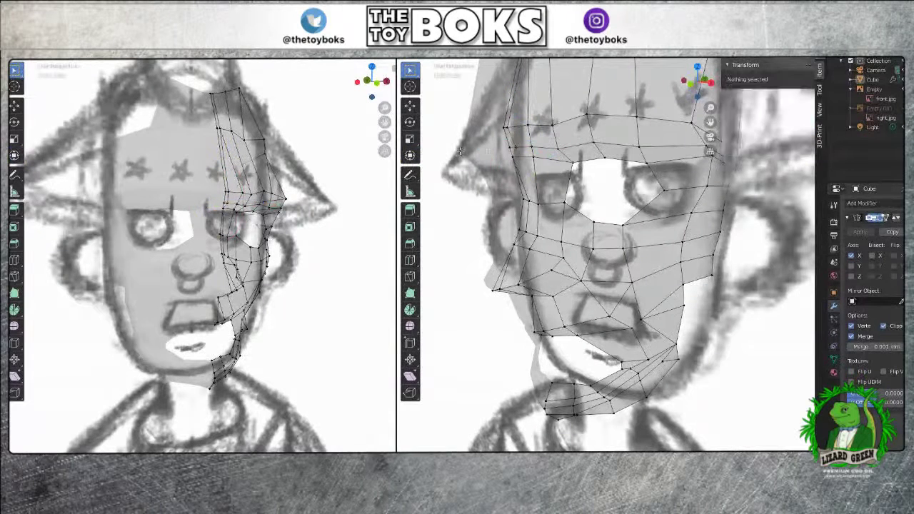
Merge the next brow vertex up beside the centre line into its centre-line neighbour using At Last
{"action": "left_click", "coordinate": [514, 149]}
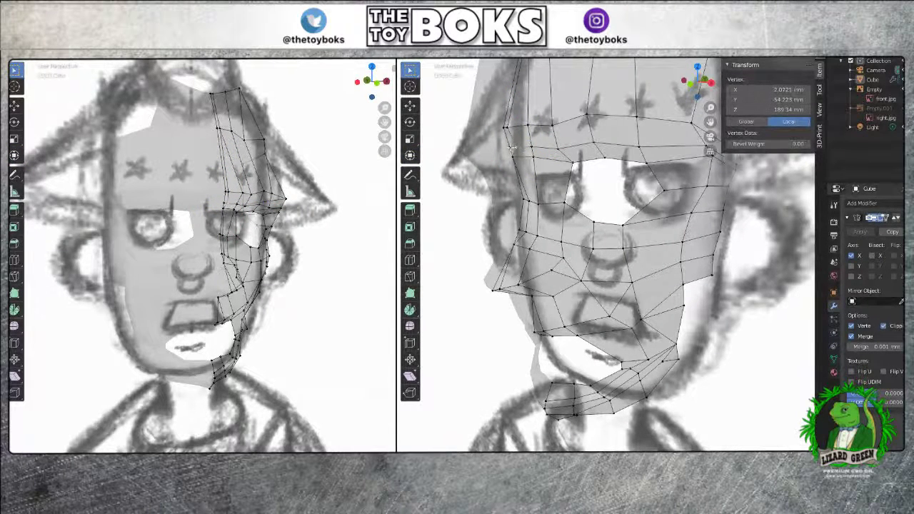
{"action": "left_click", "coordinate": [552, 158], "text": "shift"}
{"action": "key", "text": "m"}
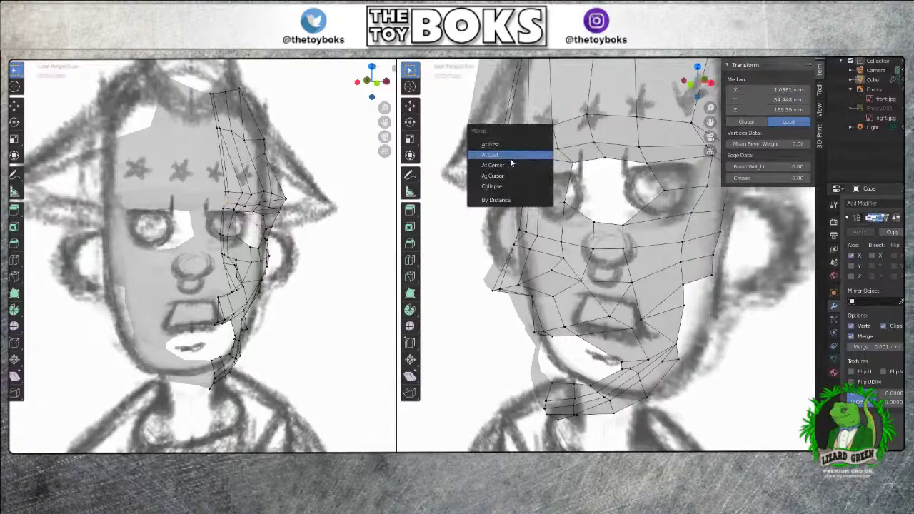
{"action": "left_click", "coordinate": [504, 155]}
Move the vertex on the upper inner rim of the eye opening slightly along Y with the Move tool
{"action": "mouse_move", "coordinate": [469, 165]}
{"action": "middle_mouse_down"}
{"action": "mouse_move", "coordinate": [527, 160]}
{"action": "mouse_move", "coordinate": [471, 146]}
{"action": "mouse_move", "coordinate": [453, 82]}
{"action": "mouse_move", "coordinate": [460, 155]}
{"action": "middle_mouse_up"}
{"action": "left_click", "coordinate": [560, 151]}
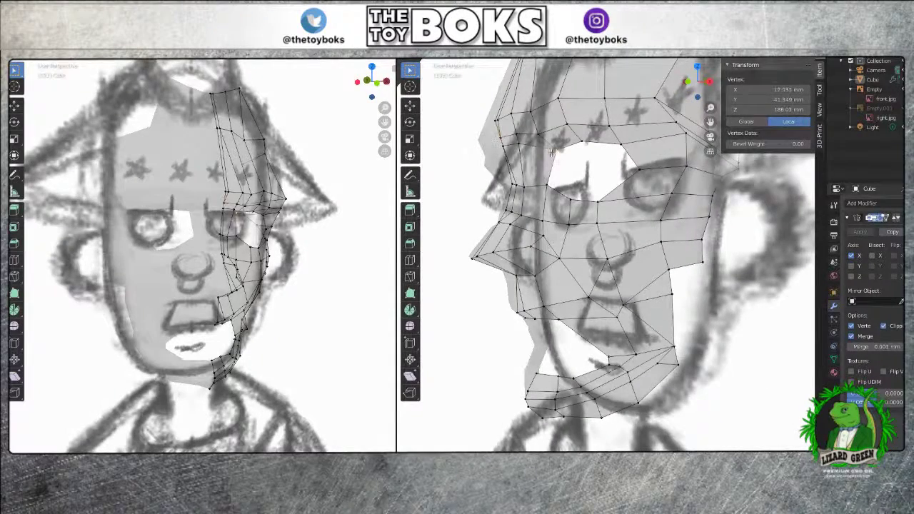
{"action": "middle_click_drag", "start_coordinate": [568, 158], "coordinate": [604, 230]}
{"action": "left_click", "coordinate": [602, 315]}
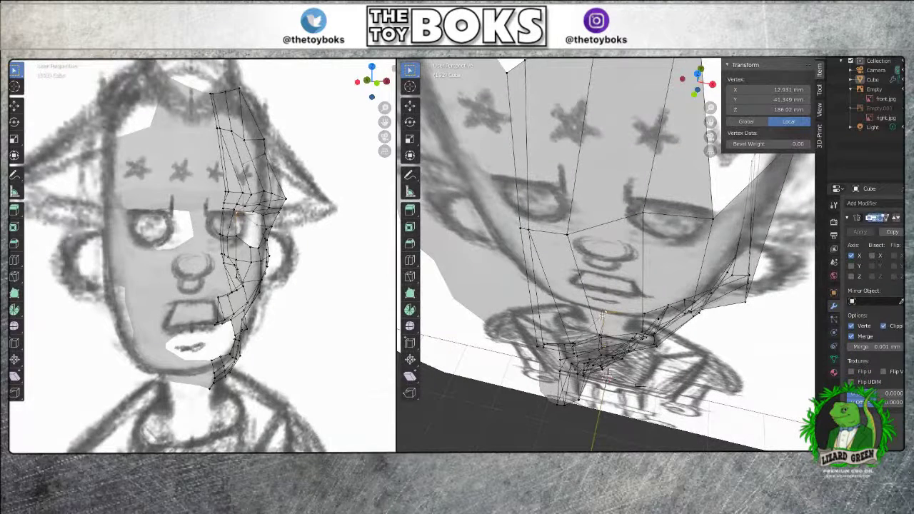
{"action": "left_click", "coordinate": [410, 105]}
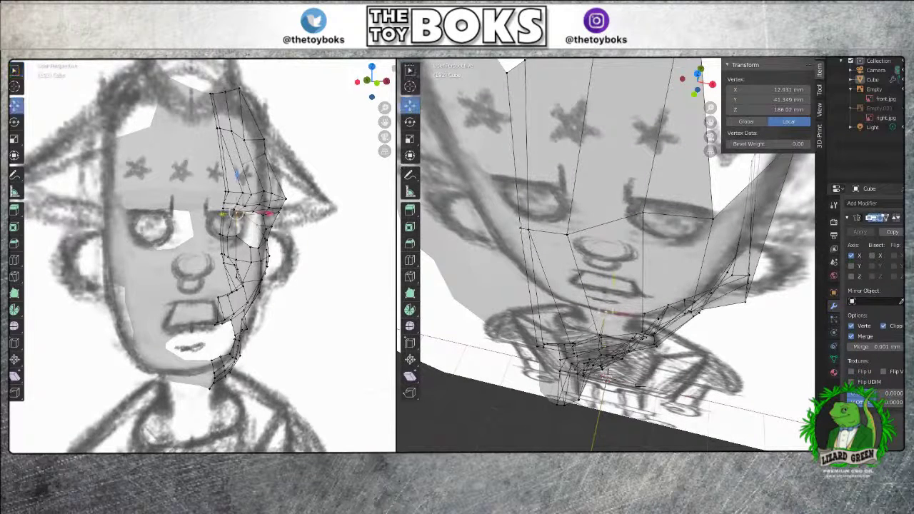
{"action": "left_click_drag", "start_coordinate": [620, 299], "coordinate": [621, 302]}
Move the inner eye-corner vertex further back along Y
{"action": "middle_click_drag", "start_coordinate": [711, 313], "coordinate": [601, 289]}
{"action": "key", "text": "g"}
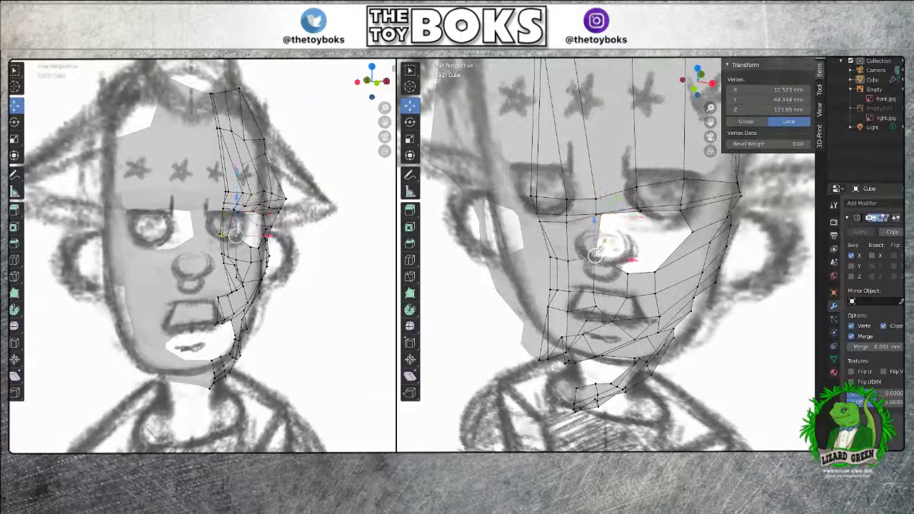
{"action": "left_click", "coordinate": [603, 243]}
{"action": "middle_click_drag", "start_coordinate": [603, 243], "coordinate": [674, 377]}
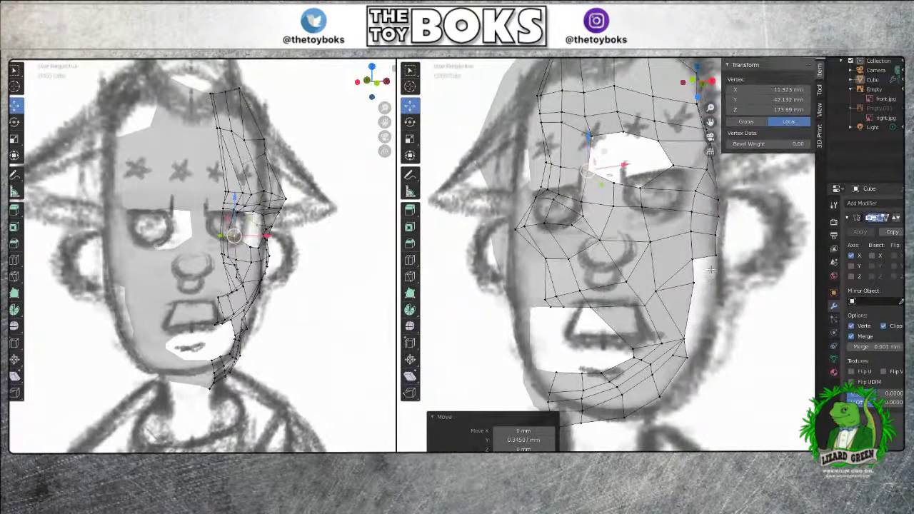
Check the face profile from the side and hide the front reference sketch
{"action": "scroll", "coordinate": [711, 270], "scroll_direction": "down", "scroll_amount": 3}
{"action": "middle_click_drag", "start_coordinate": [713, 270], "coordinate": [632, 264]}
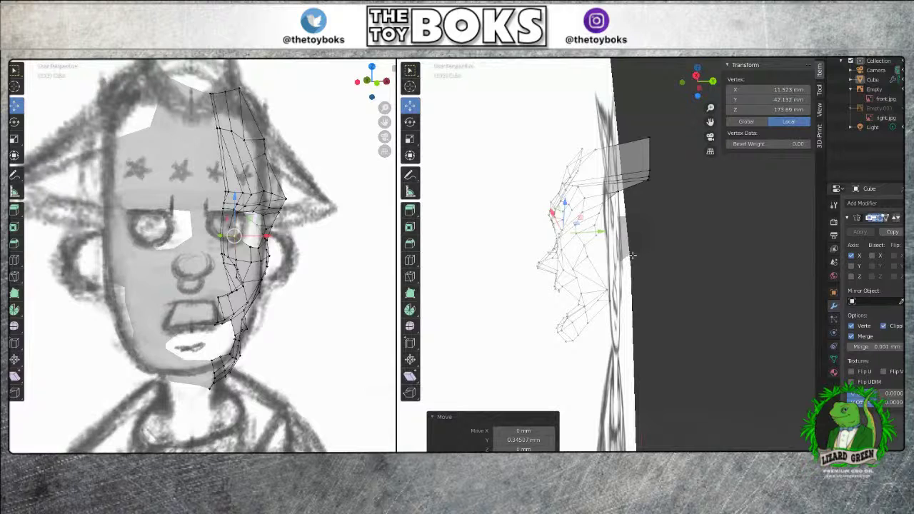
{"action": "key", "text": "KP_3"}
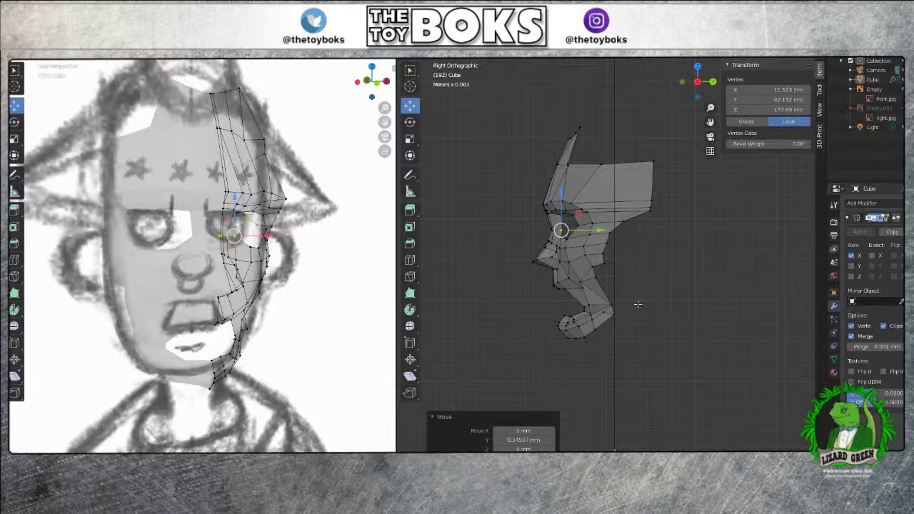
{"action": "middle_click_drag", "start_coordinate": [638, 308], "coordinate": [664, 293]}
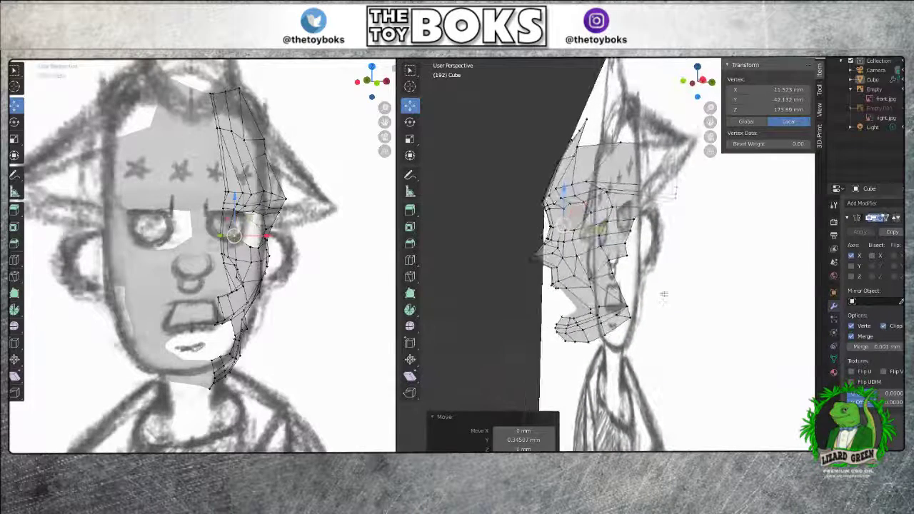
{"action": "left_click", "coordinate": [896, 89]}
{"action": "middle_click_drag", "start_coordinate": [696, 270], "coordinate": [755, 302]}
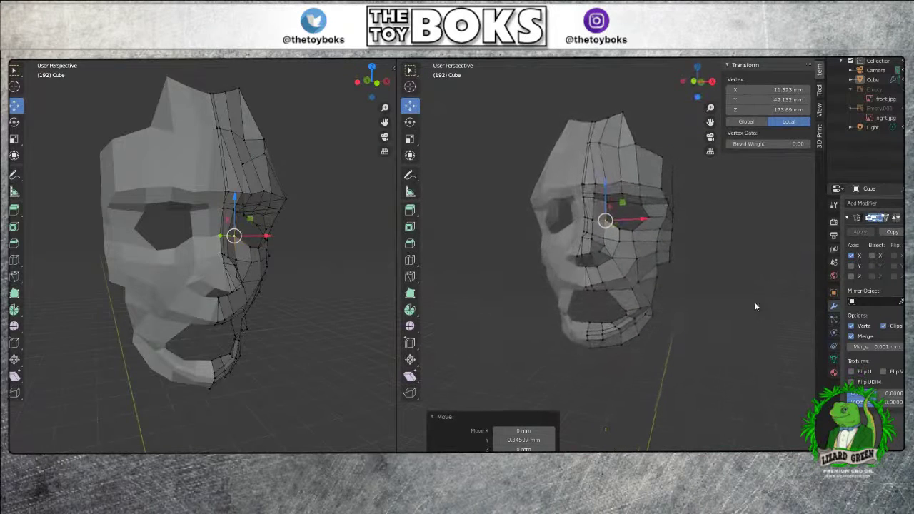
Select the vertex on the side of the nose, nudge it freely and shift it outward along X
{"action": "left_click", "coordinate": [603, 242]}
{"action": "left_click", "coordinate": [603, 245]}
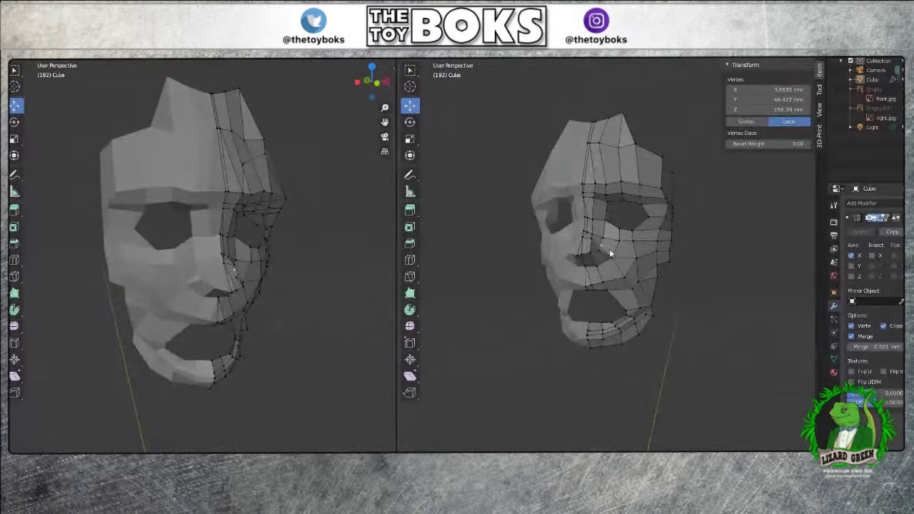
{"action": "left_click_drag", "start_coordinate": [610, 248], "coordinate": [607, 250]}
{"action": "middle_click_drag", "start_coordinate": [684, 305], "coordinate": [645, 338]}
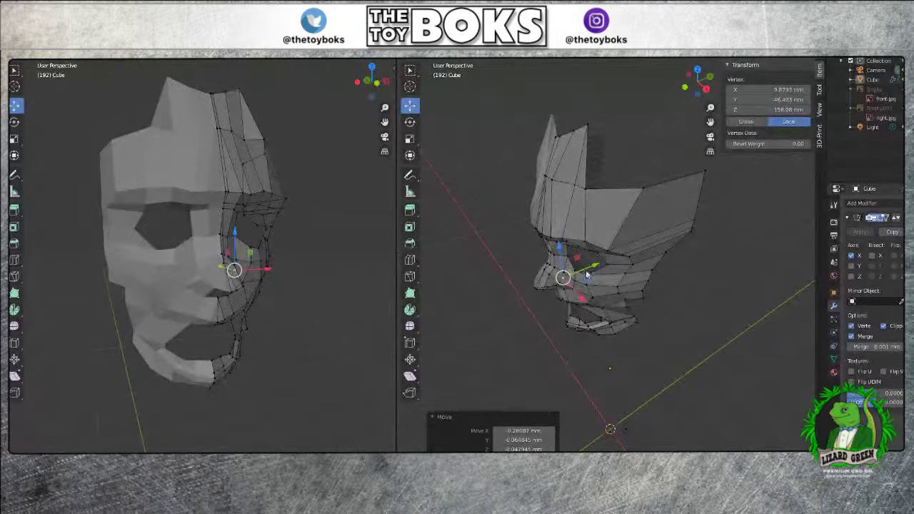
{"action": "left_click_drag", "start_coordinate": [582, 300], "coordinate": [590, 307]}
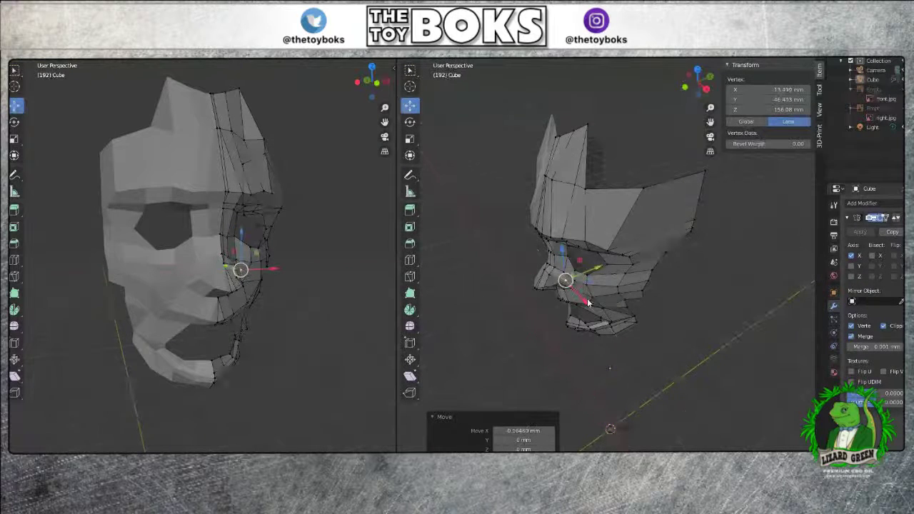
Select the vertices between the nostril and upper lip one after another and shift them slightly along Y with the Move tool
{"action": "middle_click_drag", "start_coordinate": [643, 355], "coordinate": [685, 295]}
{"action": "left_click", "coordinate": [604, 219]}
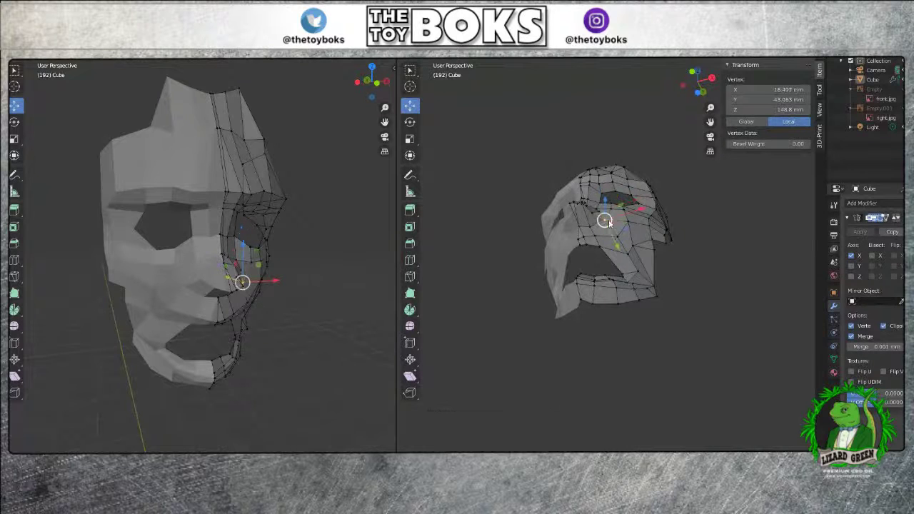
{"action": "mouse_move", "coordinate": [615, 242]}
{"action": "left_mouse_down"}
{"action": "mouse_move", "coordinate": [573, 239]}
{"action": "mouse_move", "coordinate": [602, 246]}
{"action": "left_mouse_up"}
{"action": "left_click", "coordinate": [591, 228]}
{"action": "middle_click_drag", "start_coordinate": [684, 289], "coordinate": [674, 367]}
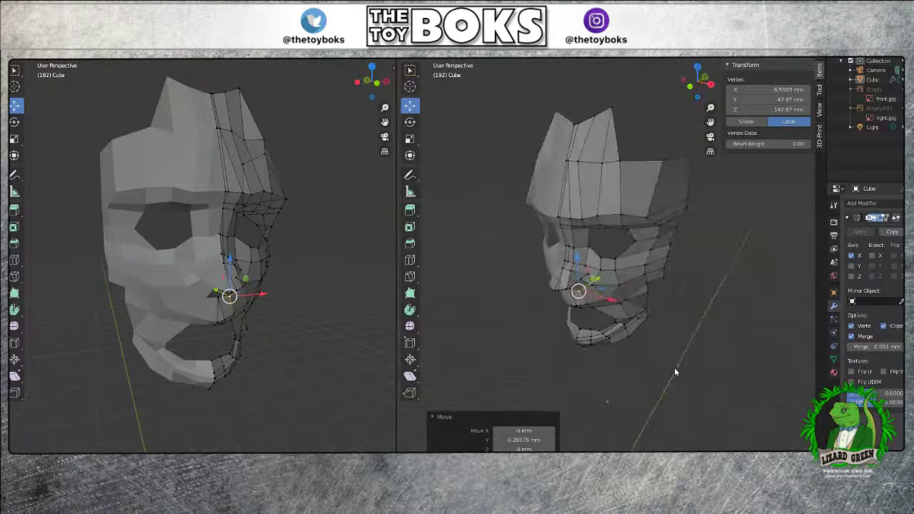
Adjust the lower-lip vertex beside the centre line and move the vertex beneath it slightly along Y
{"action": "left_click", "coordinate": [591, 340]}
{"action": "scroll", "coordinate": [607, 347], "scroll_direction": "up", "scroll_amount": 6}
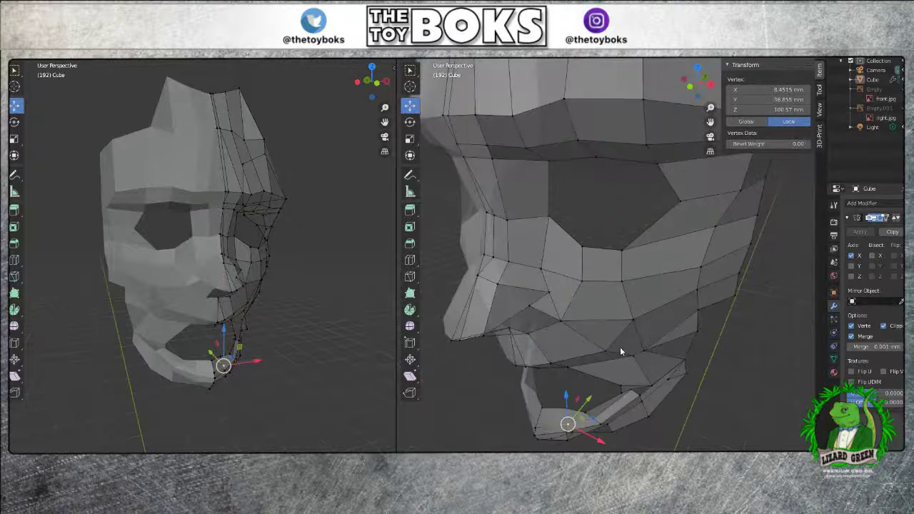
{"action": "middle_click_drag", "start_coordinate": [597, 351], "coordinate": [579, 312]}
{"action": "left_click_drag", "start_coordinate": [562, 380], "coordinate": [535, 399]}
{"action": "left_click", "coordinate": [535, 384]}
{"action": "left_click", "coordinate": [532, 399]}
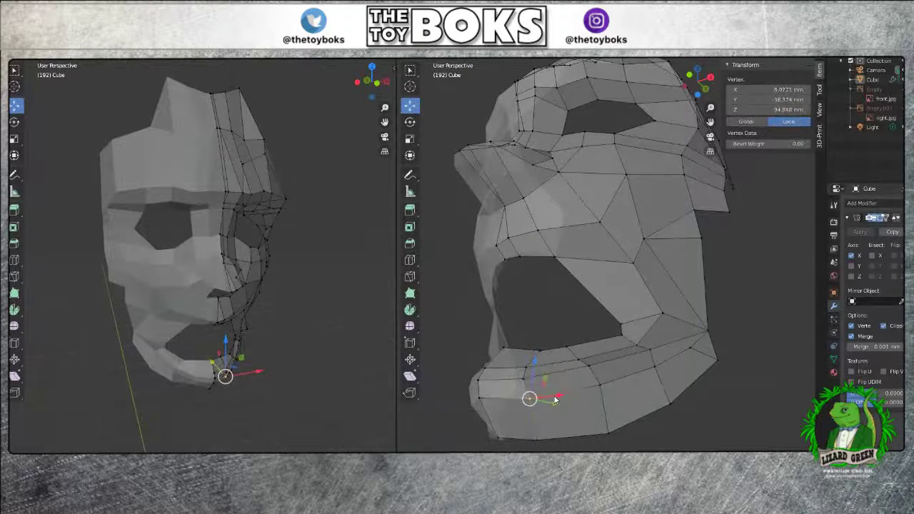
{"action": "left_click_drag", "start_coordinate": [555, 403], "coordinate": [564, 407]}
Move the centre-line vertex on the lower edge of the lower lip back along Y
{"action": "middle_click_drag", "start_coordinate": [464, 314], "coordinate": [615, 259]}
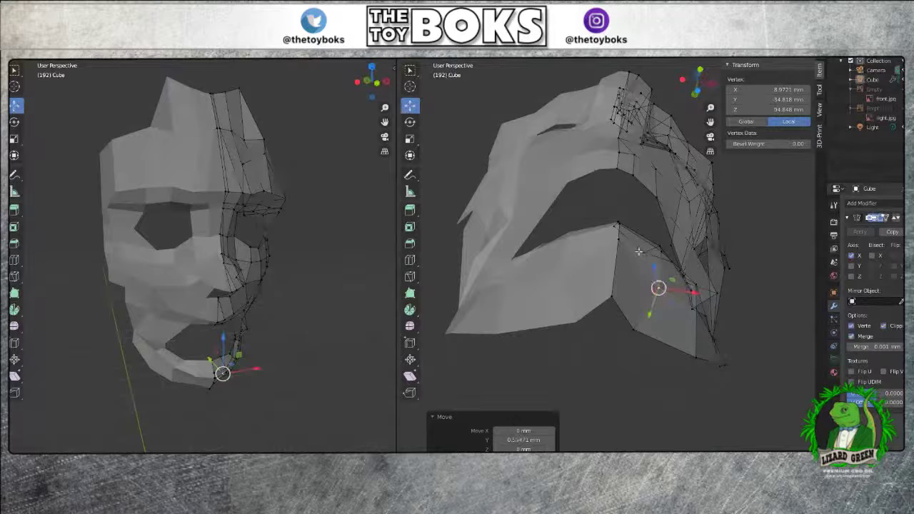
{"action": "left_click", "coordinate": [618, 239]}
{"action": "key", "text": "g"}
{"action": "key", "text": "y"}
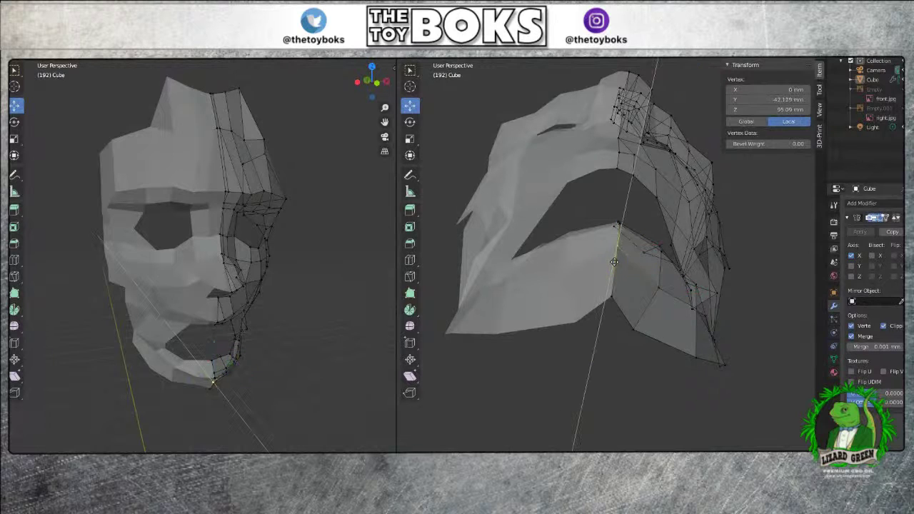
{"action": "left_click", "coordinate": [613, 271]}
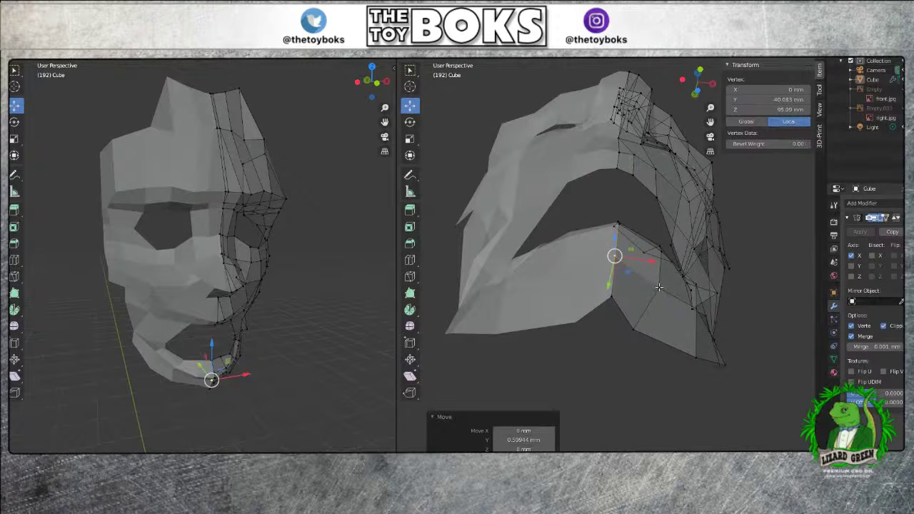
Pull the vertex beside the centre line under the lower lip forward along Y, and its centre-line neighbour to match
{"action": "left_click", "coordinate": [658, 287]}
{"action": "key", "text": "g"}
{"action": "key", "text": "y"}
{"action": "left_click", "coordinate": [614, 257]}
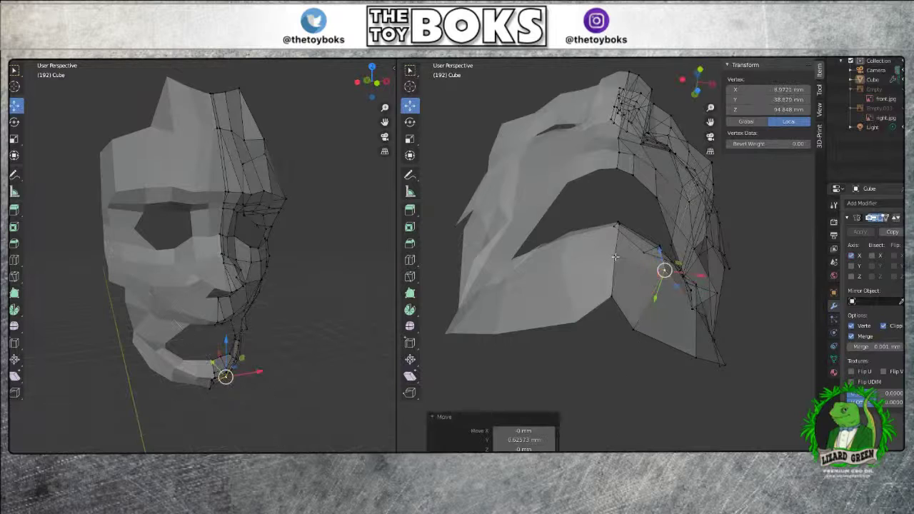
{"action": "left_click", "coordinate": [615, 256]}
{"action": "key", "text": "g"}
{"action": "key", "text": "y"}
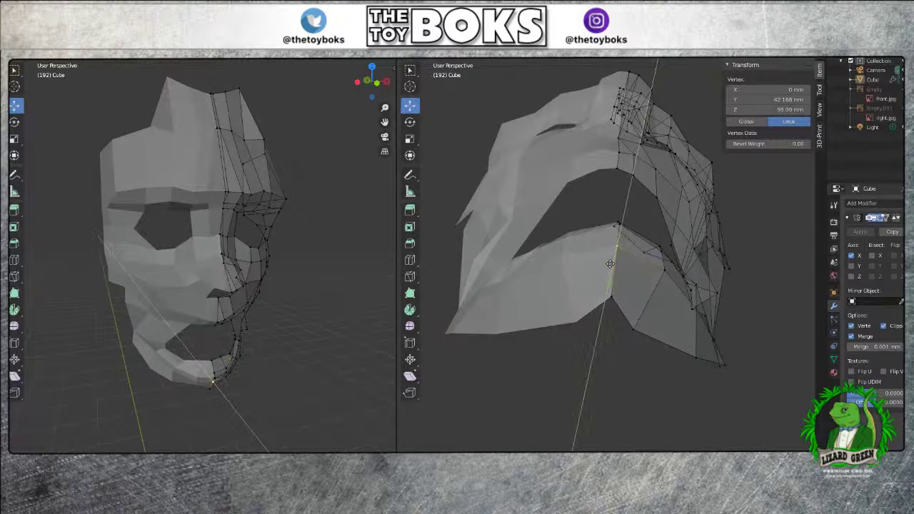
{"action": "left_click", "coordinate": [611, 259]}
Lower the centre-line vertex on the upper rim of the lower lip slightly along Z
{"action": "middle_click_drag", "start_coordinate": [611, 258], "coordinate": [626, 320]}
{"action": "left_click", "coordinate": [598, 342]}
{"action": "left_click_drag", "start_coordinate": [599, 312], "coordinate": [601, 326]}
Adjust the outer lower-lip rim vertex and shift the vertex on the lip's lower edge inward along X
{"action": "middle_click_drag", "start_coordinate": [757, 347], "coordinate": [635, 348]}
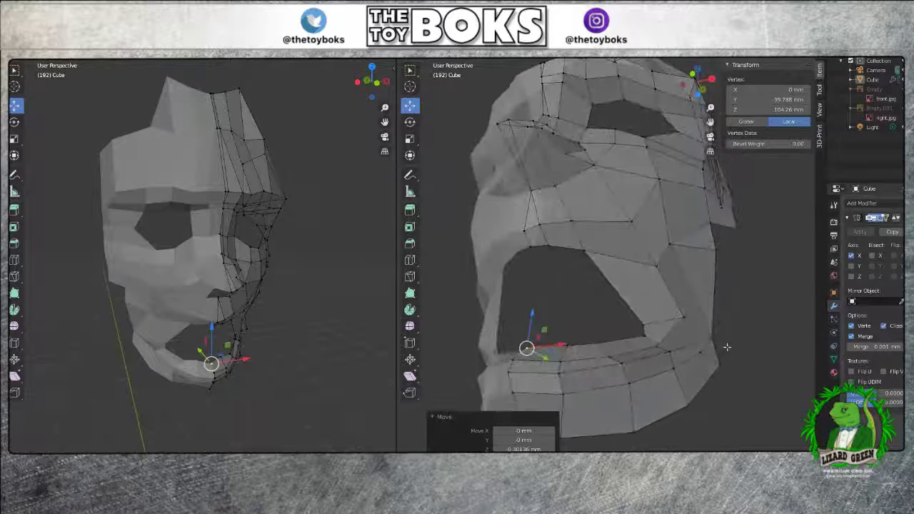
{"action": "left_click", "coordinate": [613, 354]}
{"action": "mouse_move", "coordinate": [613, 337]}
{"action": "left_mouse_down"}
{"action": "mouse_move", "coordinate": [608, 328]}
{"action": "mouse_move", "coordinate": [620, 337]}
{"action": "left_mouse_up"}
{"action": "left_click", "coordinate": [619, 361]}
{"action": "left_click", "coordinate": [628, 385]}
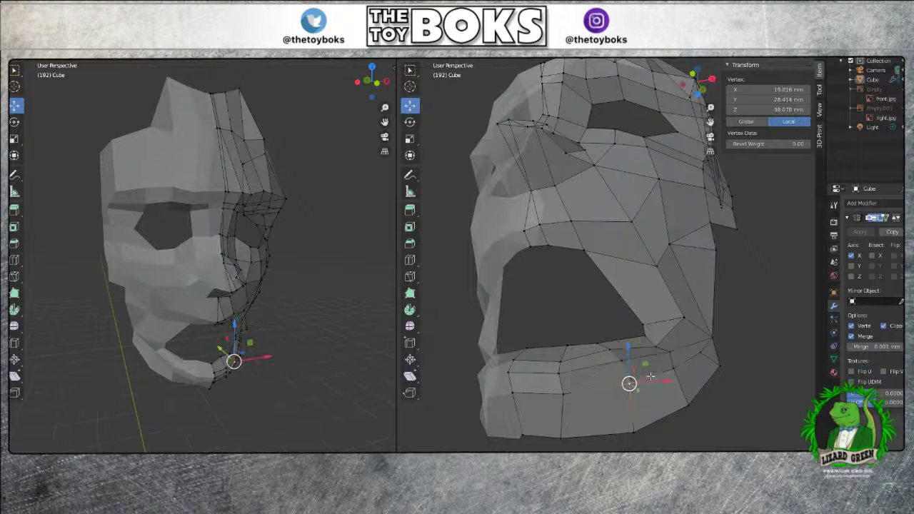
{"action": "middle_click_drag", "start_coordinate": [698, 405], "coordinate": [696, 368]}
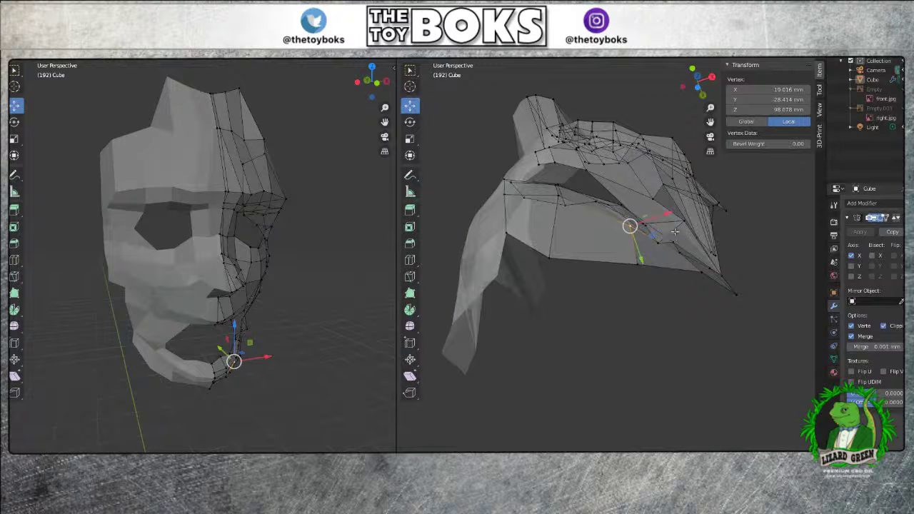
{"action": "left_click_drag", "start_coordinate": [668, 216], "coordinate": [655, 218]}
Lower the lower-lip rim vertex beside the centre line and the centre-line rim vertex slightly along Z
{"action": "middle_click_drag", "start_coordinate": [655, 217], "coordinate": [617, 338]}
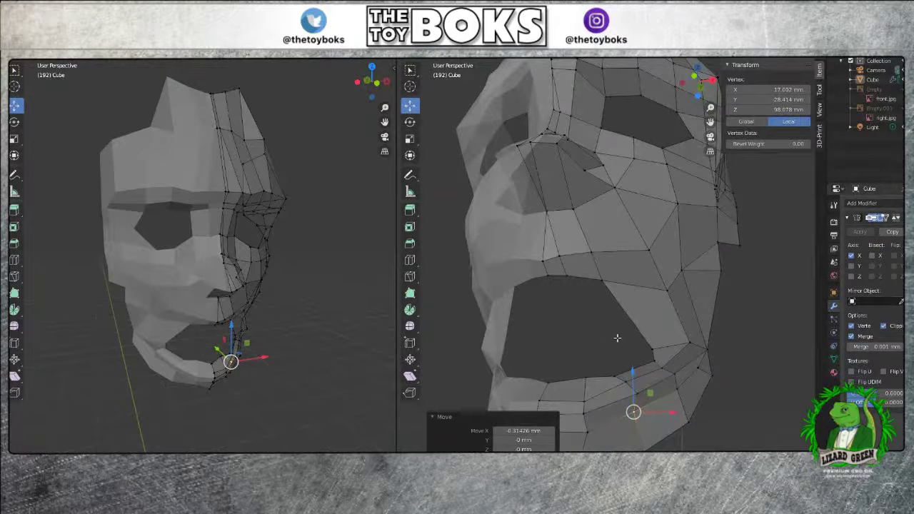
{"action": "left_click", "coordinate": [587, 378]}
{"action": "left_click_drag", "start_coordinate": [591, 351], "coordinate": [550, 366]}
{"action": "left_click", "coordinate": [548, 386]}
Select the vertical edges through the lower lip beside the centre line and move them slightly forward along Y
{"action": "middle_click_drag", "start_coordinate": [728, 440], "coordinate": [583, 216]}
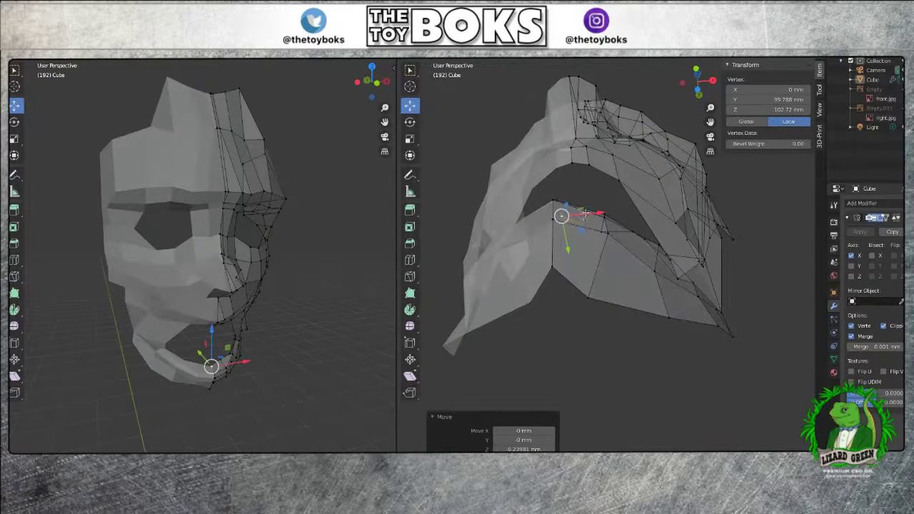
{"action": "mouse_move", "coordinate": [611, 234]}
{"action": "left_mouse_down"}
{"action": "mouse_move", "coordinate": [614, 241]}
{"action": "mouse_move", "coordinate": [607, 238]}
{"action": "left_mouse_up"}
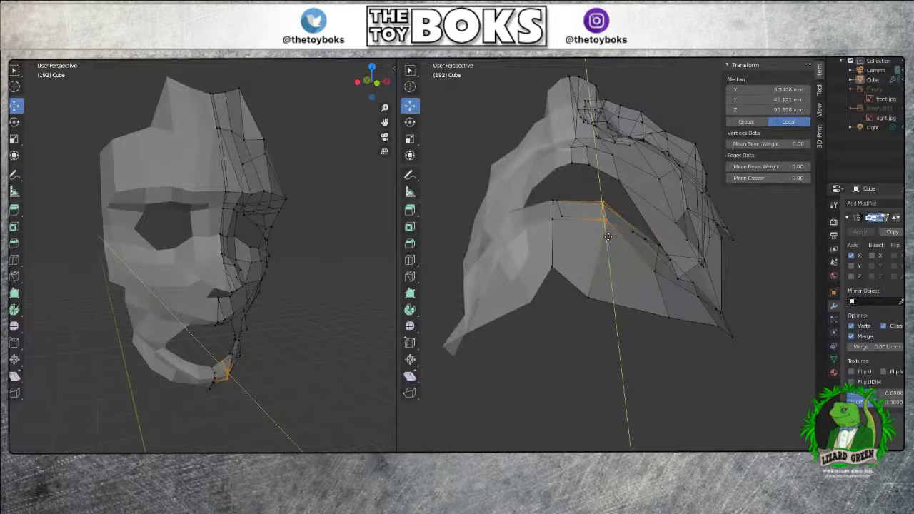
{"action": "left_click_drag", "start_coordinate": [608, 238], "coordinate": [607, 238]}
{"action": "middle_click_drag", "start_coordinate": [600, 291], "coordinate": [603, 326]}
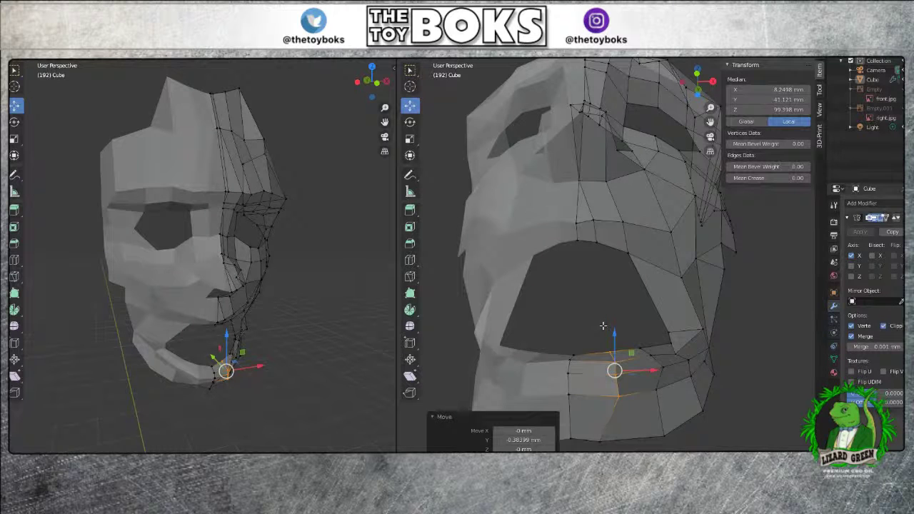
Merge the vertex beside the nose tip into the centre-line tip vertex using At Last
{"action": "middle_click_drag", "start_coordinate": [707, 275], "coordinate": [577, 302]}
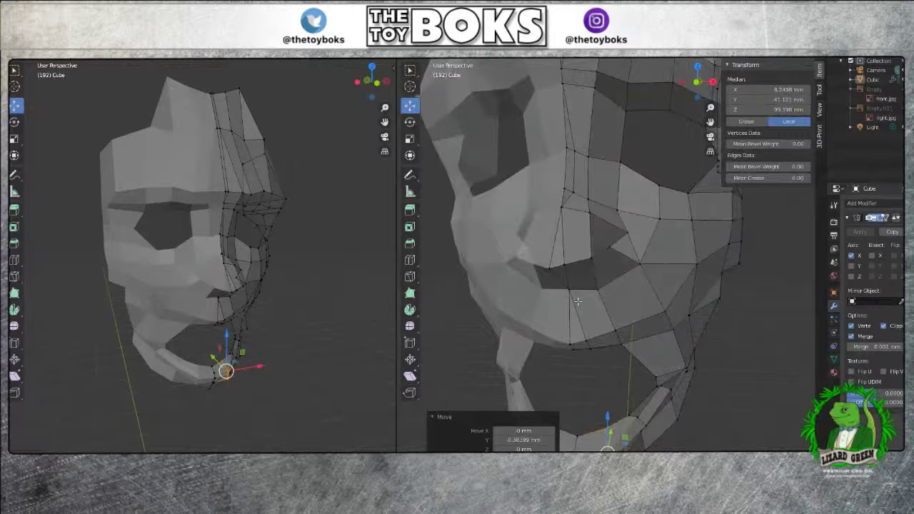
{"action": "left_click", "coordinate": [566, 264]}
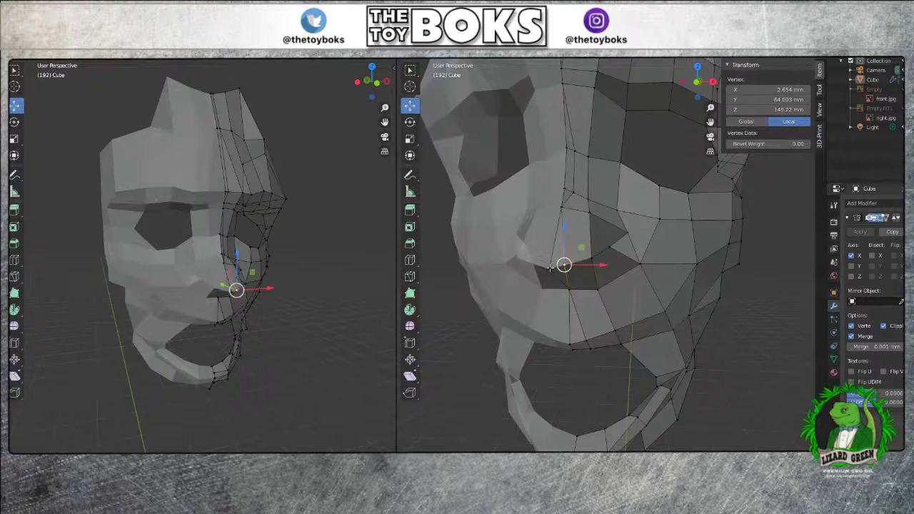
{"action": "left_click", "coordinate": [551, 266], "text": "shift"}
{"action": "key", "text": "m"}
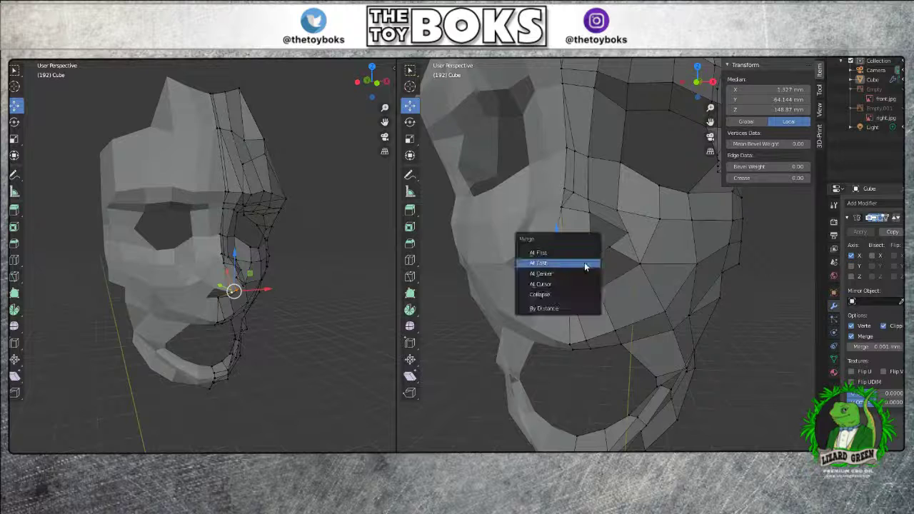
{"action": "left_click", "coordinate": [567, 264]}
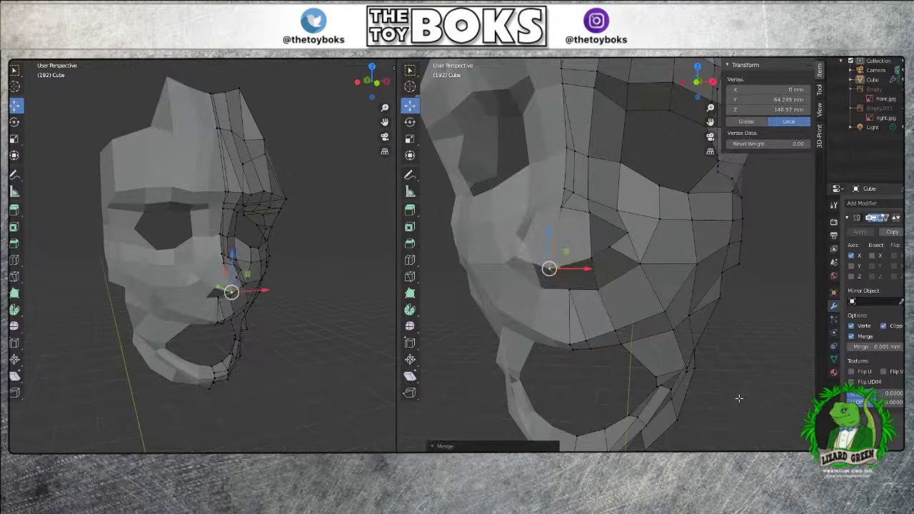
Merge the loose nostril vertex into the vertex on the side of the nose using At Last
{"action": "middle_click_drag", "start_coordinate": [732, 397], "coordinate": [714, 391]}
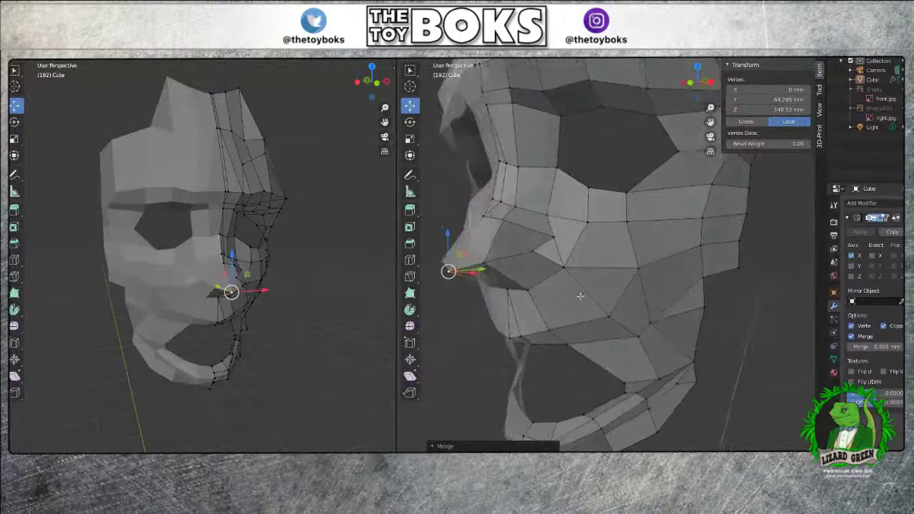
{"action": "left_click", "coordinate": [533, 251]}
{"action": "left_click", "coordinate": [552, 237], "text": "shift"}
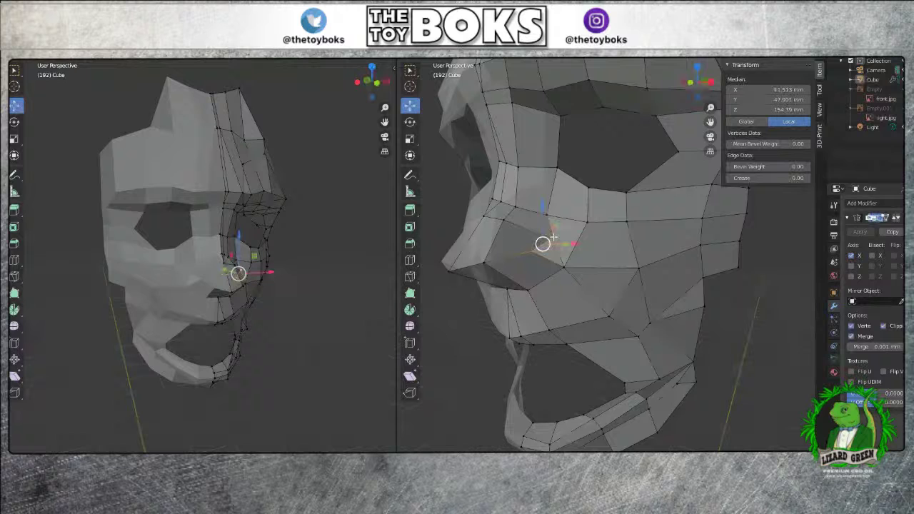
{"action": "key", "text": "m"}
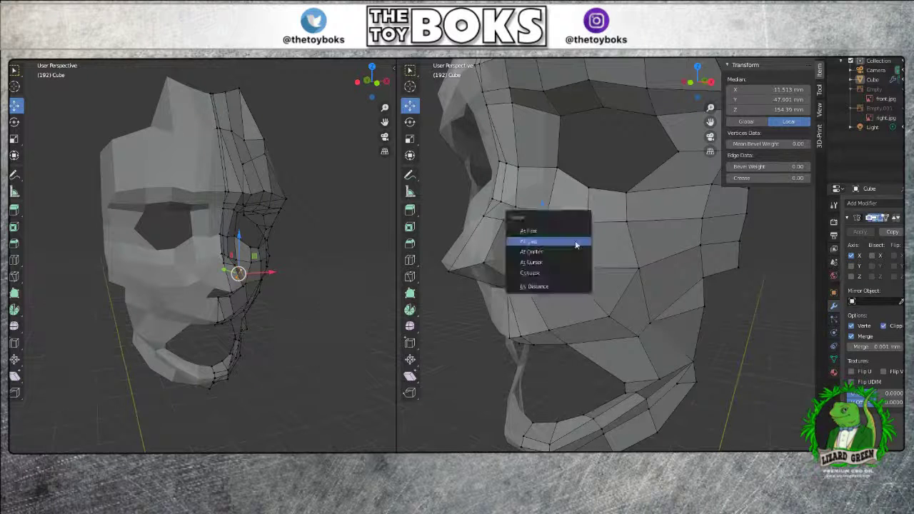
{"action": "left_click", "coordinate": [550, 244]}
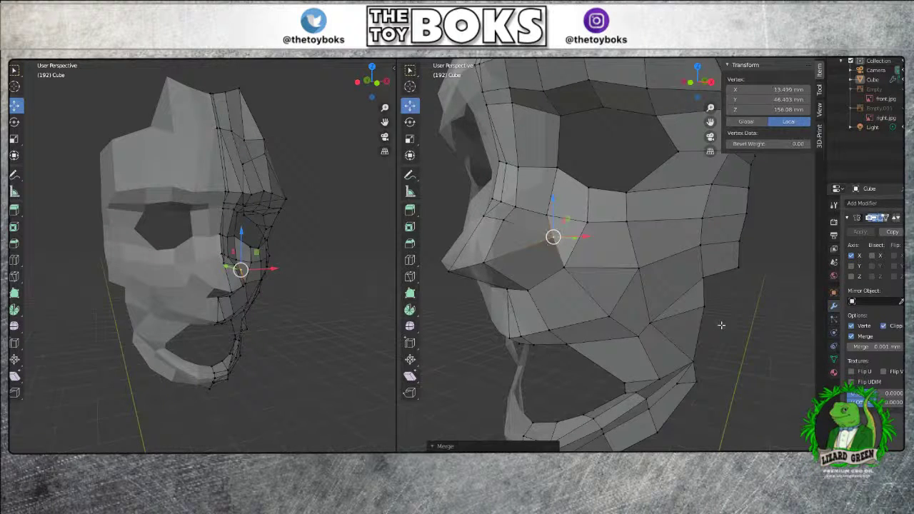
Select the cheek vertex above the mouth corner and shift it slightly along X
{"action": "middle_click_drag", "start_coordinate": [717, 315], "coordinate": [696, 329]}
{"action": "left_click", "coordinate": [640, 314]}
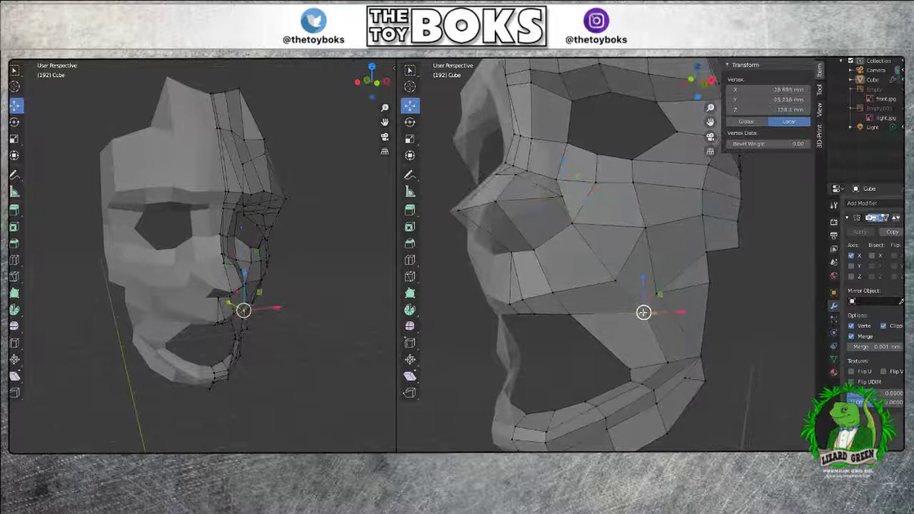
{"action": "mouse_move", "coordinate": [655, 314]}
{"action": "left_mouse_down"}
{"action": "mouse_move", "coordinate": [647, 320]}
{"action": "mouse_move", "coordinate": [659, 312]}
{"action": "left_mouse_up"}
{"action": "middle_click_drag", "start_coordinate": [699, 401], "coordinate": [622, 375]}
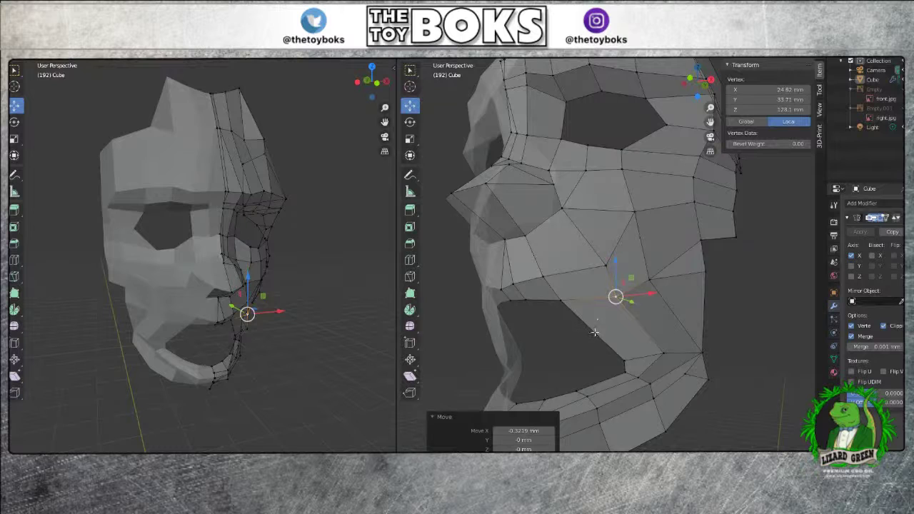
Add a loop cut across the cheek faces between the upper lip and the mouth corner
{"action": "key", "text": "alt+a"}
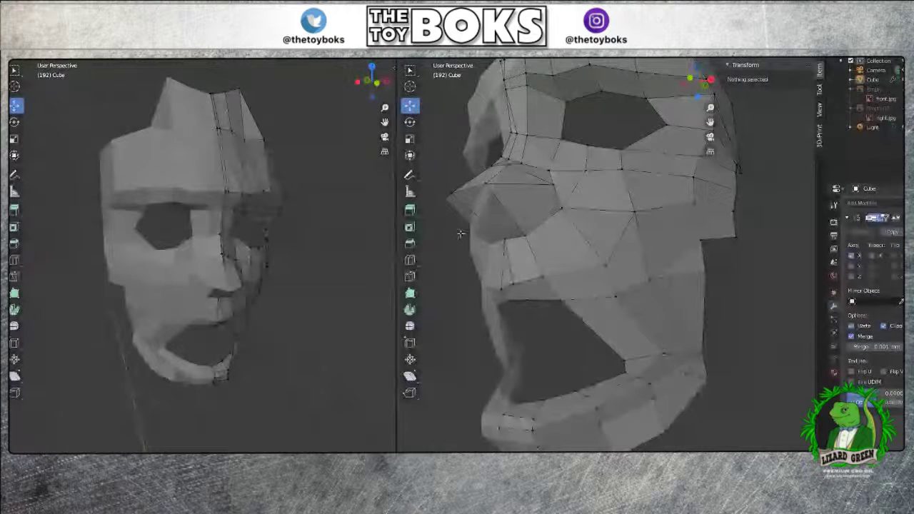
{"action": "left_click", "coordinate": [602, 322]}
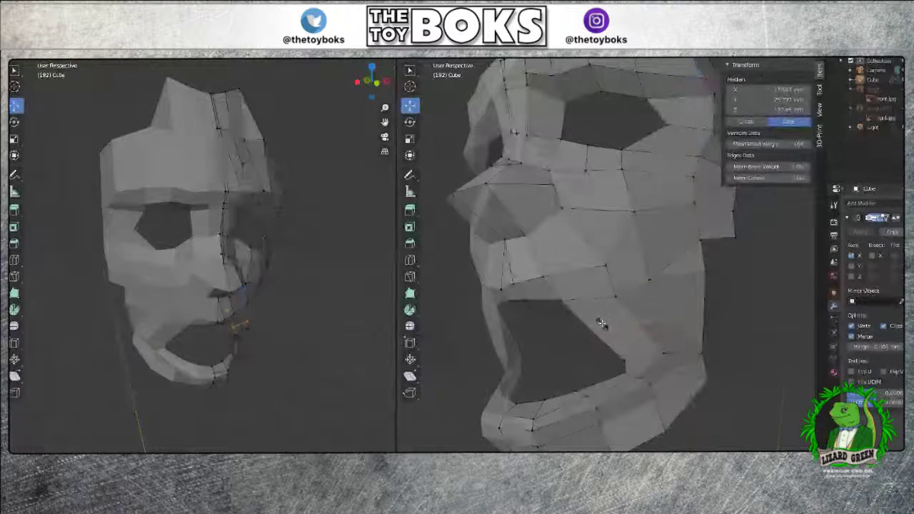
{"action": "key", "text": "ctrl+r"}
{"action": "left_click", "coordinate": [602, 323]}
{"action": "left_click", "coordinate": [742, 322]}
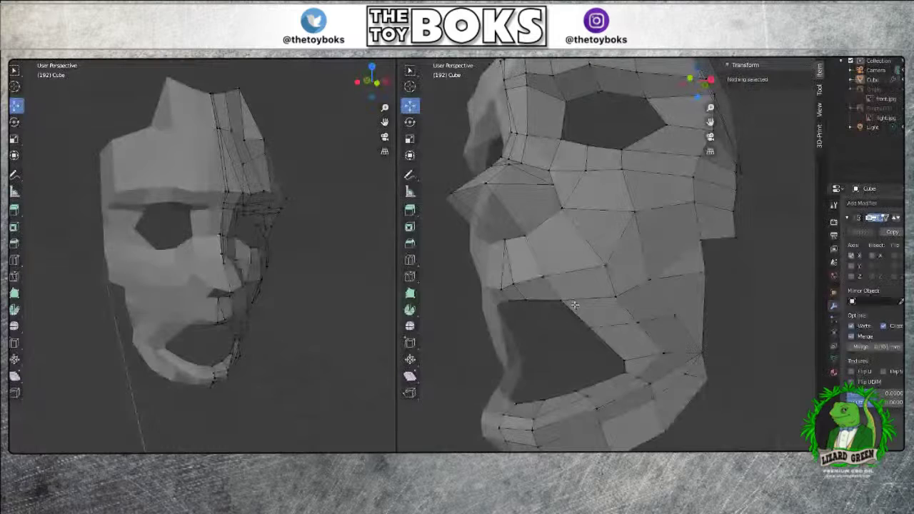
Move the new loop's vertex on the mouth rim outward along X and slightly up along Z
{"action": "middle_click_drag", "start_coordinate": [720, 301], "coordinate": [759, 283]}
{"action": "left_click", "coordinate": [644, 300]}
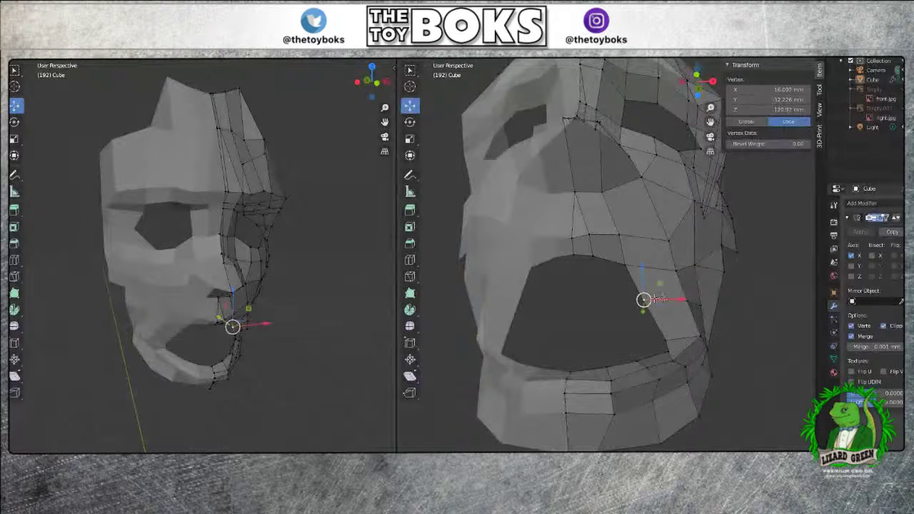
{"action": "left_click_drag", "start_coordinate": [673, 298], "coordinate": [683, 299]}
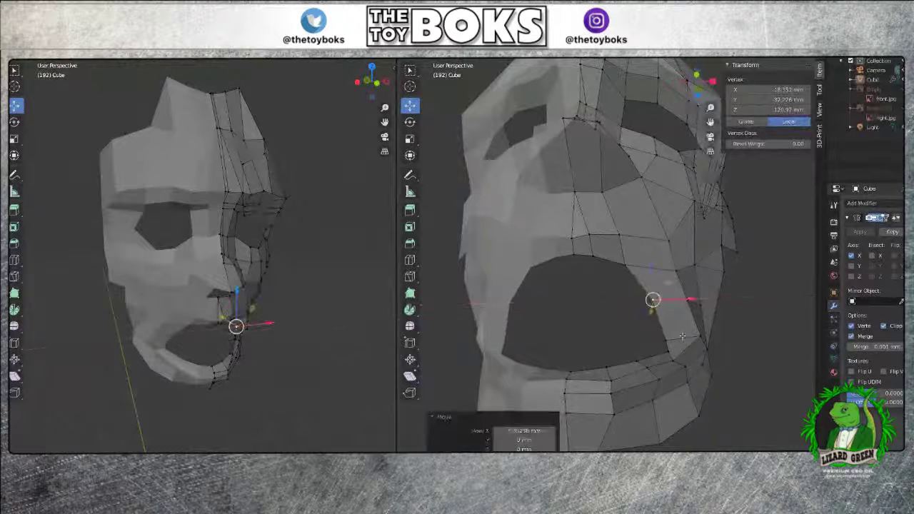
{"action": "left_click", "coordinate": [740, 367]}
{"action": "middle_click_drag", "start_coordinate": [741, 368], "coordinate": [613, 375]}
{"action": "left_click", "coordinate": [613, 375]}
{"action": "left_click_drag", "start_coordinate": [610, 348], "coordinate": [581, 325]}
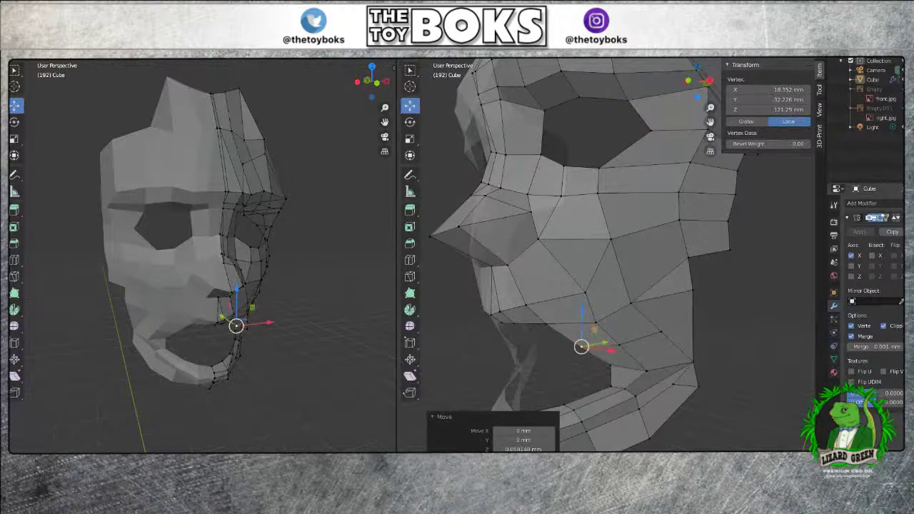